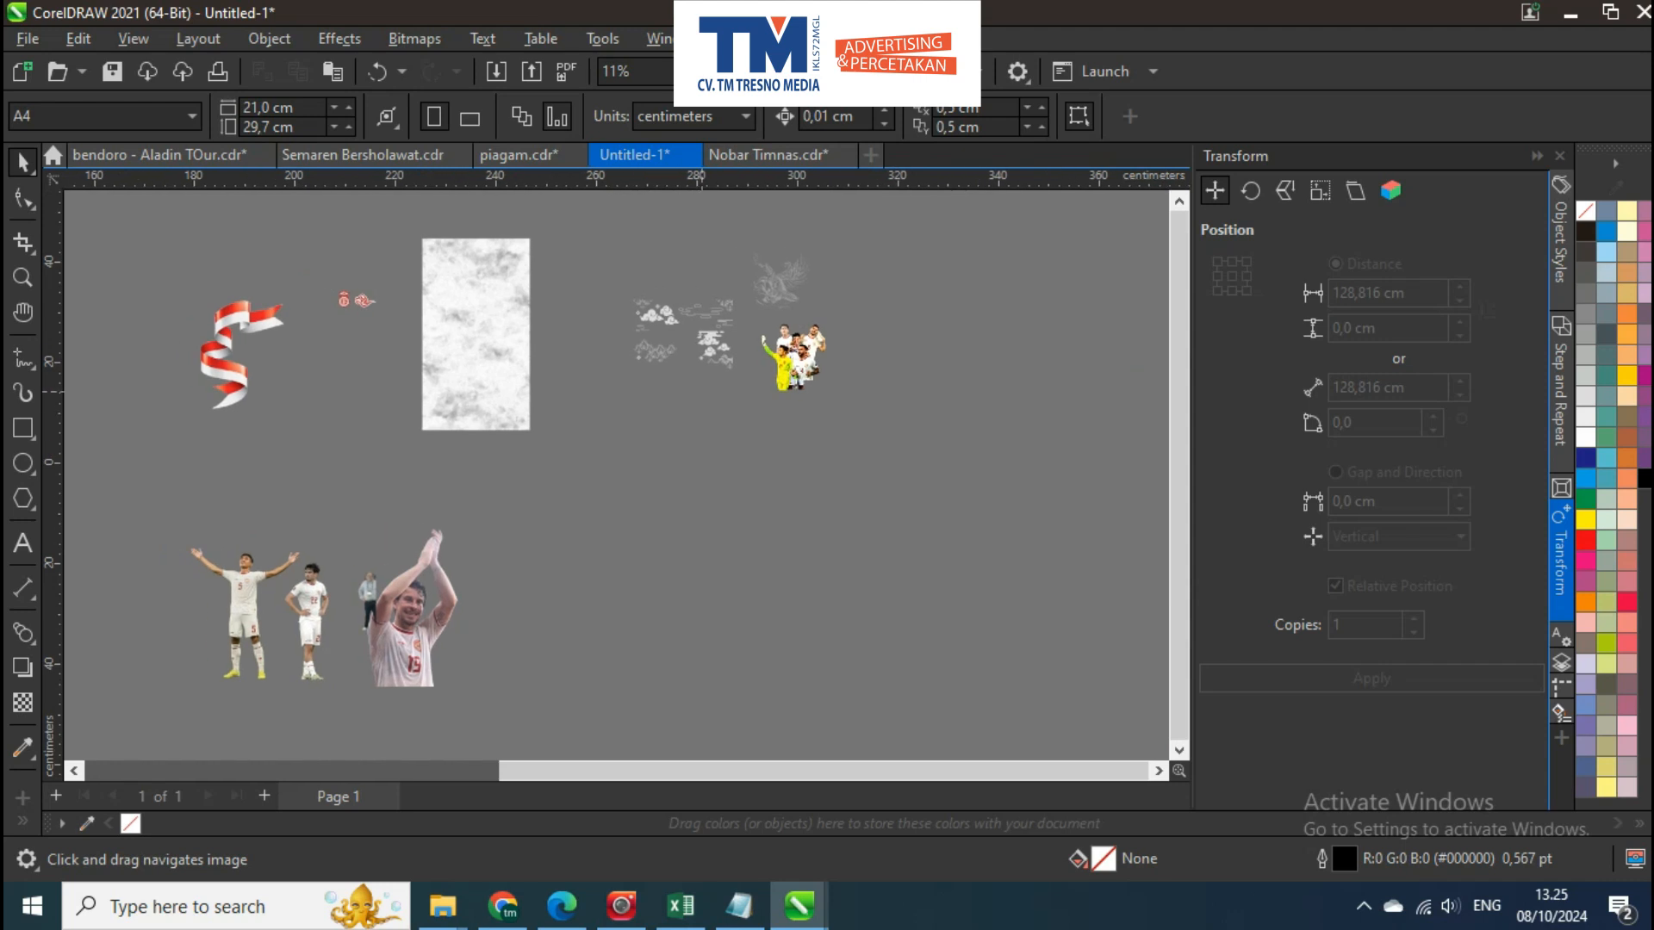
Examine the prepared poster assets: the red-white ribbon, logos, grey texture, cloud and Garuda ornaments, and football player cut-outs
{"action": "left_click_drag", "start_coordinate": [416, 451], "coordinate": [476, 449]}
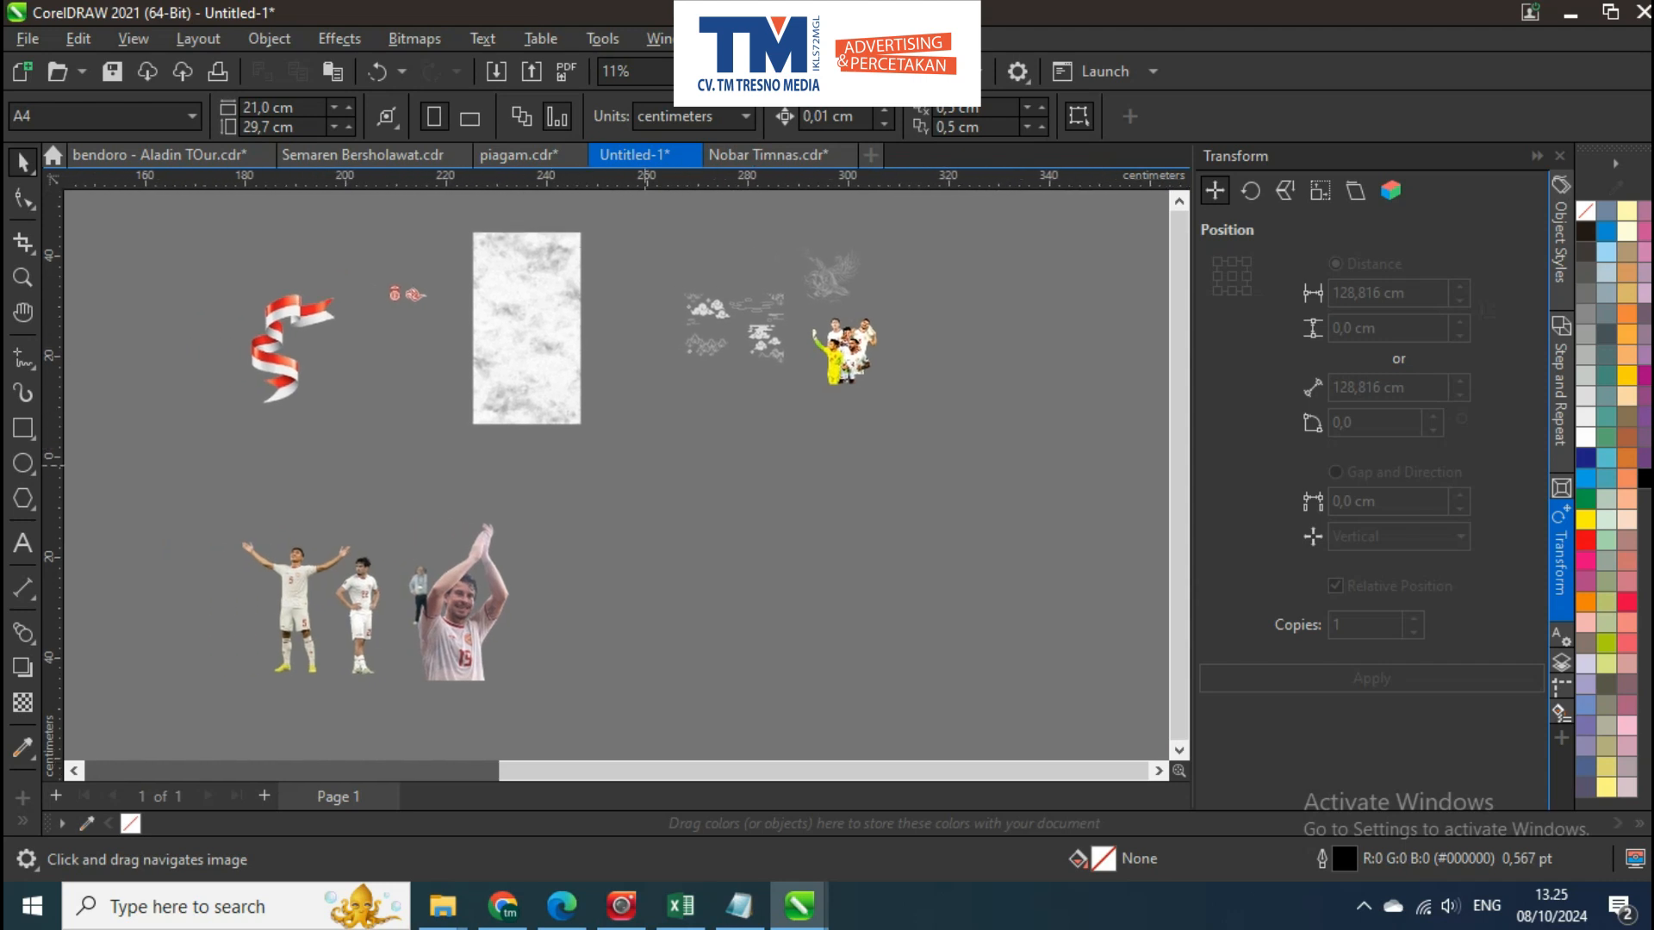
{"action": "left_click_drag", "start_coordinate": [626, 434], "coordinate": [692, 380]}
{"action": "scroll", "coordinate": [508, 517], "scroll_direction": "up", "scroll_amount": 4}
{"action": "scroll", "coordinate": [503, 515], "scroll_direction": "down", "scroll_amount": 3}
{"action": "left_click_drag", "start_coordinate": [745, 447], "coordinate": [554, 586]}
{"action": "scroll", "coordinate": [689, 397], "scroll_direction": "up", "scroll_amount": 5}
{"action": "scroll", "coordinate": [853, 431], "scroll_direction": "down", "scroll_amount": 2}
{"action": "scroll", "coordinate": [852, 435], "scroll_direction": "up", "scroll_amount": 2}
{"action": "left_click", "coordinate": [860, 446]}
{"action": "scroll", "coordinate": [859, 445], "scroll_direction": "down", "scroll_amount": 1}
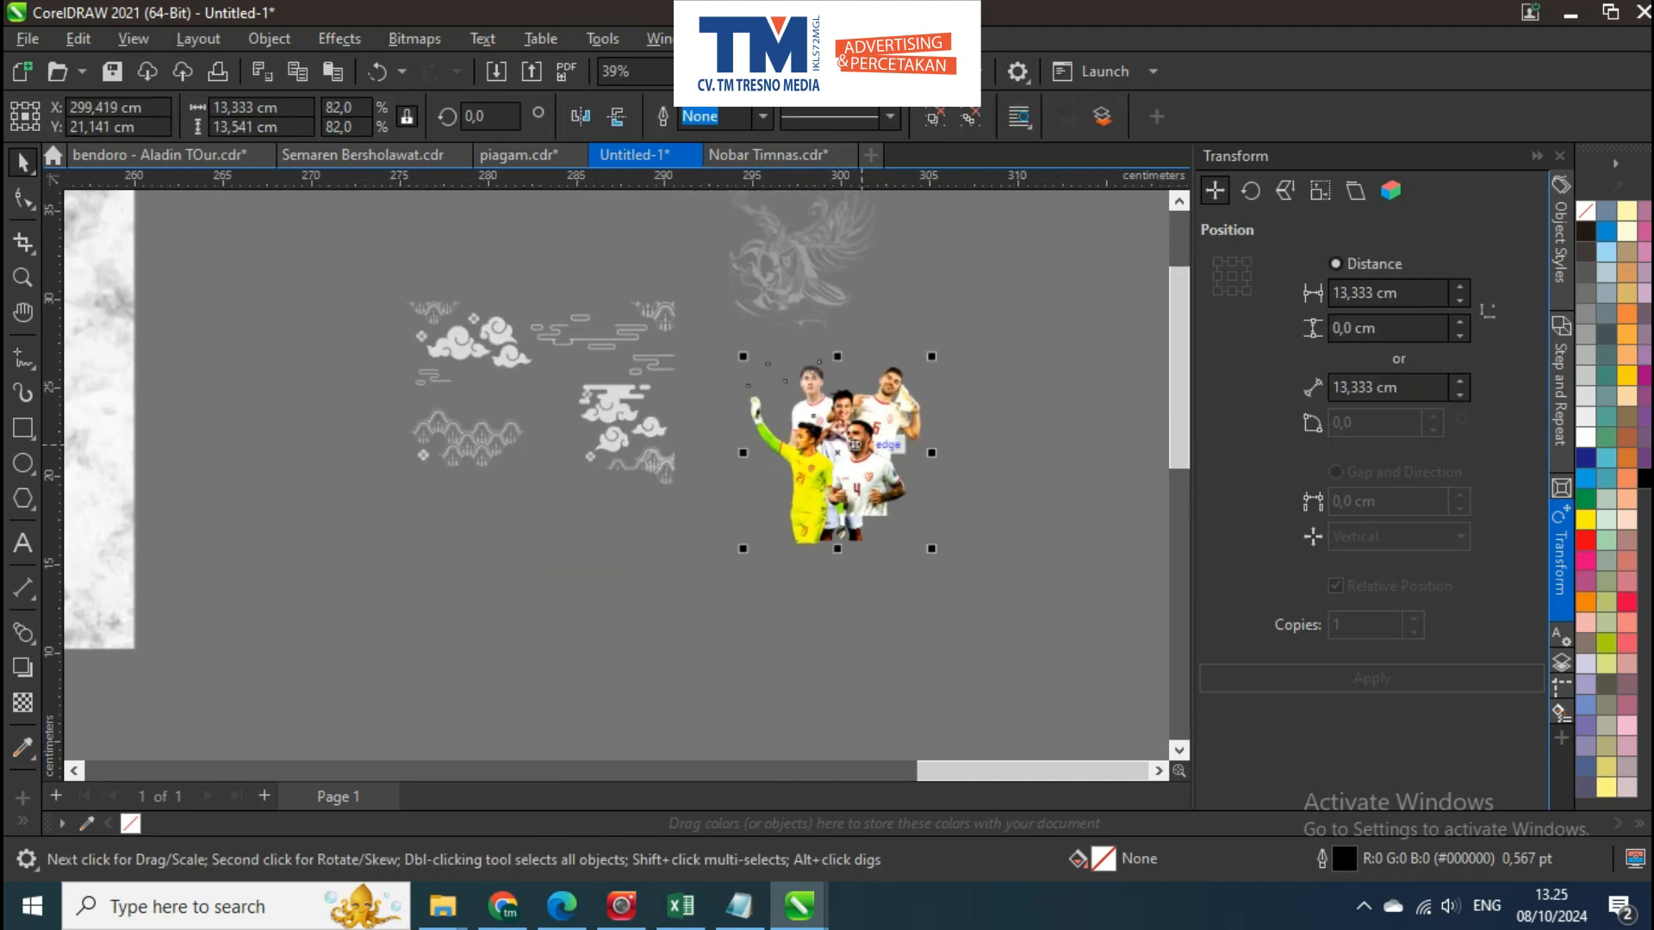
{"action": "left_click_drag", "start_coordinate": [859, 445], "coordinate": [717, 452]}
{"action": "scroll", "coordinate": [717, 452], "scroll_direction": "down", "scroll_amount": 2}
{"action": "left_click", "coordinate": [402, 467]}
{"action": "left_click_drag", "start_coordinate": [401, 467], "coordinate": [783, 451]}
{"action": "left_click_drag", "start_coordinate": [629, 450], "coordinate": [924, 436]}
{"action": "left_click_drag", "start_coordinate": [326, 472], "coordinate": [705, 374]}
{"action": "left_click_drag", "start_coordinate": [877, 506], "coordinate": [555, 505]}
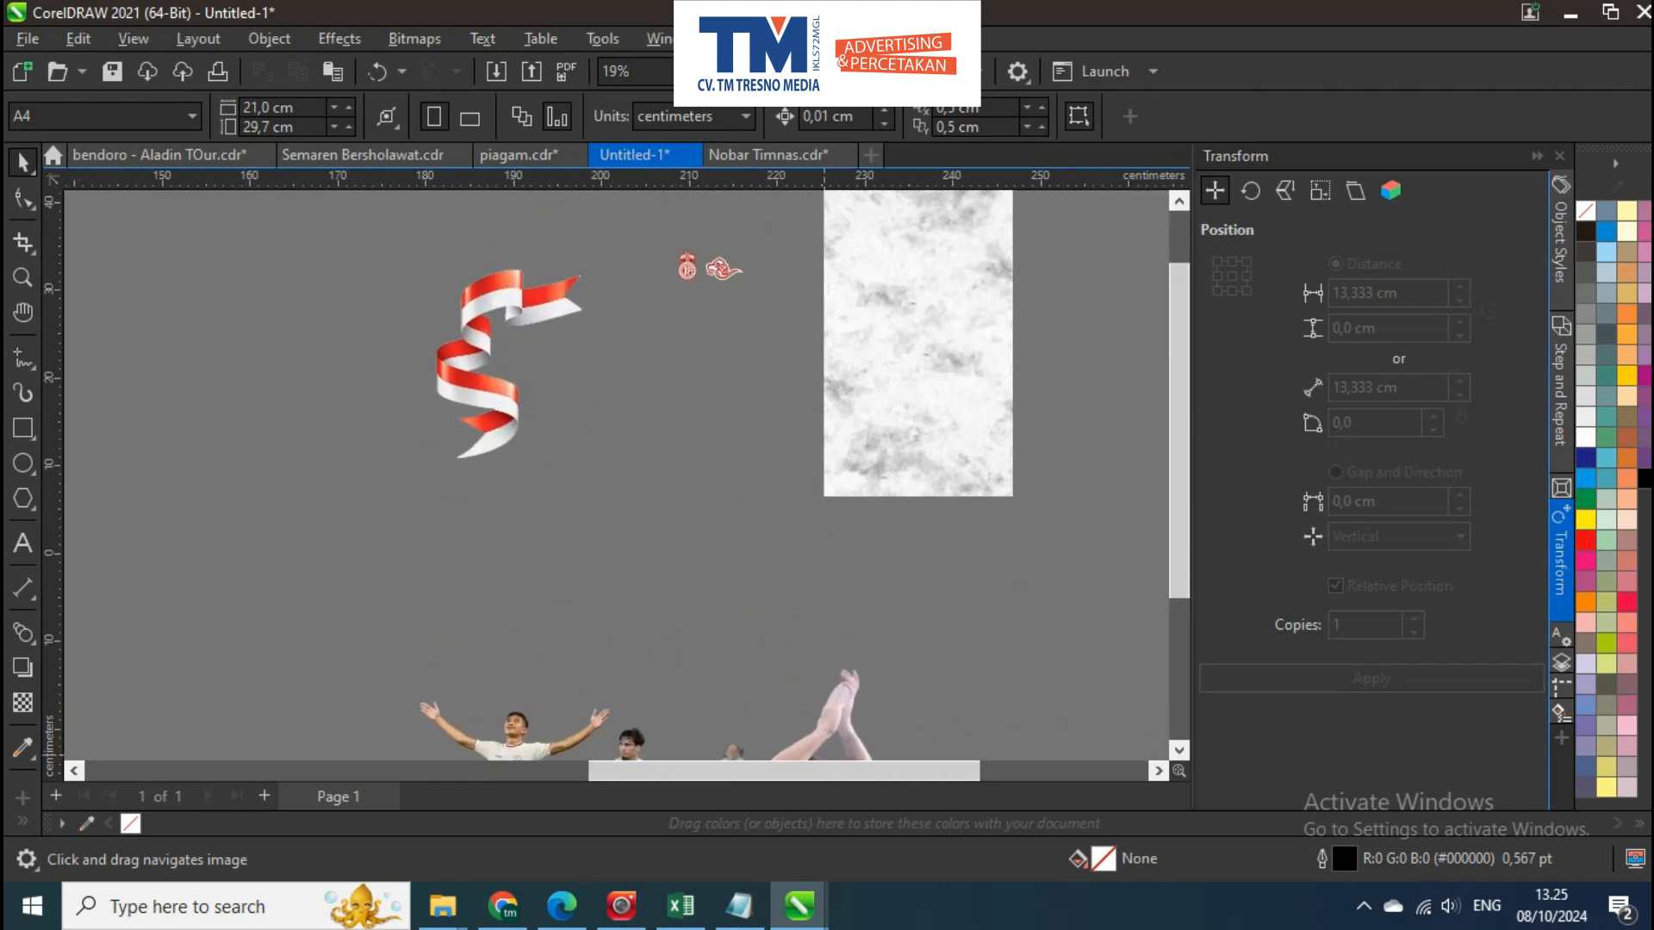
{"action": "left_click", "coordinate": [1362, 905]}
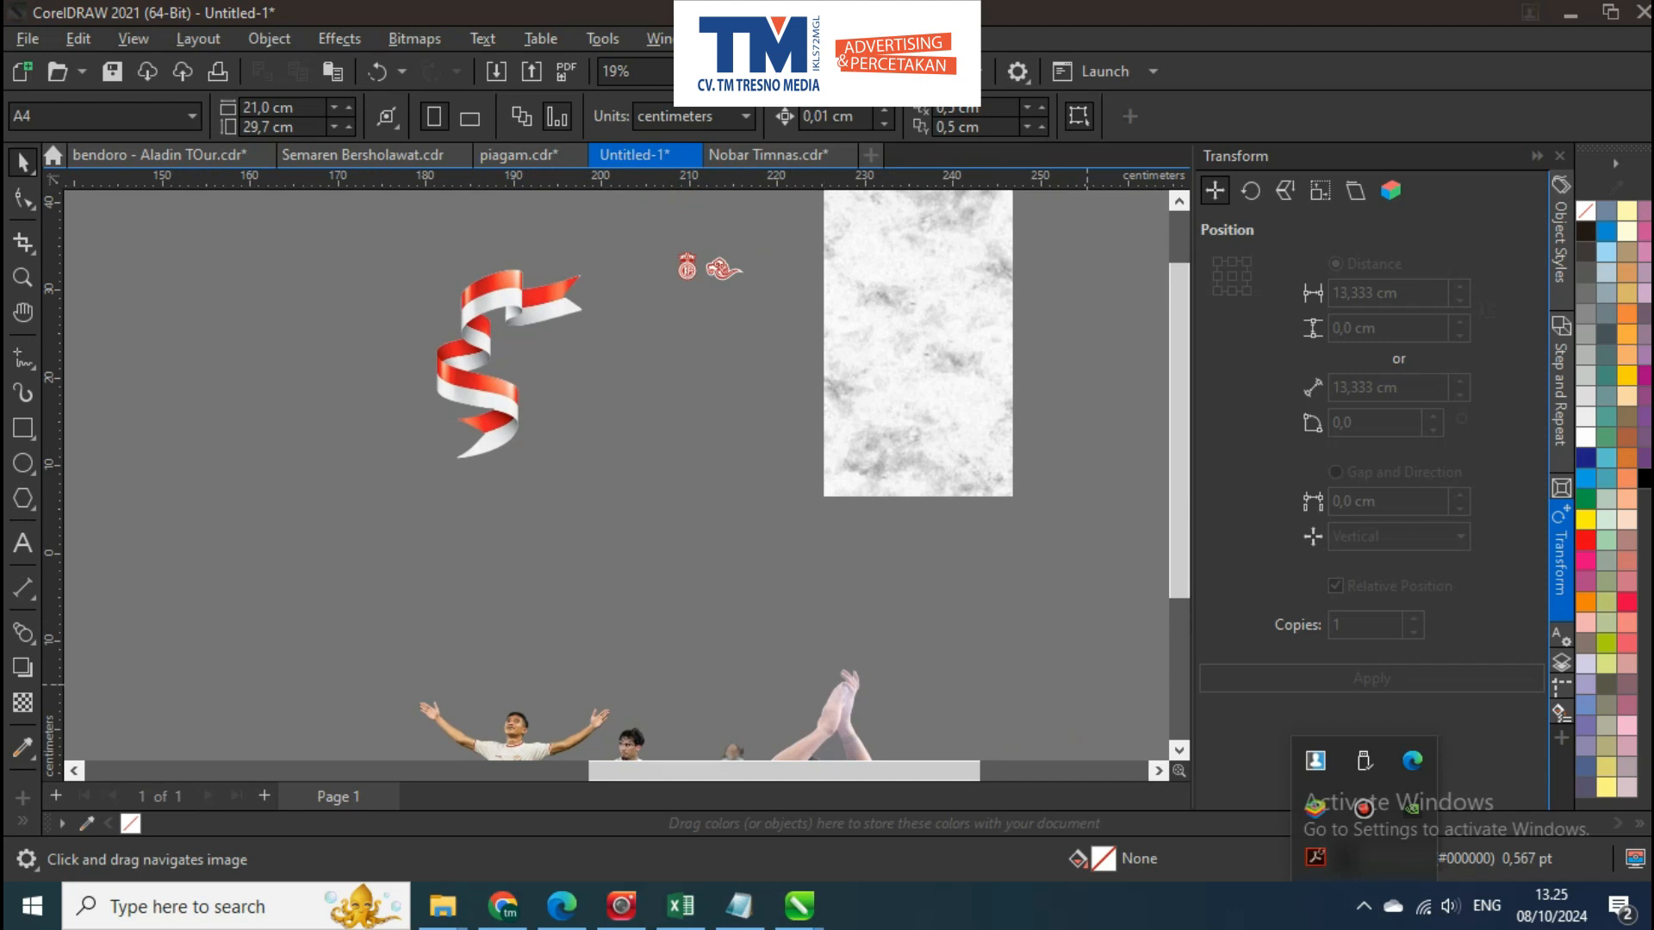
{"action": "left_click", "coordinate": [1363, 808]}
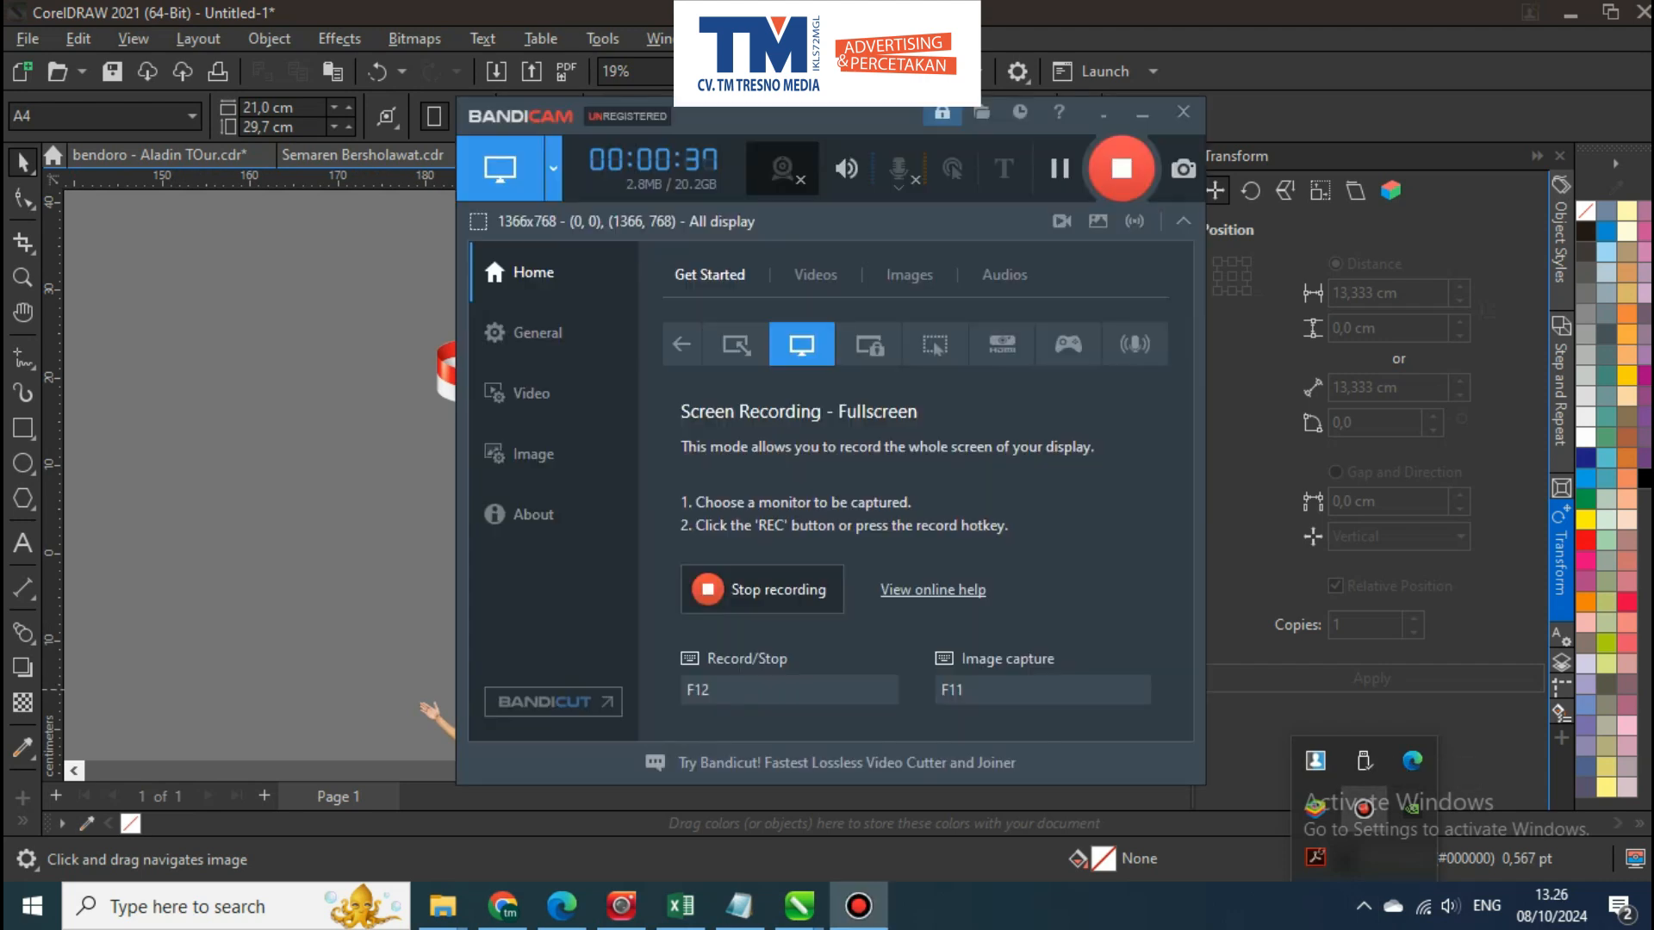
{"action": "left_click", "coordinate": [1363, 807]}
Set the page size to 20 cm wide and 25 cm high
{"action": "left_click_drag", "start_coordinate": [753, 427], "coordinate": [500, 391]}
{"action": "scroll", "coordinate": [501, 387], "scroll_direction": "down", "scroll_amount": 3}
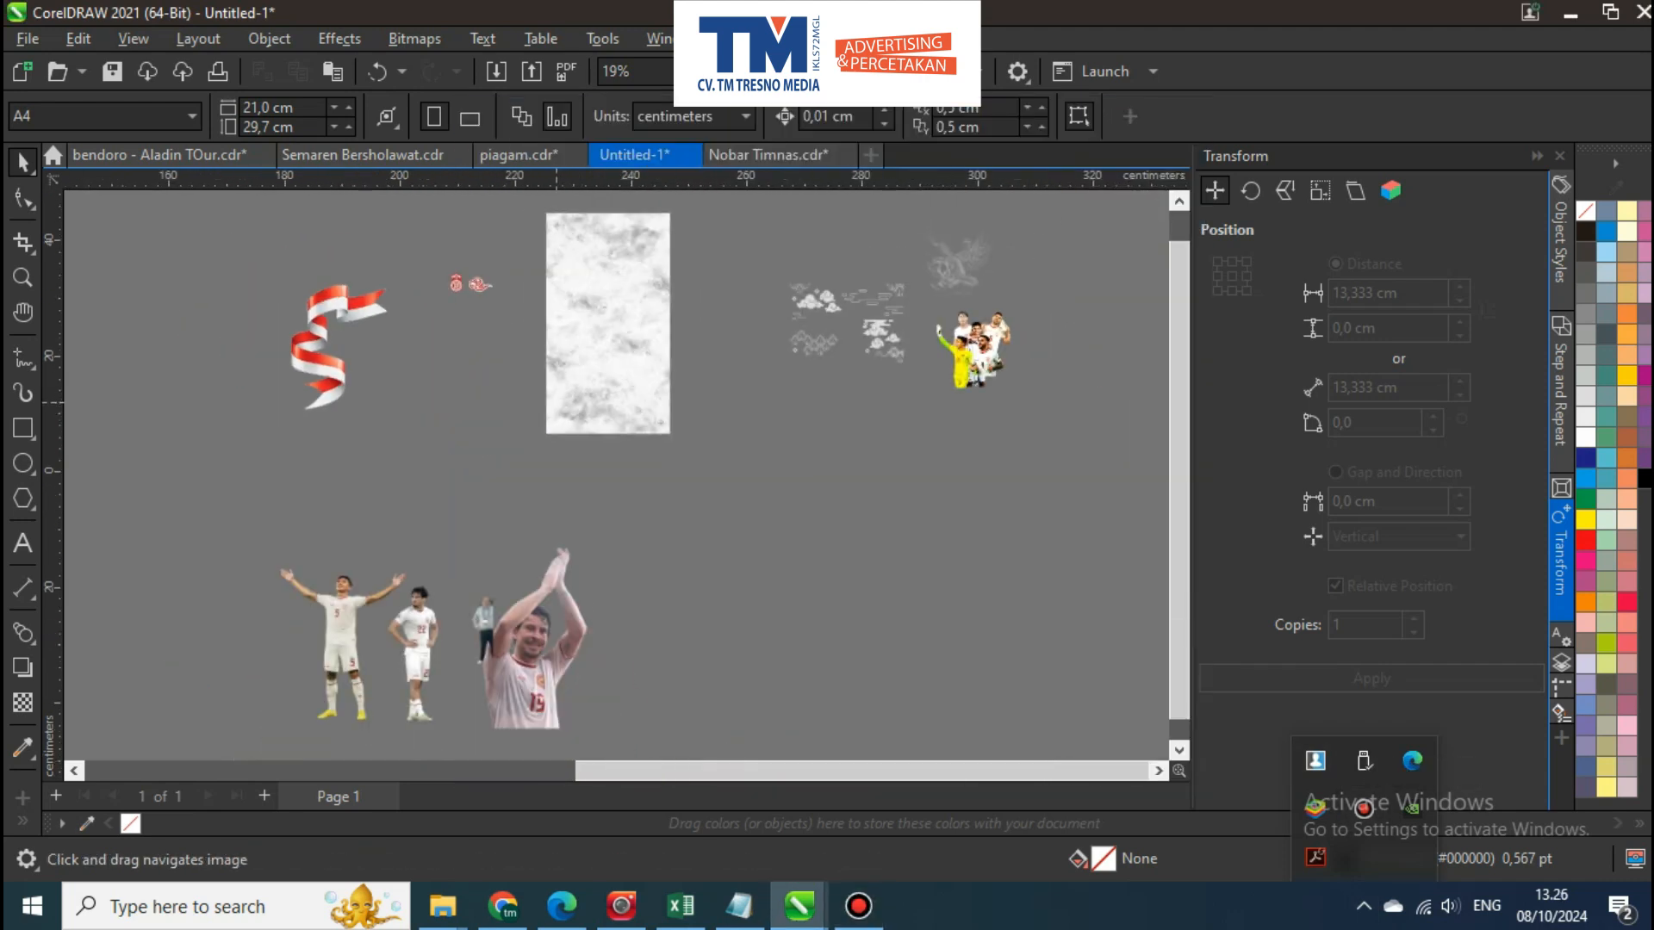
{"action": "scroll", "coordinate": [904, 338], "scroll_direction": "up", "scroll_amount": 5}
{"action": "scroll", "coordinate": [824, 370], "scroll_direction": "down", "scroll_amount": 2}
{"action": "scroll", "coordinate": [786, 319], "scroll_direction": "down", "scroll_amount": 2}
{"action": "left_click_drag", "start_coordinate": [637, 344], "coordinate": [1072, 437]}
{"action": "left_click_drag", "start_coordinate": [330, 486], "coordinate": [1007, 405]}
{"action": "scroll", "coordinate": [1006, 405], "scroll_direction": "down", "scroll_amount": 2}
{"action": "scroll", "coordinate": [683, 392], "scroll_direction": "down", "scroll_amount": 1}
{"action": "left_click_drag", "start_coordinate": [598, 435], "coordinate": [736, 419]}
{"action": "scroll", "coordinate": [238, 425], "scroll_direction": "up", "scroll_amount": 2}
{"action": "scroll", "coordinate": [315, 414], "scroll_direction": "up", "scroll_amount": 1}
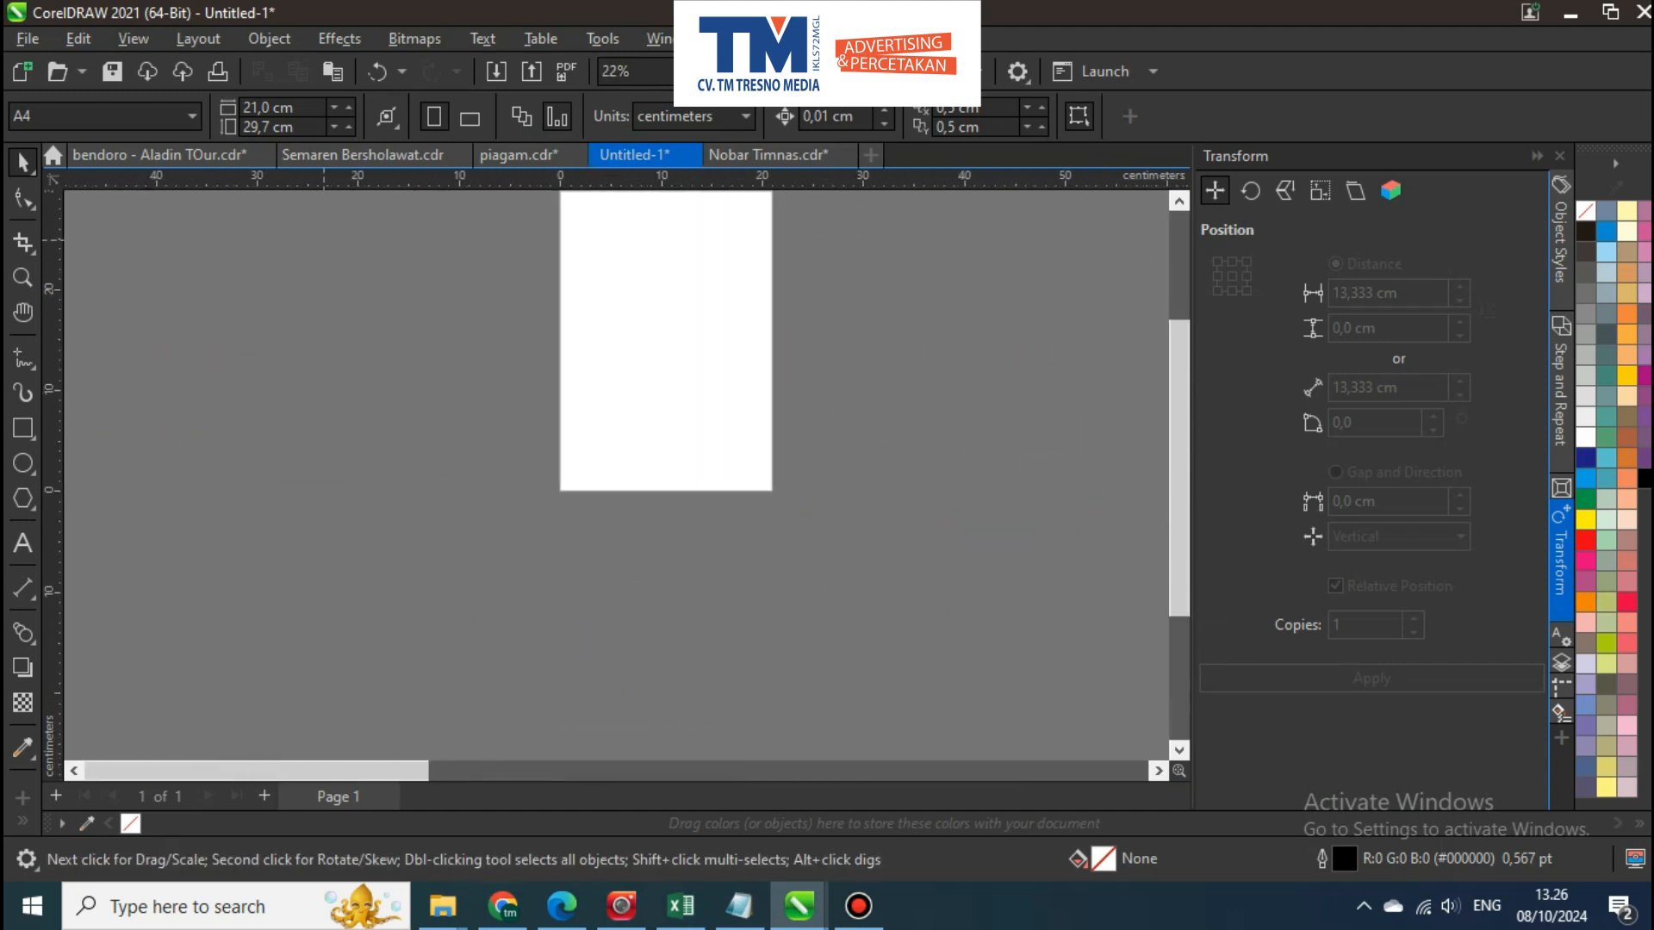
{"action": "left_click", "coordinate": [294, 107]}
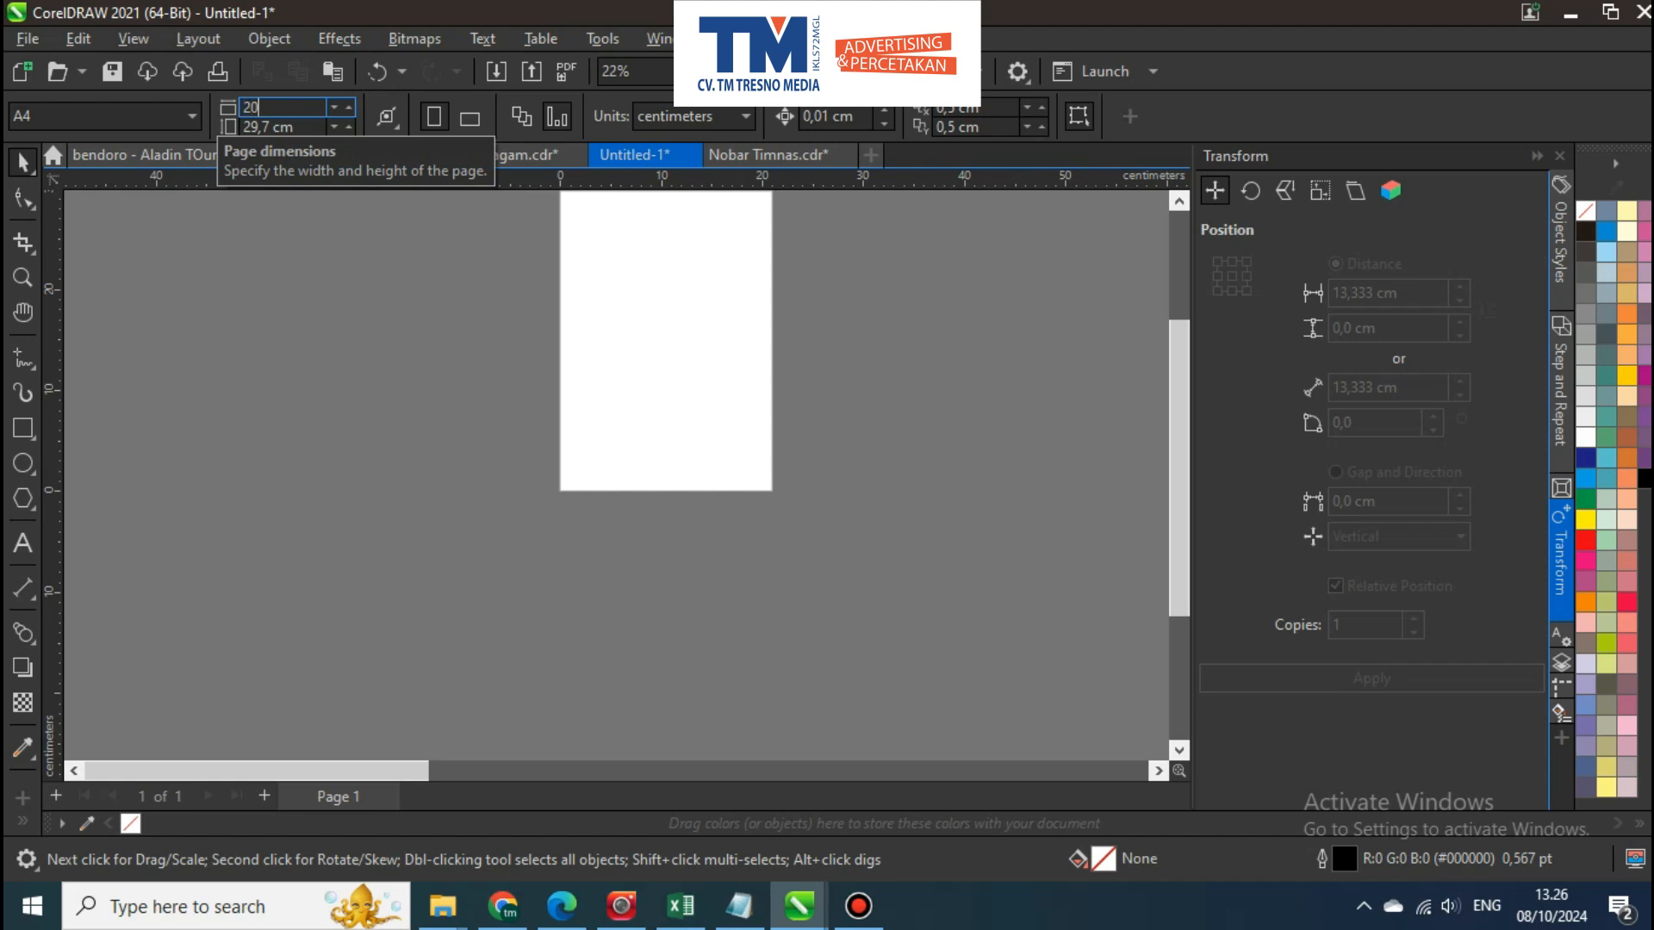
{"action": "key", "text": "Return"}
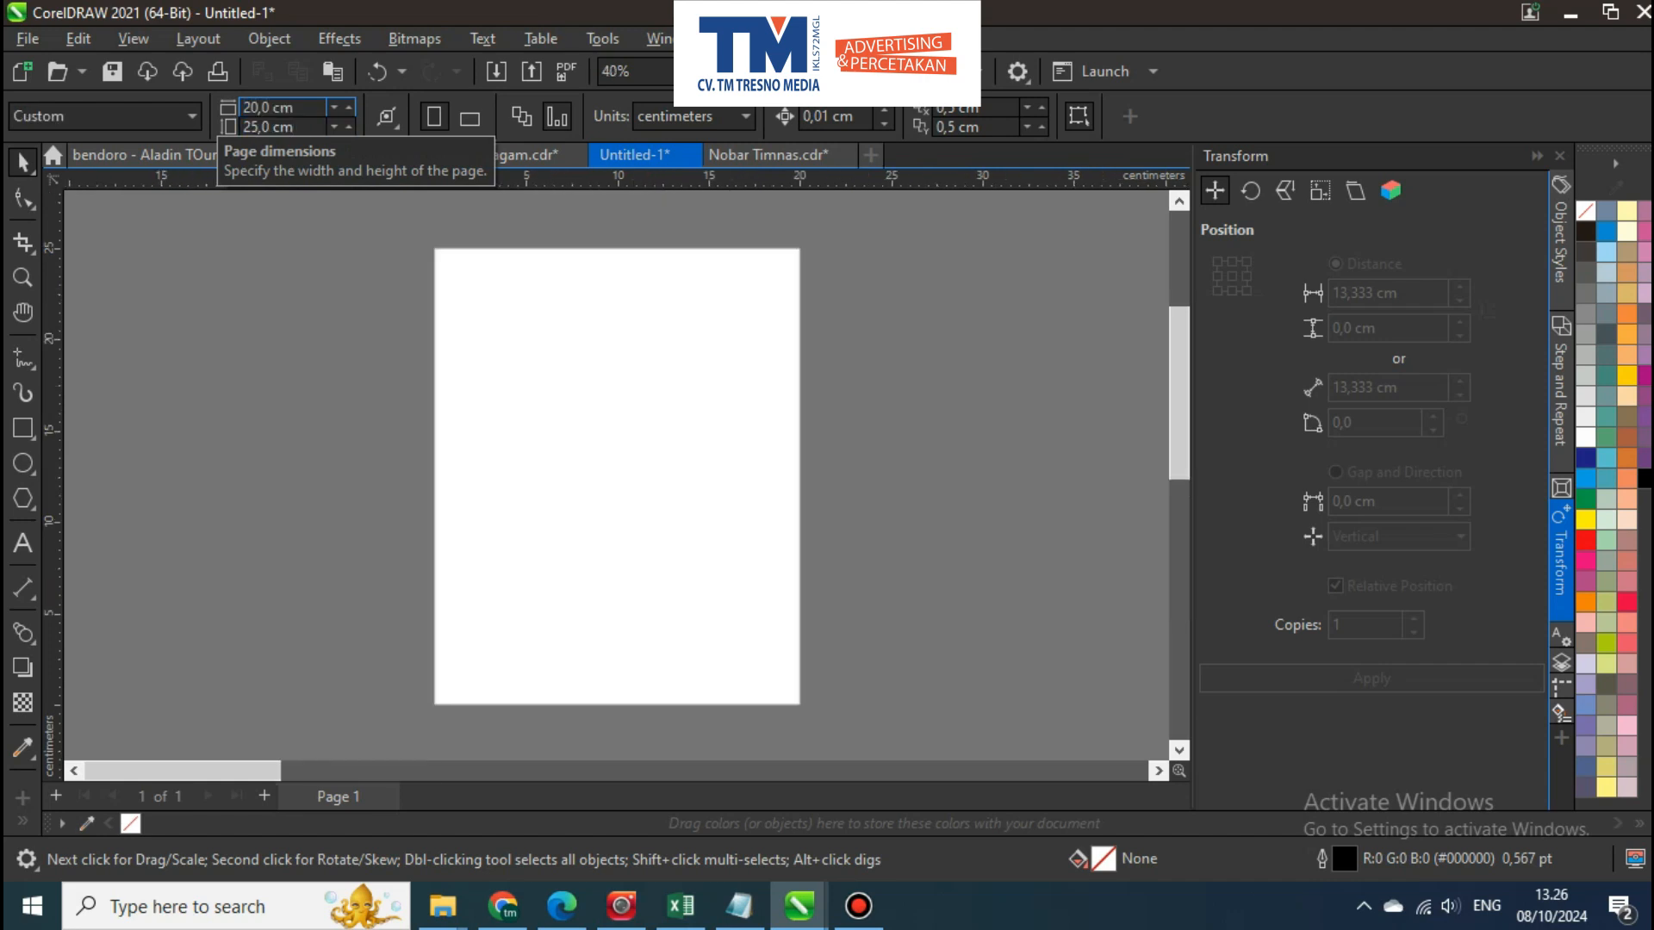
Draw a rectangle, size it to 20 × 25 cm and centre it on the page
{"action": "left_click_drag", "start_coordinate": [511, 324], "coordinate": [735, 531]}
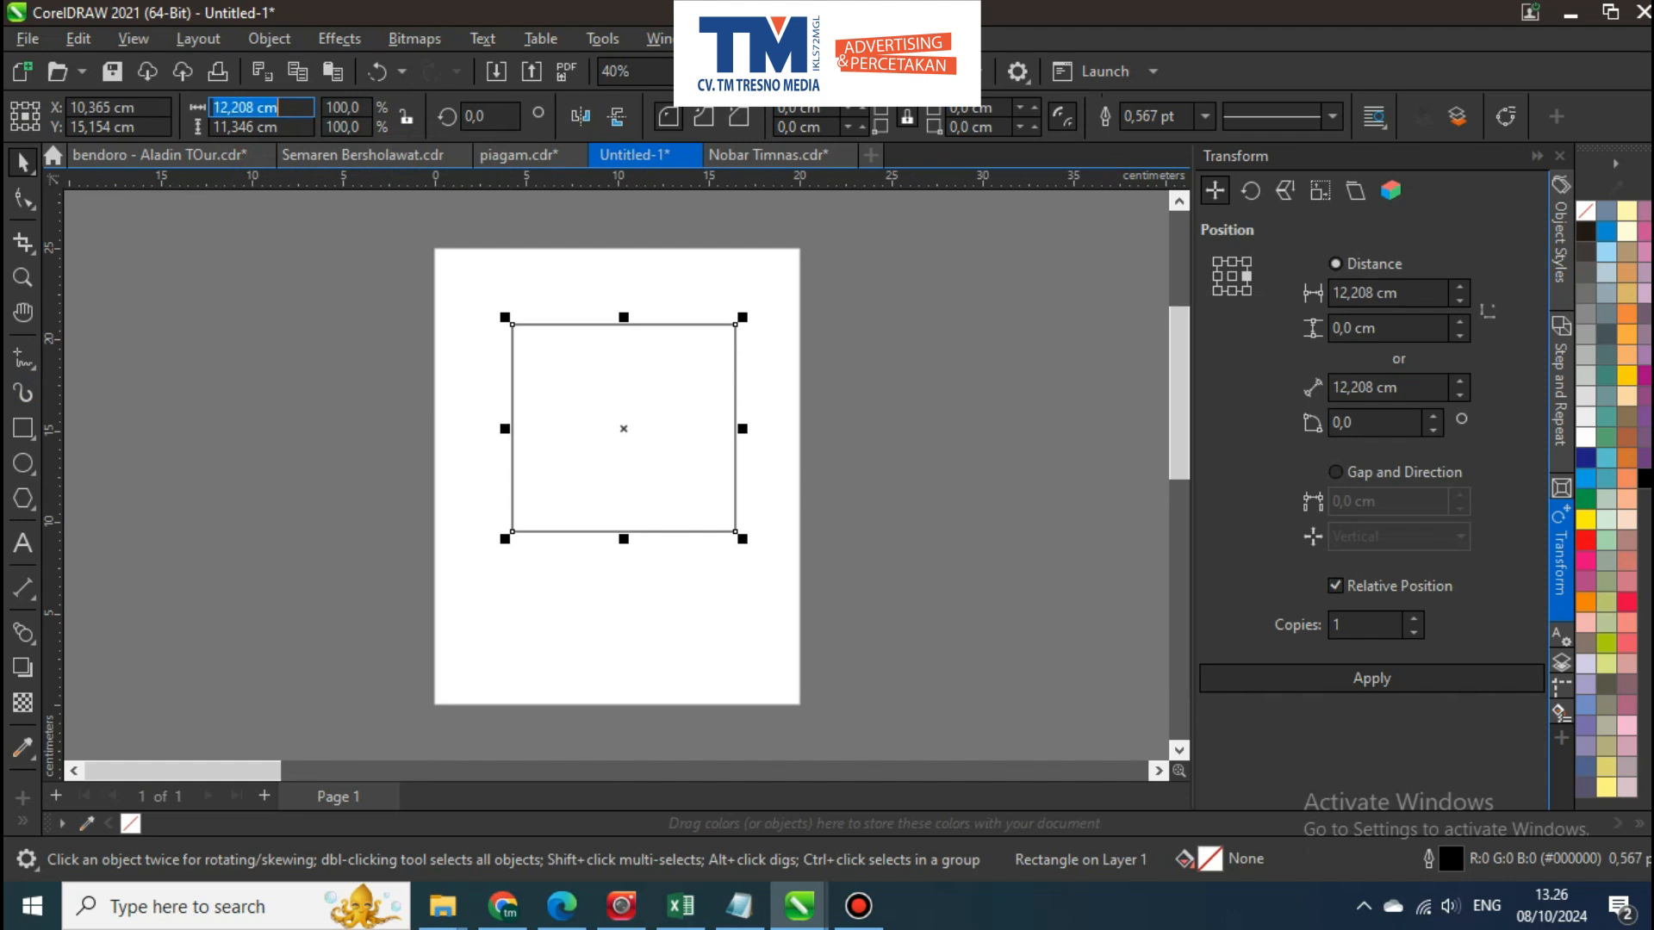
{"action": "type", "text": "20"}
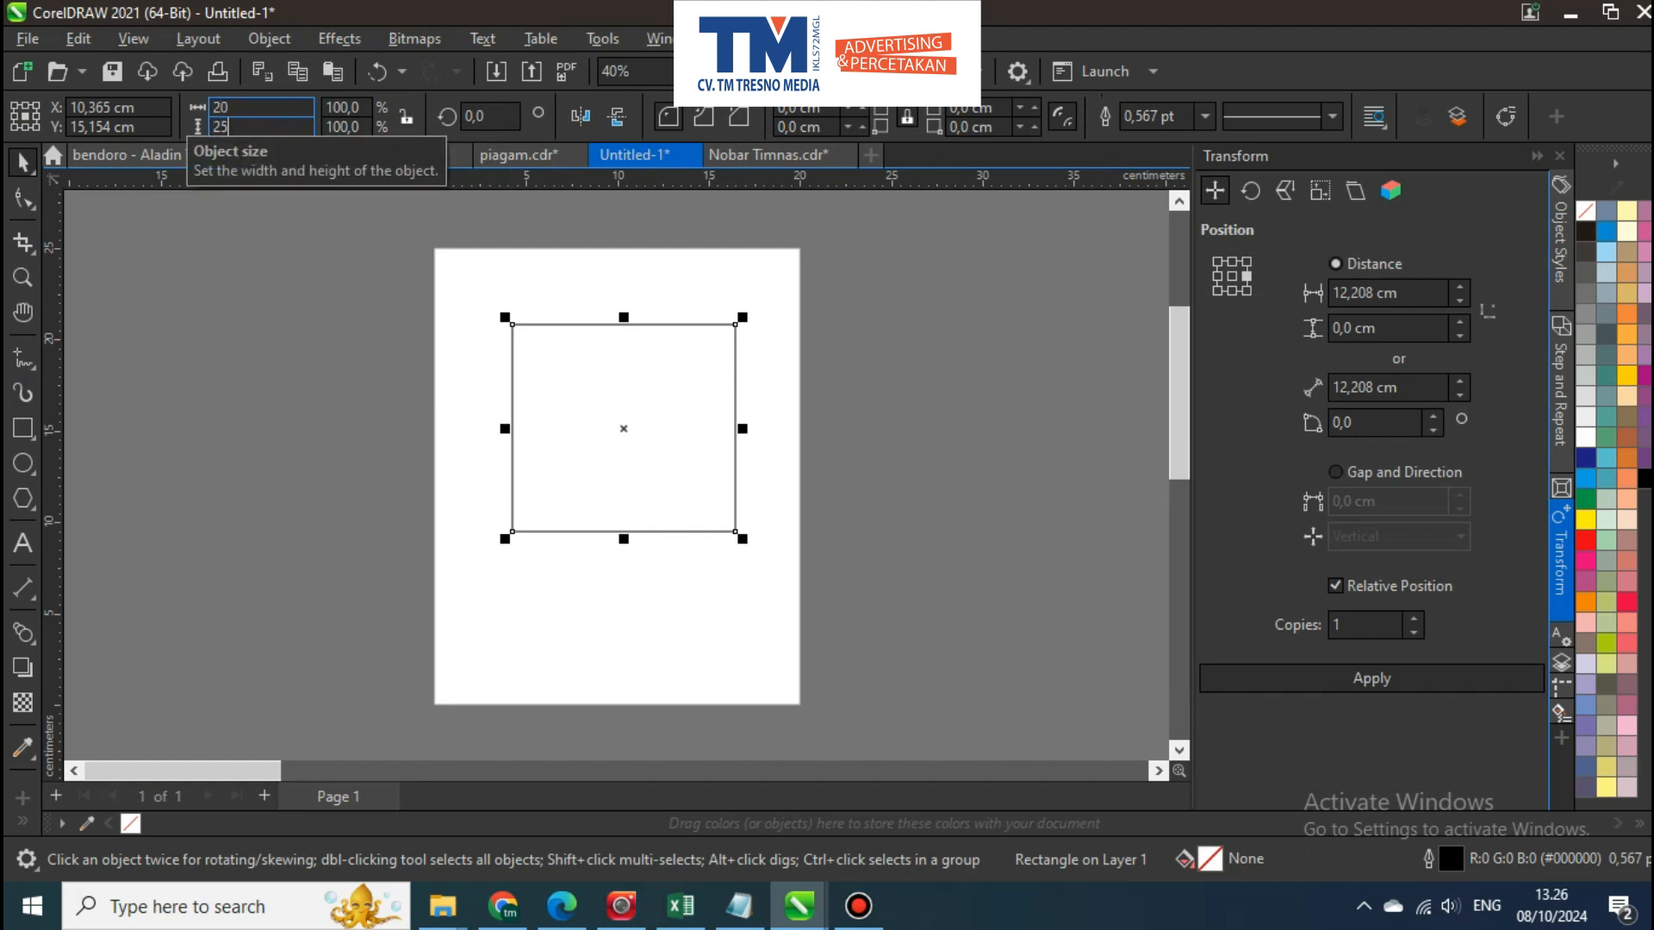
{"action": "type", "text": "25"}
{"action": "key", "text": "Return"}
{"action": "key", "text": "p"}
{"action": "key", "text": "Escape"}
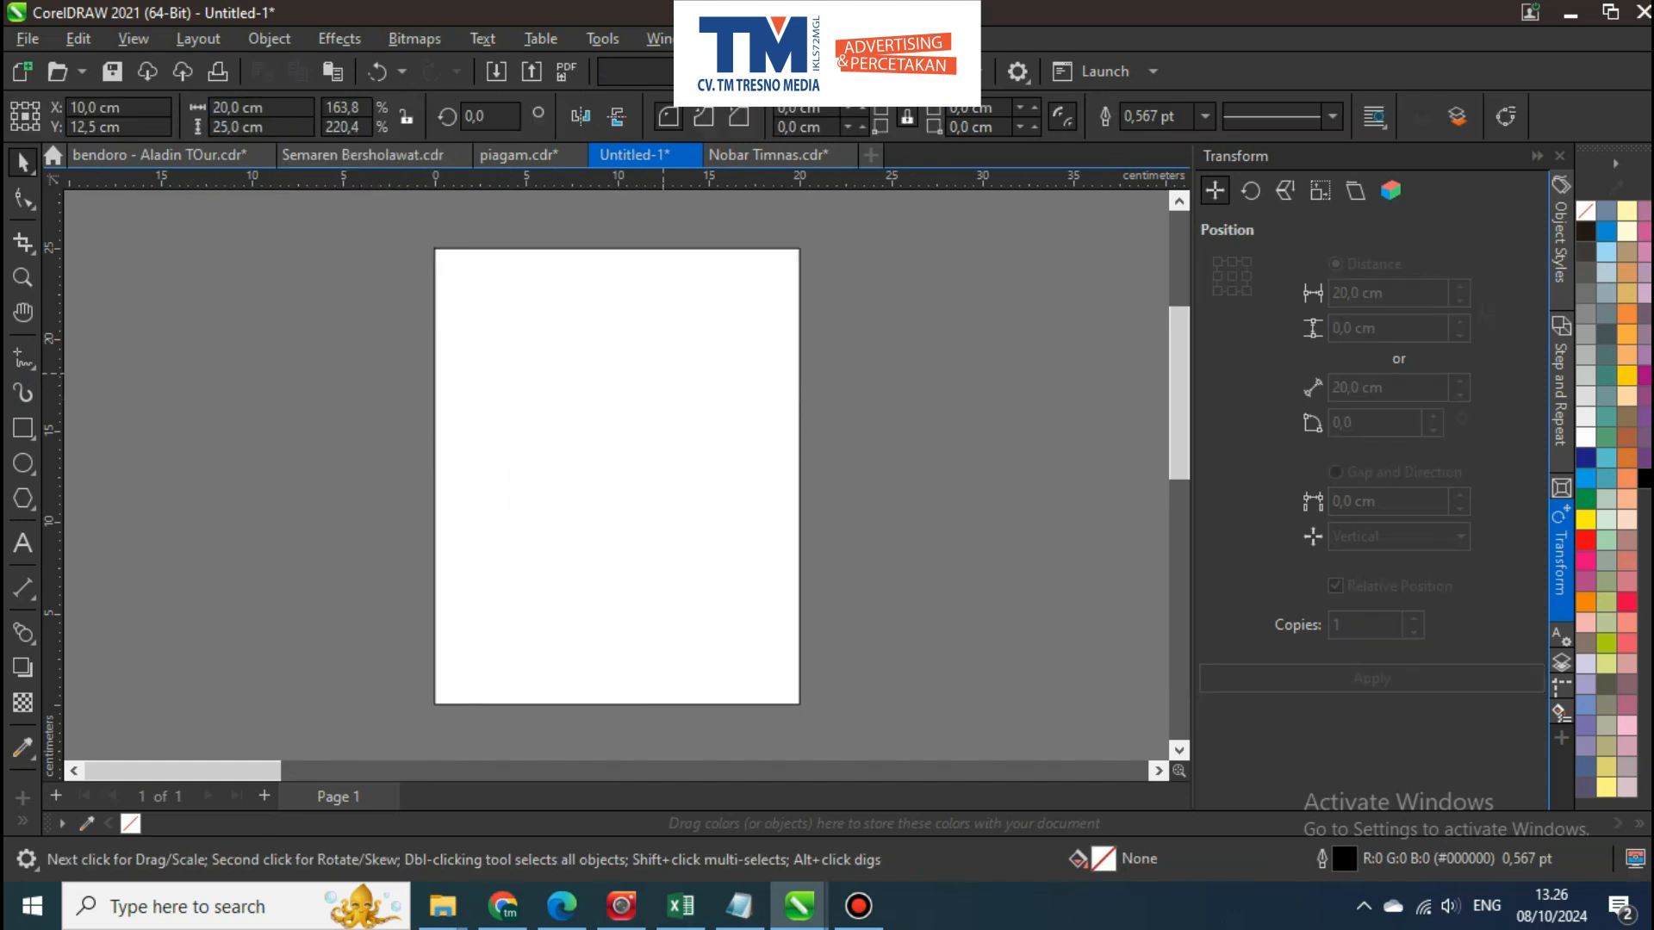
{"action": "scroll", "coordinate": [762, 351], "scroll_direction": "down", "scroll_amount": 1}
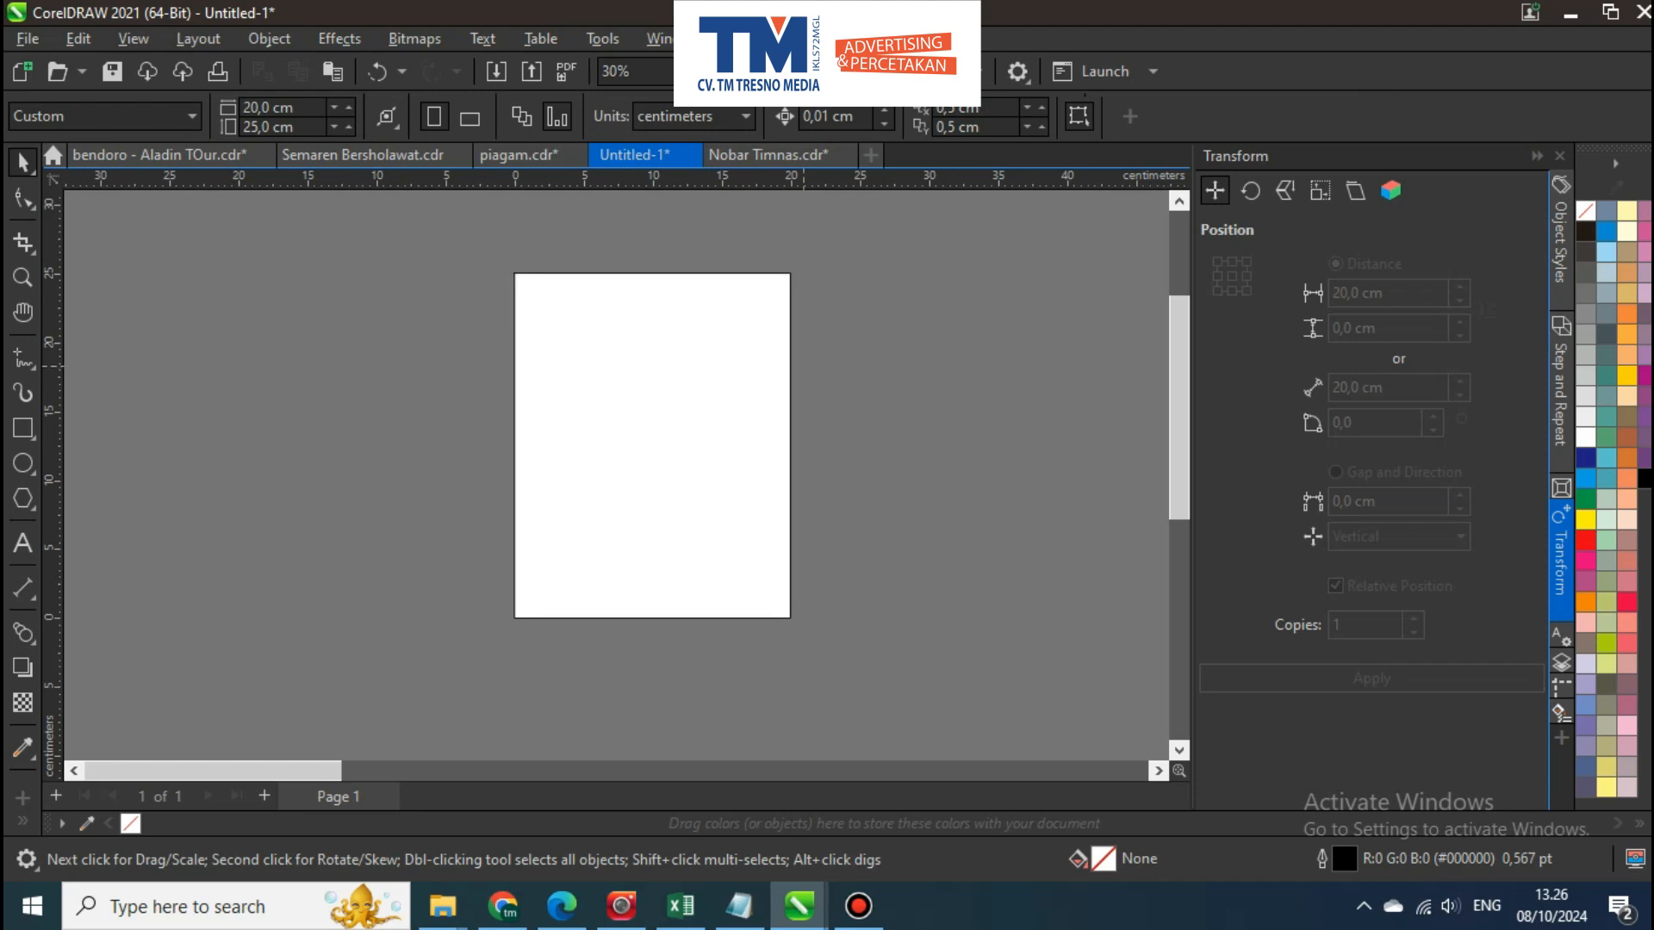
{"action": "scroll", "coordinate": [839, 378], "scroll_direction": "down", "scroll_amount": 5}
{"action": "left_click_drag", "start_coordinate": [862, 387], "coordinate": [685, 365]}
{"action": "scroll", "coordinate": [695, 370], "scroll_direction": "up", "scroll_amount": 4}
{"action": "scroll", "coordinate": [482, 349], "scroll_direction": "down", "scroll_amount": 4}
{"action": "scroll", "coordinate": [483, 339], "scroll_direction": "up", "scroll_amount": 2}
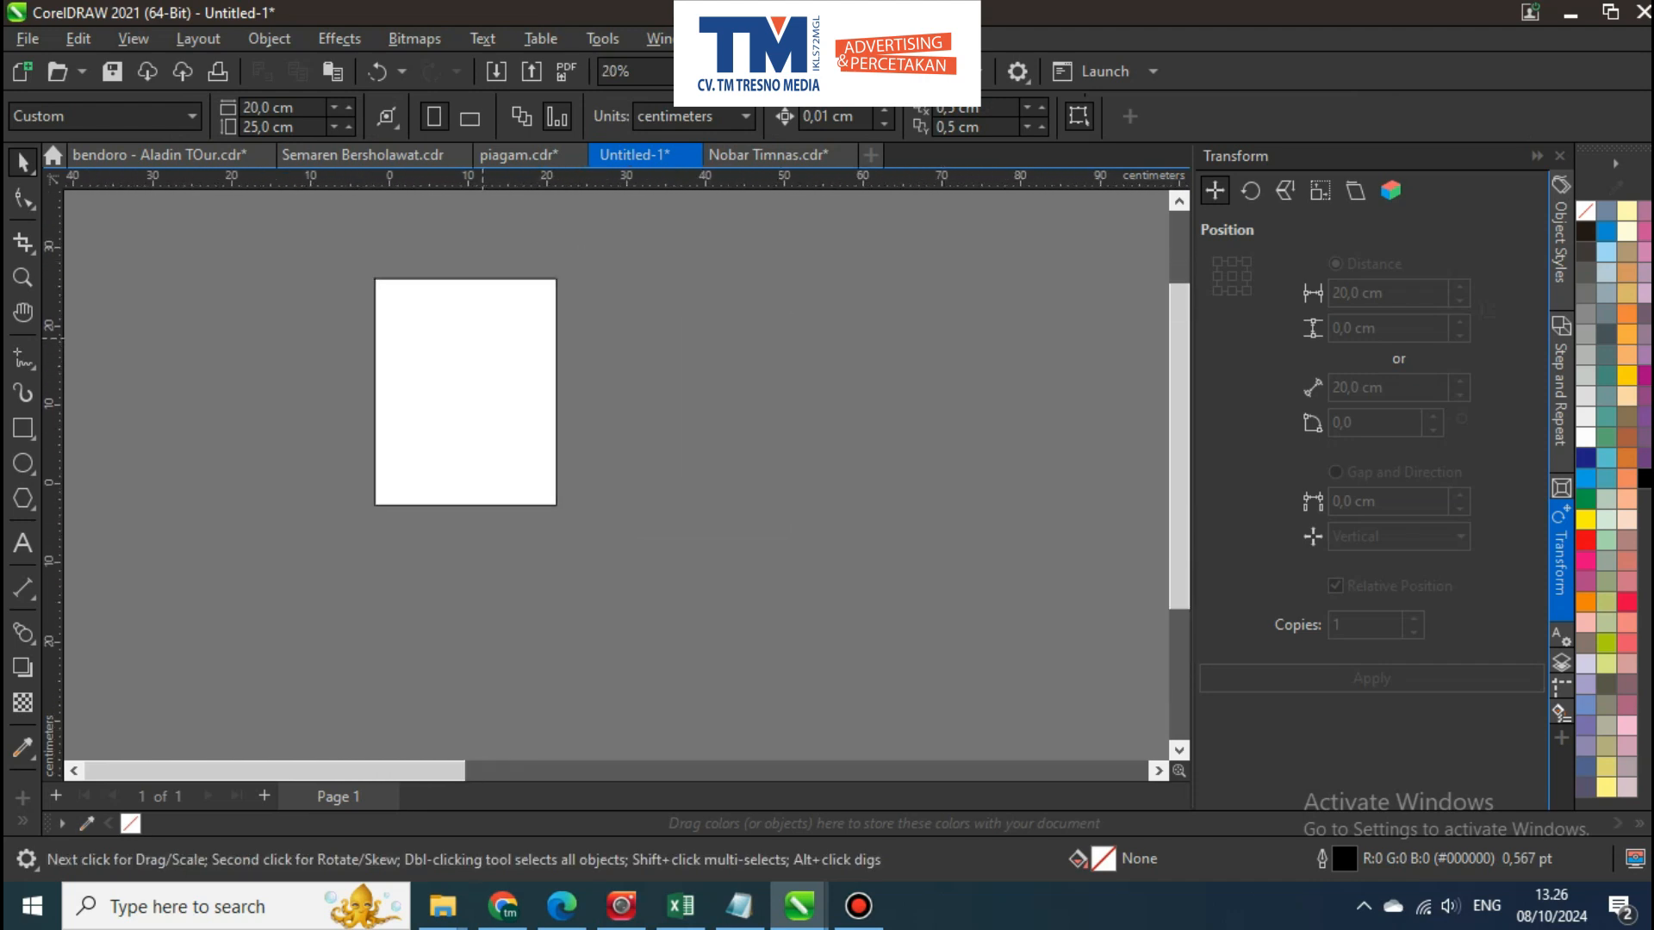
{"action": "scroll", "coordinate": [482, 338], "scroll_direction": "up", "scroll_amount": 2}
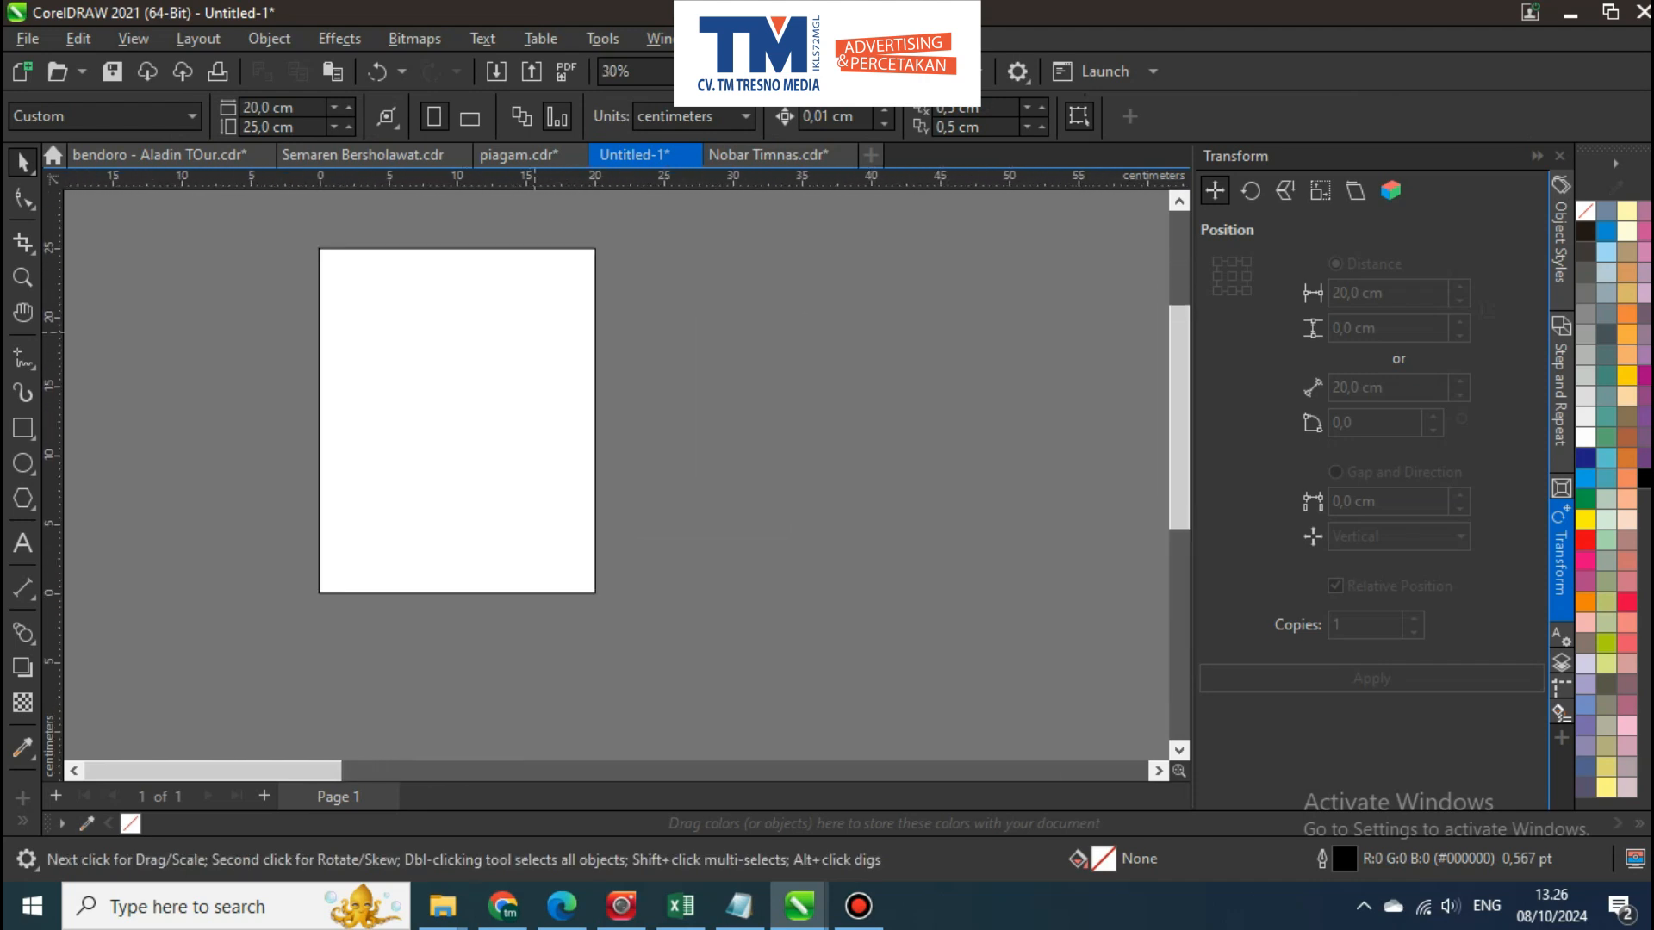
{"action": "left_click_drag", "start_coordinate": [534, 334], "coordinate": [575, 361]}
{"action": "scroll", "coordinate": [575, 361], "scroll_direction": "down", "scroll_amount": 1}
{"action": "scroll", "coordinate": [575, 360], "scroll_direction": "up", "scroll_amount": 1}
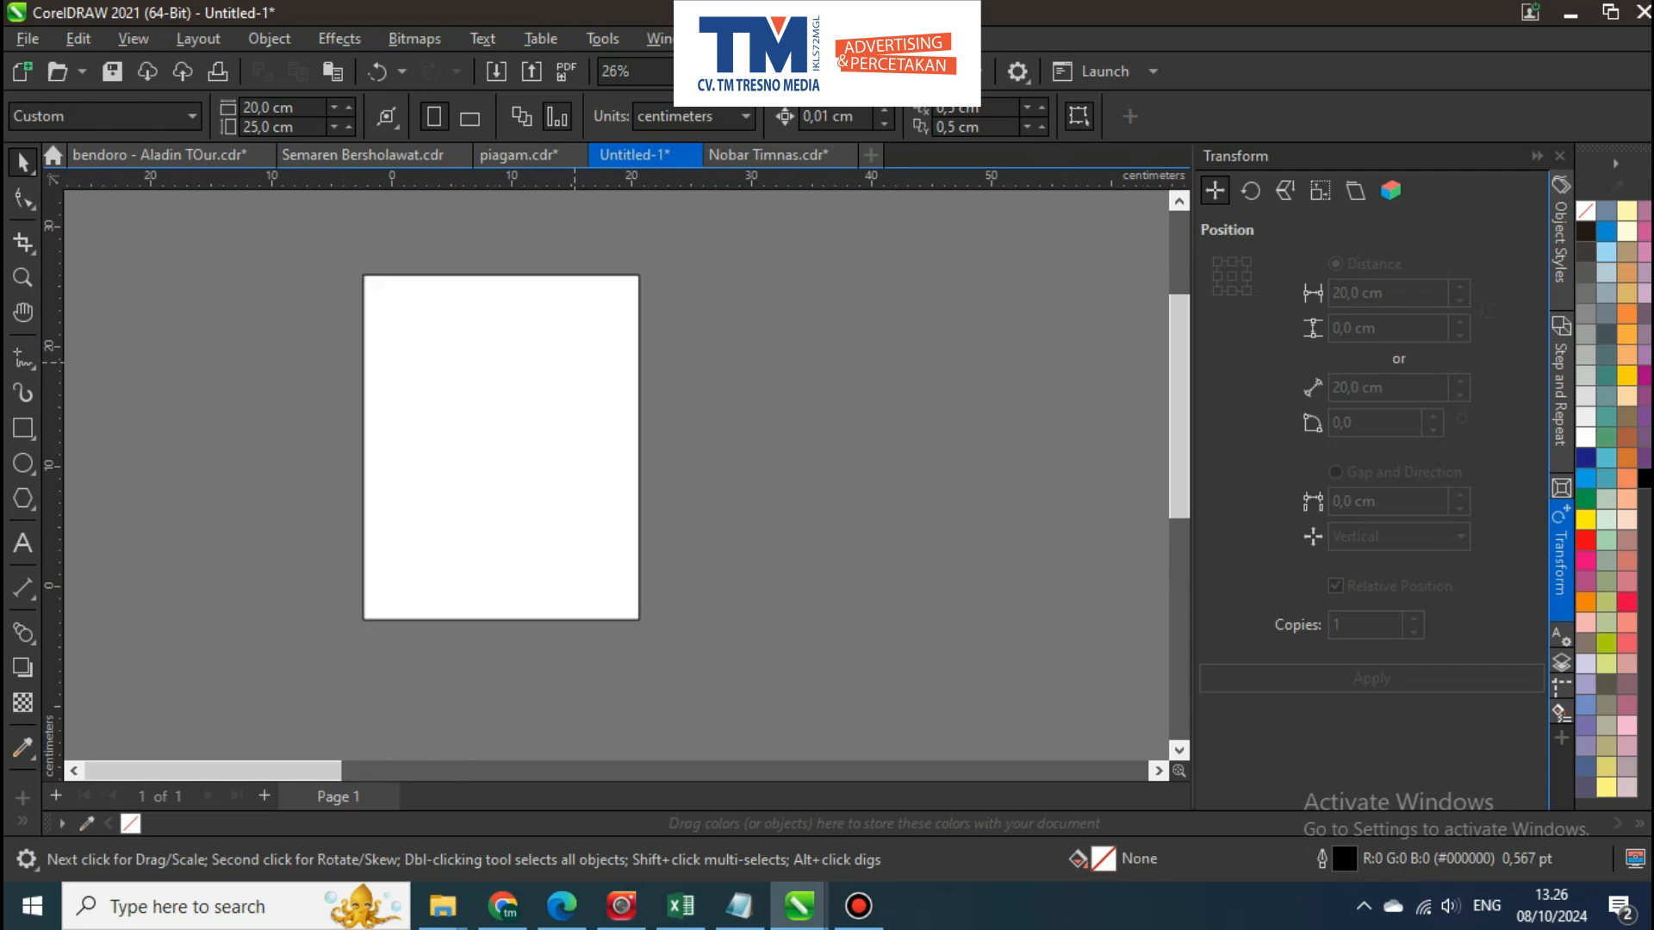
Add the text "TIMNAS DAY" near the middle of the page
{"action": "scroll", "coordinate": [576, 361], "scroll_direction": "up", "scroll_amount": 1}
{"action": "scroll", "coordinate": [576, 361], "scroll_direction": "down", "scroll_amount": 1}
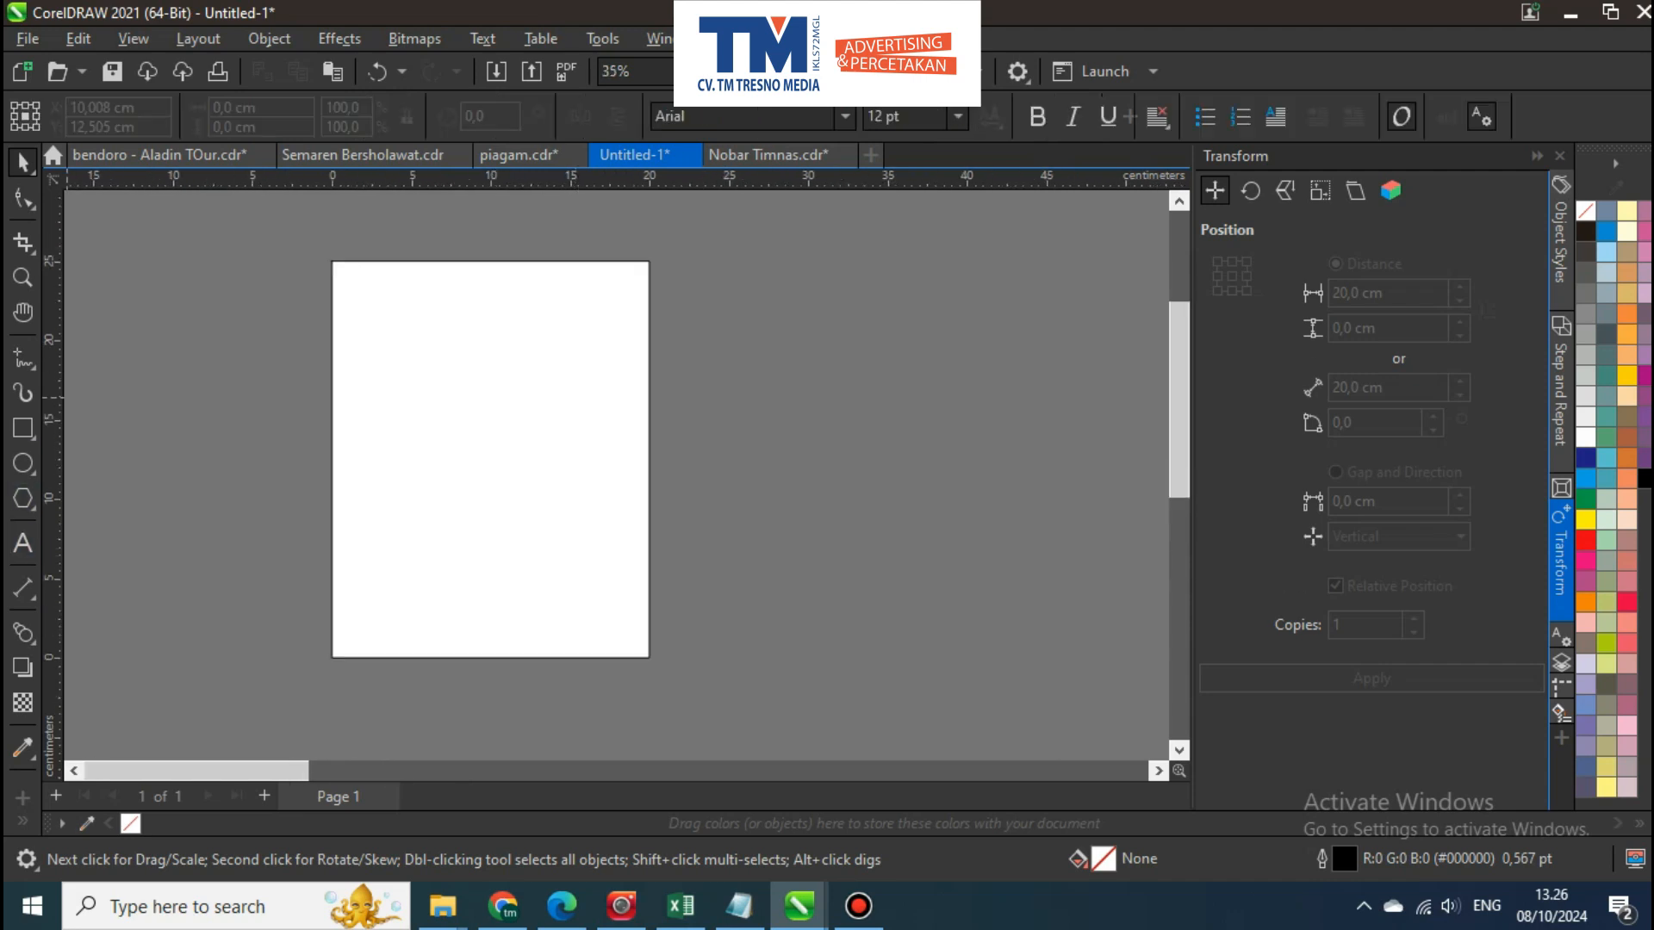
{"action": "scroll", "coordinate": [372, 482], "scroll_direction": "up", "scroll_amount": 4}
{"action": "left_click", "coordinate": [449, 430]}
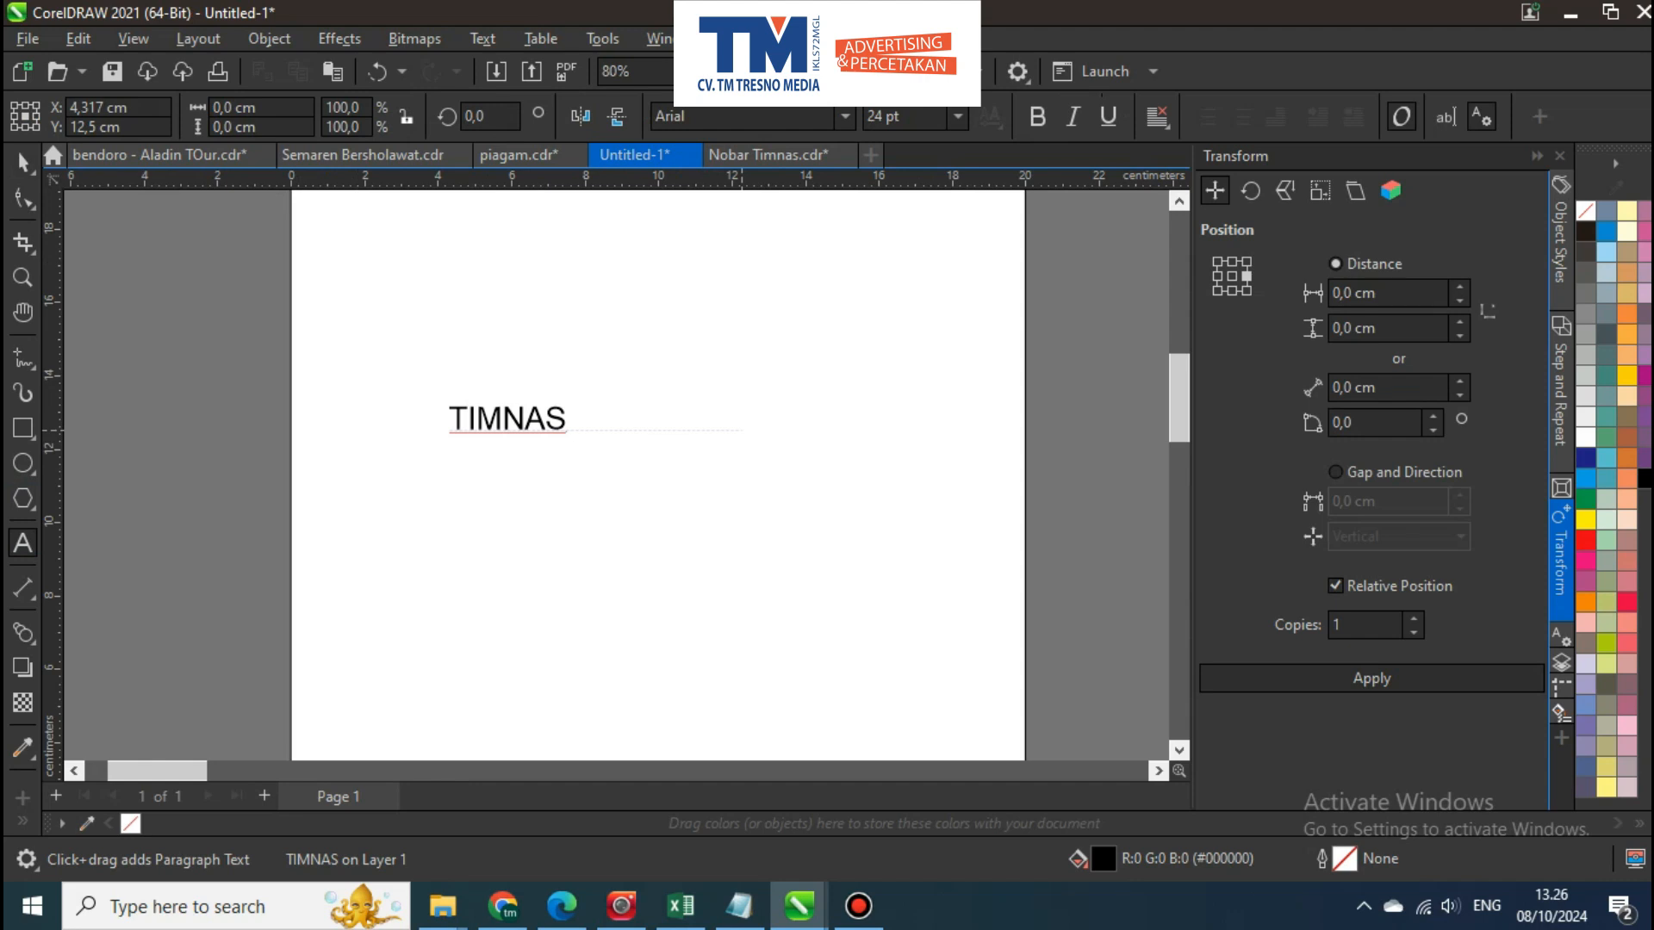
{"action": "key", "text": "ctrl+space"}
{"action": "scroll", "coordinate": [518, 421], "scroll_direction": "down", "scroll_amount": 2}
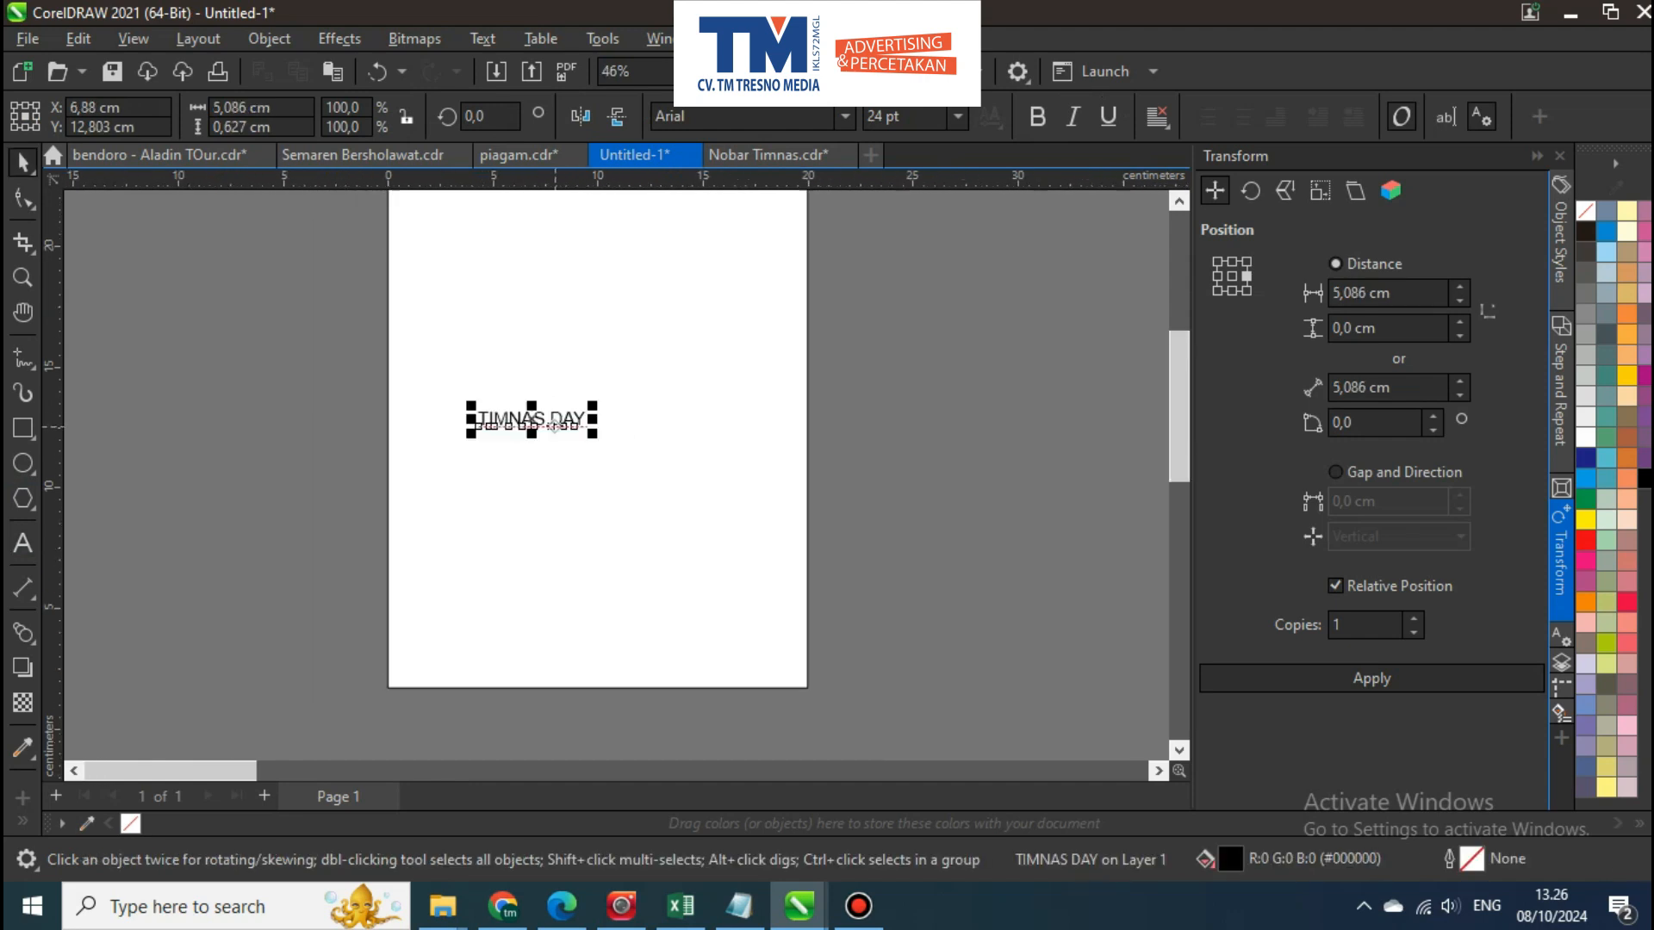
Enlarge the TIMNAS DAY text to about 16.3 cm wide and centre it horizontally on the page
{"action": "left_click_drag", "start_coordinate": [593, 433], "coordinate": [711, 447]}
{"action": "key", "text": "ctrl+a"}
{"action": "key", "text": "c"}
{"action": "key", "text": "Escape"}
{"action": "left_click", "coordinate": [753, 420]}
{"action": "scroll", "coordinate": [754, 415], "scroll_direction": "up", "scroll_amount": 1}
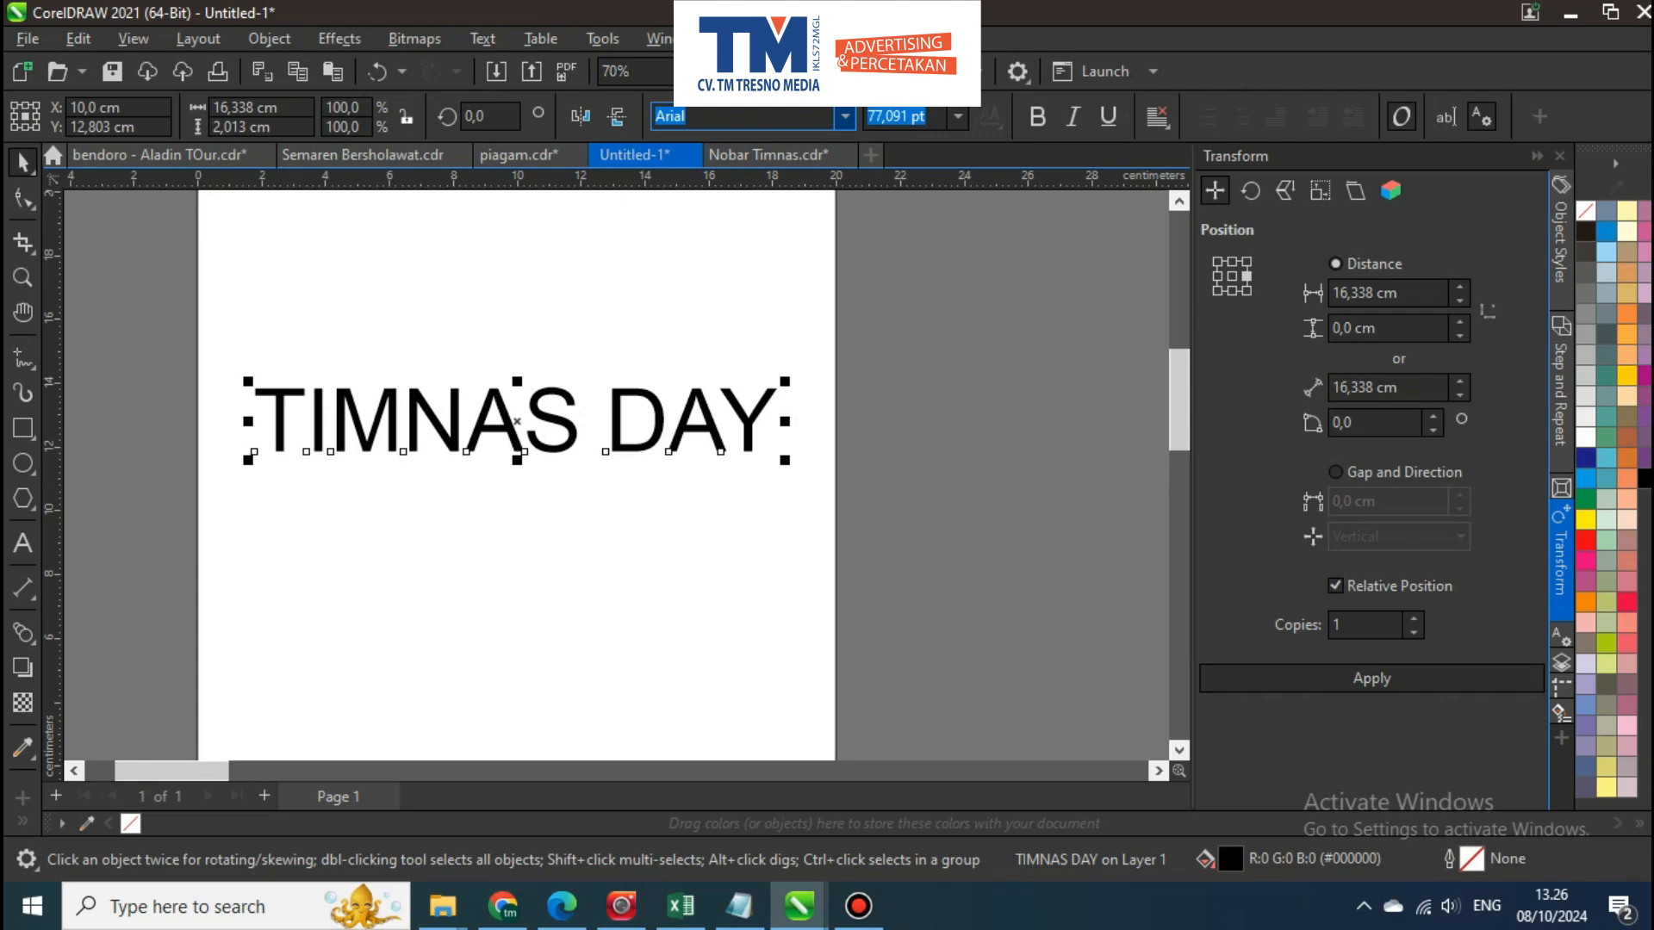
Browse the font previews and set the TIMNAS DAY text in Calvera Personal Use
{"action": "left_click", "coordinate": [845, 116]}
{"action": "key", "text": "Down"}
{"action": "key", "text": "Down"}
{"action": "key", "text": "Down"}
{"action": "key", "text": "Down"}
{"action": "key", "text": "Down"}
{"action": "key", "text": "Down"}
{"action": "key", "text": "Down"}
{"action": "key", "text": "Down"}
{"action": "key", "text": "Down"}
{"action": "key", "text": "Down"}
{"action": "key", "text": "Down"}
{"action": "key", "text": "Down"}
{"action": "key", "text": "Down"}
{"action": "key", "text": "Down"}
{"action": "key", "text": "Down"}
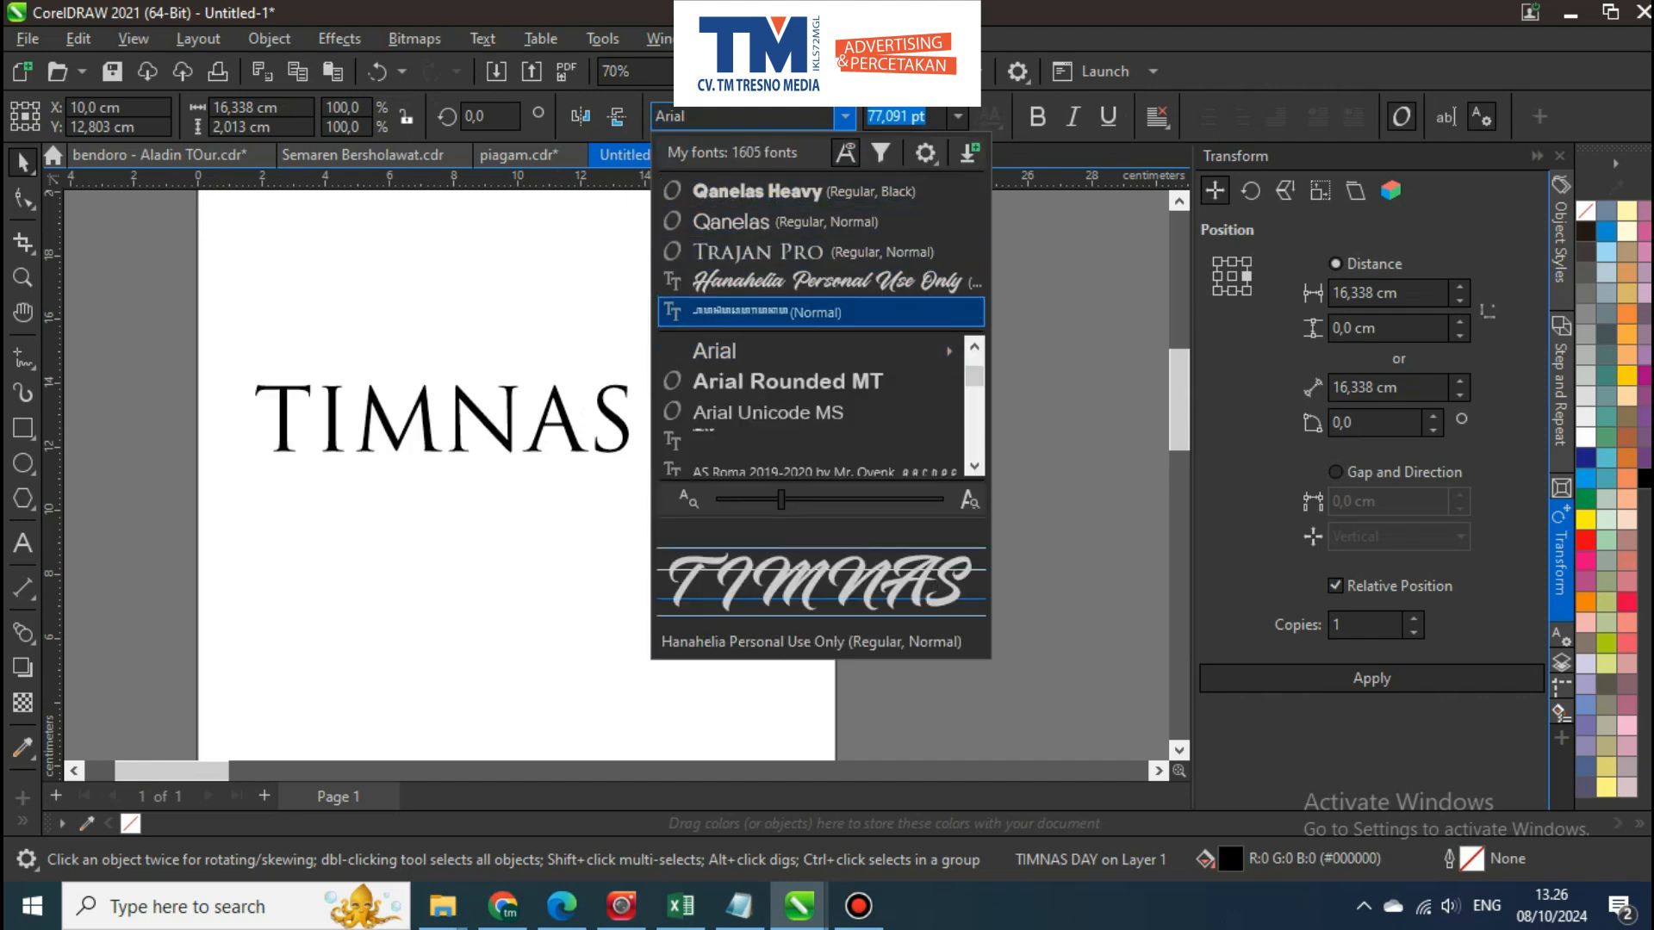
{"action": "key", "text": "Down"}
{"action": "key", "text": "Down"}
{"action": "key", "text": "Down"}
{"action": "key", "text": "Down"}
{"action": "key", "text": "Down"}
{"action": "key", "text": "Down"}
{"action": "key", "text": "Down"}
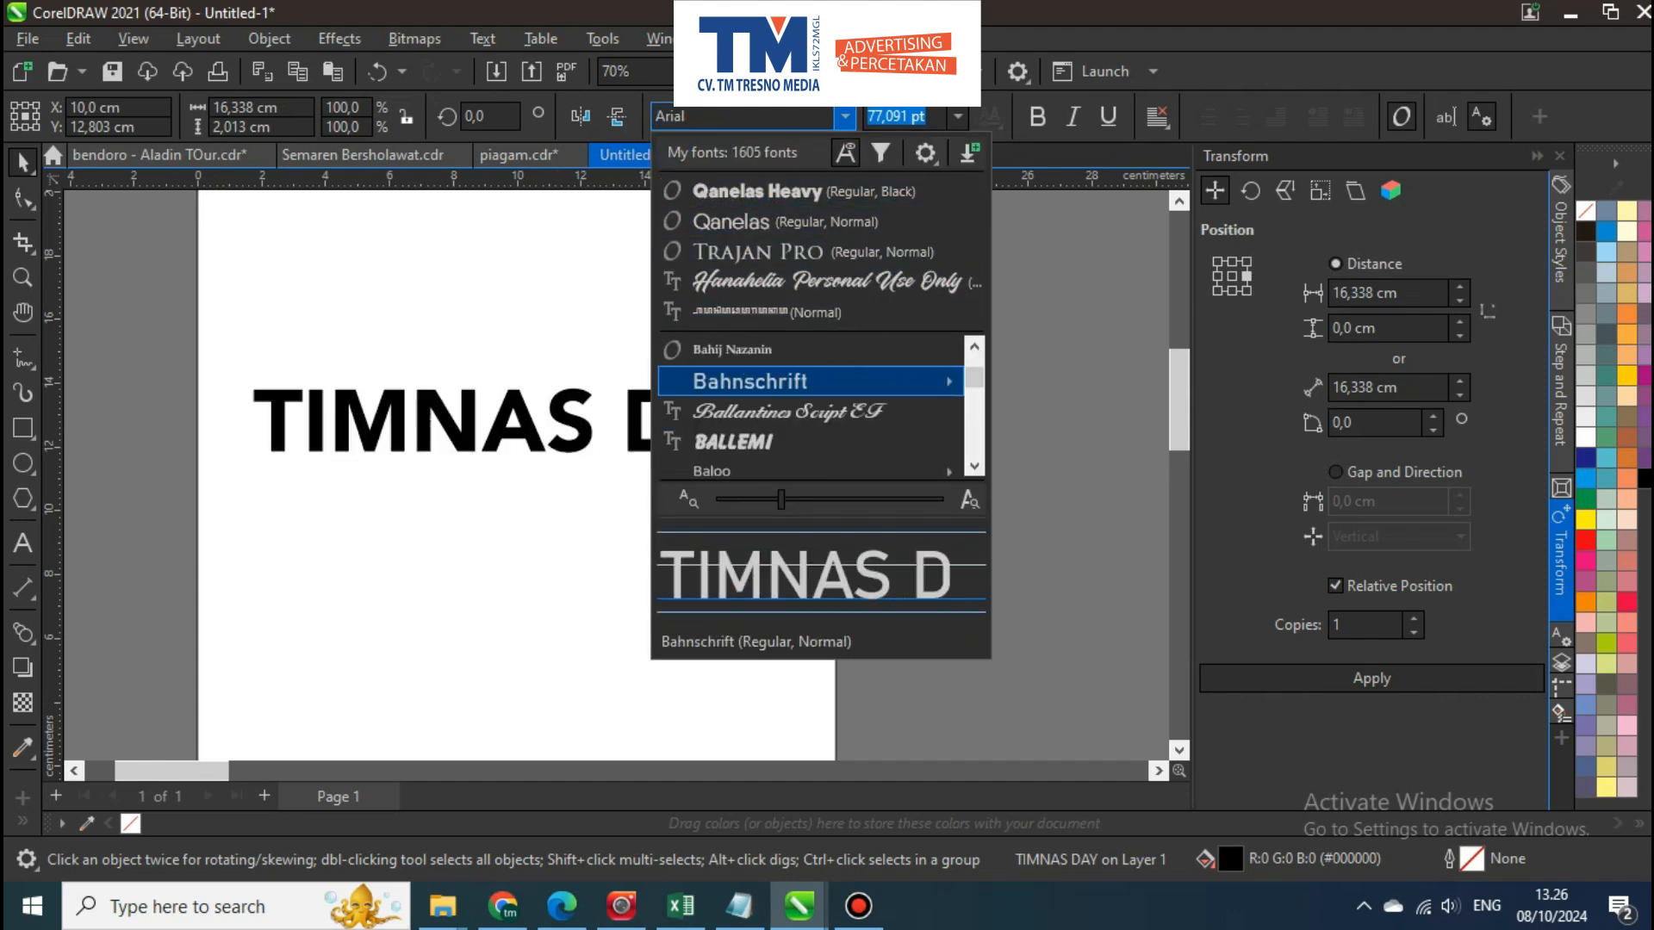
{"action": "key", "text": "Down"}
{"action": "key", "text": "Down"}
{"action": "key", "text": "Down"}
{"action": "key", "text": "Down"}
{"action": "key", "text": "Down"}
{"action": "key", "text": "Down"}
{"action": "key", "text": "Down"}
{"action": "key", "text": "Down"}
{"action": "key", "text": "Down"}
{"action": "key", "text": "Down"}
{"action": "key", "text": "Down"}
{"action": "key", "text": "Down"}
{"action": "key", "text": "Down"}
{"action": "key", "text": "Down"}
{"action": "key", "text": "Down"}
{"action": "key", "text": "Down"}
{"action": "key", "text": "Down"}
{"action": "key", "text": "Down"}
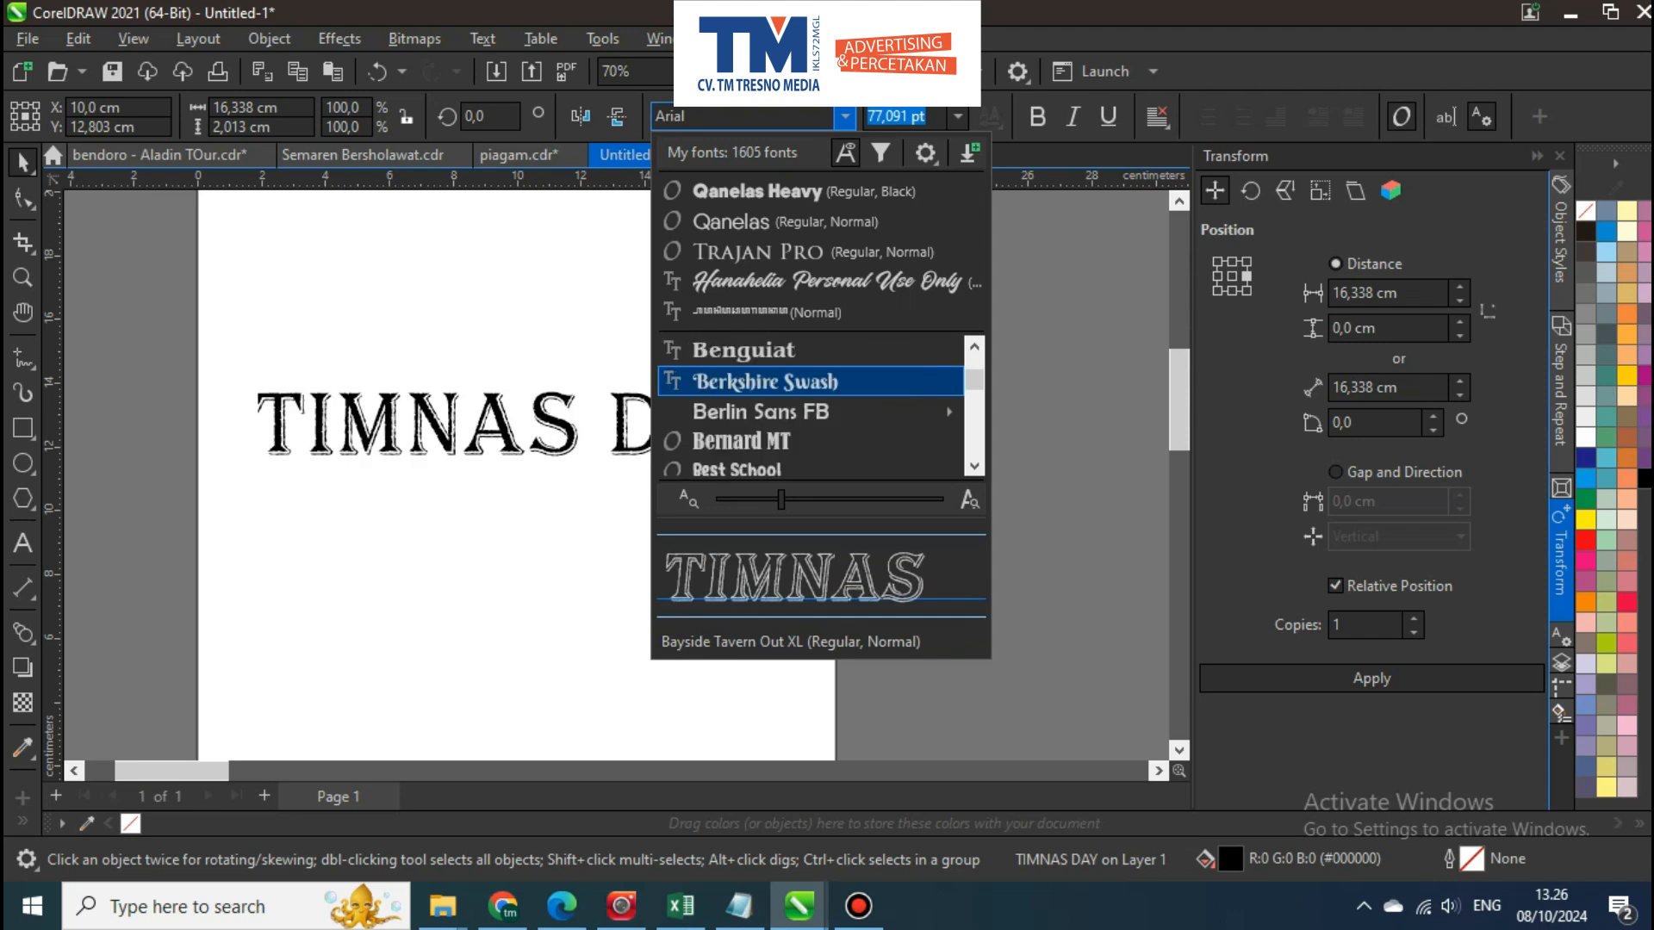
{"action": "key", "text": "Down"}
{"action": "key", "text": "Down"}
{"action": "key", "text": "Down"}
{"action": "key", "text": "Down"}
{"action": "key", "text": "Down"}
{"action": "key", "text": "Down"}
{"action": "key", "text": "Down"}
{"action": "key", "text": "Down"}
{"action": "key", "text": "Down"}
{"action": "key", "text": "Down"}
{"action": "key", "text": "Down"}
{"action": "key", "text": "Down"}
{"action": "key", "text": "Down"}
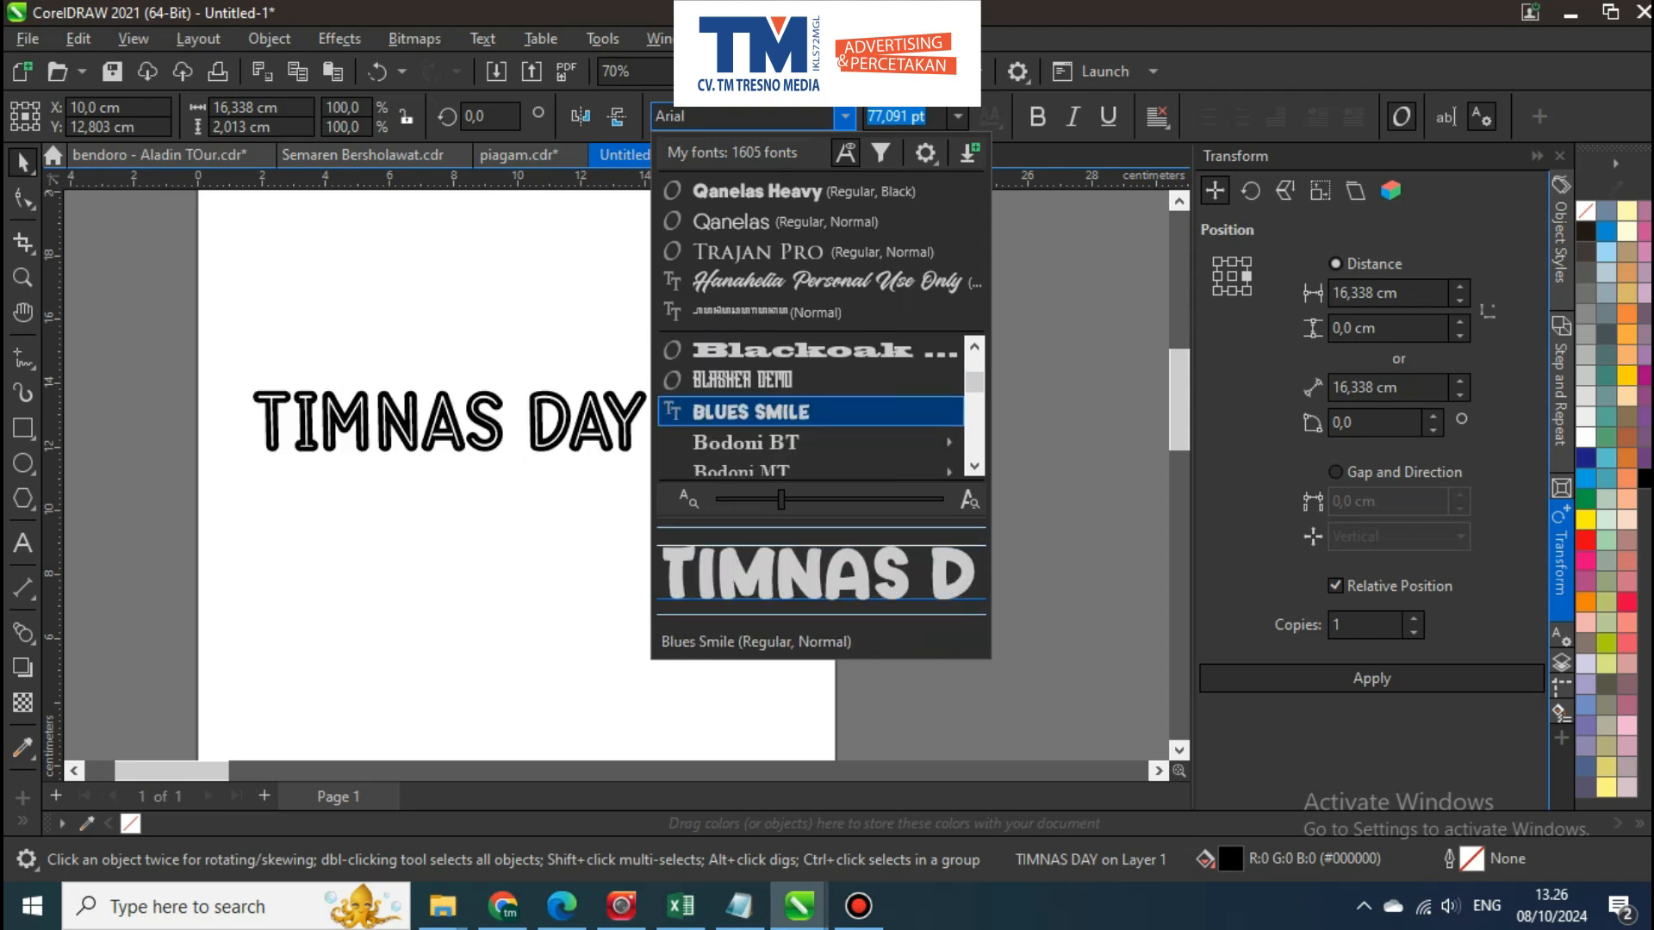
{"action": "key", "text": "Down"}
{"action": "key", "text": "Down"}
{"action": "key", "text": "Down"}
{"action": "key", "text": "Down"}
{"action": "key", "text": "Down"}
{"action": "key", "text": "Down"}
{"action": "key", "text": "Down"}
{"action": "key", "text": "Down"}
{"action": "key", "text": "Down"}
{"action": "key", "text": "Down"}
{"action": "key", "text": "Down"}
{"action": "key", "text": "Down"}
{"action": "key", "text": "Down"}
{"action": "key", "text": "Down"}
{"action": "key", "text": "Down"}
{"action": "key", "text": "Down"}
{"action": "key", "text": "Down"}
{"action": "key", "text": "Down"}
{"action": "key", "text": "Down"}
{"action": "key", "text": "Down"}
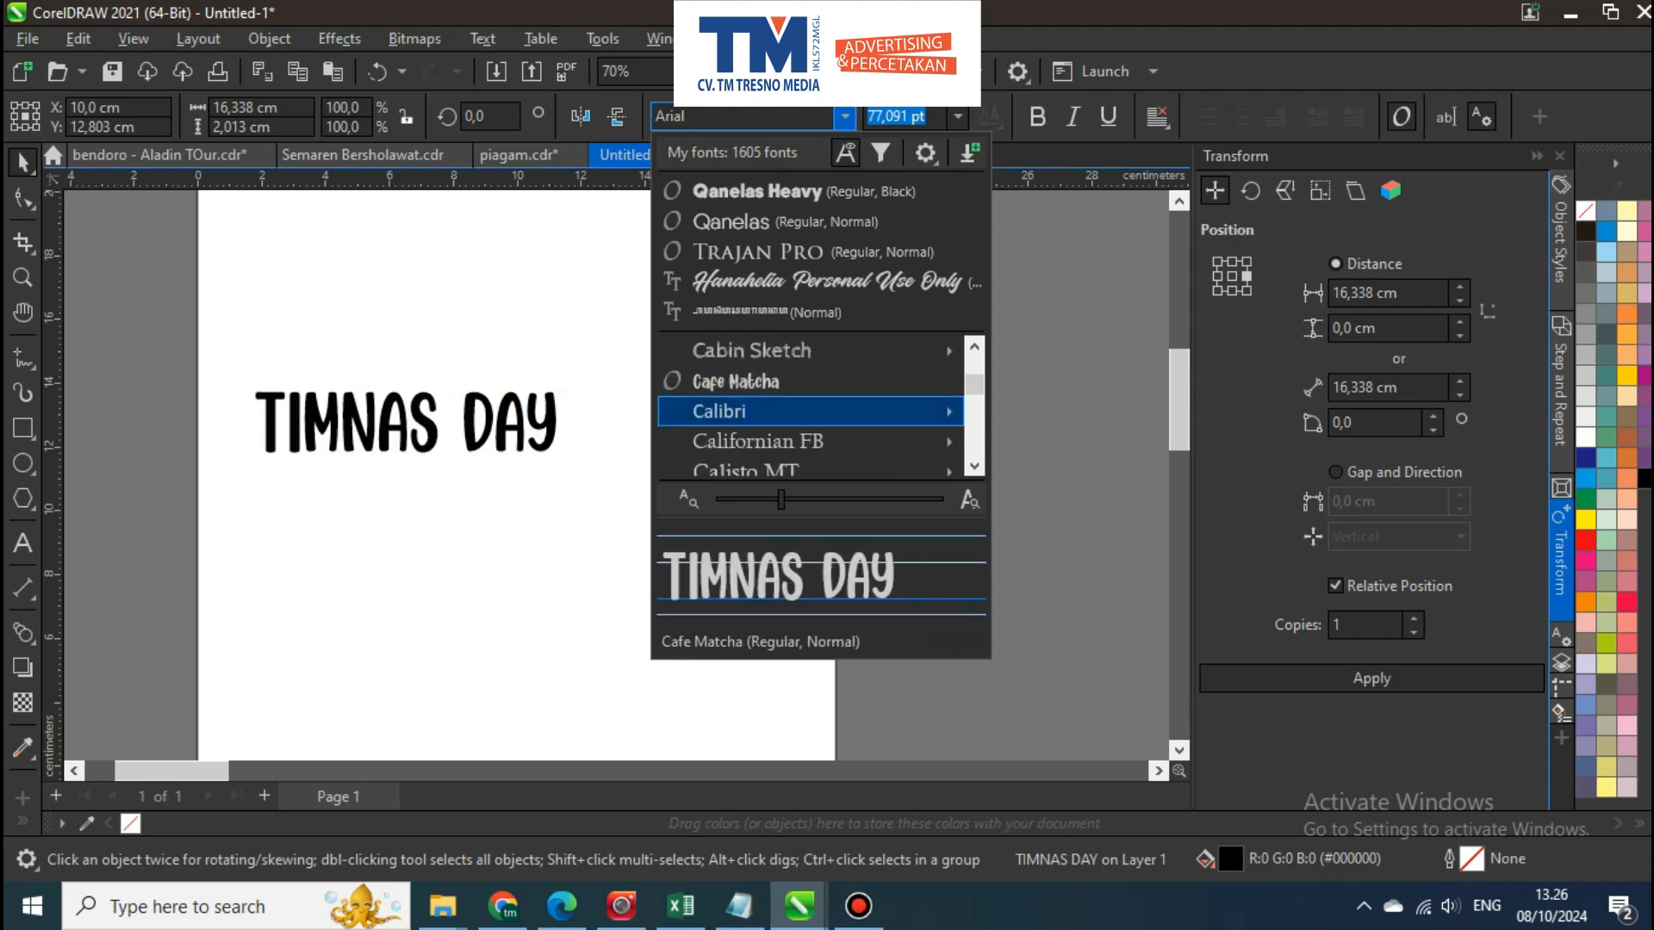
{"action": "key", "text": "Down"}
{"action": "key", "text": "Down"}
{"action": "key", "text": "Down"}
{"action": "key", "text": "Down"}
{"action": "key", "text": "Down"}
{"action": "key", "text": "Down"}
{"action": "key", "text": "Up"}
{"action": "key", "text": "Up"}
{"action": "key", "text": "Up"}
{"action": "key", "text": "Up"}
{"action": "key", "text": "Up"}
{"action": "key", "text": "Up"}
{"action": "key", "text": "Up"}
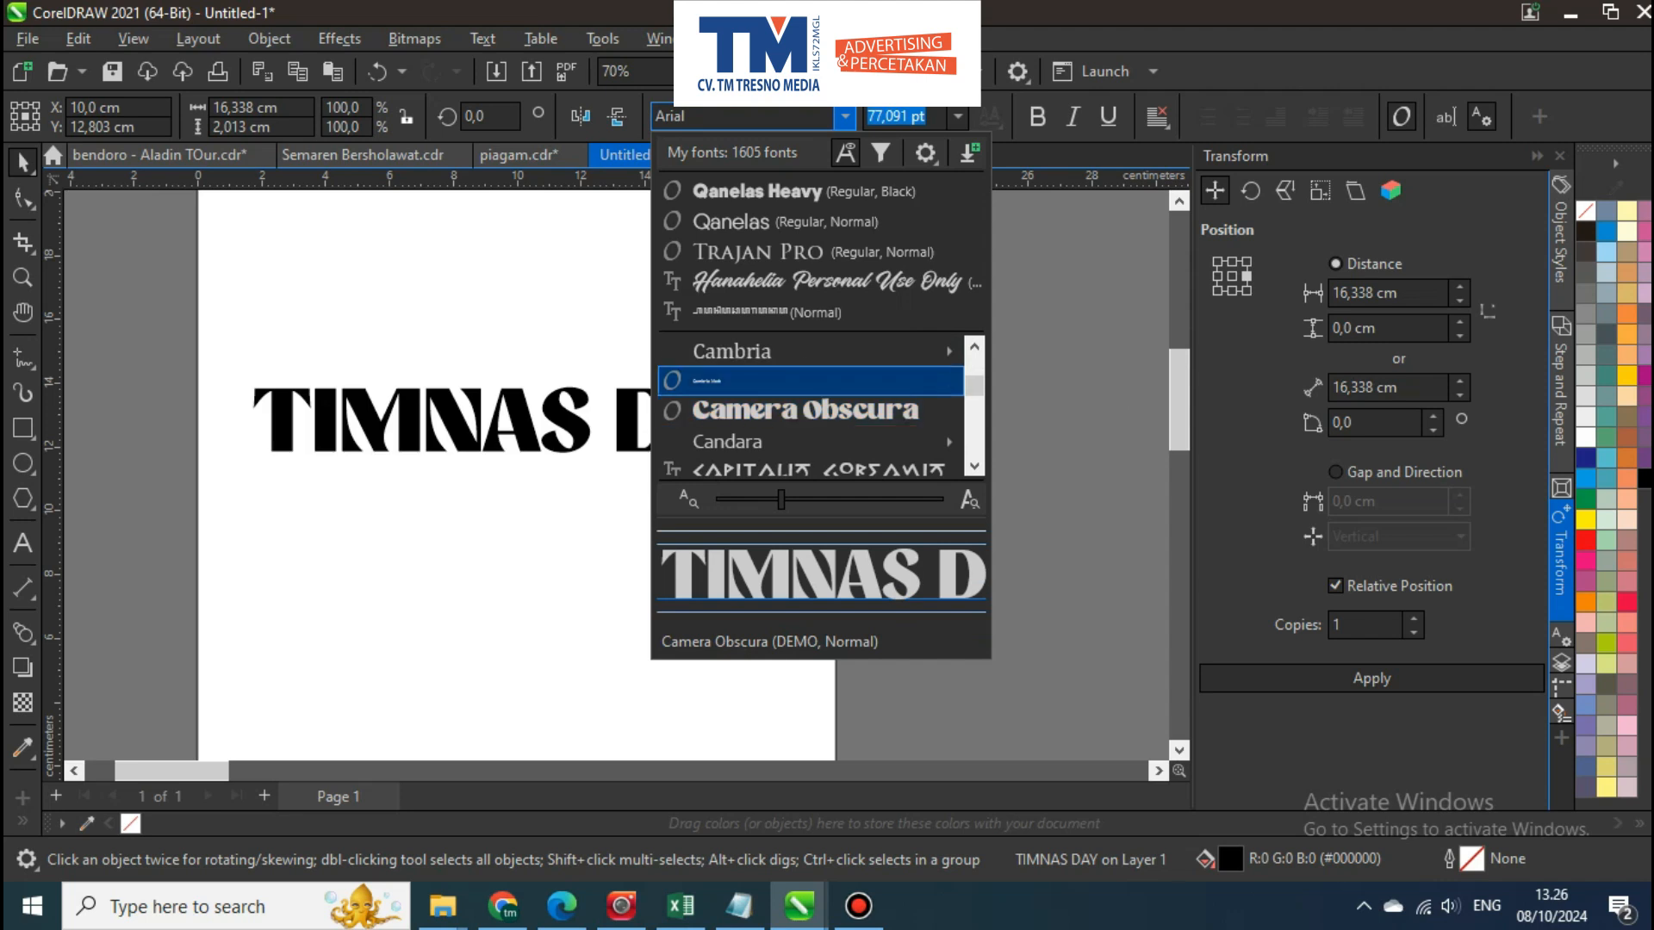
{"action": "key", "text": "Down"}
{"action": "key", "text": "Return"}
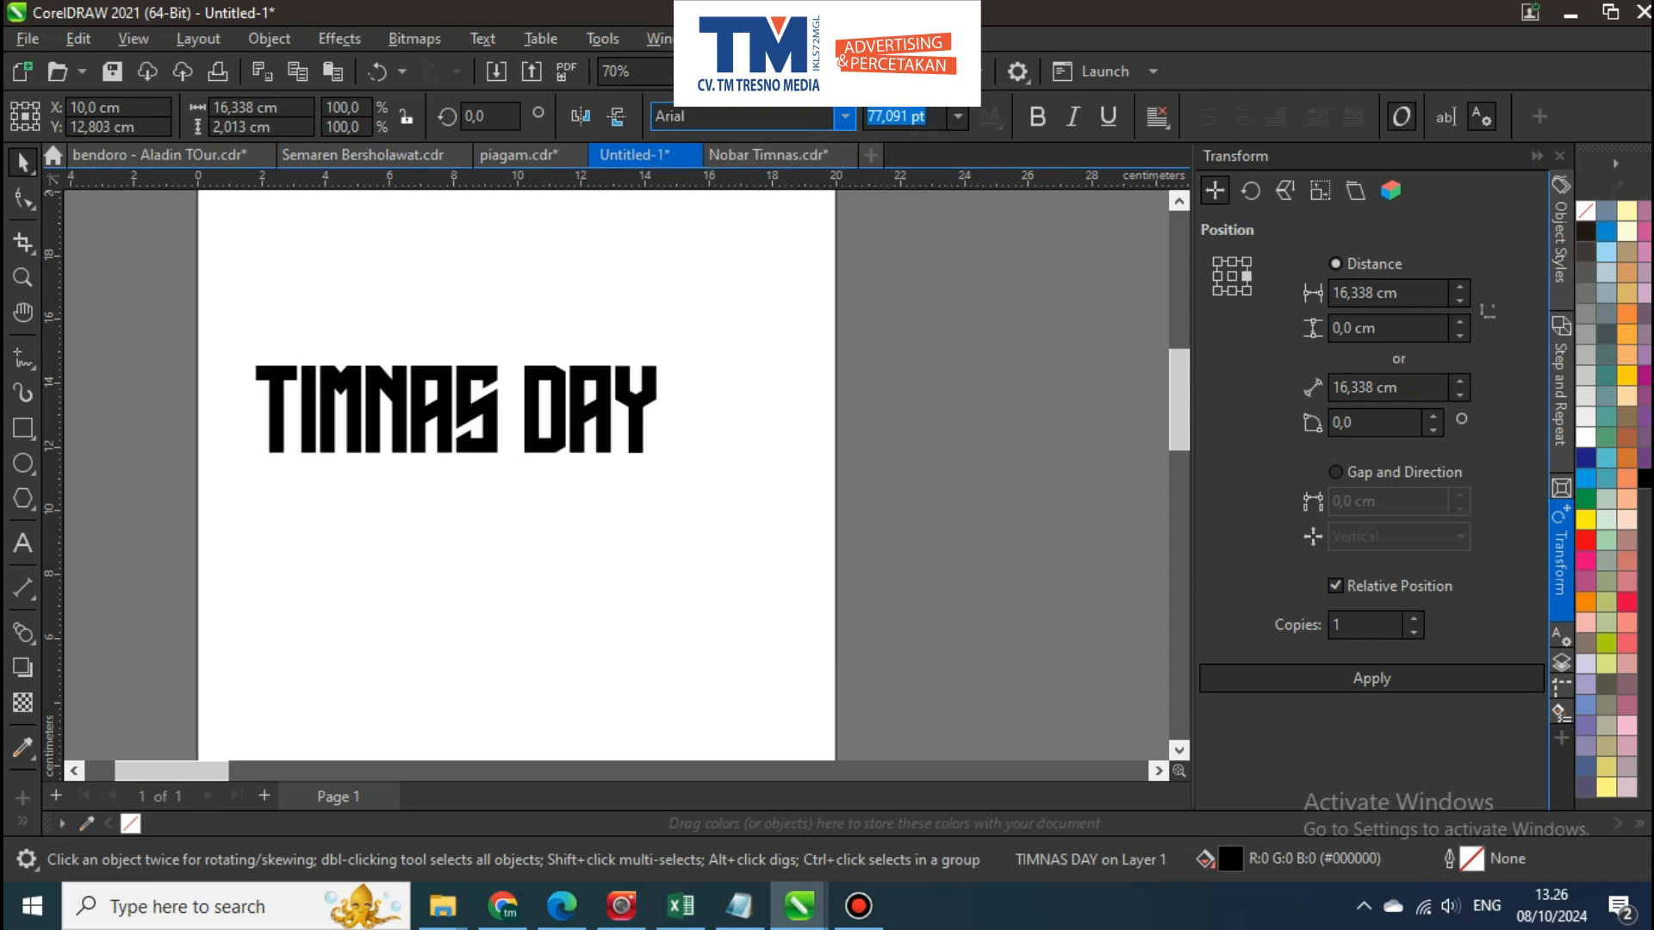
Scale the TIMNAS DAY text to about 16 cm wide, centre it horizontally and move it lower on the page
{"action": "left_click_drag", "start_coordinate": [664, 460], "coordinate": [780, 488]}
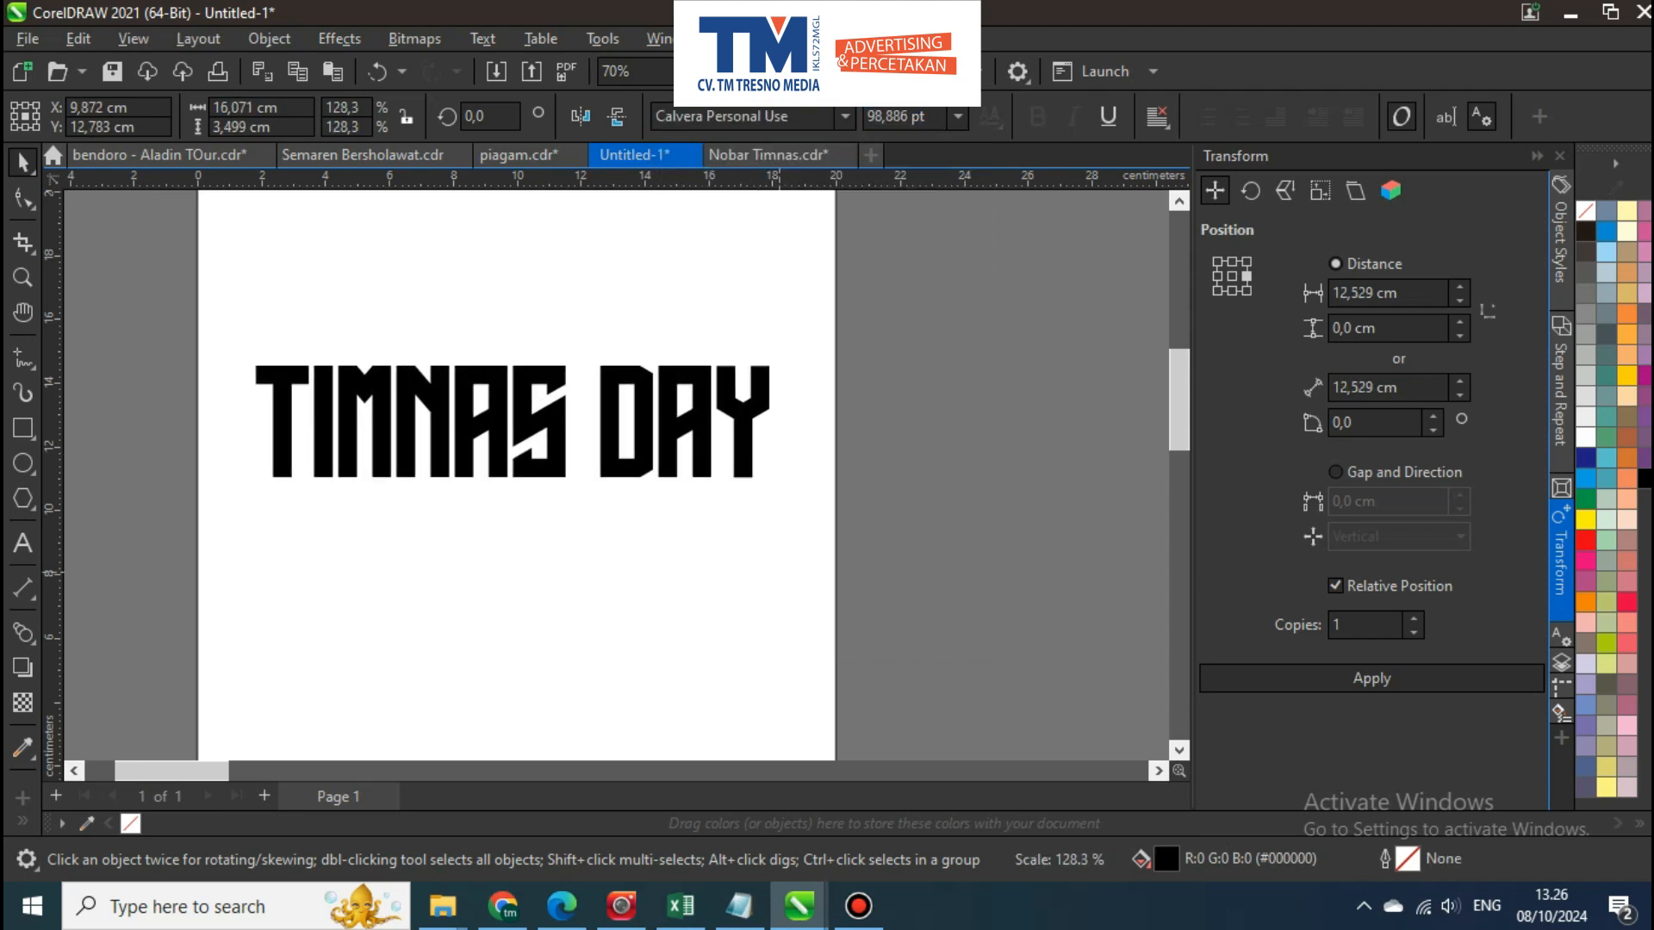
{"action": "key", "text": "ctrl+a"}
{"action": "key", "text": "Escape"}
{"action": "mouse_move", "coordinate": [757, 434]}
{"action": "left_mouse_down"}
{"action": "mouse_move", "coordinate": [743, 565]}
{"action": "mouse_move", "coordinate": [747, 465]}
{"action": "left_mouse_up"}
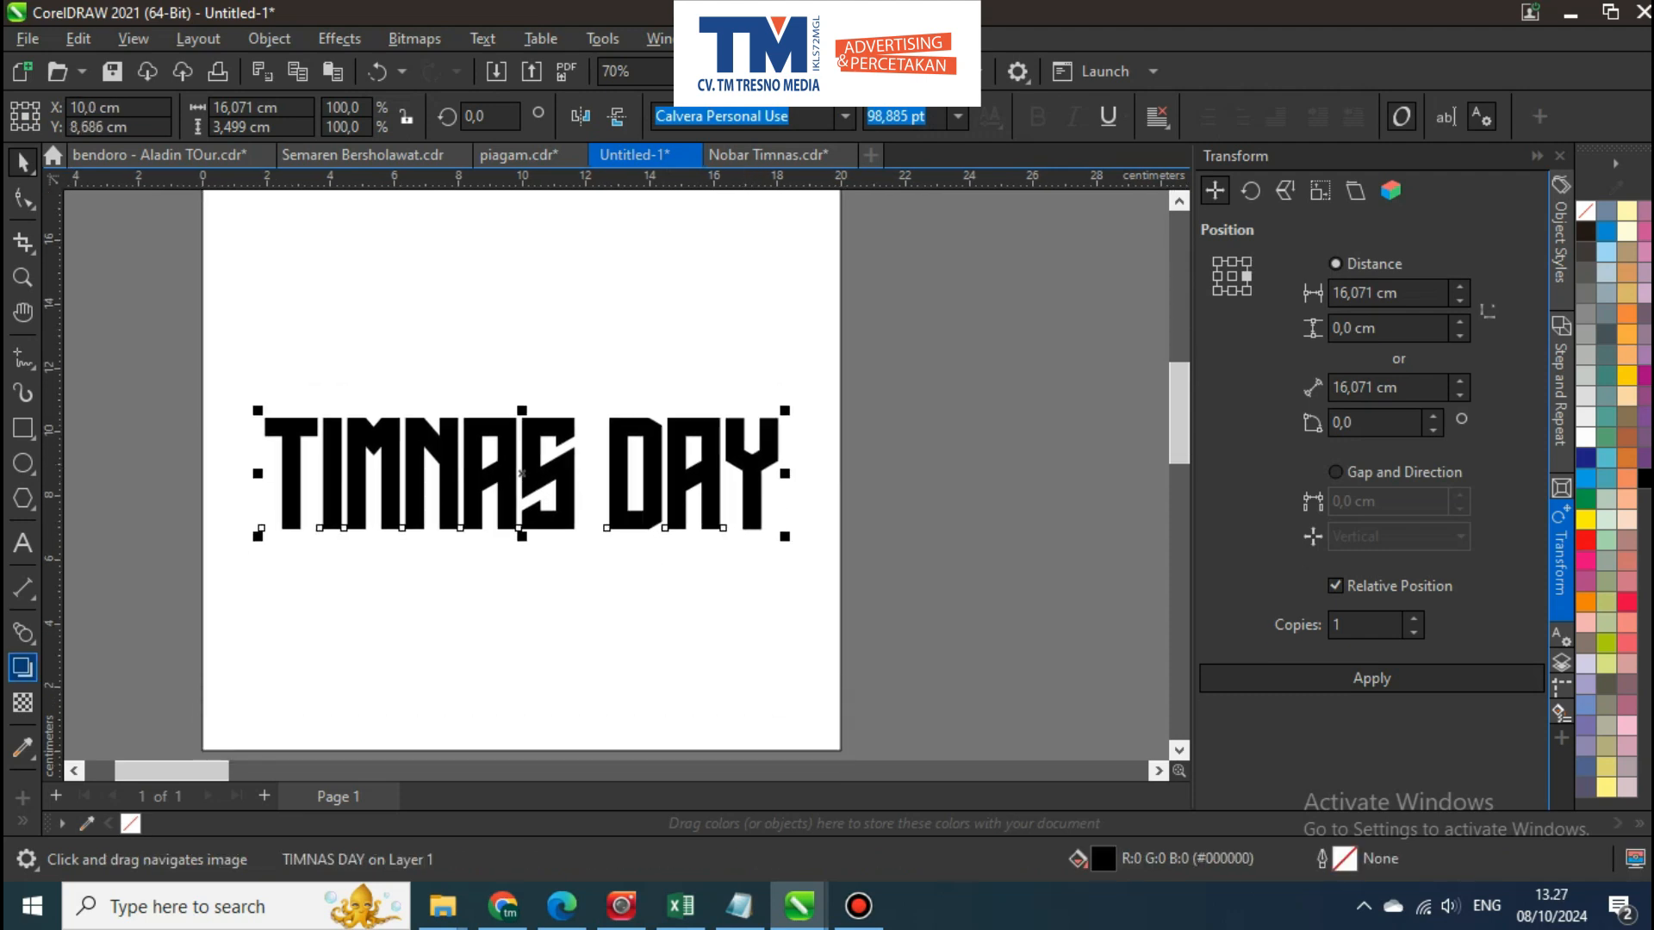
Warp the TIMNAS DAY text with the Envelope tool so its top edge dips in the middle and its bottom edge stays straight
{"action": "left_click", "coordinate": [31, 641]}
{"action": "left_click", "coordinate": [319, 620]}
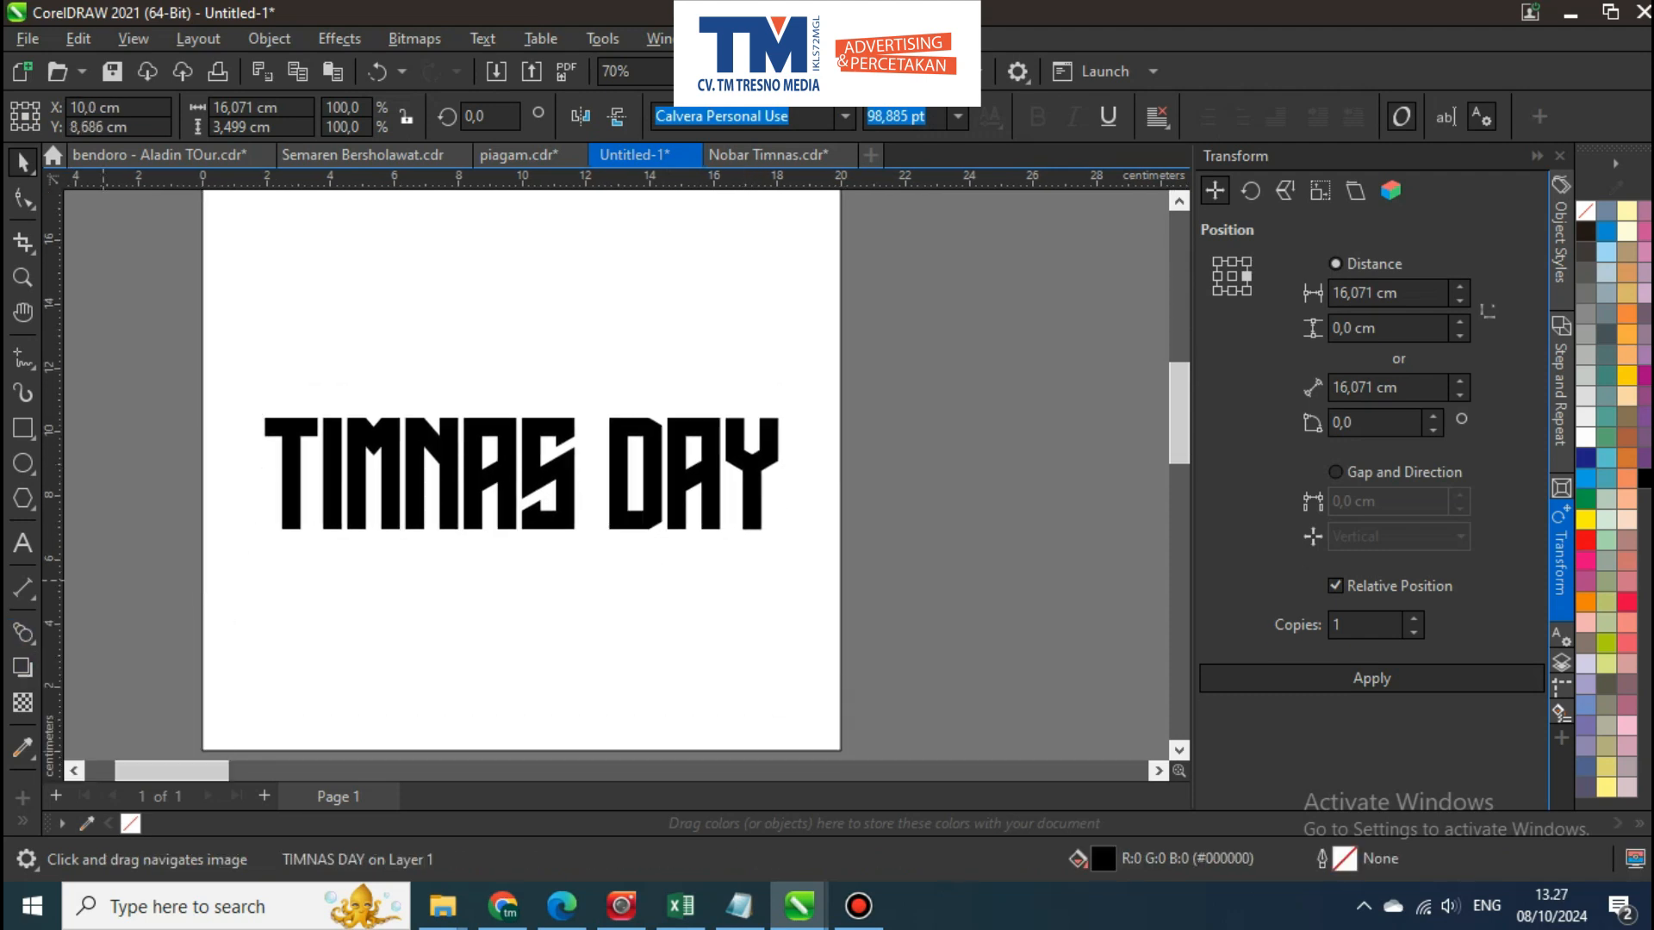
{"action": "left_click", "coordinate": [31, 641]}
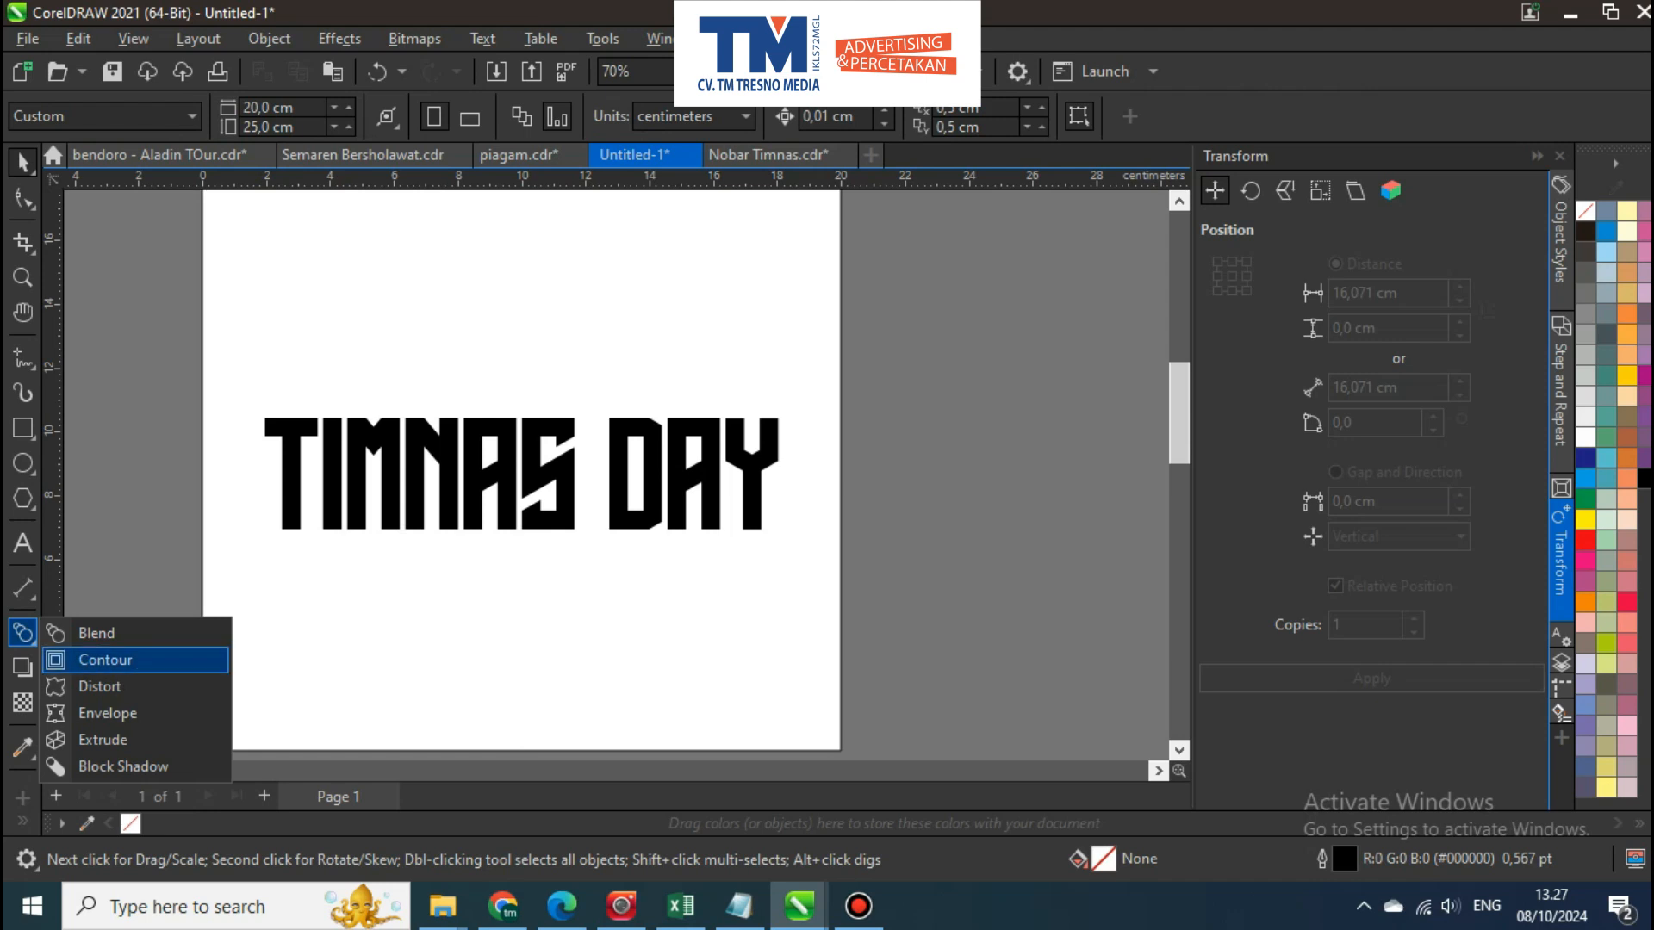
{"action": "left_click", "coordinate": [106, 713]}
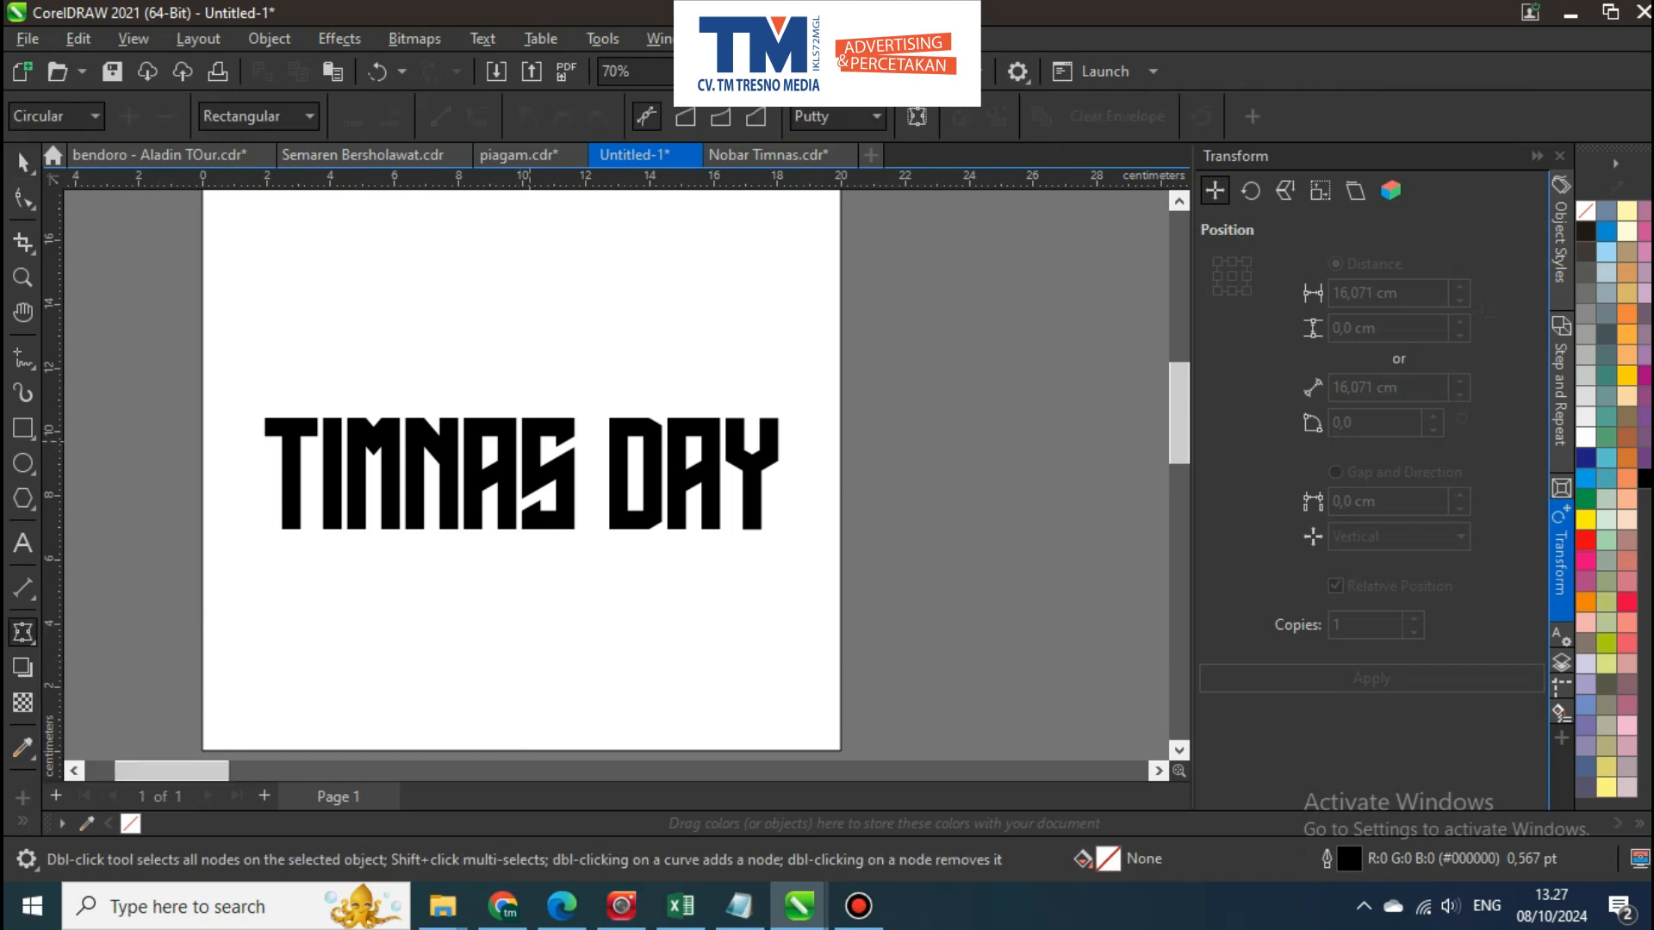
{"action": "key", "text": "space"}
{"action": "left_click", "coordinate": [534, 428]}
{"action": "key", "text": "space"}
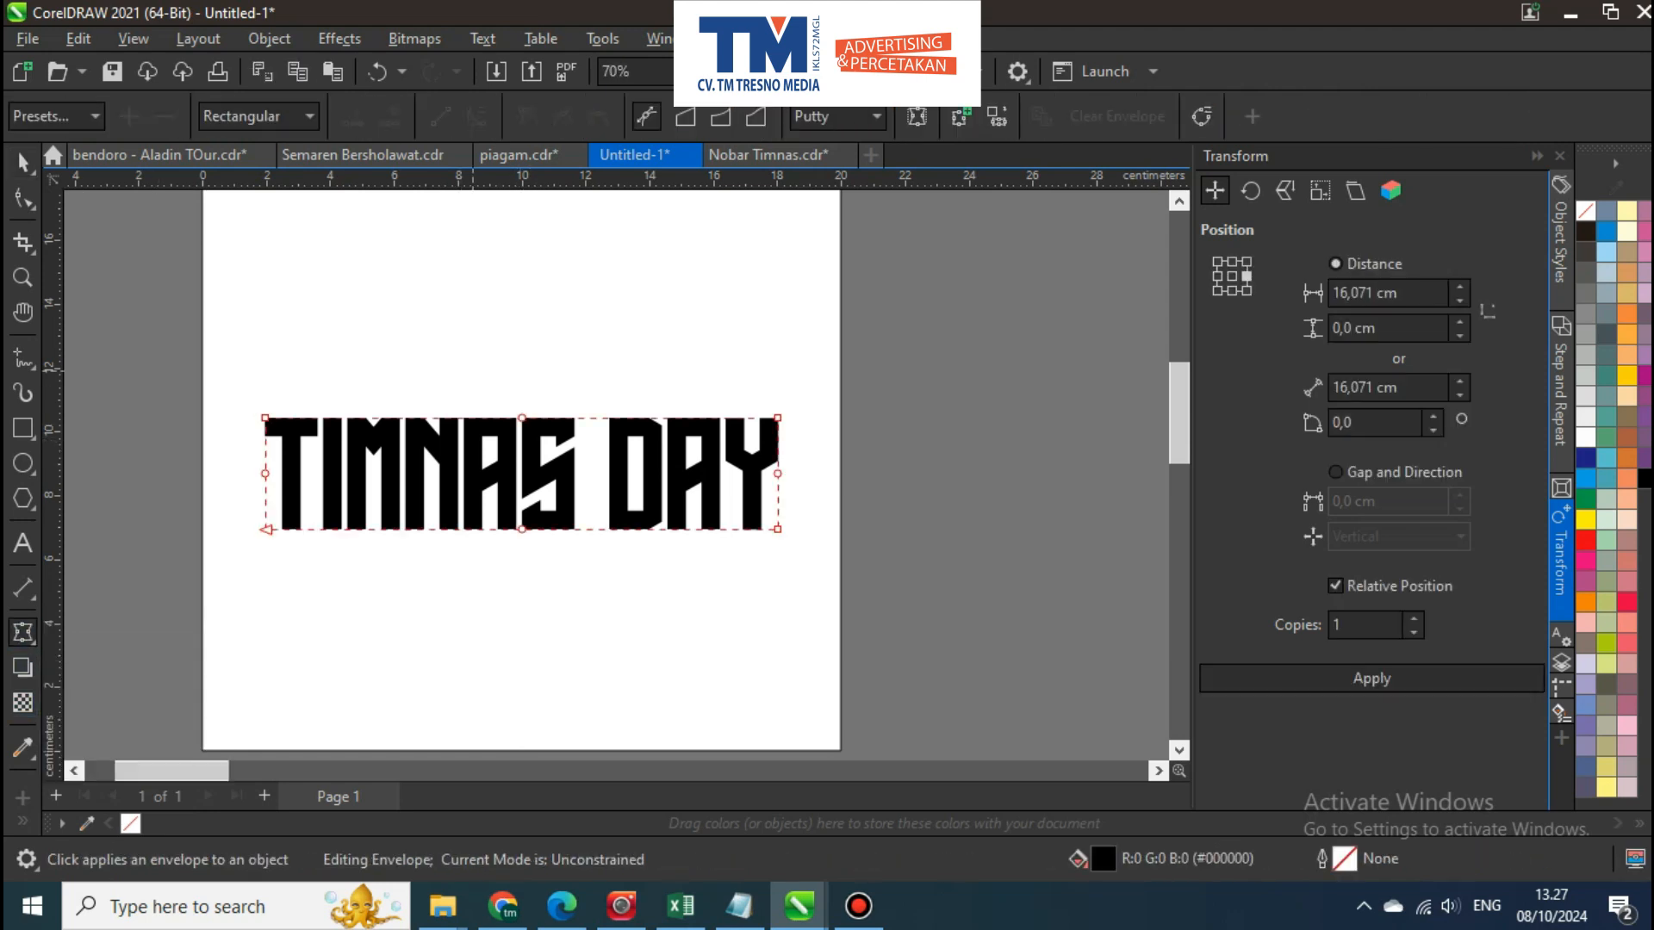
{"action": "key", "text": "Delete"}
{"action": "left_click_drag", "start_coordinate": [522, 418], "coordinate": [522, 344]}
{"action": "key", "text": "space"}
{"action": "left_click", "coordinate": [905, 413]}
Reposition the warped TIMNAS DAY text slightly higher, near the middle of the page
{"action": "left_click", "coordinate": [759, 439]}
{"action": "left_click_drag", "start_coordinate": [758, 439], "coordinate": [759, 504]}
{"action": "left_click", "coordinate": [814, 483]}
{"action": "left_click", "coordinate": [879, 465]}
{"action": "scroll", "coordinate": [706, 441], "scroll_direction": "down", "scroll_amount": 3}
{"action": "left_click_drag", "start_coordinate": [706, 448], "coordinate": [620, 359]}
{"action": "scroll", "coordinate": [611, 443], "scroll_direction": "up", "scroll_amount": 2}
{"action": "left_click", "coordinate": [651, 405]}
{"action": "key", "text": "Escape"}
{"action": "left_click", "coordinate": [628, 417]}
{"action": "scroll", "coordinate": [627, 410], "scroll_direction": "down", "scroll_amount": 2}
{"action": "scroll", "coordinate": [621, 453], "scroll_direction": "up", "scroll_amount": 1}
{"action": "left_click", "coordinate": [620, 277]}
{"action": "key", "text": "Escape"}
{"action": "left_click_drag", "start_coordinate": [619, 277], "coordinate": [663, 337]}
{"action": "scroll", "coordinate": [664, 337], "scroll_direction": "up", "scroll_amount": 1}
{"action": "left_click_drag", "start_coordinate": [595, 451], "coordinate": [596, 494]}
{"action": "left_click", "coordinate": [748, 452]}
{"action": "key", "text": "Escape"}
{"action": "scroll", "coordinate": [831, 430], "scroll_direction": "down", "scroll_amount": 1}
{"action": "left_click_drag", "start_coordinate": [837, 436], "coordinate": [797, 403]}
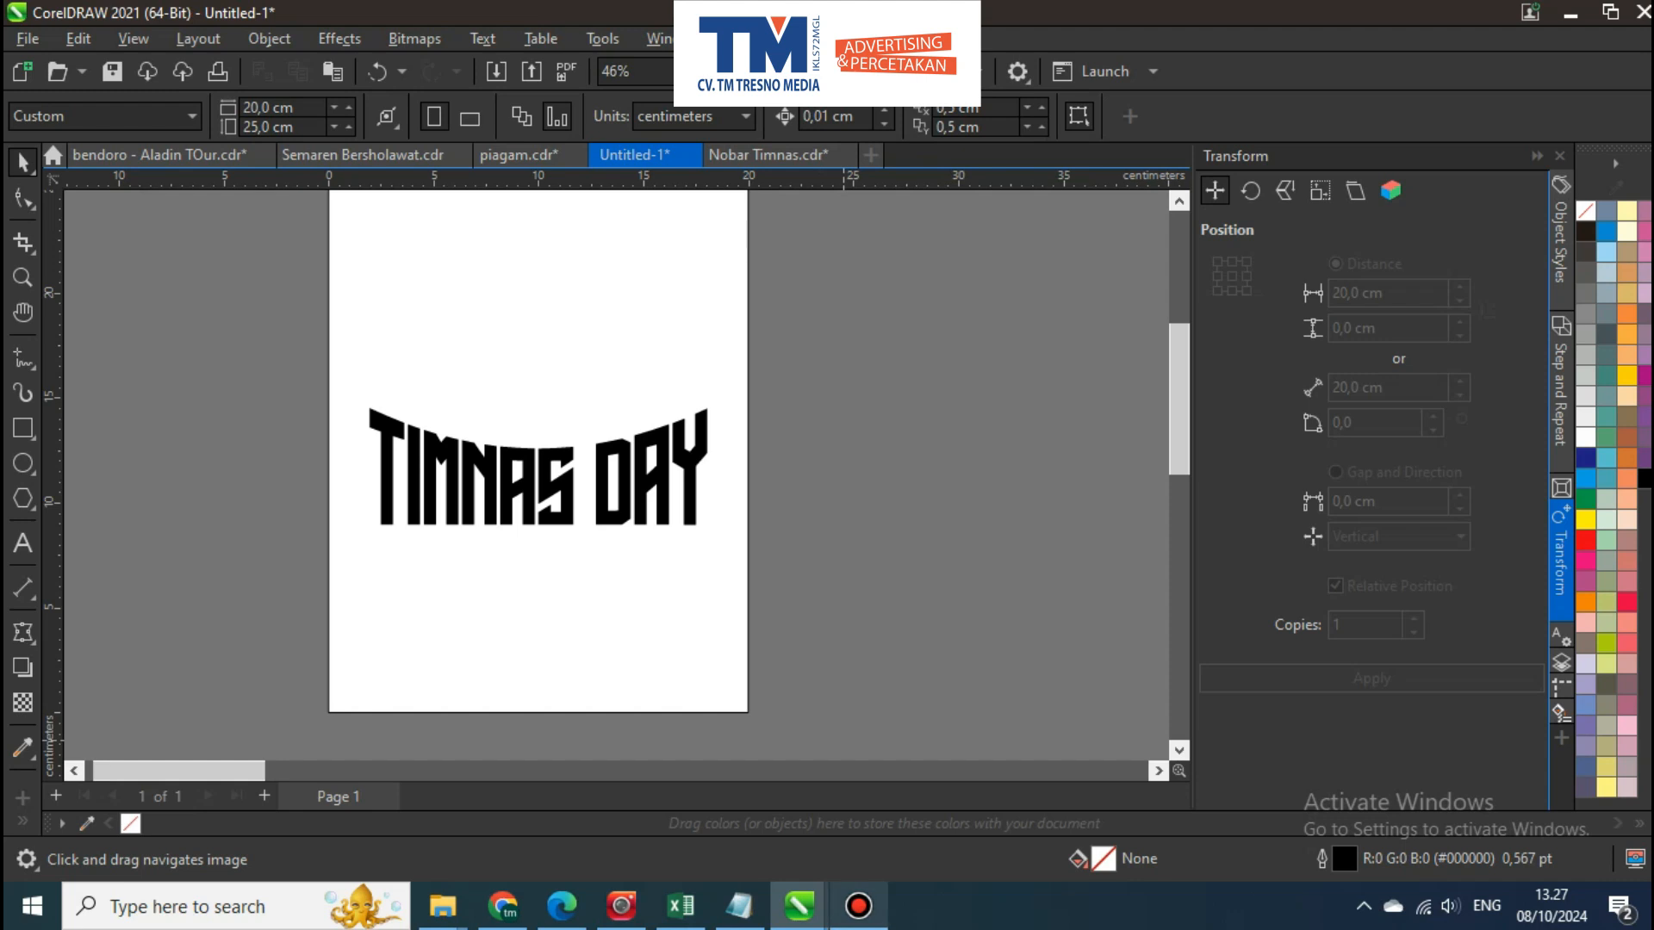
{"action": "left_click", "coordinate": [859, 905]}
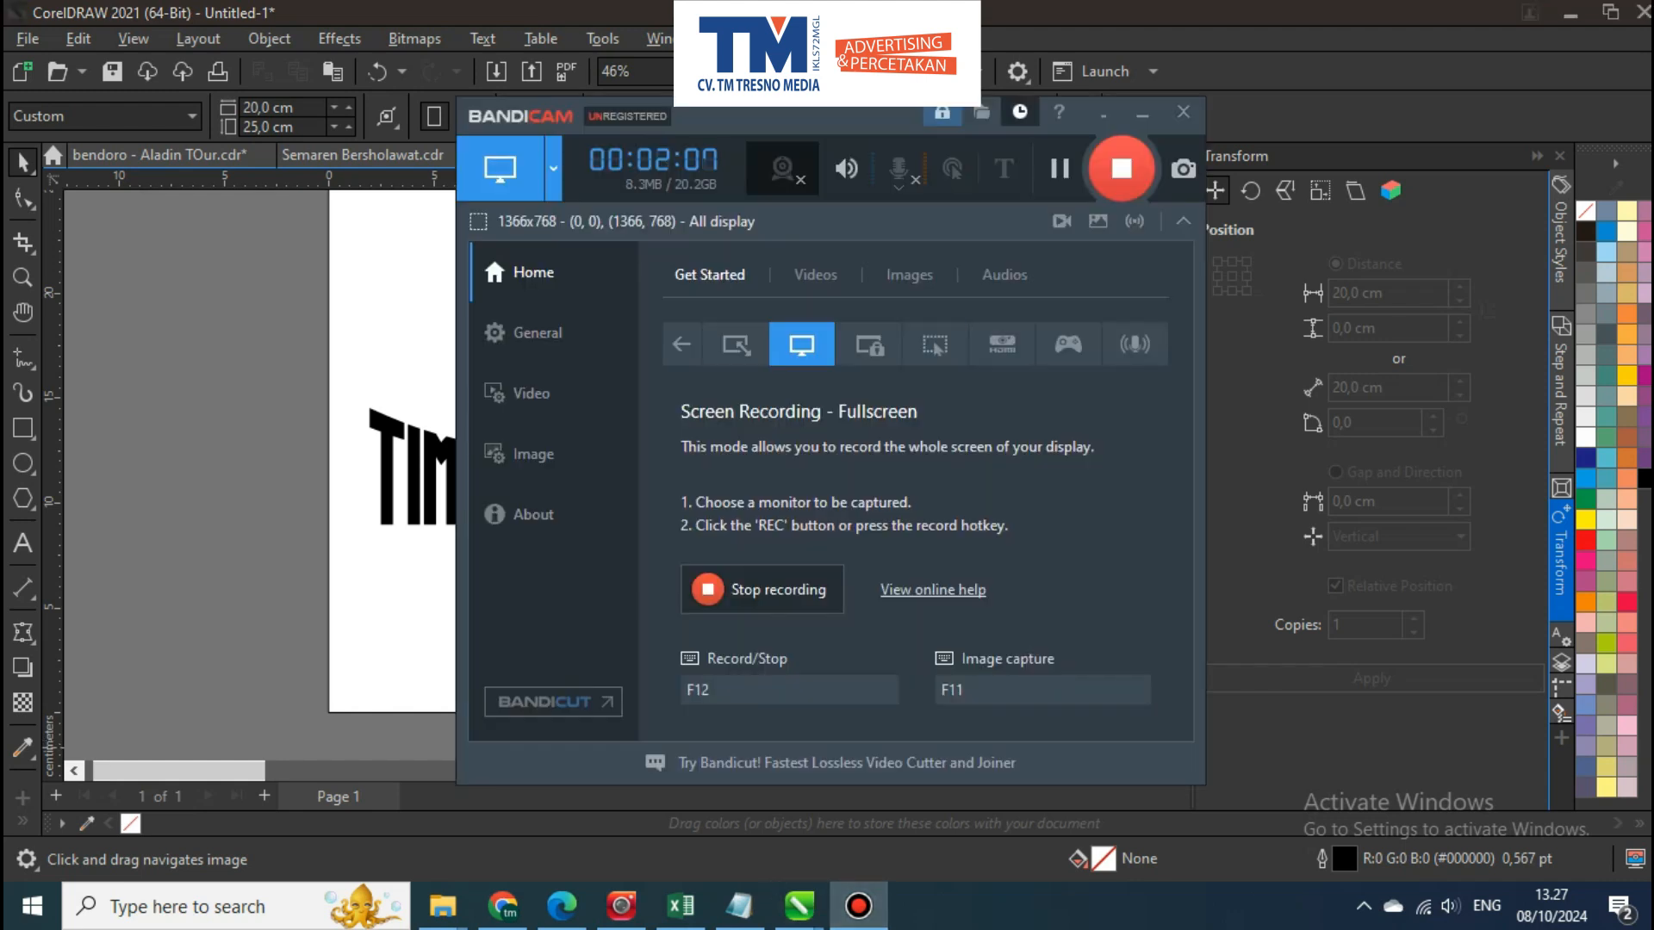
Fill the warped TIMNAS DAY text white and apply a soft-edge bevel to center with white light
{"action": "left_click", "coordinate": [1103, 115]}
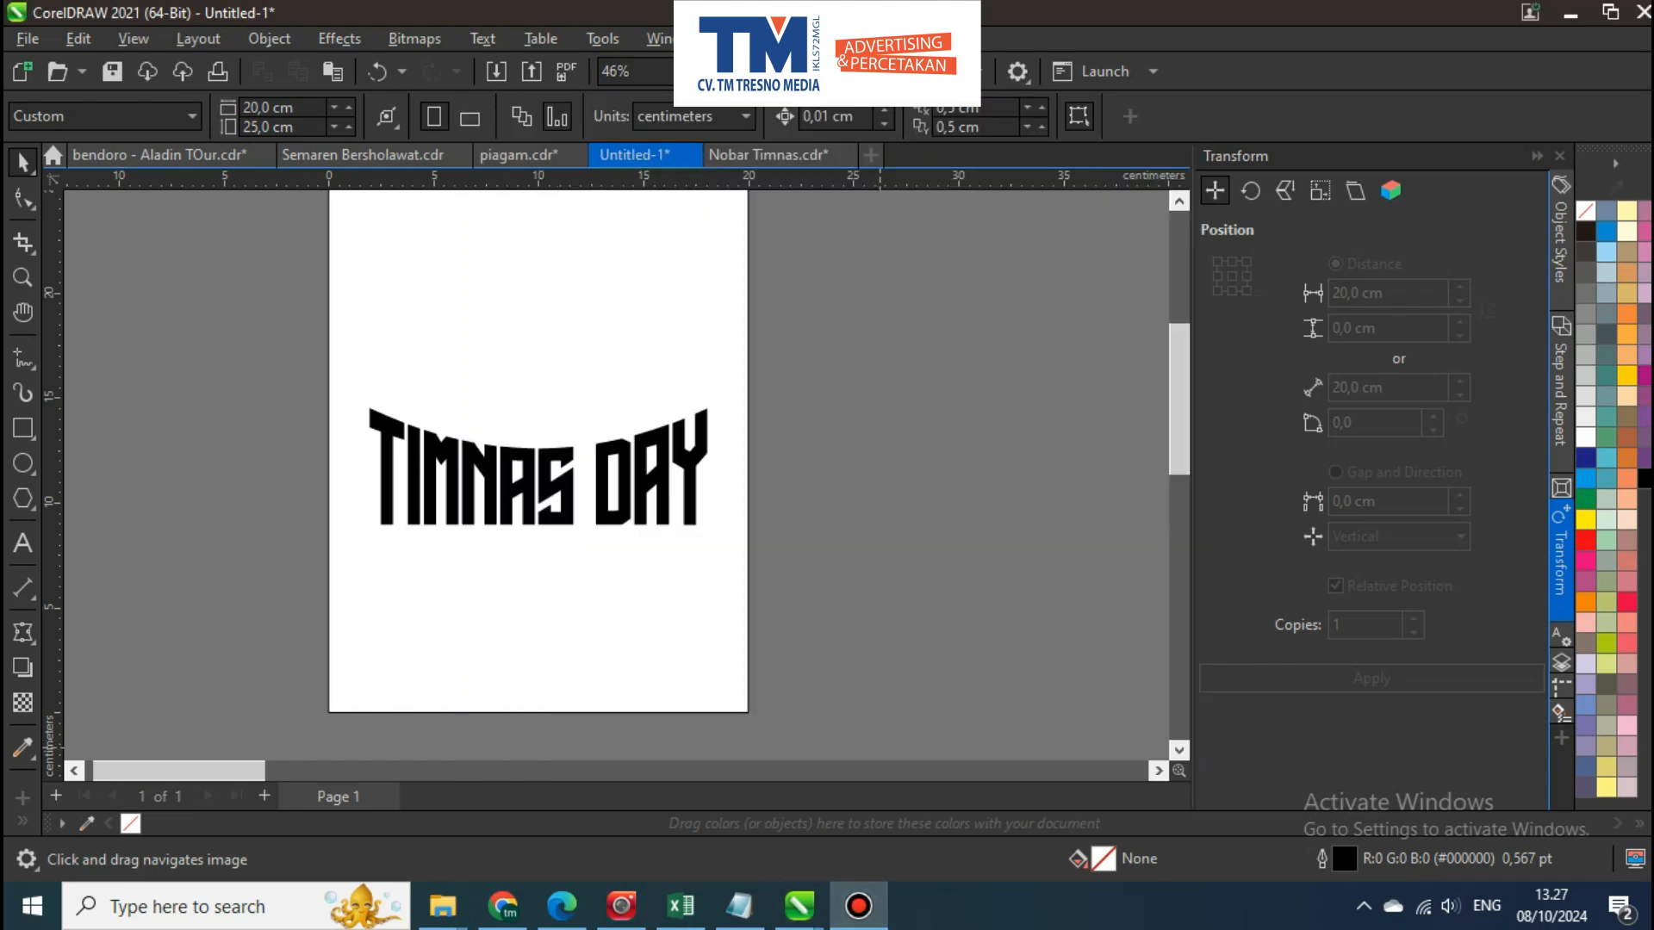
{"action": "scroll", "coordinate": [507, 422], "scroll_direction": "down", "scroll_amount": 1}
{"action": "scroll", "coordinate": [553, 473], "scroll_direction": "up", "scroll_amount": 1}
{"action": "left_click", "coordinate": [553, 472]}
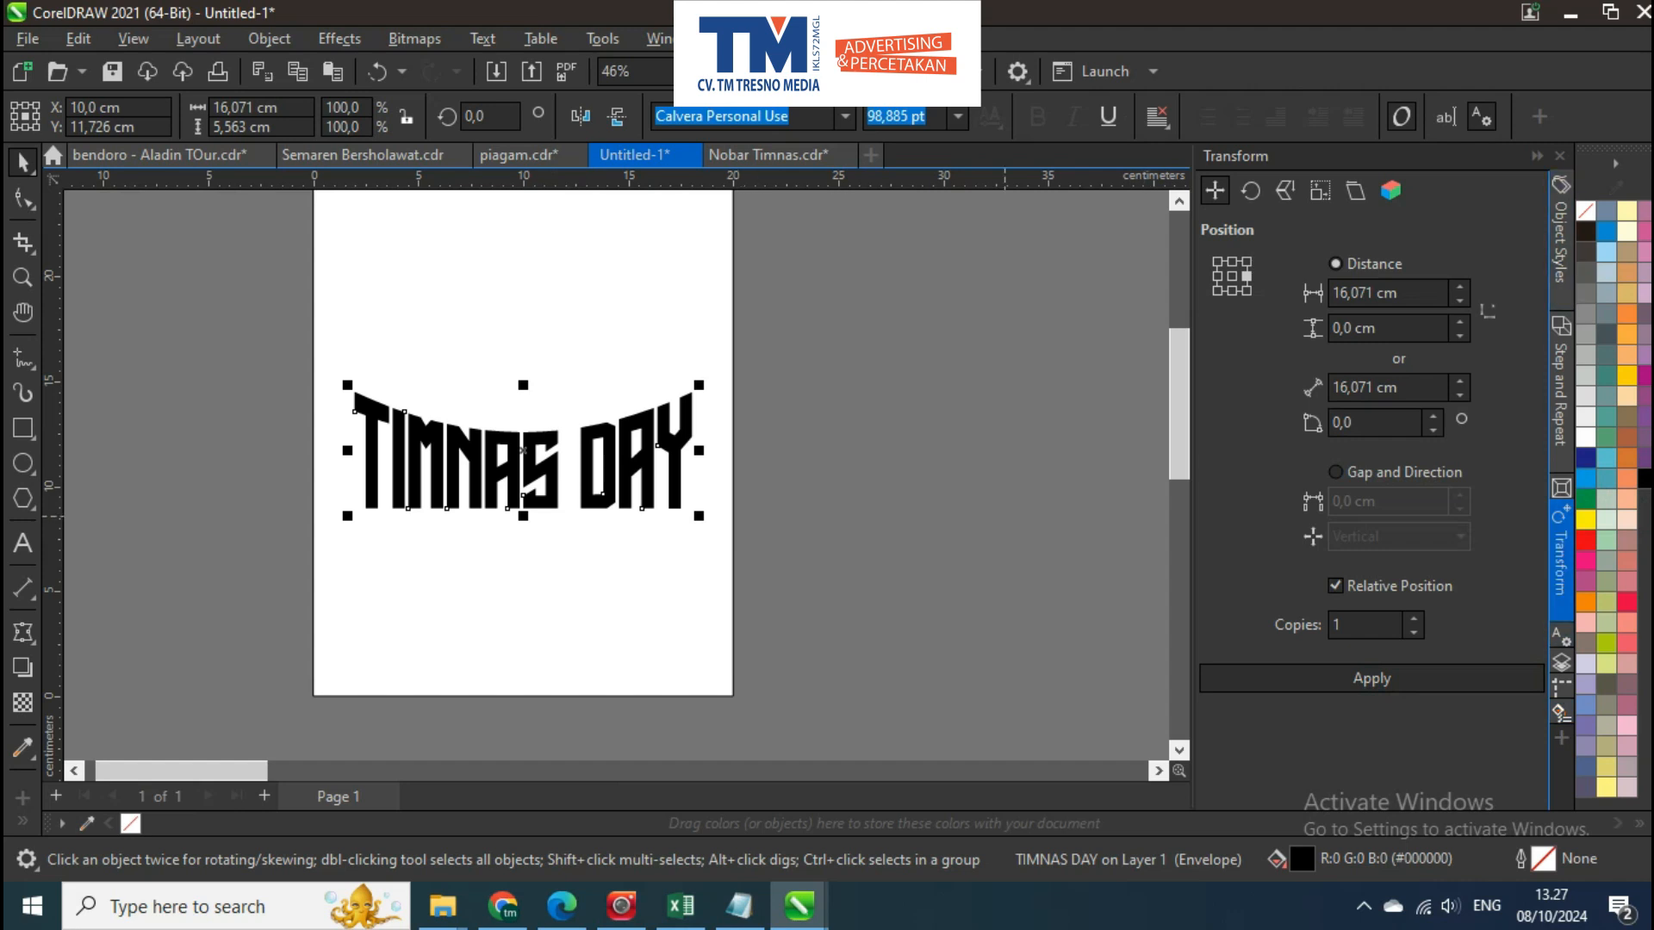
{"action": "left_click", "coordinate": [1561, 488]}
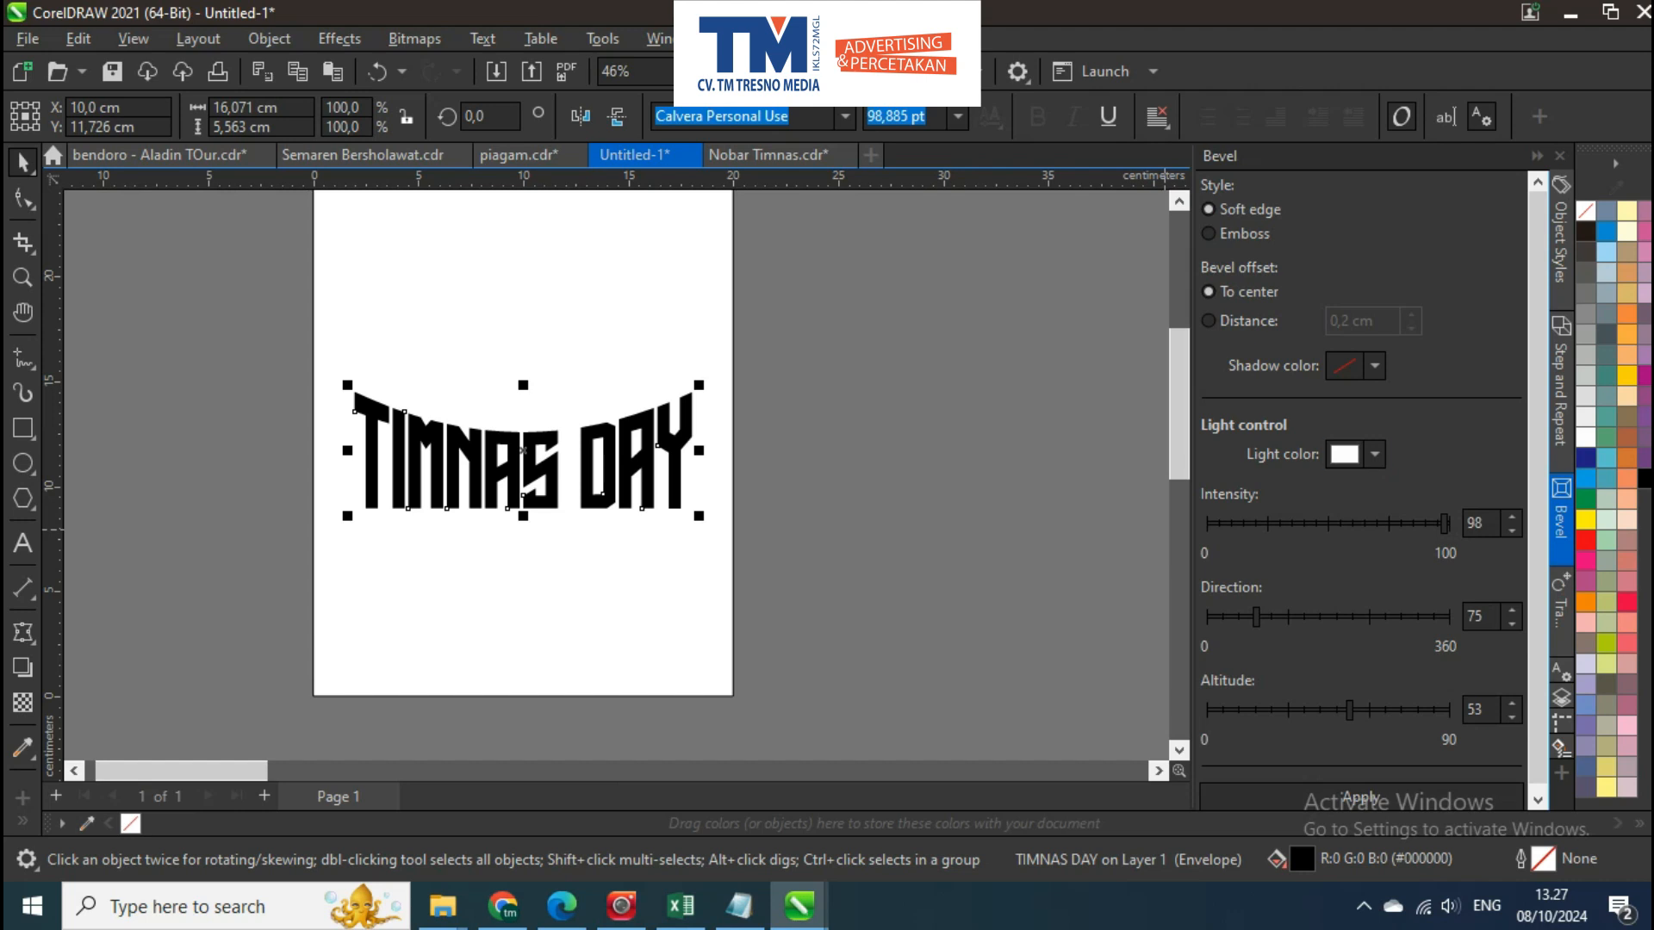
{"action": "left_click", "coordinate": [1586, 436]}
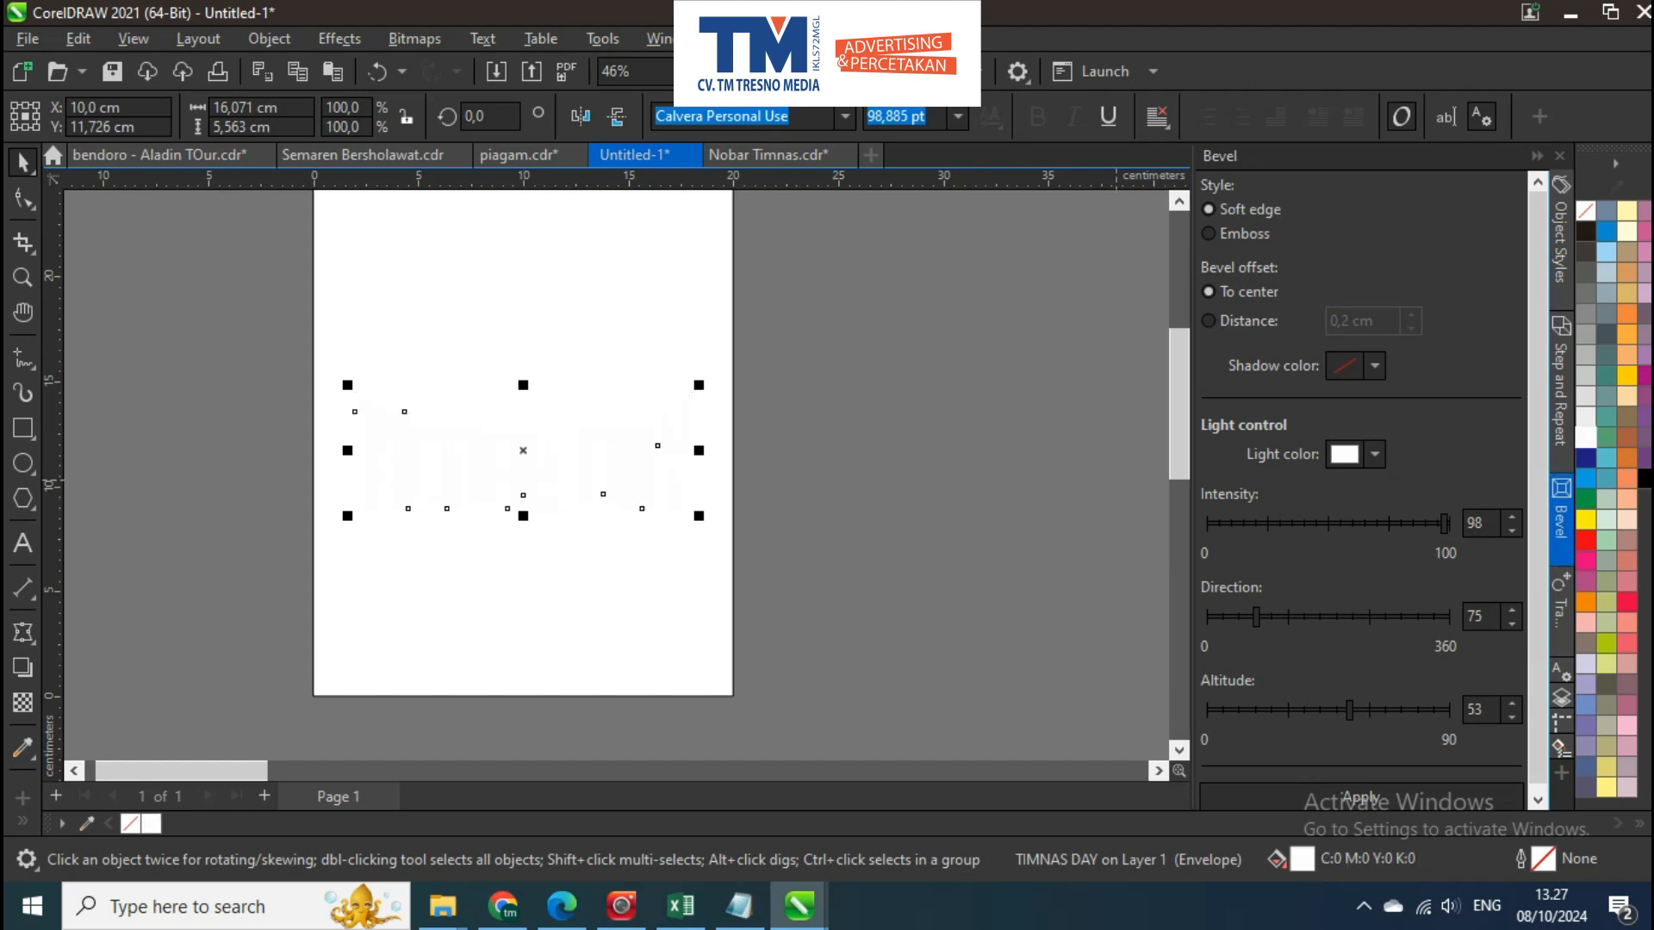
{"action": "left_click", "coordinate": [1360, 794]}
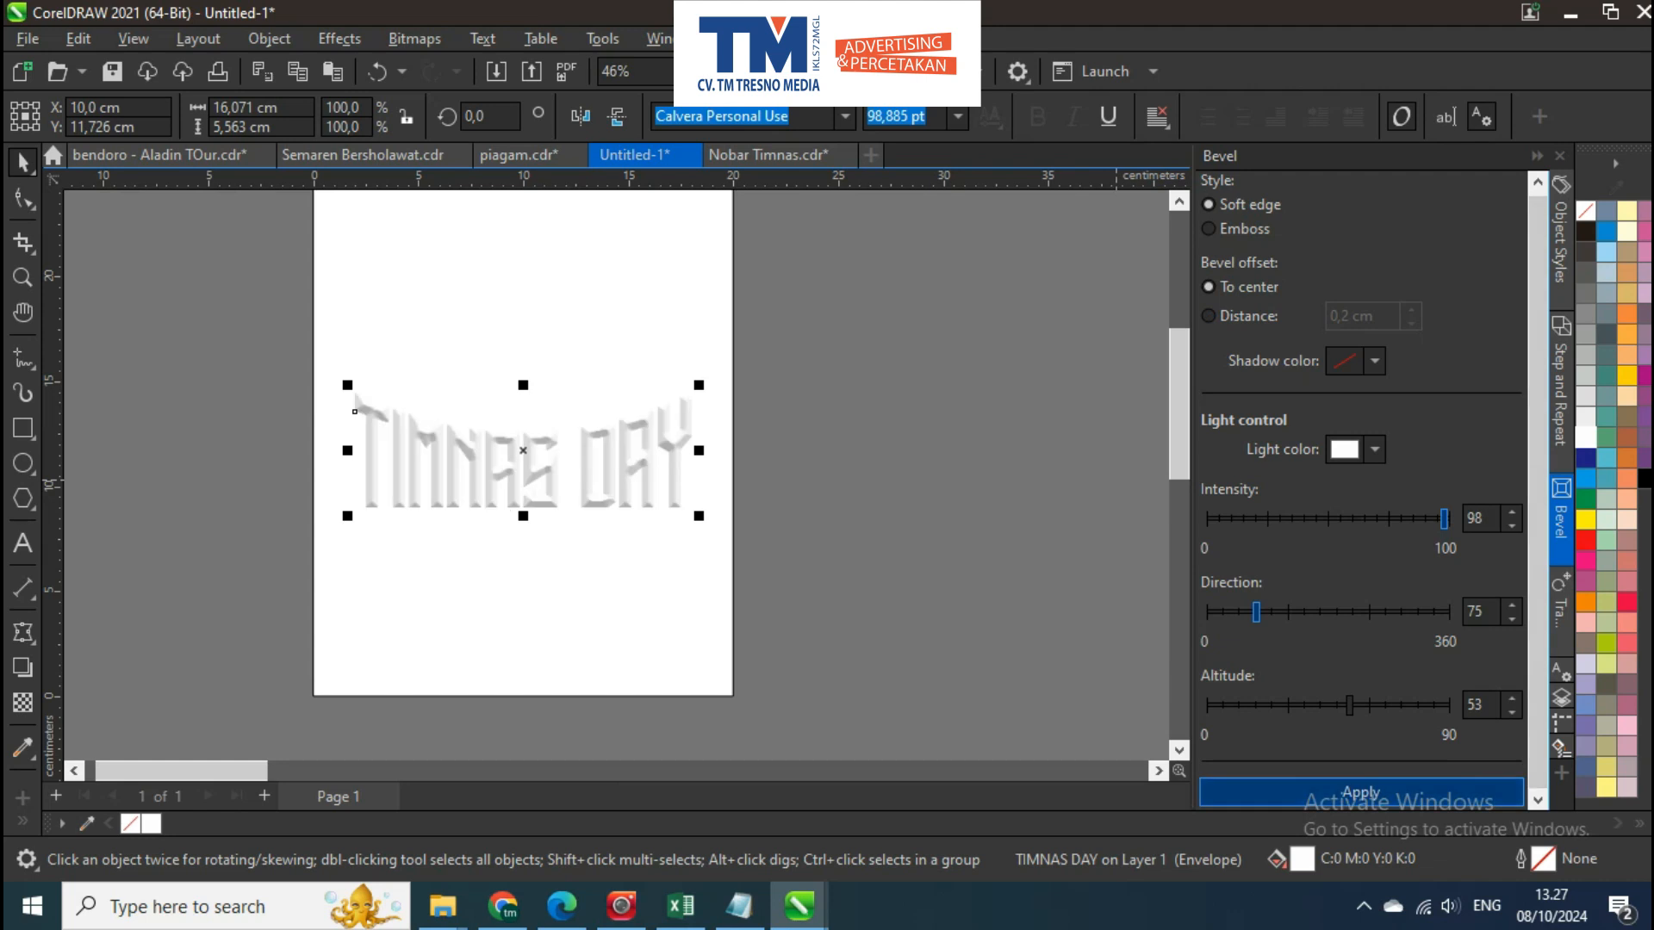
Separate the bevel from the TIMNAS DAY text, offset it up and to the left, and fill the original text with 20% black
{"action": "scroll", "coordinate": [500, 402], "scroll_direction": "up", "scroll_amount": 2}
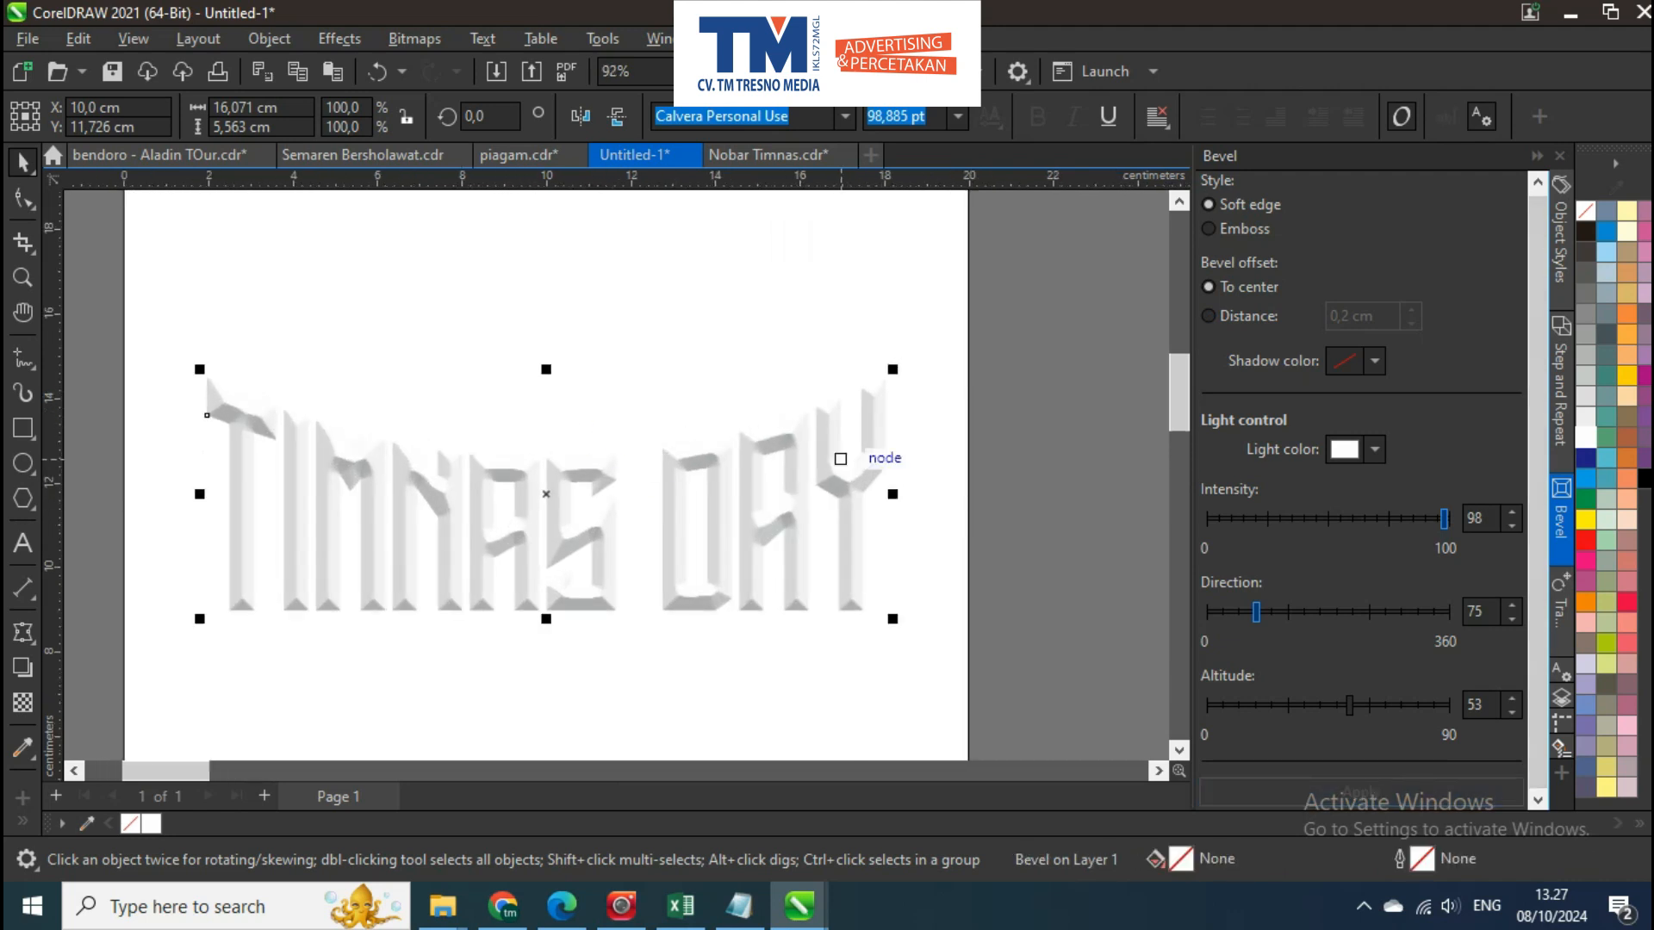
{"action": "left_click", "coordinate": [934, 461]}
{"action": "left_click_drag", "start_coordinate": [872, 461], "coordinate": [827, 405]}
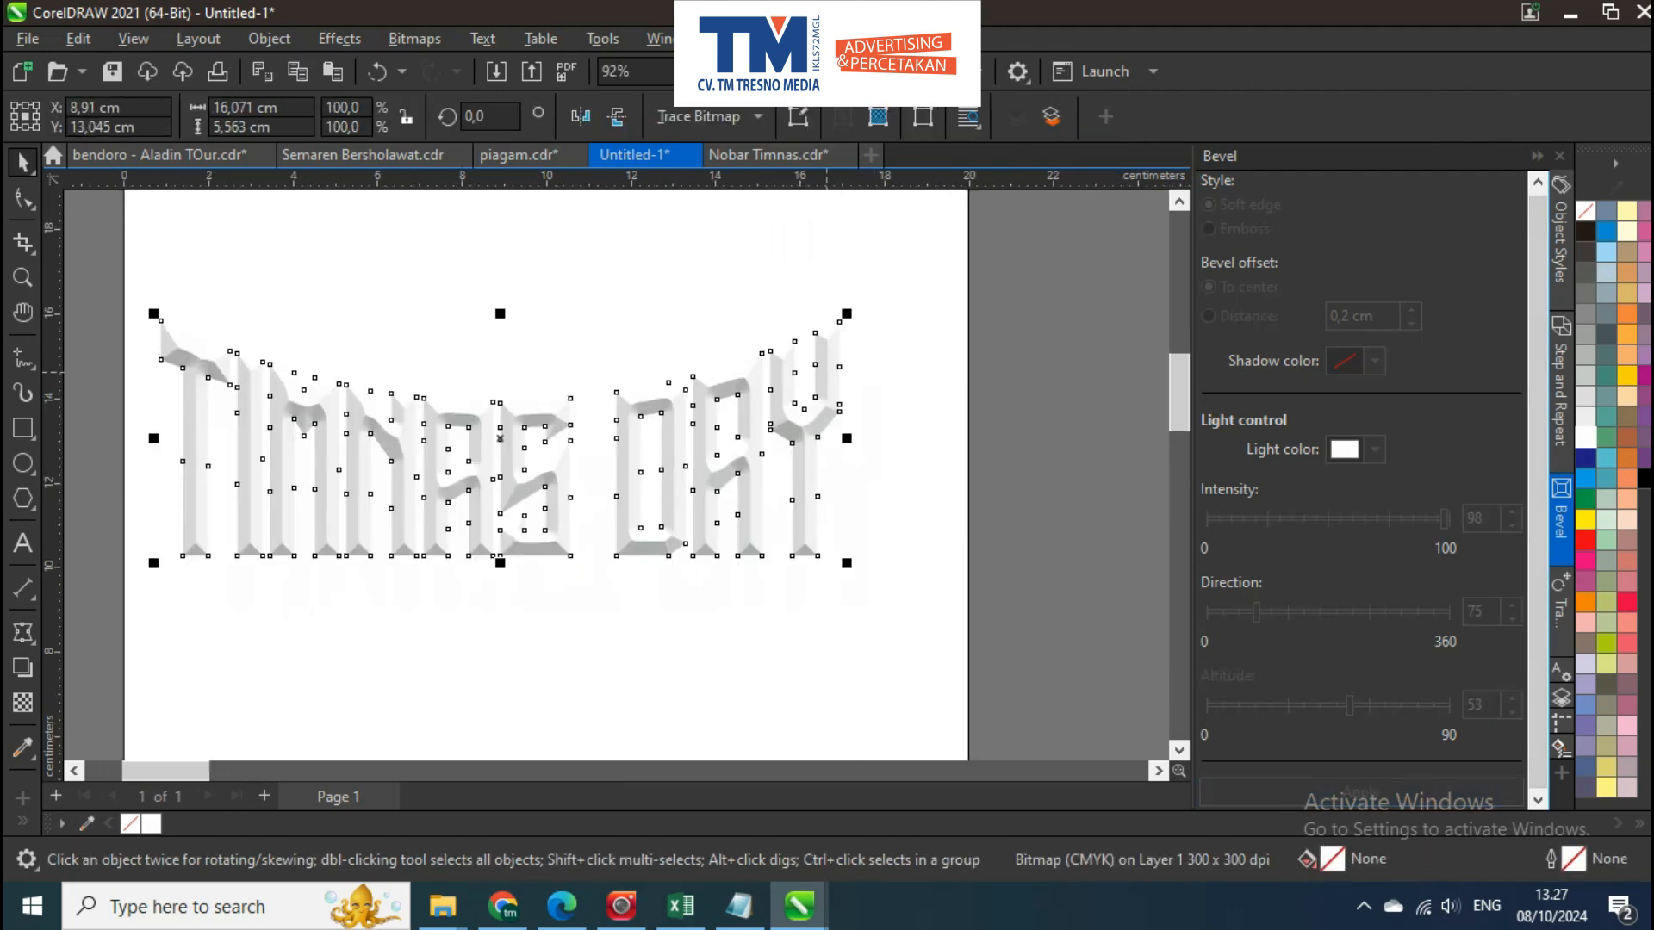
{"action": "left_click", "coordinate": [879, 422]}
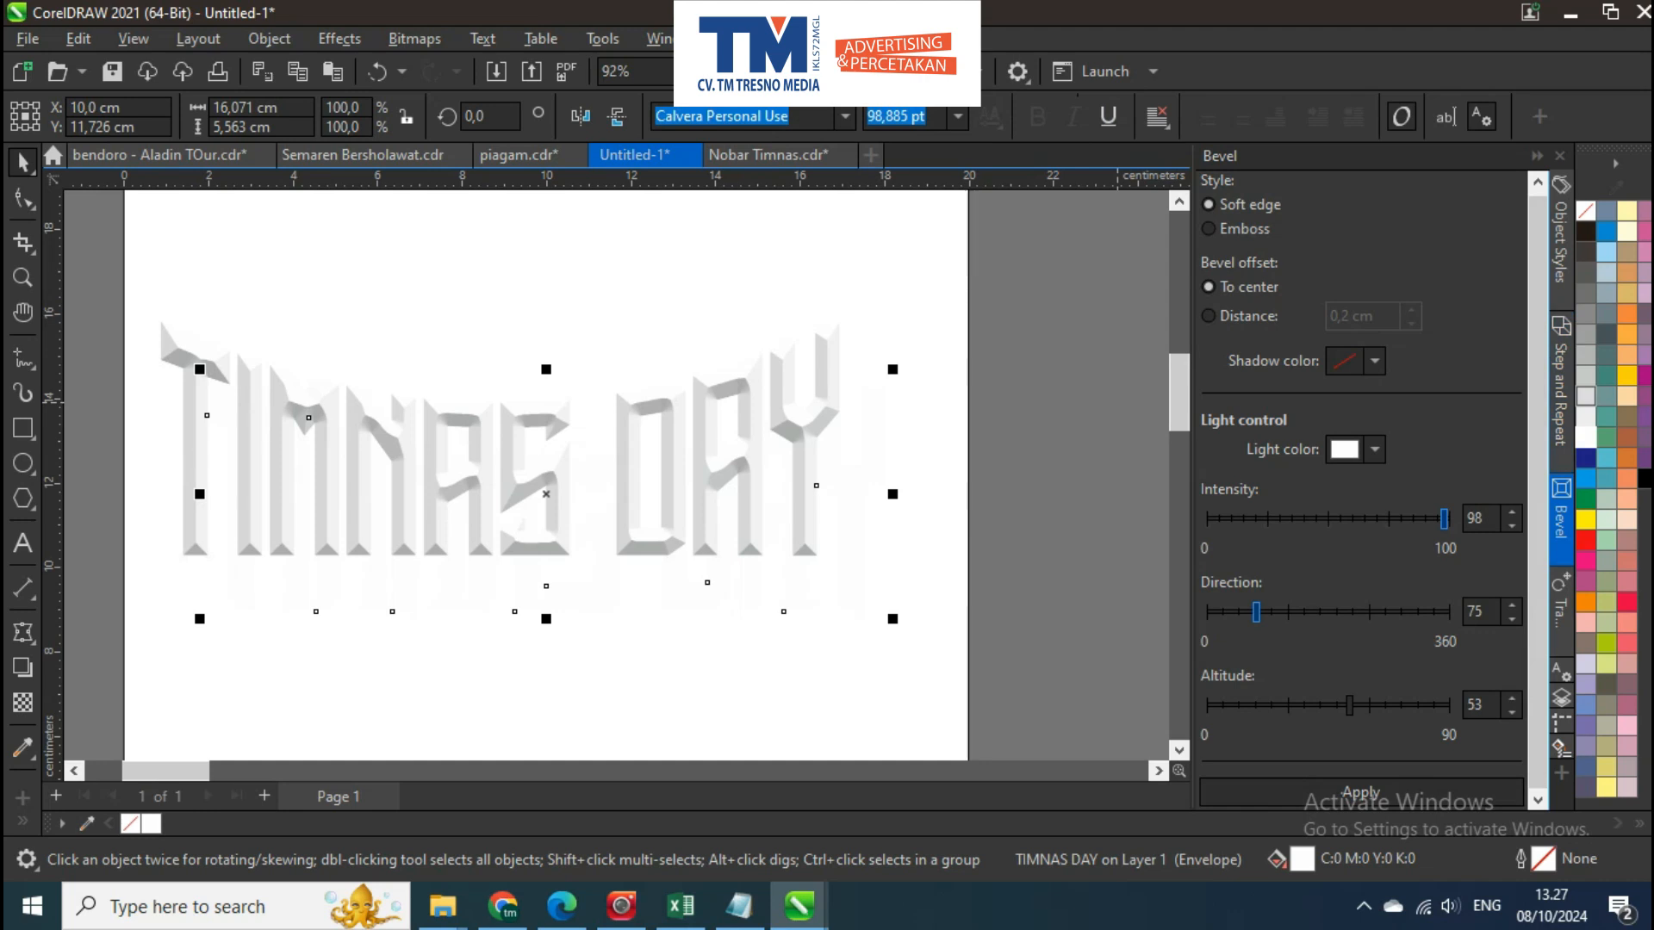
{"action": "scroll", "coordinate": [889, 427], "scroll_direction": "up", "scroll_amount": 2}
{"action": "scroll", "coordinate": [884, 310], "scroll_direction": "up", "scroll_amount": 2}
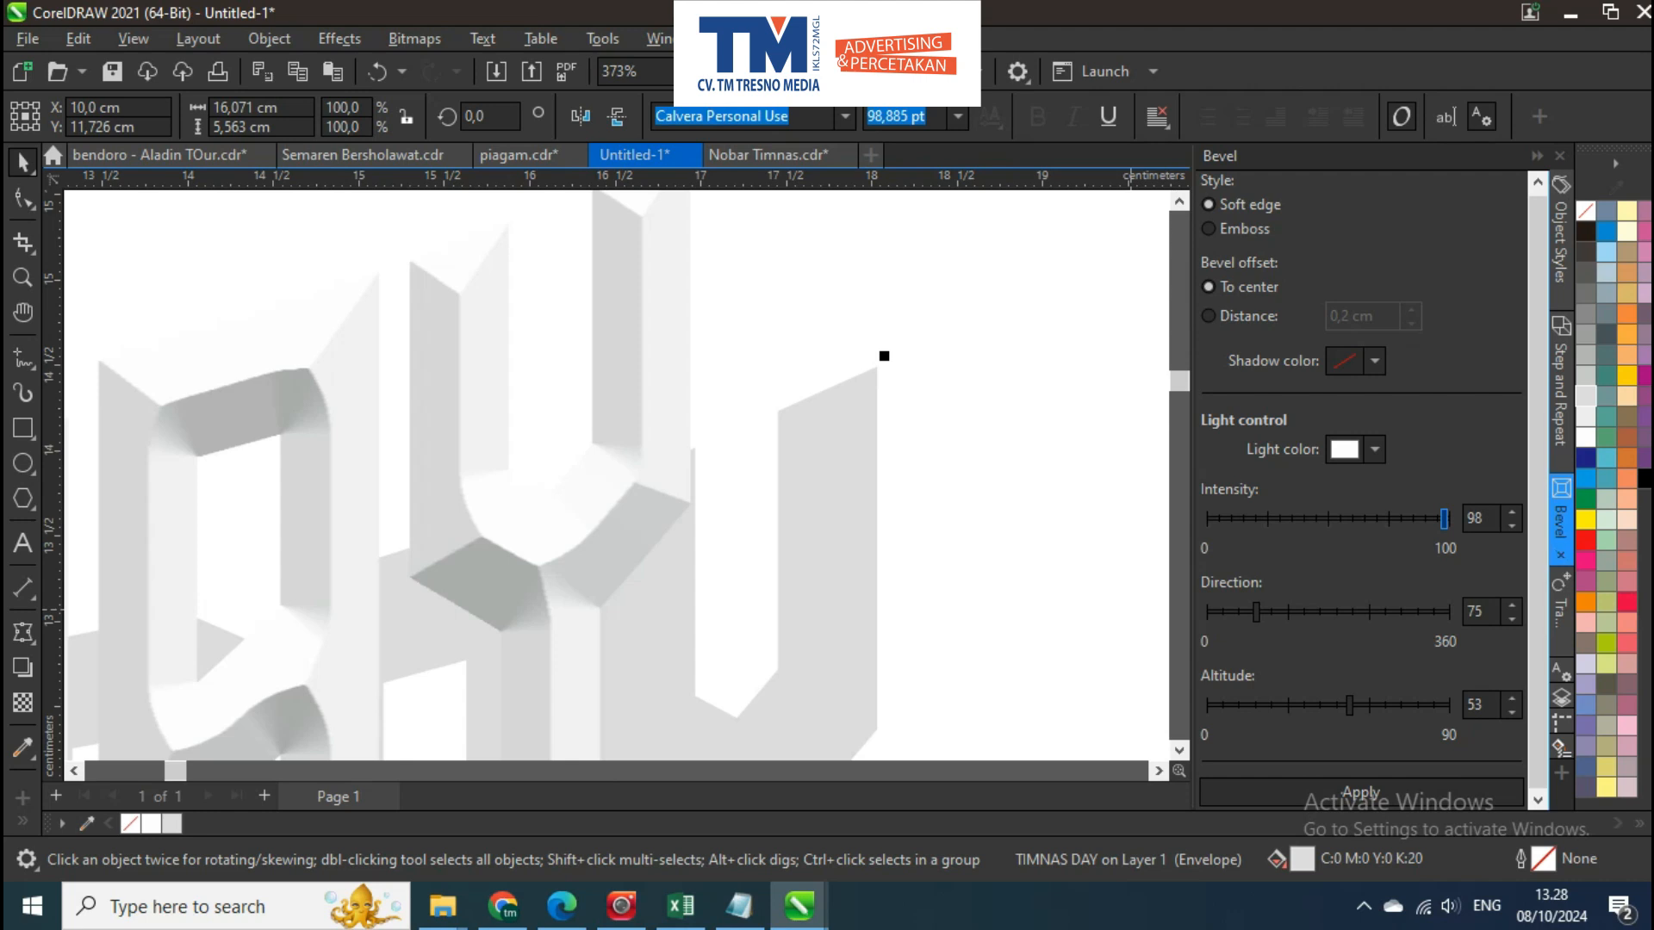
Add a one-step outside contour of 0.085 cm to the grey TIMNAS DAY text and break the contour apart
{"action": "scroll", "coordinate": [764, 370], "scroll_direction": "down", "scroll_amount": 2}
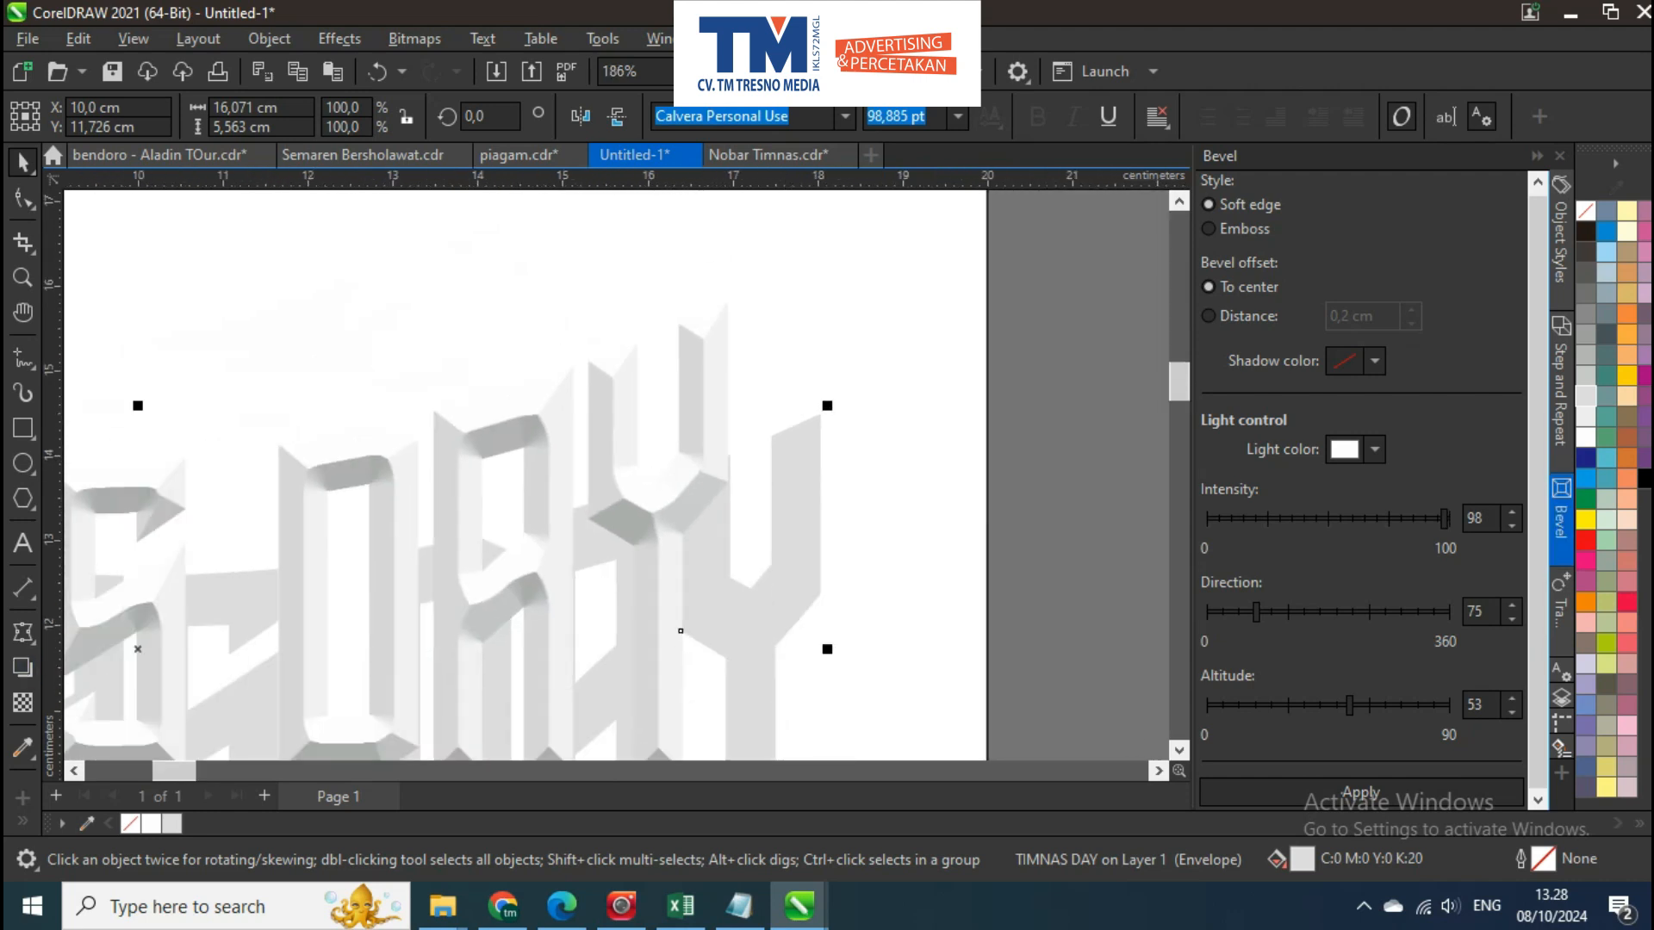
{"action": "left_click", "coordinate": [23, 632]}
{"action": "left_click", "coordinate": [106, 659]}
{"action": "scroll", "coordinate": [822, 379], "scroll_direction": "up", "scroll_amount": 3}
{"action": "left_click_drag", "start_coordinate": [795, 531], "coordinate": [832, 465]}
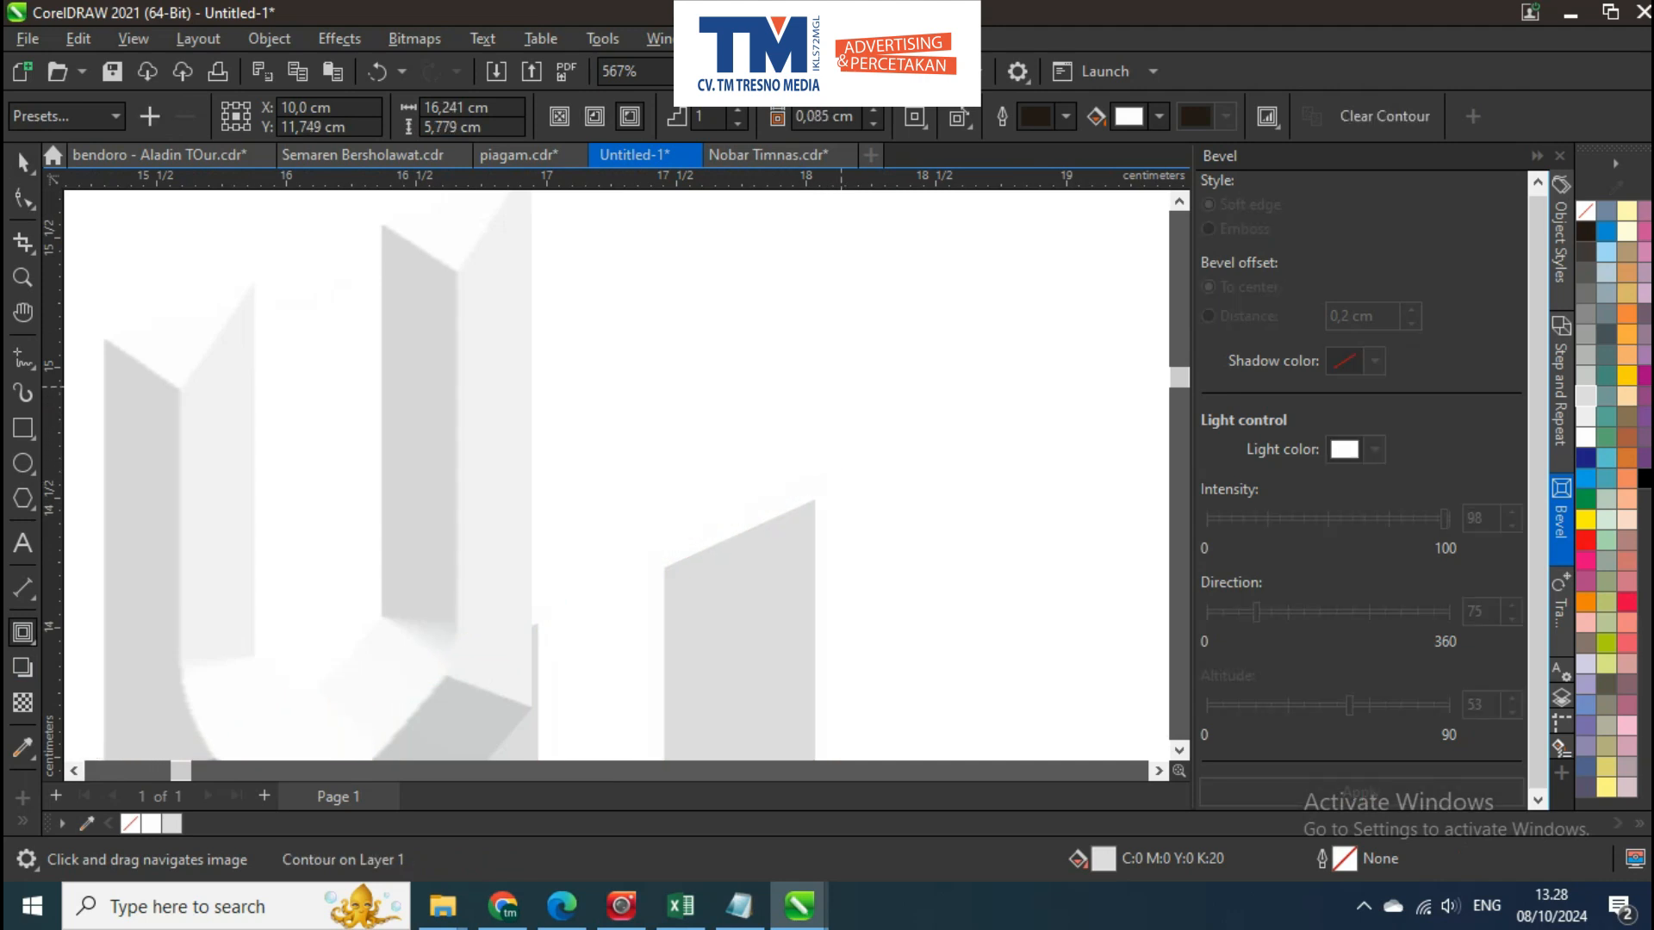
{"action": "key", "text": "space"}
{"action": "key", "text": "ctrl+k"}
{"action": "left_click", "coordinate": [810, 600]}
{"action": "left_click", "coordinate": [843, 454]}
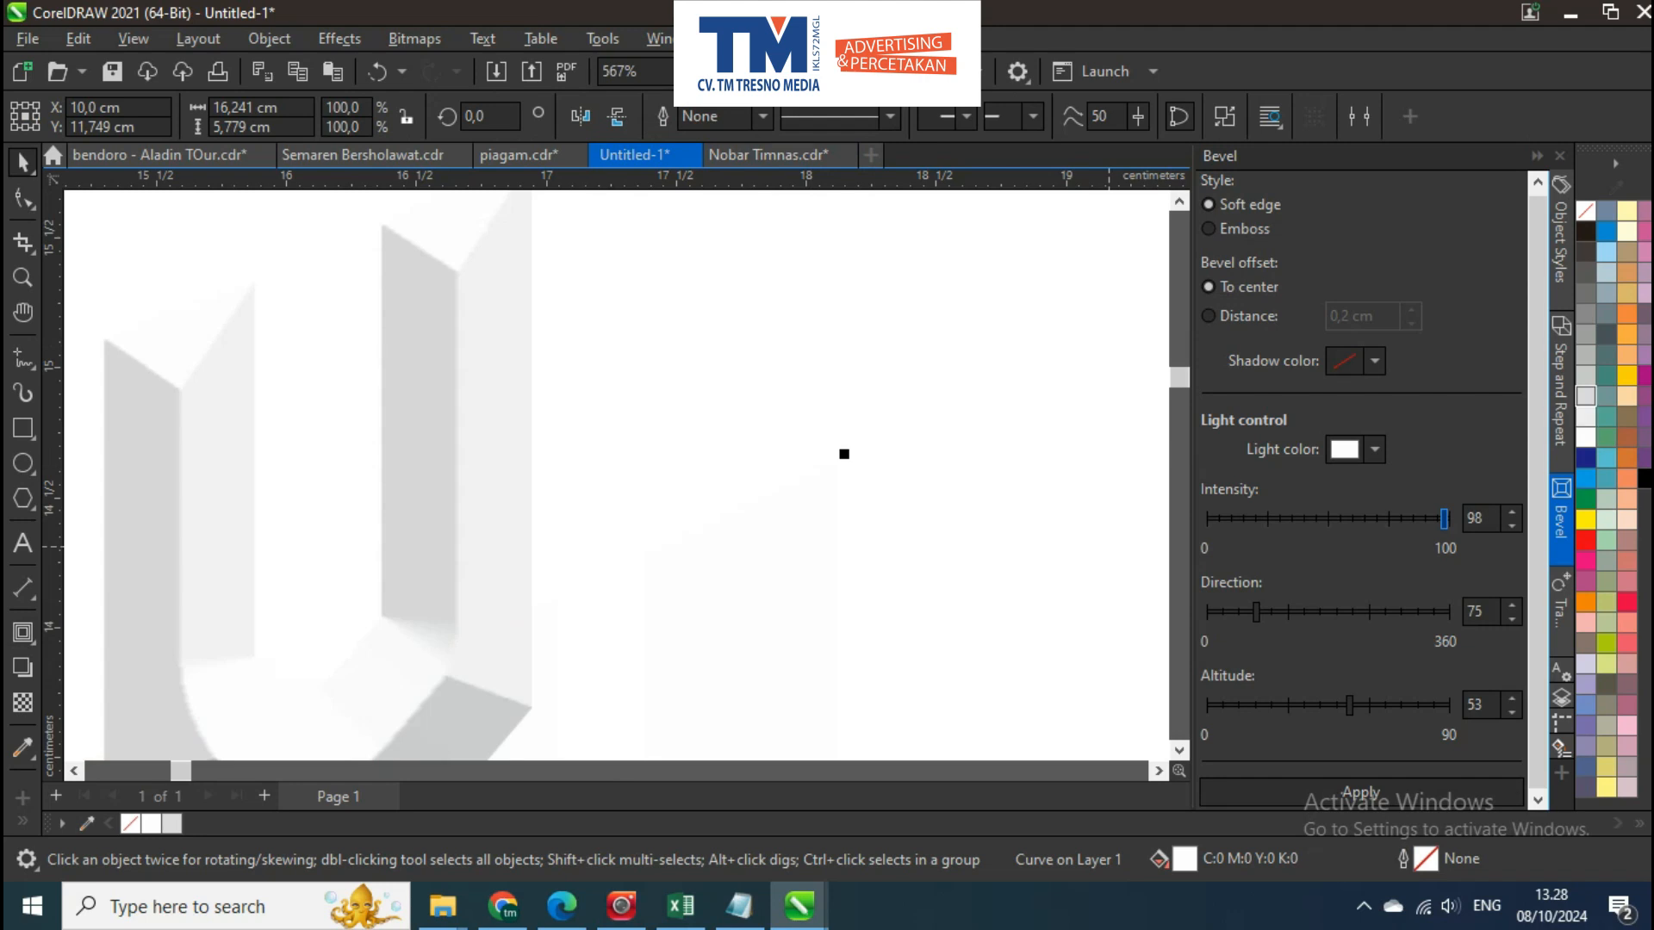
Fill the contour shape light grey and align the bevelled lettering with it by horizontal and vertical centres
{"action": "scroll", "coordinate": [737, 418], "scroll_direction": "down", "scroll_amount": 3}
{"action": "left_click", "coordinate": [586, 349]}
{"action": "left_click", "coordinate": [732, 534], "text": "shift"}
{"action": "key", "text": "c"}
{"action": "key", "text": "e"}
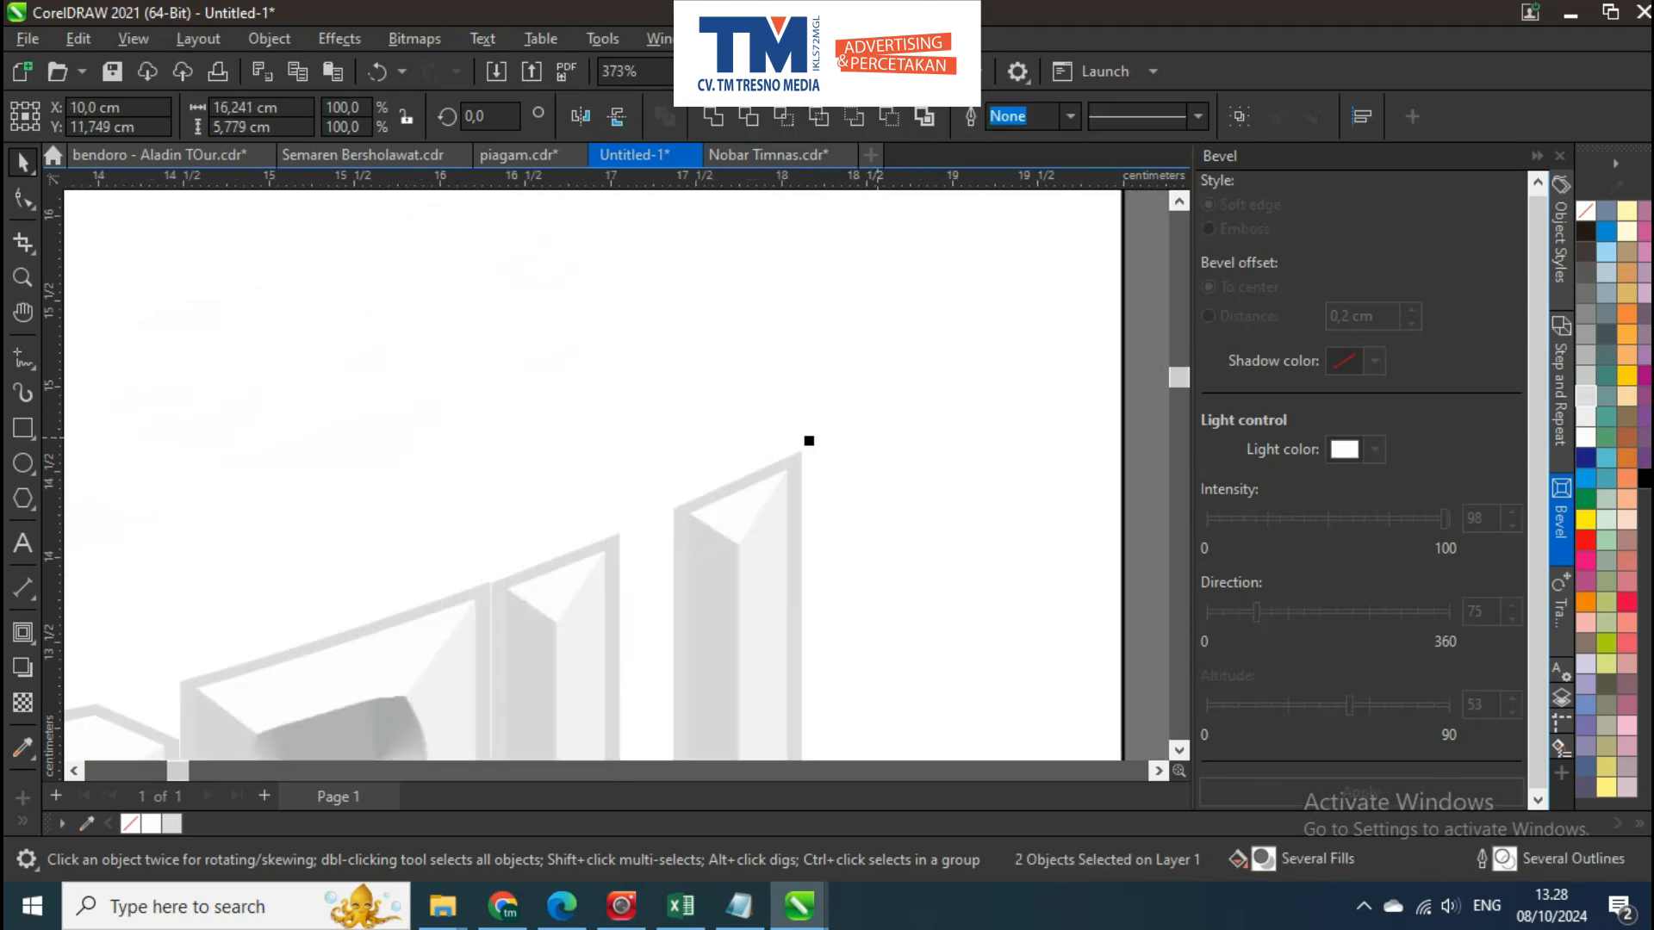
Select the bevelled lettering together with its grey contour shape and group them as one title
{"action": "scroll", "coordinate": [849, 370], "scroll_direction": "down", "scroll_amount": 5}
{"action": "left_click", "coordinate": [943, 410]}
{"action": "scroll", "coordinate": [943, 410], "scroll_direction": "down", "scroll_amount": 2}
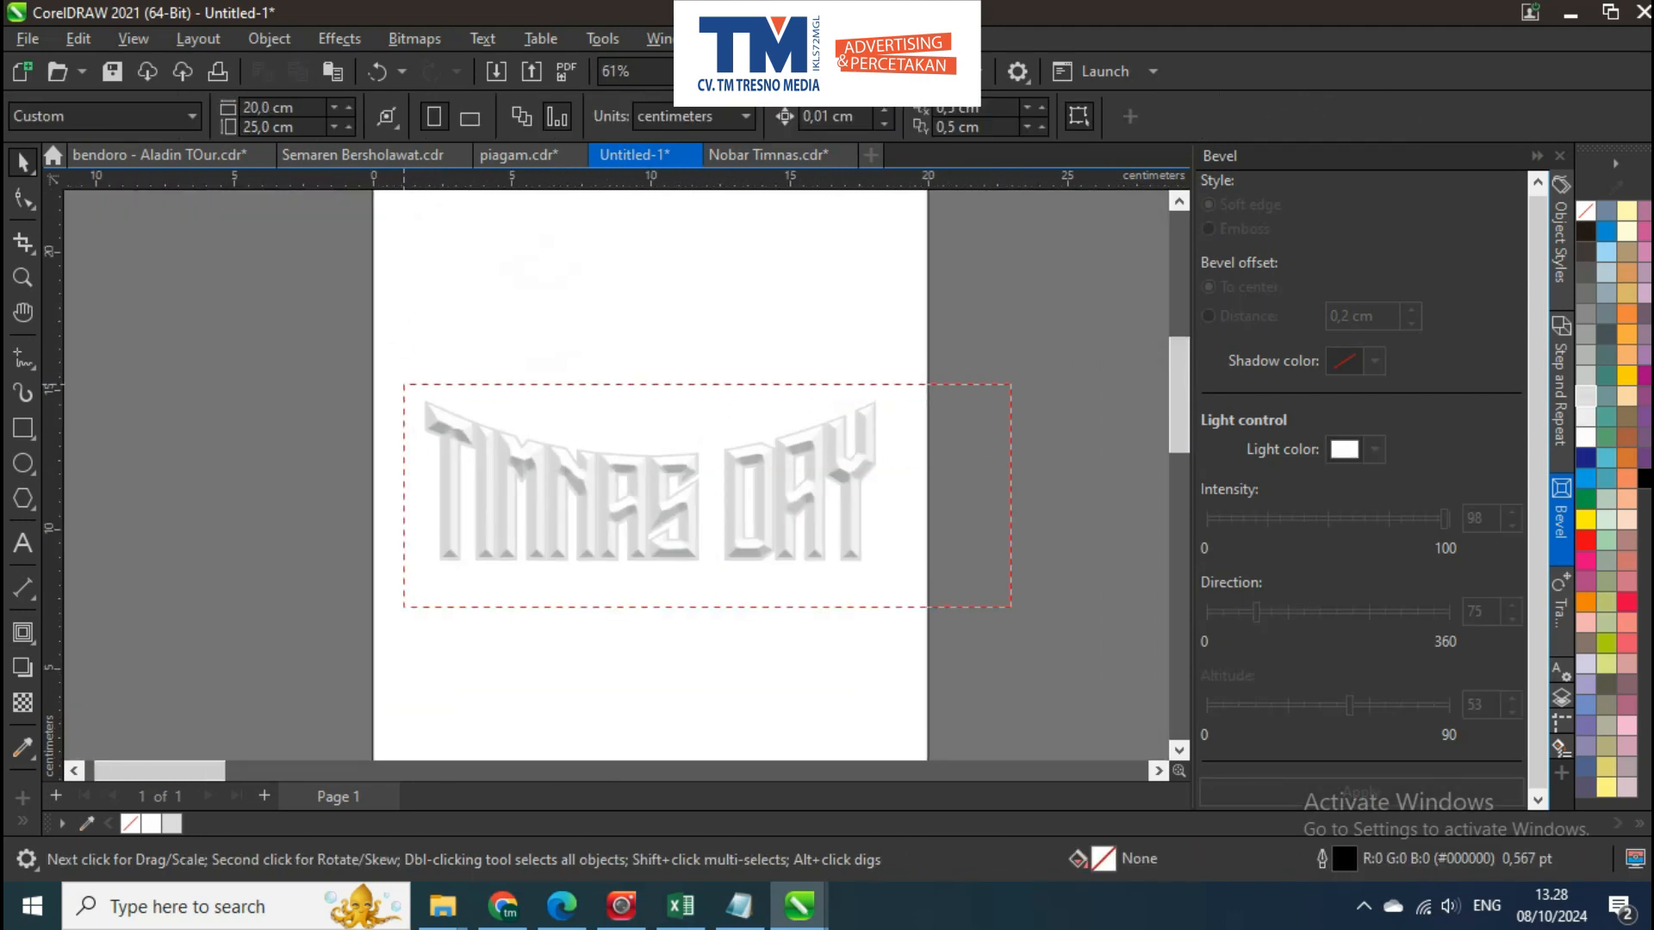
{"action": "left_click_drag", "start_coordinate": [403, 384], "coordinate": [404, 384]}
{"action": "key", "text": "ctrl+g"}
{"action": "left_click", "coordinate": [428, 426], "text": "shift"}
Bring the group of five player cutouts from the prepared images onto the poster page, horizontally centred above the title
{"action": "left_click", "coordinate": [982, 371]}
{"action": "scroll", "coordinate": [982, 371], "scroll_direction": "down", "scroll_amount": 2}
{"action": "left_click_drag", "start_coordinate": [1039, 427], "coordinate": [129, 409]}
{"action": "scroll", "coordinate": [671, 484], "scroll_direction": "down", "scroll_amount": 1}
{"action": "left_click_drag", "start_coordinate": [1004, 457], "coordinate": [508, 448]}
{"action": "scroll", "coordinate": [508, 448], "scroll_direction": "down", "scroll_amount": 4}
{"action": "left_click_drag", "start_coordinate": [1034, 448], "coordinate": [864, 430]}
{"action": "left_click_drag", "start_coordinate": [1034, 409], "coordinate": [886, 427]}
{"action": "scroll", "coordinate": [991, 426], "scroll_direction": "up", "scroll_amount": 1}
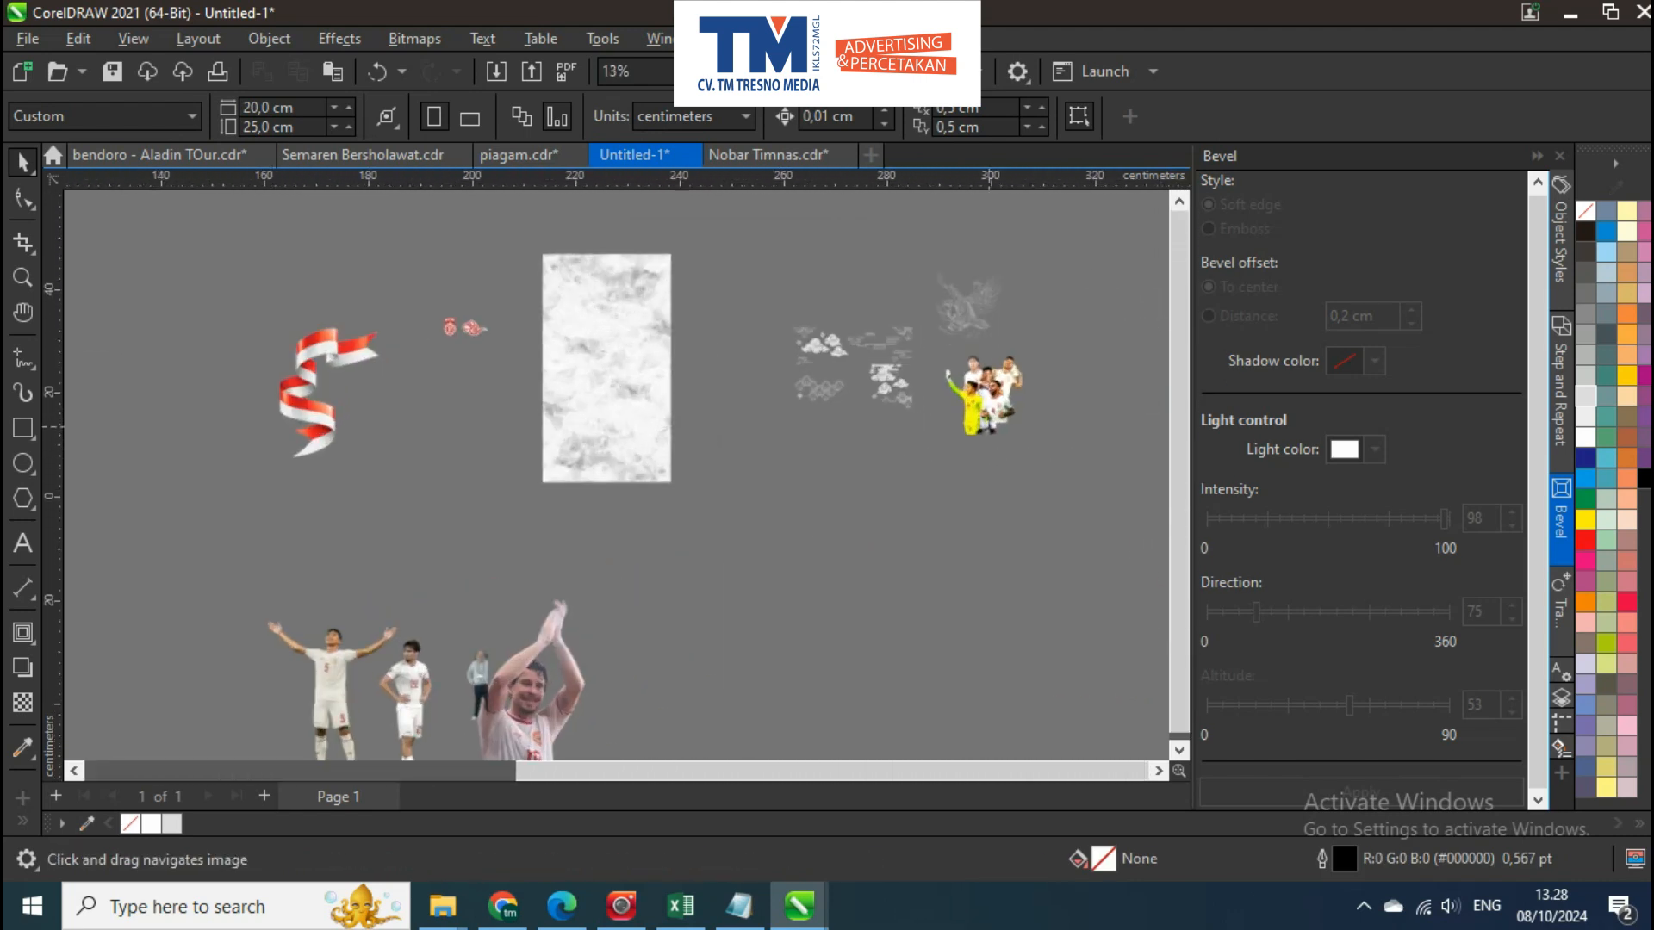
{"action": "scroll", "coordinate": [999, 424], "scroll_direction": "up", "scroll_amount": 4}
{"action": "left_click", "coordinate": [1002, 407]}
{"action": "left_click_drag", "start_coordinate": [1025, 379], "coordinate": [966, 401]}
{"action": "scroll", "coordinate": [965, 401], "scroll_direction": "down", "scroll_amount": 5}
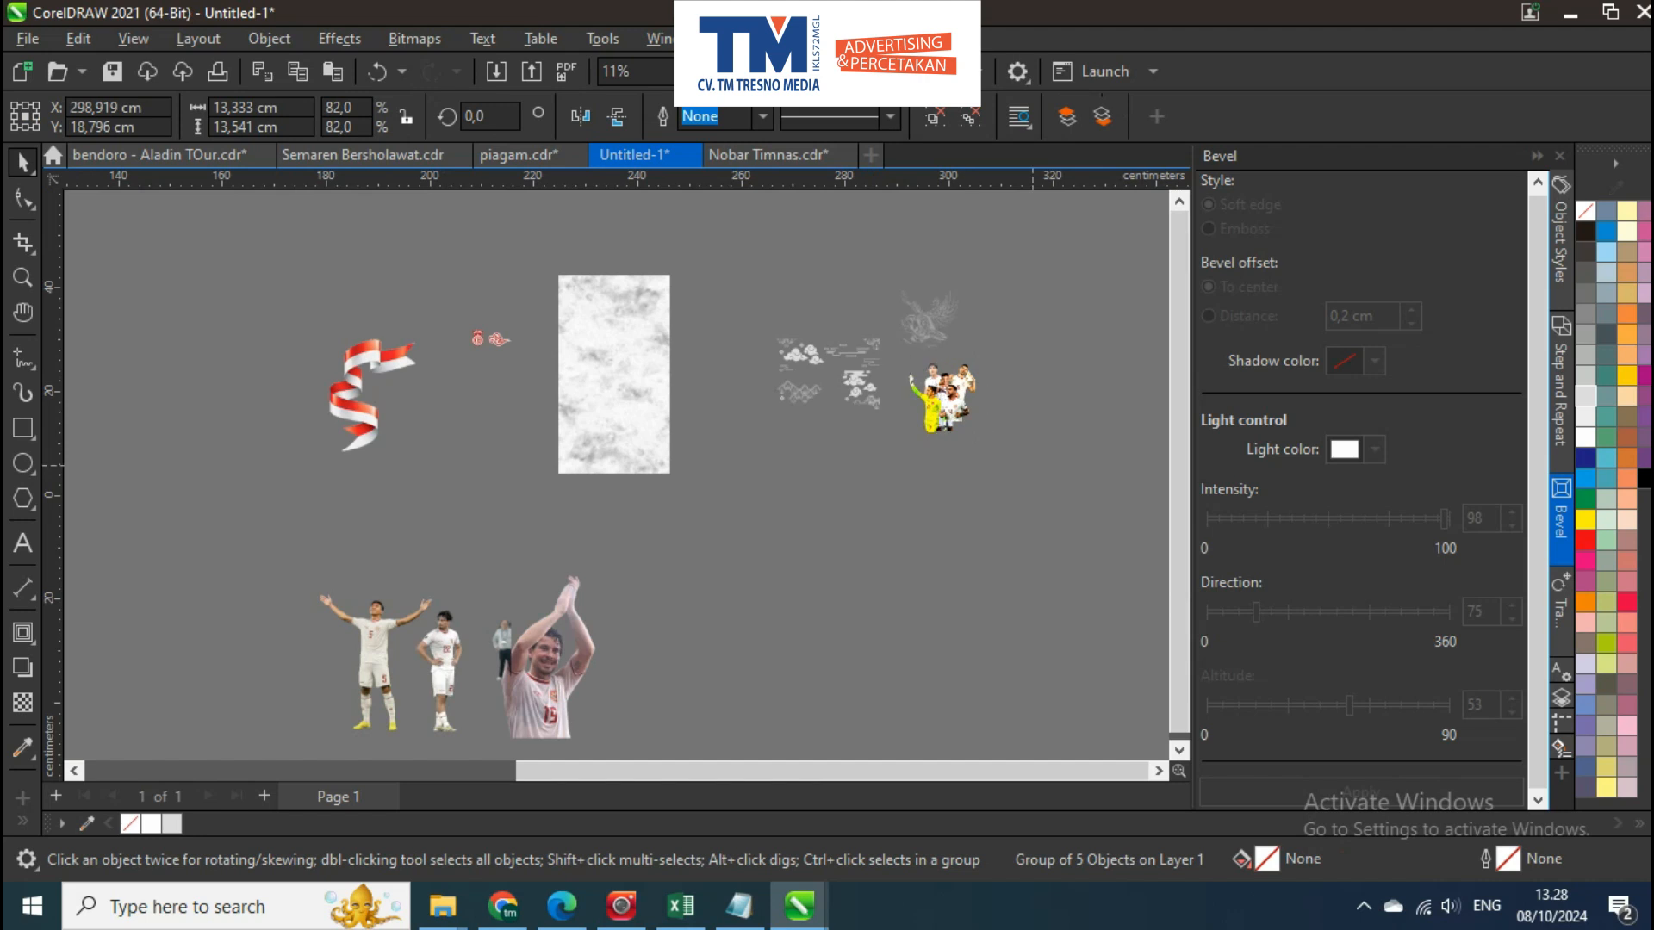
{"action": "scroll", "coordinate": [958, 398], "scroll_direction": "up", "scroll_amount": 2}
{"action": "scroll", "coordinate": [958, 398], "scroll_direction": "down", "scroll_amount": 5}
{"action": "left_click_drag", "start_coordinate": [527, 403], "coordinate": [526, 472]}
{"action": "scroll", "coordinate": [473, 398], "scroll_direction": "up", "scroll_amount": 5}
{"action": "scroll", "coordinate": [638, 509], "scroll_direction": "up", "scroll_amount": 1}
{"action": "scroll", "coordinate": [526, 472], "scroll_direction": "up", "scroll_amount": 2}
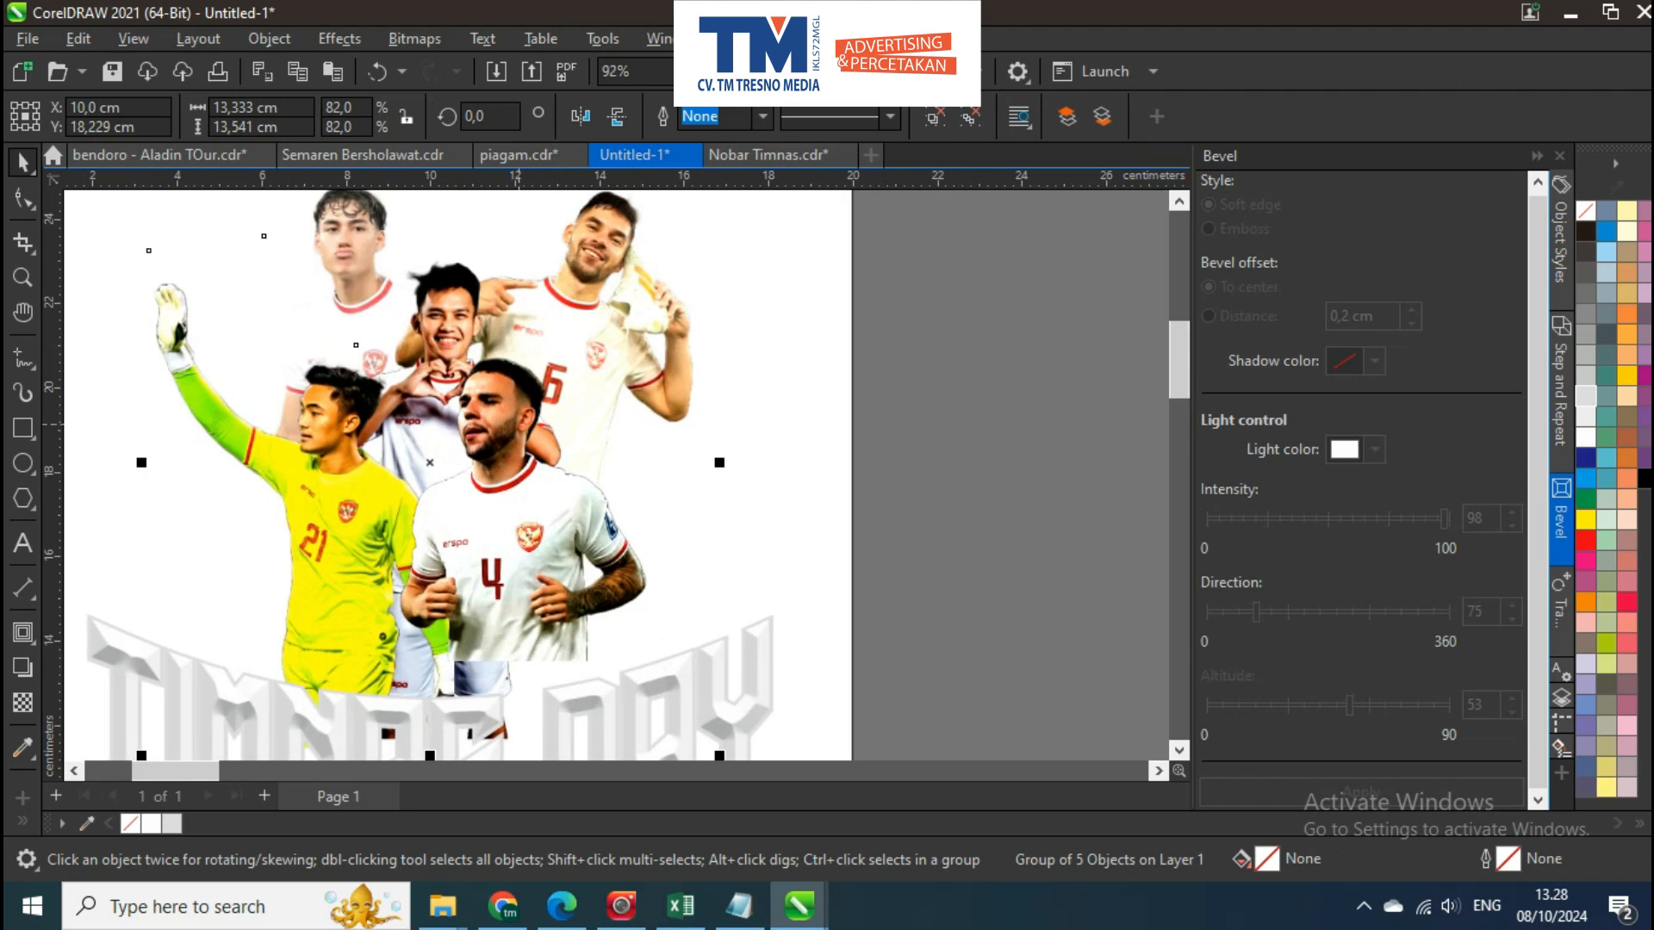
{"action": "scroll", "coordinate": [517, 424], "scroll_direction": "down", "scroll_amount": 2}
Fill the 20 × 25 cm background rectangle with white
{"action": "key", "text": "Escape"}
{"action": "scroll", "coordinate": [508, 423], "scroll_direction": "up", "scroll_amount": 1}
{"action": "left_click", "coordinate": [565, 402]}
{"action": "left_click_drag", "start_coordinate": [565, 402], "coordinate": [565, 423]}
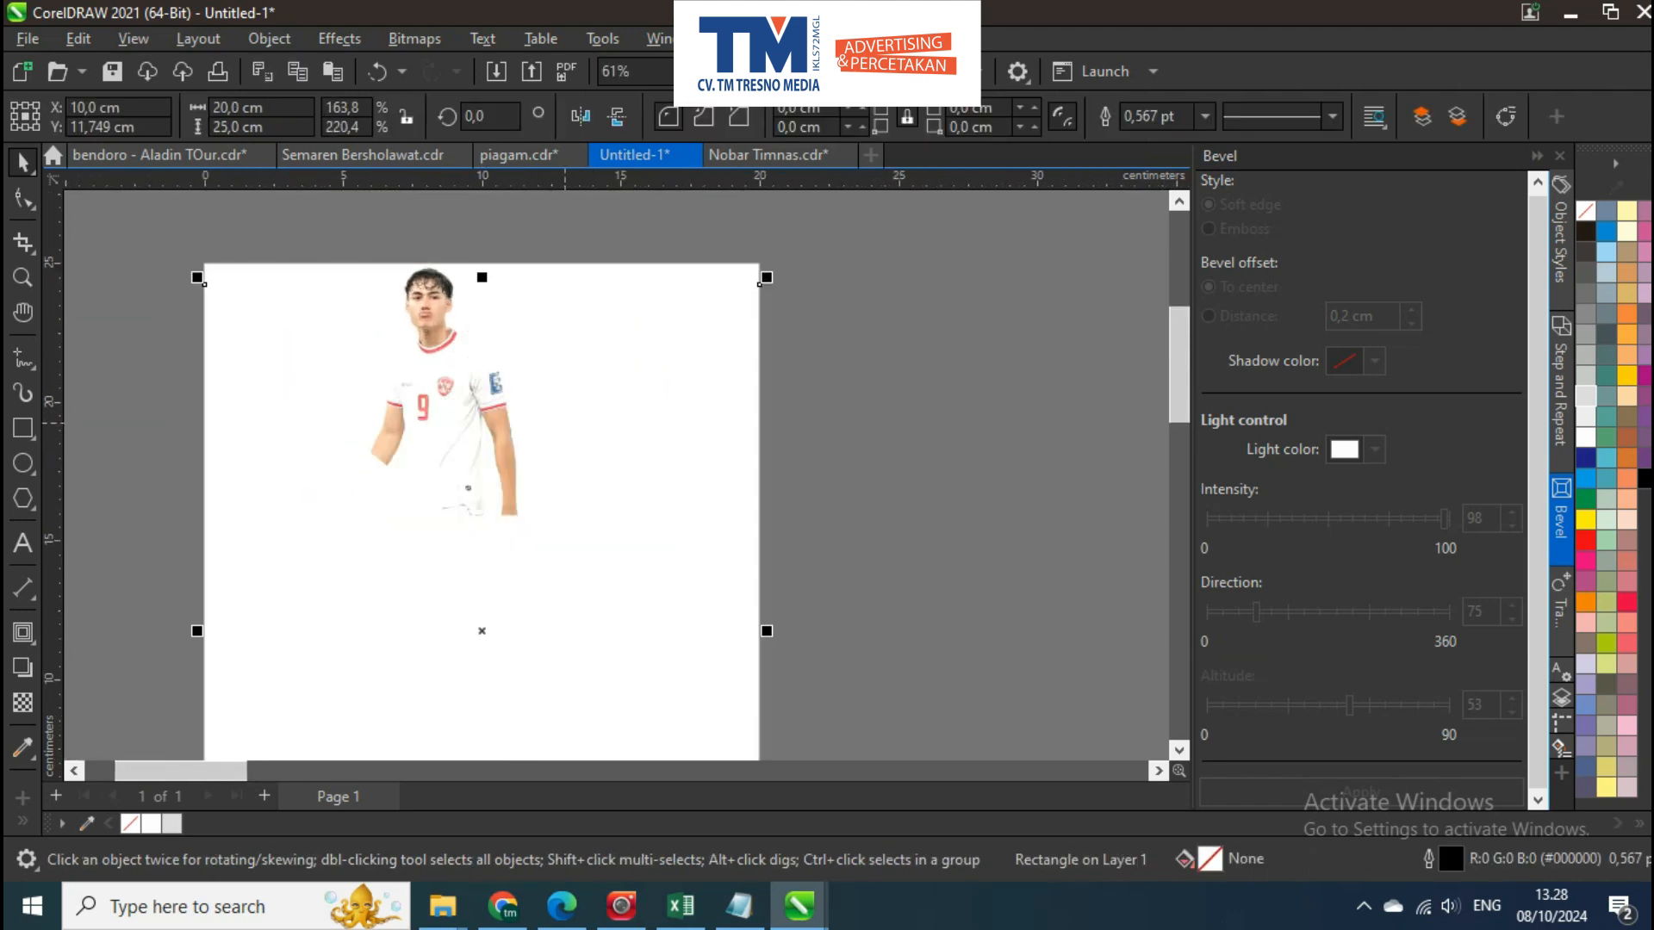
{"action": "left_click", "coordinate": [1585, 438]}
Move the TIMNAS DAY title lower on the page and shift the player group relative to it
{"action": "left_click", "coordinate": [517, 391]}
{"action": "mouse_move", "coordinate": [518, 391]}
{"action": "left_mouse_down"}
{"action": "mouse_move", "coordinate": [541, 370]}
{"action": "mouse_move", "coordinate": [541, 396]}
{"action": "left_mouse_up"}
{"action": "left_click", "coordinate": [594, 637], "text": "shift"}
{"action": "left_click", "coordinate": [810, 681]}
{"action": "left_click_drag", "start_coordinate": [809, 684], "coordinate": [809, 624]}
{"action": "scroll", "coordinate": [809, 624], "scroll_direction": "down", "scroll_amount": 1}
{"action": "left_click_drag", "start_coordinate": [322, 432], "coordinate": [321, 431]}
{"action": "mouse_move", "coordinate": [640, 517]}
{"action": "left_mouse_down"}
{"action": "mouse_move", "coordinate": [633, 429]}
{"action": "mouse_move", "coordinate": [652, 498]}
{"action": "left_mouse_up"}
{"action": "scroll", "coordinate": [633, 429], "scroll_direction": "up", "scroll_amount": 1}
Pull the number 4 player away from the other cutouts beside the page and undo the move
{"action": "left_click", "coordinate": [738, 534]}
{"action": "left_click", "coordinate": [809, 516]}
{"action": "left_click", "coordinate": [570, 293]}
{"action": "left_click_drag", "start_coordinate": [570, 293], "coordinate": [865, 453]}
{"action": "scroll", "coordinate": [588, 417], "scroll_direction": "down", "scroll_amount": 1}
{"action": "scroll", "coordinate": [919, 431], "scroll_direction": "up", "scroll_amount": 1}
{"action": "left_click", "coordinate": [486, 459], "text": "ctrl"}
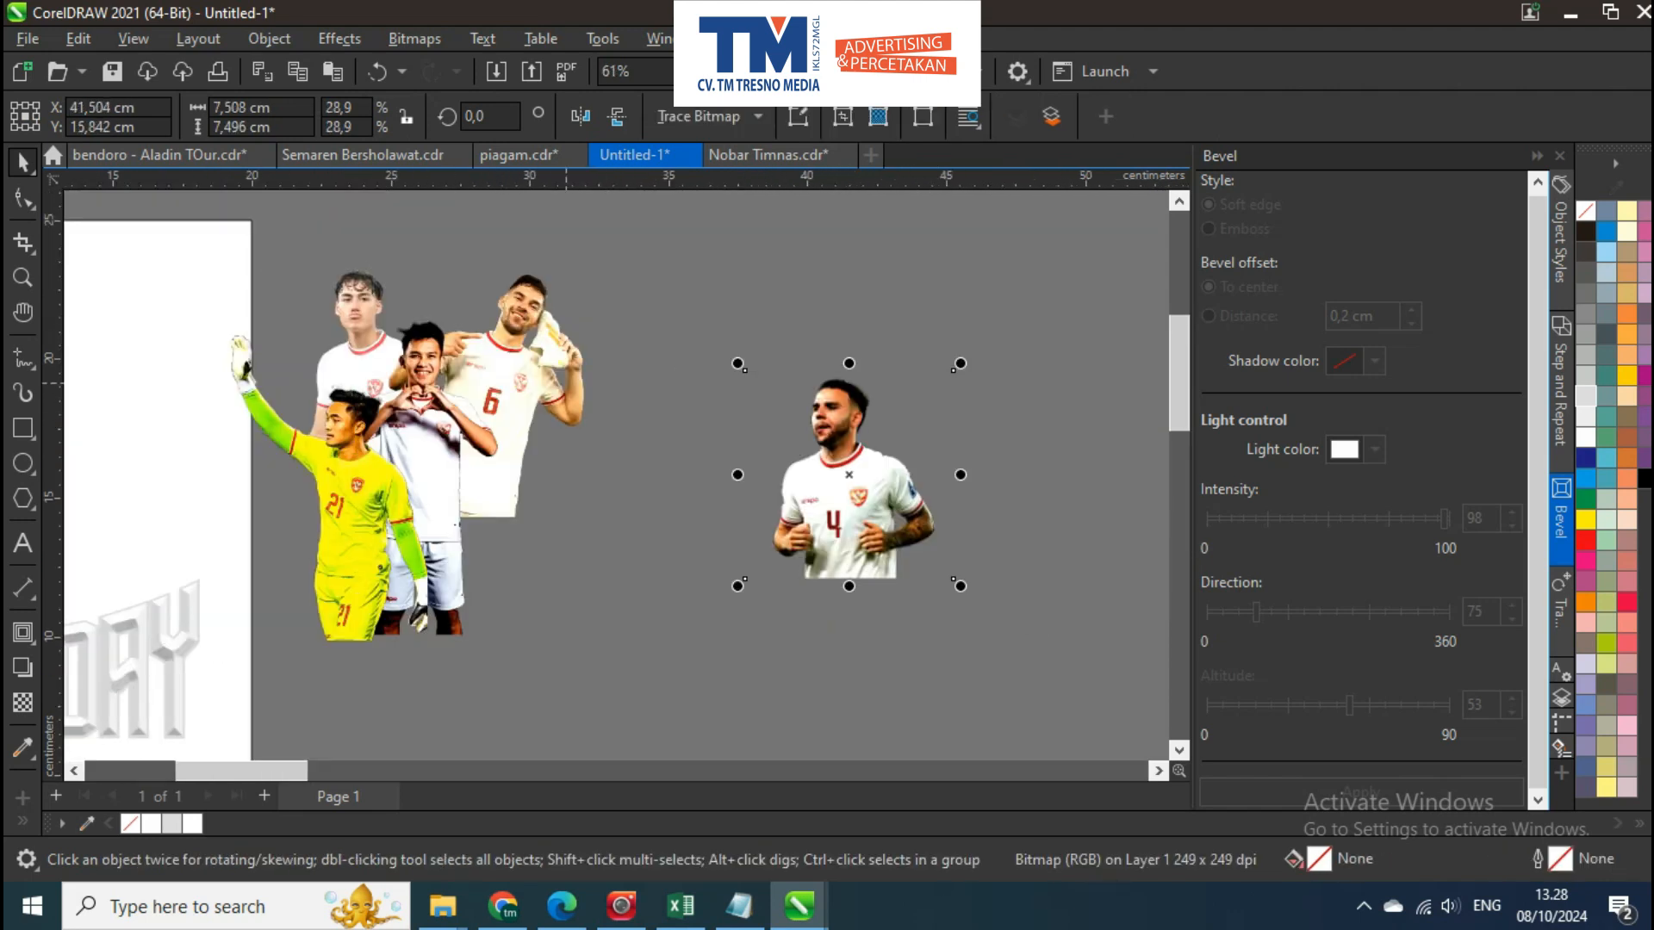
{"action": "key", "text": "ctrl+z"}
{"action": "key", "text": "Escape"}
Move the player cutouts back onto the page, just above and overlapping the title
{"action": "left_click", "coordinate": [494, 483]}
{"action": "left_click_drag", "start_coordinate": [495, 483], "coordinate": [736, 449]}
{"action": "scroll", "coordinate": [630, 451], "scroll_direction": "down", "scroll_amount": 2}
{"action": "left_click_drag", "start_coordinate": [736, 449], "coordinate": [509, 487]}
{"action": "scroll", "coordinate": [483, 490], "scroll_direction": "up", "scroll_amount": 2}
Centre-align the player group and the TIMNAS DAY title horizontally with each other
{"action": "left_click", "coordinate": [605, 578], "text": "shift"}
{"action": "key", "text": "Escape"}
{"action": "left_click", "coordinate": [521, 493]}
{"action": "left_click", "coordinate": [612, 536], "text": "shift"}
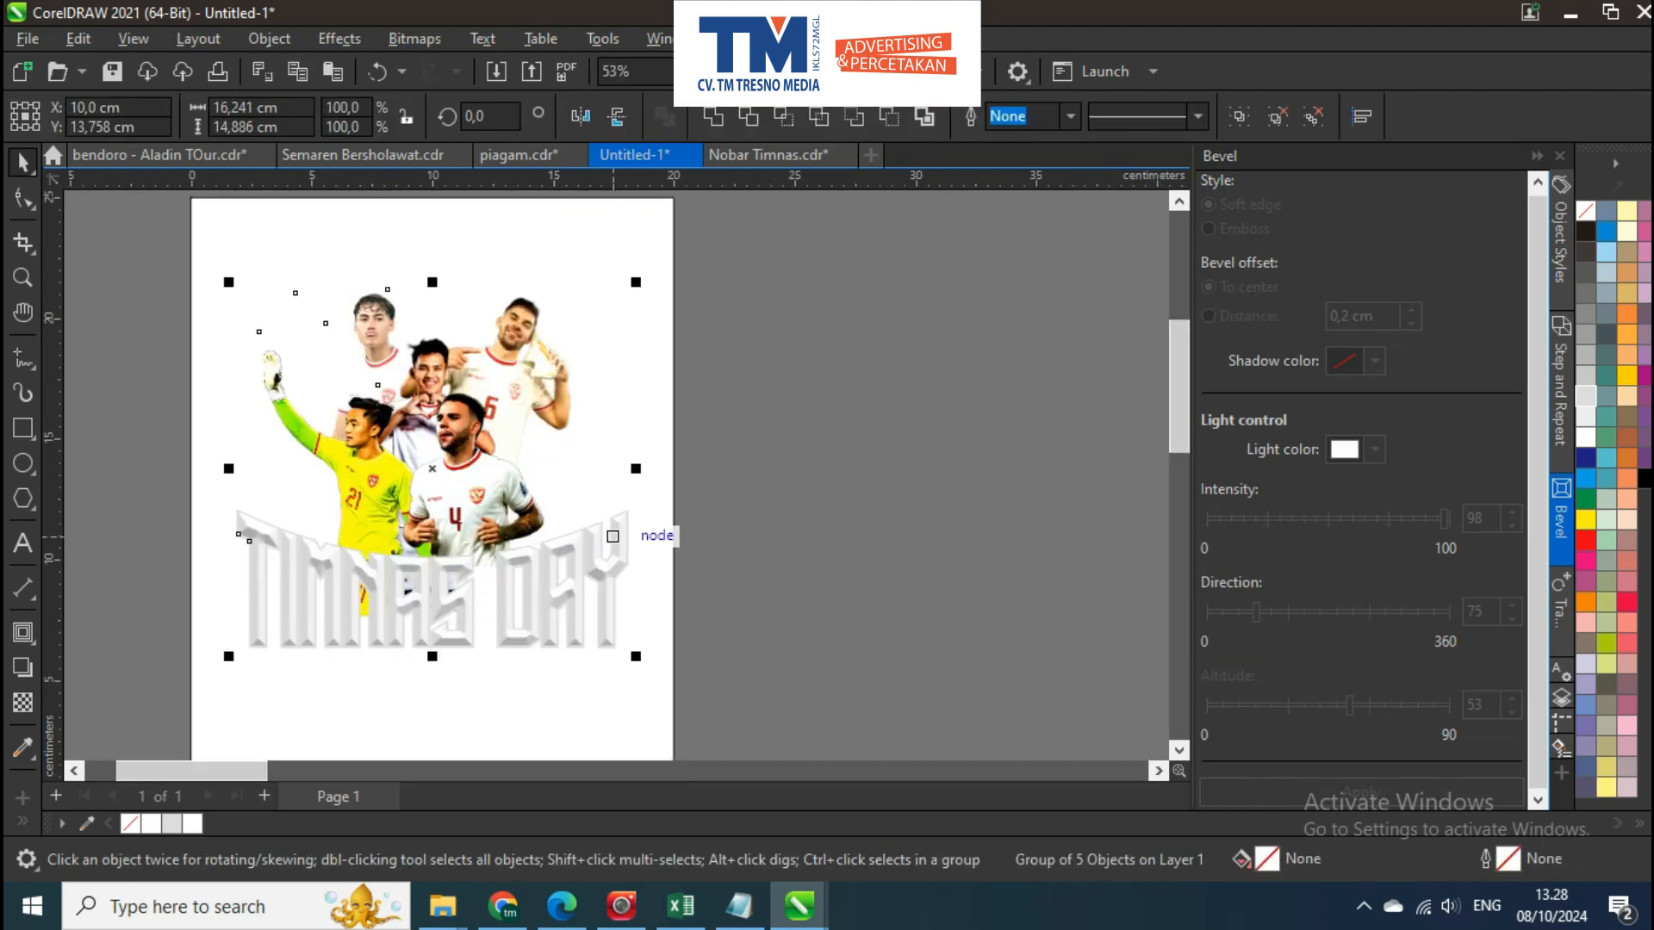
{"action": "key", "text": "c"}
{"action": "key", "text": "Escape"}
{"action": "left_click_drag", "start_coordinate": [446, 399], "coordinate": [496, 423]}
{"action": "scroll", "coordinate": [481, 397], "scroll_direction": "up", "scroll_amount": 1}
{"action": "scroll", "coordinate": [482, 397], "scroll_direction": "down", "scroll_amount": 1}
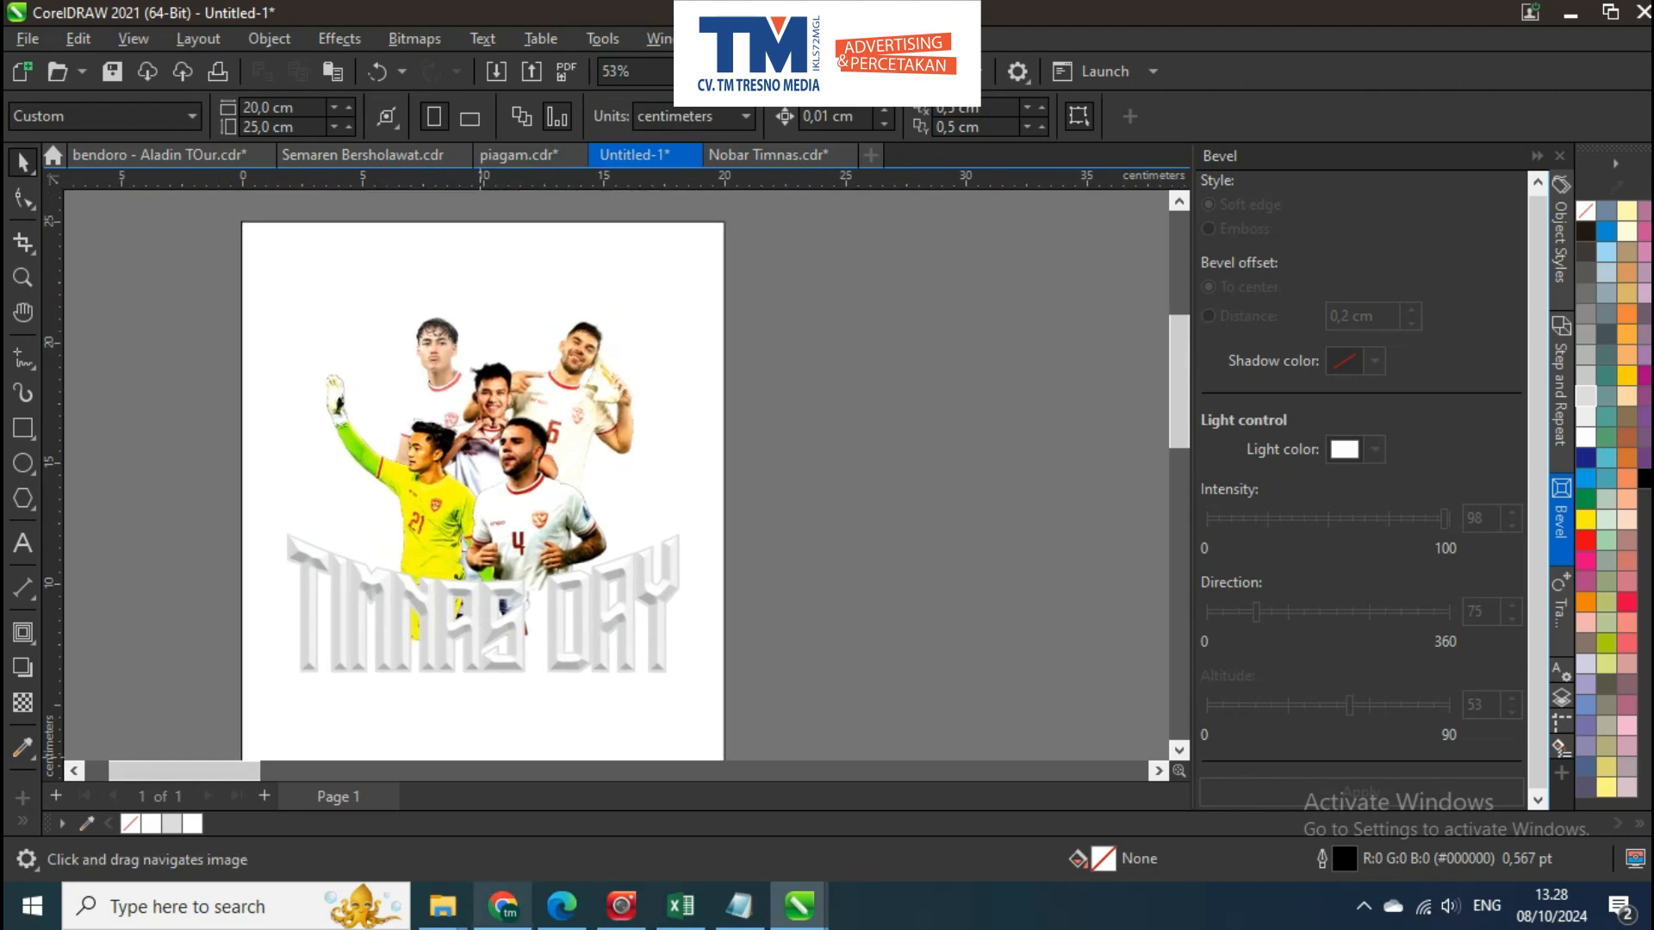
Switch to Google Chrome and search Google Images for "stadion bahrain vs indonesia"
{"action": "left_click", "coordinate": [503, 906]}
{"action": "left_click", "coordinate": [740, 25]}
{"action": "left_click", "coordinate": [517, 137]}
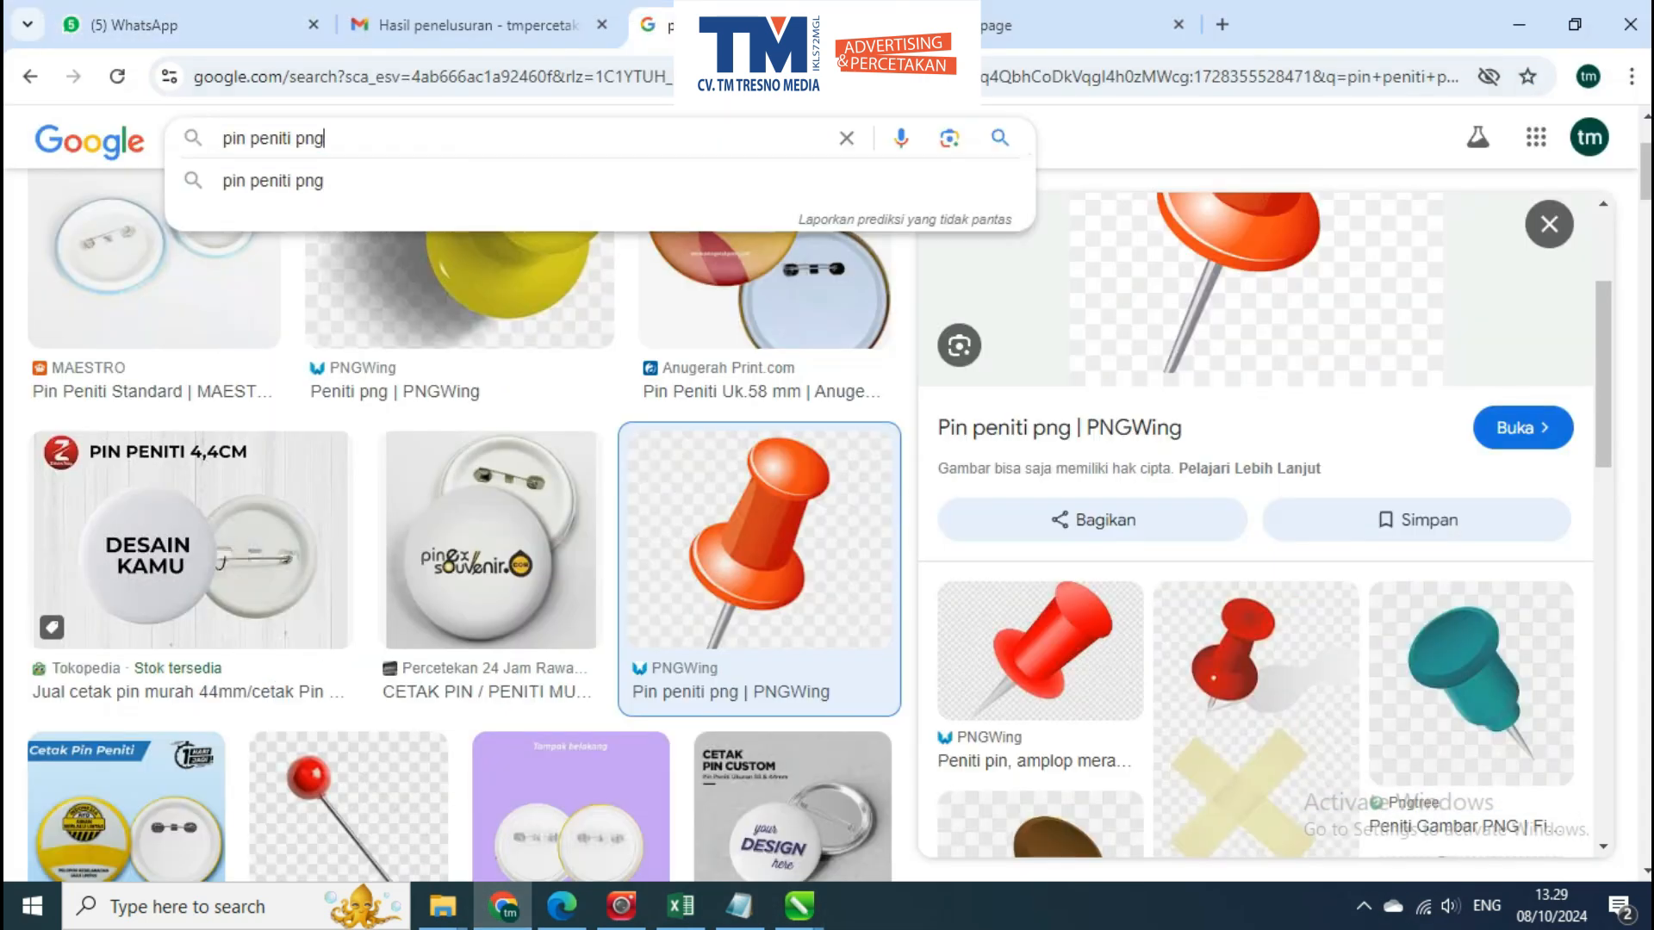
{"action": "type", "text": "logo"}
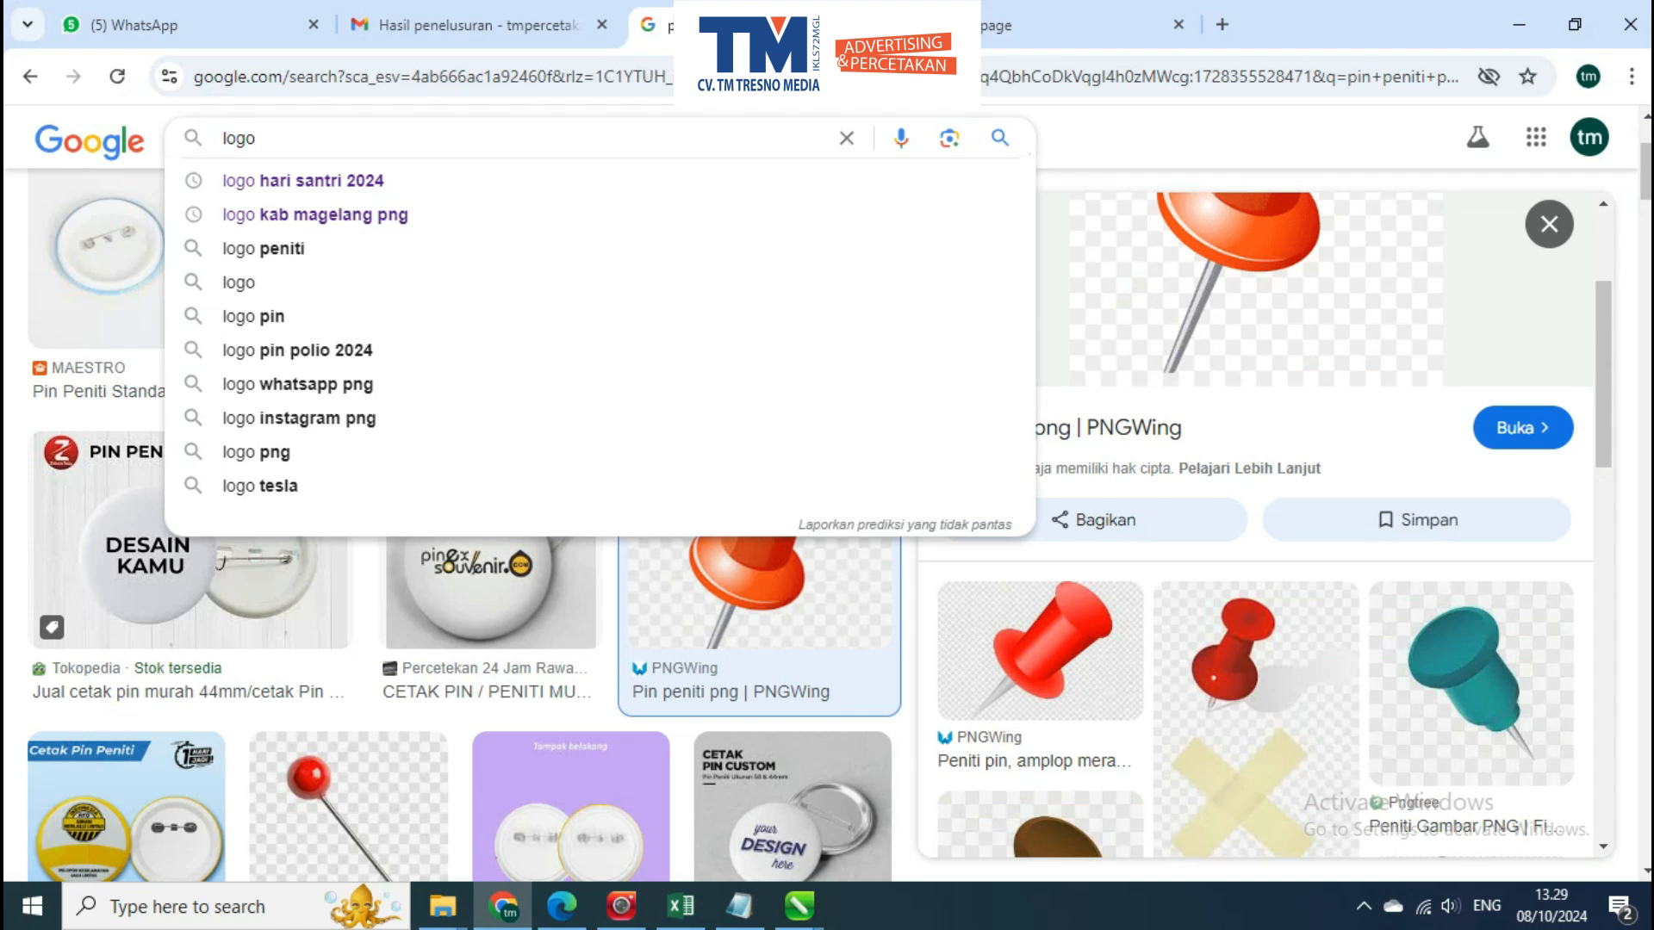
{"action": "type", "text": "stadion"}
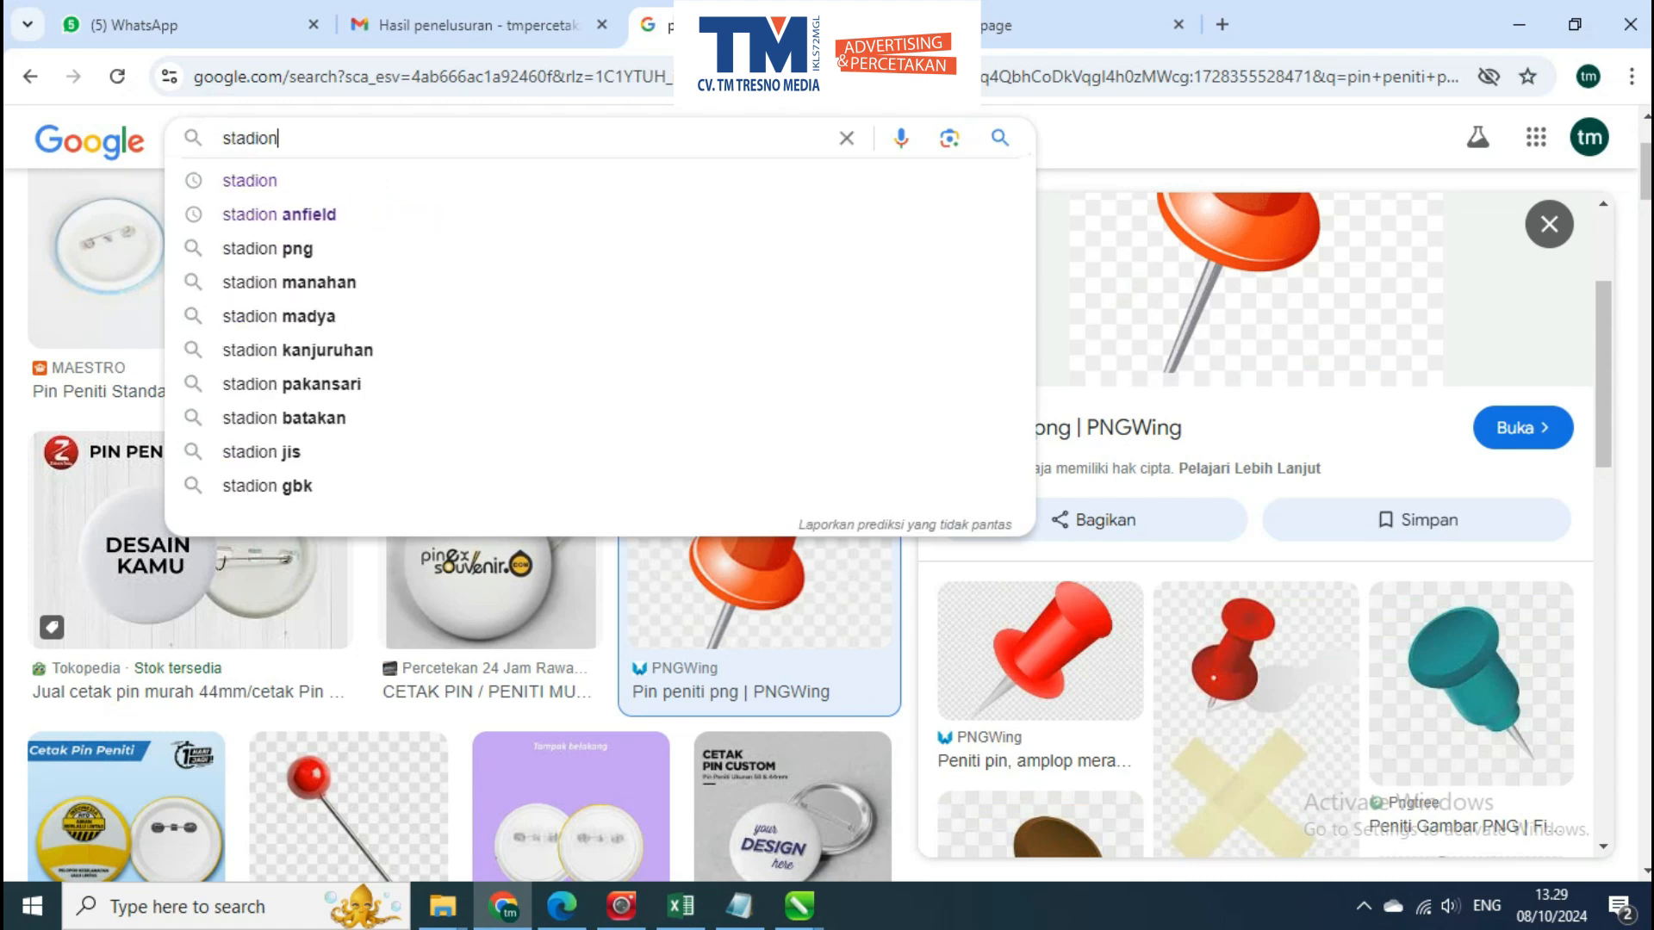
{"action": "type", "text": " bahrain"}
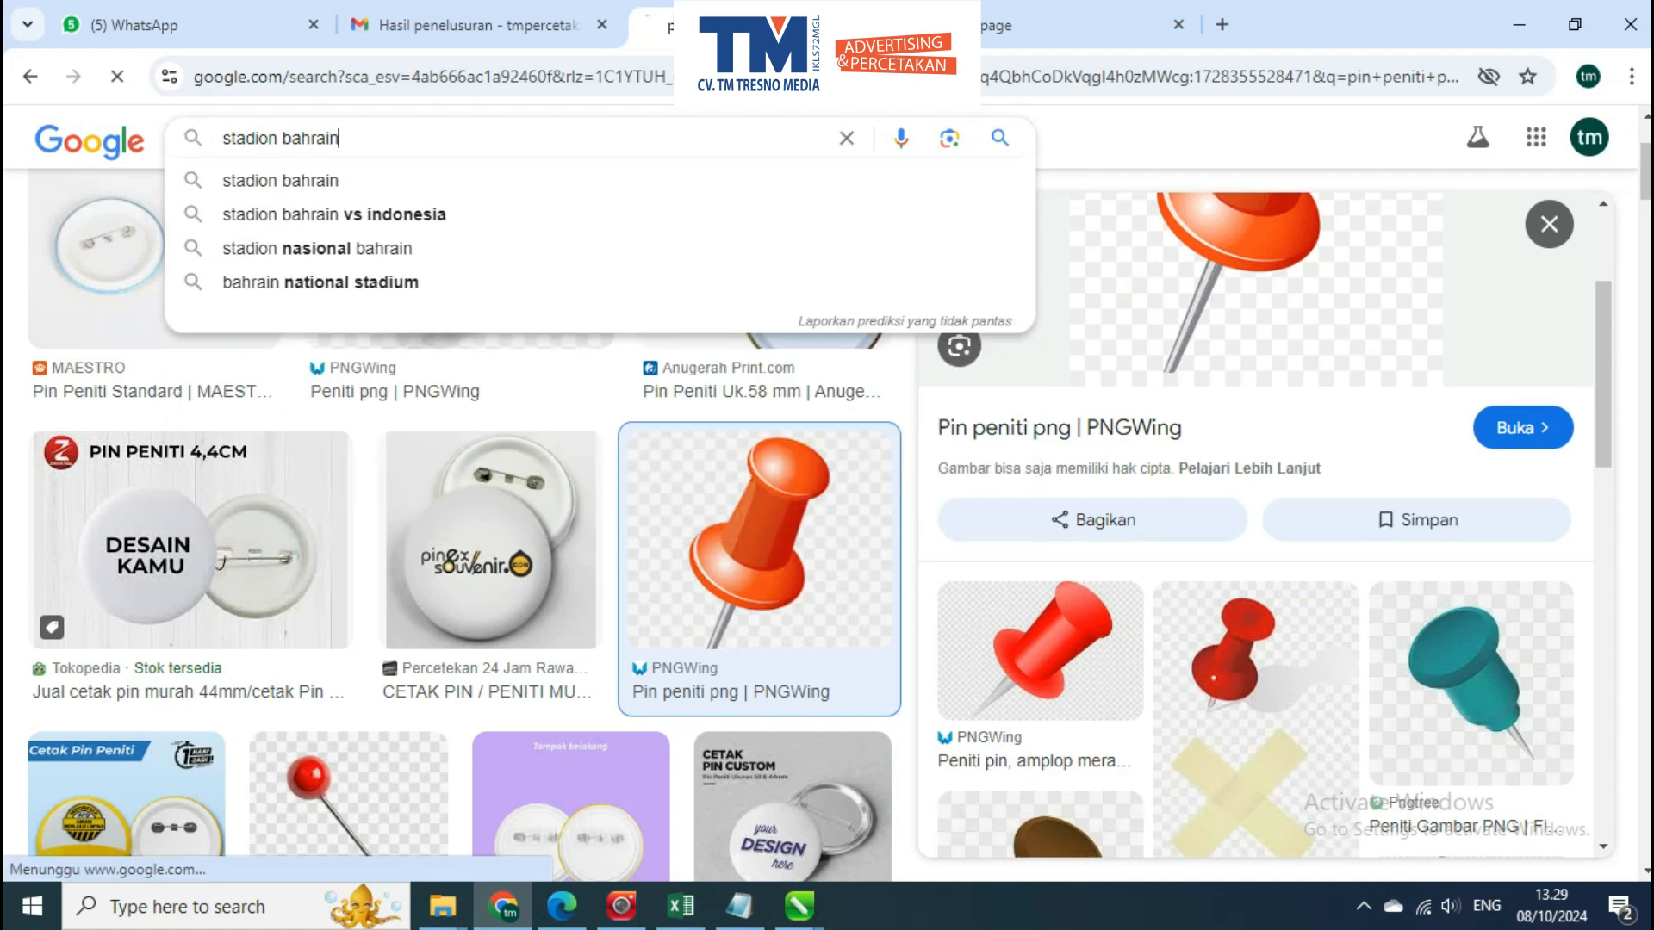
{"action": "key", "text": "Return"}
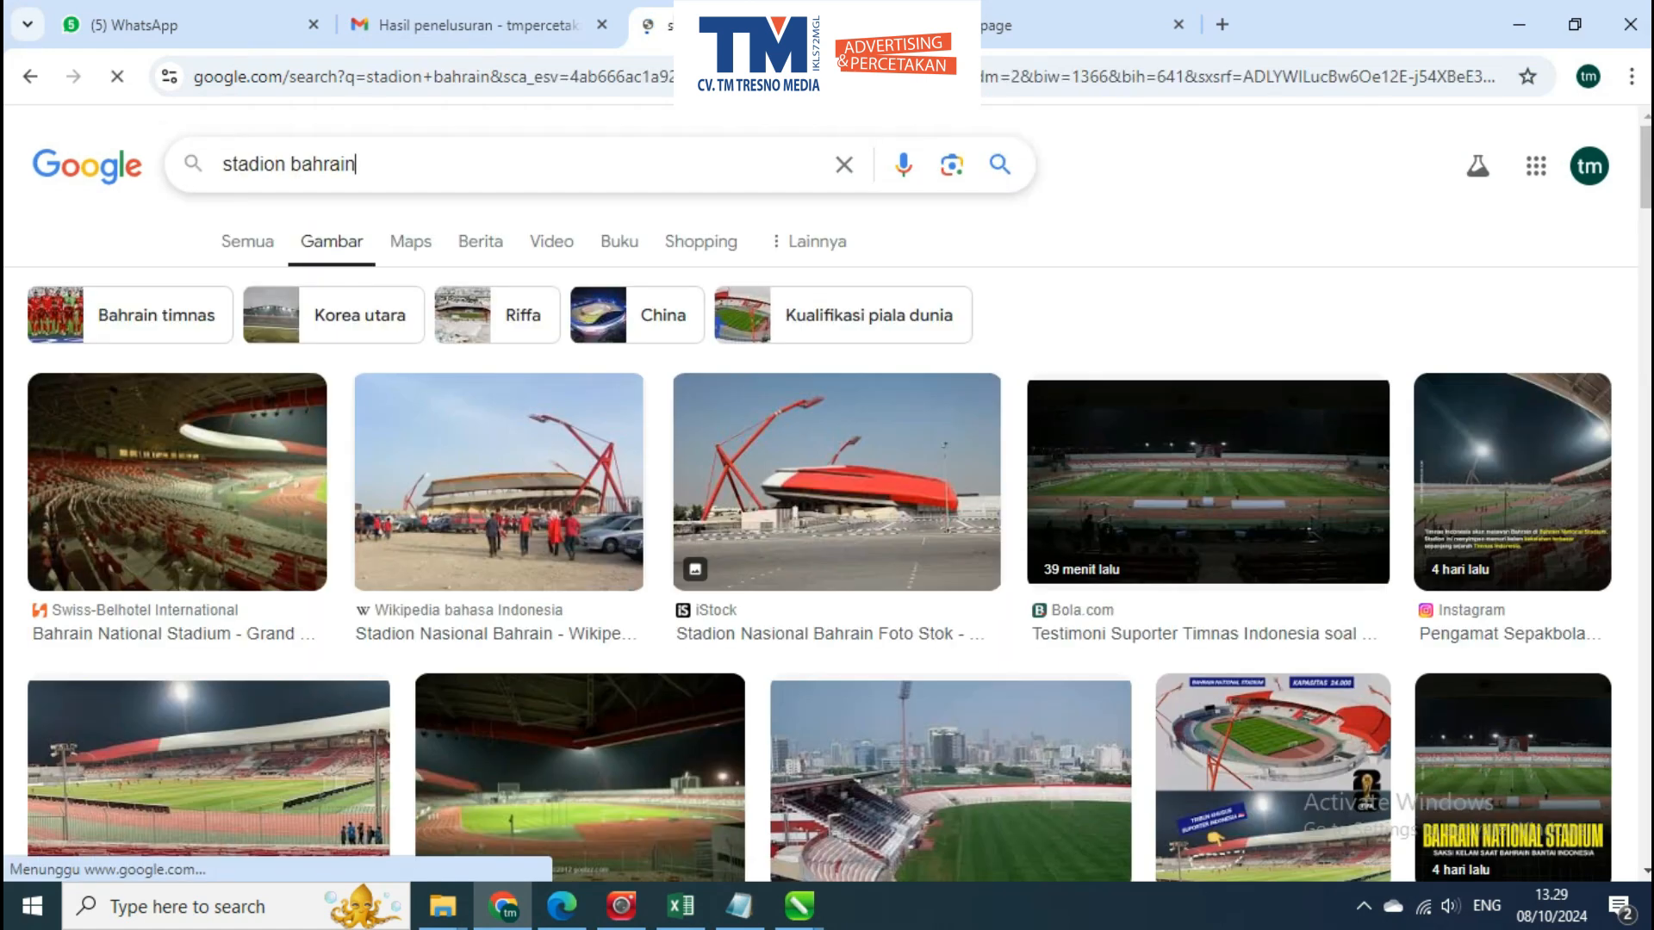
{"action": "left_click", "coordinate": [371, 217]}
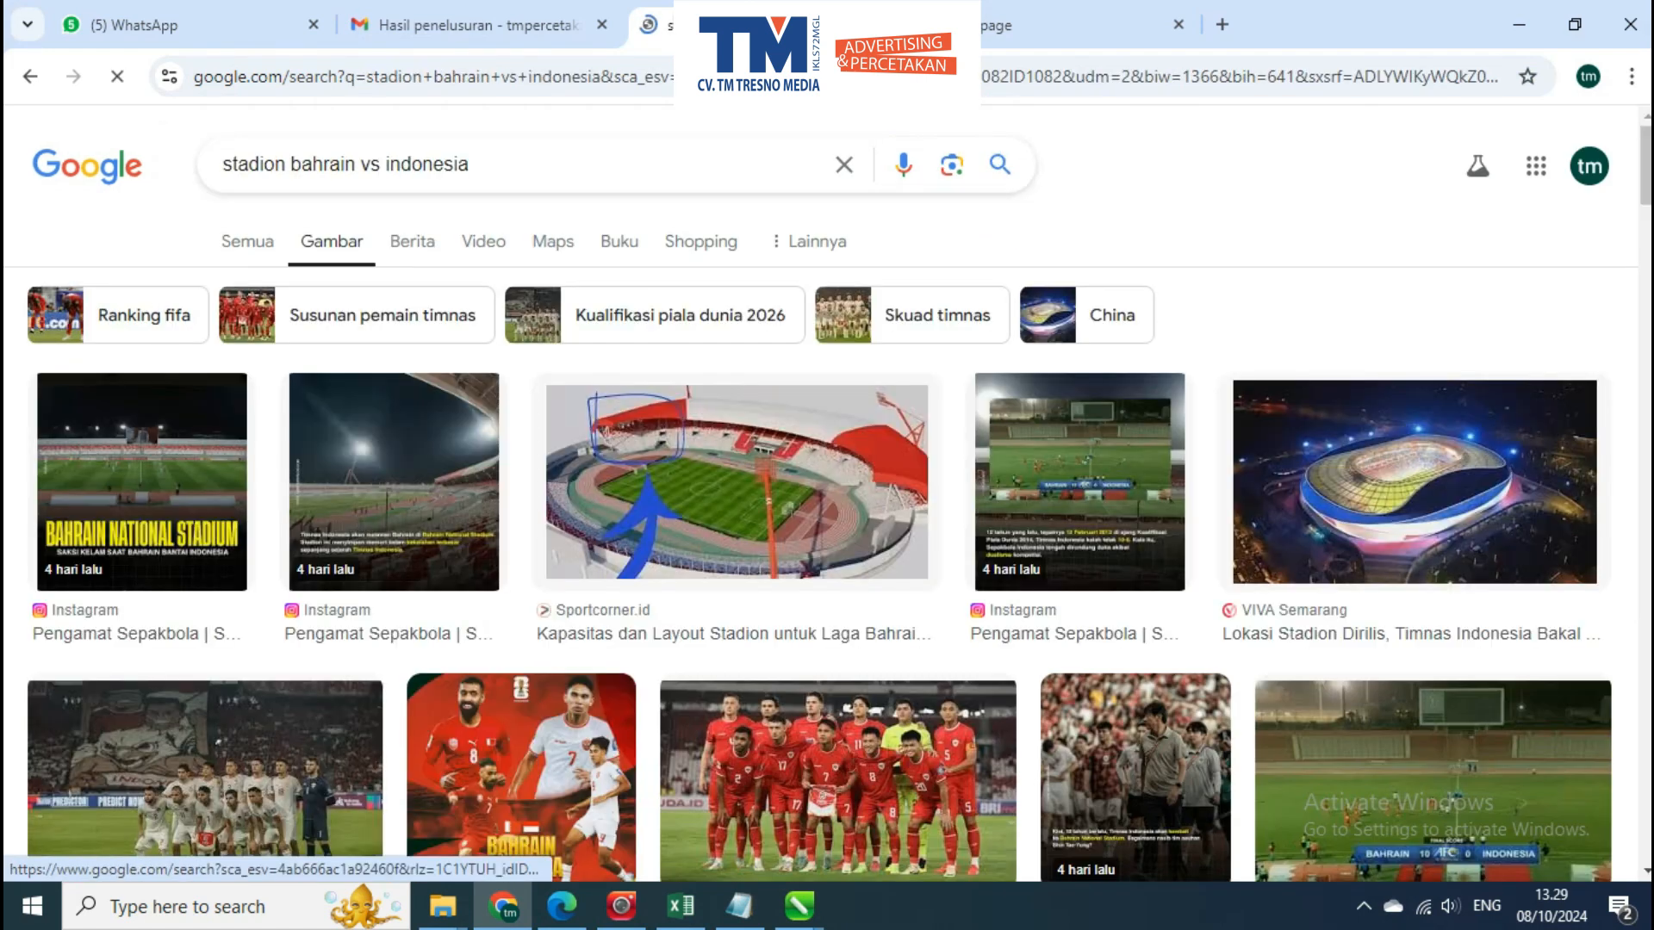
Browse the stadium image results and preview the Tribun Wow and Timenews pictures as background candidates
{"action": "scroll", "coordinate": [453, 457], "scroll_direction": "down", "scroll_amount": 4}
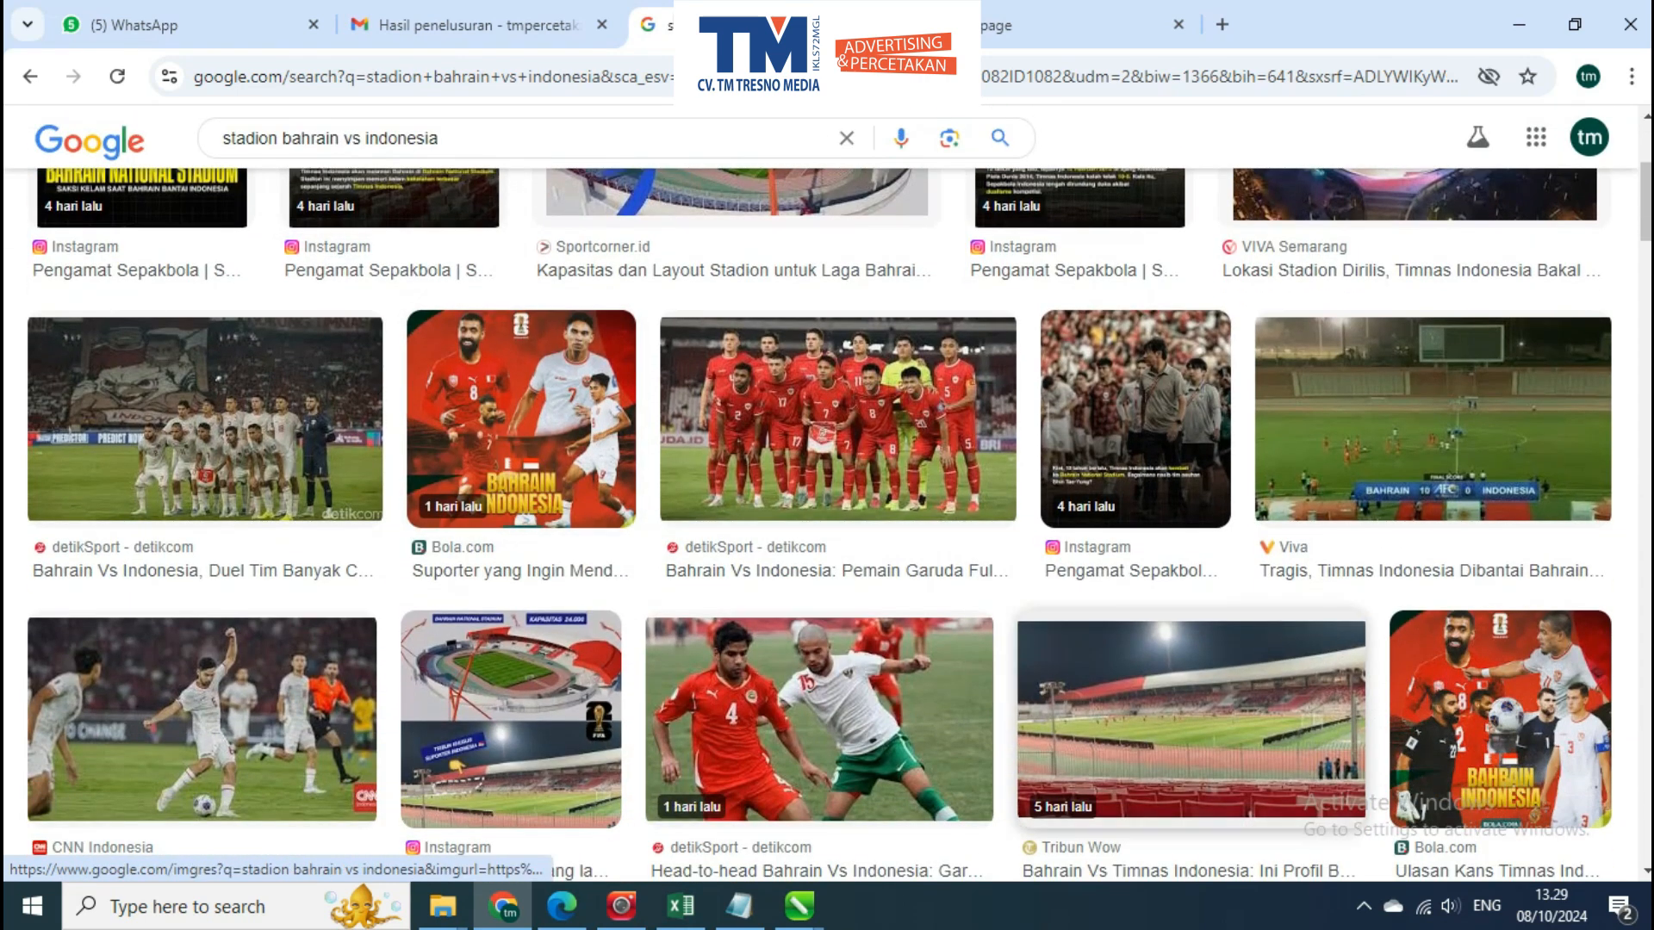
{"action": "left_click", "coordinate": [1191, 719]}
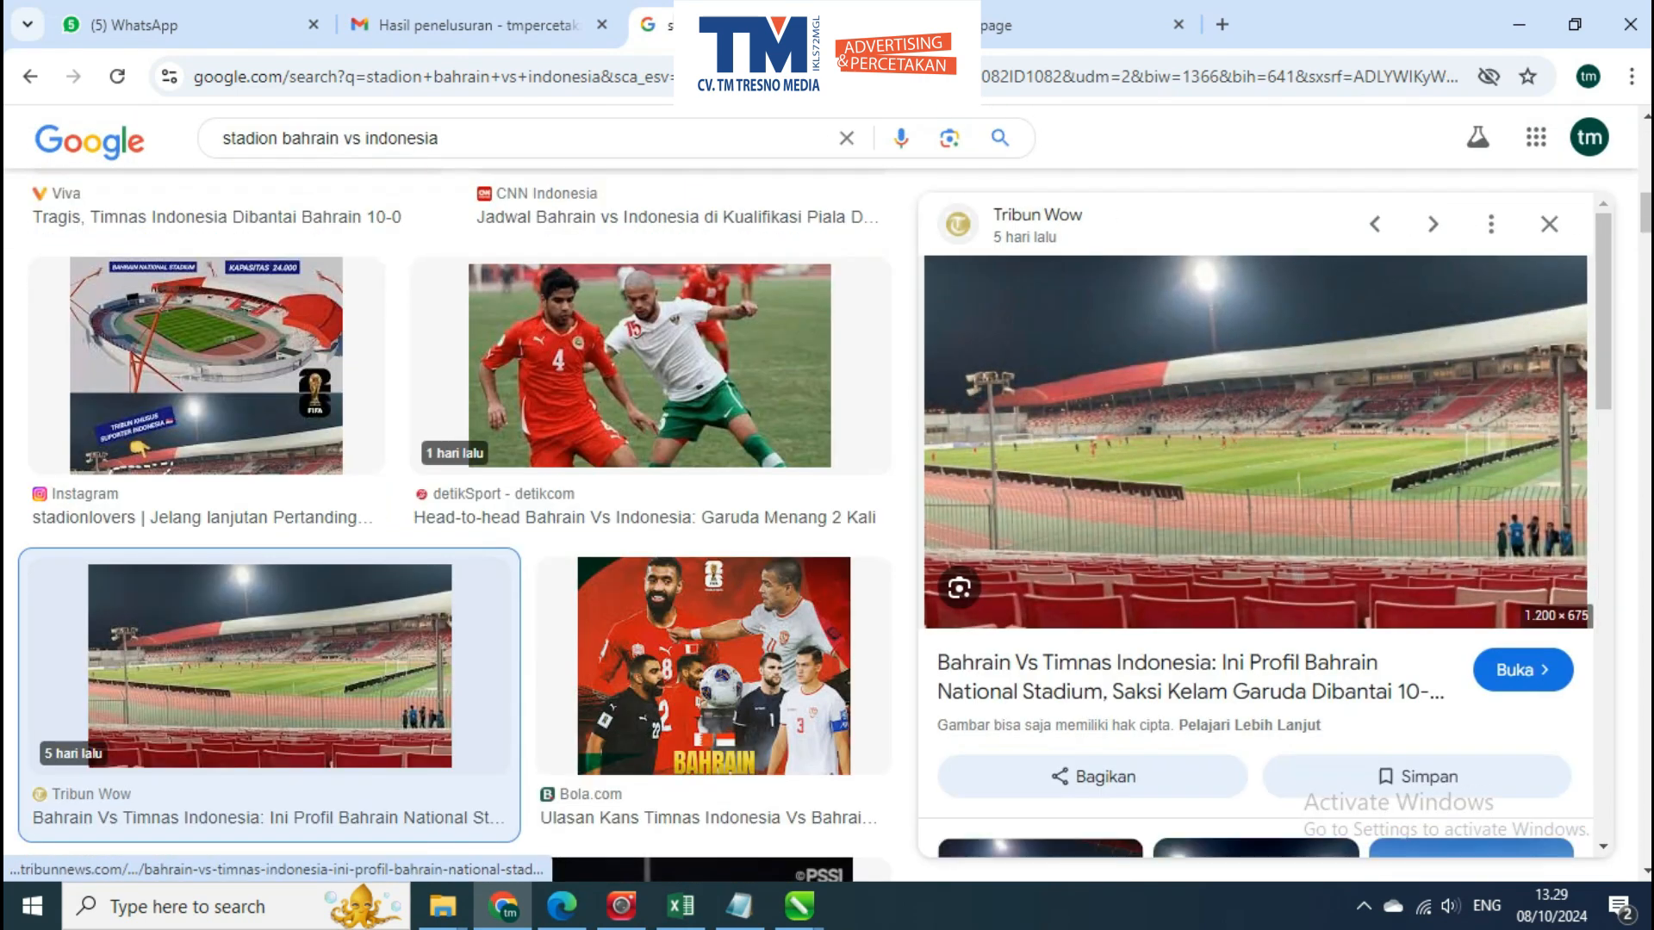
{"action": "scroll", "coordinate": [1257, 525], "scroll_direction": "down", "scroll_amount": 4}
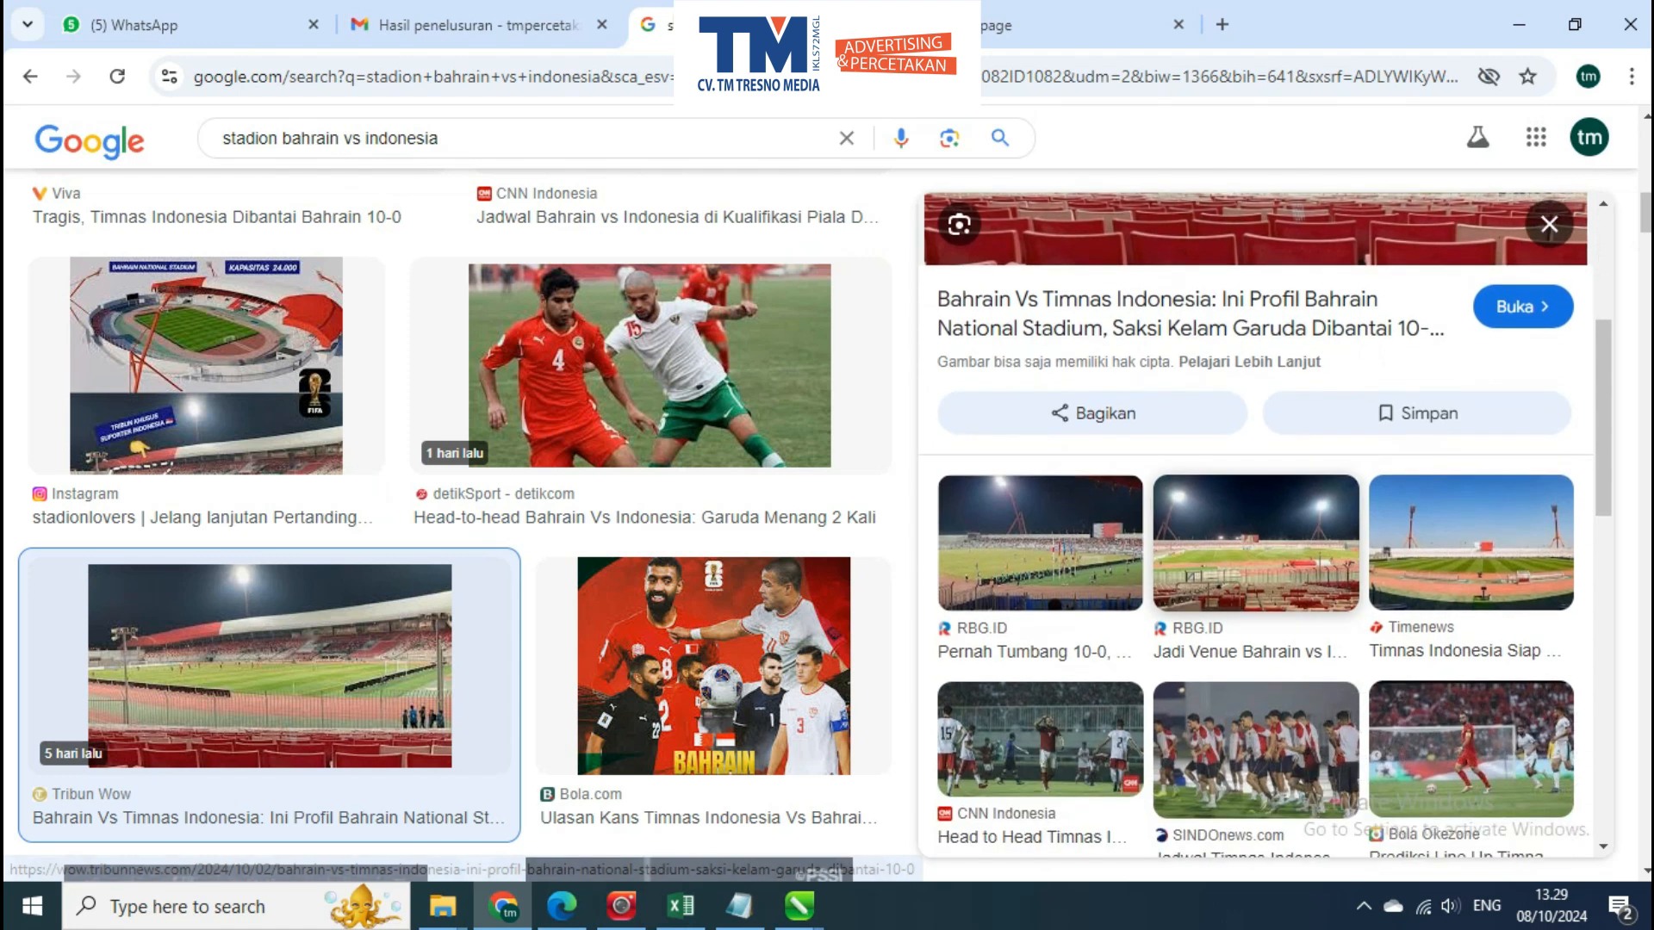
{"action": "left_click", "coordinate": [1471, 542]}
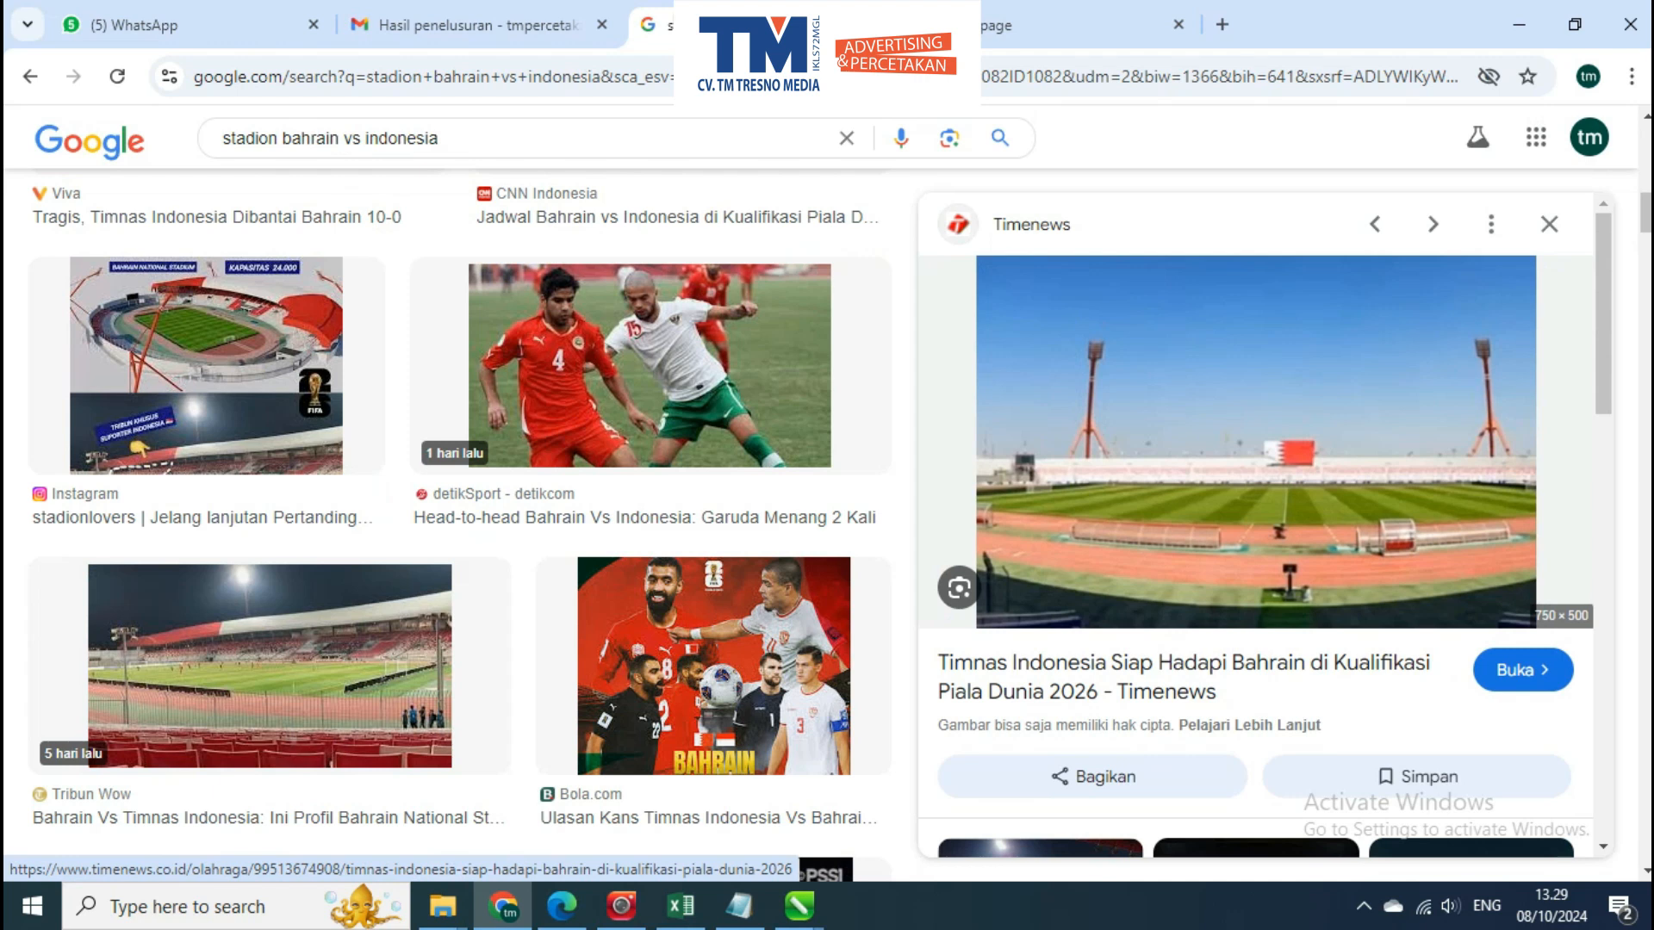
{"action": "scroll", "coordinate": [1256, 483], "scroll_direction": "down", "scroll_amount": 2}
{"action": "scroll", "coordinate": [1255, 482], "scroll_direction": "up", "scroll_amount": 2}
{"action": "scroll", "coordinate": [1256, 482], "scroll_direction": "down", "scroll_amount": 5}
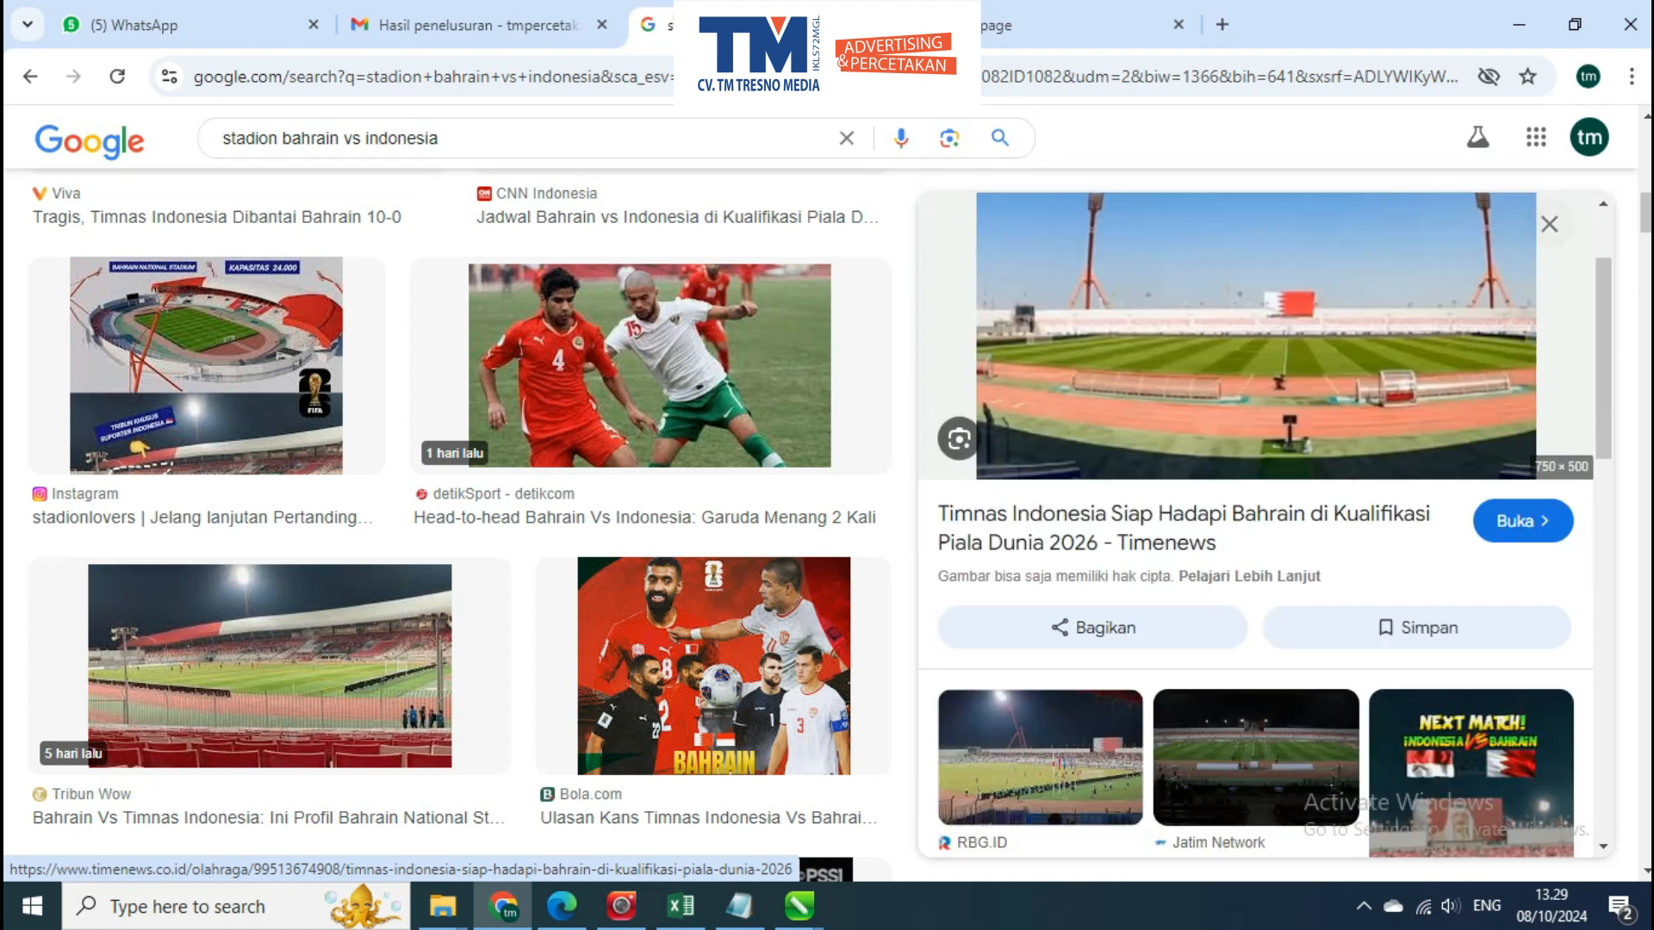
Copy the Jatim Network night stadium image and paste it into the poster in CorelDRAW
{"action": "left_click", "coordinate": [1255, 422]}
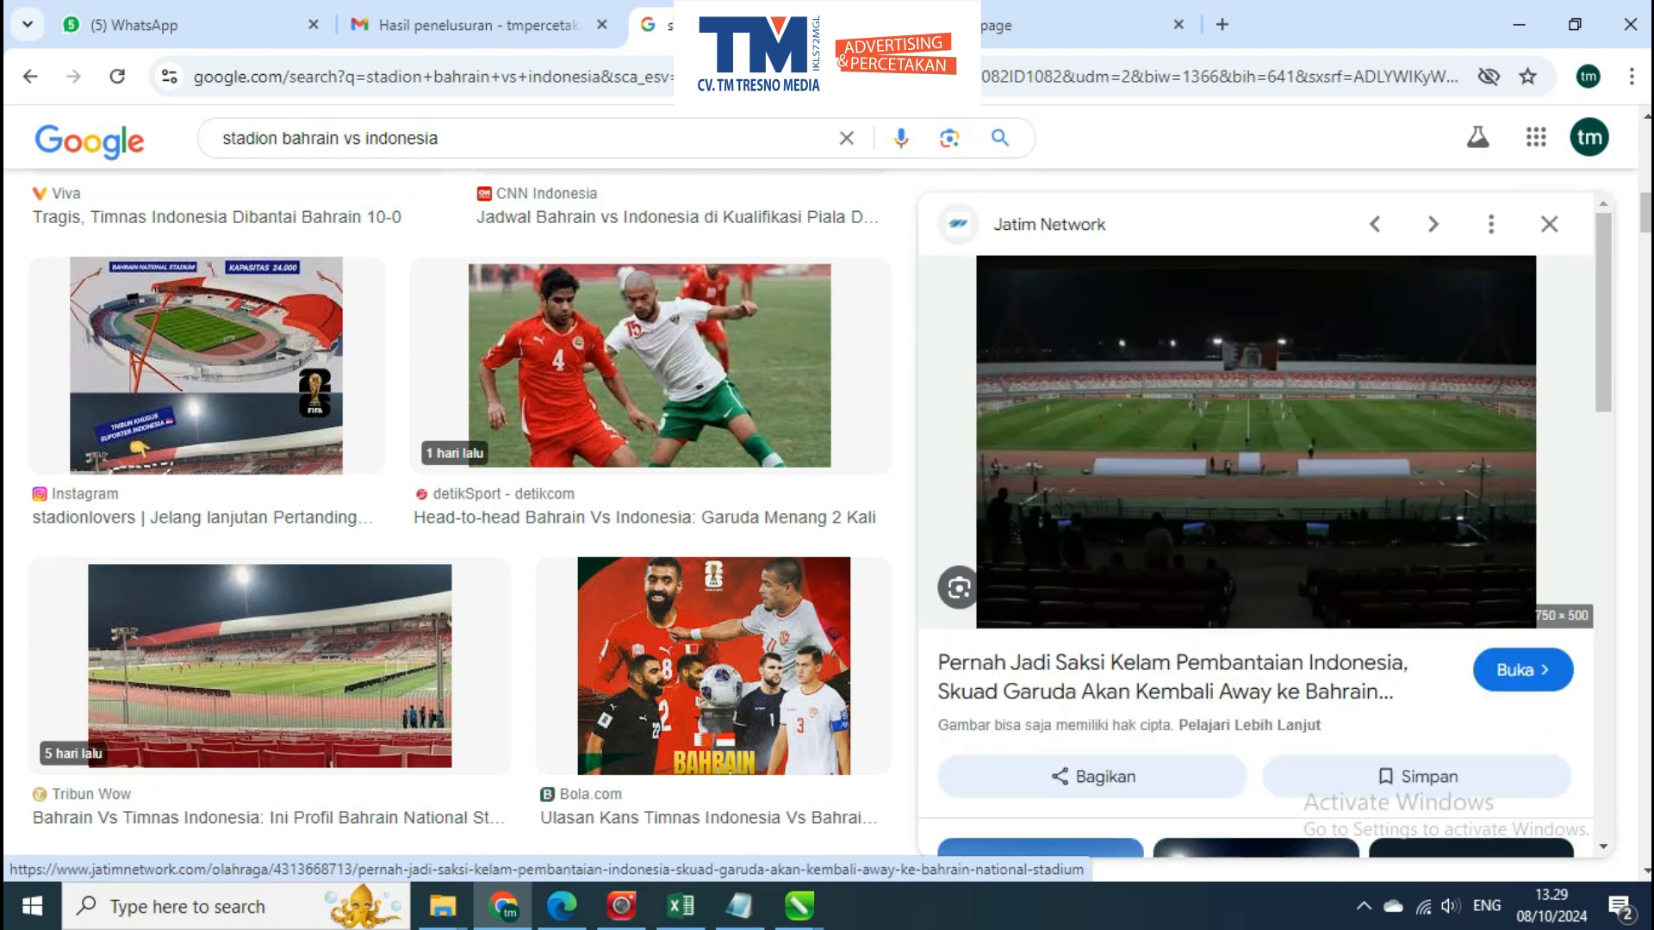
{"action": "right_click", "coordinate": [1250, 595]}
{"action": "left_click", "coordinate": [1355, 751]}
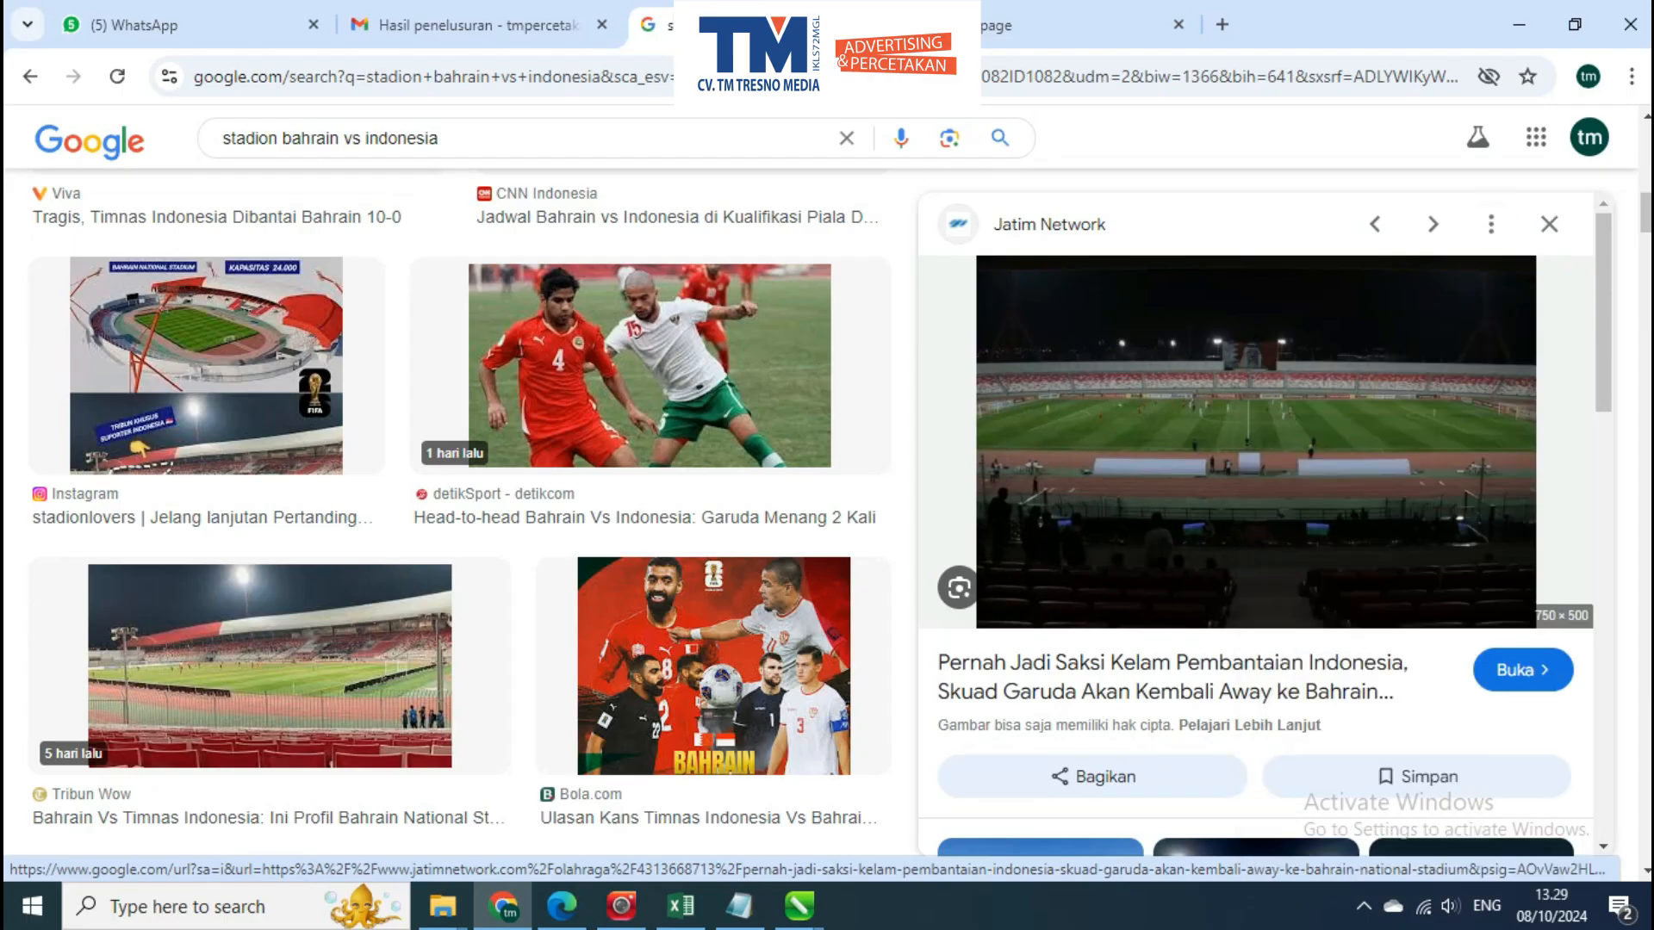
{"action": "key", "text": "alt+Tab"}
{"action": "key", "text": "ctrl+v"}
{"action": "scroll", "coordinate": [603, 465], "scroll_direction": "down", "scroll_amount": 2}
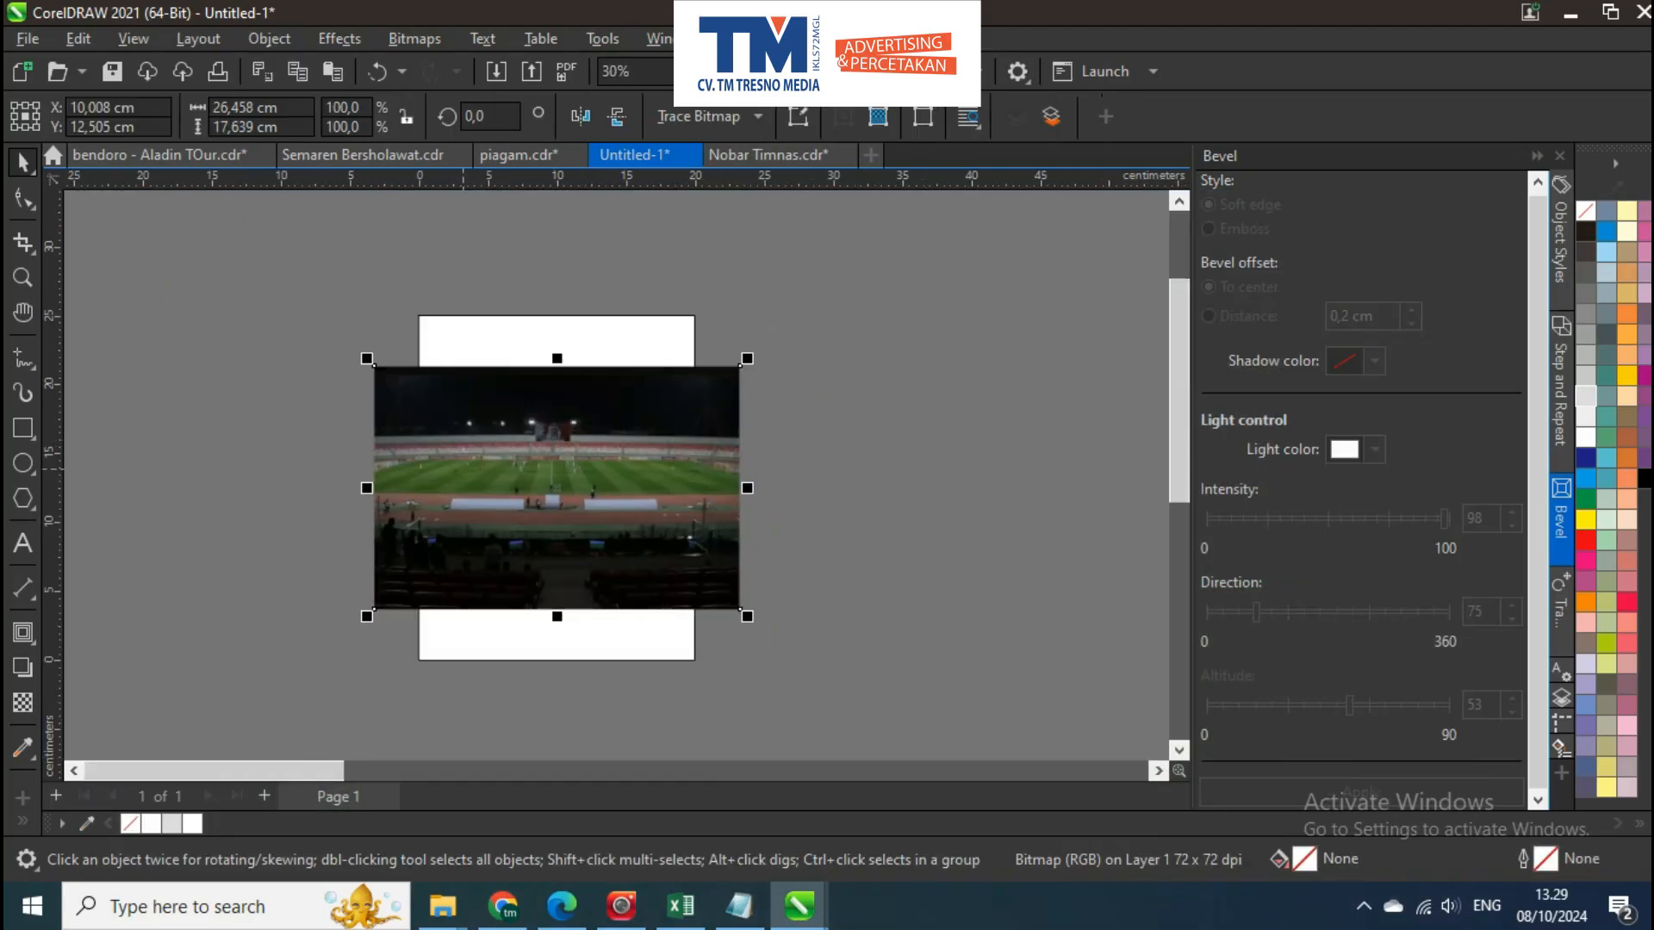
Centre the stadium photo horizontally on the poster page and scale it down to 20 cm wide to span the page
{"action": "left_click_drag", "start_coordinate": [782, 416], "coordinate": [806, 416]}
{"action": "scroll", "coordinate": [806, 410], "scroll_direction": "up", "scroll_amount": 4}
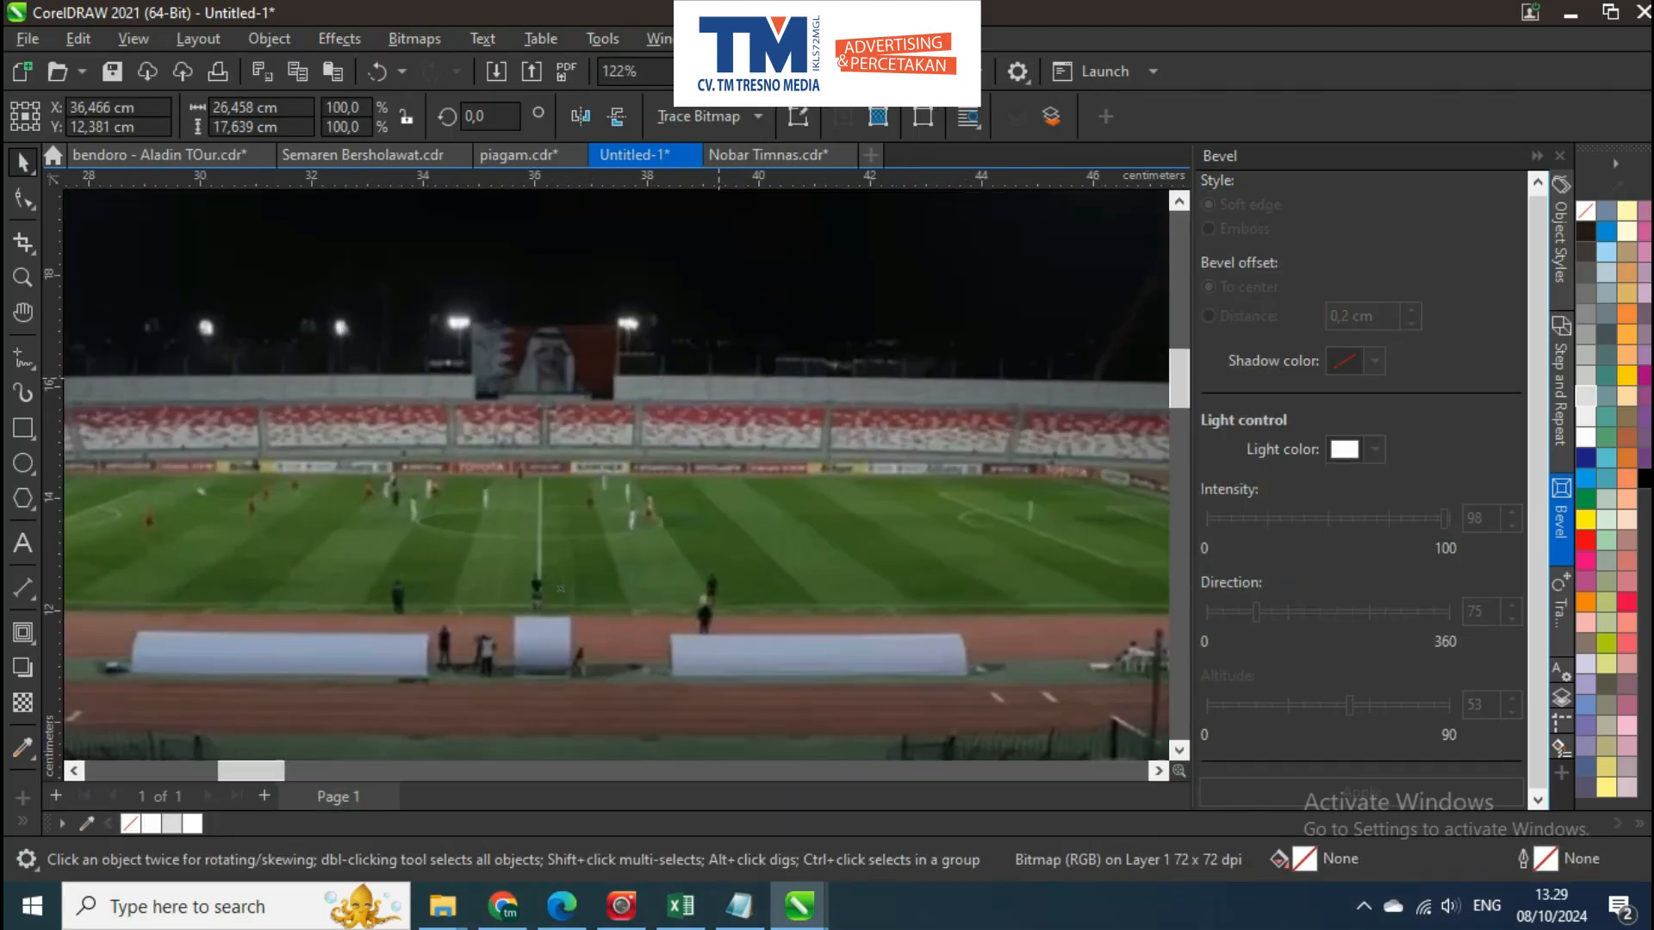
{"action": "scroll", "coordinate": [719, 400], "scroll_direction": "down", "scroll_amount": 4}
{"action": "left_click_drag", "start_coordinate": [708, 403], "coordinate": [400, 409]}
{"action": "left_click", "coordinate": [387, 301], "text": "shift"}
{"action": "key", "text": "c"}
{"action": "left_click", "coordinate": [580, 360]}
{"action": "left_click_drag", "start_coordinate": [579, 360], "coordinate": [696, 351]}
{"action": "left_click", "coordinate": [704, 366]}
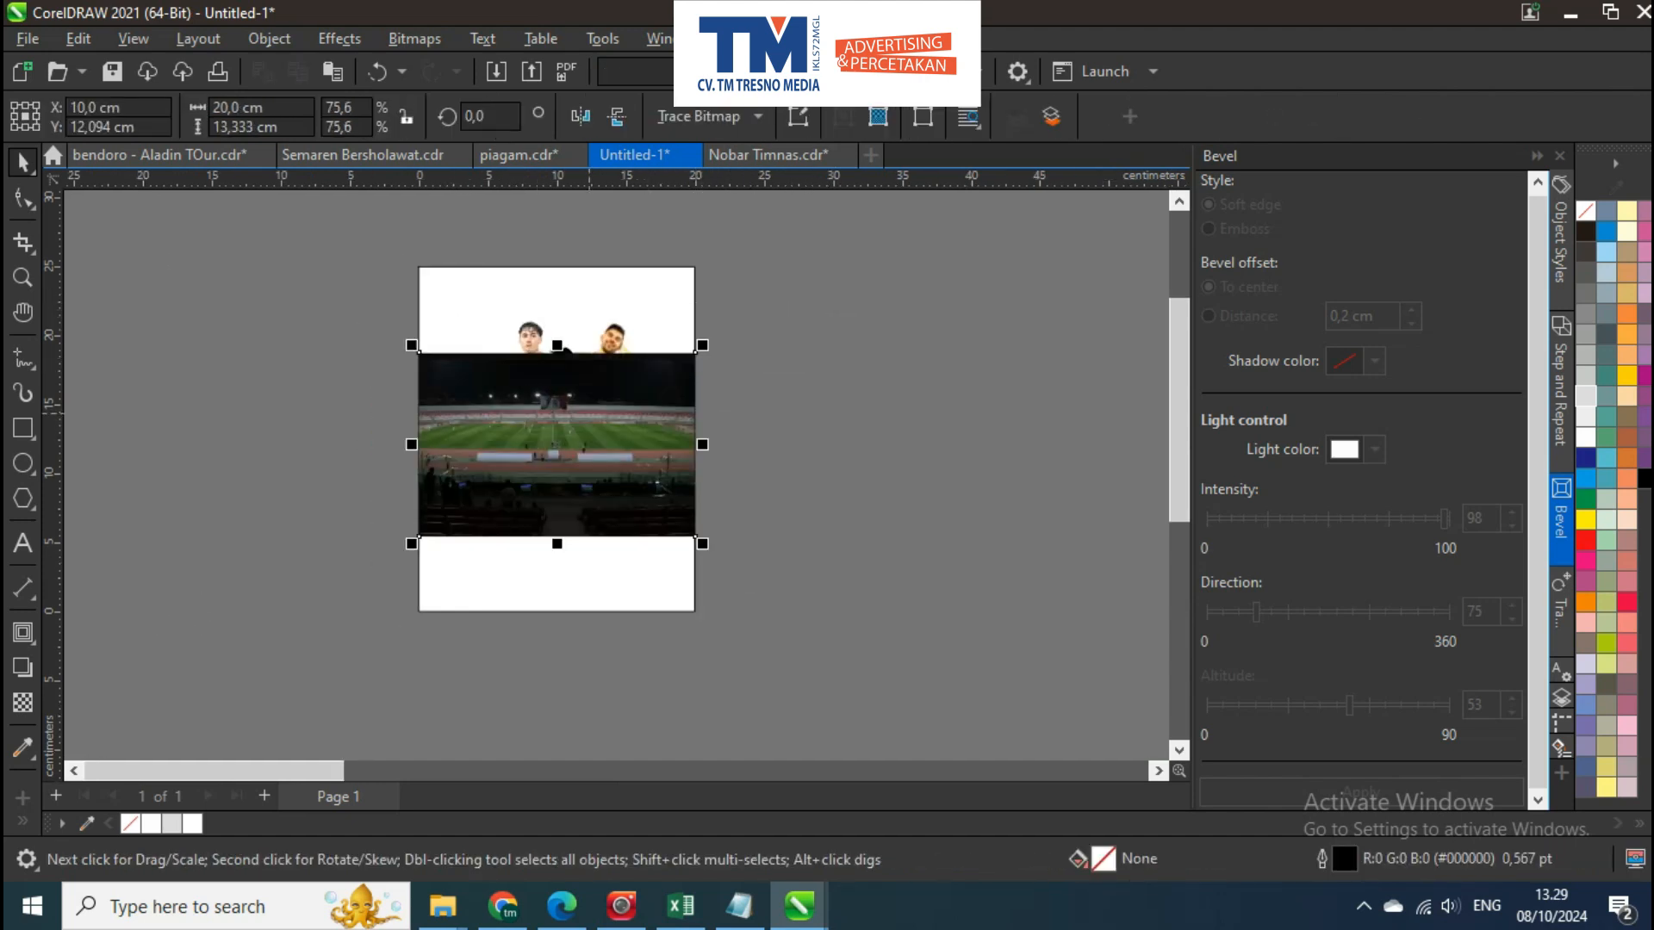
{"action": "scroll", "coordinate": [577, 416], "scroll_direction": "up", "scroll_amount": 2}
{"action": "key", "text": "shift+Page_Down"}
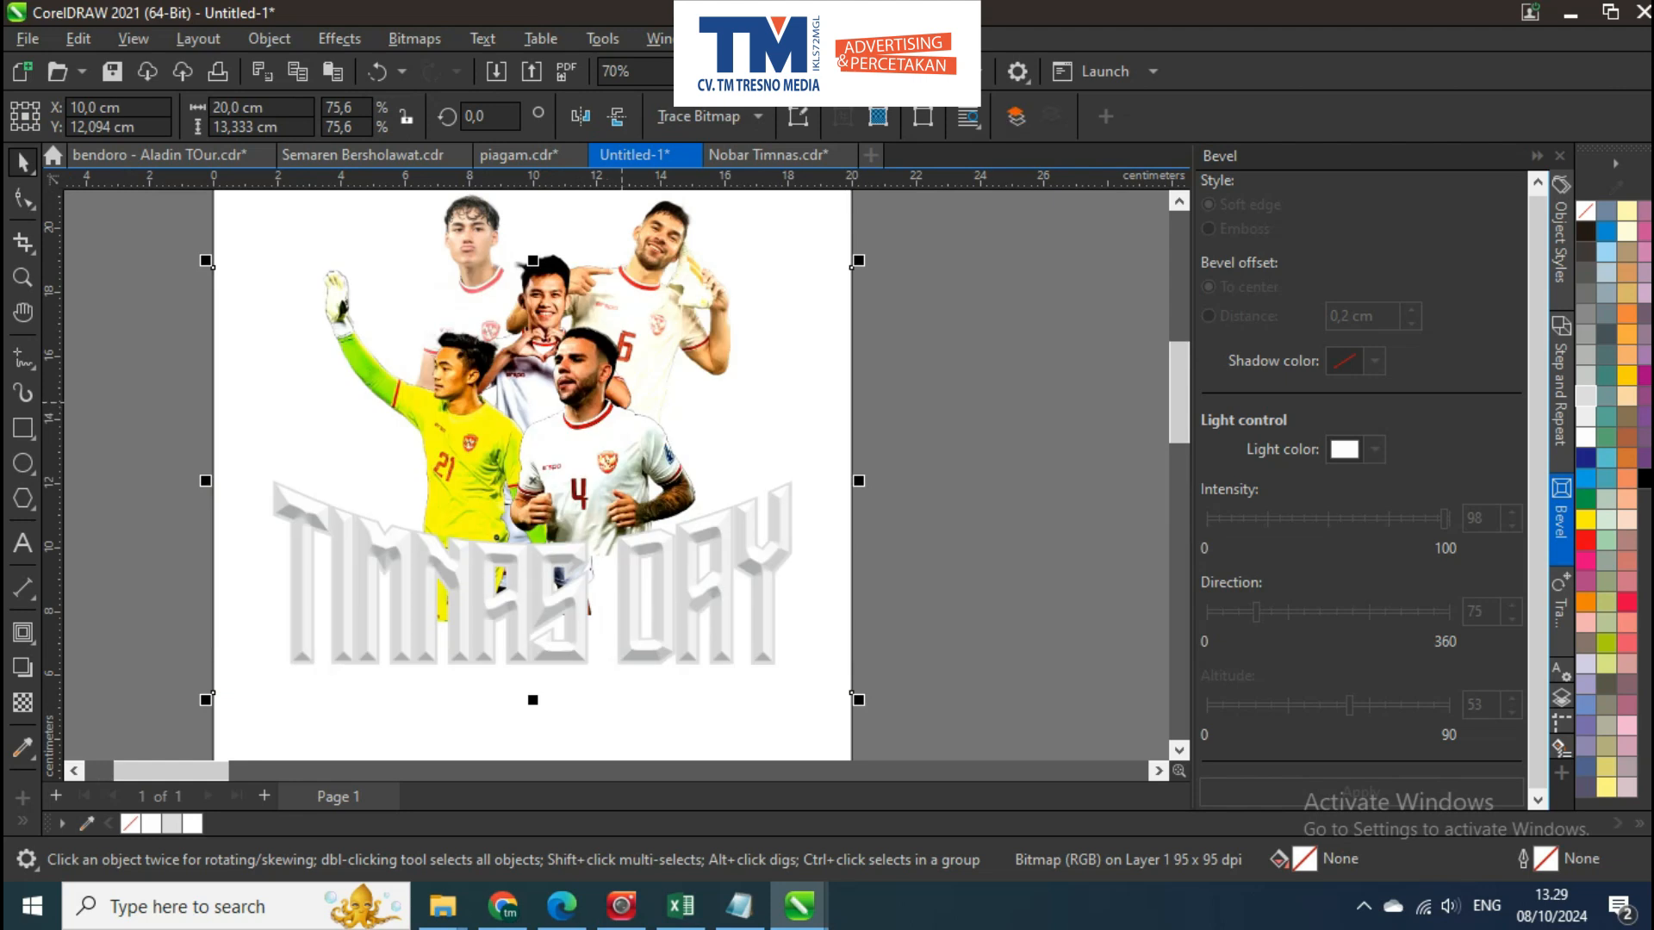
{"action": "key", "text": "ctrl+z"}
PowerClip the stadium photo inside the 20 × 25 cm poster rectangle
{"action": "scroll", "coordinate": [696, 393], "scroll_direction": "down", "scroll_amount": 2}
{"action": "left_click_drag", "start_coordinate": [696, 393], "coordinate": [694, 427]}
{"action": "key", "text": "alt+j"}
{"action": "key", "text": "w"}
{"action": "key", "text": "p"}
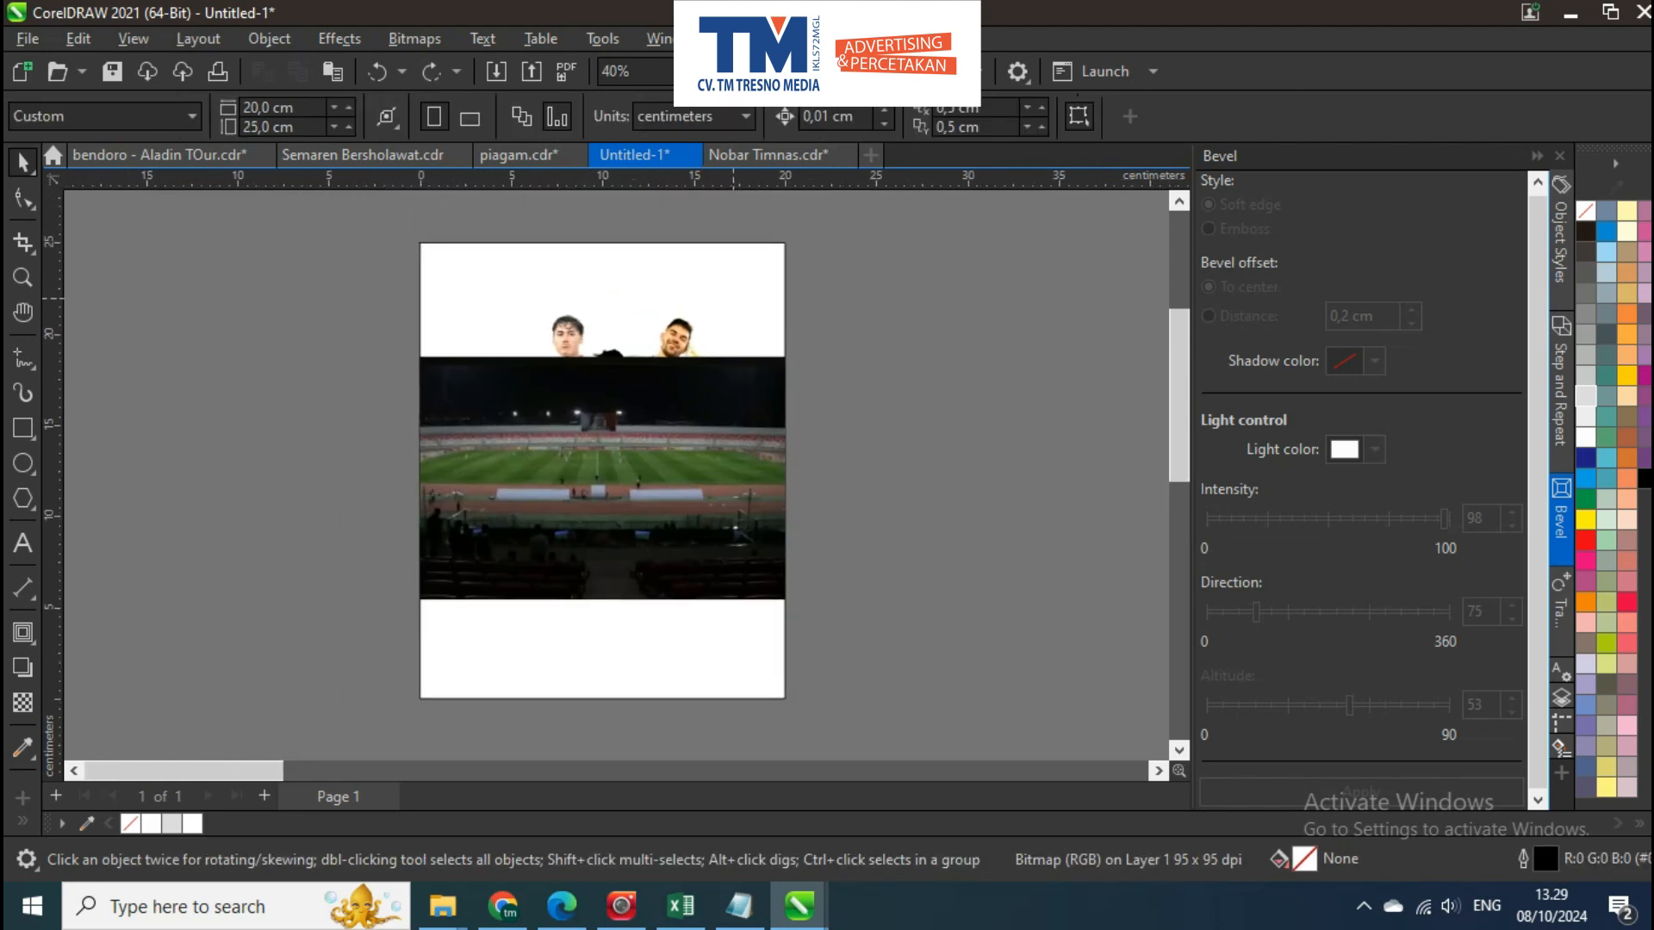
{"action": "left_click", "coordinate": [740, 319]}
{"action": "left_click", "coordinate": [924, 416]}
Apply a vertical fountain transparency to the clipped stadium photo so it fades out towards the top, and finish editing the PowerClip
{"action": "scroll", "coordinate": [782, 416], "scroll_direction": "up", "scroll_amount": 1}
{"action": "left_click", "coordinate": [741, 406]}
{"action": "left_click", "coordinate": [118, 215]}
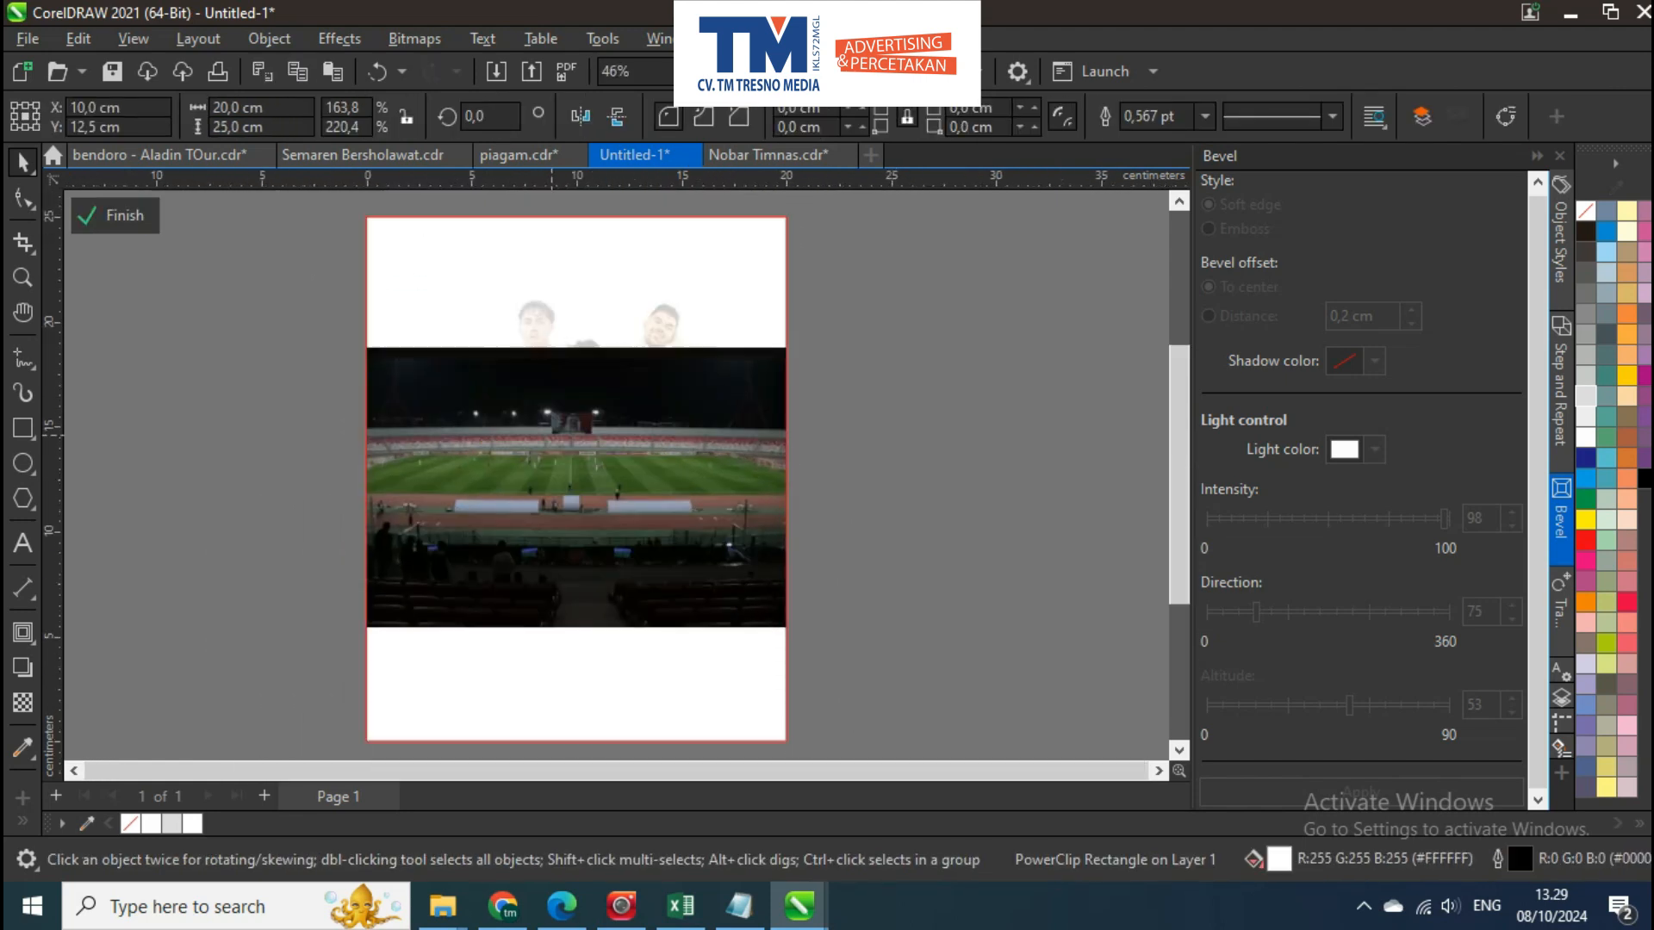
{"action": "left_click", "coordinate": [614, 614]}
{"action": "left_click", "coordinate": [22, 702]}
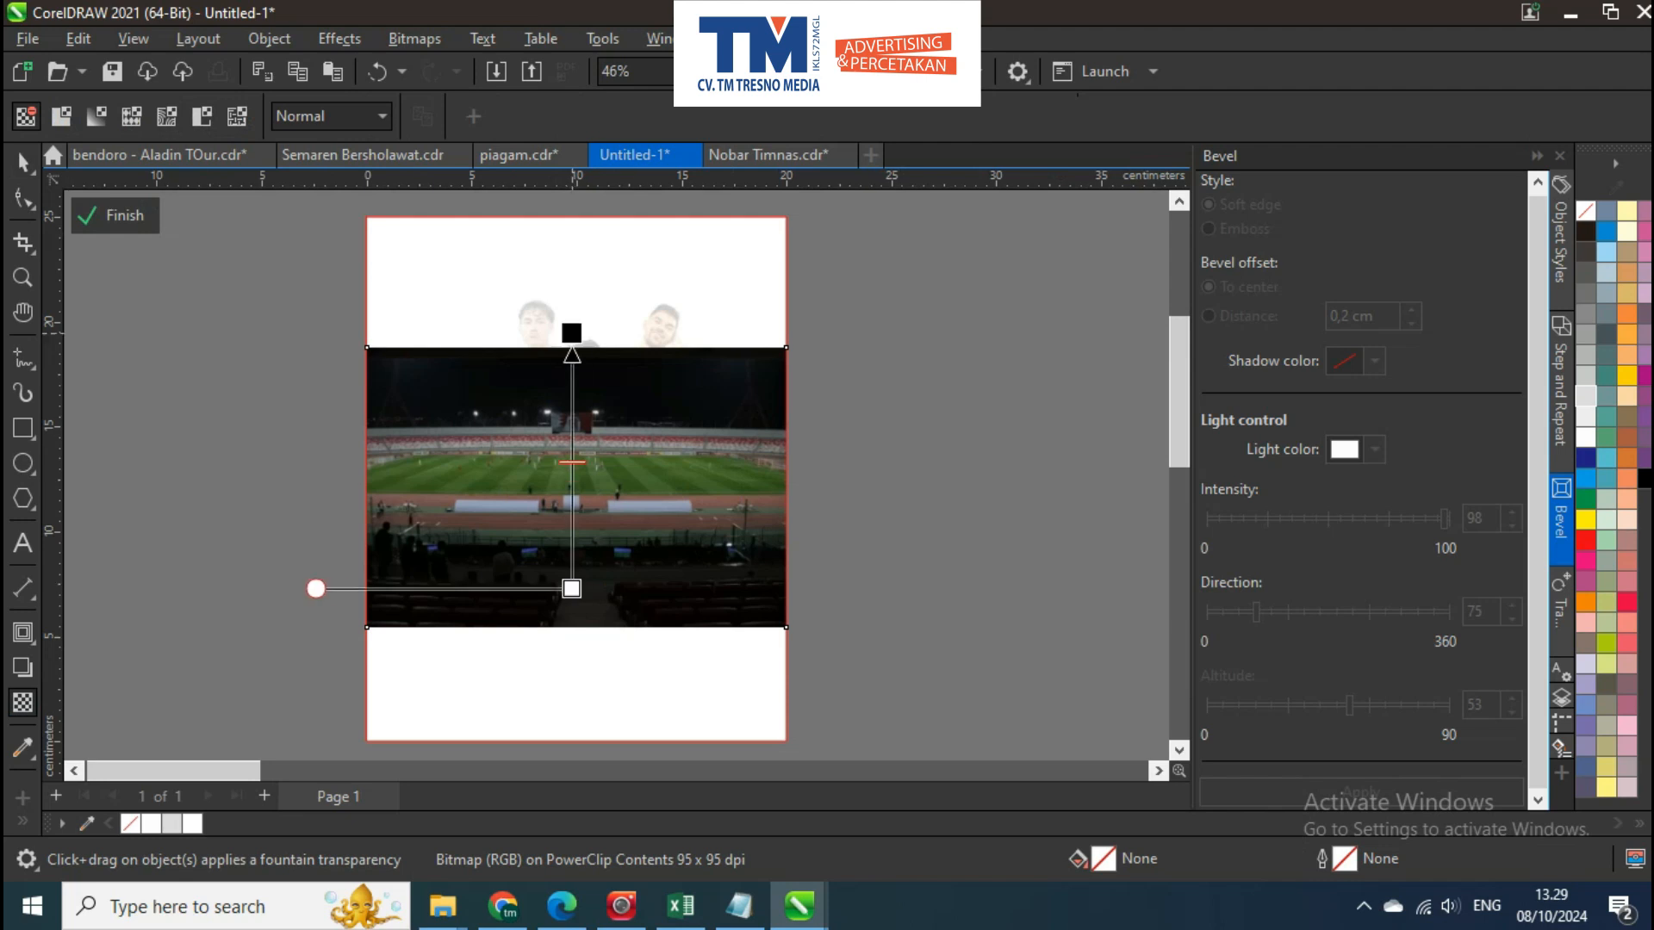
{"action": "left_click_drag", "start_coordinate": [572, 588], "coordinate": [572, 360]}
{"action": "left_click", "coordinate": [22, 162]}
{"action": "left_click", "coordinate": [115, 215]}
Examine how the faded stadium background blends behind the players and the title
{"action": "left_click", "coordinate": [853, 489]}
{"action": "left_click_drag", "start_coordinate": [854, 489], "coordinate": [943, 530]}
{"action": "scroll", "coordinate": [932, 441], "scroll_direction": "up", "scroll_amount": 1}
{"action": "left_click", "coordinate": [819, 446]}
{"action": "scroll", "coordinate": [820, 445], "scroll_direction": "down", "scroll_amount": 1}
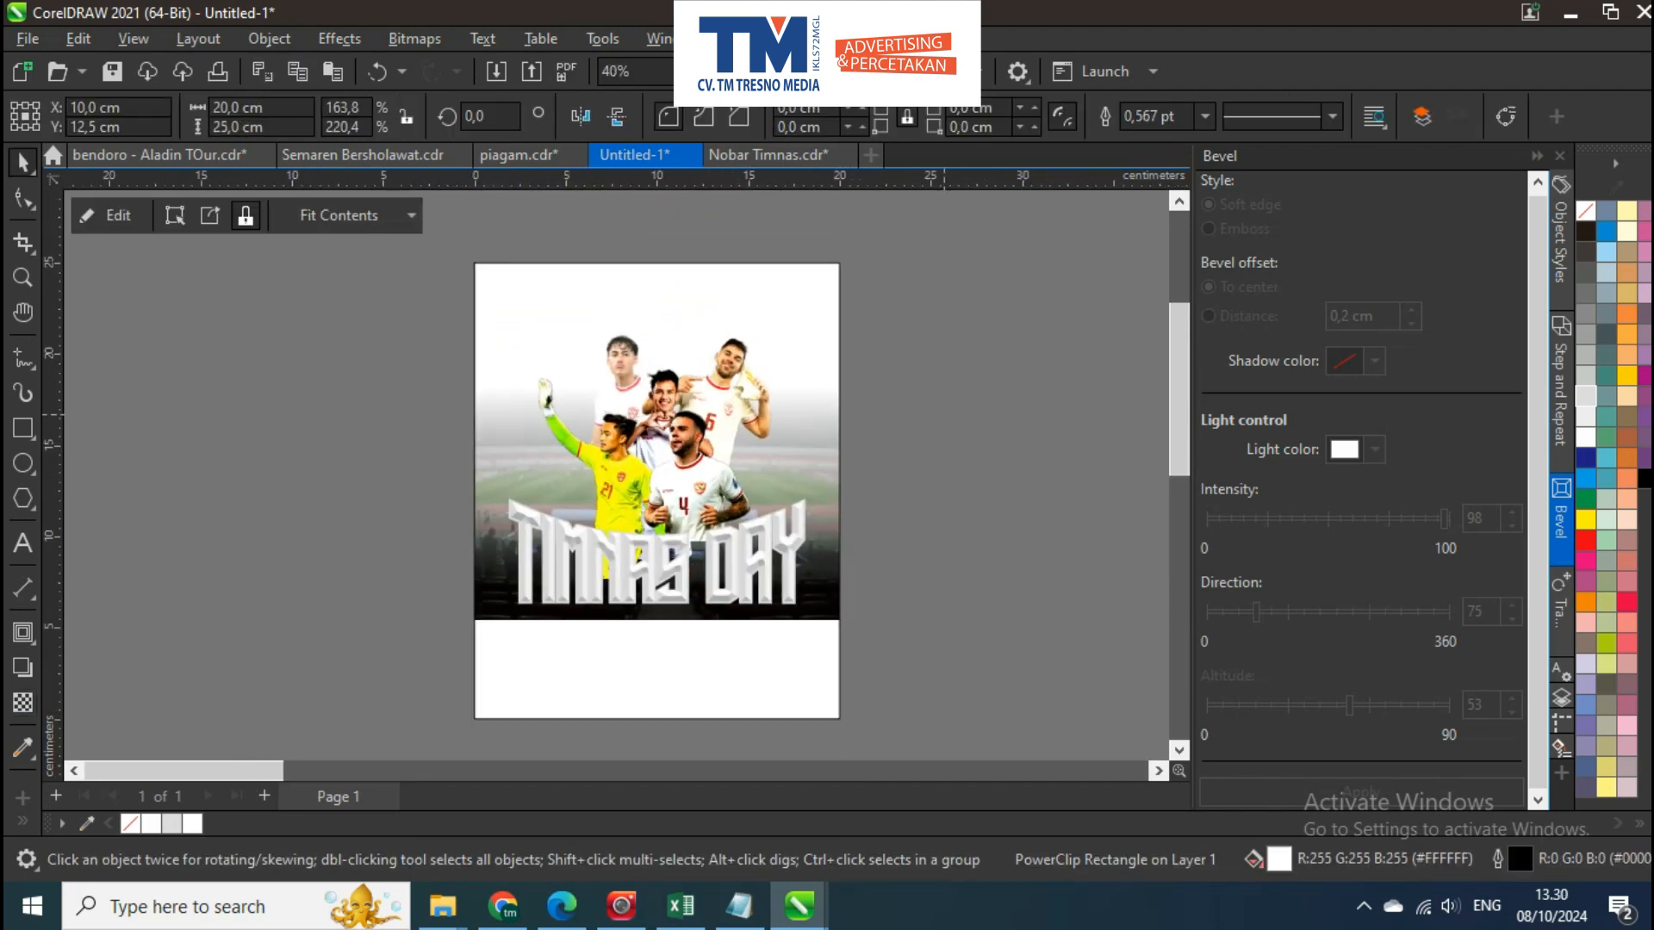
{"action": "left_click", "coordinate": [870, 469]}
{"action": "left_click_drag", "start_coordinate": [765, 474], "coordinate": [735, 414]}
{"action": "scroll", "coordinate": [743, 437], "scroll_direction": "up", "scroll_amount": 1}
Inside the poster's PowerClip, draw a rectangle about 25.2 × 14.1 cm over the photo's lower half, with white fill and no outline
{"action": "double_click", "coordinate": [743, 437]}
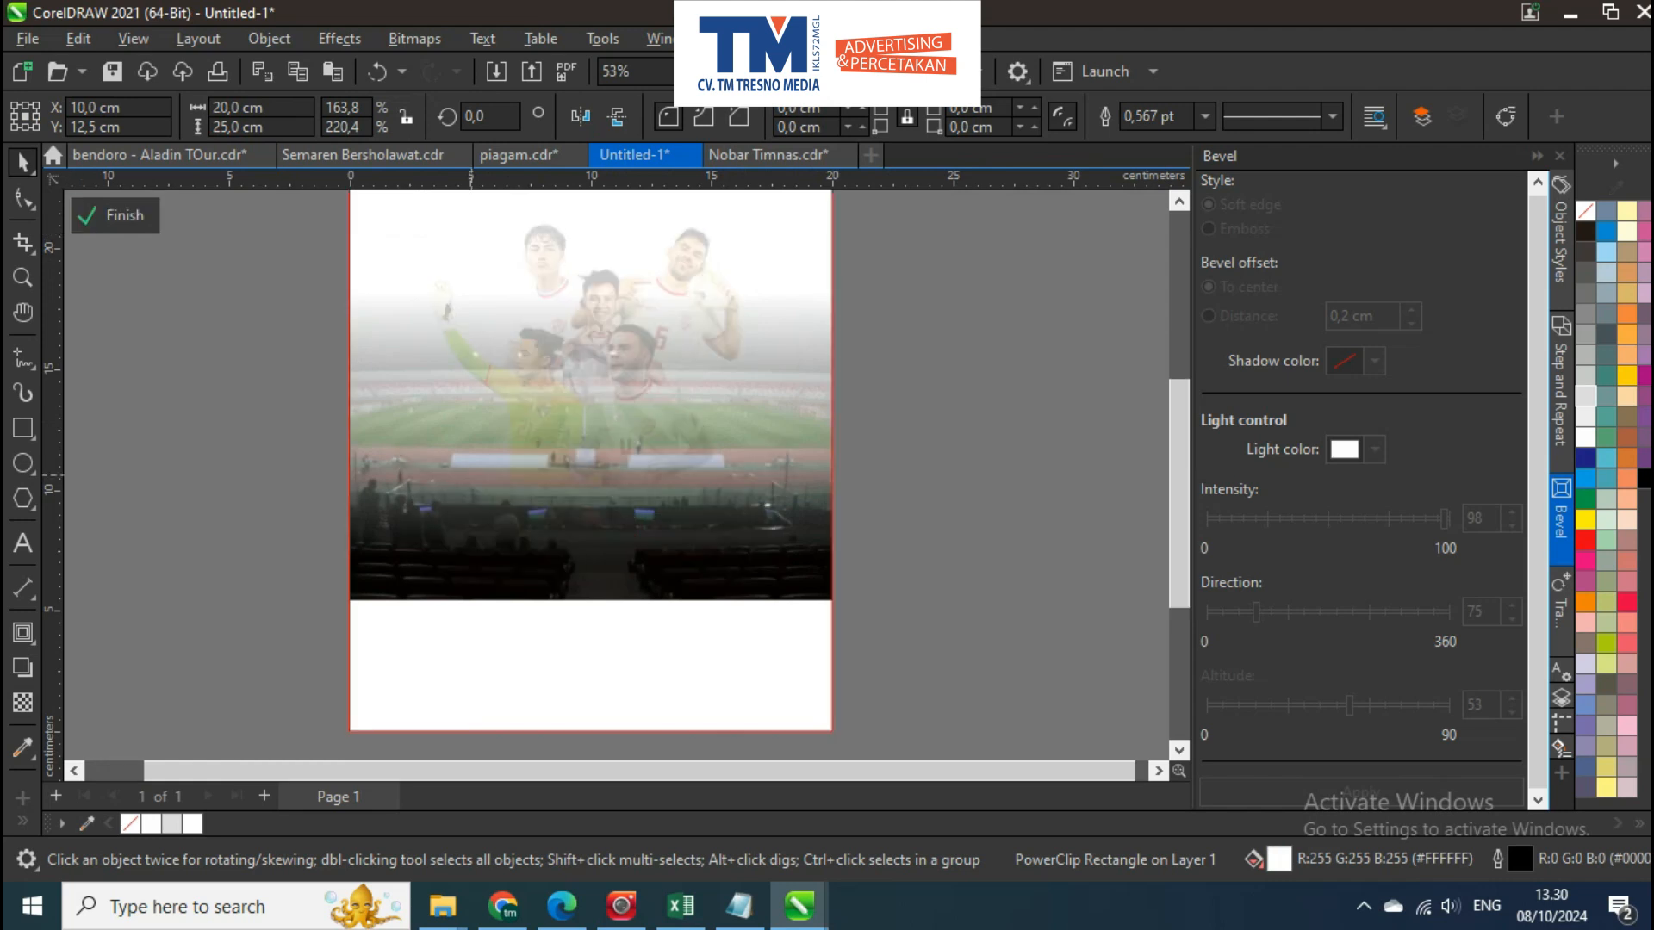
{"action": "left_click", "coordinate": [690, 513]}
{"action": "scroll", "coordinate": [591, 517], "scroll_direction": "down", "scroll_amount": 1}
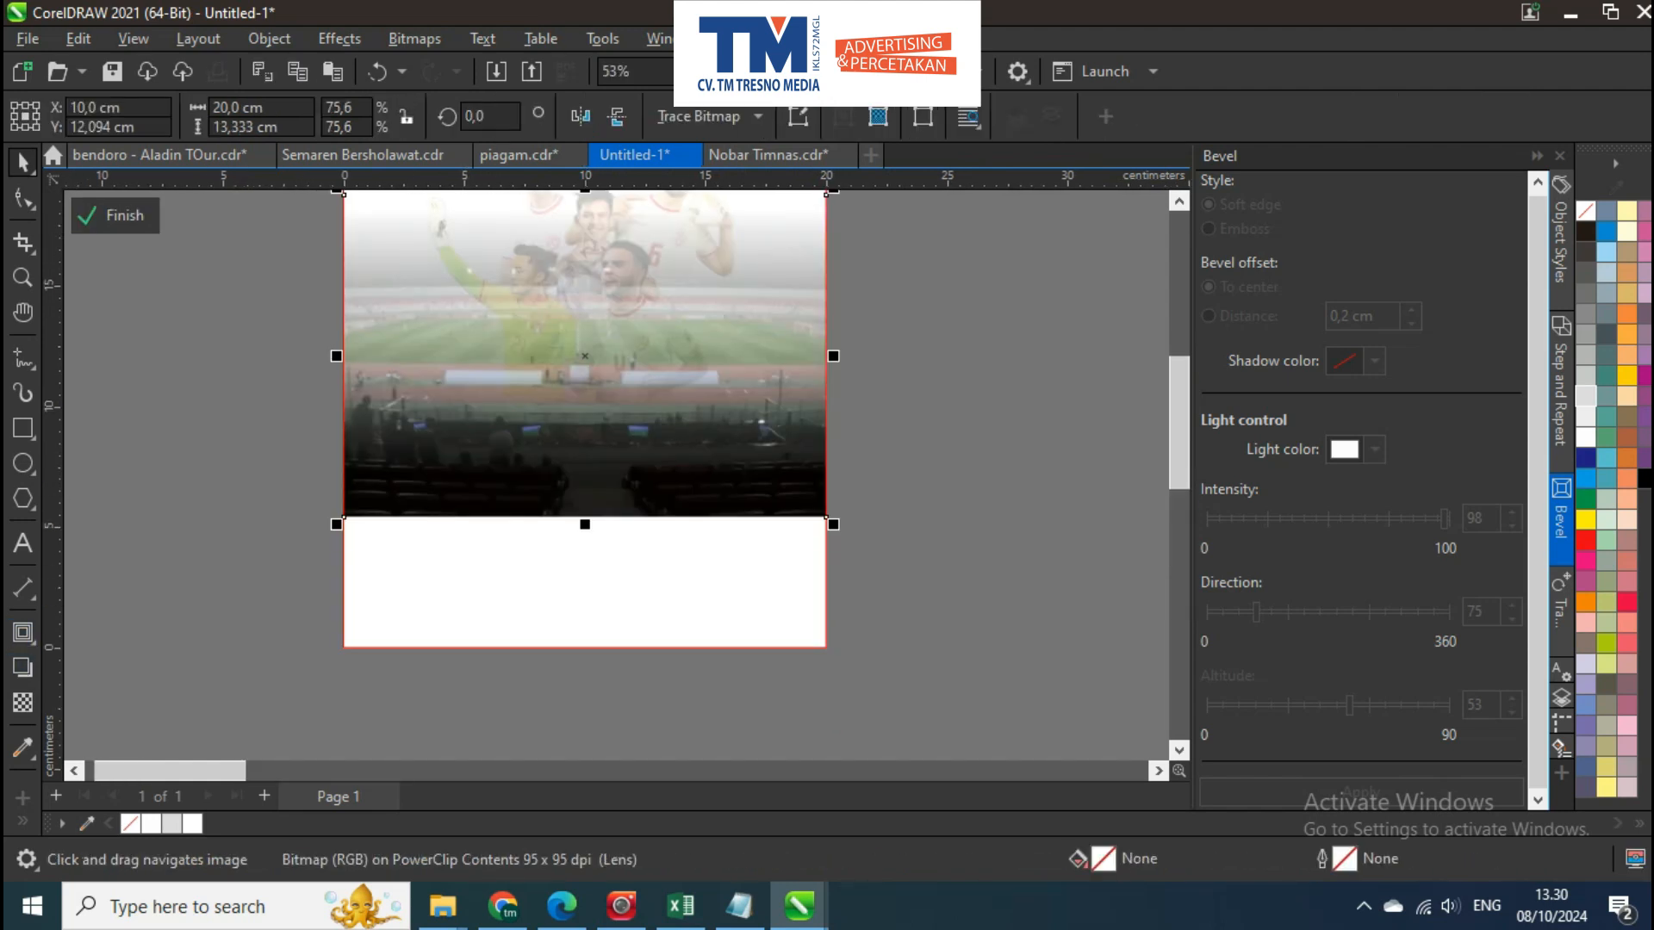
{"action": "key", "text": "F6"}
{"action": "left_click_drag", "start_coordinate": [294, 695], "coordinate": [903, 356]}
{"action": "key", "text": "space"}
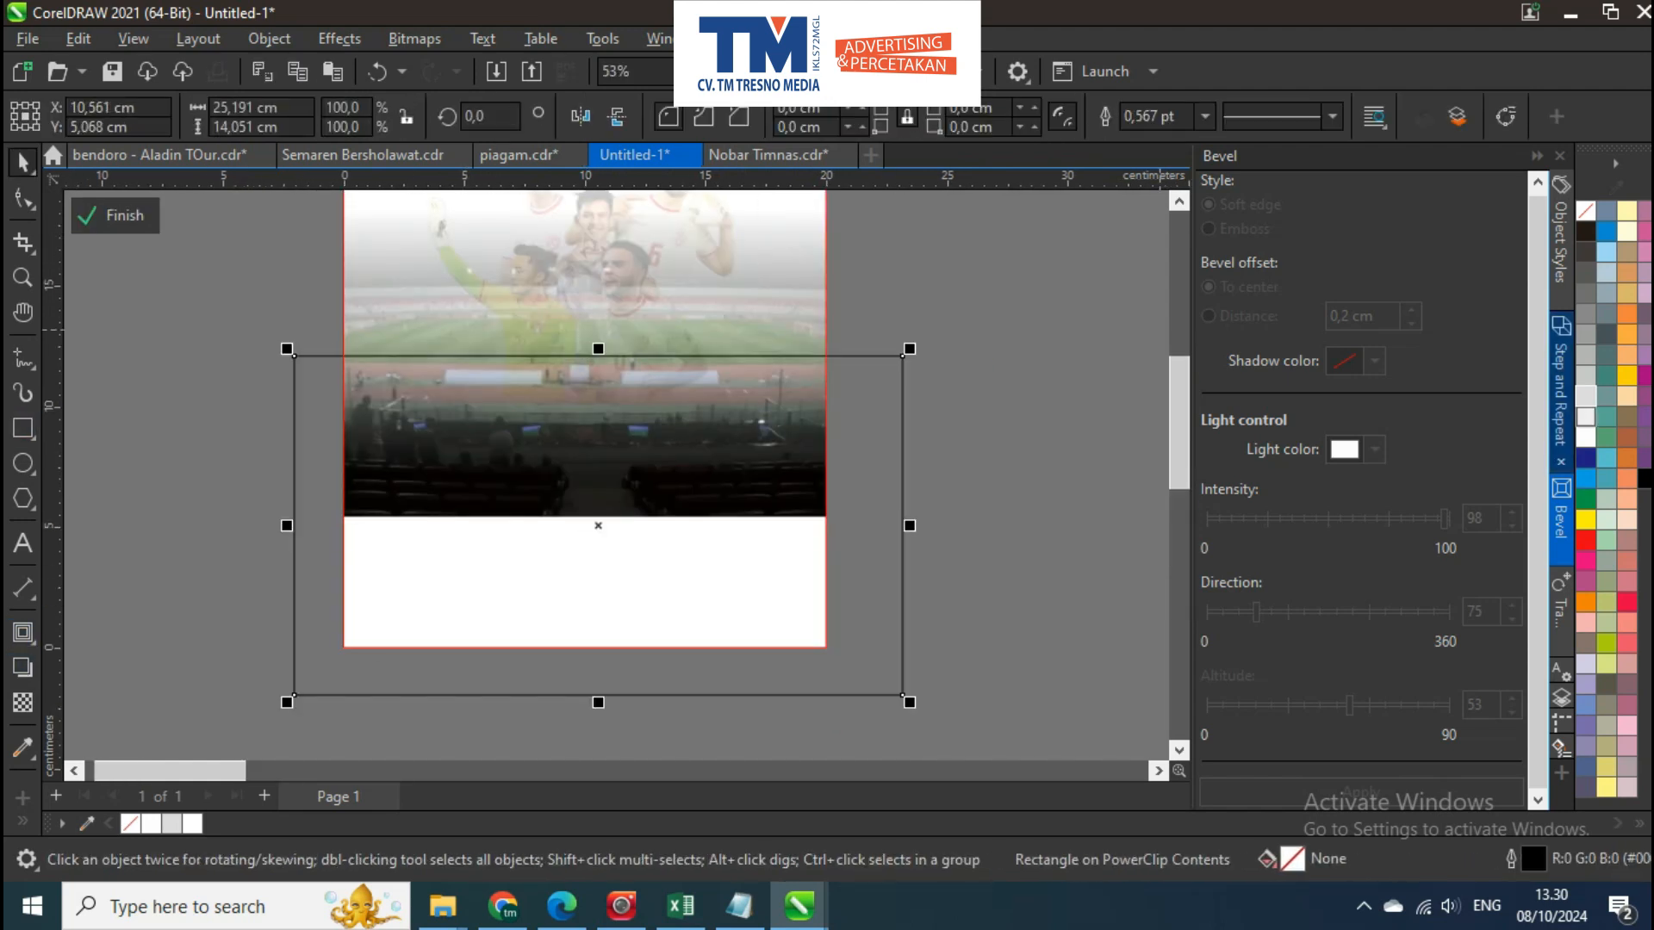
{"action": "left_click", "coordinate": [1585, 437]}
{"action": "right_click", "coordinate": [1586, 211]}
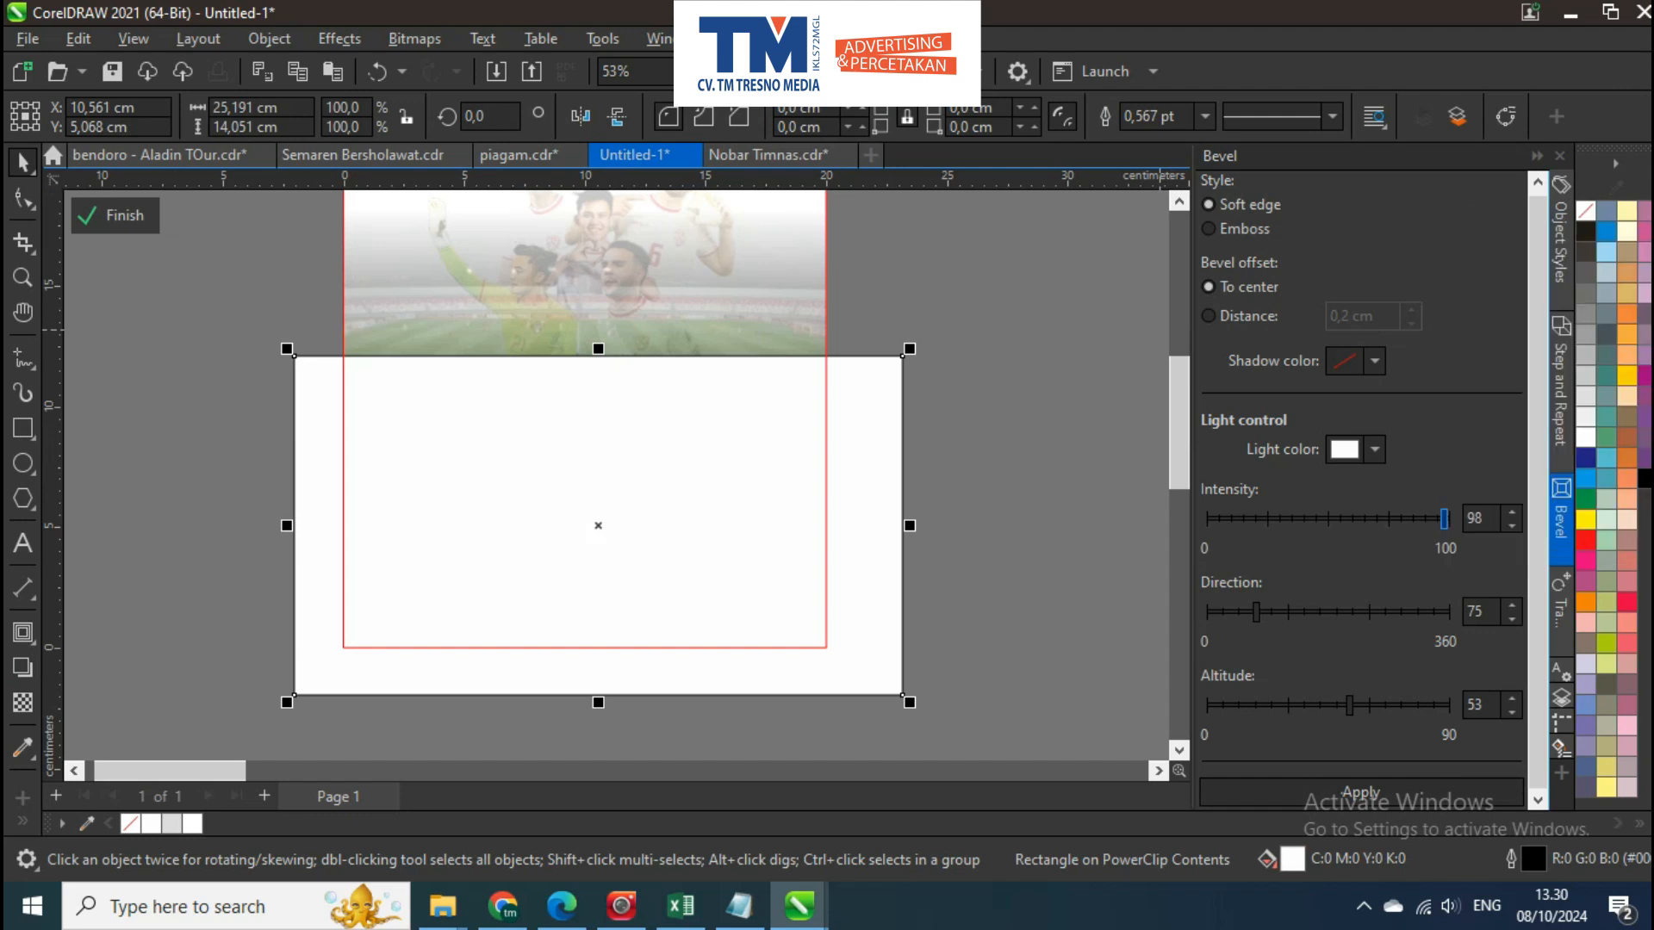
Fade the white rectangle's upper part with a vertical fountain transparency and stretch it upward to about 16.2 cm high
{"action": "left_click_drag", "start_coordinate": [627, 621], "coordinate": [627, 495]}
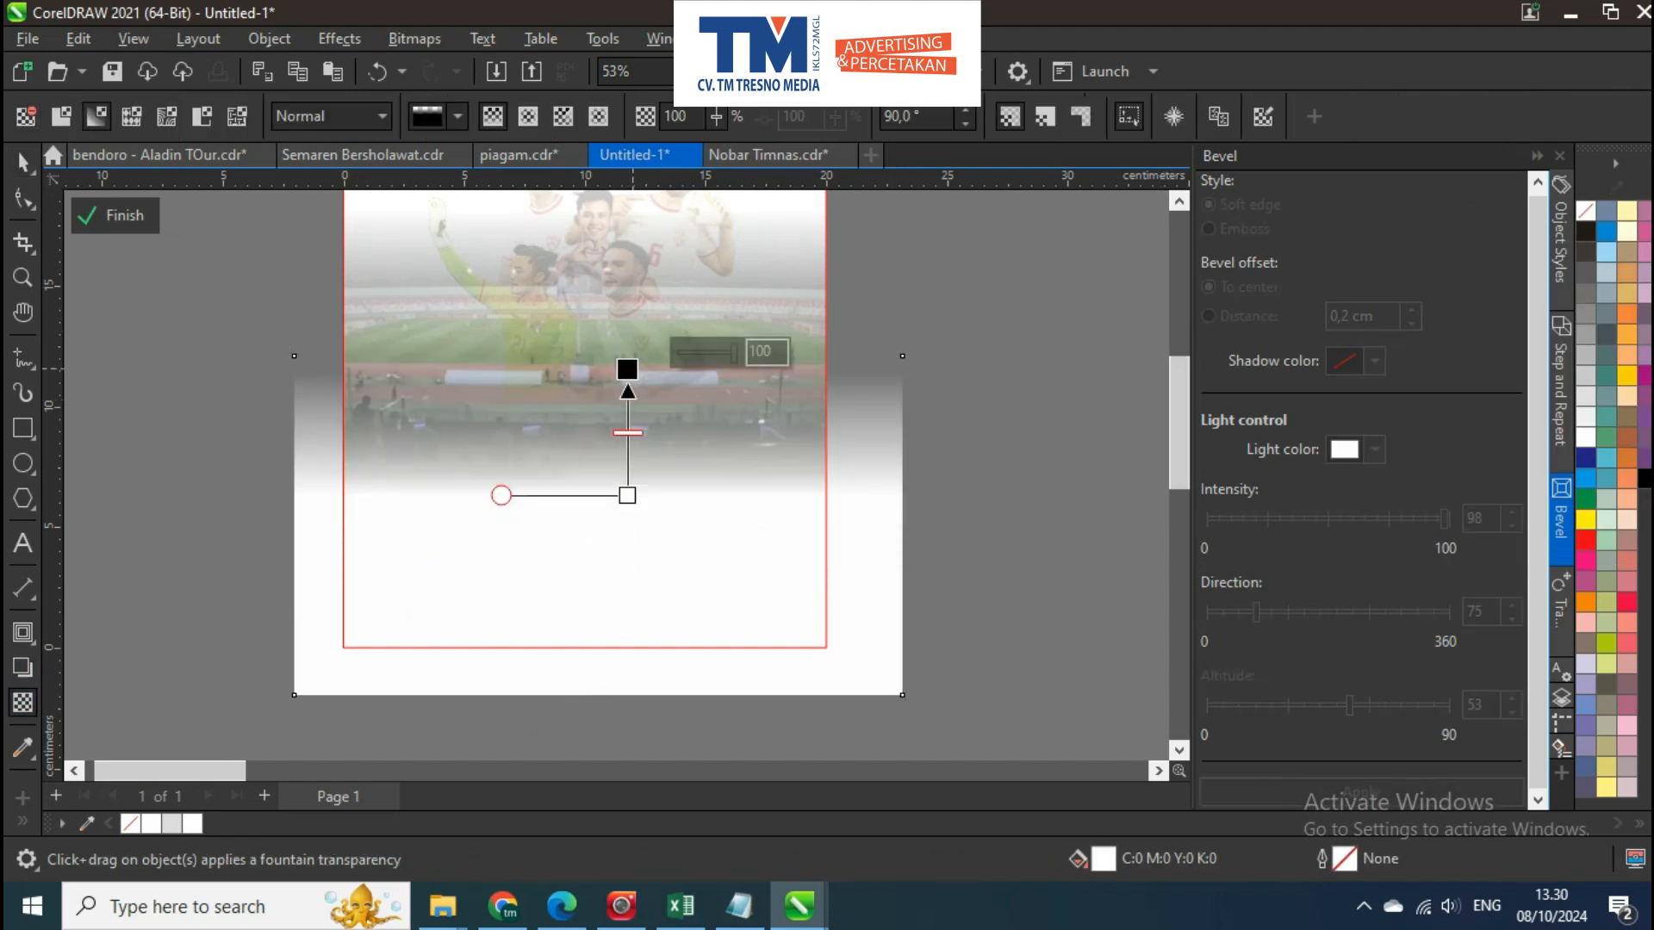
{"action": "left_click_drag", "start_coordinate": [627, 323], "coordinate": [595, 298]}
{"action": "key", "text": "space"}
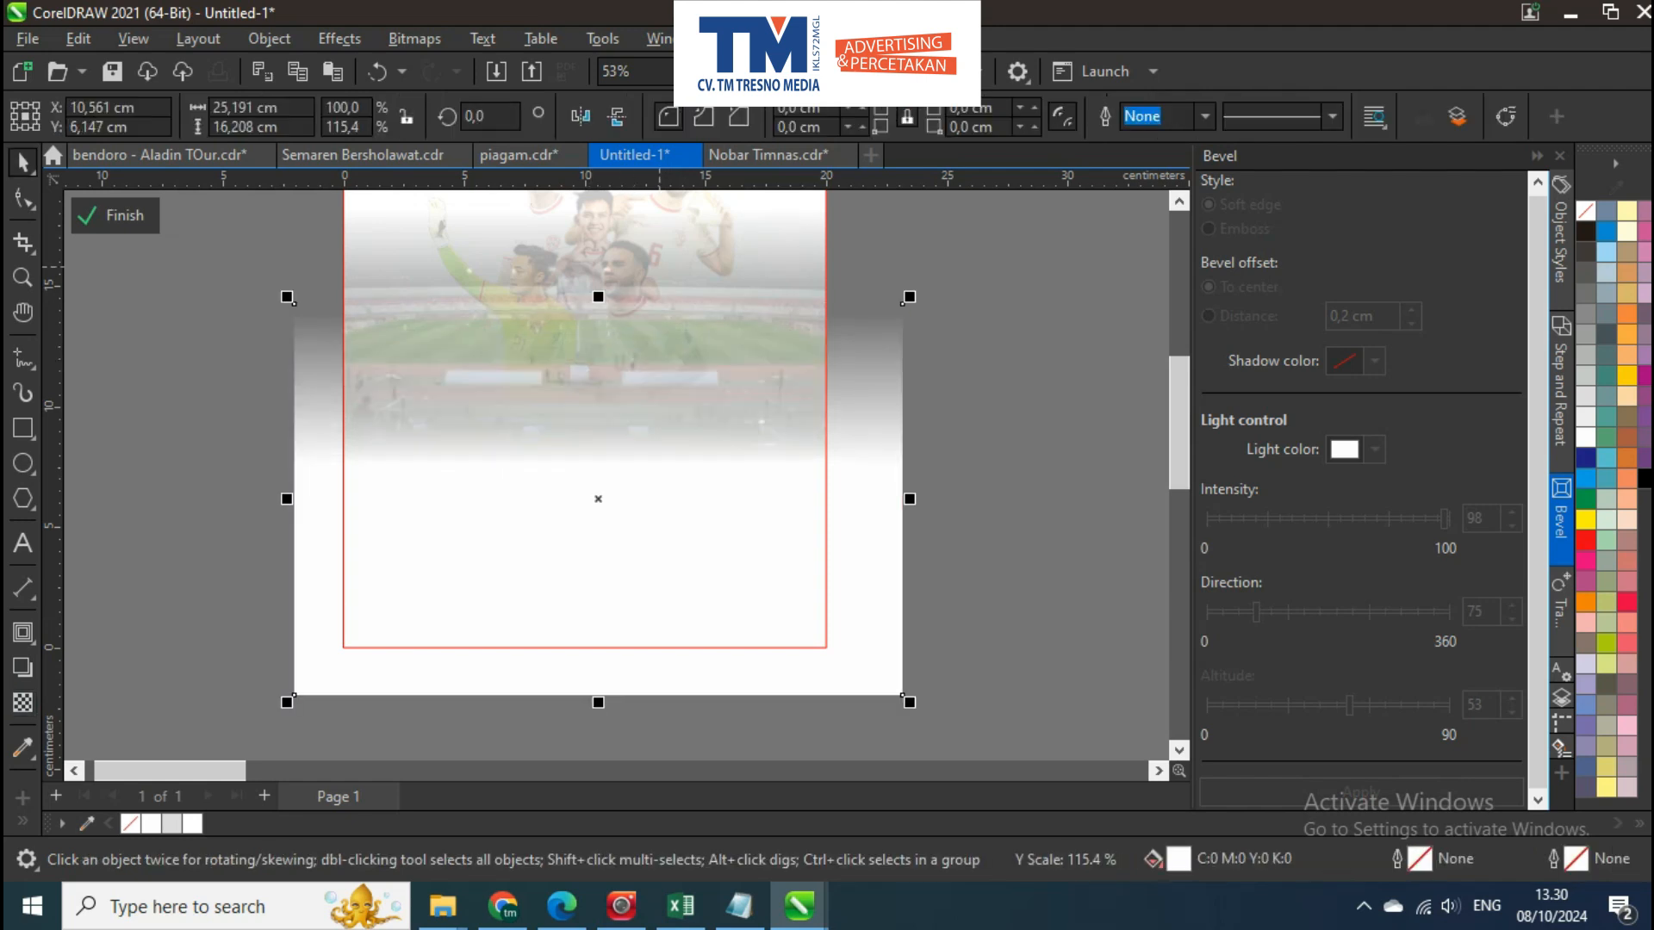
Centre the white fade rectangle horizontally on the stadium photo and finish editing the PowerClip
{"action": "left_click", "coordinate": [600, 263], "text": "shift"}
{"action": "key", "text": "c"}
{"action": "left_click", "coordinate": [967, 383], "text": "ctrl"}
Look over the spare design elements stored off the page beside the poster
{"action": "scroll", "coordinate": [967, 383], "scroll_direction": "down", "scroll_amount": 1}
{"action": "left_click_drag", "start_coordinate": [967, 383], "coordinate": [758, 388]}
{"action": "scroll", "coordinate": [913, 404], "scroll_direction": "down", "scroll_amount": 1}
{"action": "scroll", "coordinate": [758, 388], "scroll_direction": "up", "scroll_amount": 1}
{"action": "scroll", "coordinate": [541, 422], "scroll_direction": "down", "scroll_amount": 1}
{"action": "left_click_drag", "start_coordinate": [652, 395], "coordinate": [512, 398]}
{"action": "scroll", "coordinate": [543, 420], "scroll_direction": "up", "scroll_amount": 1}
{"action": "scroll", "coordinate": [552, 431], "scroll_direction": "down", "scroll_amount": 3}
{"action": "scroll", "coordinate": [517, 398], "scroll_direction": "down", "scroll_amount": 1}
{"action": "scroll", "coordinate": [775, 432], "scroll_direction": "down", "scroll_amount": 1}
{"action": "left_click_drag", "start_coordinate": [933, 410], "coordinate": [654, 395]}
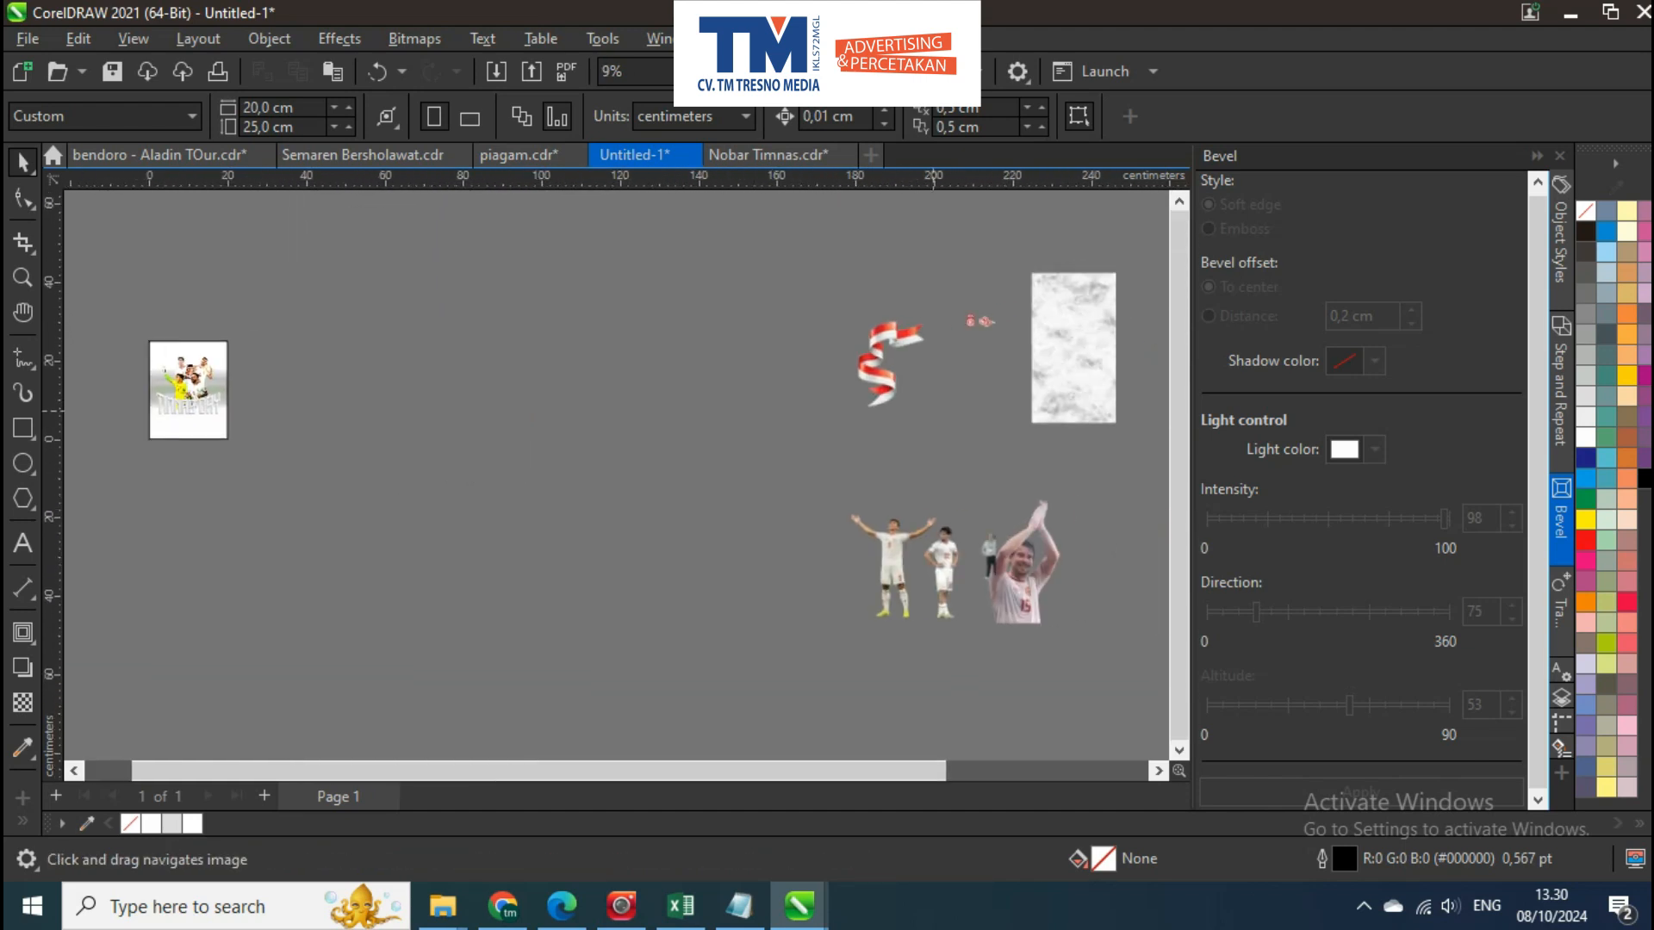
Bring the red-and-white ribbon from the off-page elements to the poster's upper right corner at about 15.8 × 22.1 cm
{"action": "scroll", "coordinate": [892, 362], "scroll_direction": "down", "scroll_amount": 1}
{"action": "left_click_drag", "start_coordinate": [891, 362], "coordinate": [789, 311]}
{"action": "scroll", "coordinate": [300, 356], "scroll_direction": "up", "scroll_amount": 4}
{"action": "scroll", "coordinate": [300, 357], "scroll_direction": "up", "scroll_amount": 2}
{"action": "scroll", "coordinate": [497, 277], "scroll_direction": "up", "scroll_amount": 2}
{"action": "scroll", "coordinate": [432, 290], "scroll_direction": "down", "scroll_amount": 2}
{"action": "left_click_drag", "start_coordinate": [984, 246], "coordinate": [945, 299]}
{"action": "scroll", "coordinate": [823, 374], "scroll_direction": "up", "scroll_amount": 2}
{"action": "left_click_drag", "start_coordinate": [803, 373], "coordinate": [887, 341]}
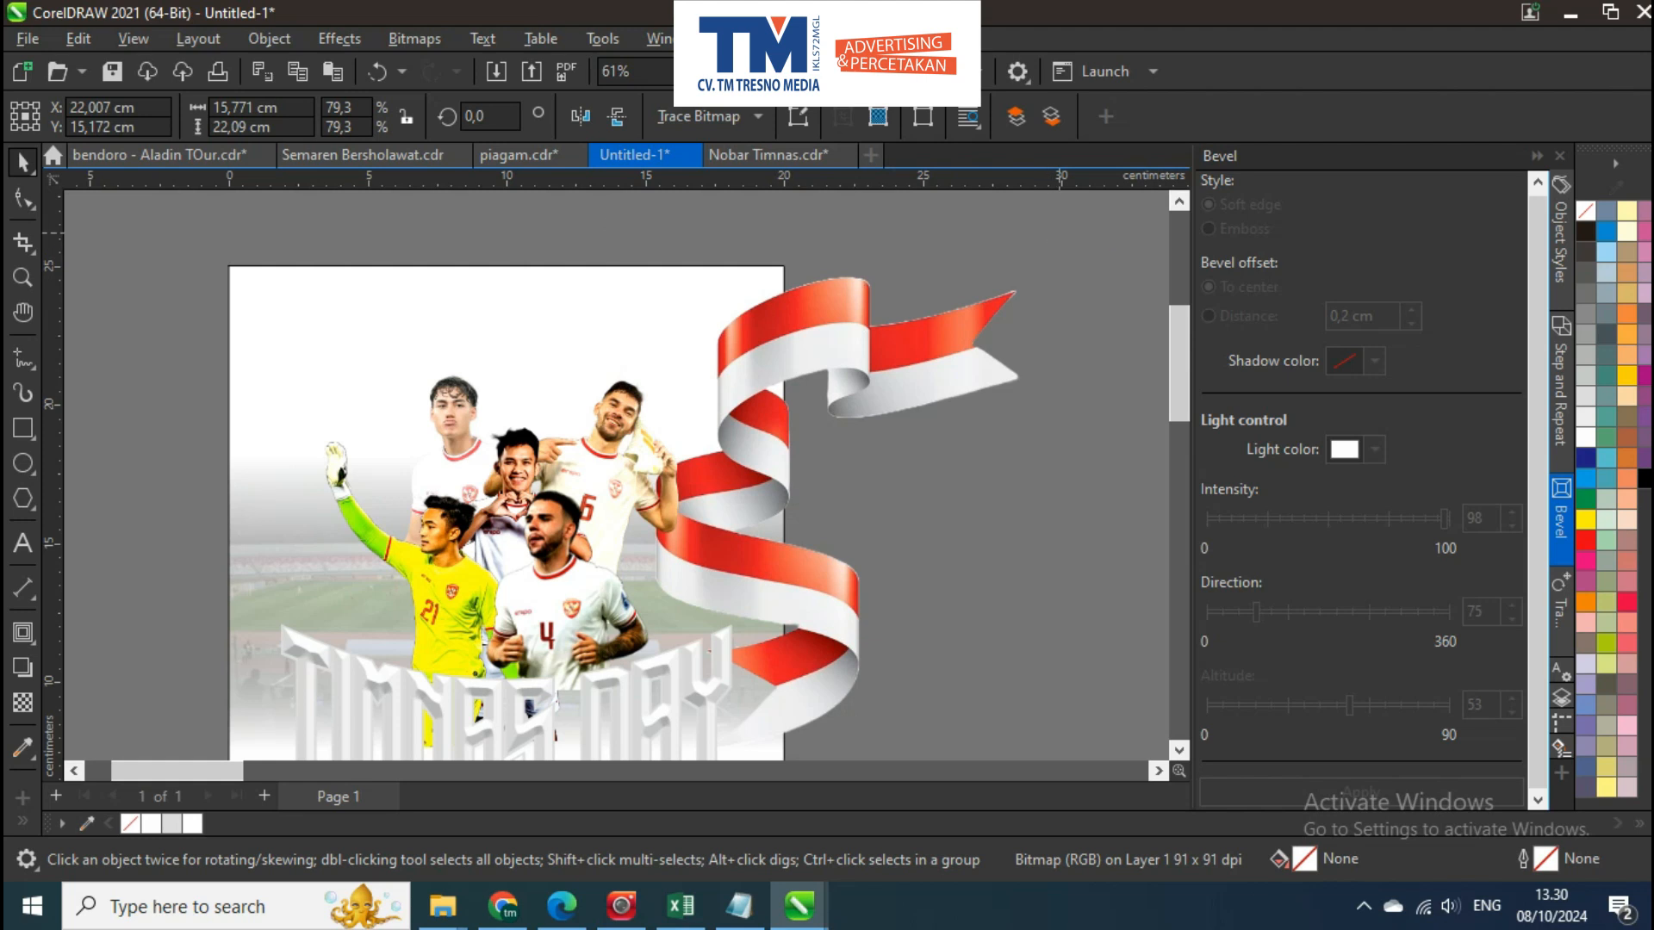
Scale the ribbon down to about 14.1 × 19.8 cm and set it beside the poster's right edge
{"action": "left_click_drag", "start_coordinate": [1060, 233], "coordinate": [1035, 265]}
{"action": "scroll", "coordinate": [654, 395], "scroll_direction": "down", "scroll_amount": 3}
{"action": "left_click_drag", "start_coordinate": [773, 389], "coordinate": [870, 375]}
{"action": "scroll", "coordinate": [883, 375], "scroll_direction": "down", "scroll_amount": 2}
PowerClip the off-page grey cloudy texture inside the poster rectangle, covering the whole background
{"action": "scroll", "coordinate": [470, 368], "scroll_direction": "down", "scroll_amount": 2}
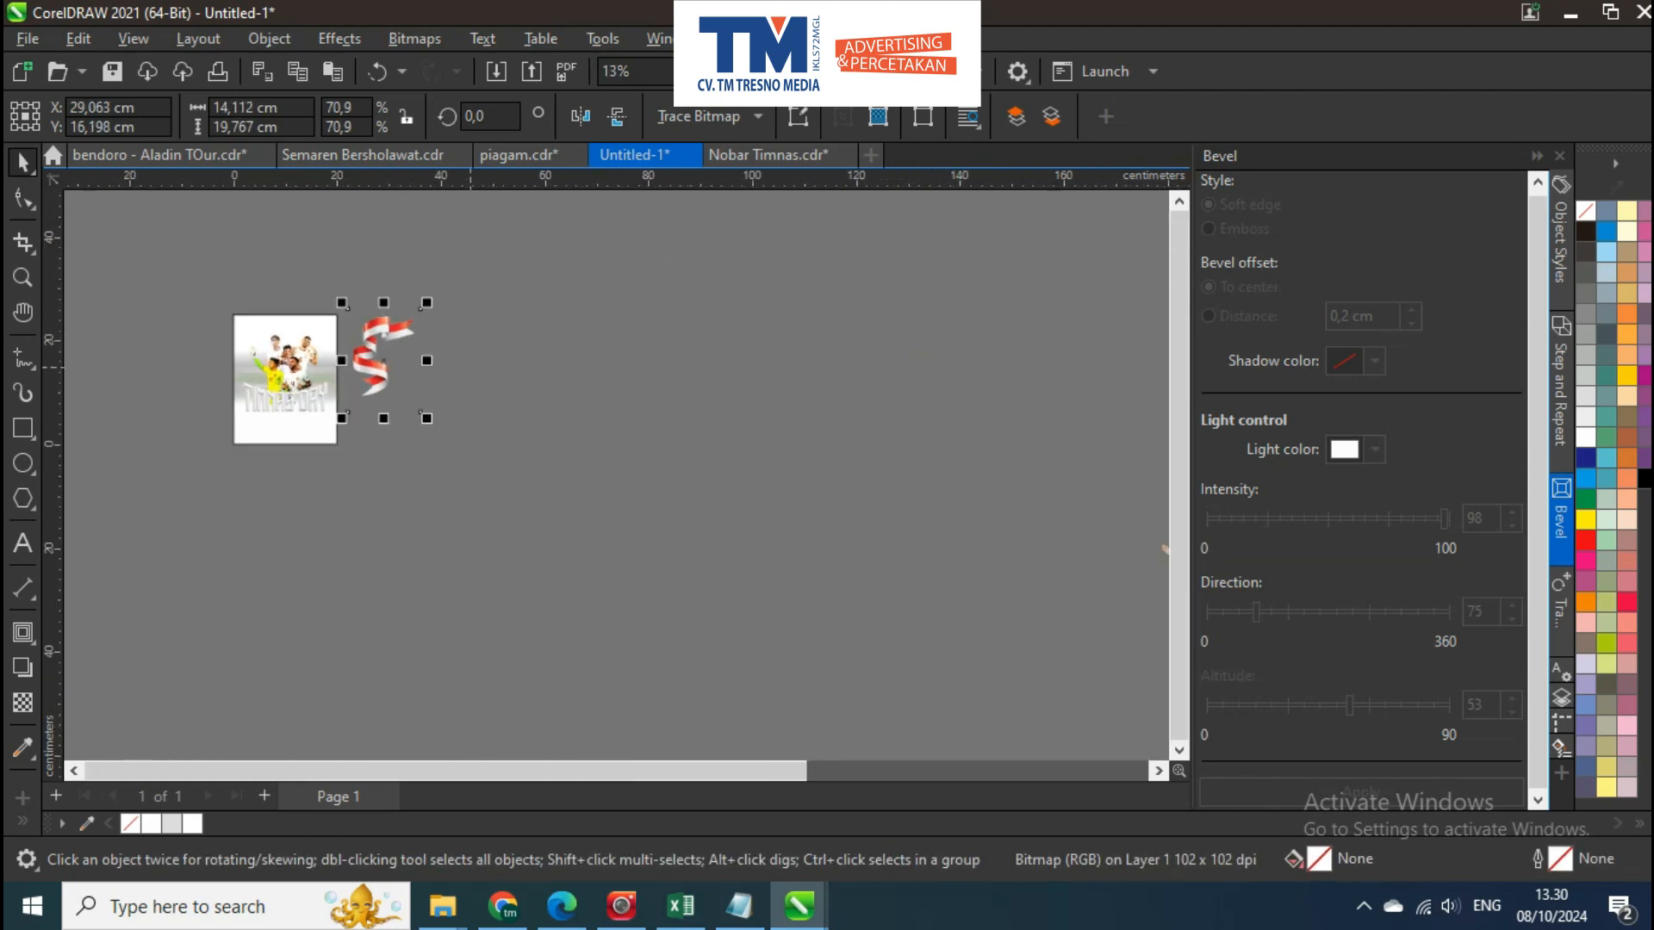
{"action": "left_click_drag", "start_coordinate": [470, 368], "coordinate": [285, 396]}
{"action": "scroll", "coordinate": [285, 395], "scroll_direction": "down", "scroll_amount": 2}
{"action": "left_click", "coordinate": [937, 373]}
{"action": "left_click_drag", "start_coordinate": [134, 392], "coordinate": [486, 382]}
{"action": "scroll", "coordinate": [487, 382], "scroll_direction": "up", "scroll_amount": 5}
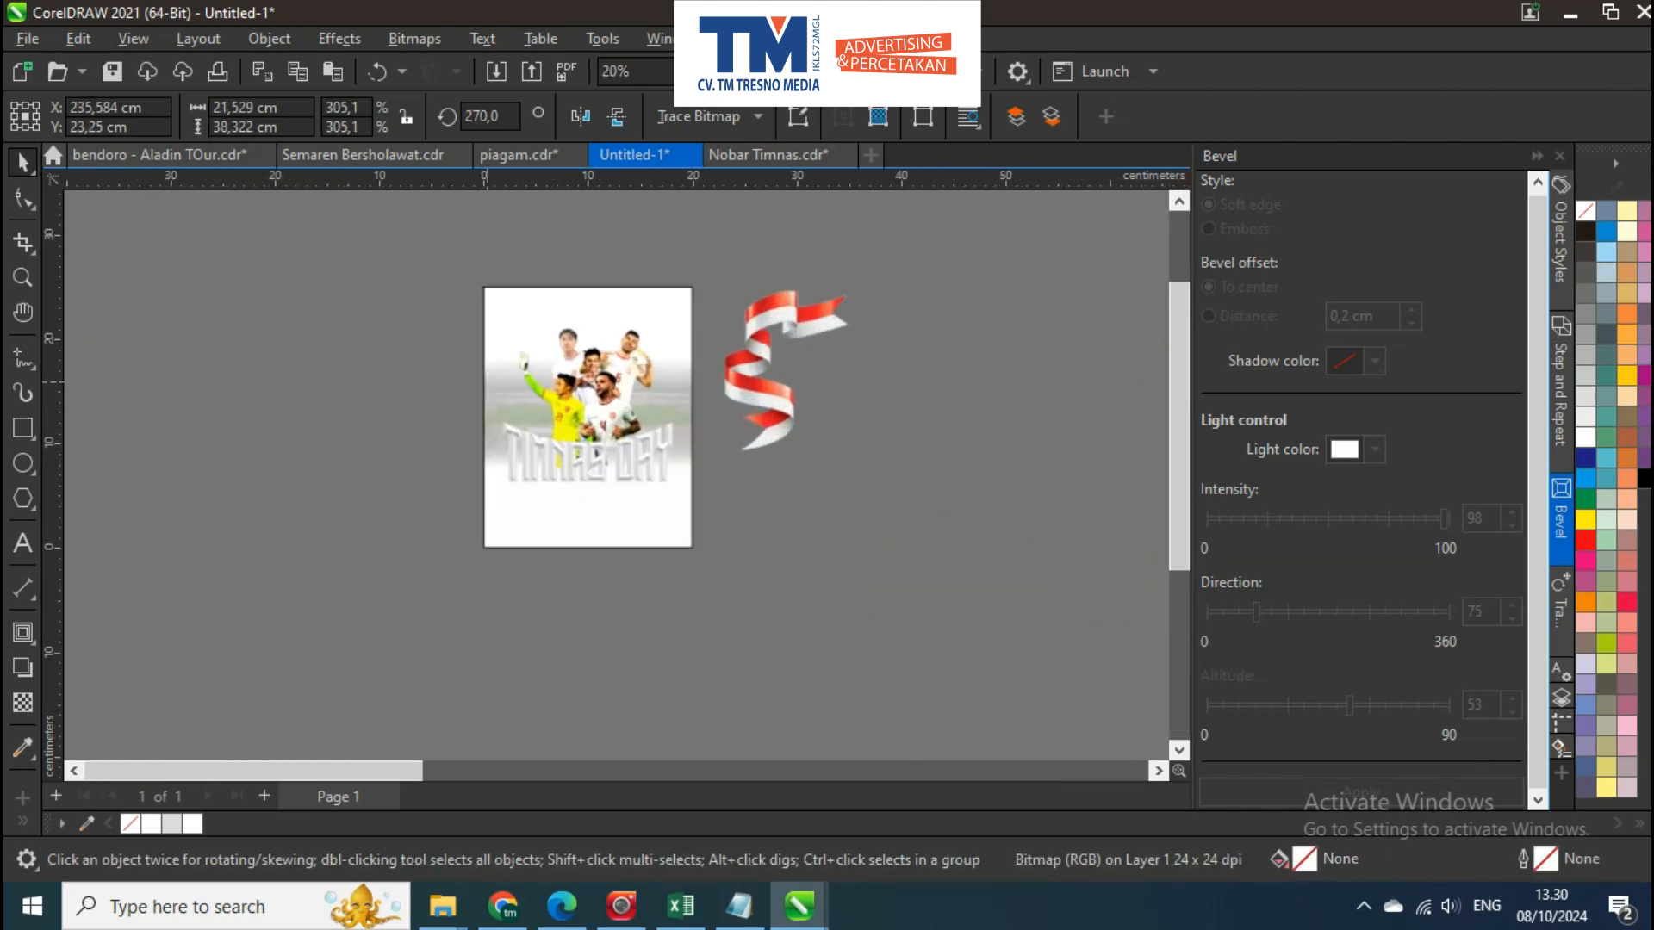
{"action": "scroll", "coordinate": [487, 381], "scroll_direction": "up", "scroll_amount": 1}
{"action": "left_click", "coordinate": [506, 332]}
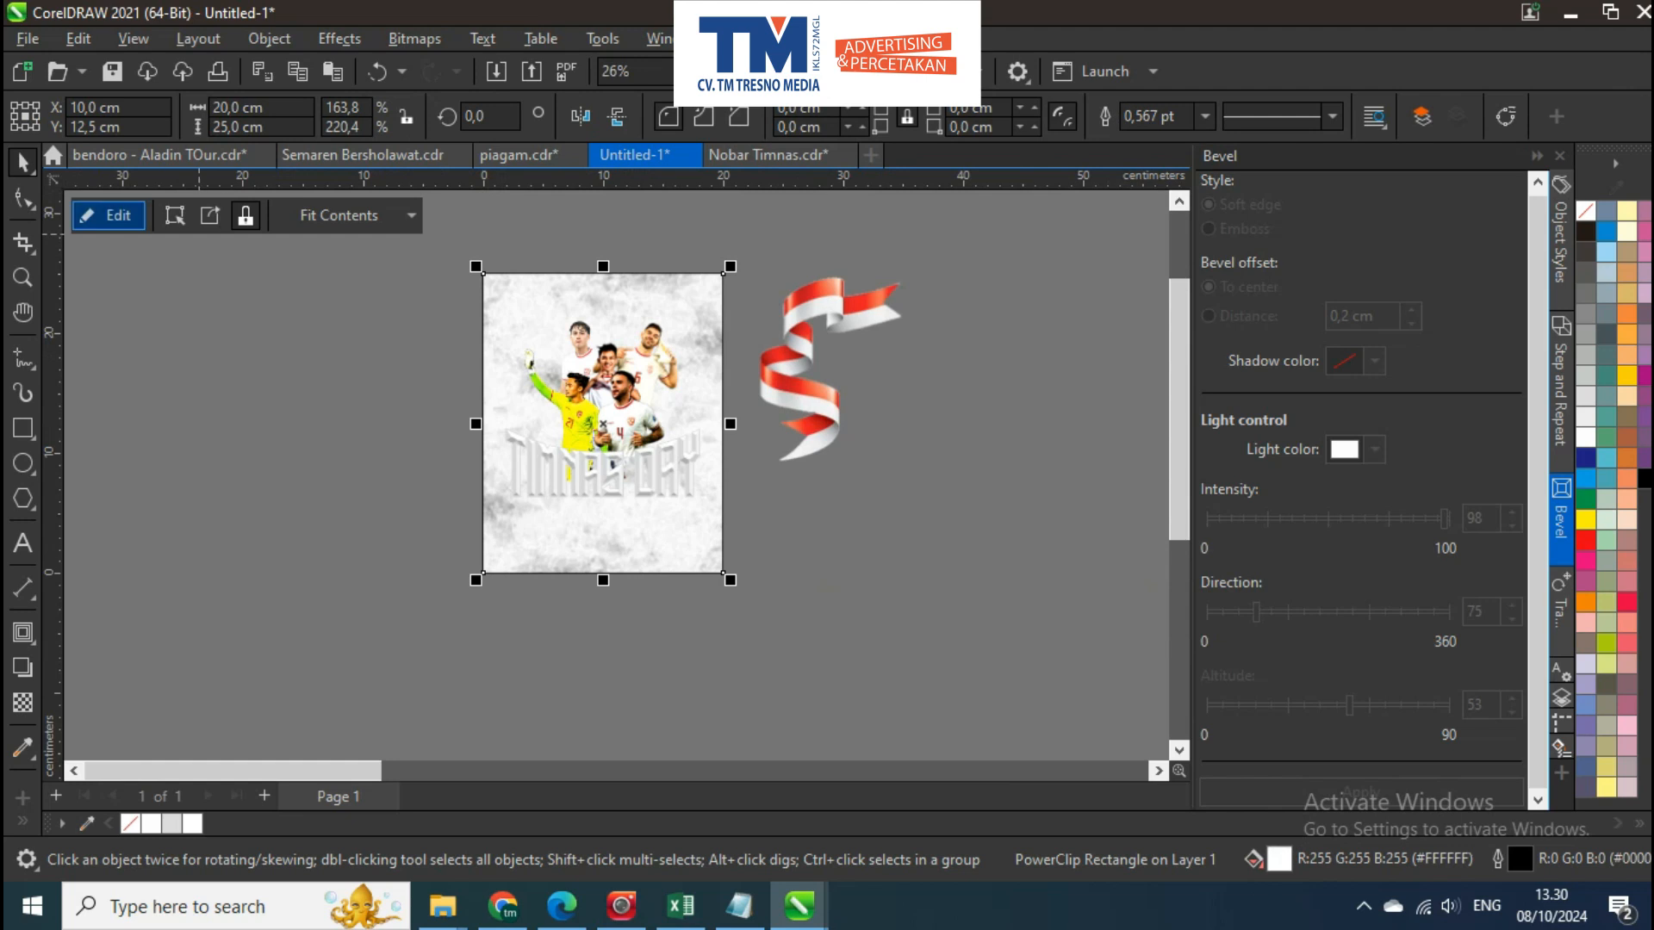
Edit the PowerClip contents to set the cloudy texture's transparency merge mode to Multiply, and finish editing
{"action": "left_click", "coordinate": [108, 215]}
{"action": "left_click", "coordinate": [702, 629]}
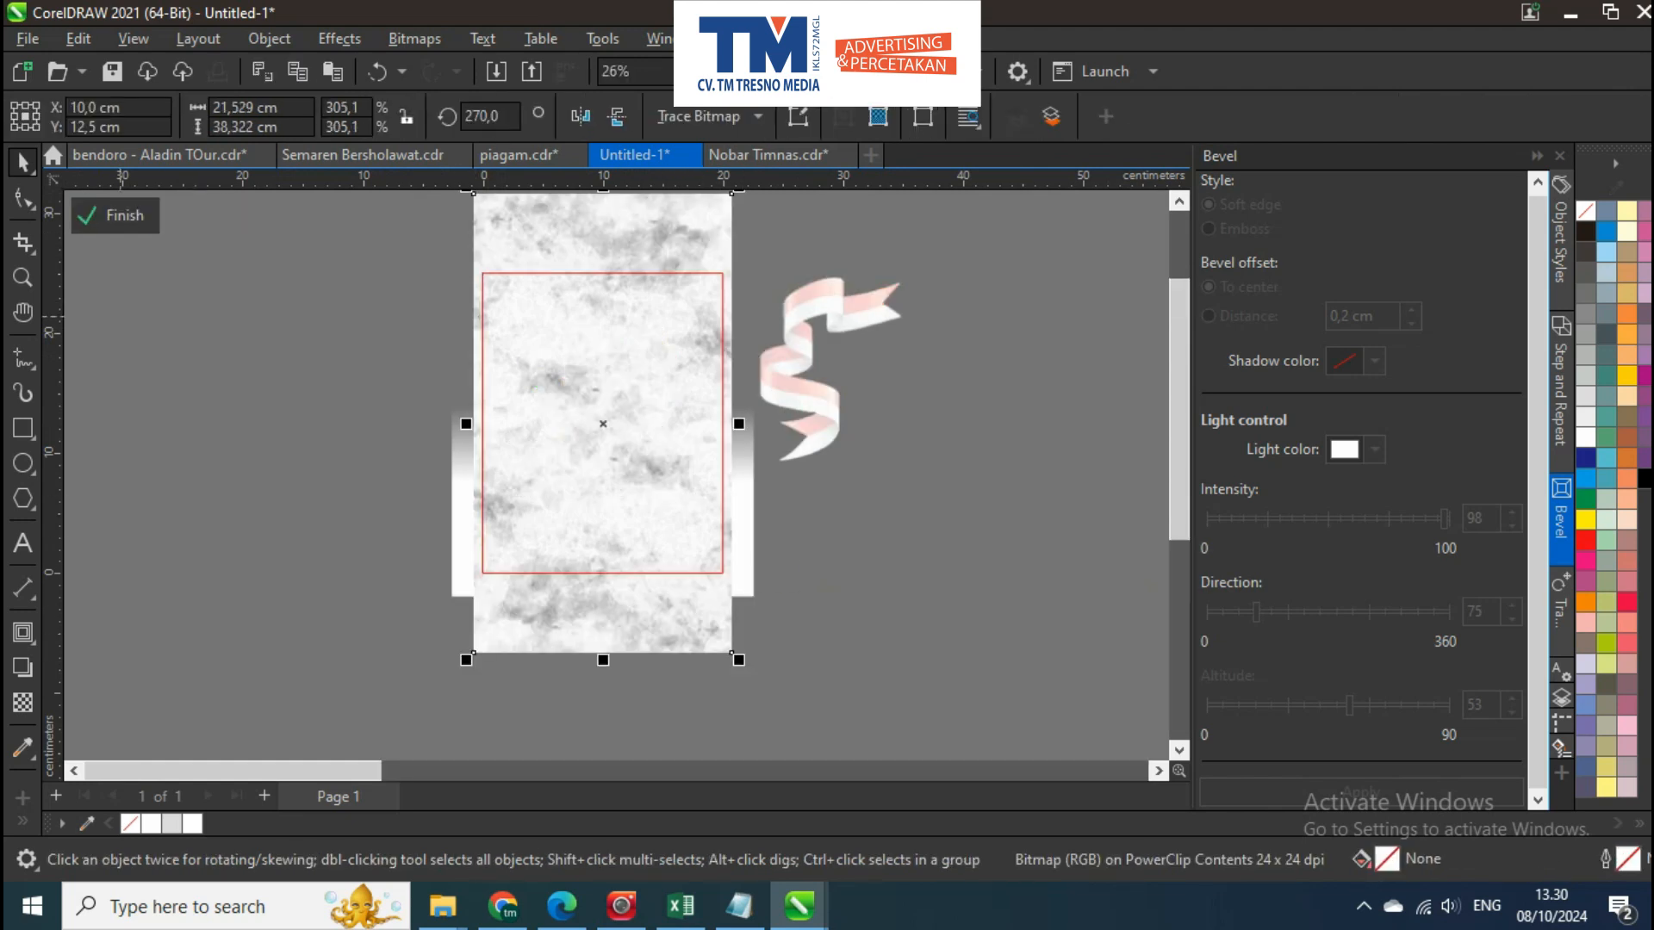
{"action": "left_click", "coordinate": [22, 703]}
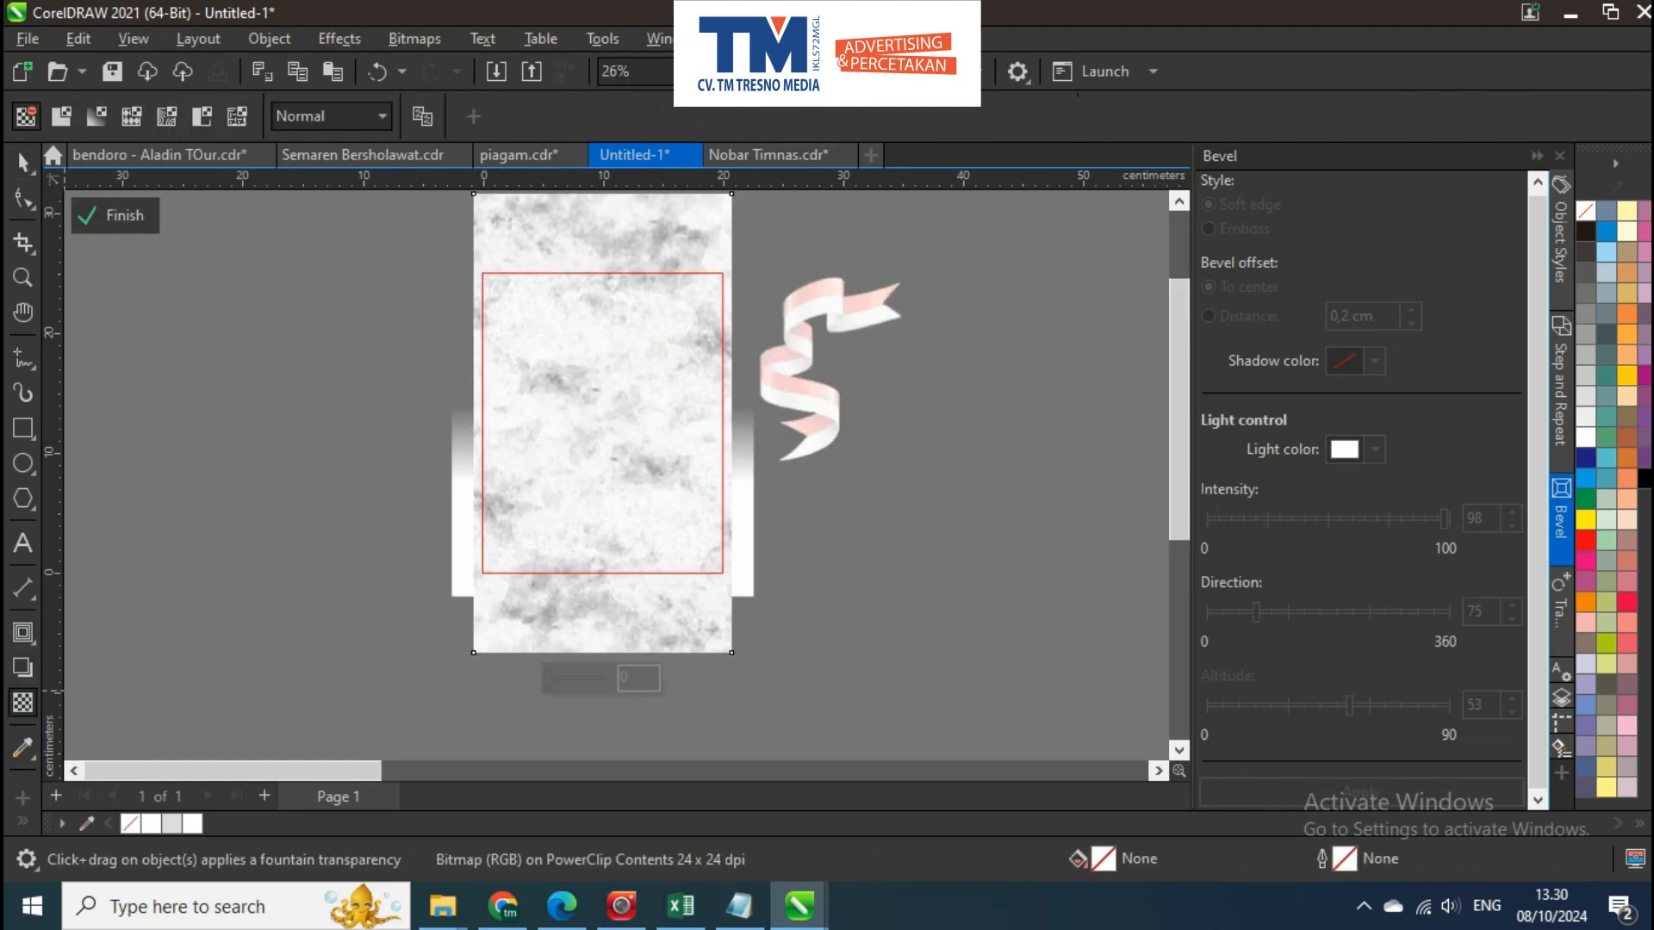
{"action": "left_click", "coordinate": [345, 116]}
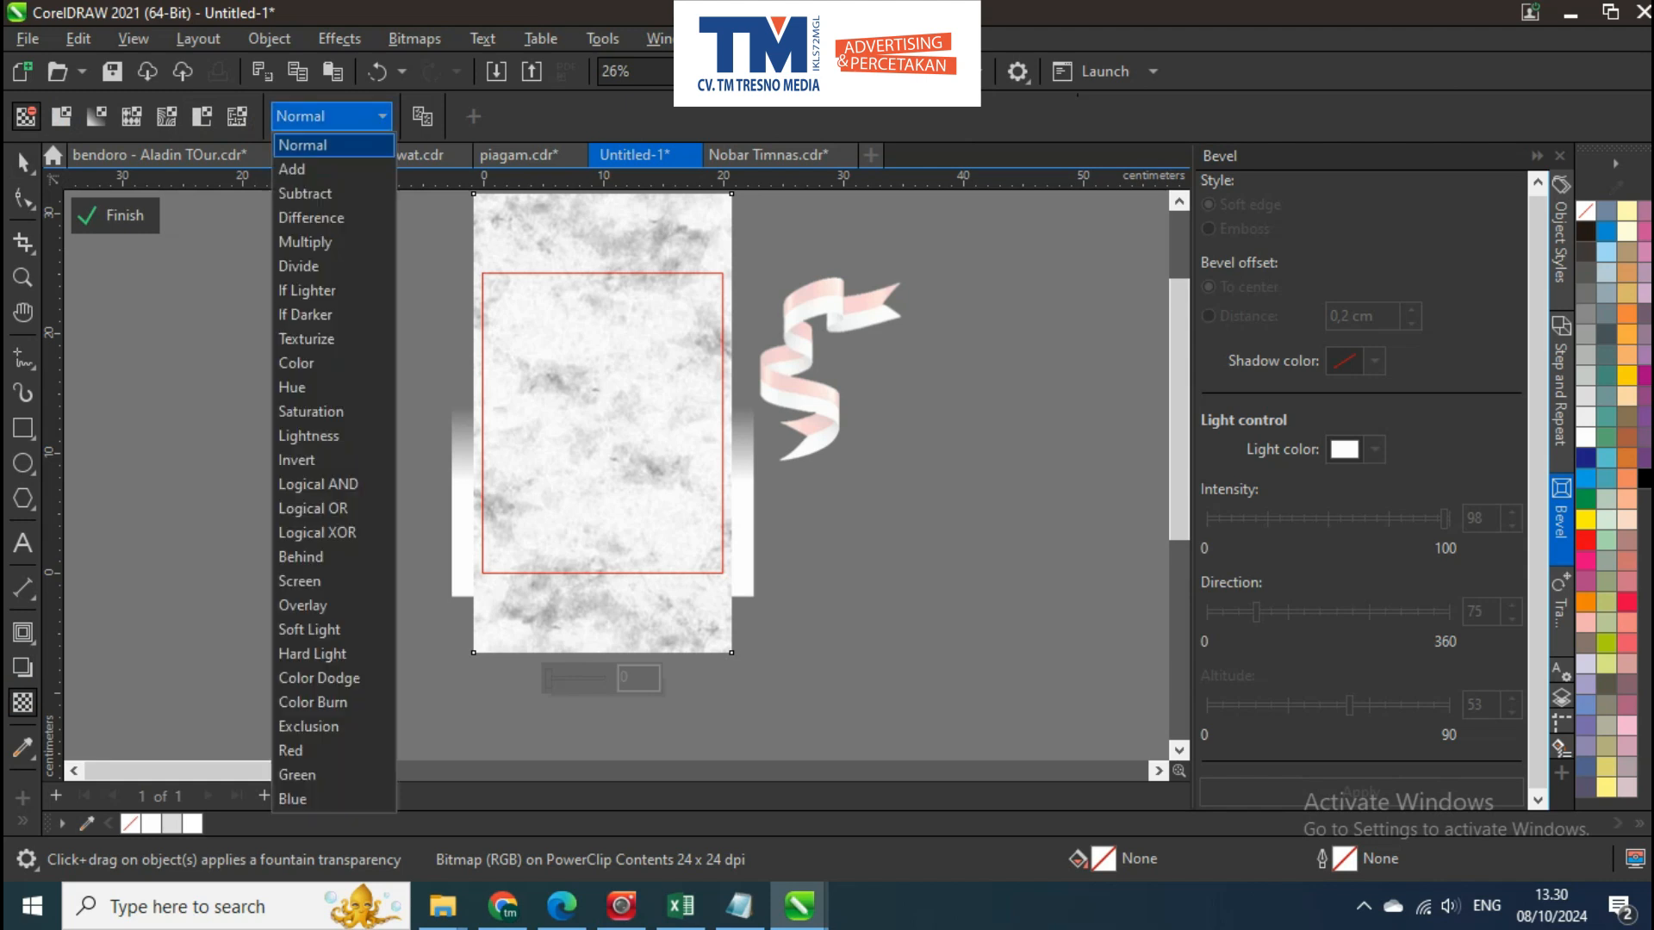
{"action": "left_click", "coordinate": [333, 242]}
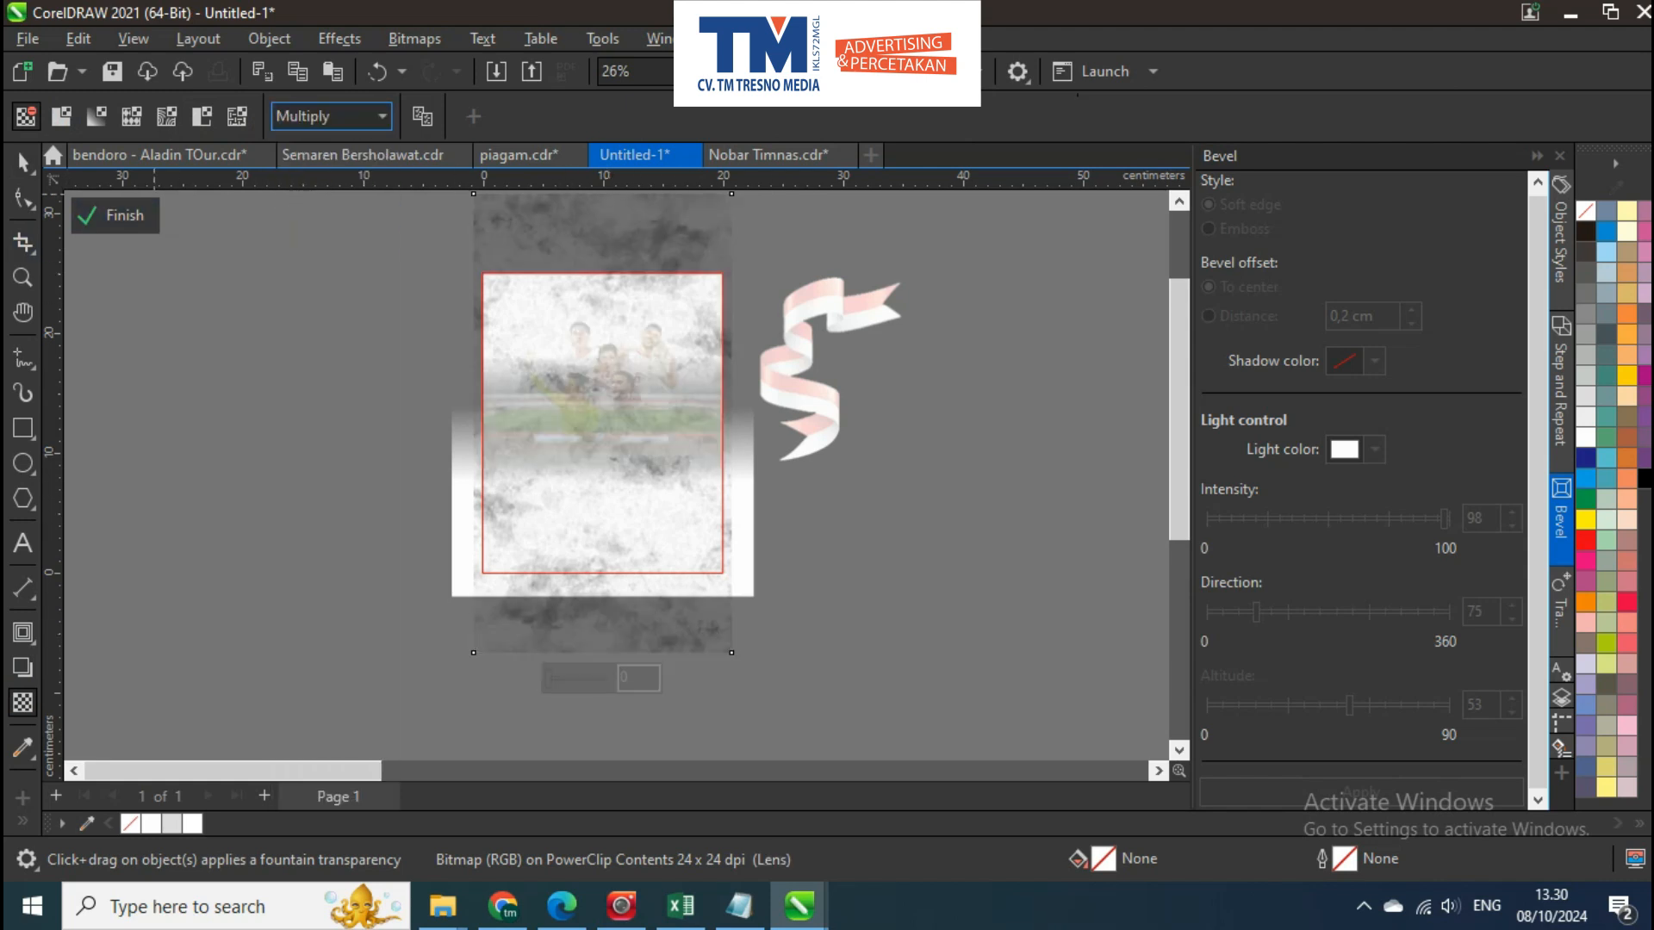
{"action": "left_click", "coordinate": [118, 216]}
{"action": "key", "text": "Escape"}
{"action": "scroll", "coordinate": [579, 313], "scroll_direction": "up", "scroll_amount": 9}
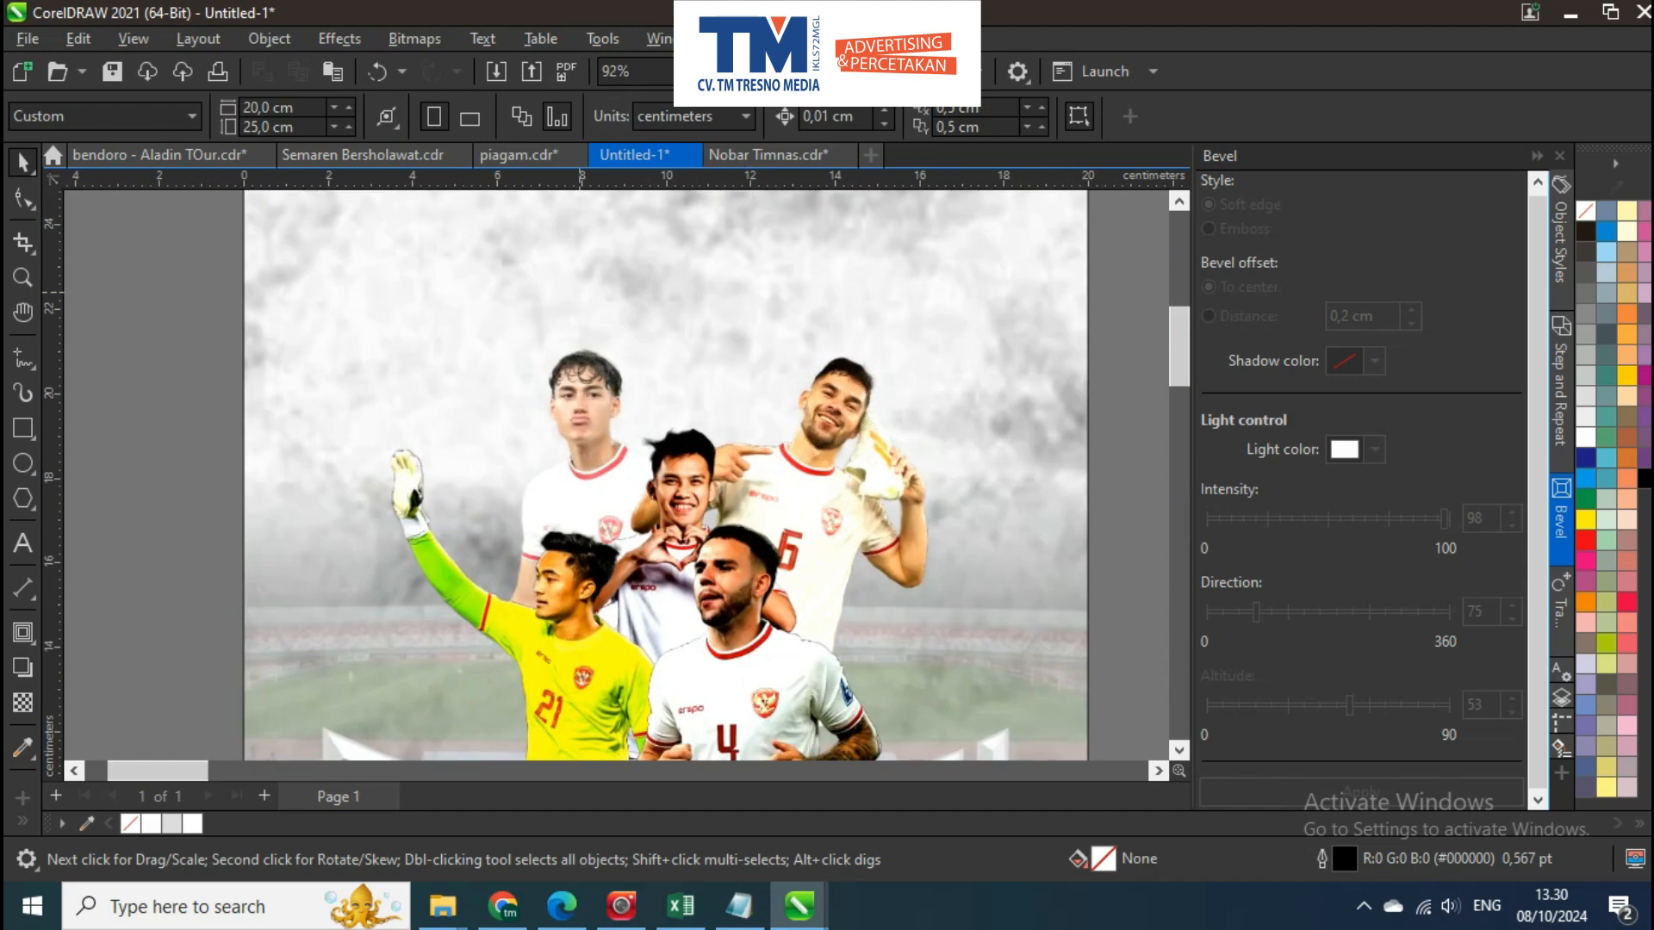
Move the red-and-white ribbon over the poster's upper right edge, behind the player with number 6
{"action": "scroll", "coordinate": [580, 297], "scroll_direction": "down", "scroll_amount": 4}
{"action": "left_click_drag", "start_coordinate": [1159, 280], "coordinate": [959, 262]}
{"action": "left_click_drag", "start_coordinate": [962, 262], "coordinate": [924, 313]}
{"action": "scroll", "coordinate": [907, 302], "scroll_direction": "down", "scroll_amount": 1}
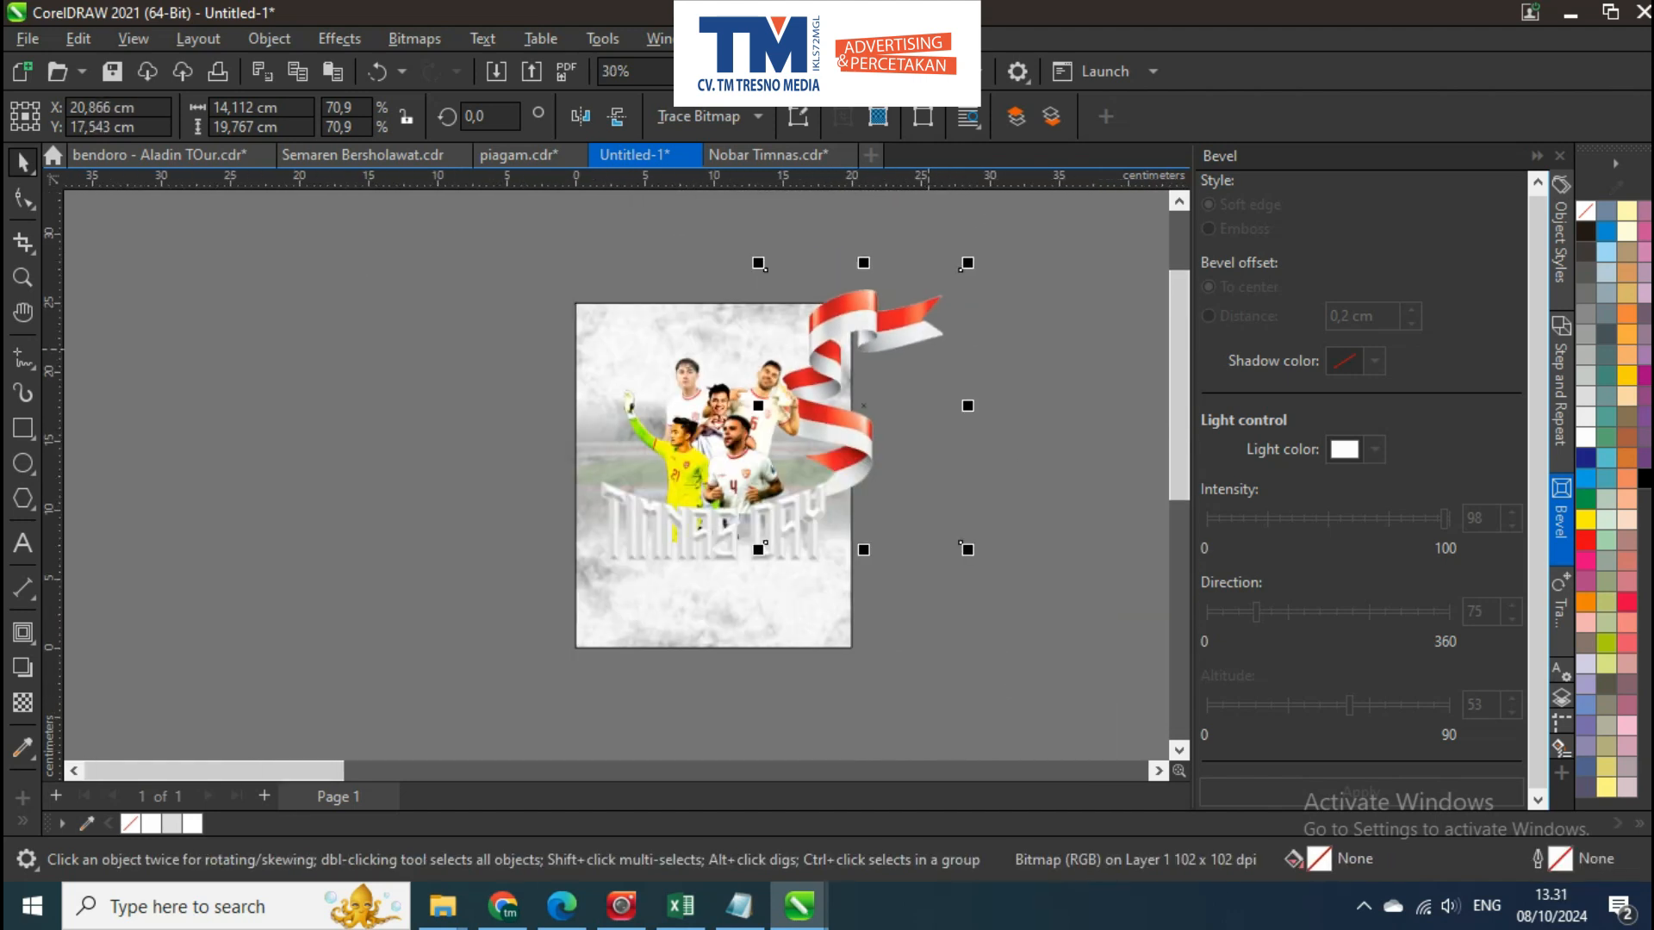
Apply a Motion Blur to the ribbon with distance 27 and direction 0
{"action": "scroll", "coordinate": [925, 342], "scroll_direction": "up", "scroll_amount": 4}
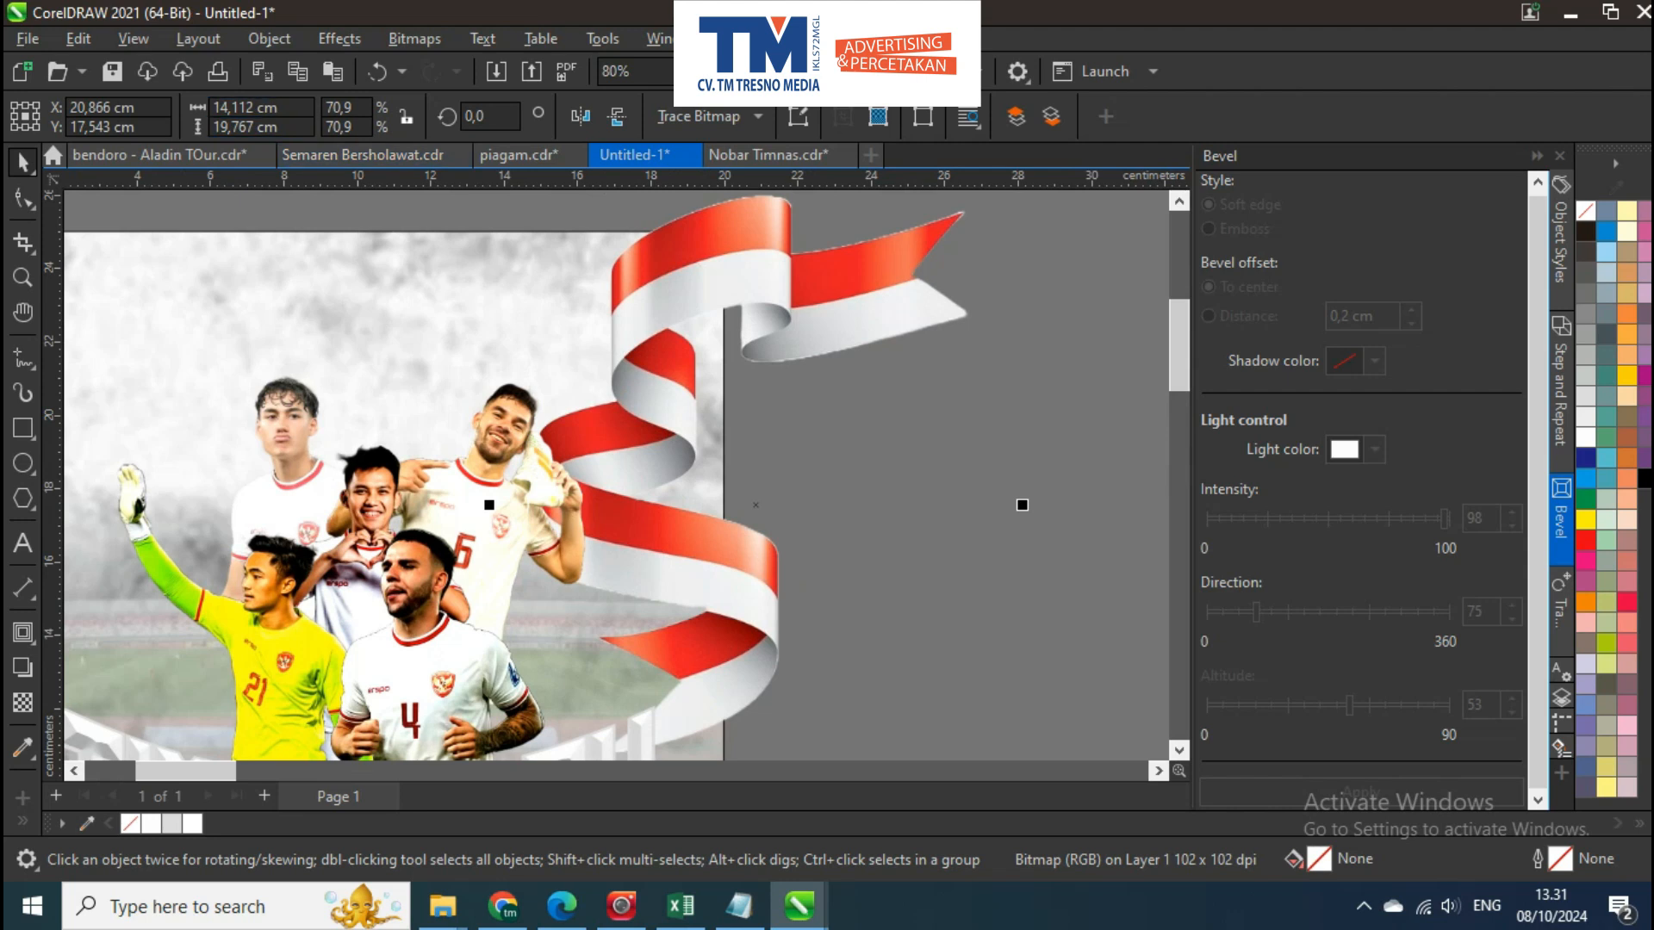
{"action": "left_click", "coordinate": [340, 38]}
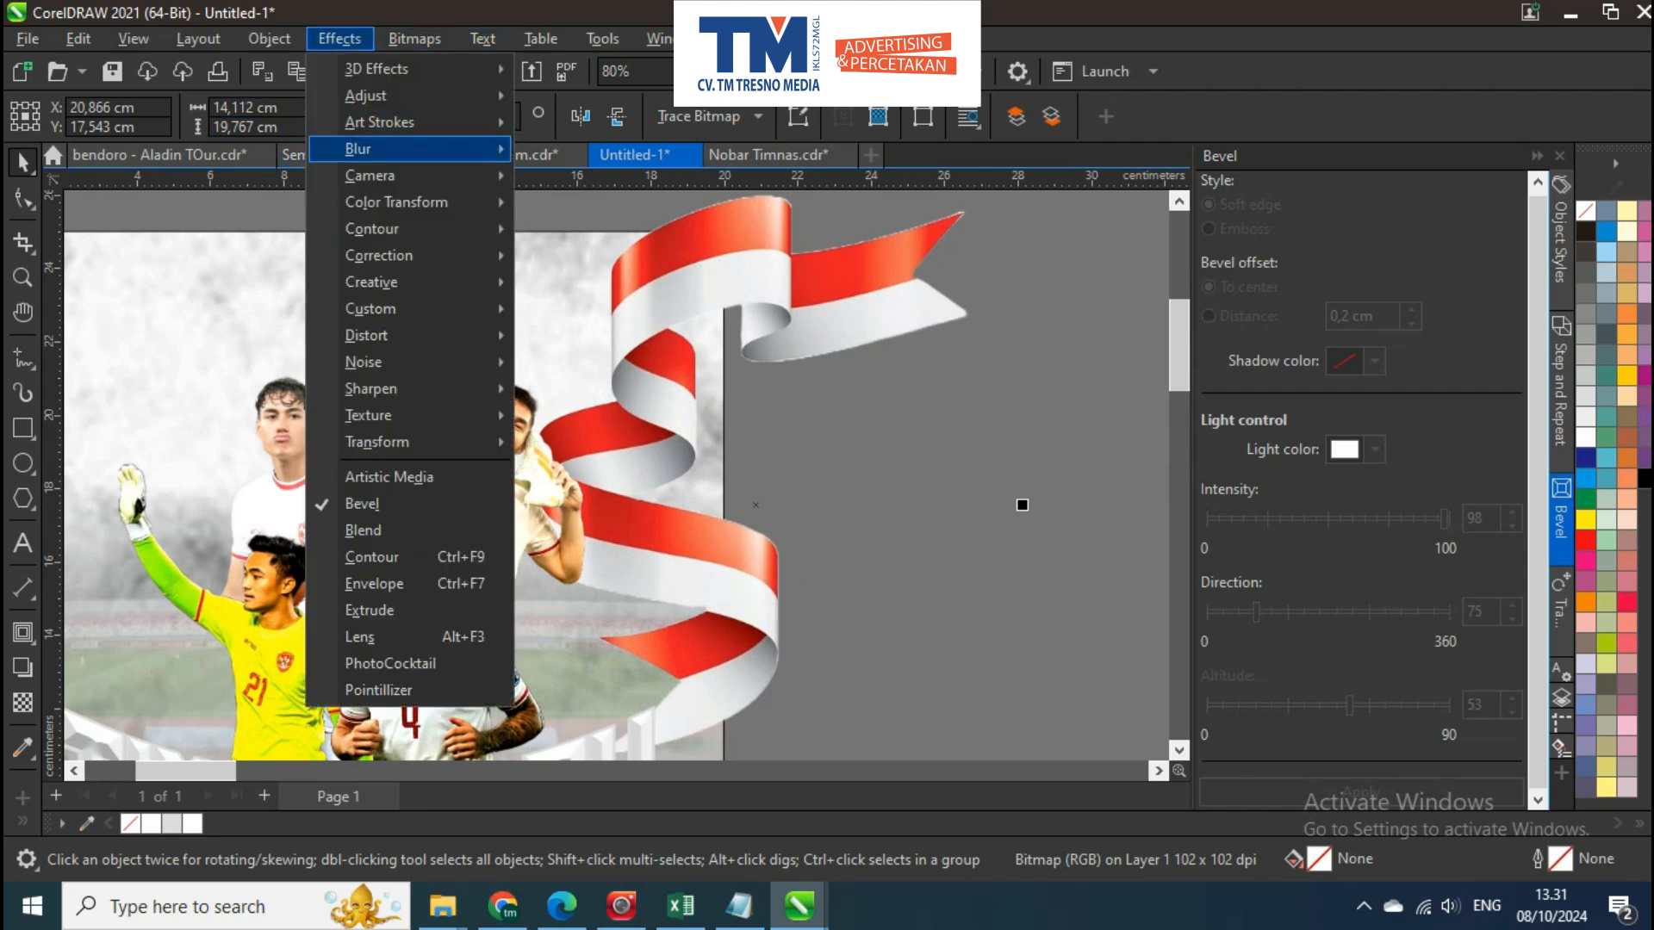
{"action": "mouse_move", "coordinate": [405, 148]}
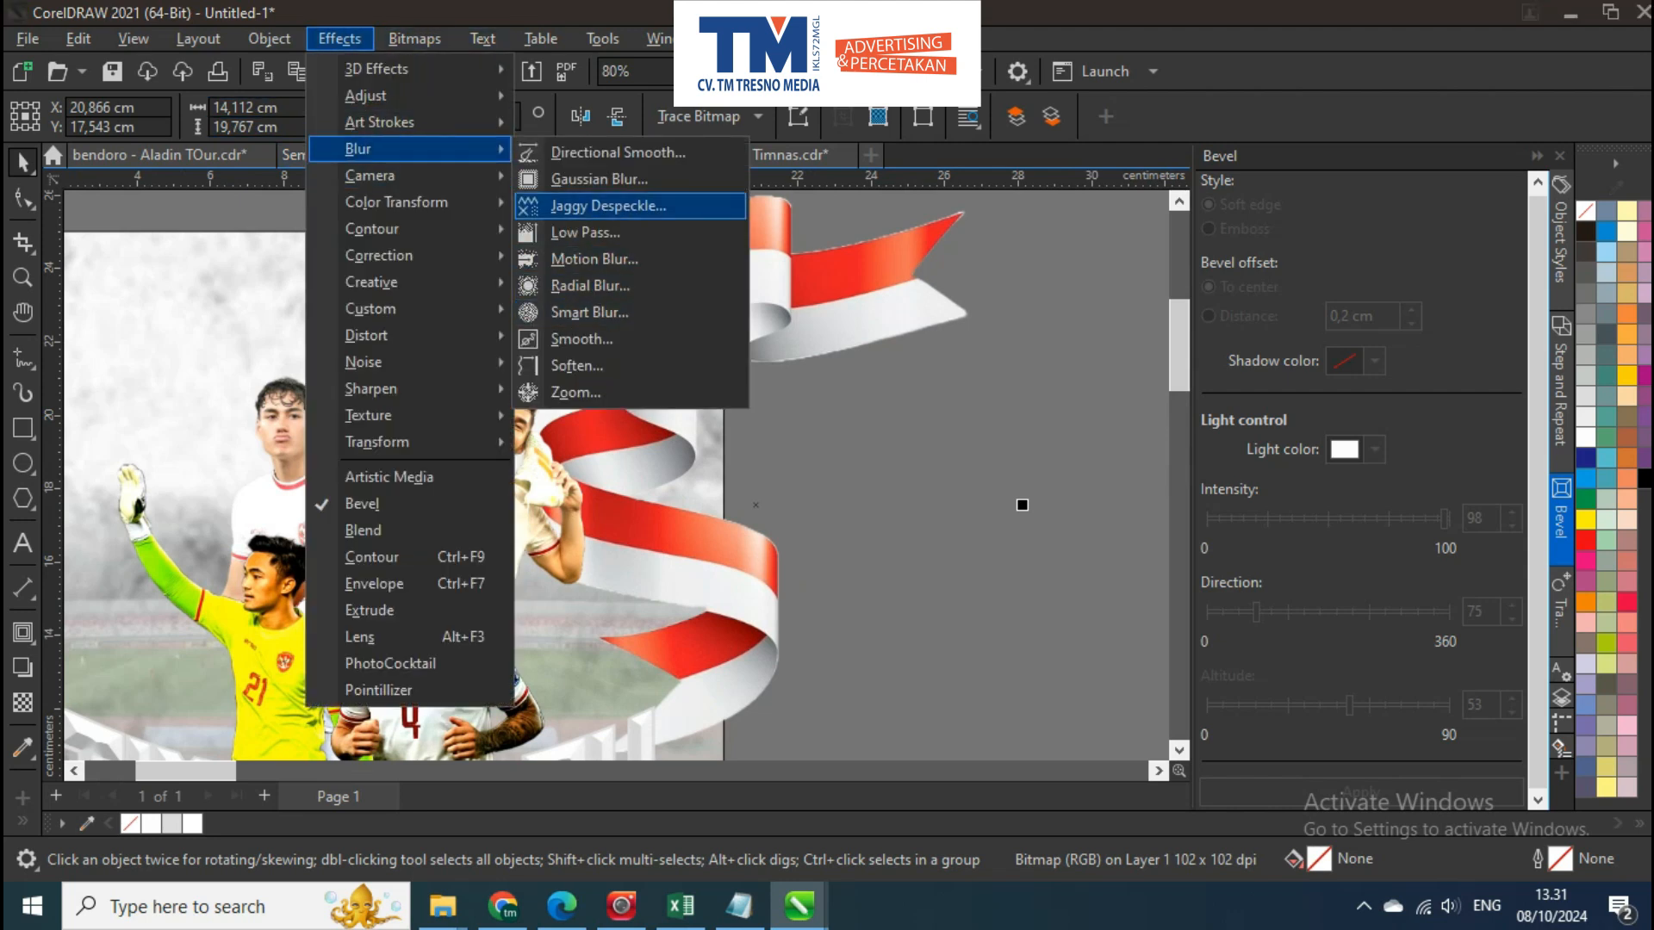
{"action": "left_click", "coordinate": [595, 259]}
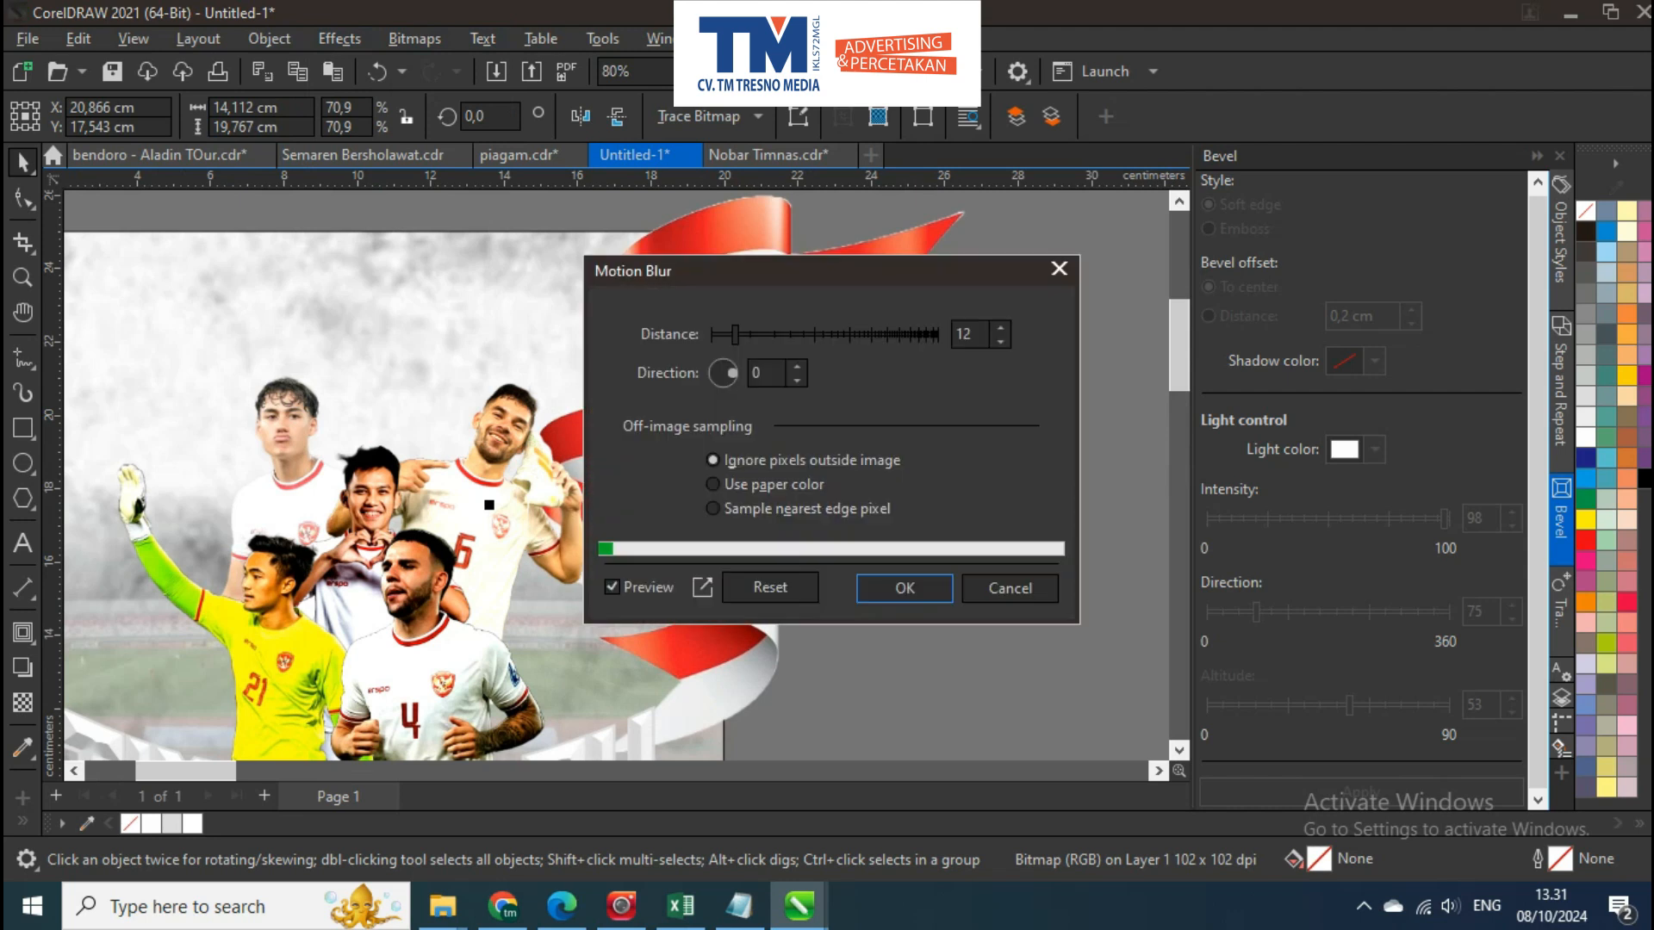
{"action": "left_click_drag", "start_coordinate": [823, 274], "coordinate": [1142, 287]}
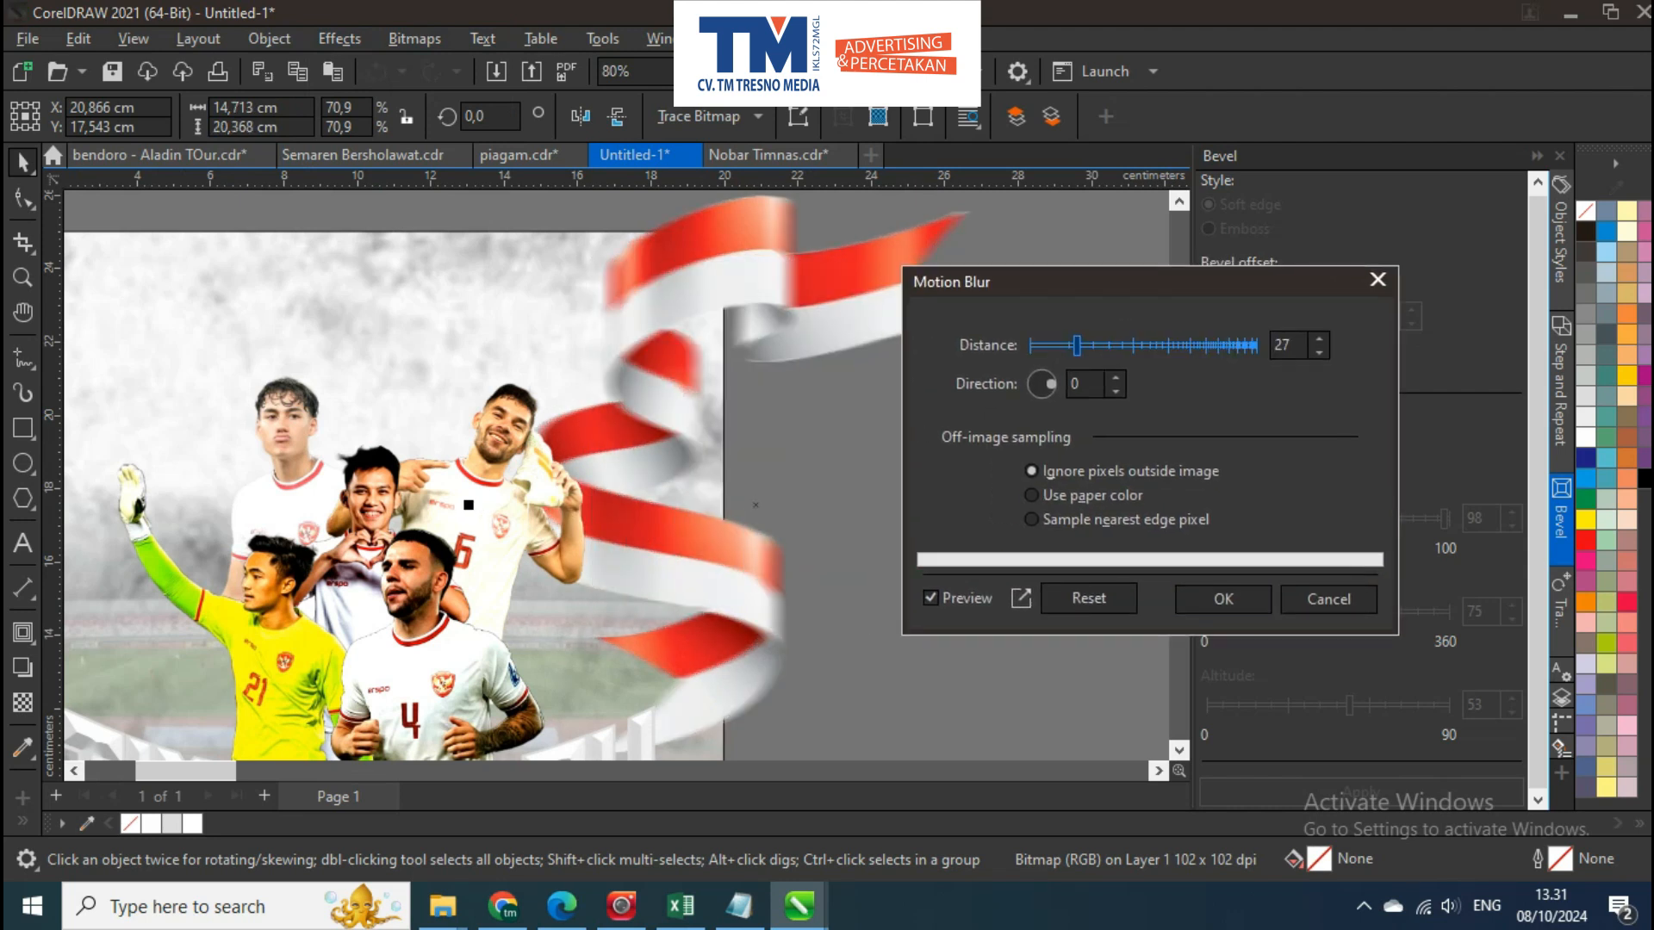
{"action": "key", "text": "Return"}
Convert the blurred ribbon to a 72 dpi RGB Color (24-bit) bitmap with a transparent background
{"action": "key", "text": "F3"}
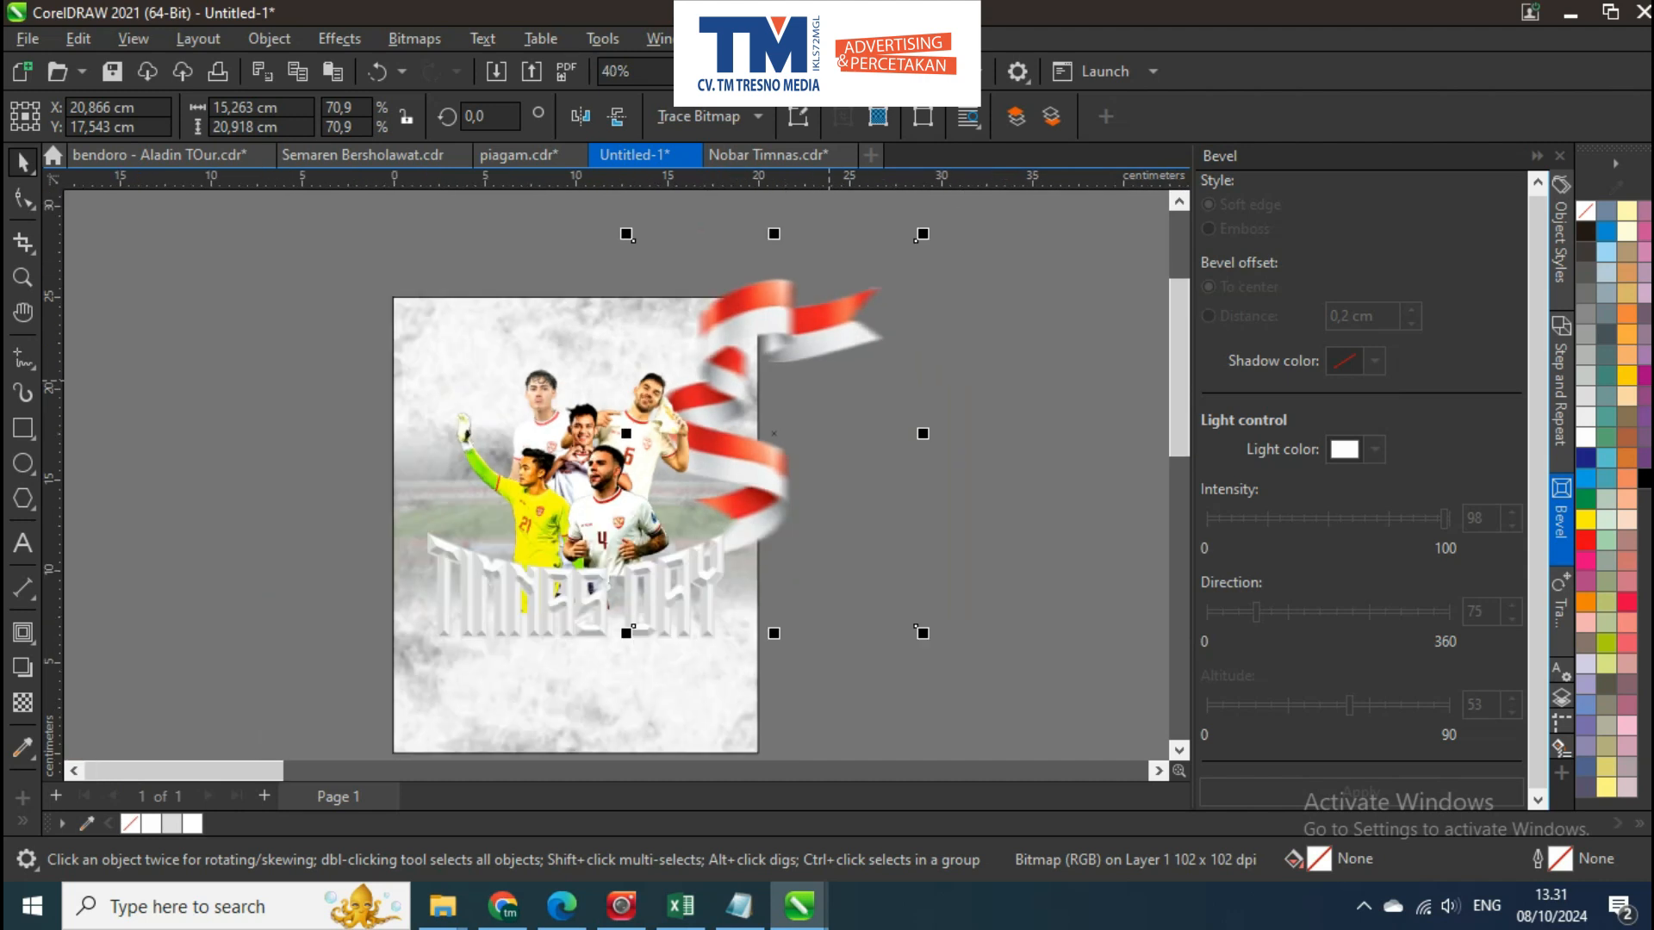
{"action": "scroll", "coordinate": [829, 378], "scroll_direction": "up", "scroll_amount": 3}
{"action": "key", "text": "alt+b"}
{"action": "key", "text": "c"}
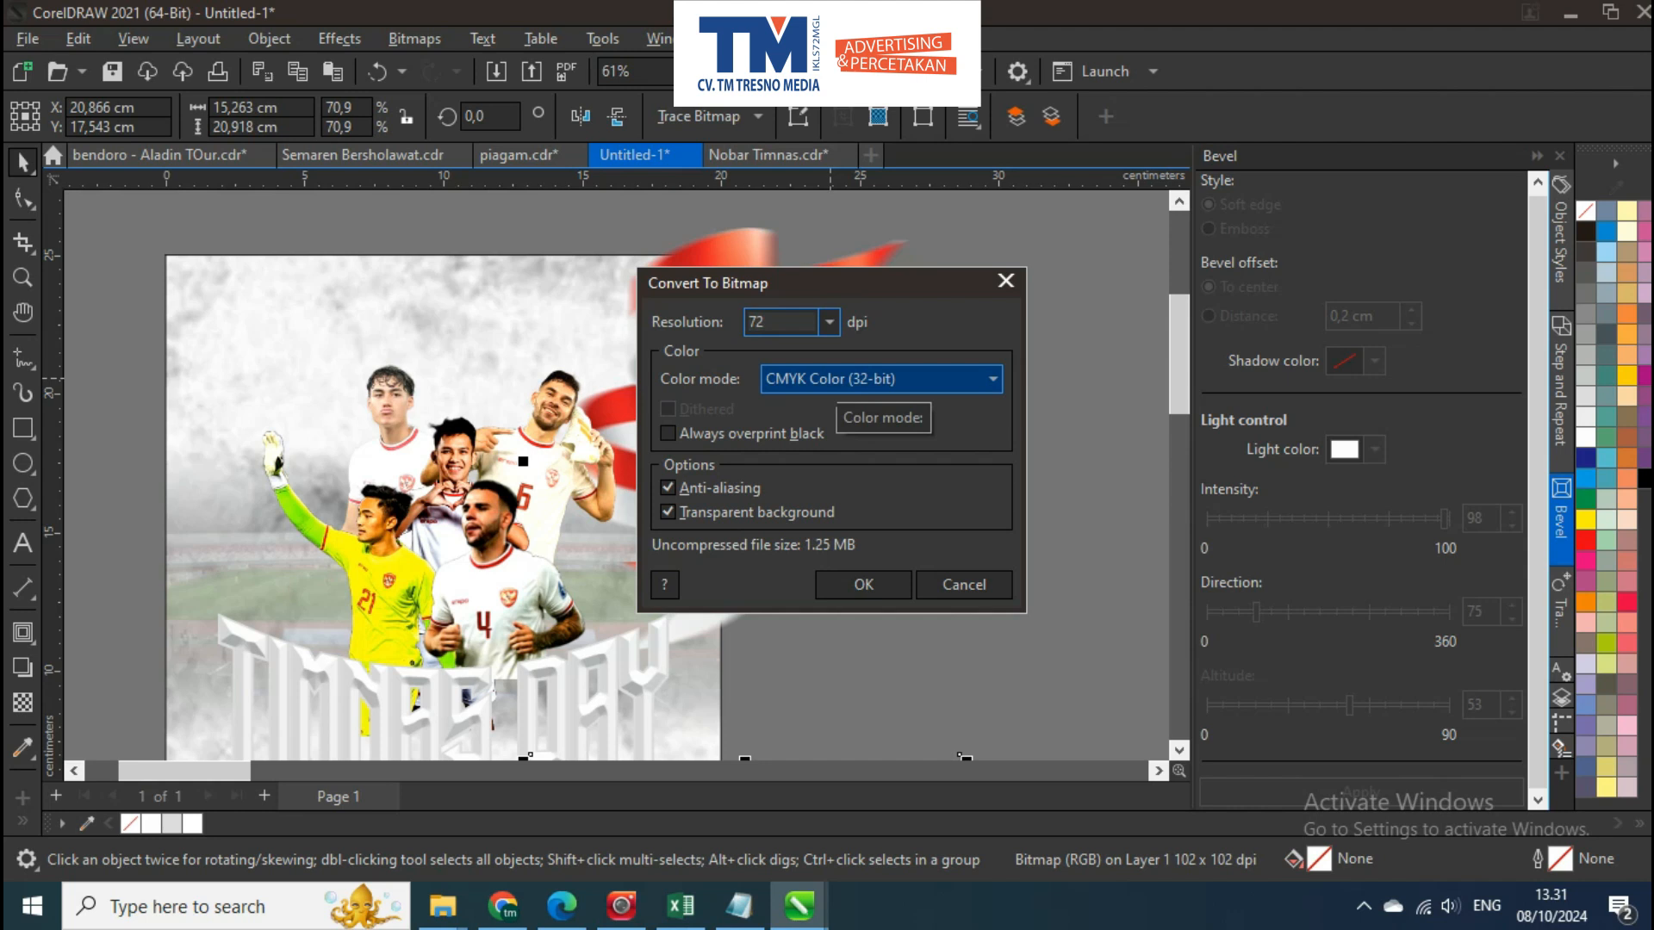
{"action": "left_click", "coordinate": [861, 380]}
{"action": "left_click", "coordinate": [850, 477]}
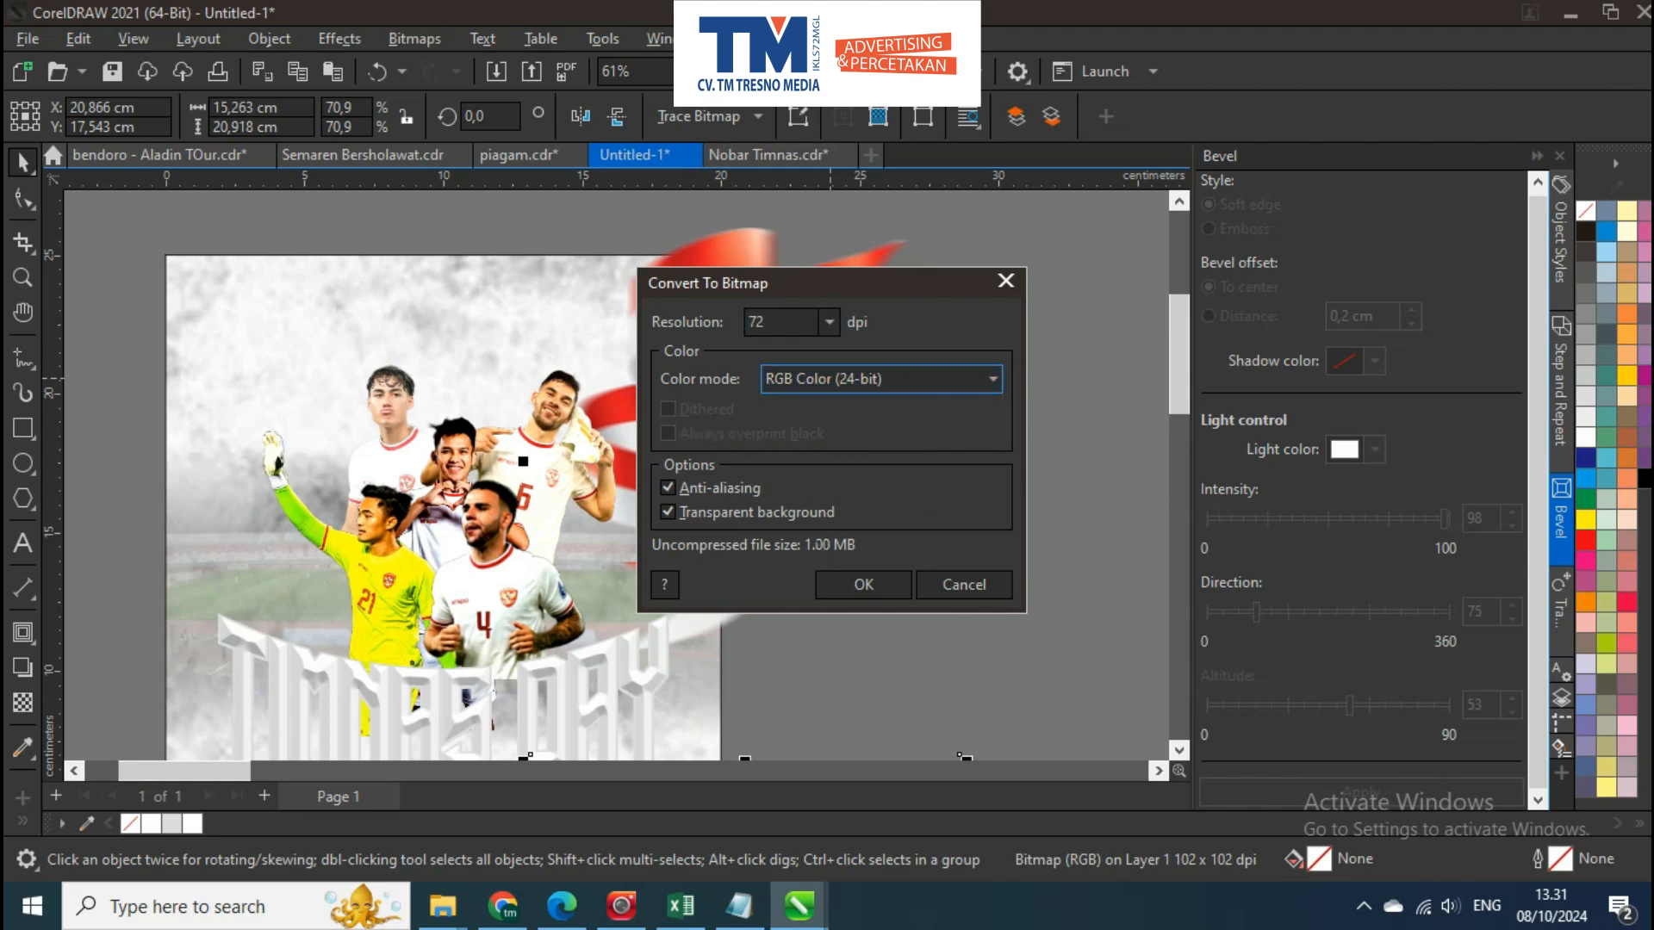
{"action": "key", "text": "Return"}
Create a mirrored copy of the blurred ribbon on the poster's left side
{"action": "scroll", "coordinate": [926, 465], "scroll_direction": "down", "scroll_amount": 2}
{"action": "left_click_drag", "start_coordinate": [953, 463], "coordinate": [499, 362]}
{"action": "right_click", "coordinate": [620, 402]}
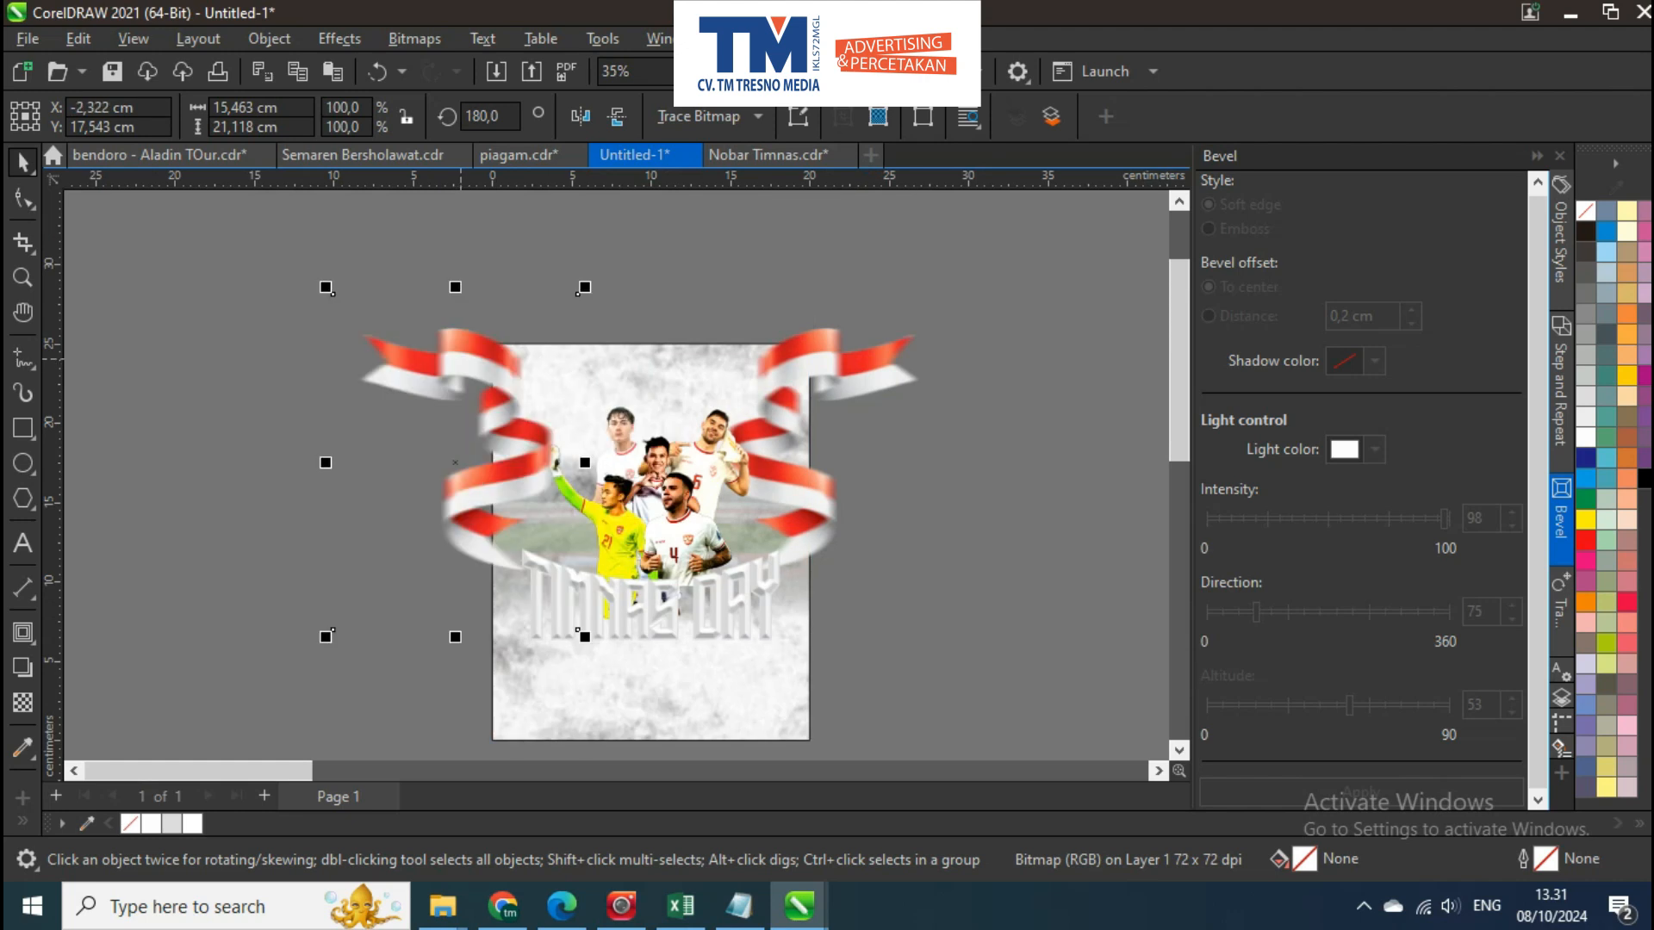
Tilt the left ribbon clockwise and move it up over the poster's upper left corner
{"action": "scroll", "coordinate": [501, 351], "scroll_direction": "up", "scroll_amount": 1}
{"action": "left_click", "coordinate": [500, 353]}
{"action": "left_click_drag", "start_coordinate": [601, 269], "coordinate": [694, 362]}
{"action": "left_click", "coordinate": [693, 256]}
{"action": "left_click_drag", "start_coordinate": [508, 443], "coordinate": [510, 301]}
{"action": "scroll", "coordinate": [932, 374], "scroll_direction": "down", "scroll_amount": 1}
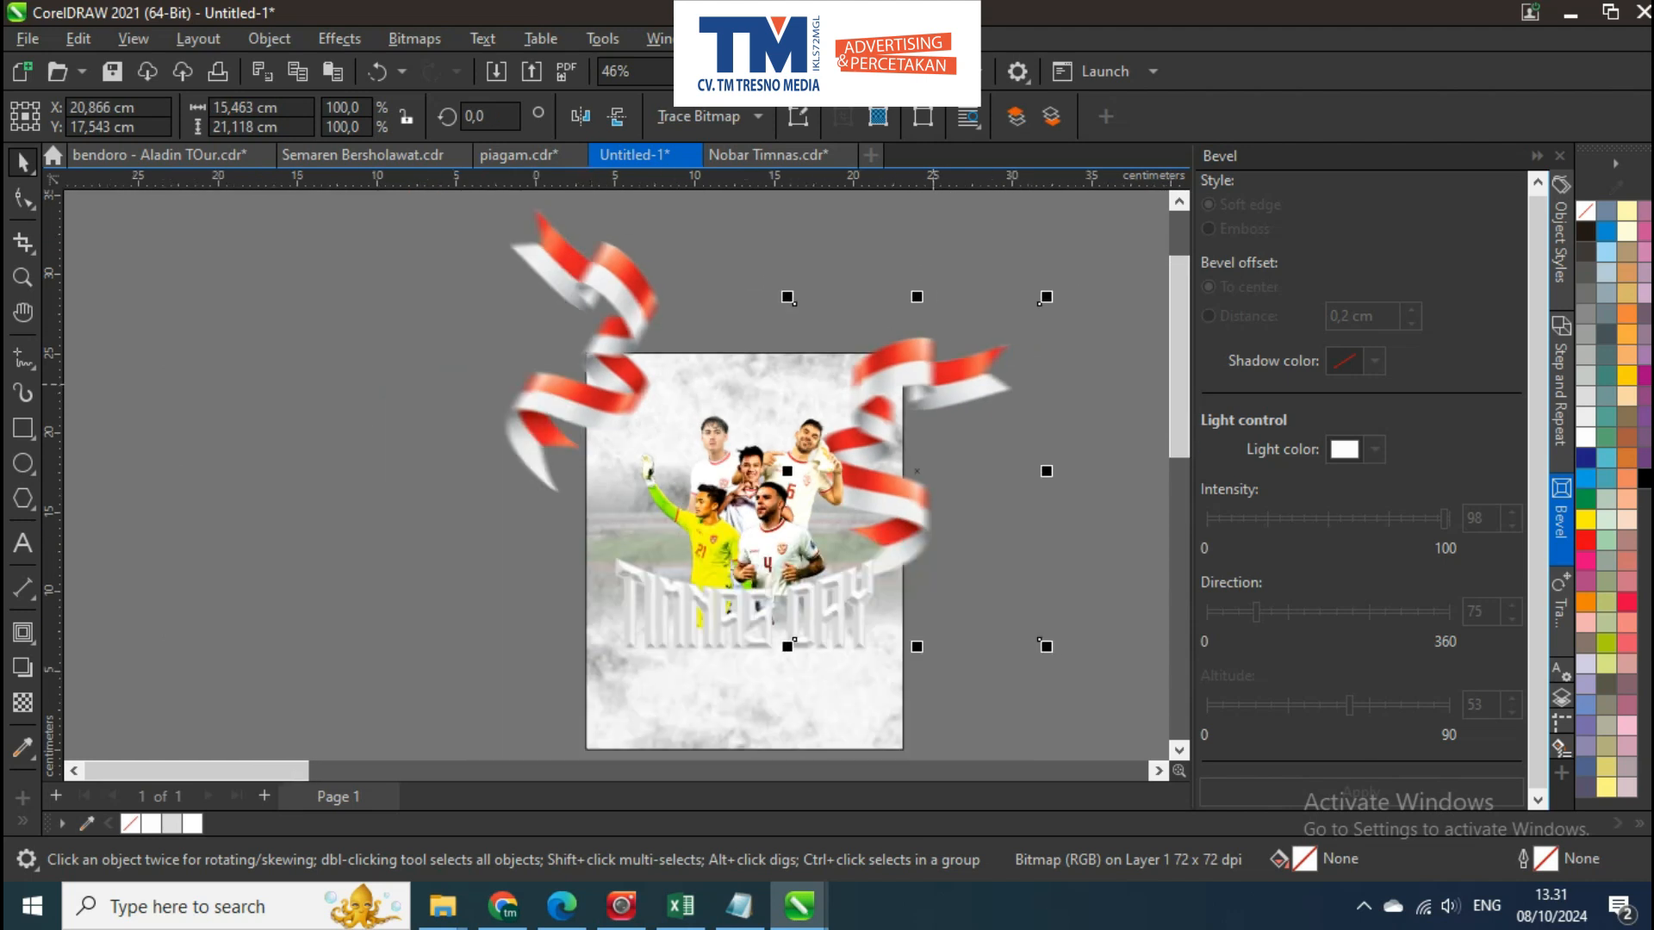
Replace the right ribbon with a mirrored copy of the tilted left one, and group the pair centred horizontally on the page
{"action": "left_click_drag", "start_coordinate": [353, 363], "coordinate": [937, 365]}
{"action": "right_click", "coordinate": [936, 365]}
{"action": "left_click", "coordinate": [616, 368], "text": "shift"}
{"action": "key", "text": "ctrl+g"}
{"action": "left_click", "coordinate": [733, 387], "text": "shift"}
{"action": "key", "text": "c"}
{"action": "key", "text": "Escape"}
{"action": "left_click", "coordinate": [945, 429]}
{"action": "key", "text": "ctrl+1"}
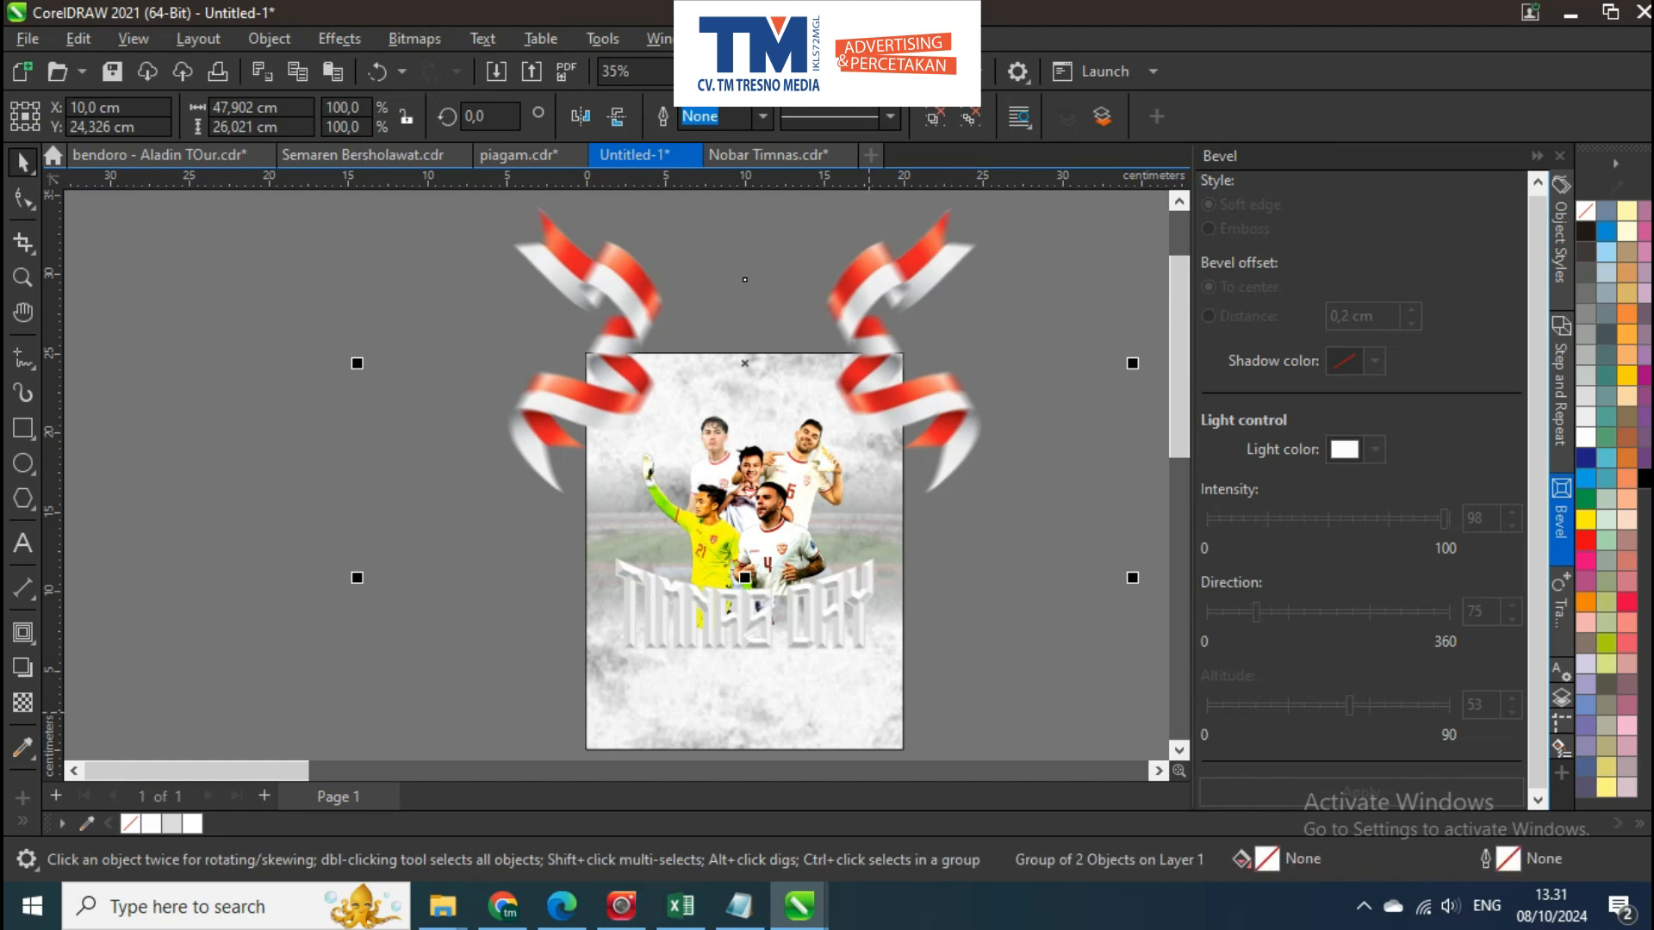
Place the grouped ribbon pair inside the poster's PowerClip frame and open the frame's contents for editing
{"action": "left_click", "coordinate": [886, 433]}
{"action": "key", "text": "Escape"}
{"action": "left_click_drag", "start_coordinate": [895, 376], "coordinate": [938, 389]}
{"action": "scroll", "coordinate": [896, 394], "scroll_direction": "up", "scroll_amount": 2}
{"action": "scroll", "coordinate": [896, 395], "scroll_direction": "down", "scroll_amount": 1}
{"action": "left_click", "coordinate": [869, 357]}
{"action": "left_click", "coordinate": [107, 216]}
Ungroup the ribbons and place a copy of the right one lower on the poster's right edge, with its rotation set to 0
{"action": "key", "text": "ctrl+u"}
{"action": "left_click", "coordinate": [828, 390]}
{"action": "key", "text": "Escape"}
{"action": "left_click", "coordinate": [828, 390]}
{"action": "scroll", "coordinate": [828, 390], "scroll_direction": "down", "scroll_amount": 1}
{"action": "left_click_drag", "start_coordinate": [827, 390], "coordinate": [744, 571]}
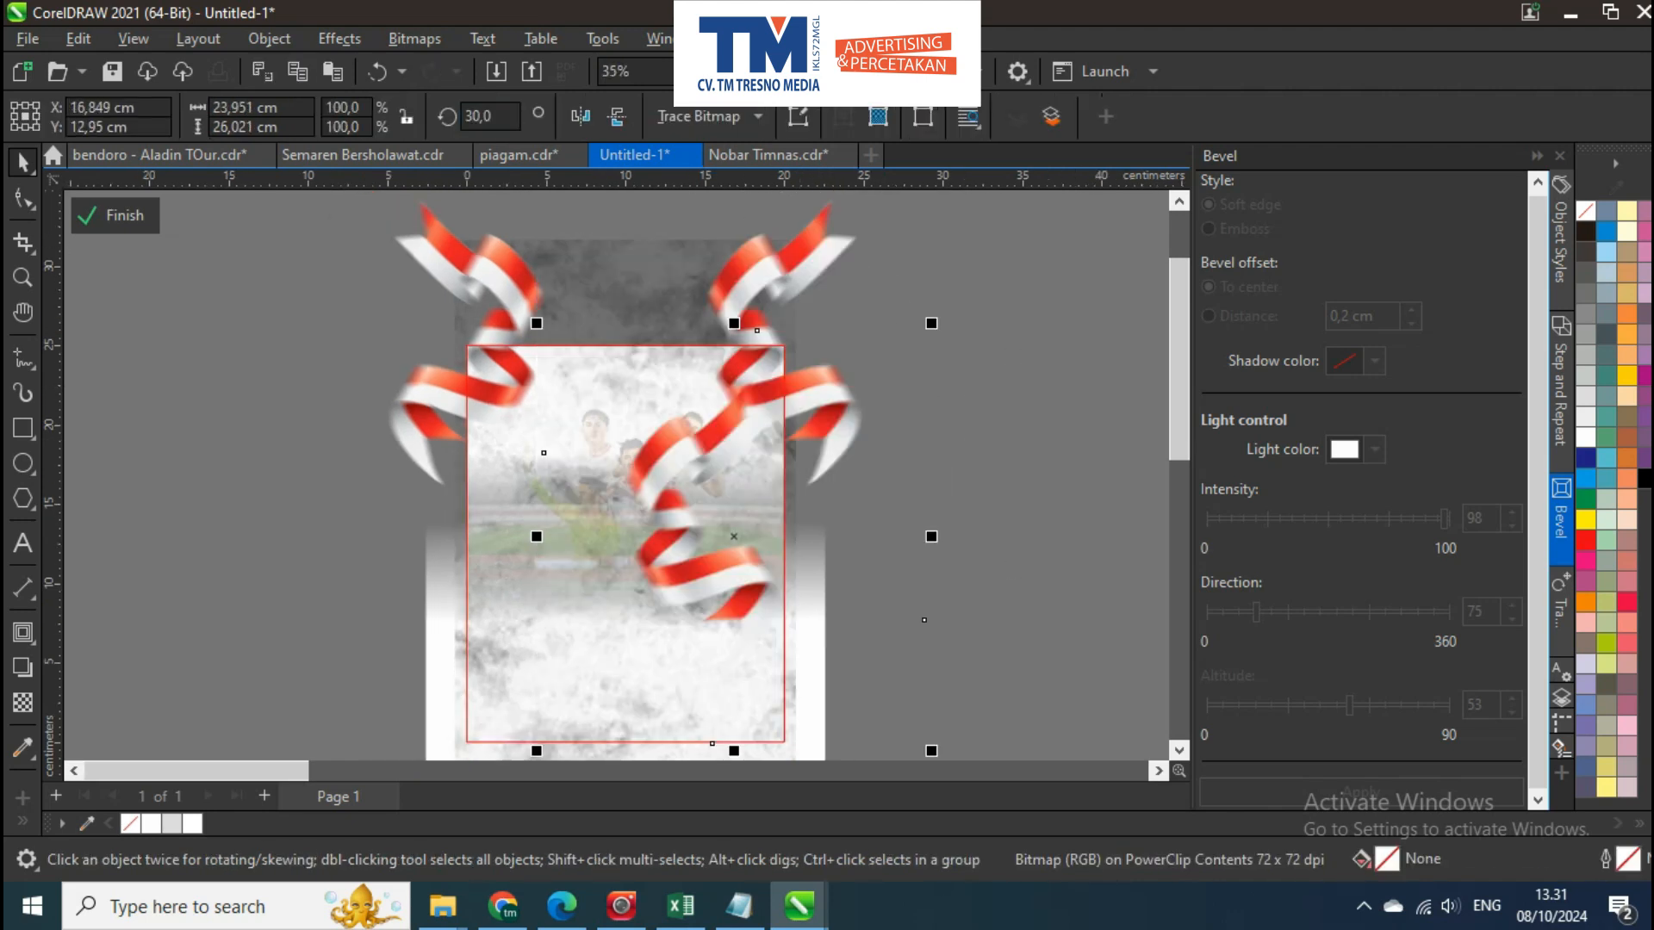
{"action": "type", "text": "0"}
{"action": "key", "text": "Return"}
{"action": "left_click_drag", "start_coordinate": [722, 553], "coordinate": [793, 587]}
{"action": "scroll", "coordinate": [784, 590], "scroll_direction": "up", "scroll_amount": 1}
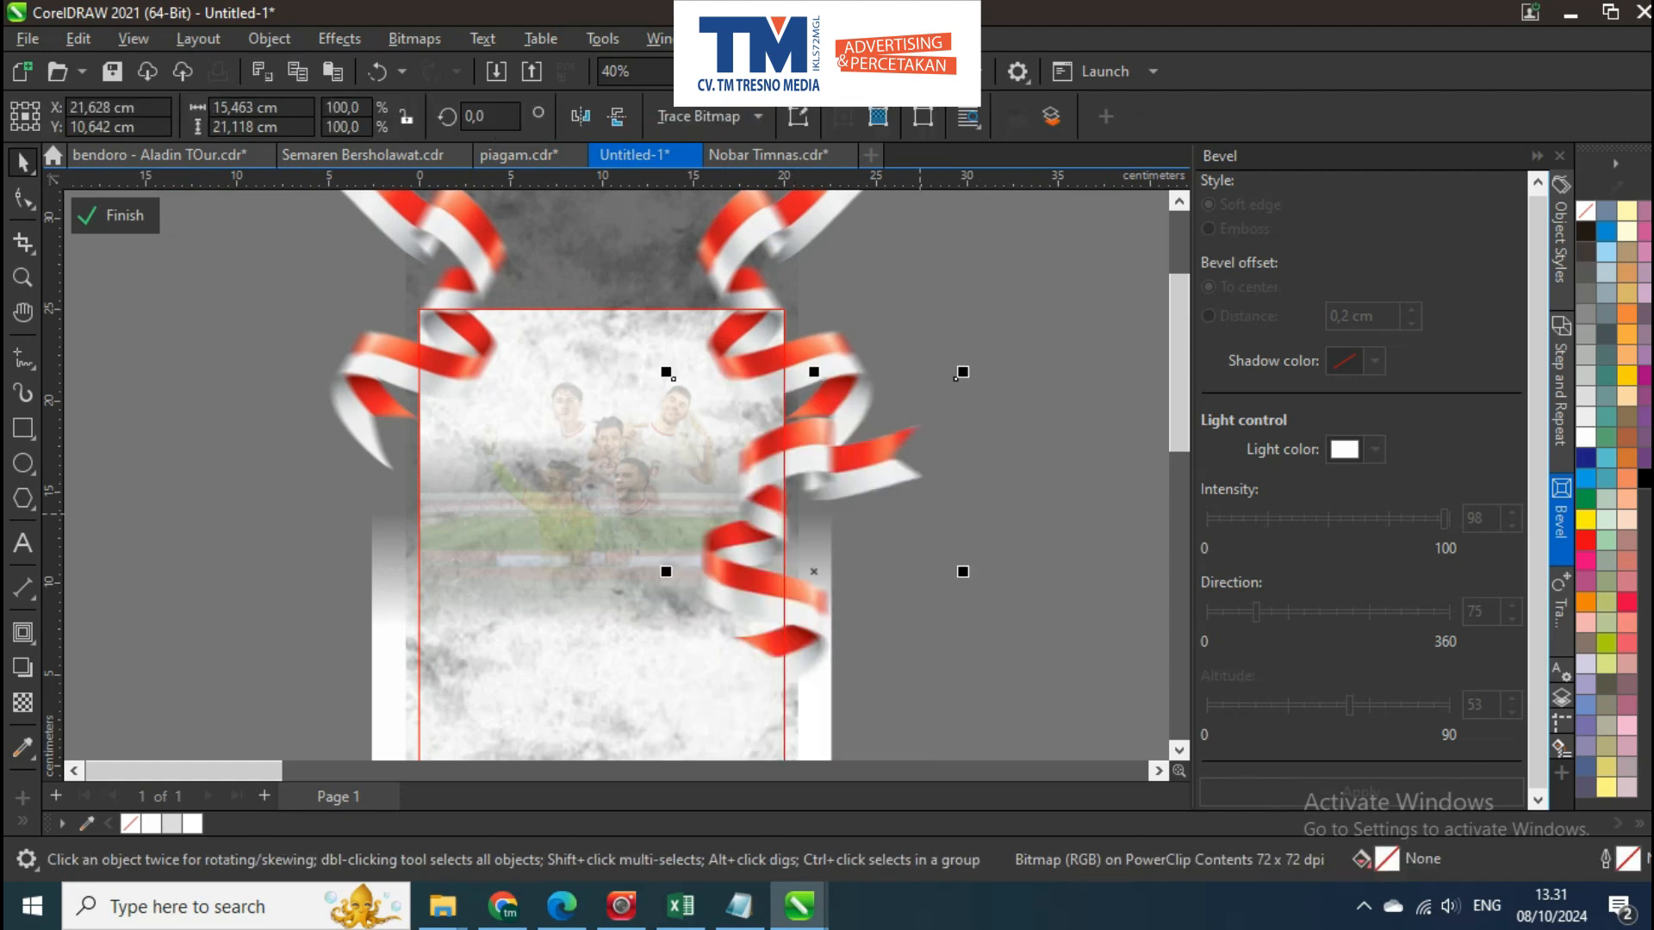
Mirror a copy of the lower ribbon onto the left side, centre the pair on the page, and finish editing the frame's contents
{"action": "left_click_drag", "start_coordinate": [959, 572], "coordinate": [437, 506]}
{"action": "right_click", "coordinate": [600, 543]}
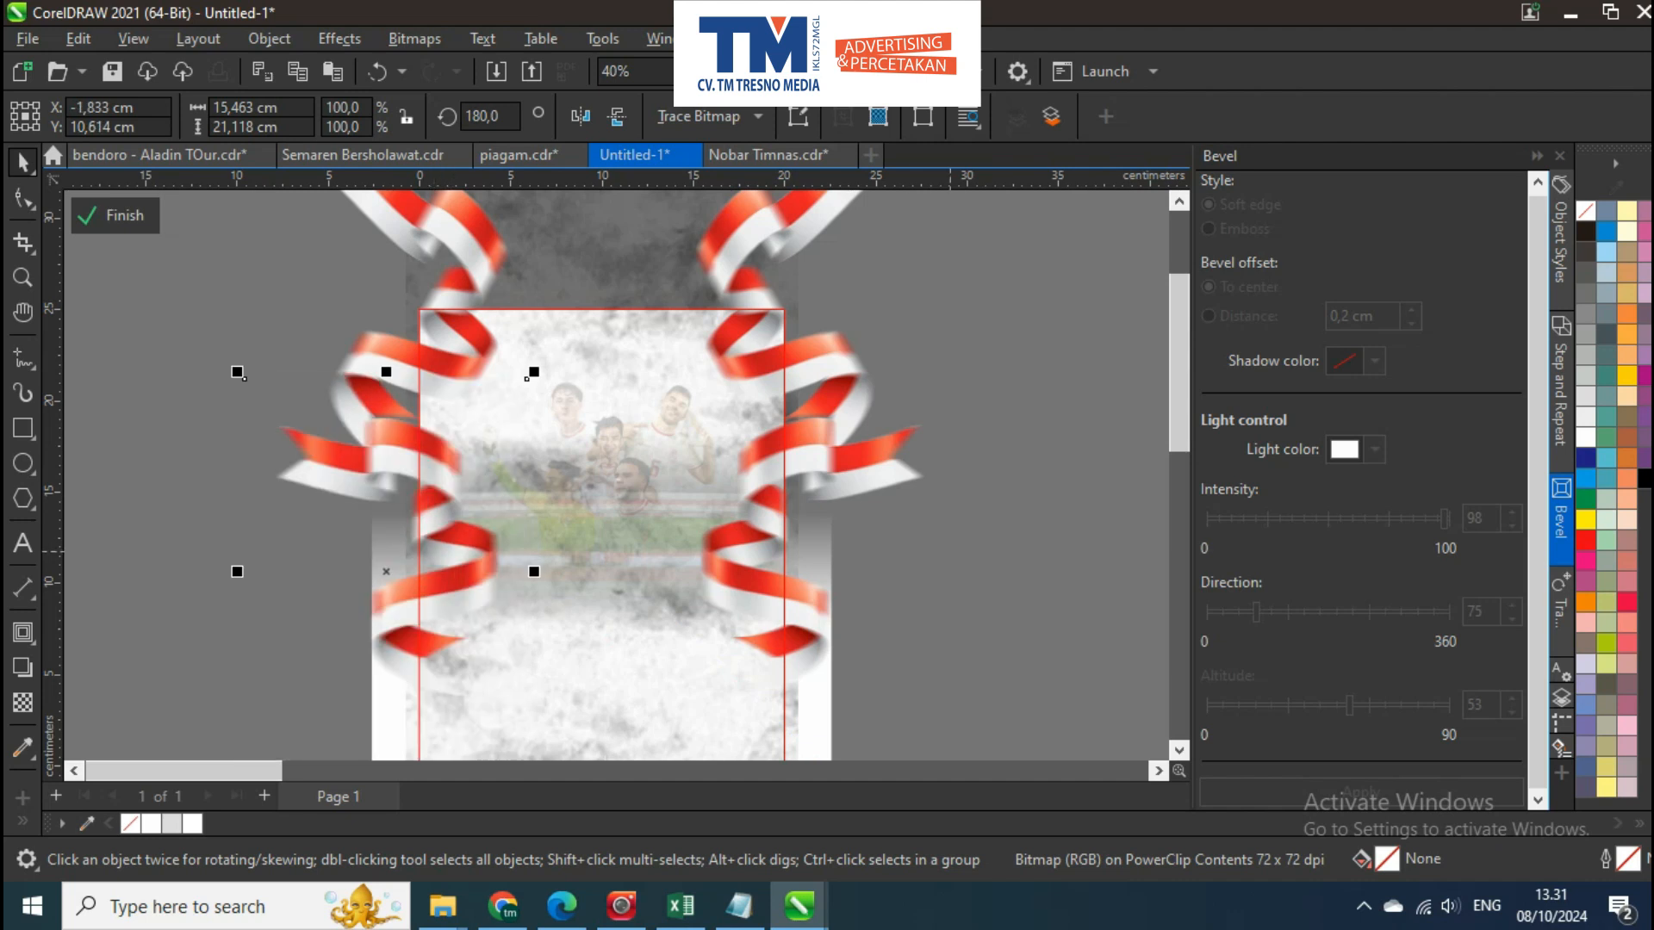
{"action": "left_click", "coordinate": [856, 467], "text": "shift"}
{"action": "scroll", "coordinate": [603, 465], "scroll_direction": "down", "scroll_amount": 3}
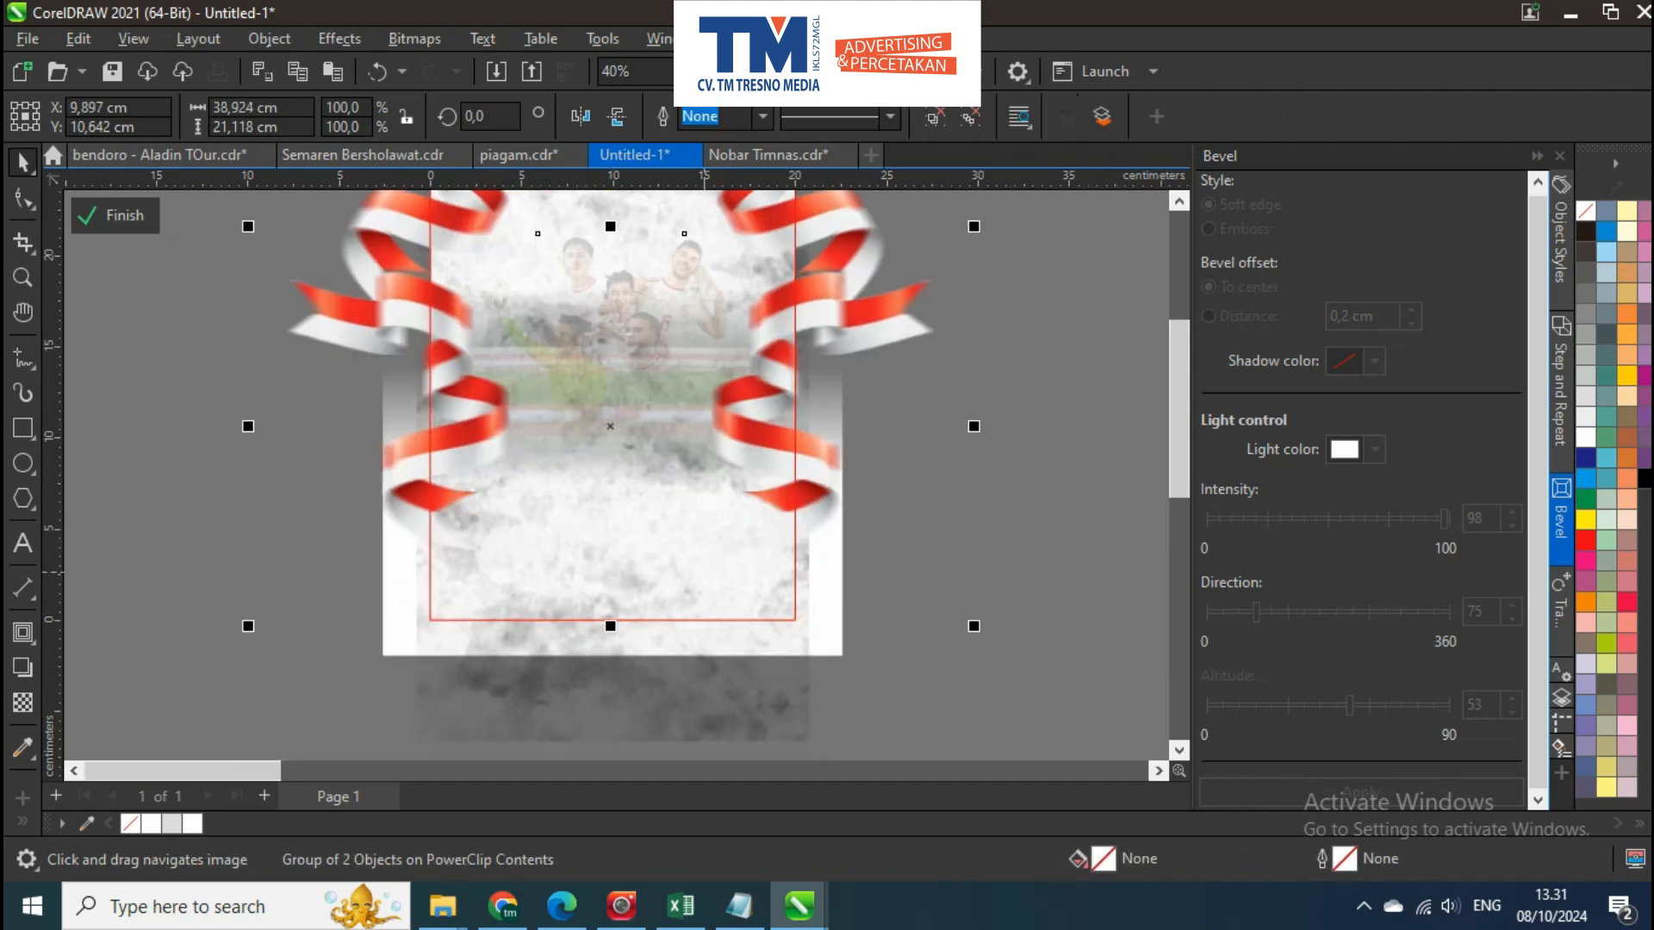
{"action": "key", "text": "Escape"}
{"action": "key", "text": "ctrl+g"}
{"action": "key", "text": "p"}
{"action": "key", "text": "ctrl+u"}
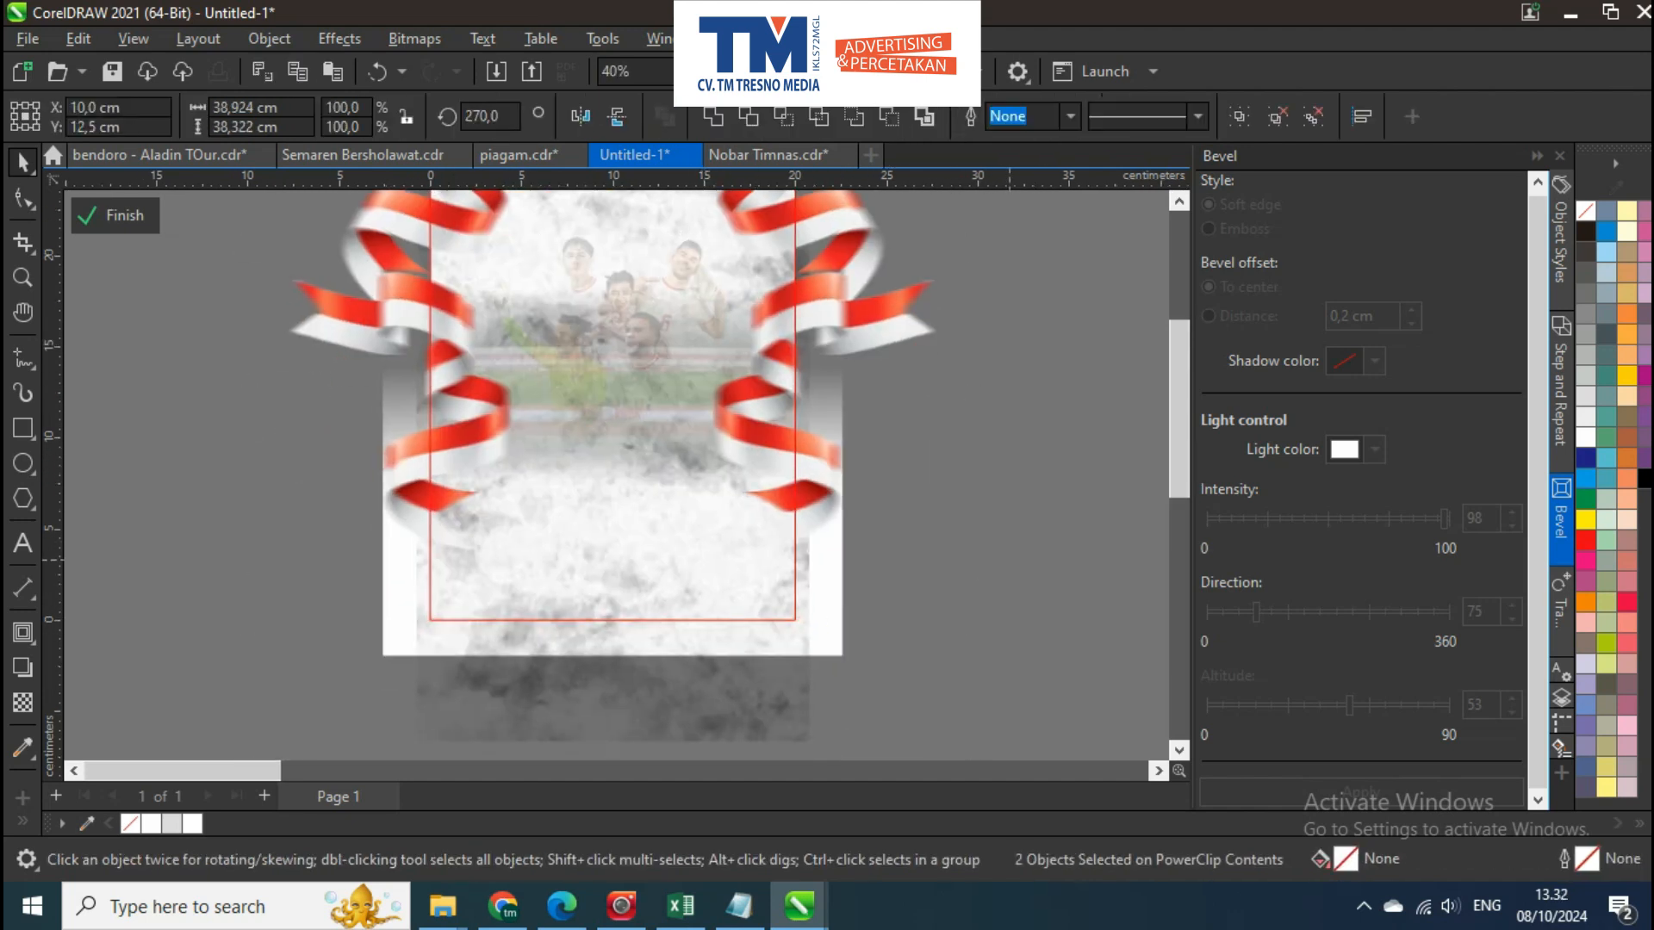
{"action": "left_click", "coordinate": [927, 405], "text": "ctrl"}
{"action": "left_click_drag", "start_coordinate": [927, 395], "coordinate": [927, 498]}
{"action": "key", "text": "Escape"}
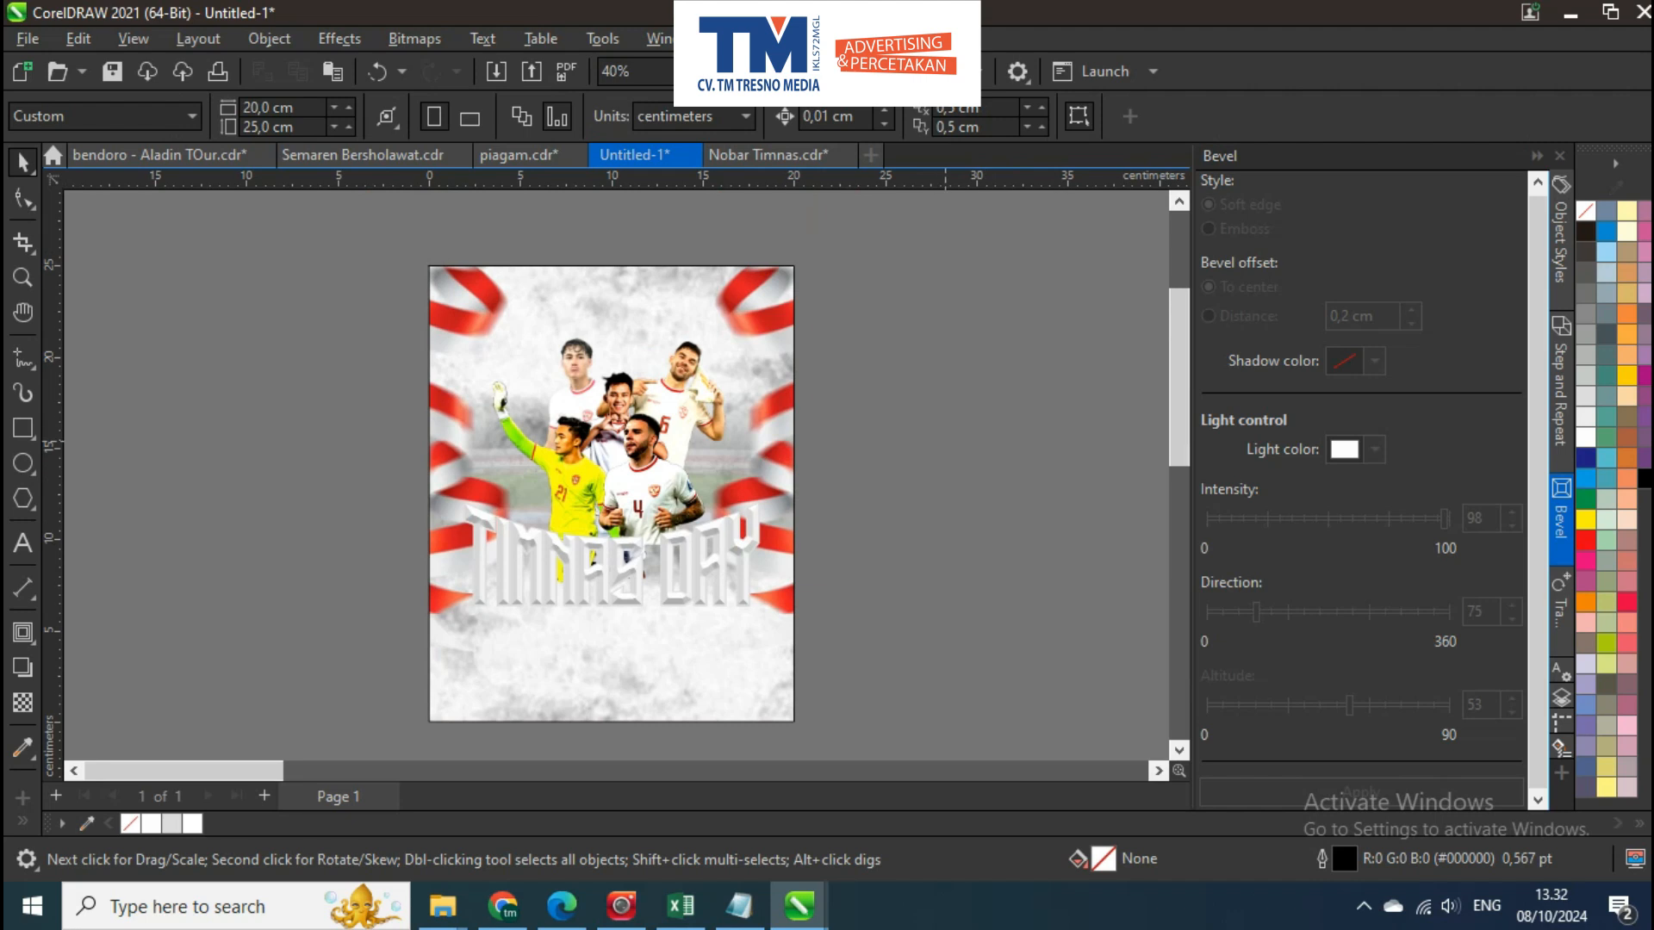
Draw a white, outline-free rectangle about 3.3 × 3.8 cm on the poster's upper edge near the left corner
{"action": "scroll", "coordinate": [573, 279], "scroll_direction": "up", "scroll_amount": 2}
{"action": "scroll", "coordinate": [460, 258], "scroll_direction": "up", "scroll_amount": 3}
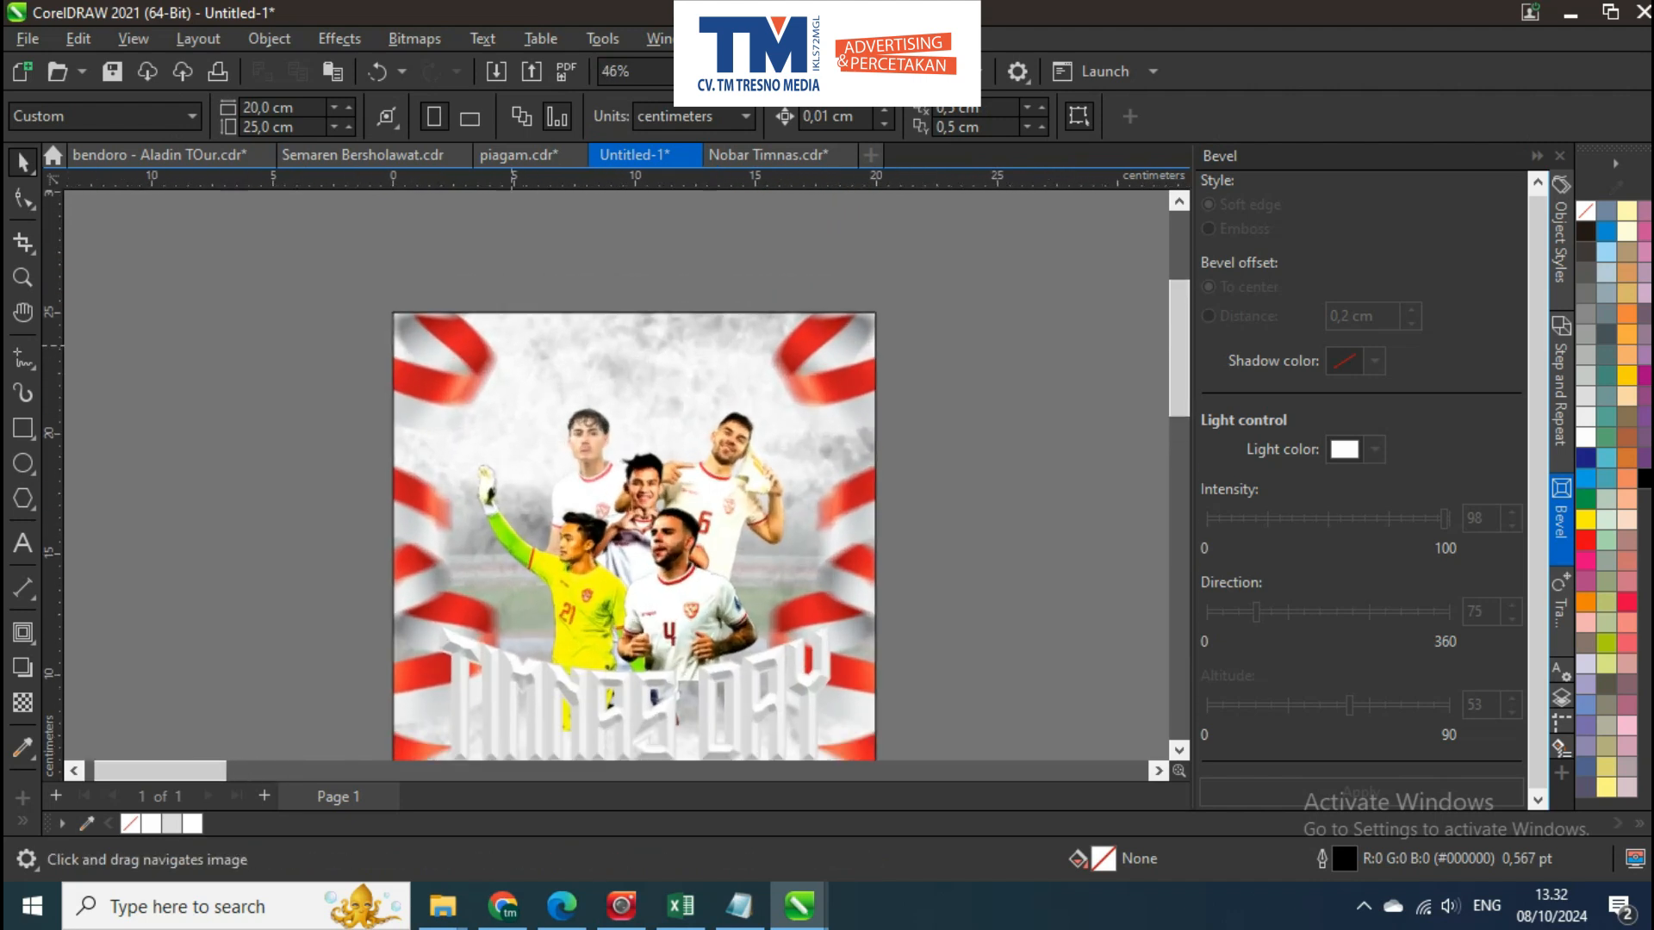
{"action": "left_click", "coordinate": [23, 427]}
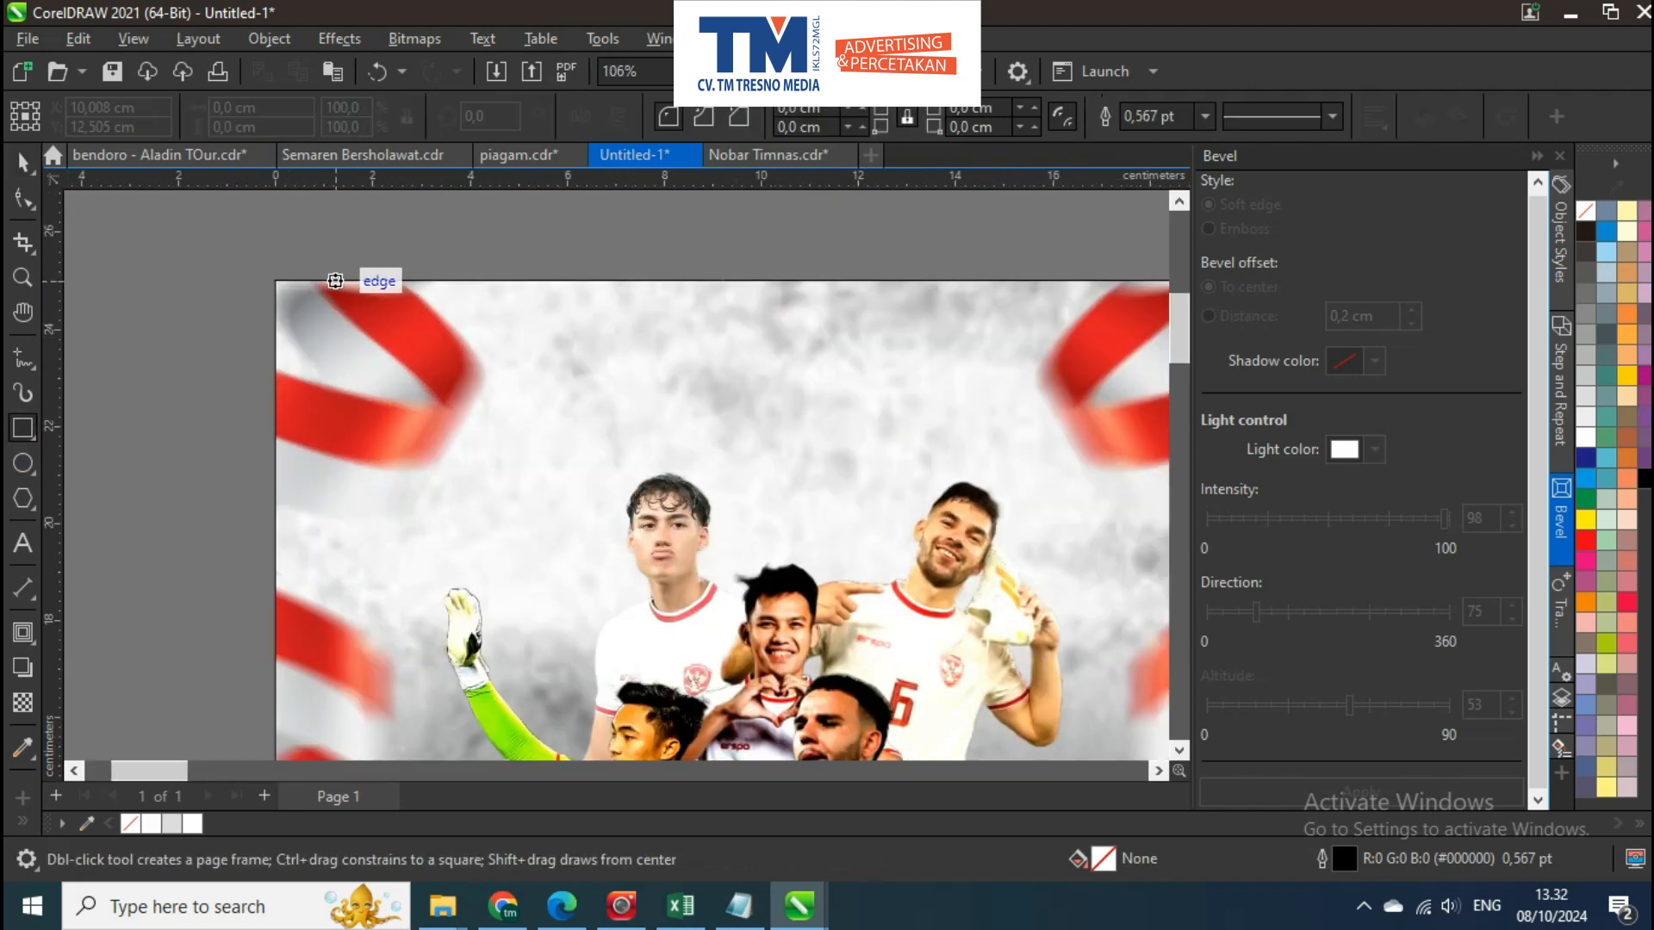
{"action": "left_click_drag", "start_coordinate": [489, 438], "coordinate": [497, 465]}
{"action": "key", "text": "space"}
{"action": "left_click", "coordinate": [1585, 437]}
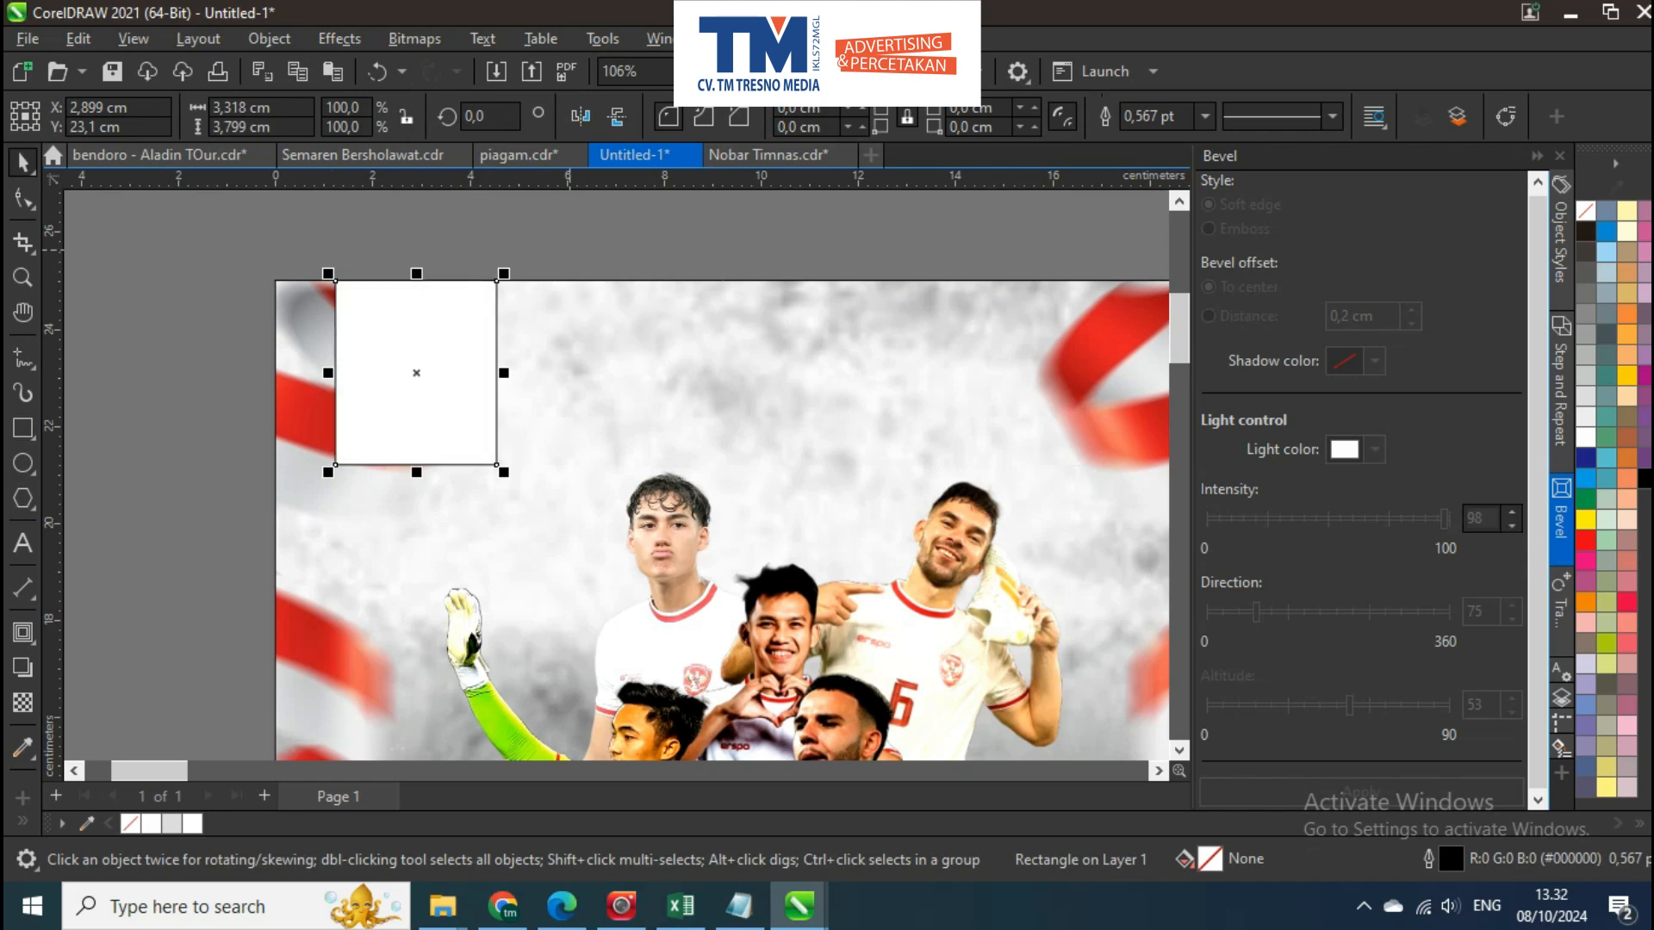
{"action": "right_click", "coordinate": [1585, 210]}
{"action": "left_click", "coordinate": [1550, 225]}
{"action": "left_click", "coordinate": [982, 235]}
Switch to Chrome, search Google Images for "logo kualifikasi piala dunia 2026 png" and open the Wikipedia FIFA 2026 logo result
{"action": "left_click", "coordinate": [502, 906]}
{"action": "left_click_drag", "start_coordinate": [445, 137], "coordinate": [207, 138]}
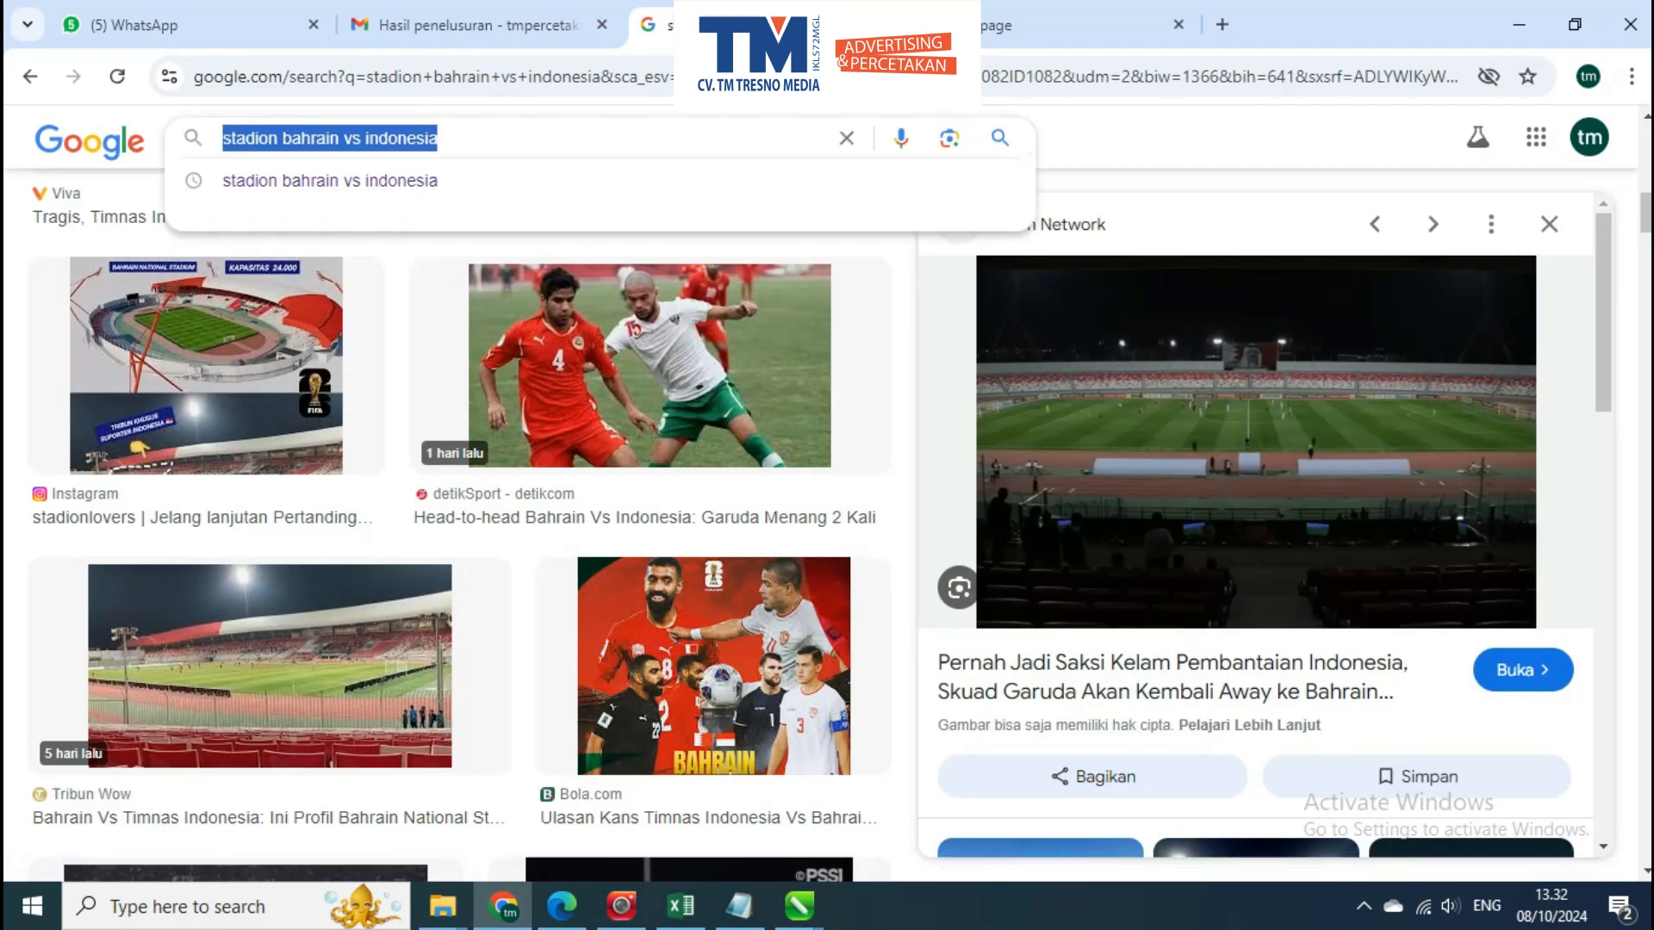
{"action": "type", "text": "logo kuali"}
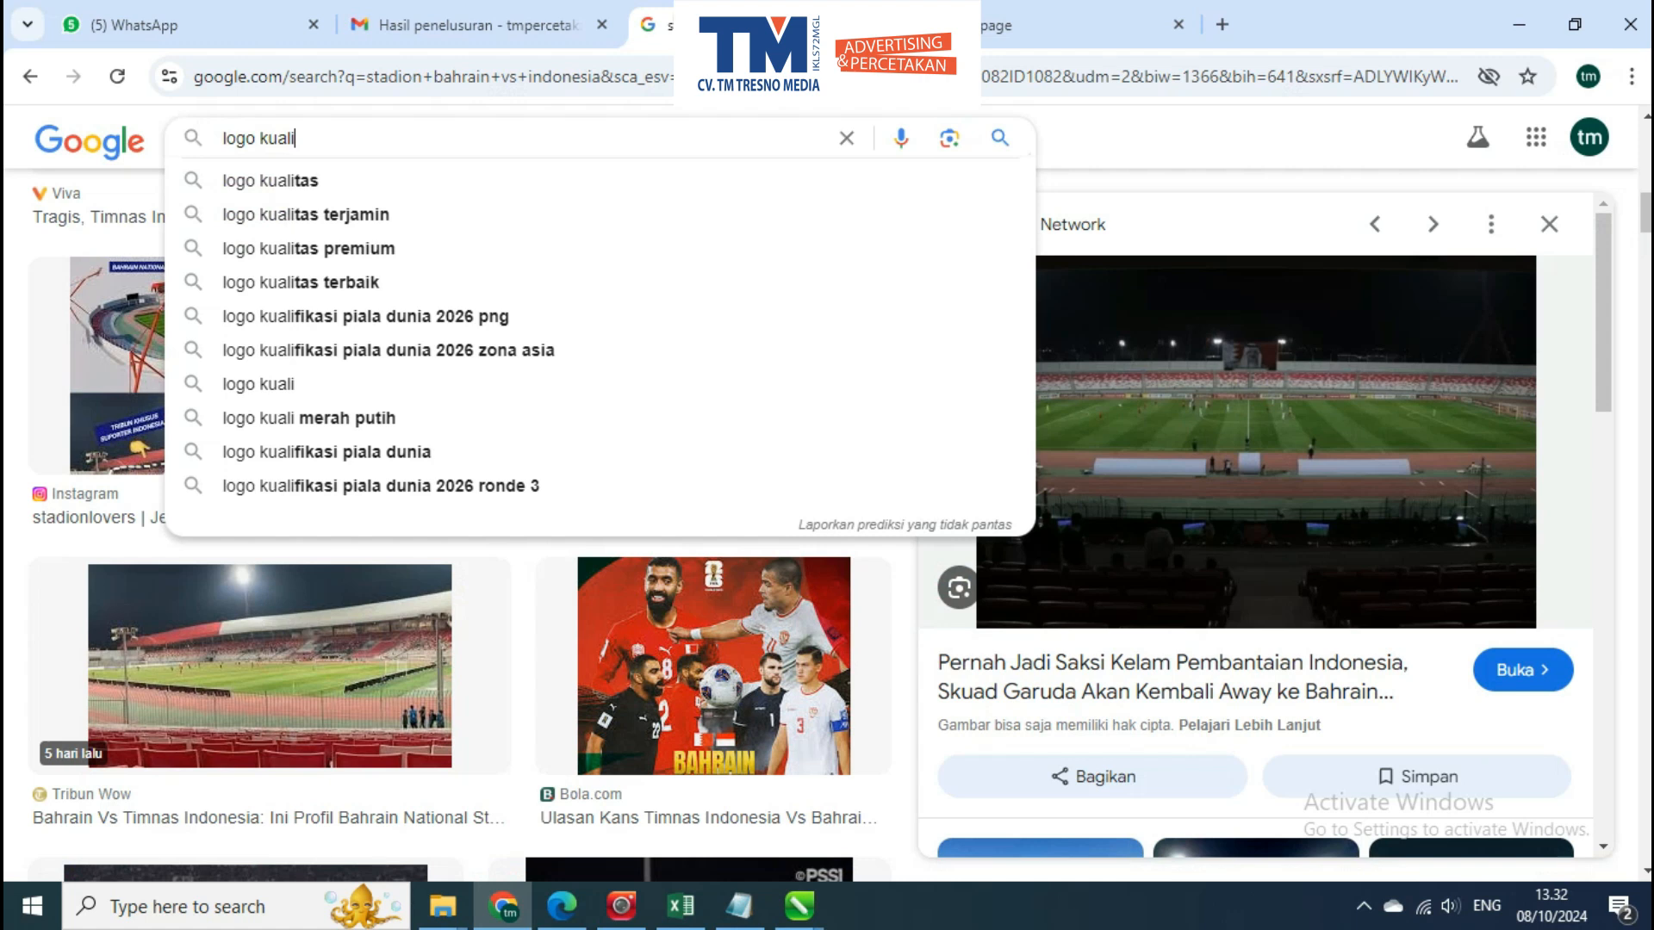
{"action": "type", "text": "fikasi"}
{"action": "key", "text": "Down"}
{"action": "key", "text": "Return"}
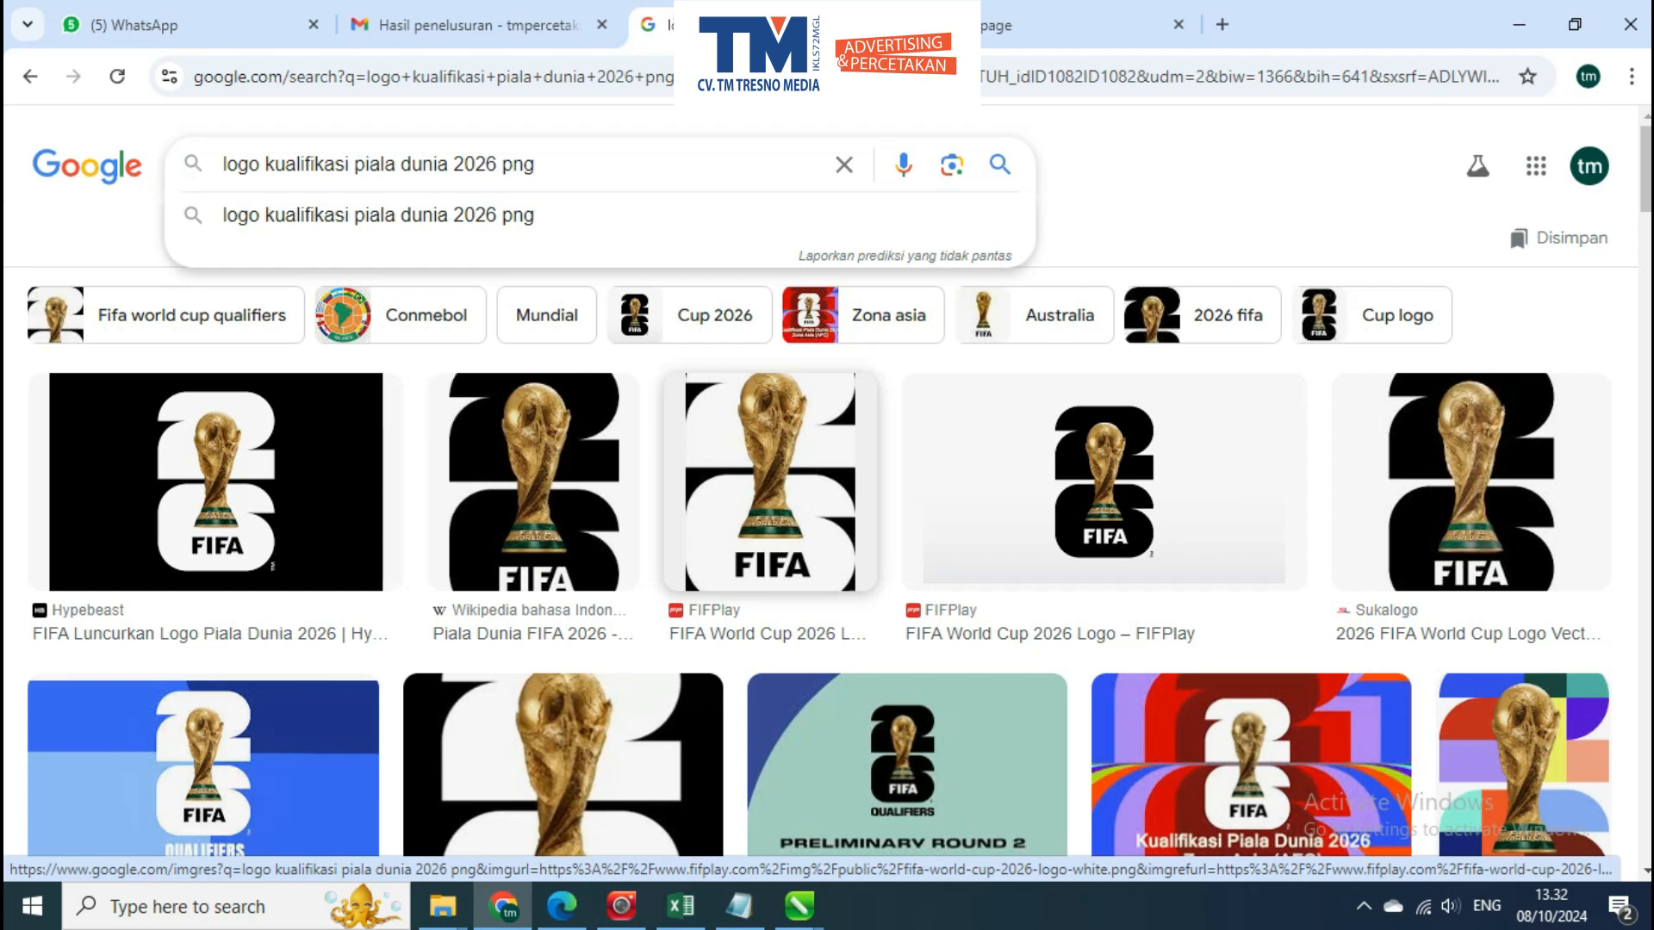
{"action": "left_click", "coordinate": [551, 491]}
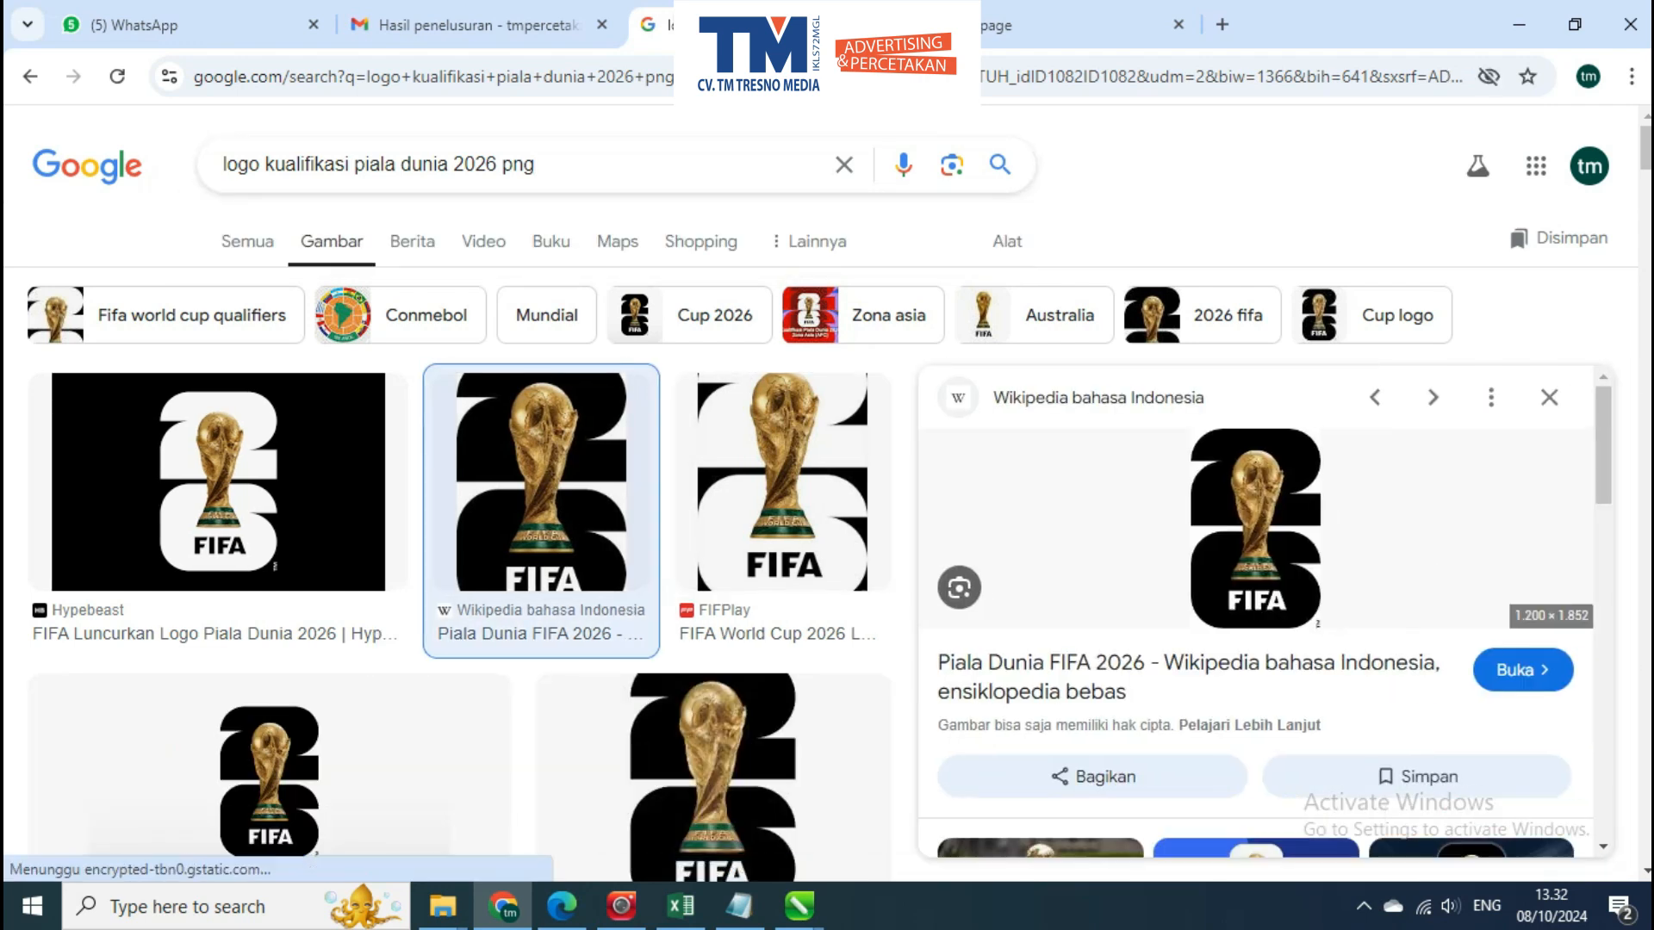
Try to copy the logo image from the browser and paste it into the CorelDRAW poster
{"action": "right_click", "coordinate": [1253, 510]}
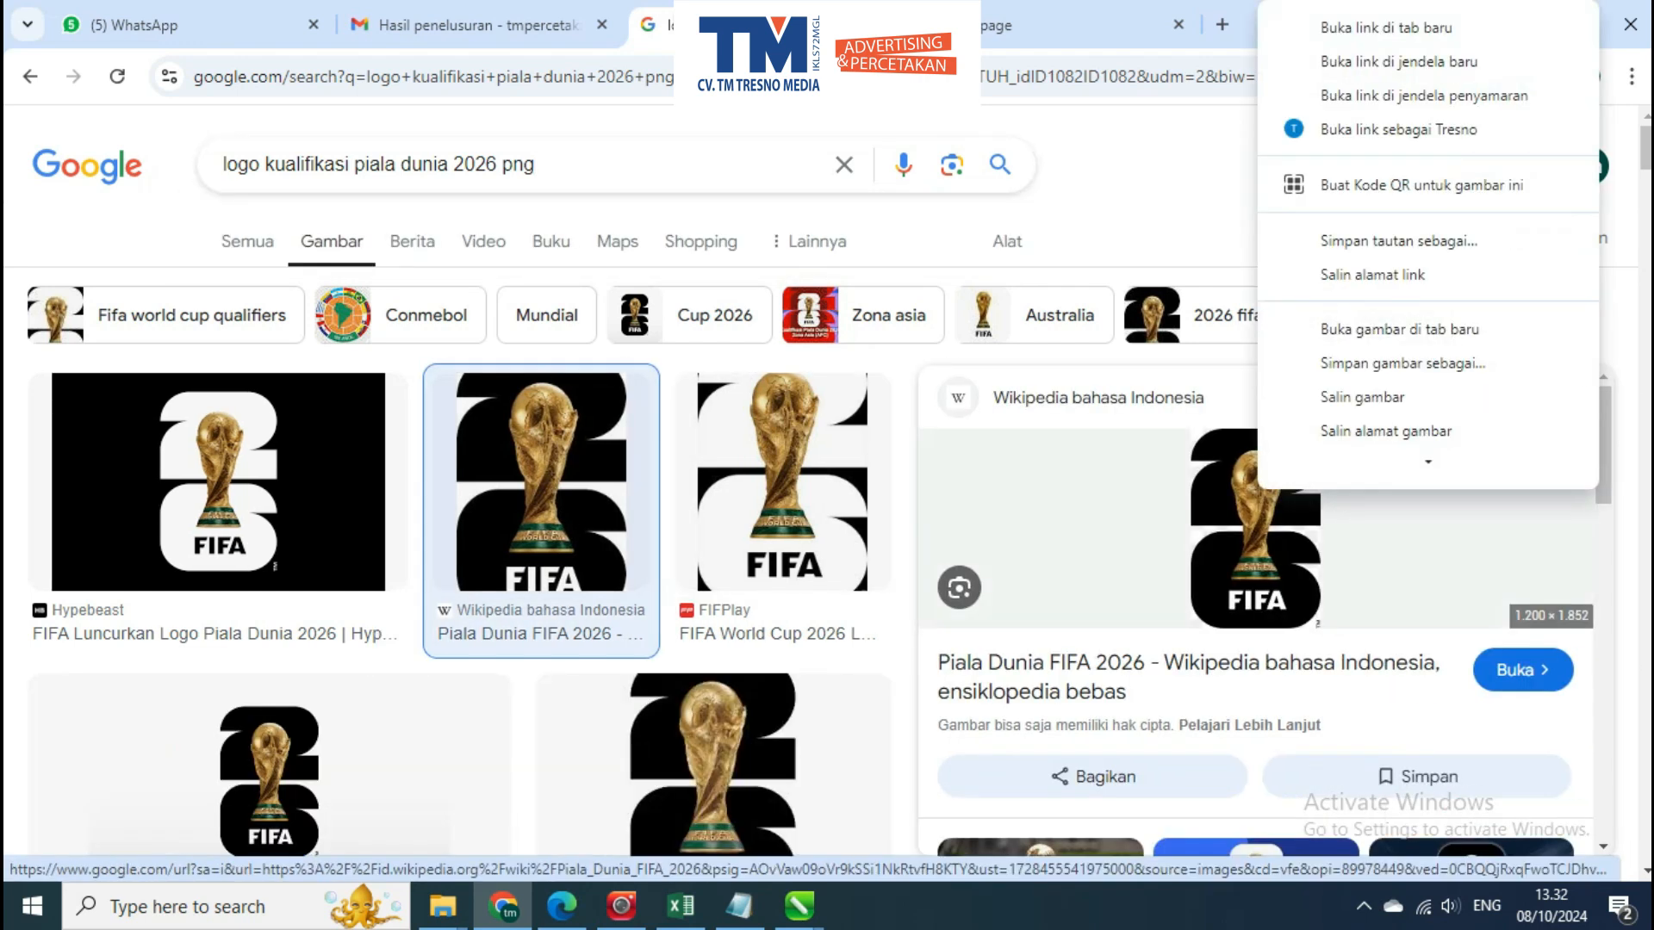
{"action": "left_click", "coordinate": [1343, 417]}
{"action": "left_click", "coordinate": [1520, 24]}
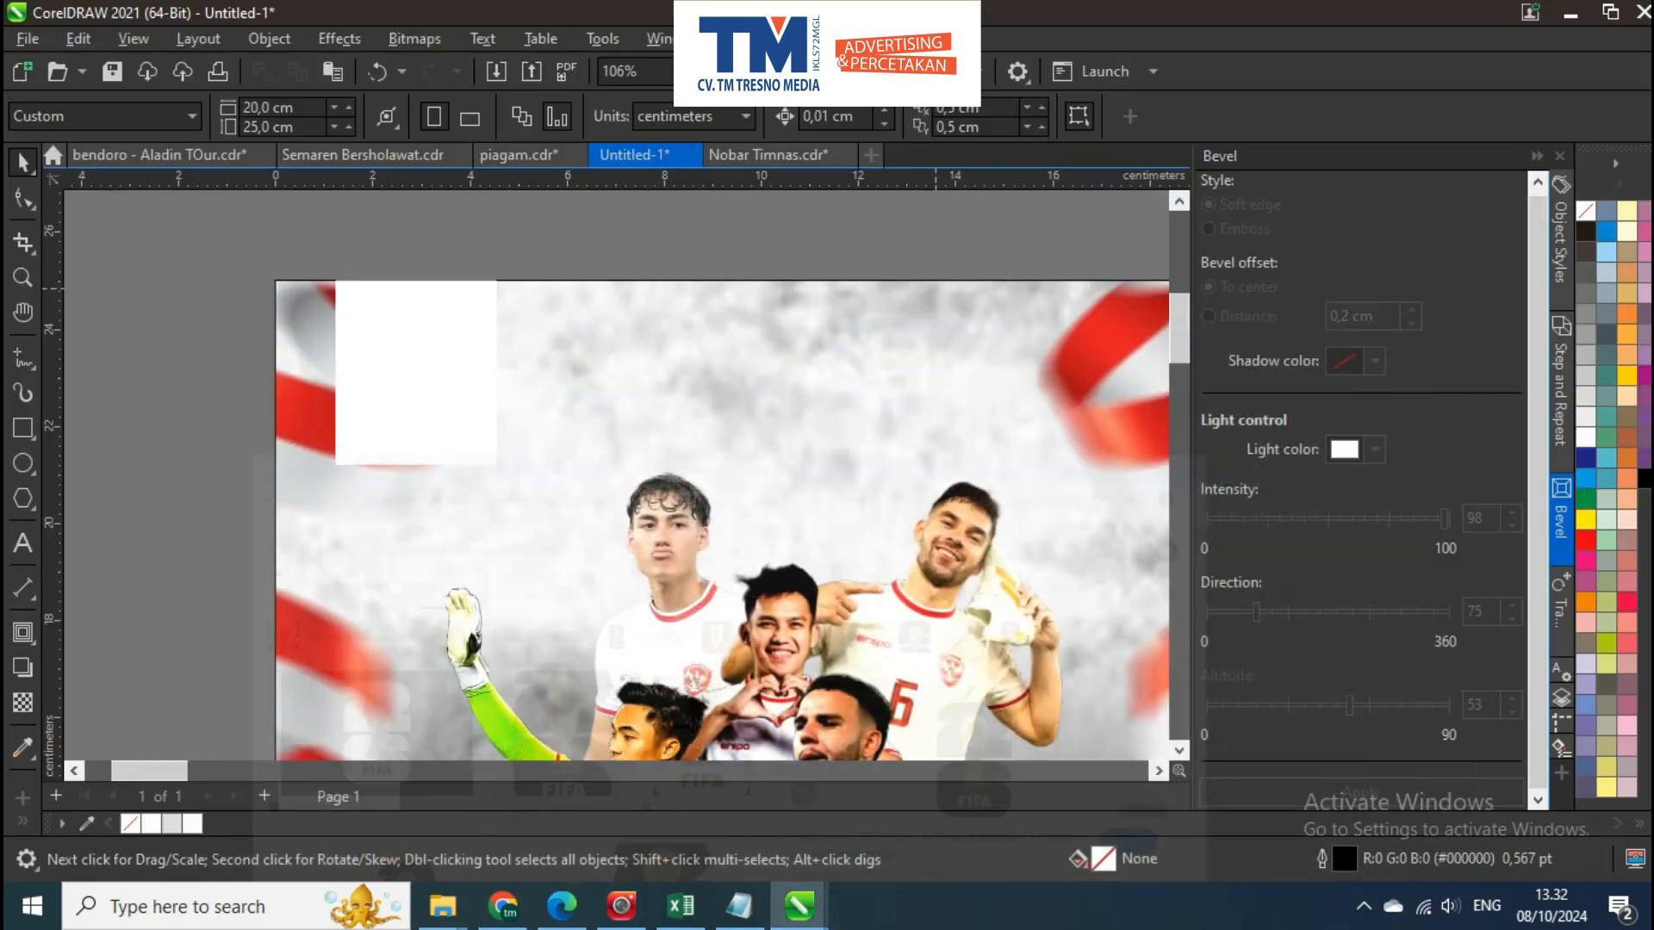
{"action": "key", "text": "ctrl+v"}
{"action": "scroll", "coordinate": [655, 474], "scroll_direction": "down", "scroll_amount": 3}
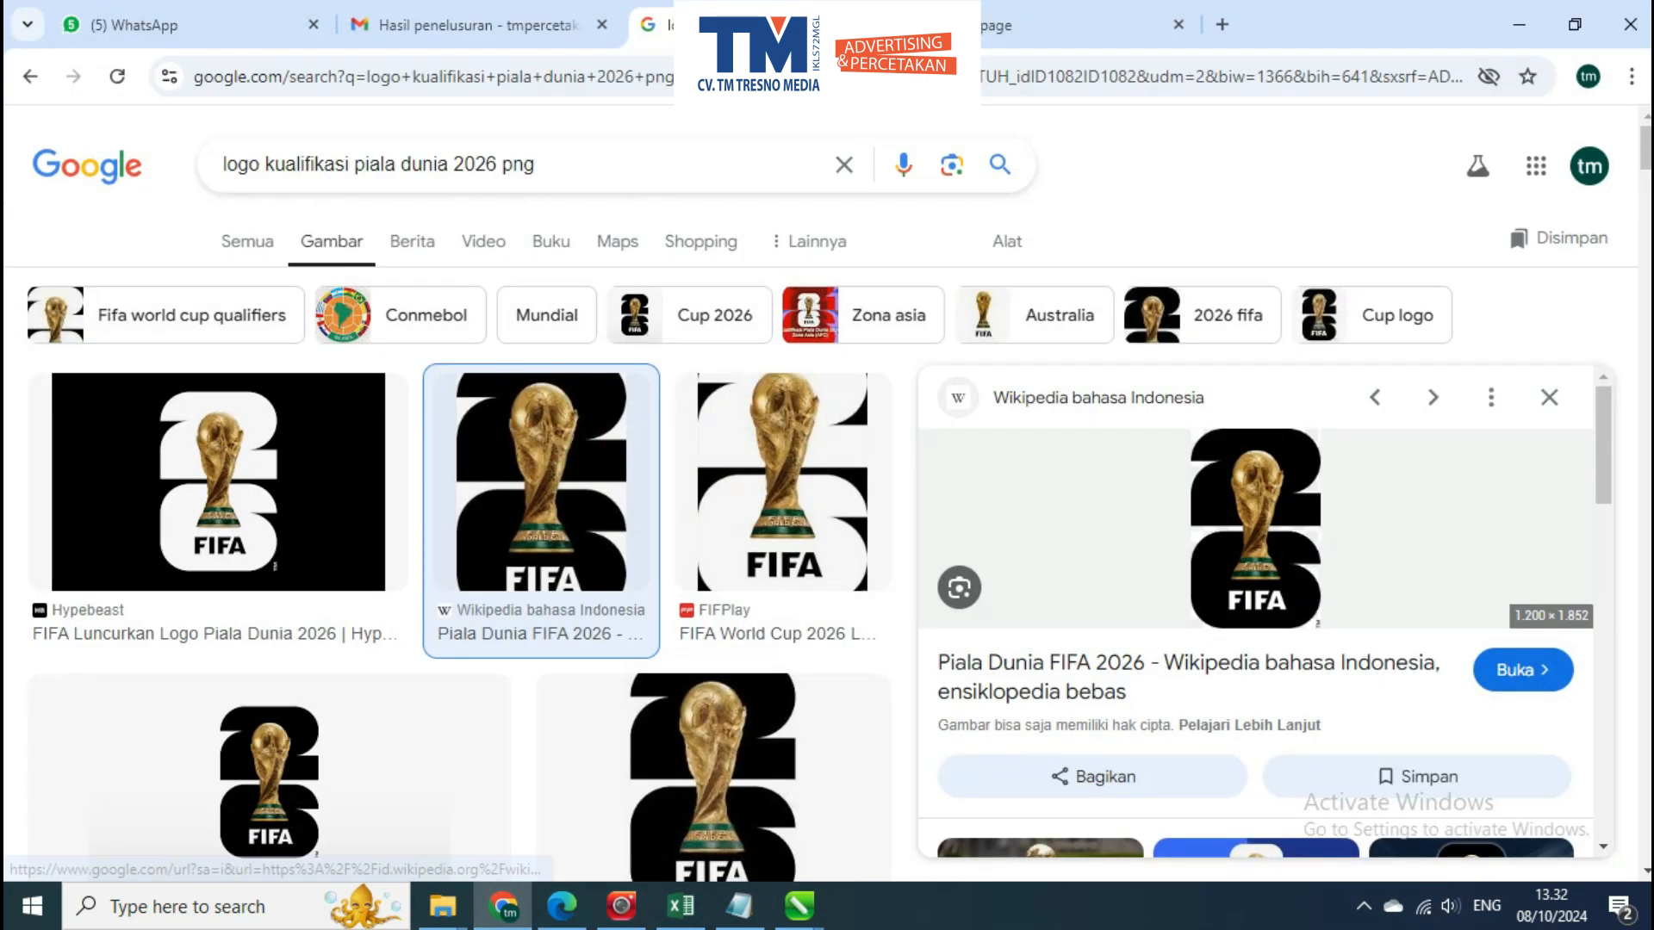
Save the FIFA logo from the browser to Downloads as 2026_FIFA_World_Cup_emblem.svg.png
{"action": "right_click", "coordinate": [1293, 474]}
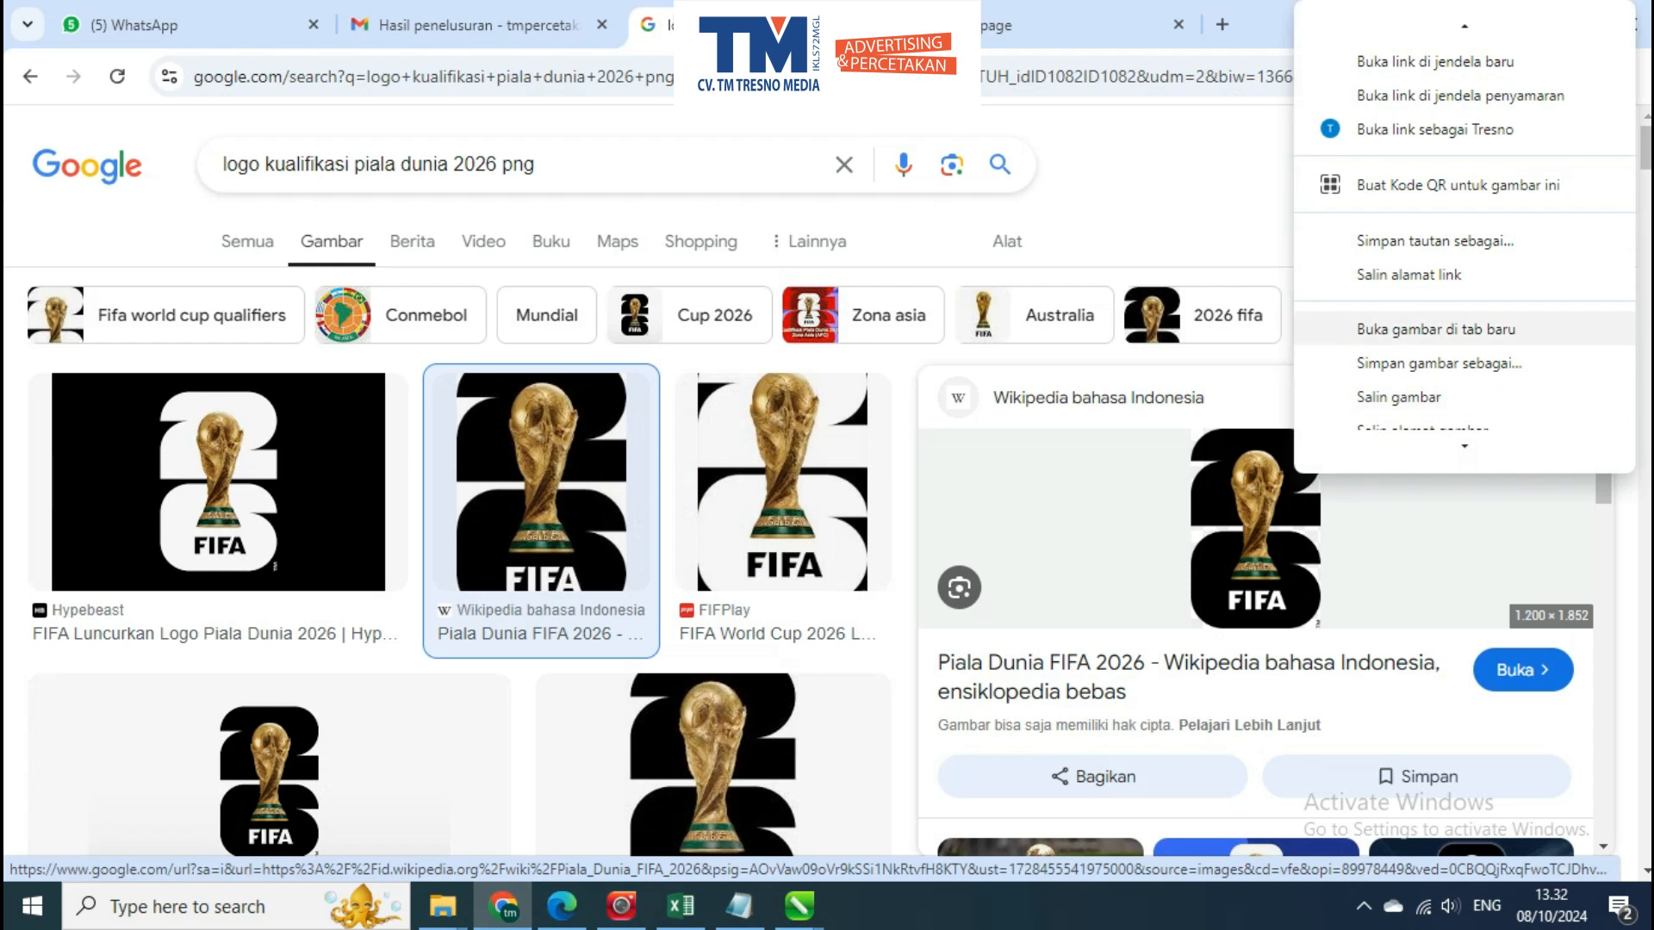
{"action": "scroll", "coordinate": [1429, 329], "scroll_direction": "down", "scroll_amount": 2}
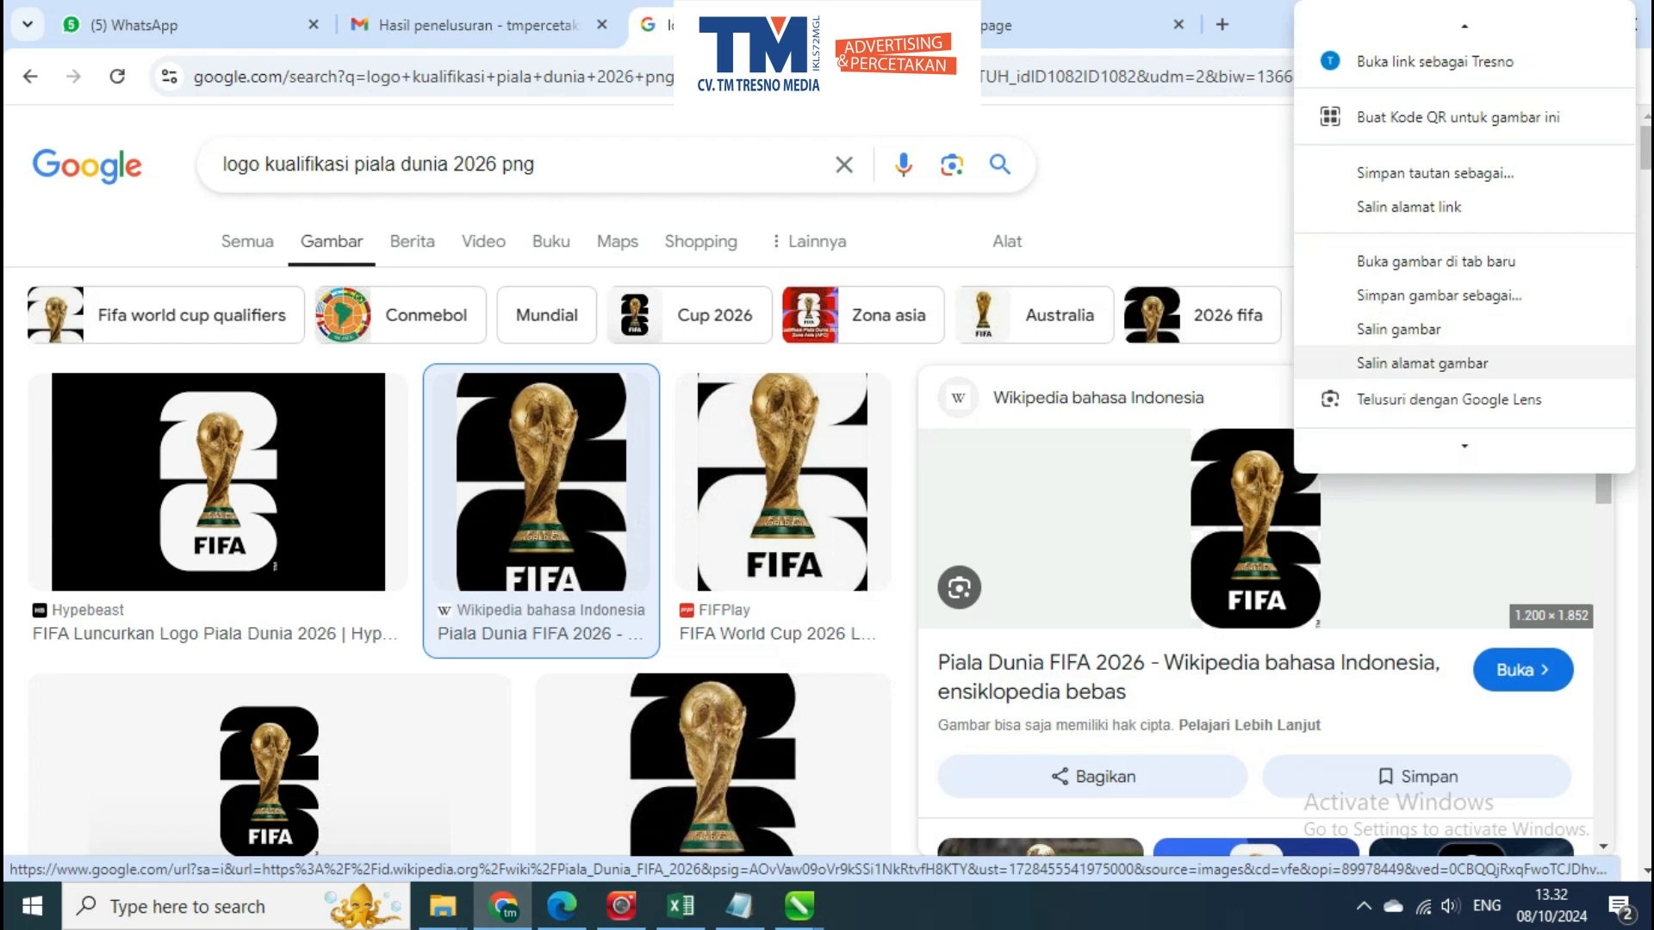
{"action": "left_click", "coordinate": [1438, 295]}
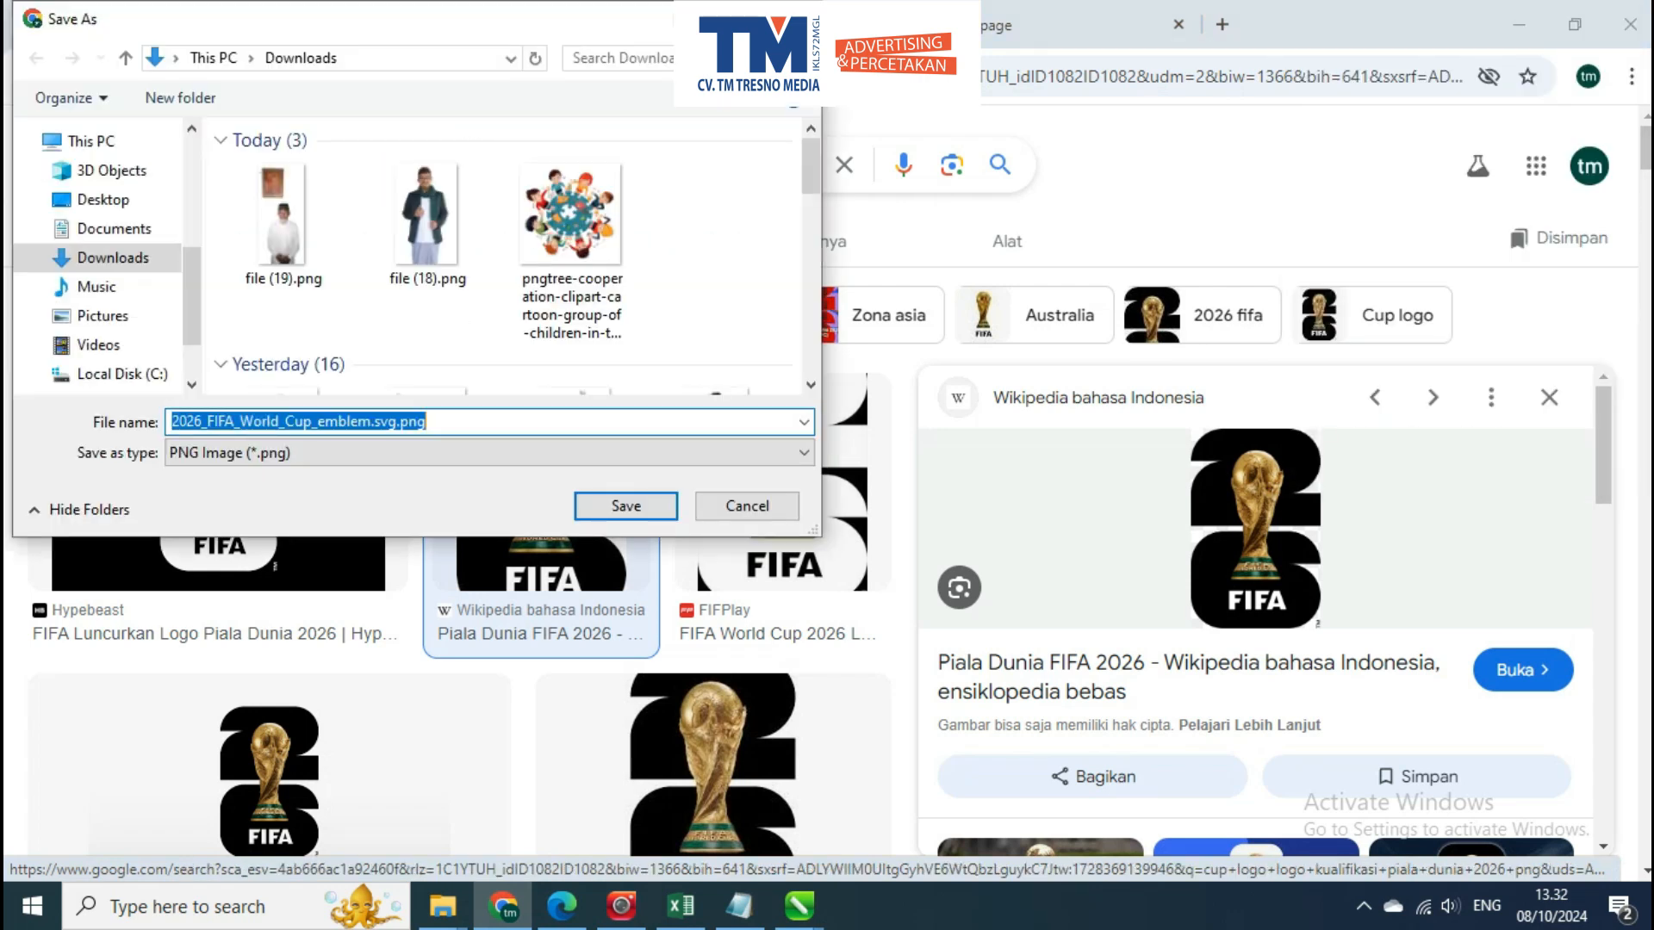
{"action": "key", "text": "Return"}
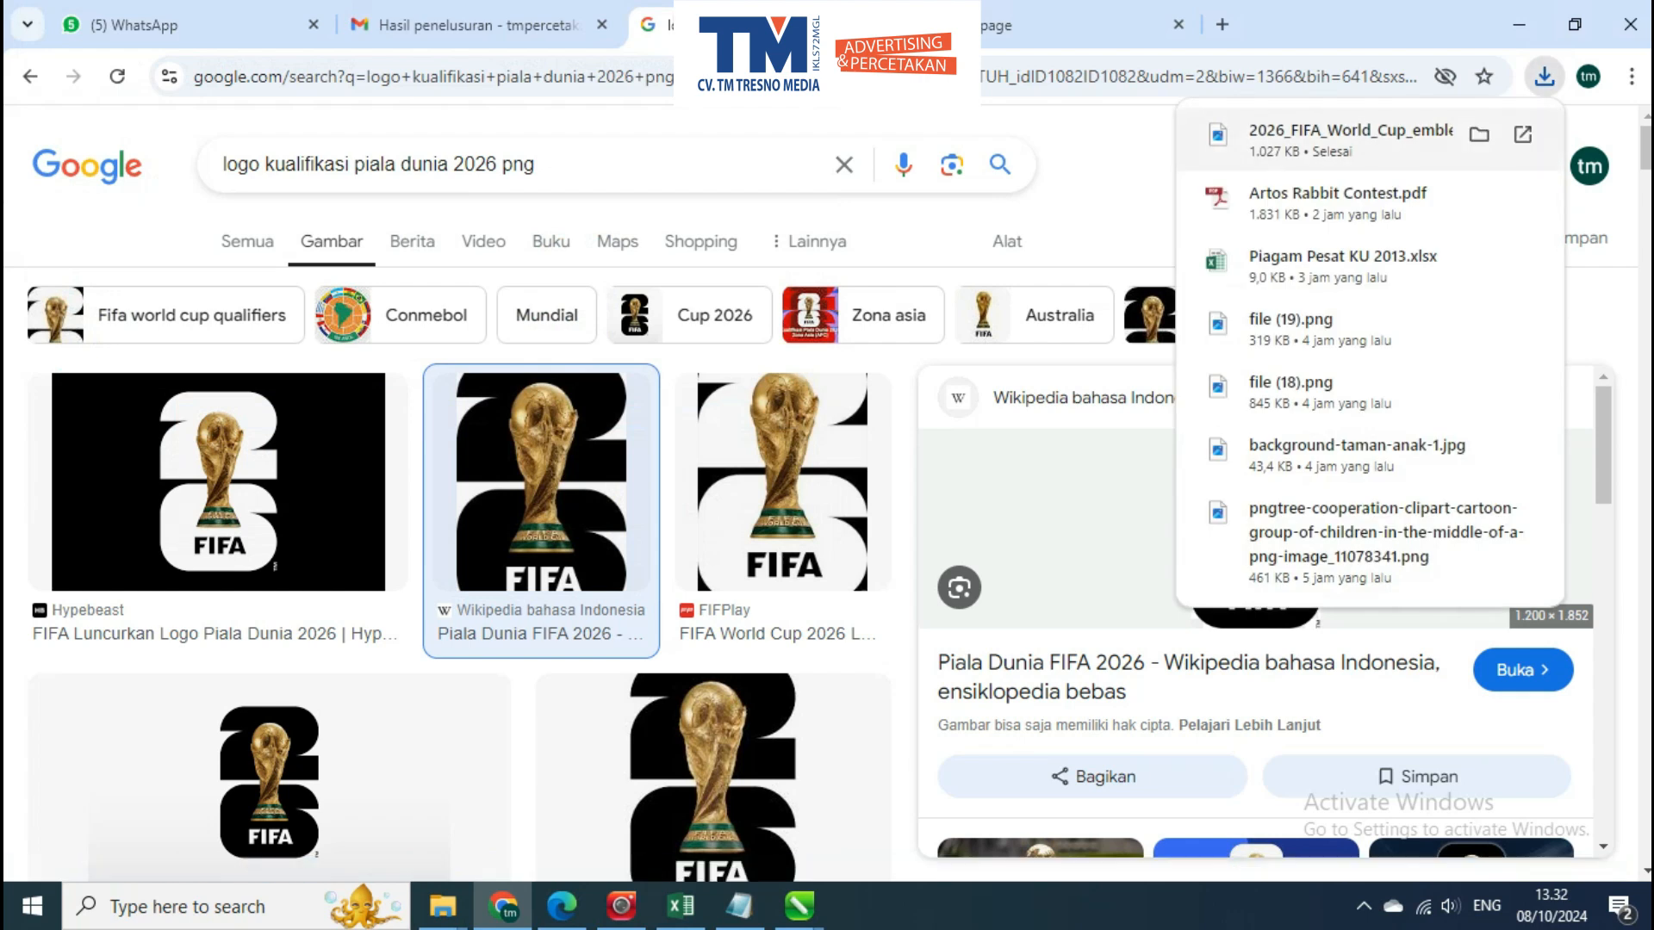
Import the downloaded FIFA logo into the CorelDRAW poster and scale it to about 2 × 3.1 cm over the white rectangle
{"action": "left_click_drag", "start_coordinate": [821, 716], "coordinate": [522, 459]}
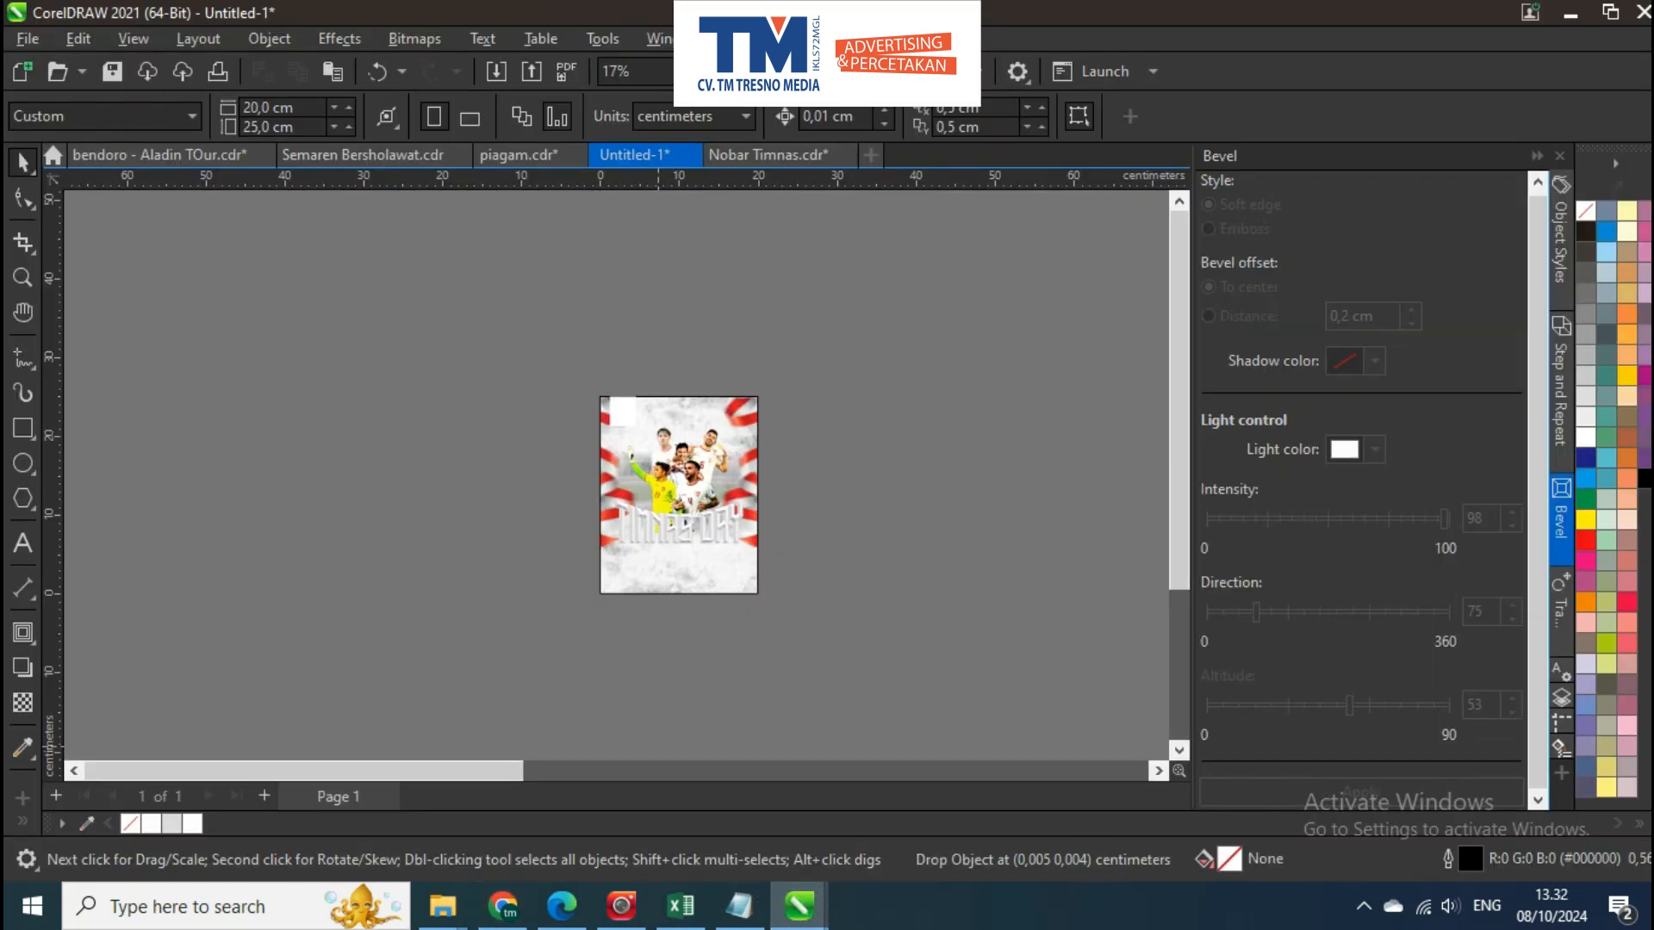
{"action": "left_click_drag", "start_coordinate": [710, 212], "coordinate": [605, 390]}
{"action": "key", "text": "ctrl+r"}
{"action": "key", "text": "ctrl+r"}
{"action": "key", "text": "ctrl+r"}
{"action": "scroll", "coordinate": [539, 504], "scroll_direction": "up", "scroll_amount": 3}
{"action": "left_click_drag", "start_coordinate": [482, 543], "coordinate": [787, 405]}
{"action": "scroll", "coordinate": [796, 382], "scroll_direction": "up", "scroll_amount": 3}
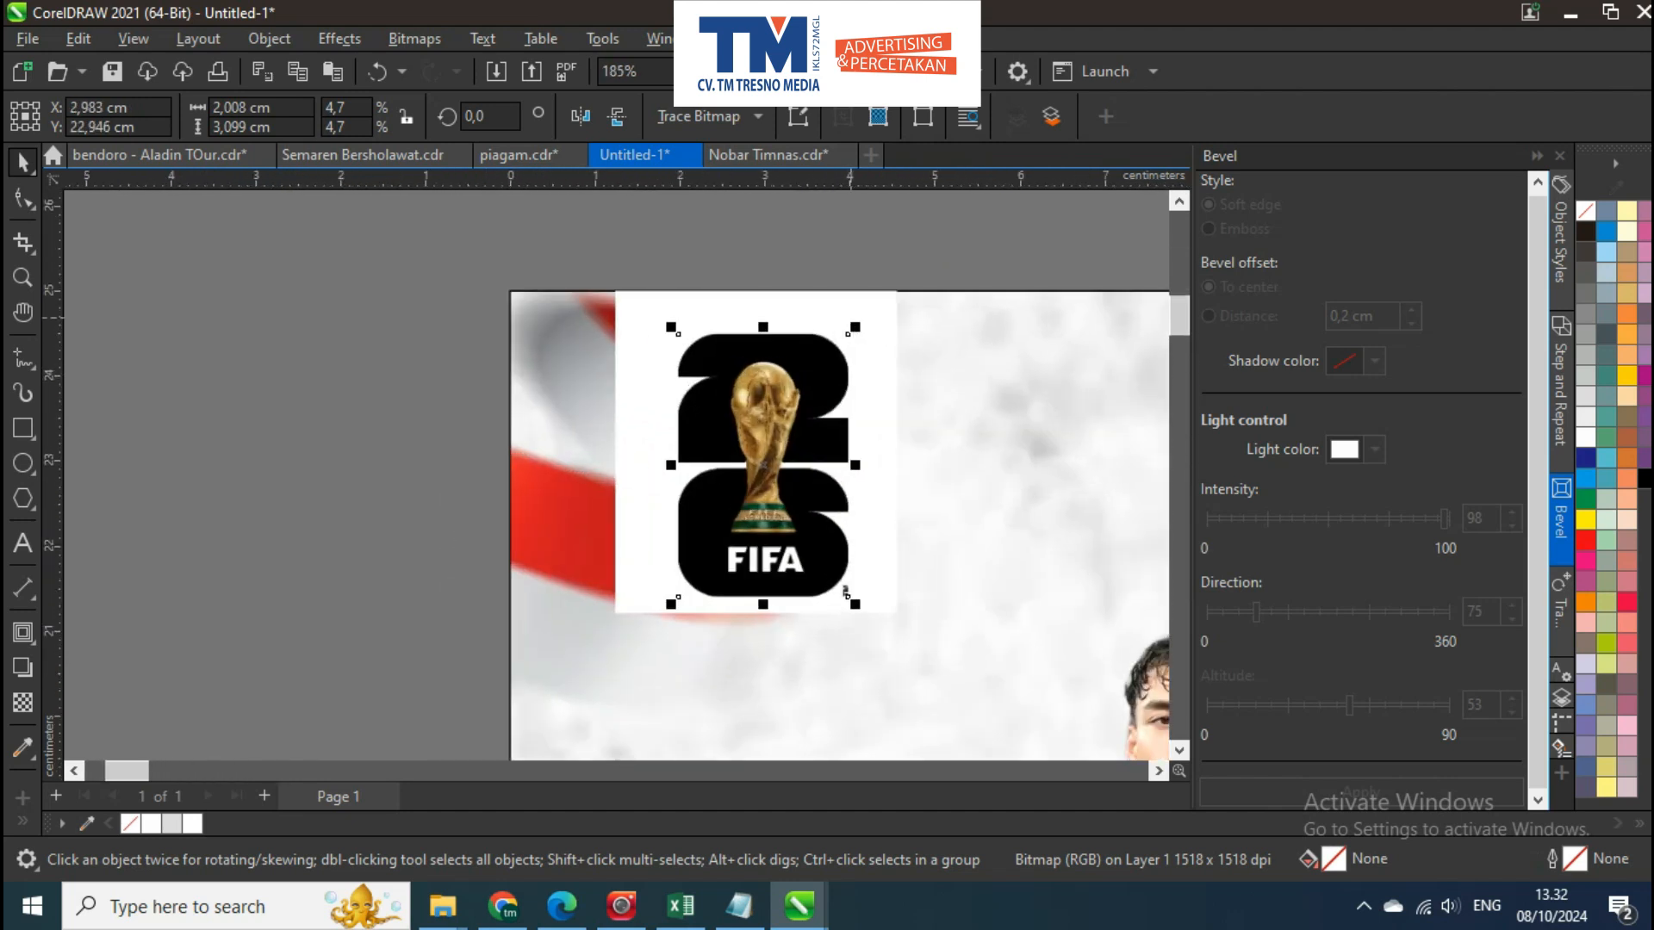
Shrink the FIFA logo slightly and centre it horizontally and vertically on the white rectangle
{"action": "left_click_drag", "start_coordinate": [857, 323], "coordinate": [846, 339]}
{"action": "left_click", "coordinate": [869, 355], "text": "shift"}
{"action": "key", "text": "c"}
{"action": "key", "text": "e"}
{"action": "key", "text": "Escape"}
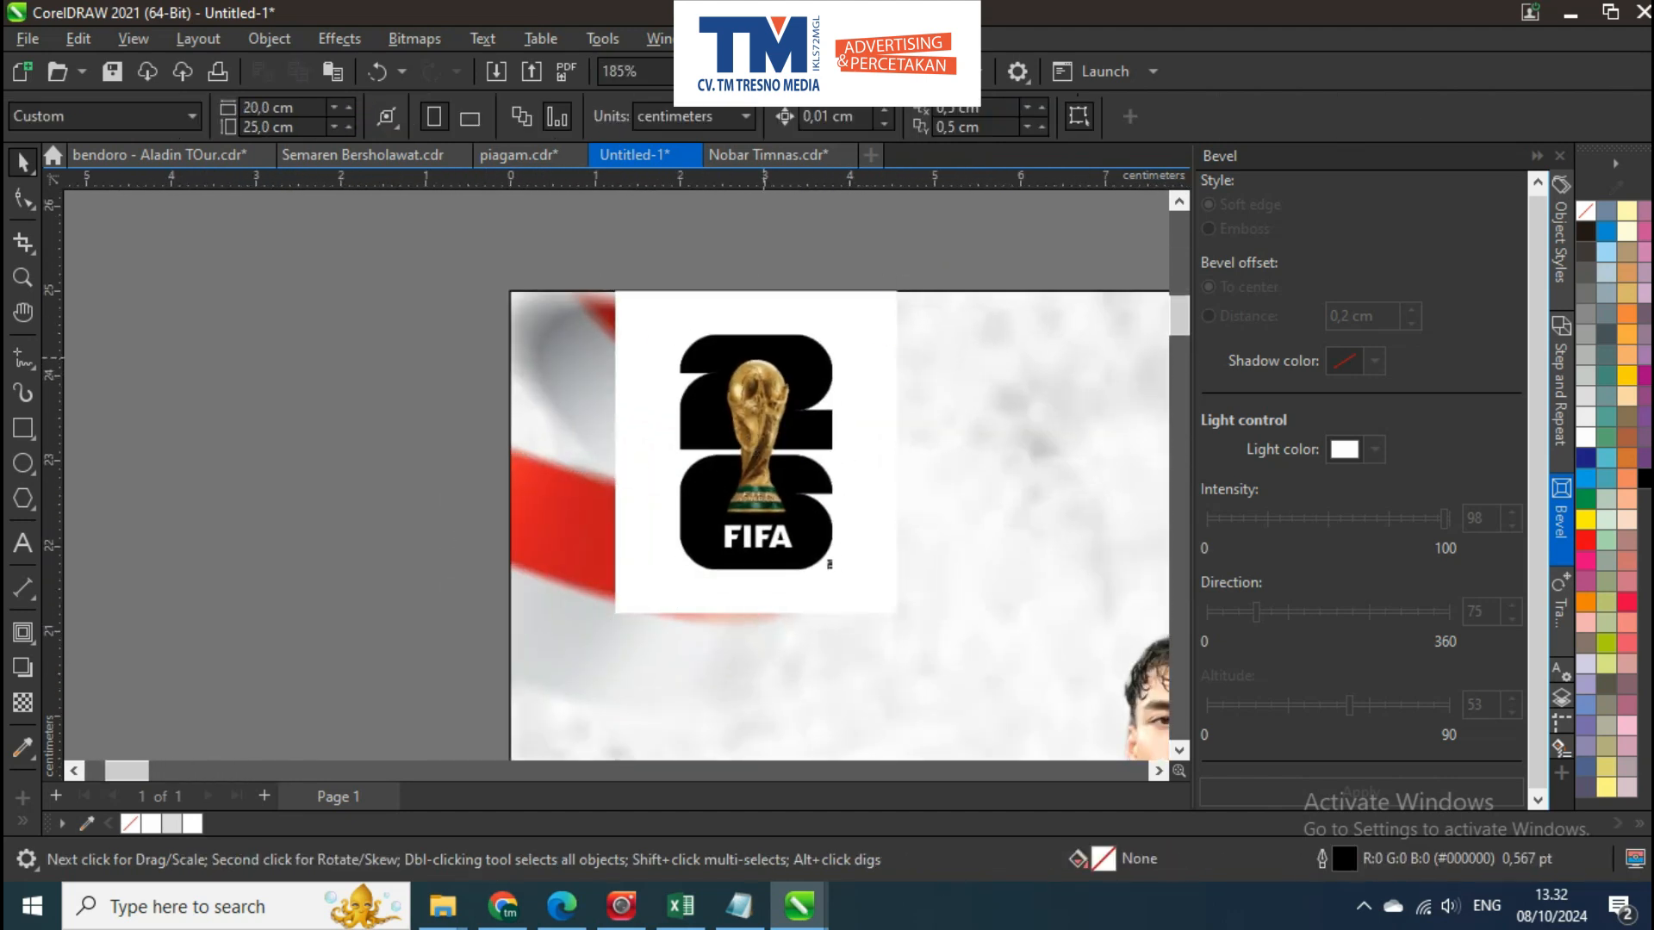
Scale the FIFA logo and its white rectangle down slightly together
{"action": "scroll", "coordinate": [736, 352], "scroll_direction": "down", "scroll_amount": 1}
{"action": "scroll", "coordinate": [799, 483], "scroll_direction": "up", "scroll_amount": 1}
{"action": "left_click", "coordinate": [770, 461]}
{"action": "left_click", "coordinate": [845, 506], "text": "shift"}
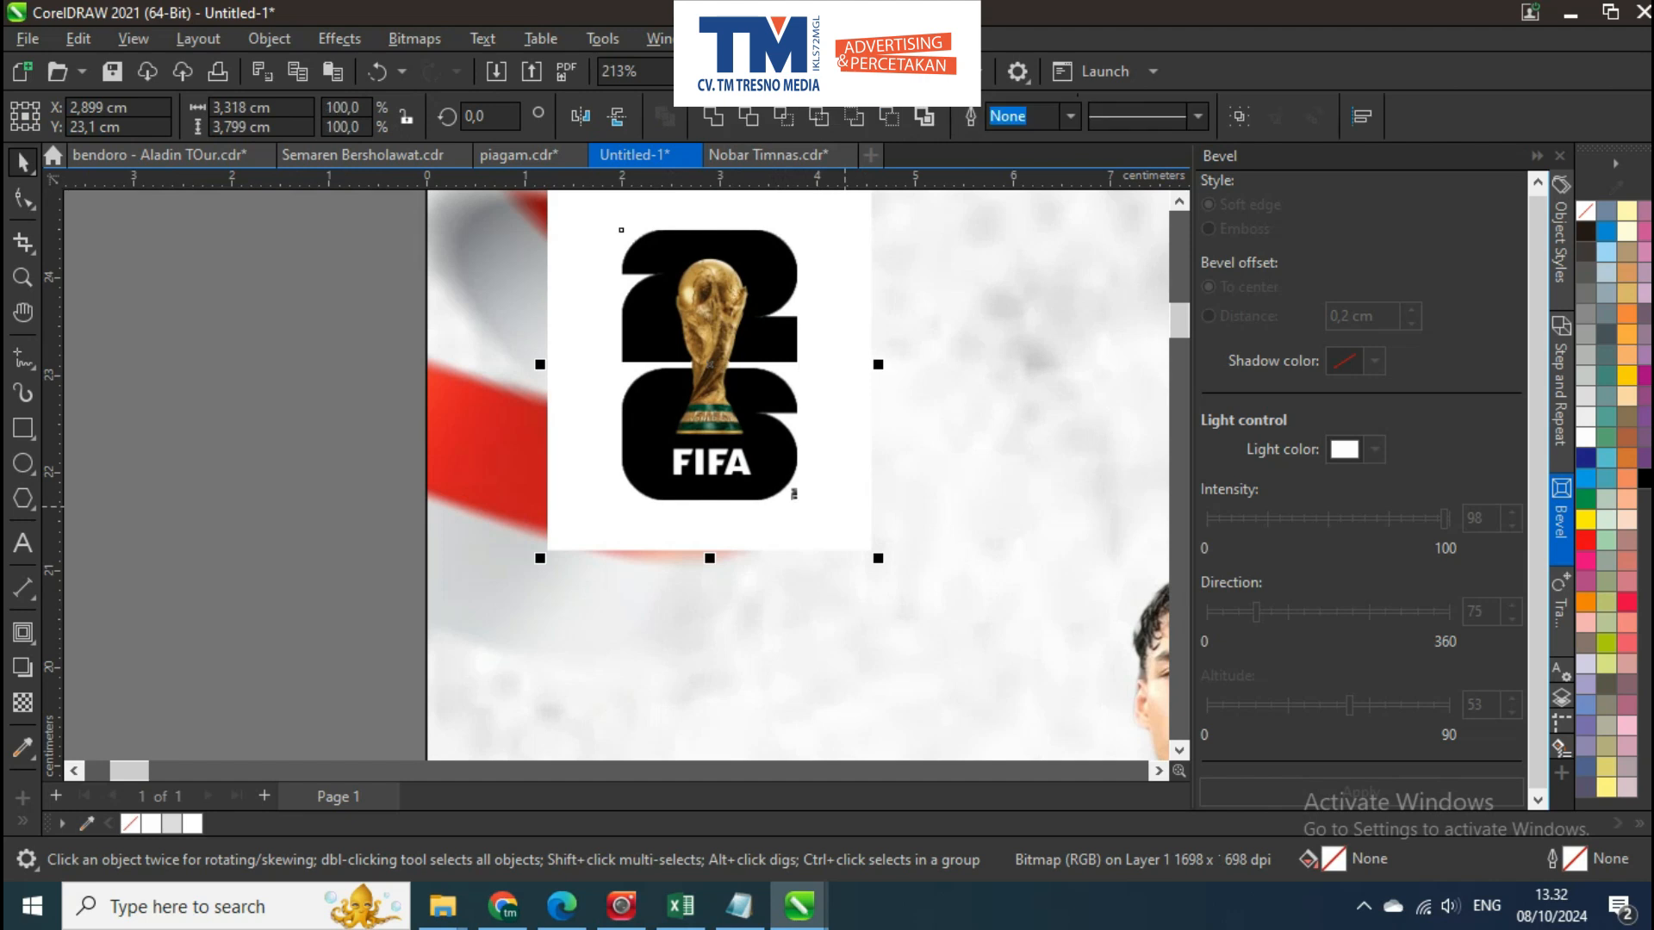
{"action": "left_click_drag", "start_coordinate": [878, 558], "coordinate": [852, 528]}
{"action": "scroll", "coordinate": [836, 439], "scroll_direction": "up", "scroll_amount": 1}
{"action": "left_click_drag", "start_coordinate": [739, 485], "coordinate": [759, 484]}
{"action": "scroll", "coordinate": [758, 484], "scroll_direction": "down", "scroll_amount": 1}
{"action": "scroll", "coordinate": [758, 484], "scroll_direction": "down", "scroll_amount": 1}
{"action": "key", "text": "Escape"}
{"action": "scroll", "coordinate": [759, 484], "scroll_direction": "down", "scroll_amount": 5}
{"action": "scroll", "coordinate": [637, 344], "scroll_direction": "down", "scroll_amount": 5}
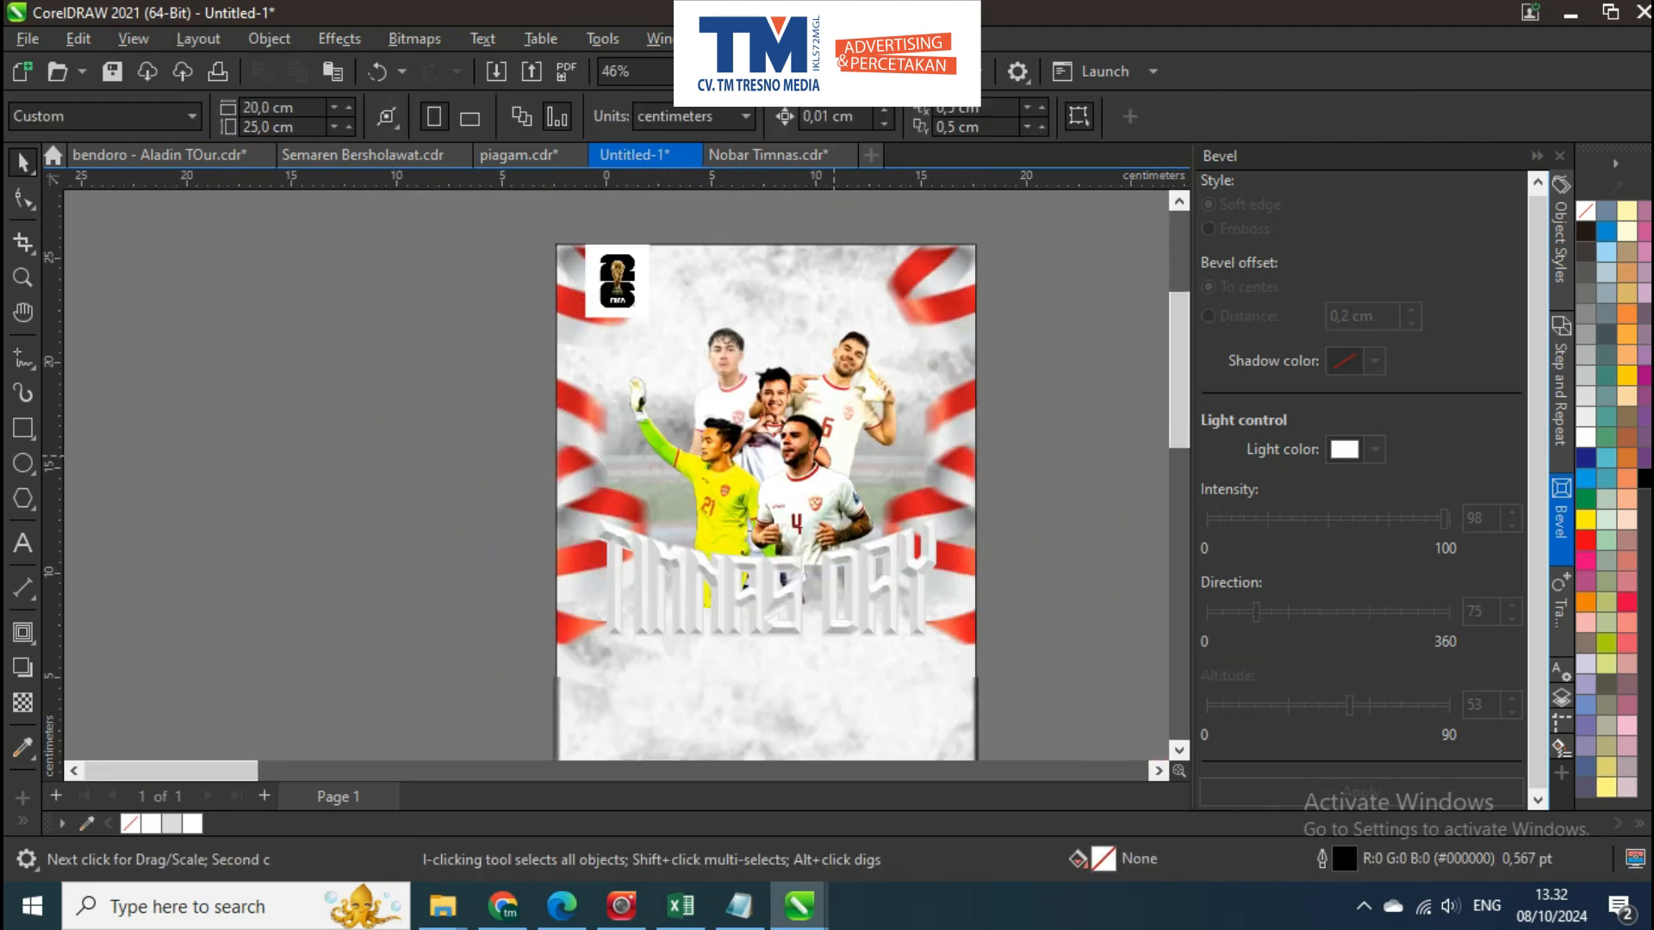
Move the group of player cutouts up on the poster
{"action": "scroll", "coordinate": [694, 602], "scroll_direction": "up", "scroll_amount": 4}
{"action": "left_click", "coordinate": [789, 423]}
{"action": "scroll", "coordinate": [789, 424], "scroll_direction": "down", "scroll_amount": 2}
{"action": "scroll", "coordinate": [762, 487], "scroll_direction": "up", "scroll_amount": 1}
{"action": "left_click_drag", "start_coordinate": [761, 499], "coordinate": [770, 462]}
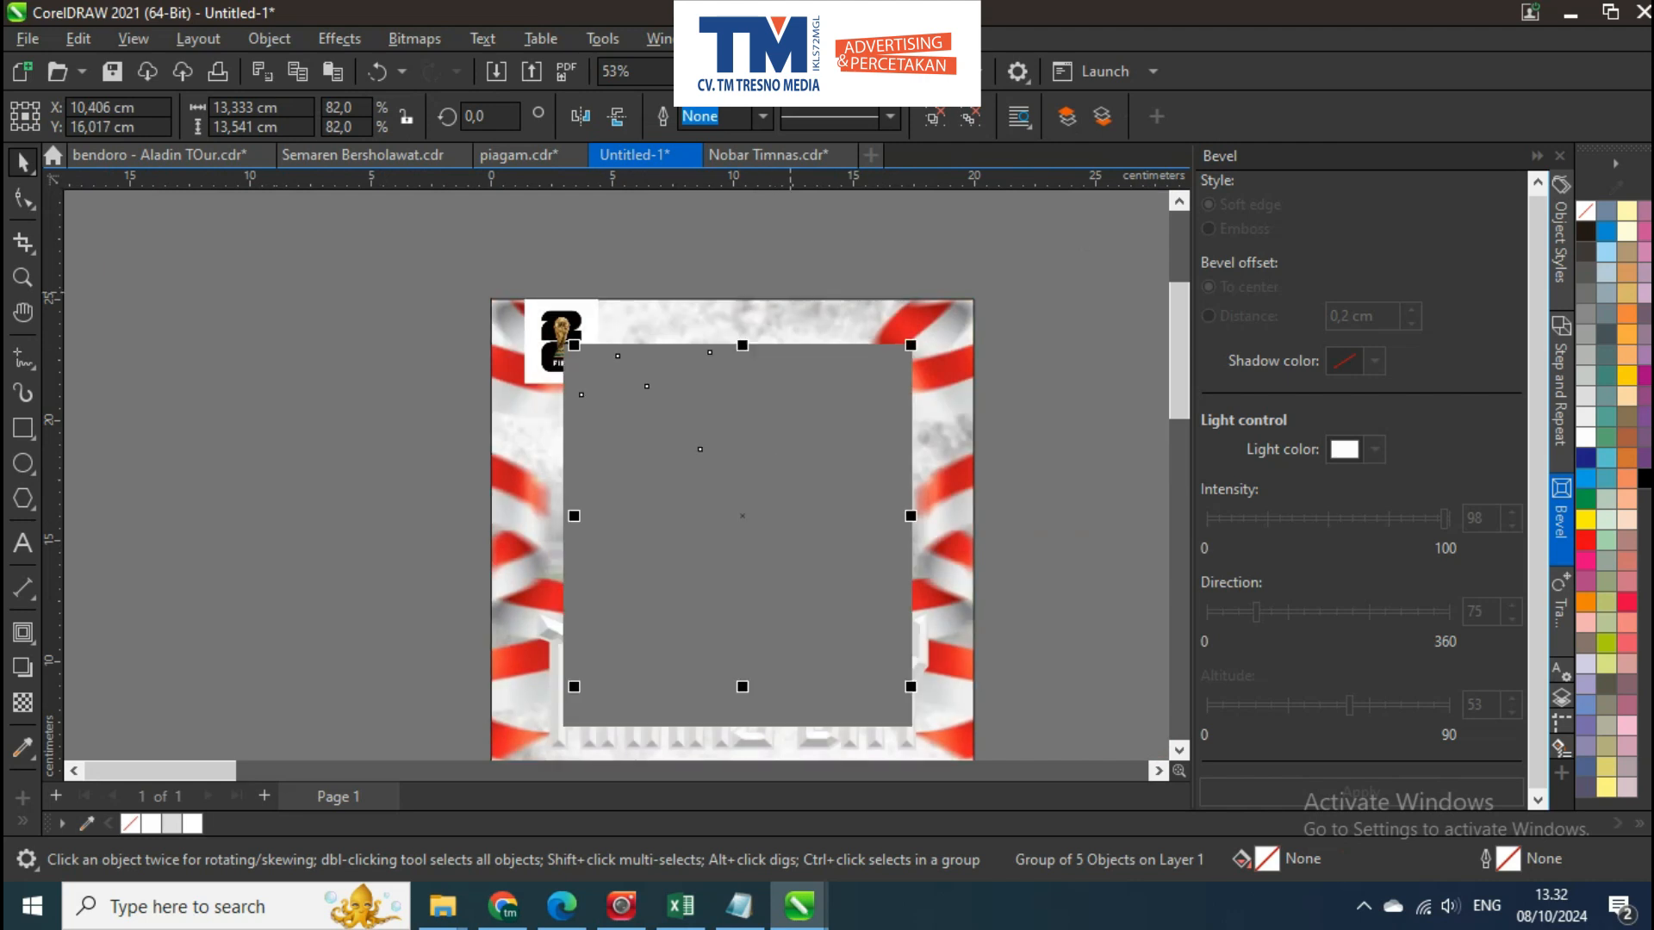
{"action": "key", "text": "Escape"}
{"action": "left_click", "coordinate": [795, 353]}
{"action": "key", "text": "Escape"}
{"action": "scroll", "coordinate": [749, 559], "scroll_direction": "down", "scroll_amount": 1}
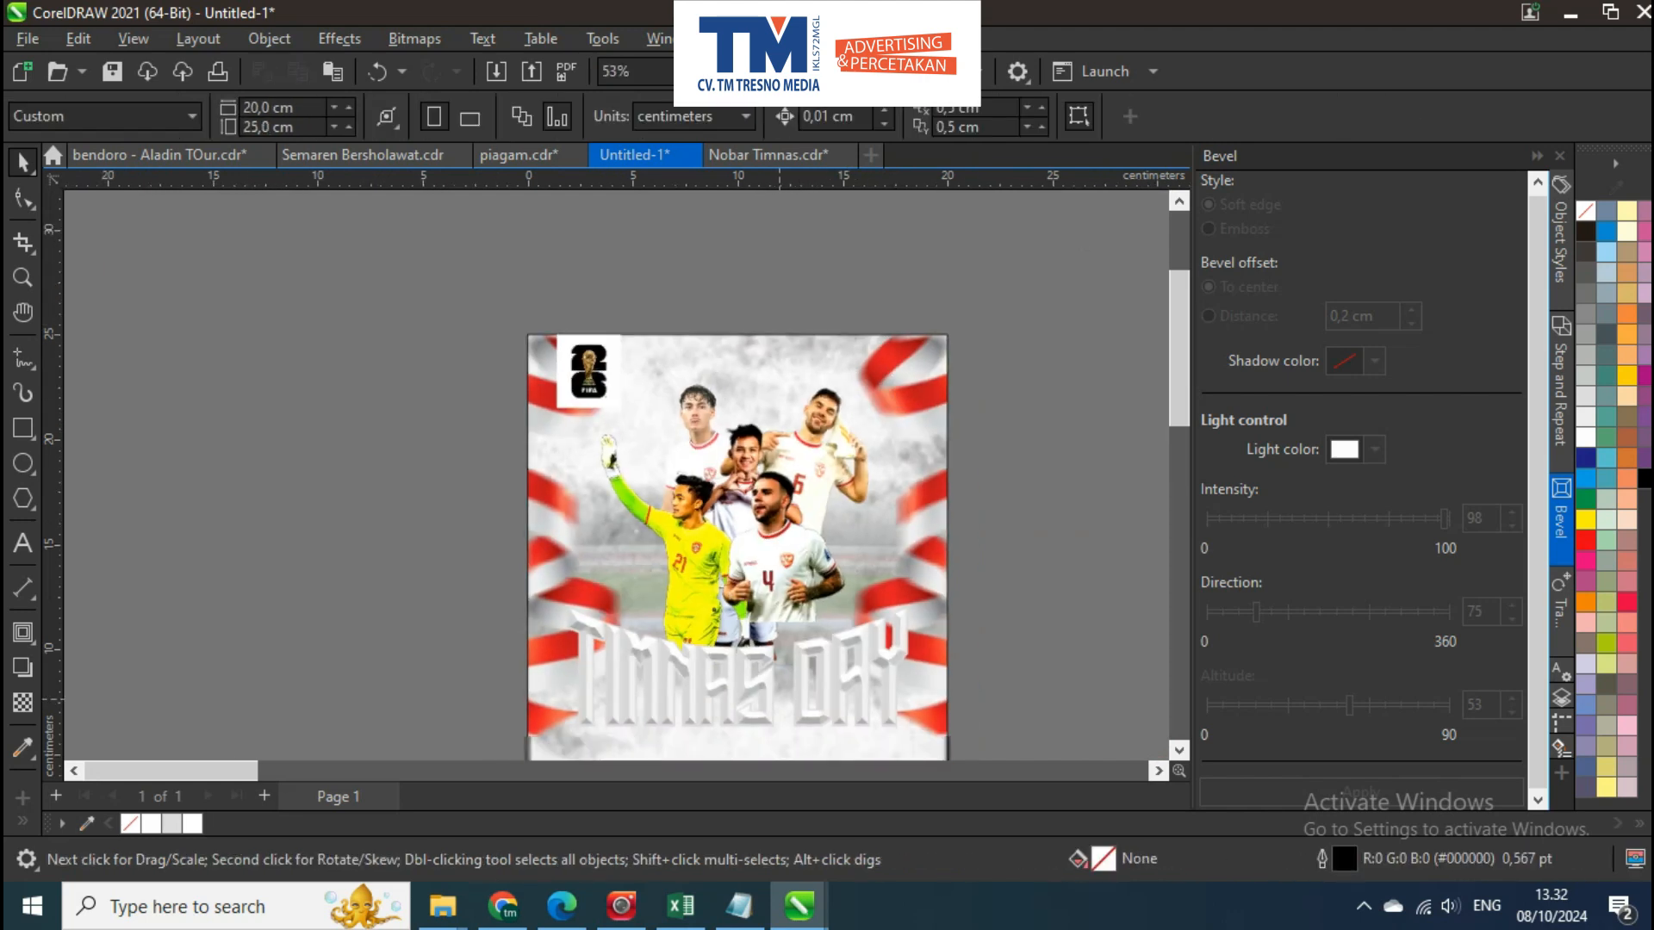
Move the TIMNAS DAY title up over the players' lower bodies and centre the title and players on each other
{"action": "scroll", "coordinate": [774, 568], "scroll_direction": "up", "scroll_amount": 2}
{"action": "scroll", "coordinate": [809, 607], "scroll_direction": "up", "scroll_amount": 1}
{"action": "left_click", "coordinate": [812, 606]}
{"action": "left_click_drag", "start_coordinate": [817, 627], "coordinate": [818, 578]}
{"action": "left_click", "coordinate": [779, 478], "text": "shift"}
{"action": "key", "text": "c"}
{"action": "scroll", "coordinate": [825, 503], "scroll_direction": "down", "scroll_amount": 1}
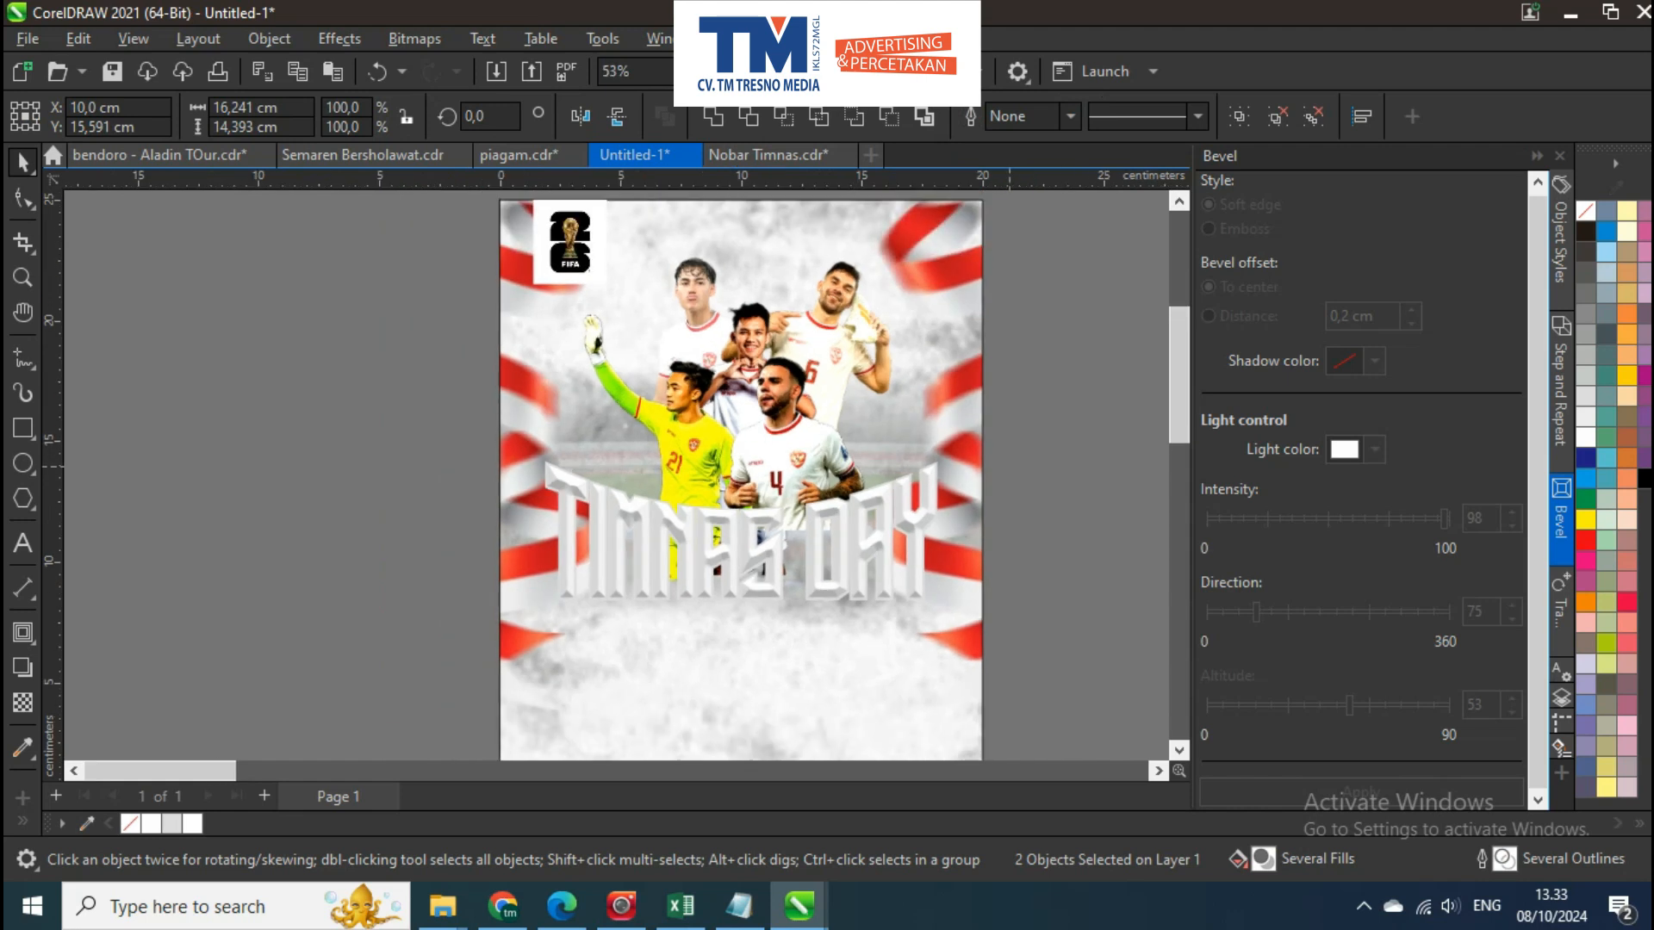
{"action": "key", "text": "Escape"}
{"action": "scroll", "coordinate": [784, 588], "scroll_direction": "up", "scroll_amount": 1}
{"action": "left_click", "coordinate": [859, 513]}
{"action": "scroll", "coordinate": [863, 501], "scroll_direction": "down", "scroll_amount": 6}
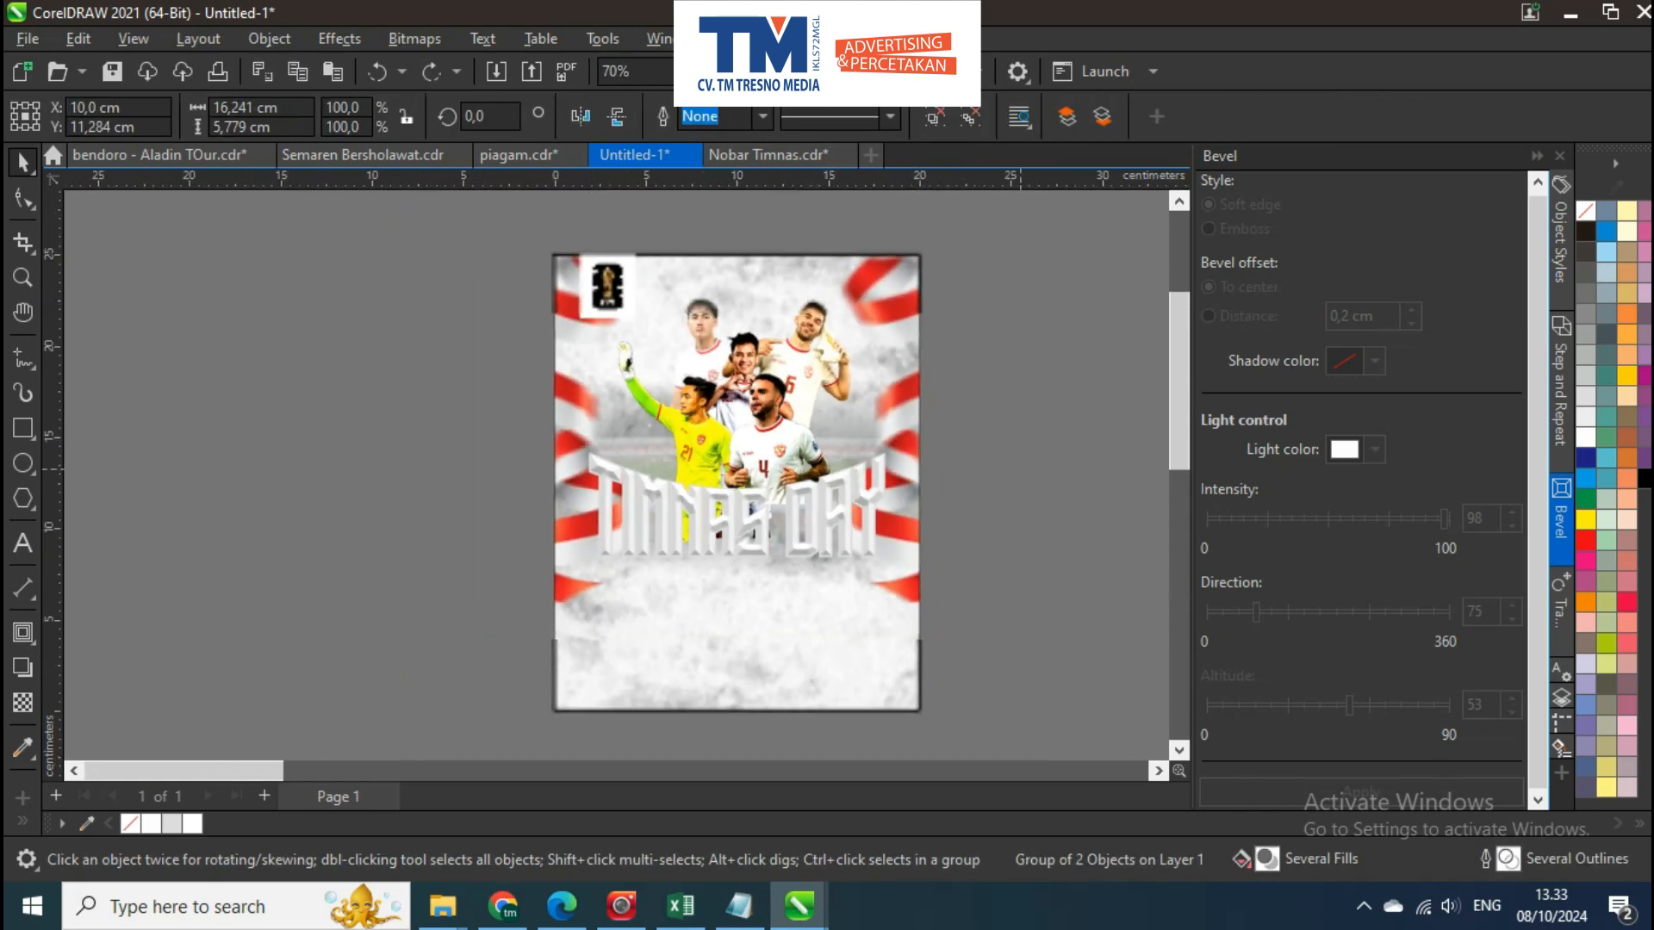
{"action": "key", "text": "Escape"}
{"action": "scroll", "coordinate": [670, 390], "scroll_direction": "up", "scroll_amount": 5}
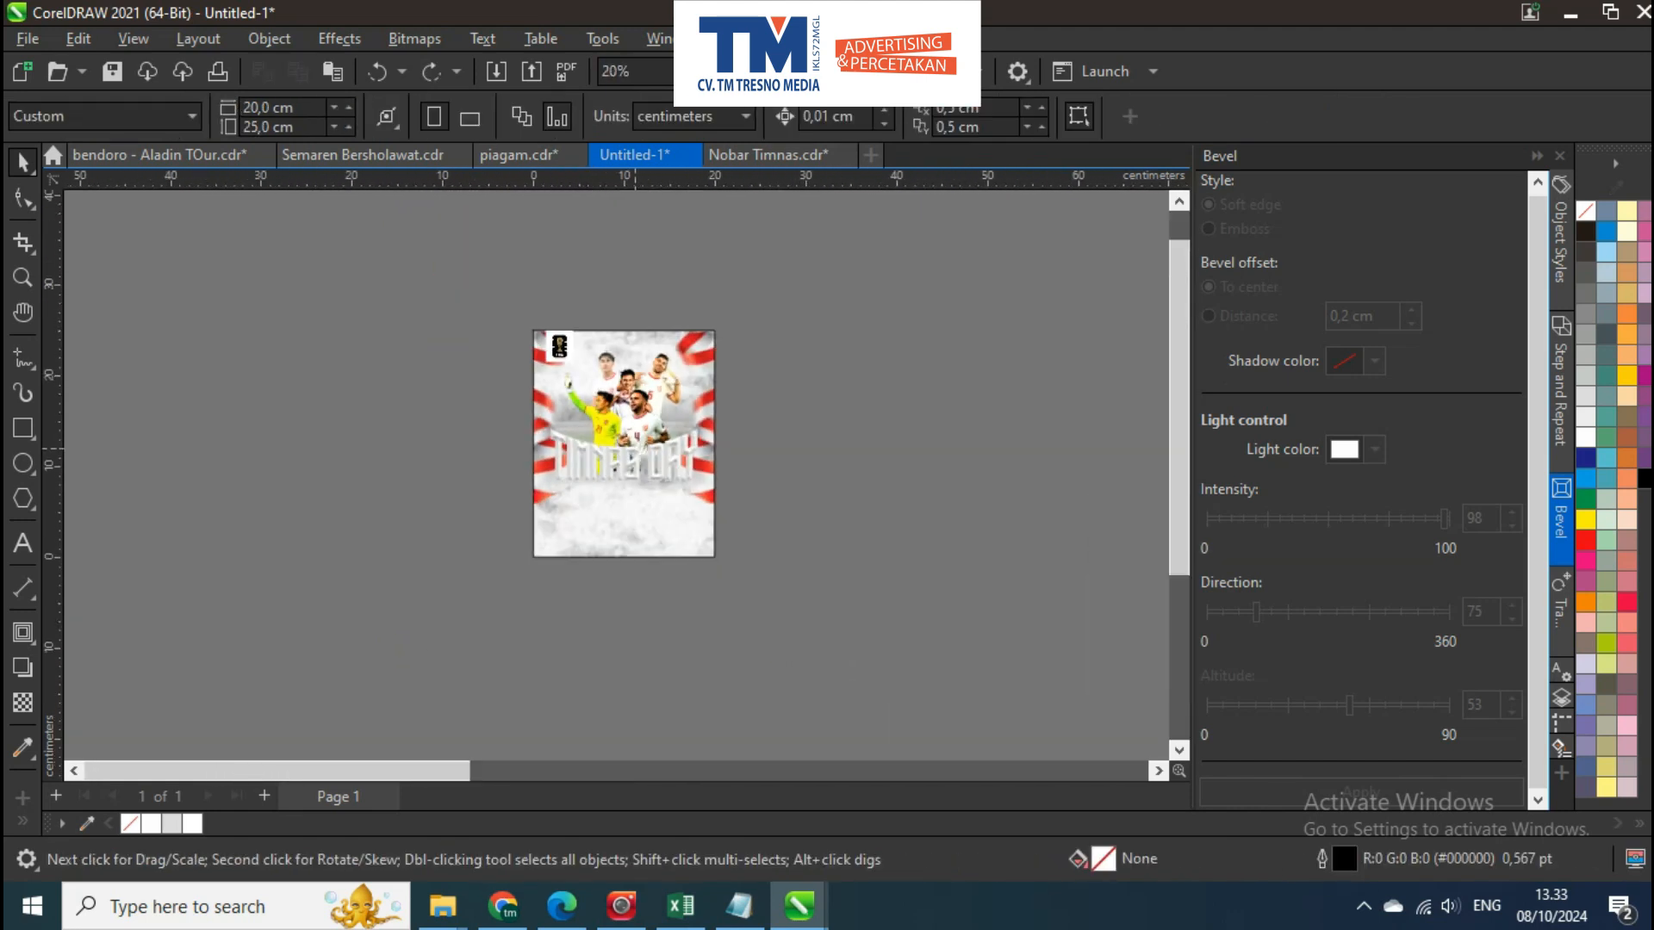
Open the poster's PowerClip contents, move the lower ribbon pair down, and finish editing
{"action": "scroll", "coordinate": [734, 480], "scroll_direction": "up", "scroll_amount": 1}
{"action": "left_click", "coordinate": [733, 479]}
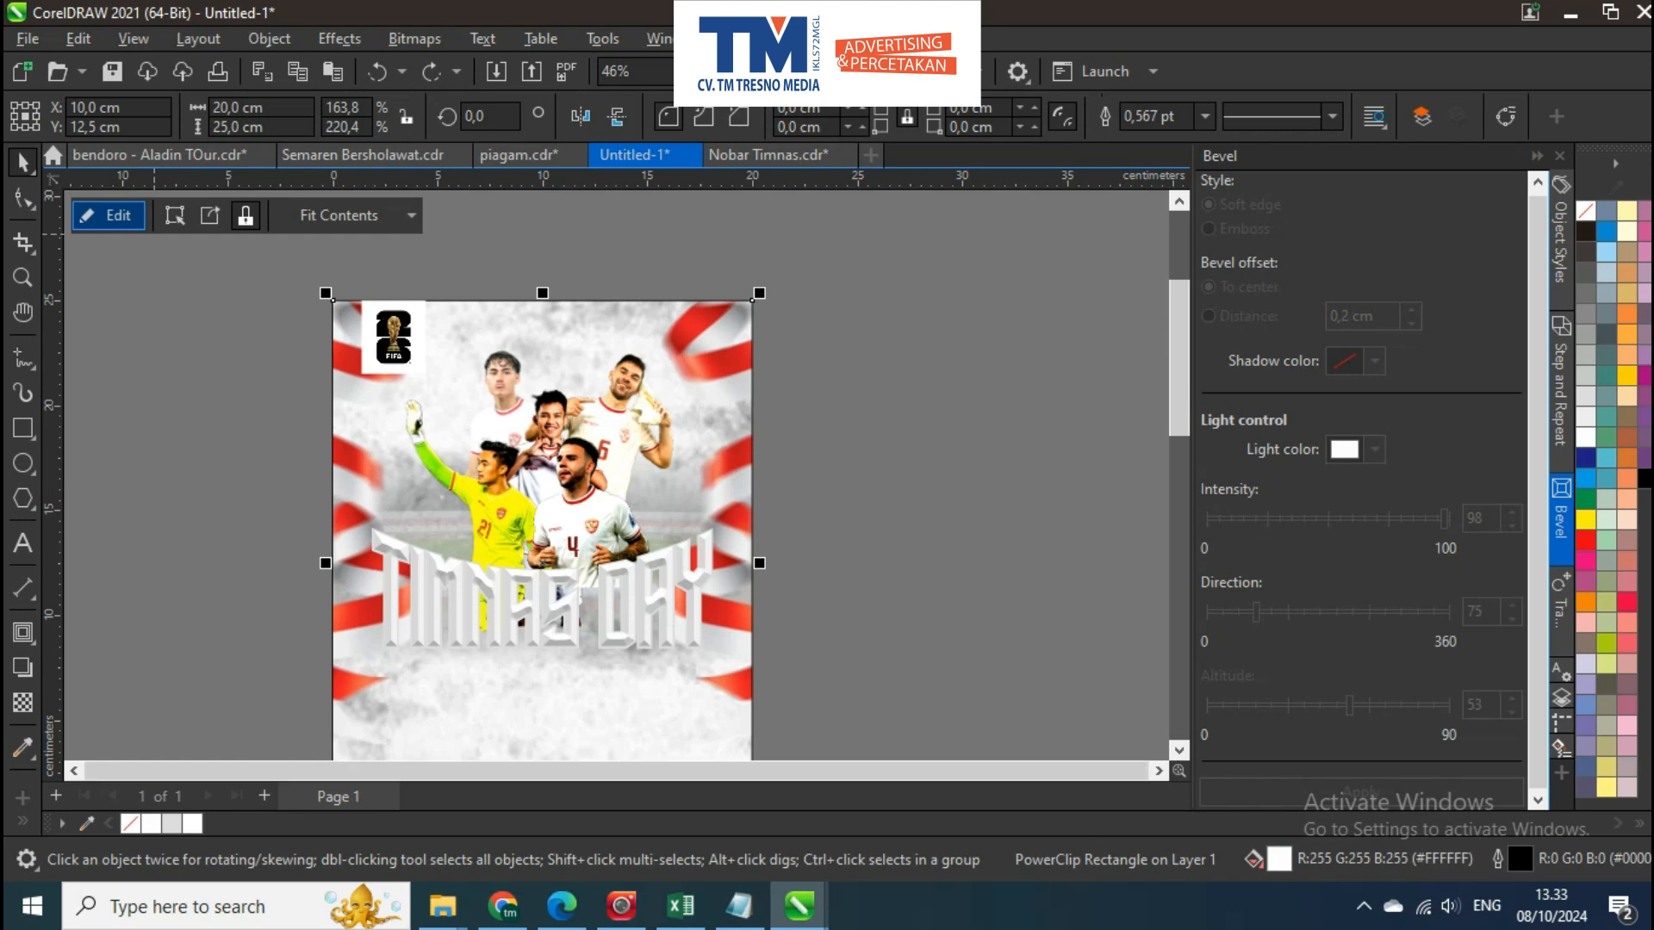
{"action": "left_click", "coordinate": [114, 215]}
{"action": "left_click", "coordinate": [762, 446]}
{"action": "left_click_drag", "start_coordinate": [761, 445], "coordinate": [765, 352]}
{"action": "left_click_drag", "start_coordinate": [863, 390], "coordinate": [863, 441]}
{"action": "left_click", "coordinate": [1034, 455], "text": "ctrl"}
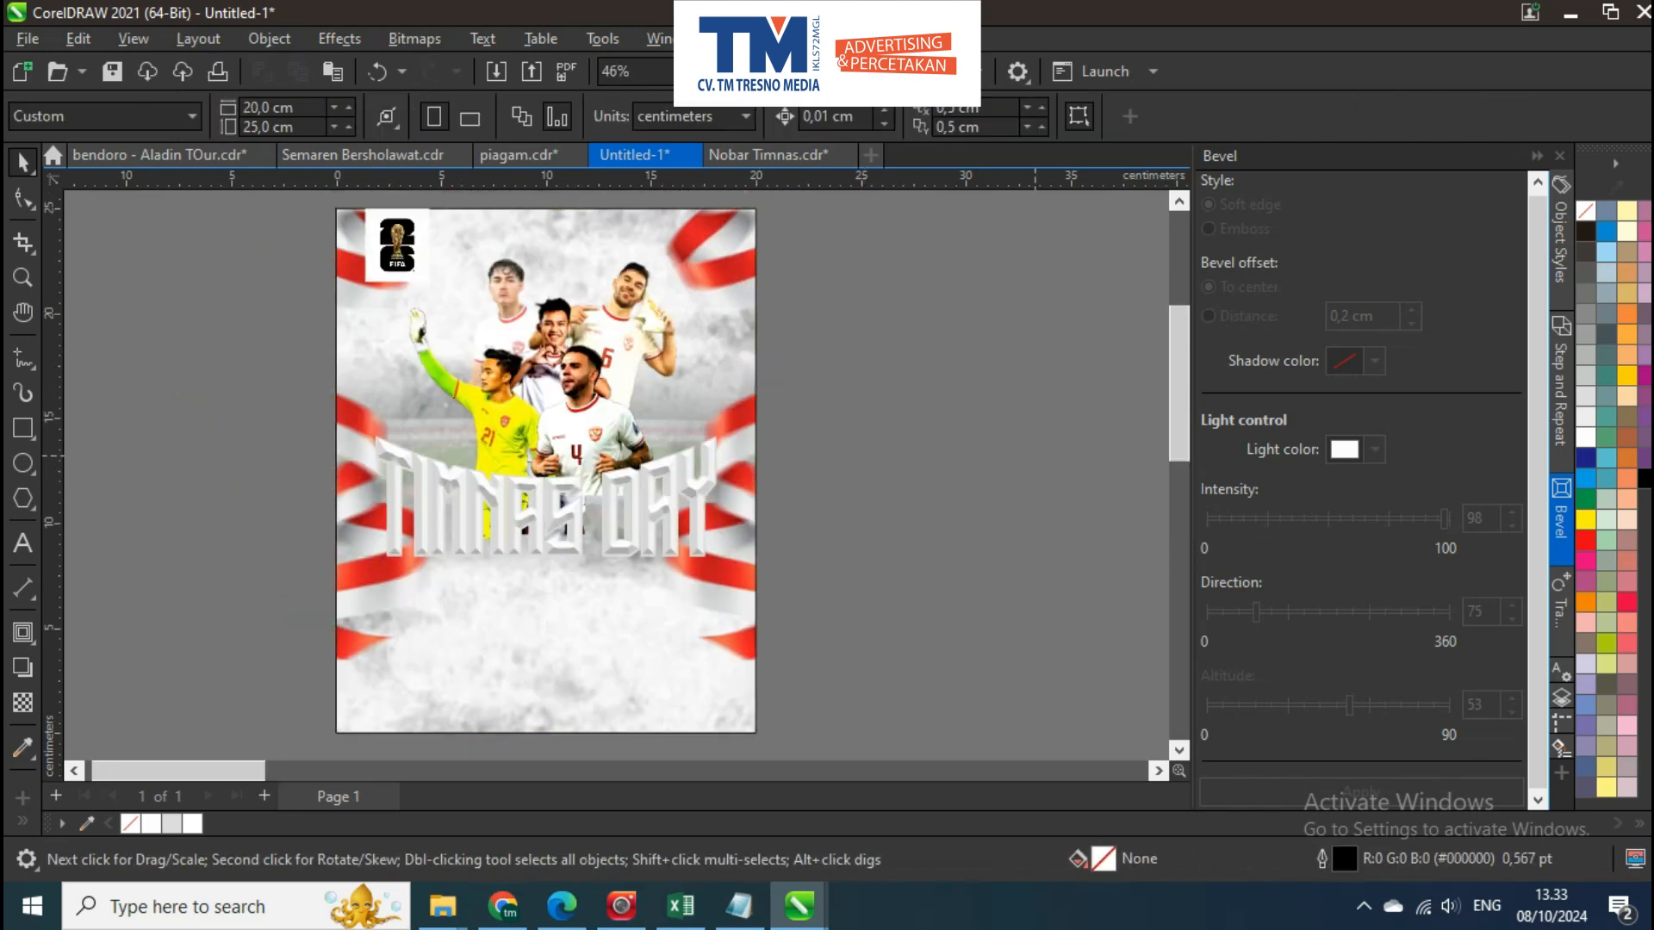
Add the text BAHRAIN VS INDONESIA below the TIMNAS DAY title
{"action": "scroll", "coordinate": [491, 403], "scroll_direction": "down", "scroll_amount": 5}
{"action": "scroll", "coordinate": [504, 487], "scroll_direction": "up", "scroll_amount": 7}
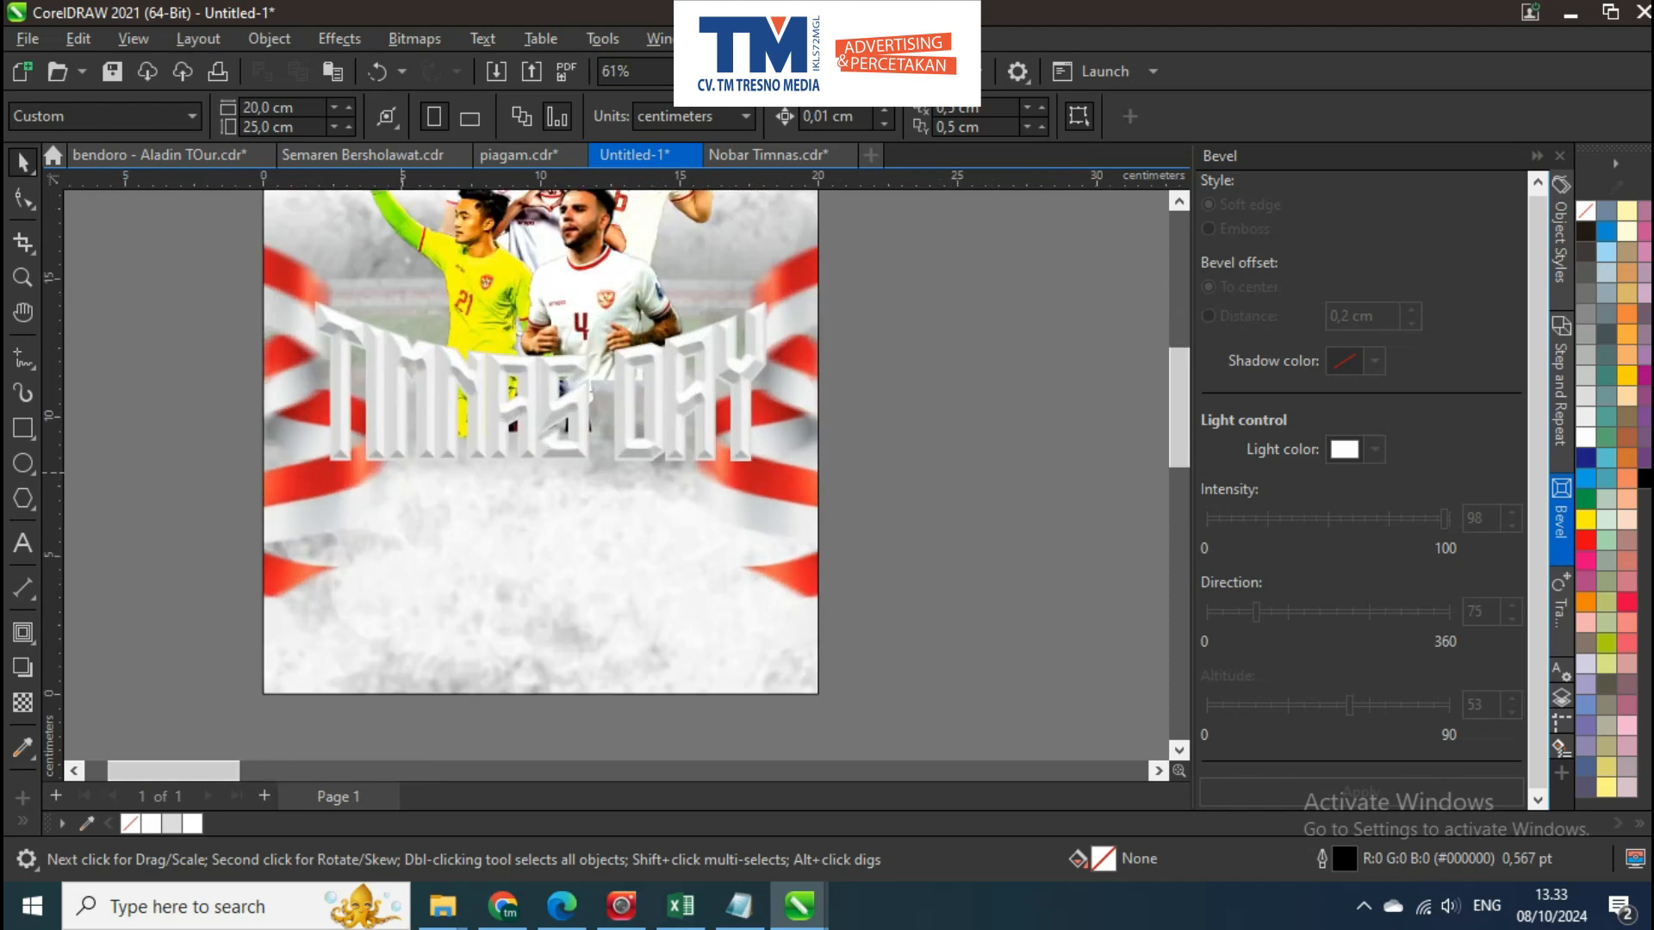
{"action": "scroll", "coordinate": [418, 560], "scroll_direction": "up", "scroll_amount": 6}
{"action": "left_click", "coordinate": [494, 452]}
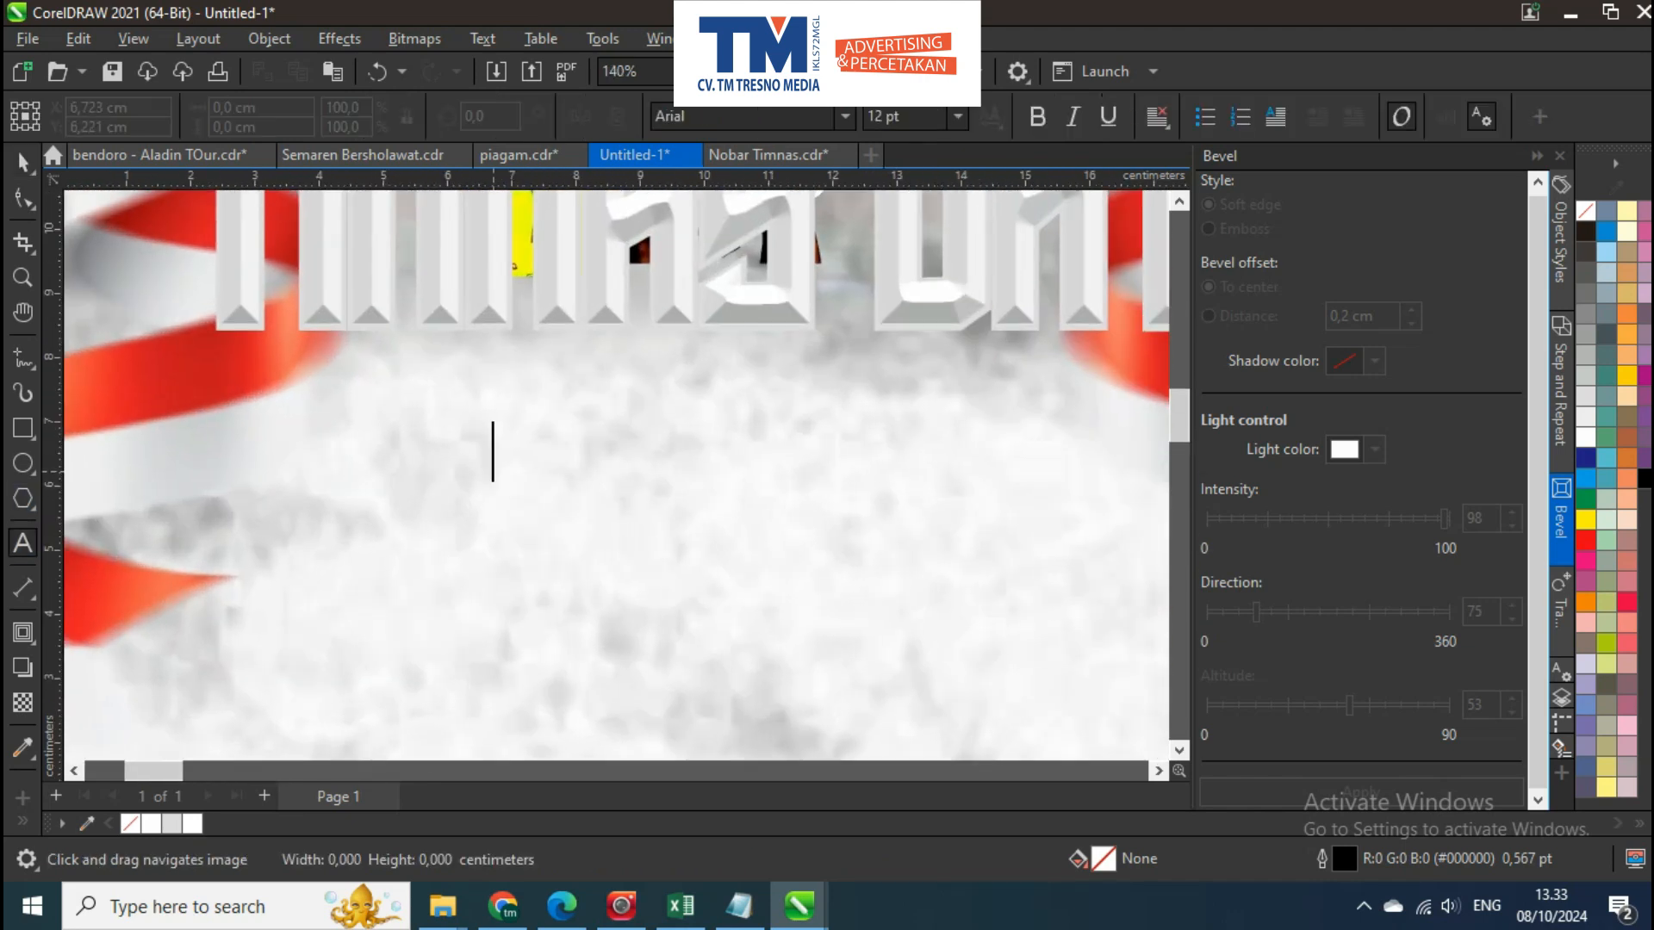
{"action": "type", "text": "VS INDONESIA"}
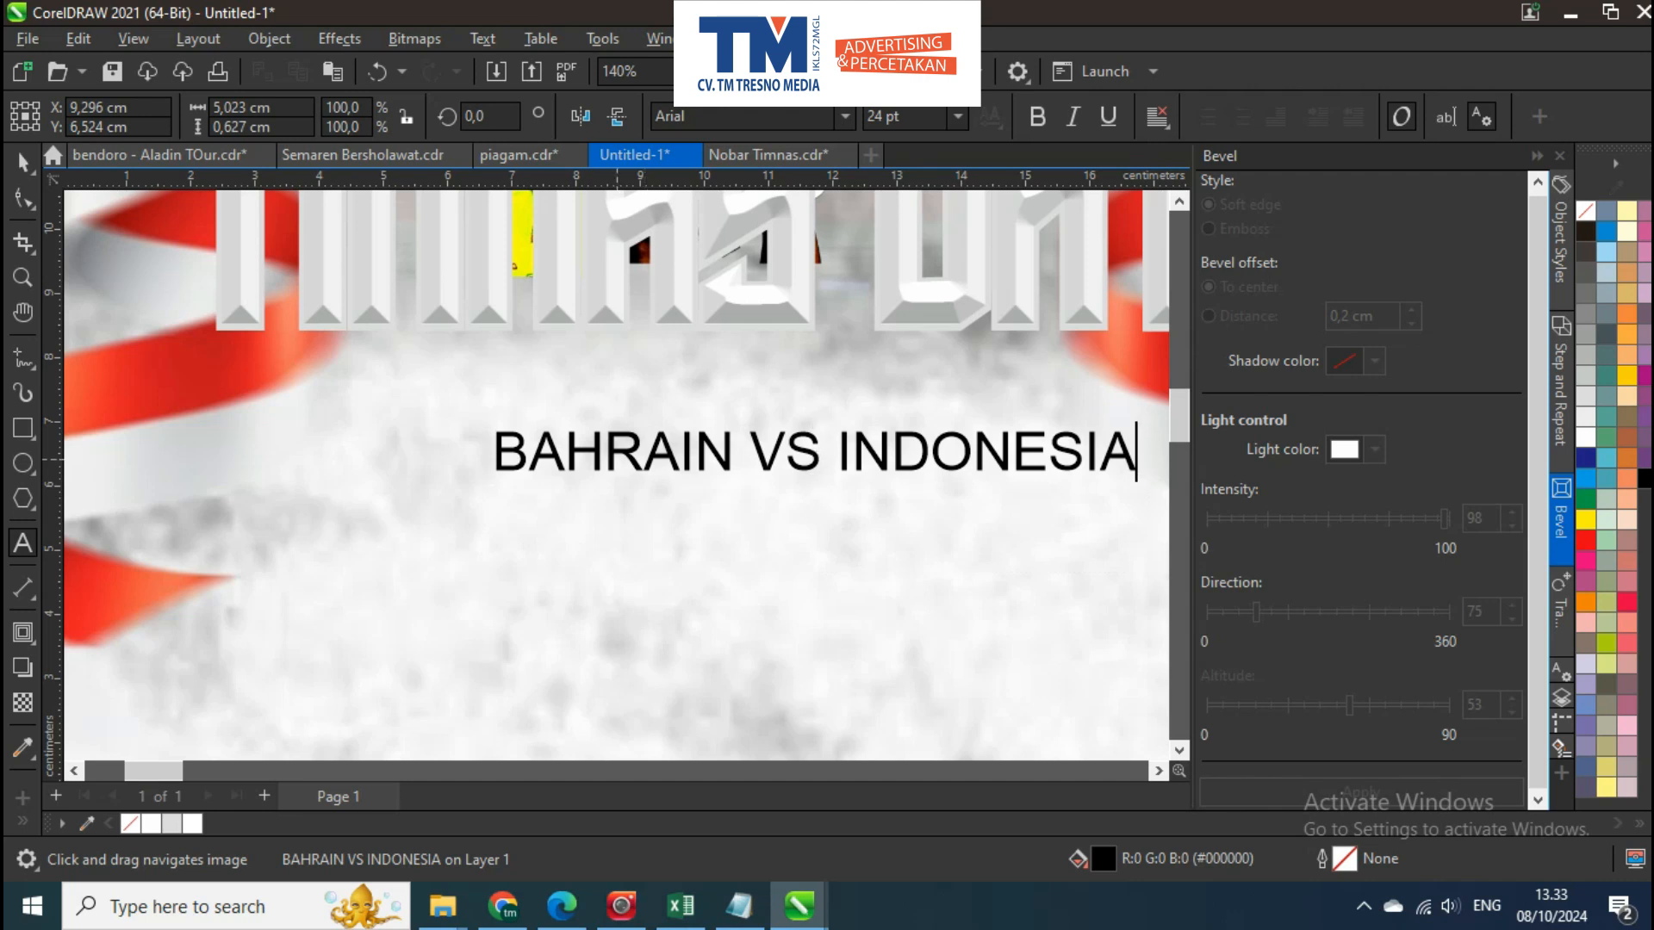
Set the BAHRAIN VS INDONESIA text in the Calvera Personal Use font
{"action": "key", "text": "ctrl+space"}
{"action": "left_click", "coordinate": [845, 116]}
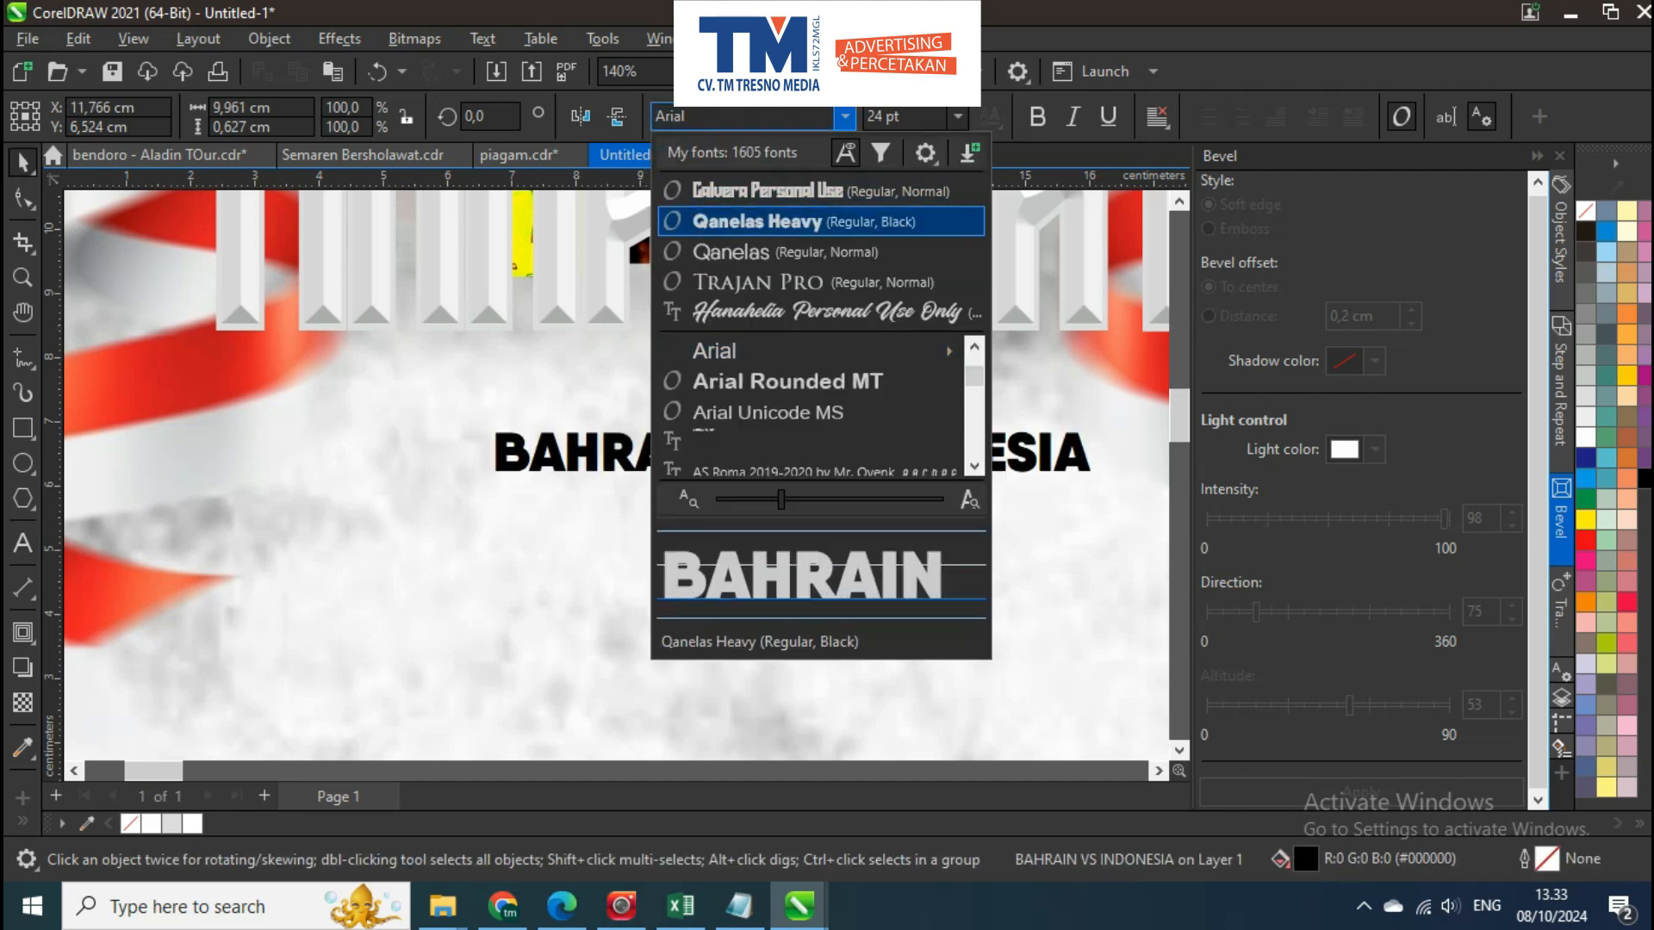
{"action": "left_click", "coordinate": [769, 192]}
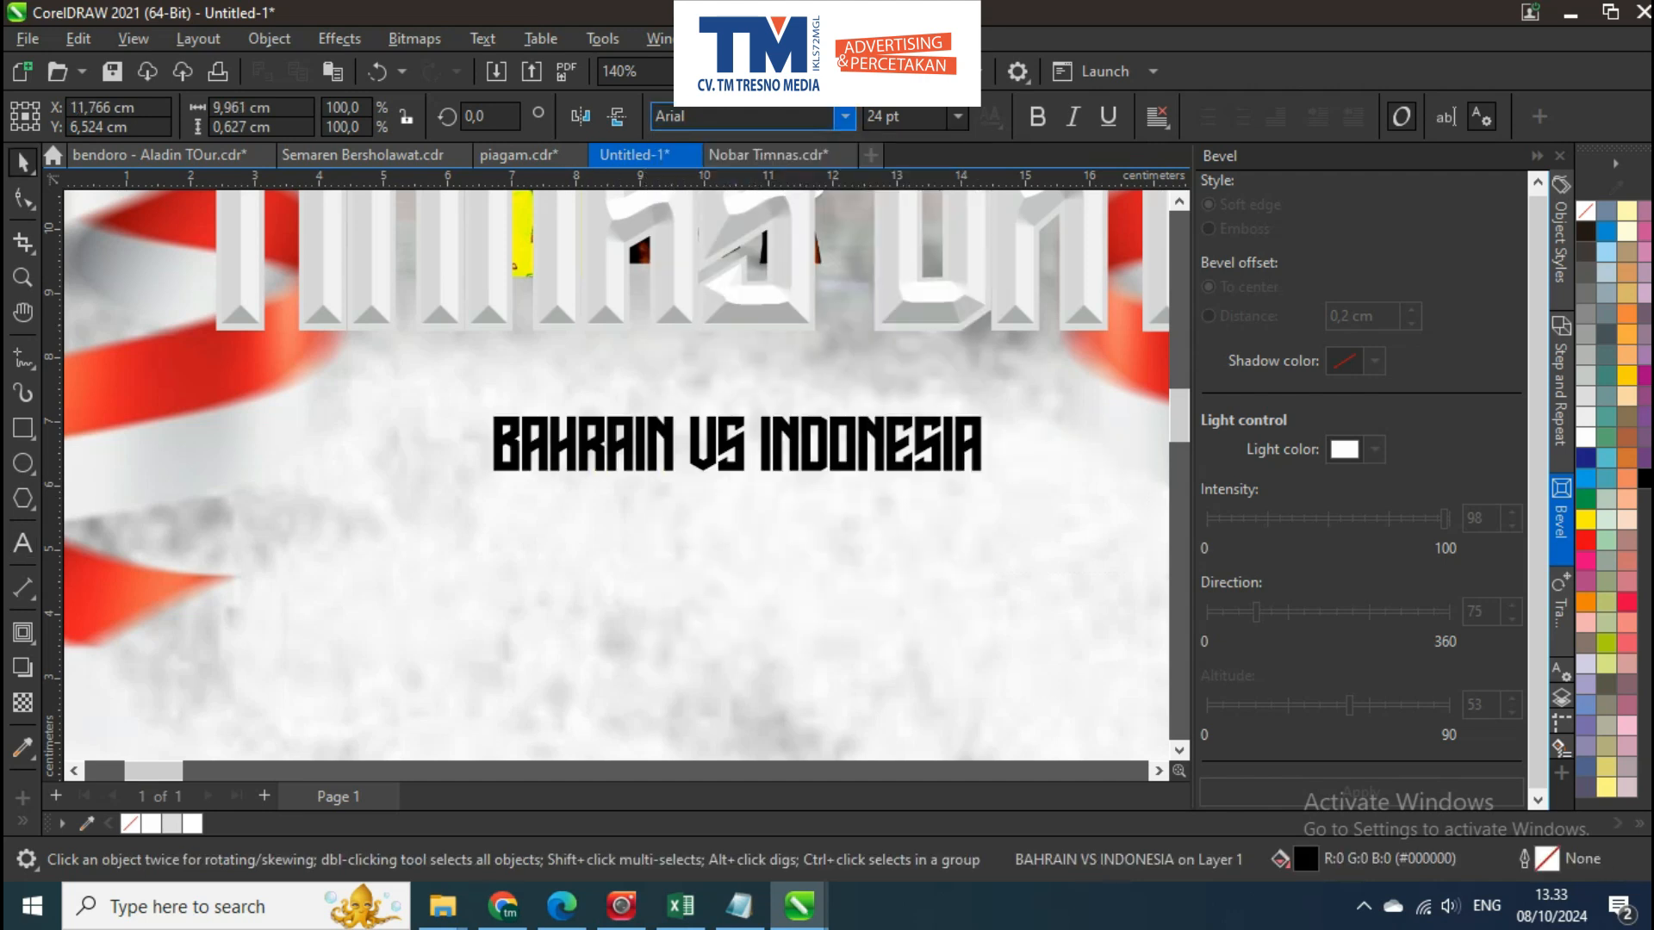
Enlarge the BAHRAIN VS INDONESIA text to about 11.6 cm wide and centre it horizontally on the poster below the title
{"action": "scroll", "coordinate": [696, 404], "scroll_direction": "down", "scroll_amount": 2}
{"action": "left_click_drag", "start_coordinate": [844, 444], "coordinate": [890, 397]}
{"action": "key", "text": "c"}
{"action": "key", "text": "Escape"}
{"action": "left_click", "coordinate": [884, 422]}
{"action": "key", "text": "Escape"}
{"action": "left_click", "coordinate": [857, 423]}
{"action": "scroll", "coordinate": [892, 439], "scroll_direction": "up", "scroll_amount": 3}
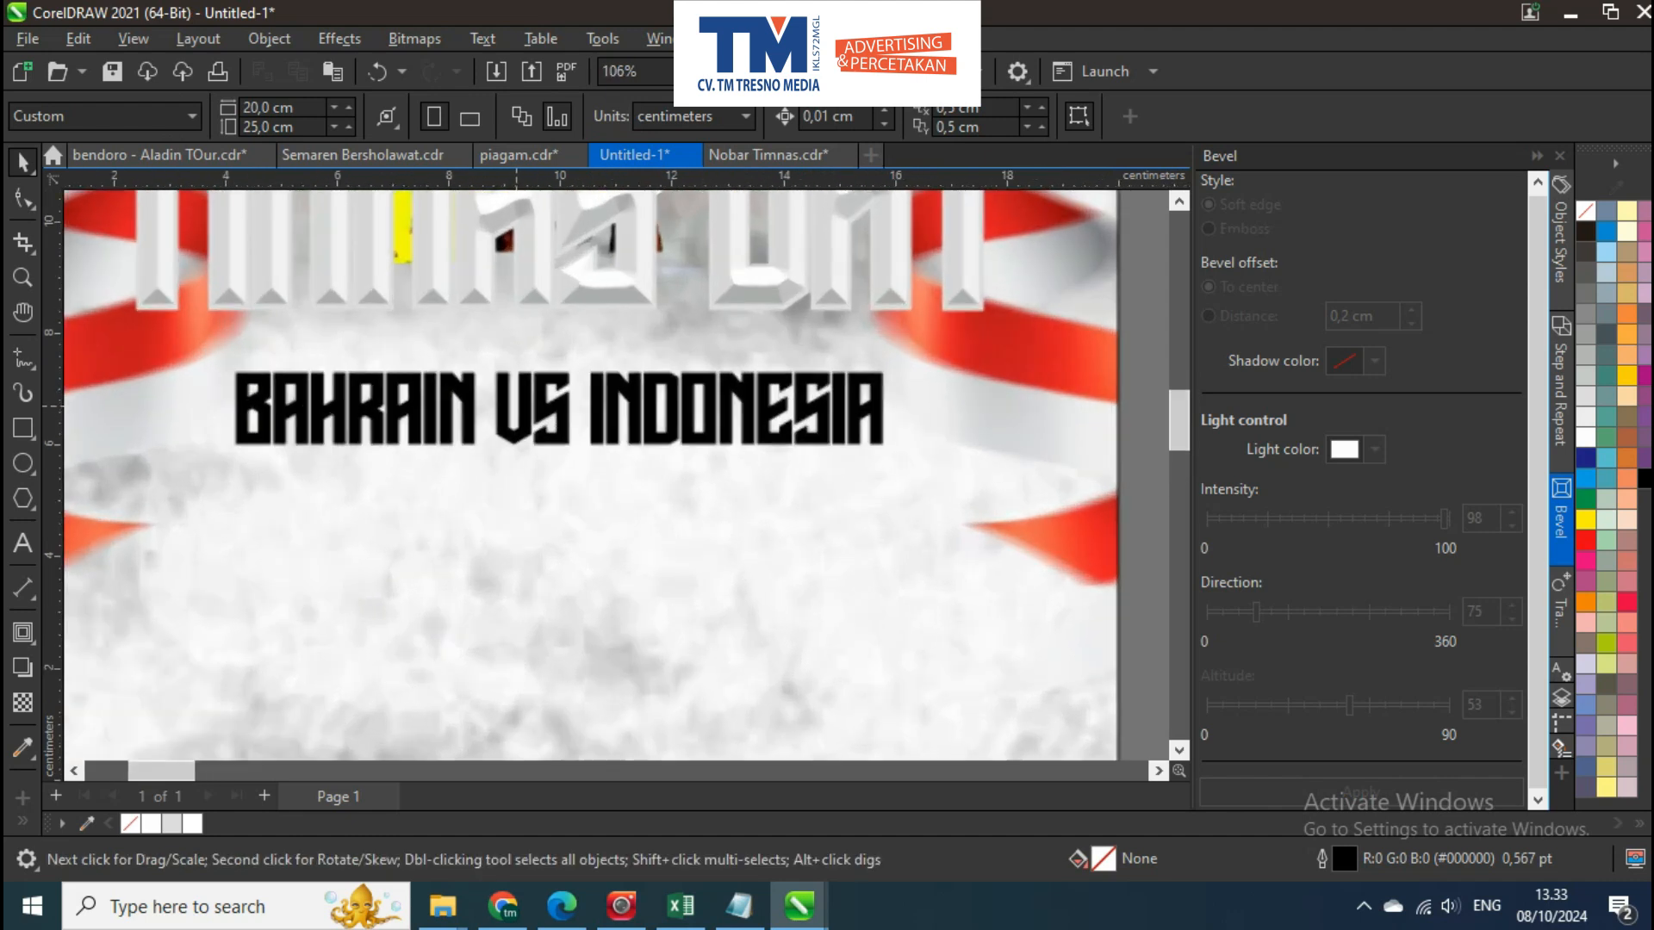
{"action": "key", "text": "Up"}
{"action": "key", "text": "Up"}
{"action": "key", "text": "Up"}
{"action": "key", "text": "Up"}
{"action": "key", "text": "Up"}
{"action": "key", "text": "Up"}
{"action": "key", "text": "Up"}
{"action": "key", "text": "Up"}
{"action": "key", "text": "Up"}
{"action": "key", "text": "Up"}
{"action": "key", "text": "Up"}
{"action": "key", "text": "Up"}
{"action": "key", "text": "Up"}
{"action": "key", "text": "Up"}
{"action": "key", "text": "Up"}
{"action": "key", "text": "Up"}
{"action": "key", "text": "Up"}
{"action": "left_click", "coordinate": [642, 344], "text": "shift"}
{"action": "left_click_drag", "start_coordinate": [732, 392], "coordinate": [788, 347]}
{"action": "key", "text": "Escape"}
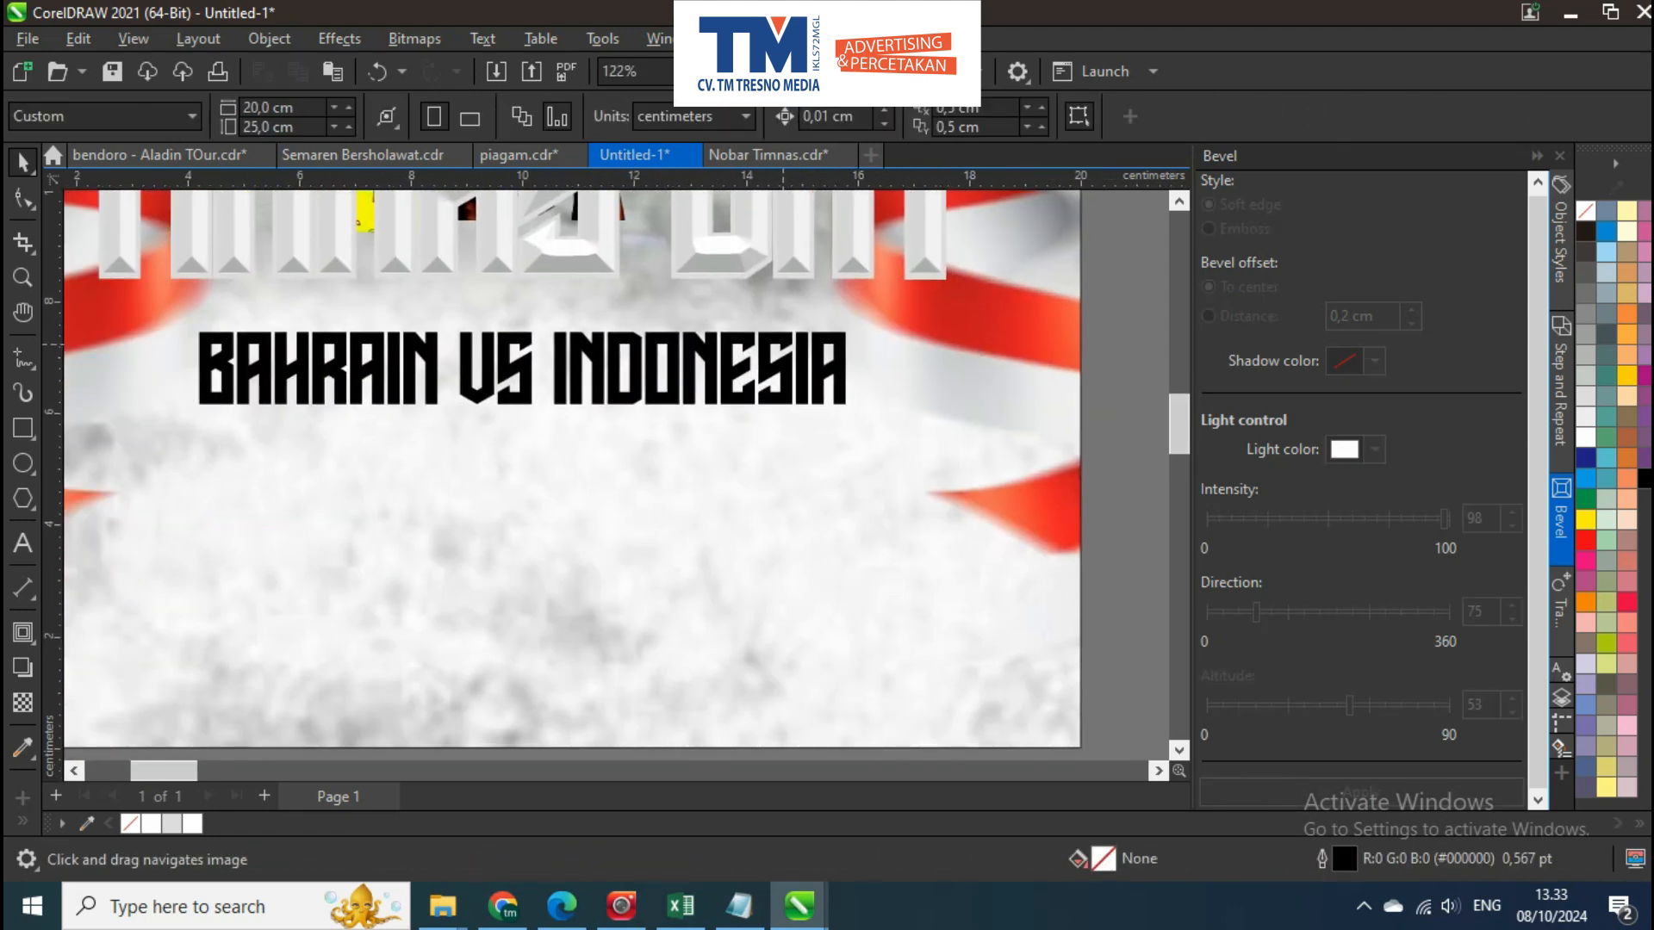
Change the font of the BAHRAIN VS INDONESIA text to Bebas Neue
{"action": "left_click", "coordinate": [776, 361]}
{"action": "left_click", "coordinate": [845, 117]}
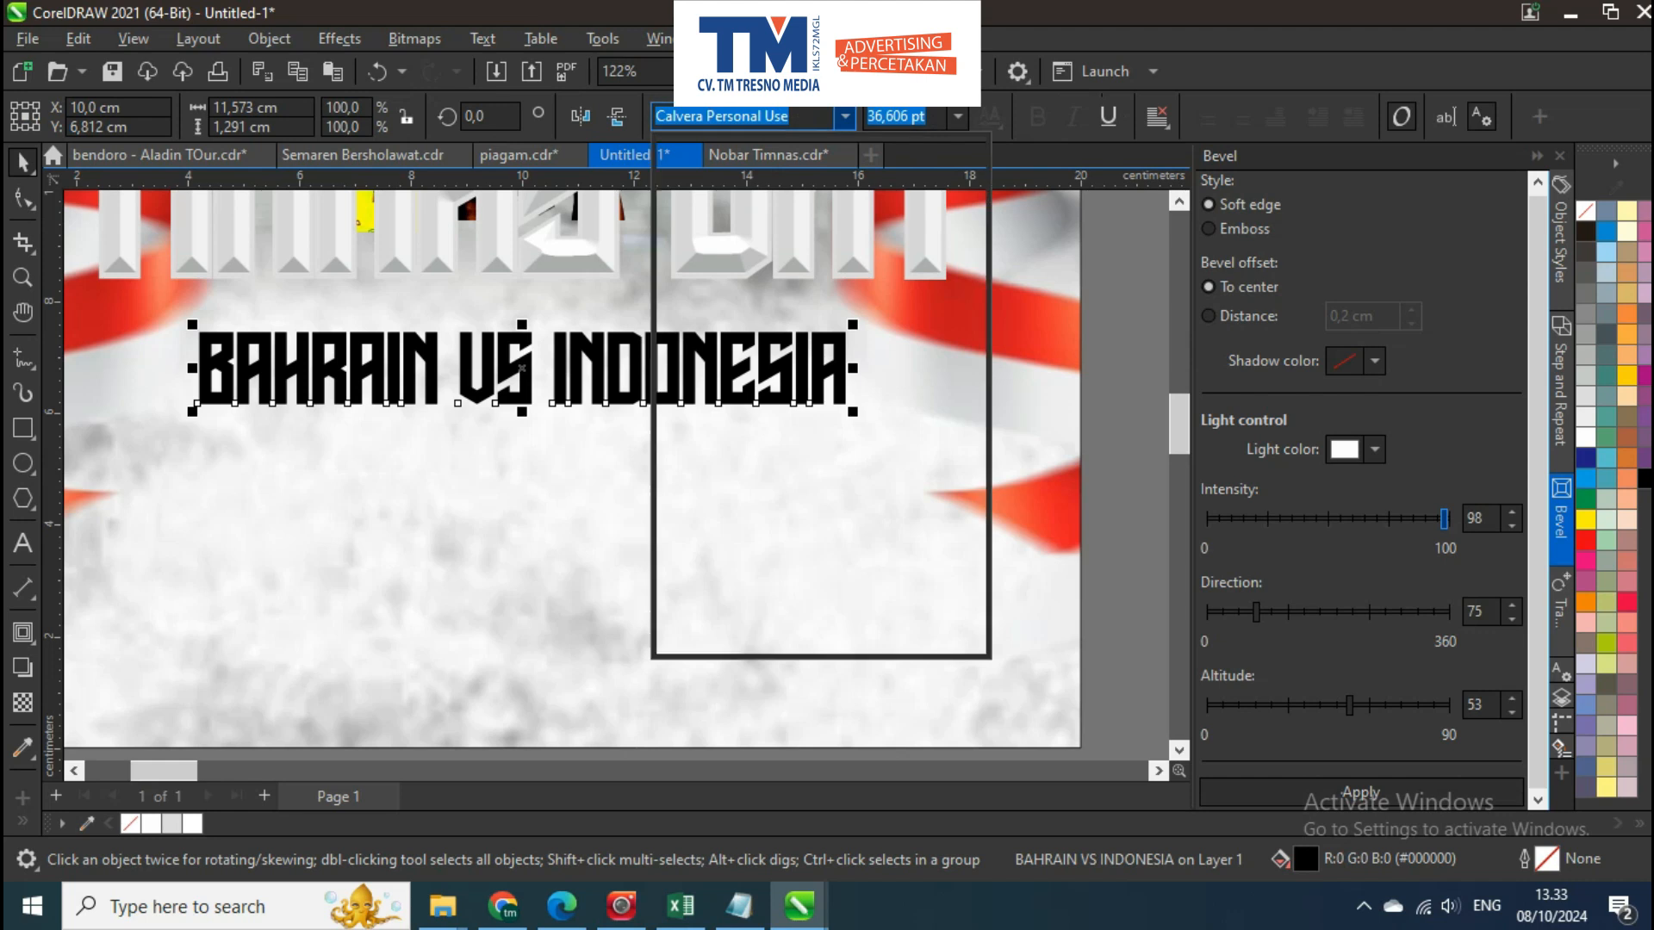
{"action": "type", "text": "beba"}
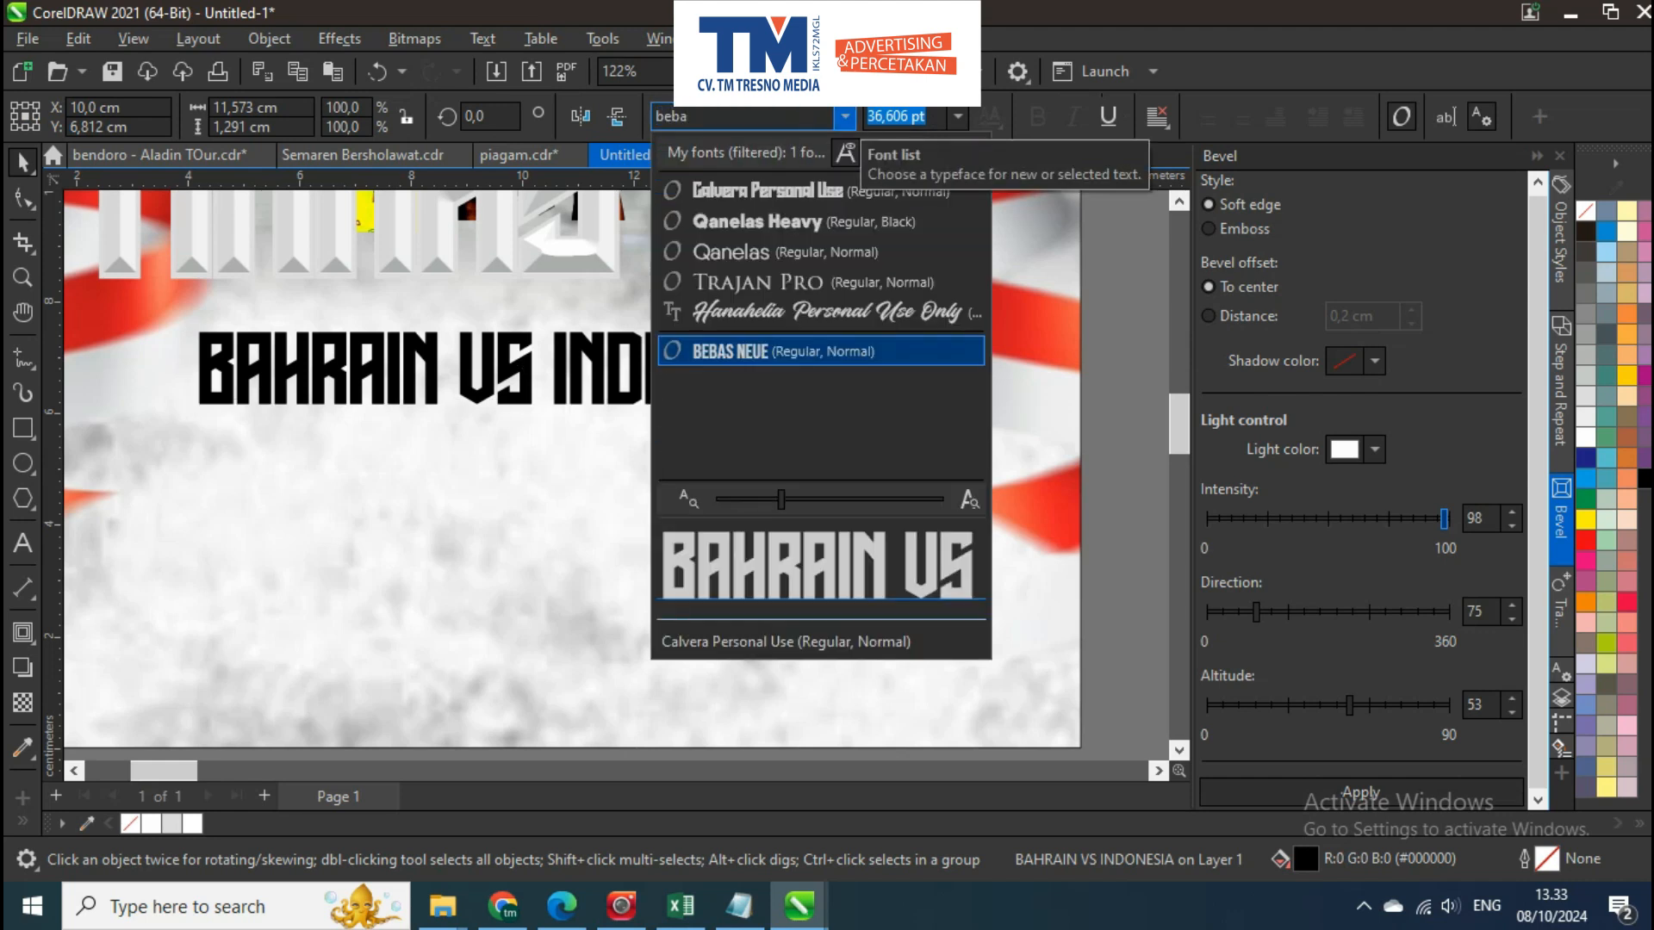
{"action": "left_click", "coordinate": [806, 352]}
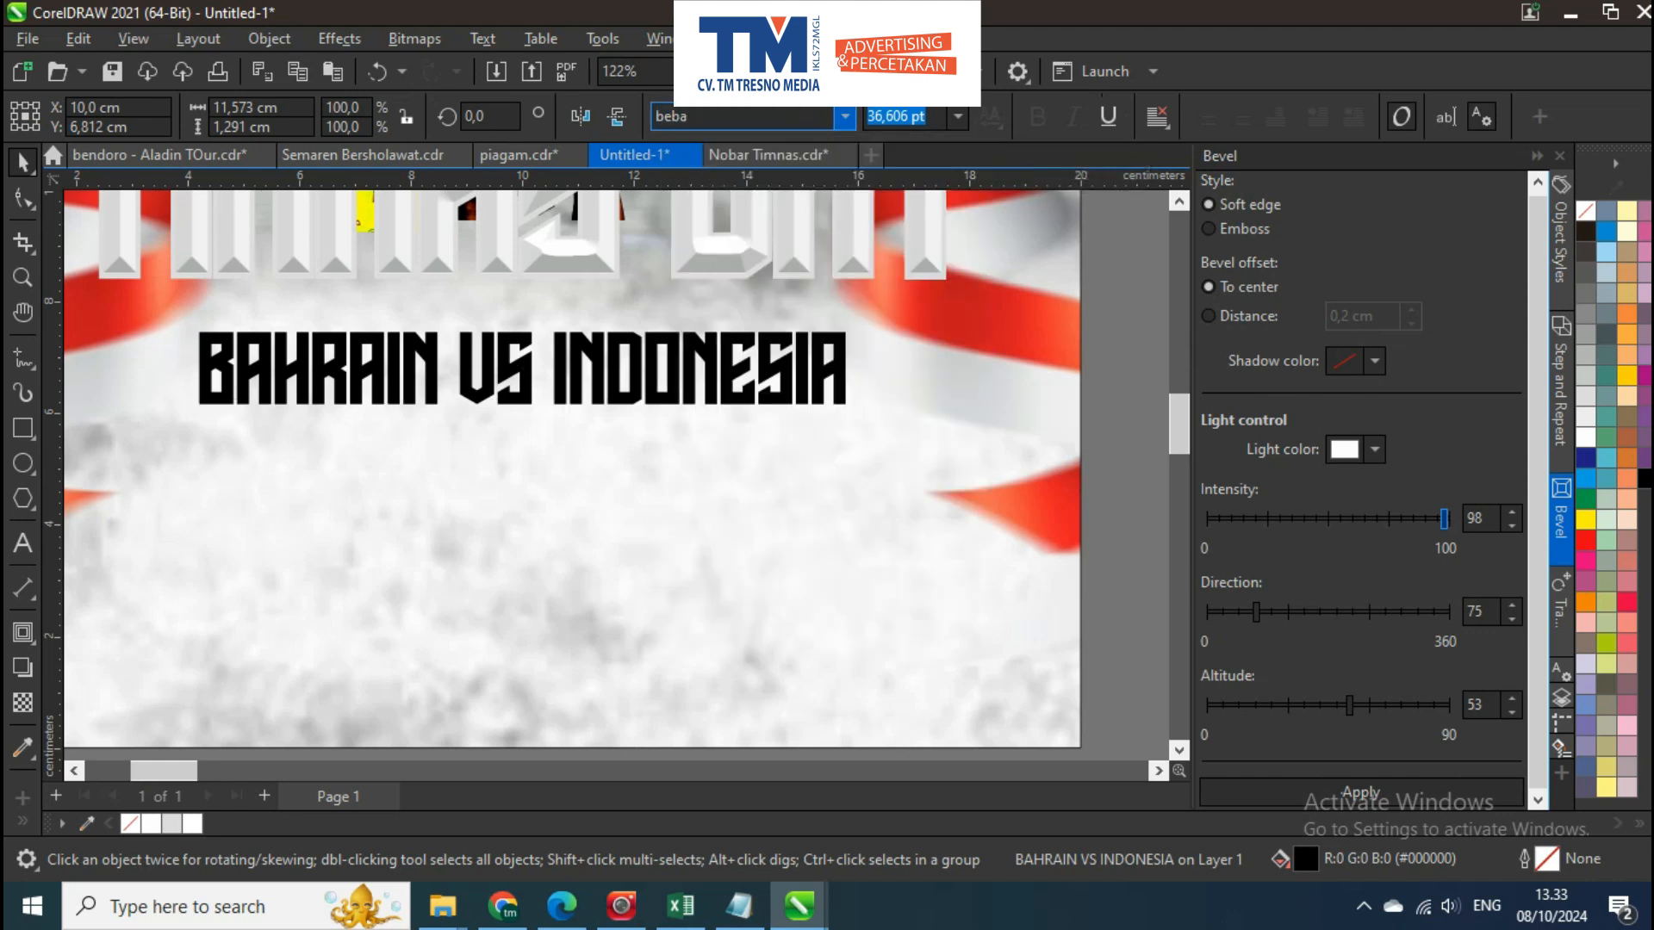
{"action": "key", "text": "Return"}
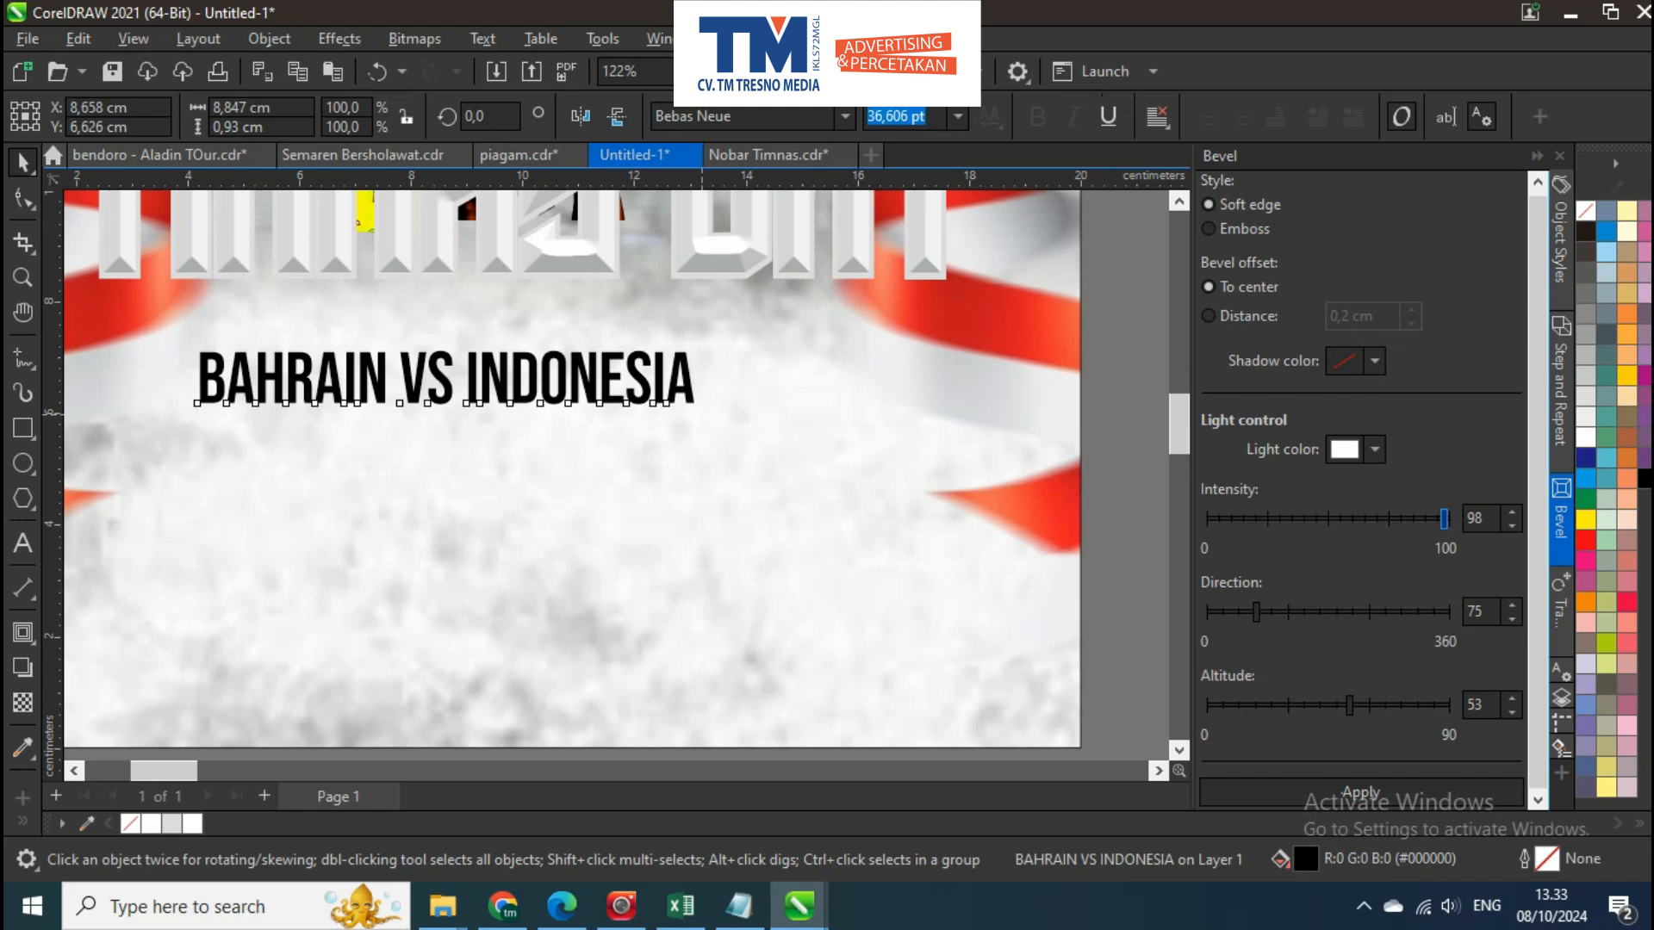
Set the match text in FTY STRATEGYCIDE NCV, enlarge it to about 13.4 cm wide, and centre it horizontally on the poster
{"action": "left_click_drag", "start_coordinate": [702, 412], "coordinate": [849, 427]}
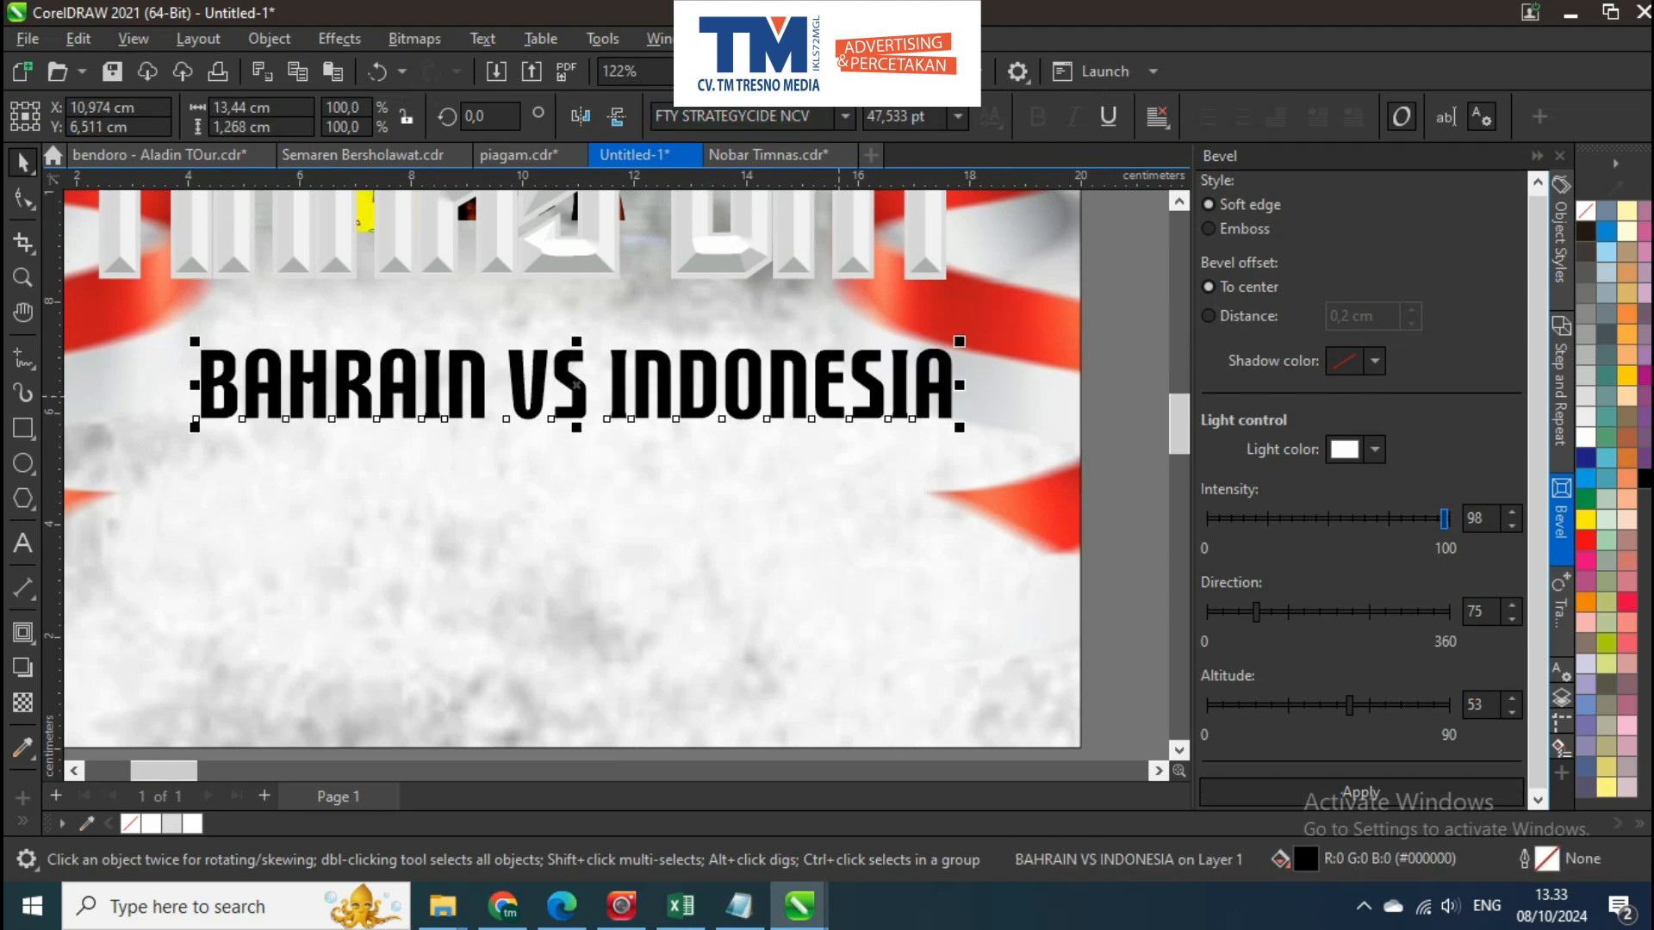
{"action": "left_click", "coordinate": [752, 272], "text": "shift"}
{"action": "key", "text": "c"}
{"action": "scroll", "coordinate": [739, 327], "scroll_direction": "down", "scroll_amount": 2}
Duplicate the match text just below and replace the copy's wording with KAMIS, 10 OKTOBER 2024 and K.O 23.00 WIB on two lines
{"action": "left_click", "coordinate": [751, 330]}
{"action": "left_click", "coordinate": [758, 335]}
{"action": "left_click", "coordinate": [760, 357]}
{"action": "left_click_drag", "start_coordinate": [744, 351], "coordinate": [742, 405]}
{"action": "right_click", "coordinate": [743, 406]}
{"action": "key", "text": "F8"}
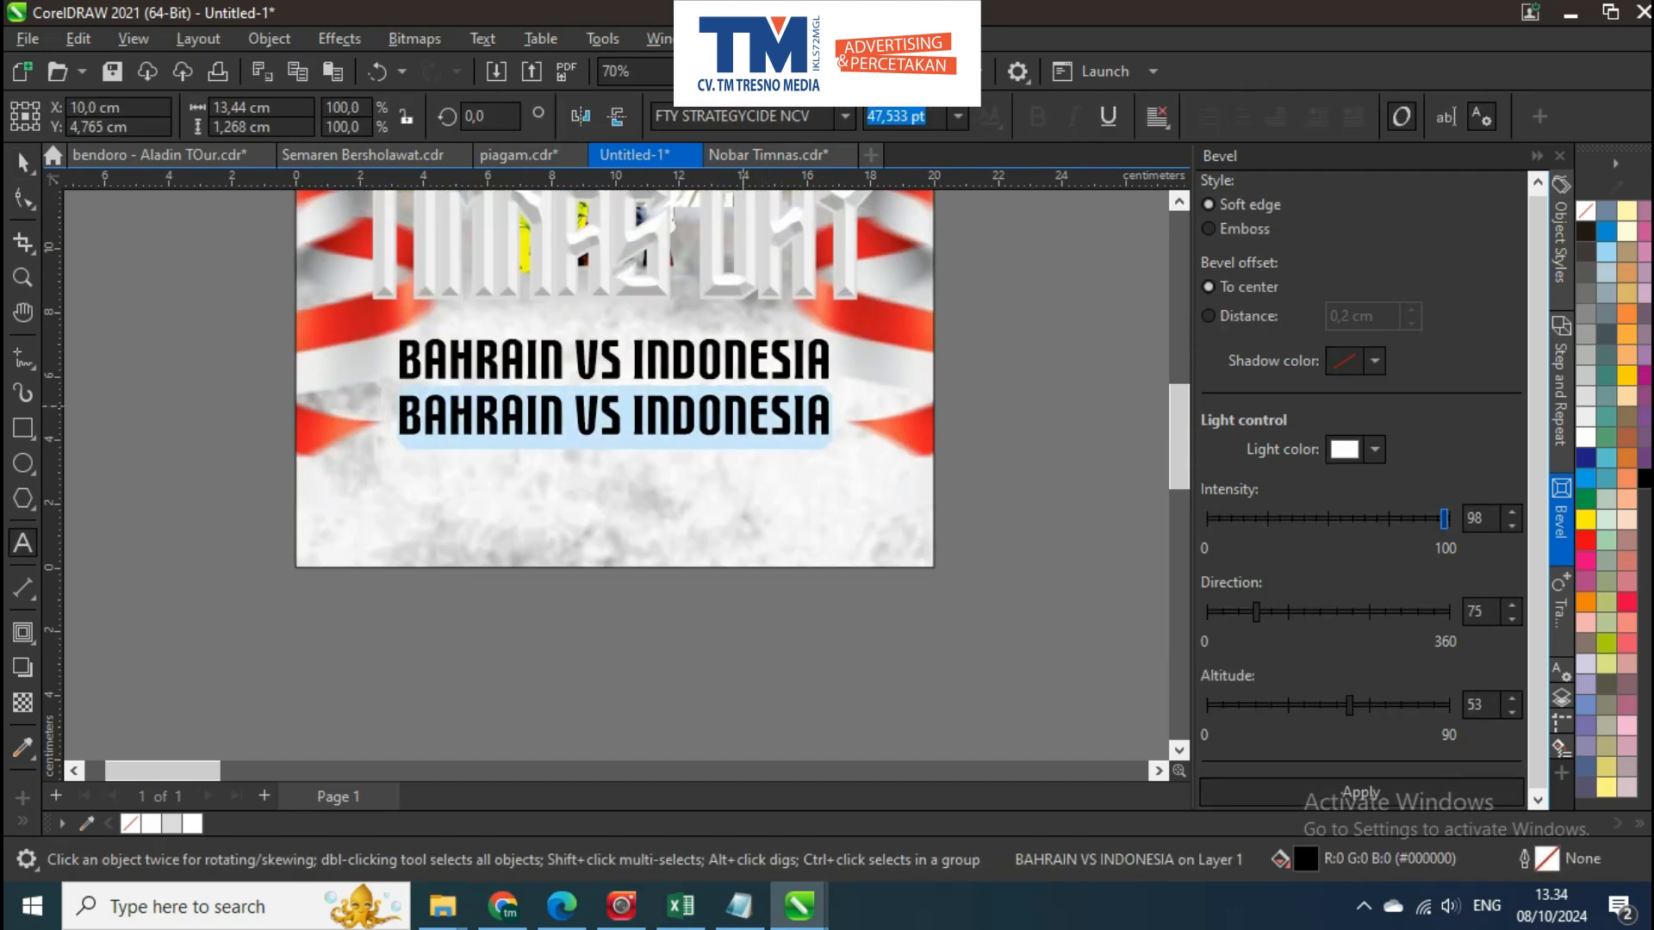
{"action": "type", "text": "kam"}
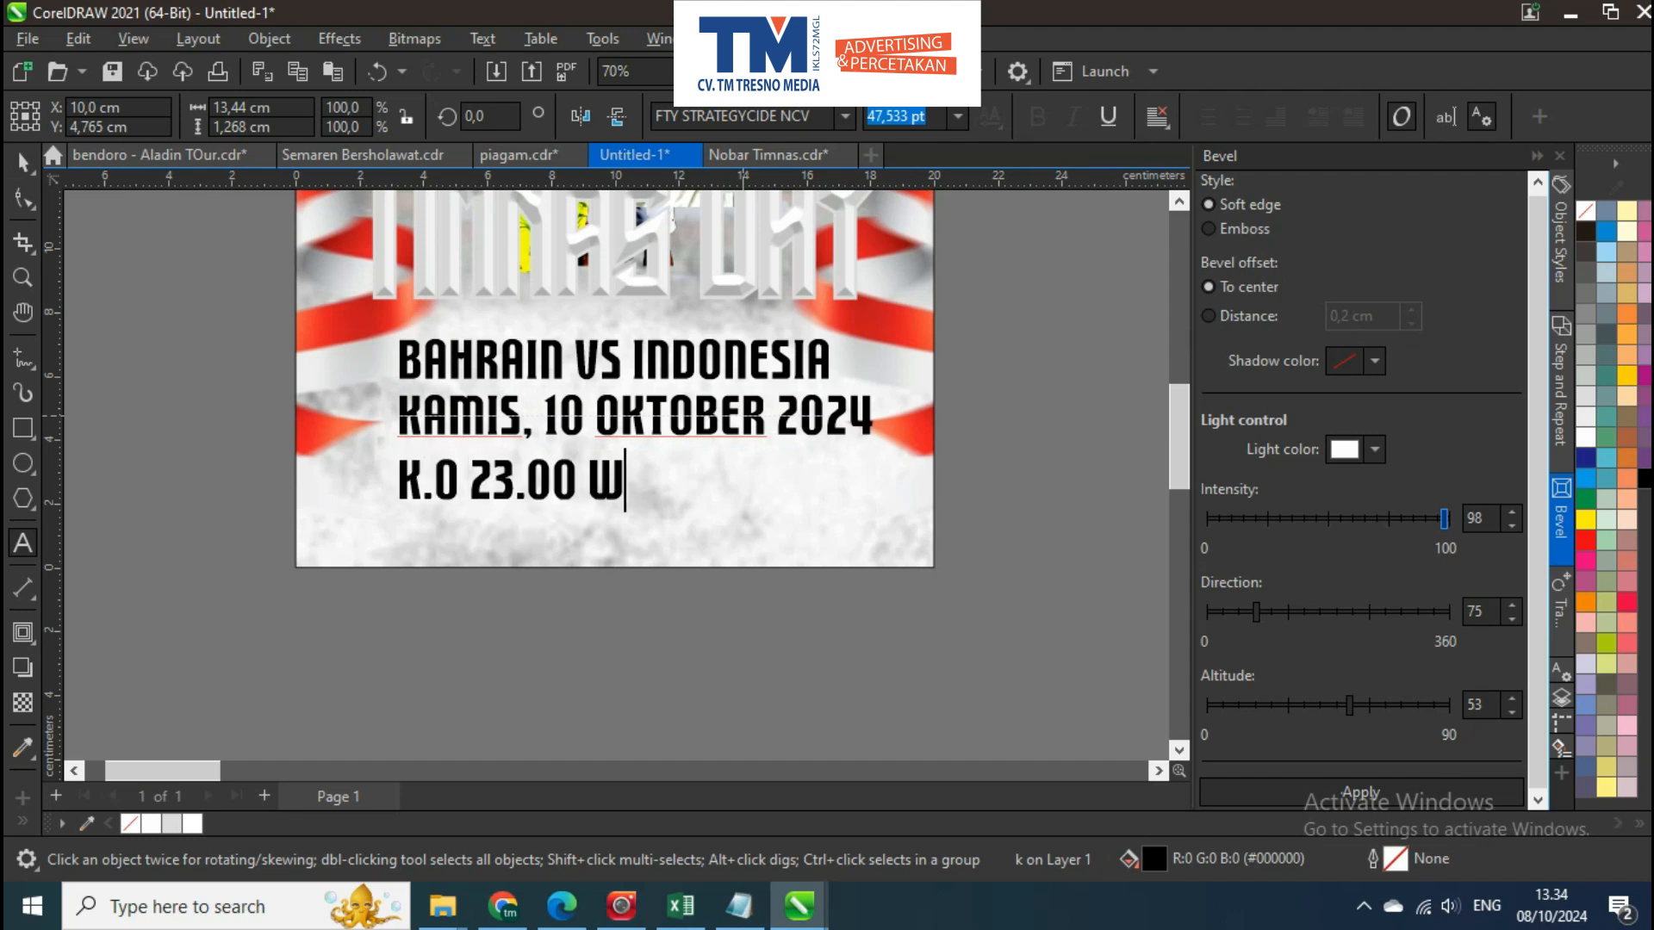
Centre-align the date and kick-off lines, shrink them to about 20.7 pt, and centre them horizontally on the poster
{"action": "key", "text": "ctrl+a"}
{"action": "key", "text": "ctrl+e"}
{"action": "key", "text": "ctrl+space"}
{"action": "left_click_drag", "start_coordinate": [880, 388], "coordinate": [625, 400]}
{"action": "scroll", "coordinate": [648, 409], "scroll_direction": "up", "scroll_amount": 3}
{"action": "left_click", "coordinate": [647, 348], "text": "shift"}
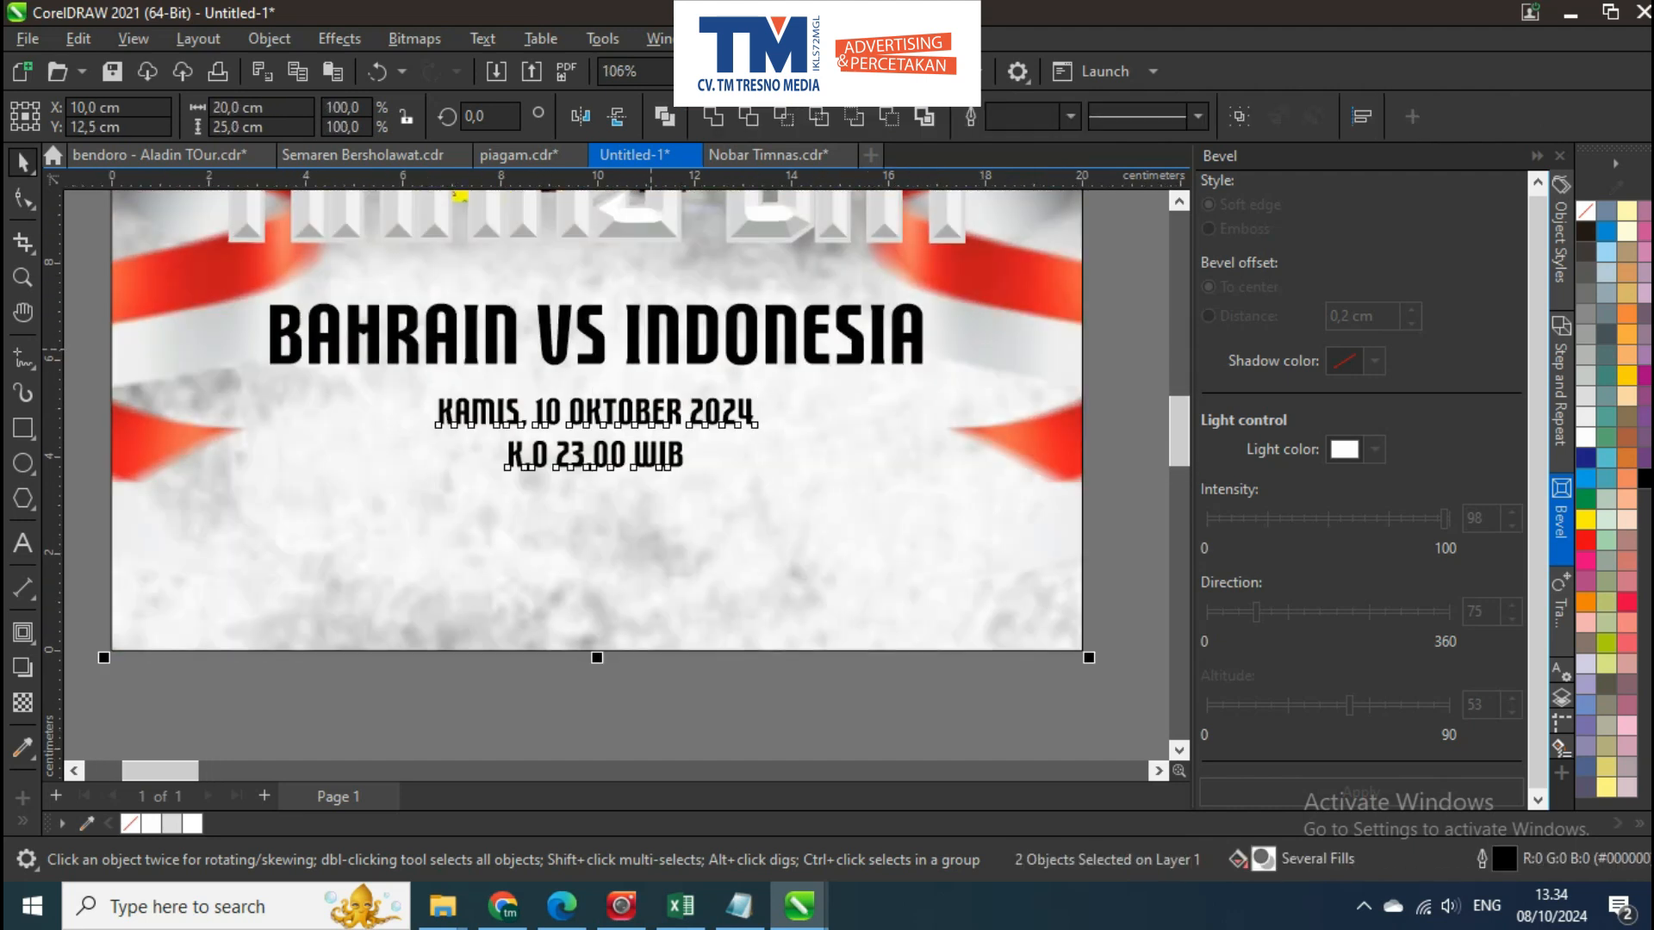
{"action": "scroll", "coordinate": [665, 446], "scroll_direction": "down", "scroll_amount": 4}
{"action": "key", "text": "Escape"}
Move the date and kick-off lines up closer beneath the BAHRAIN VS INDONESIA text
{"action": "scroll", "coordinate": [674, 453], "scroll_direction": "up", "scroll_amount": 3}
{"action": "left_click", "coordinate": [687, 418]}
{"action": "scroll", "coordinate": [687, 418], "scroll_direction": "up", "scroll_amount": 2}
{"action": "left_click_drag", "start_coordinate": [685, 419], "coordinate": [686, 414]}
{"action": "left_click", "coordinate": [688, 349], "text": "shift"}
{"action": "scroll", "coordinate": [683, 370], "scroll_direction": "down", "scroll_amount": 8}
{"action": "key", "text": "Escape"}
{"action": "scroll", "coordinate": [613, 377], "scroll_direction": "up", "scroll_amount": 2}
{"action": "left_click_drag", "start_coordinate": [640, 206], "coordinate": [619, 437]}
{"action": "scroll", "coordinate": [613, 377], "scroll_direction": "up", "scroll_amount": 2}
{"action": "scroll", "coordinate": [612, 408], "scroll_direction": "down", "scroll_amount": 3}
{"action": "scroll", "coordinate": [619, 438], "scroll_direction": "up", "scroll_amount": 1}
{"action": "left_click_drag", "start_coordinate": [630, 747], "coordinate": [612, 577]}
{"action": "scroll", "coordinate": [611, 586], "scroll_direction": "up", "scroll_amount": 4}
{"action": "left_click", "coordinate": [633, 530]}
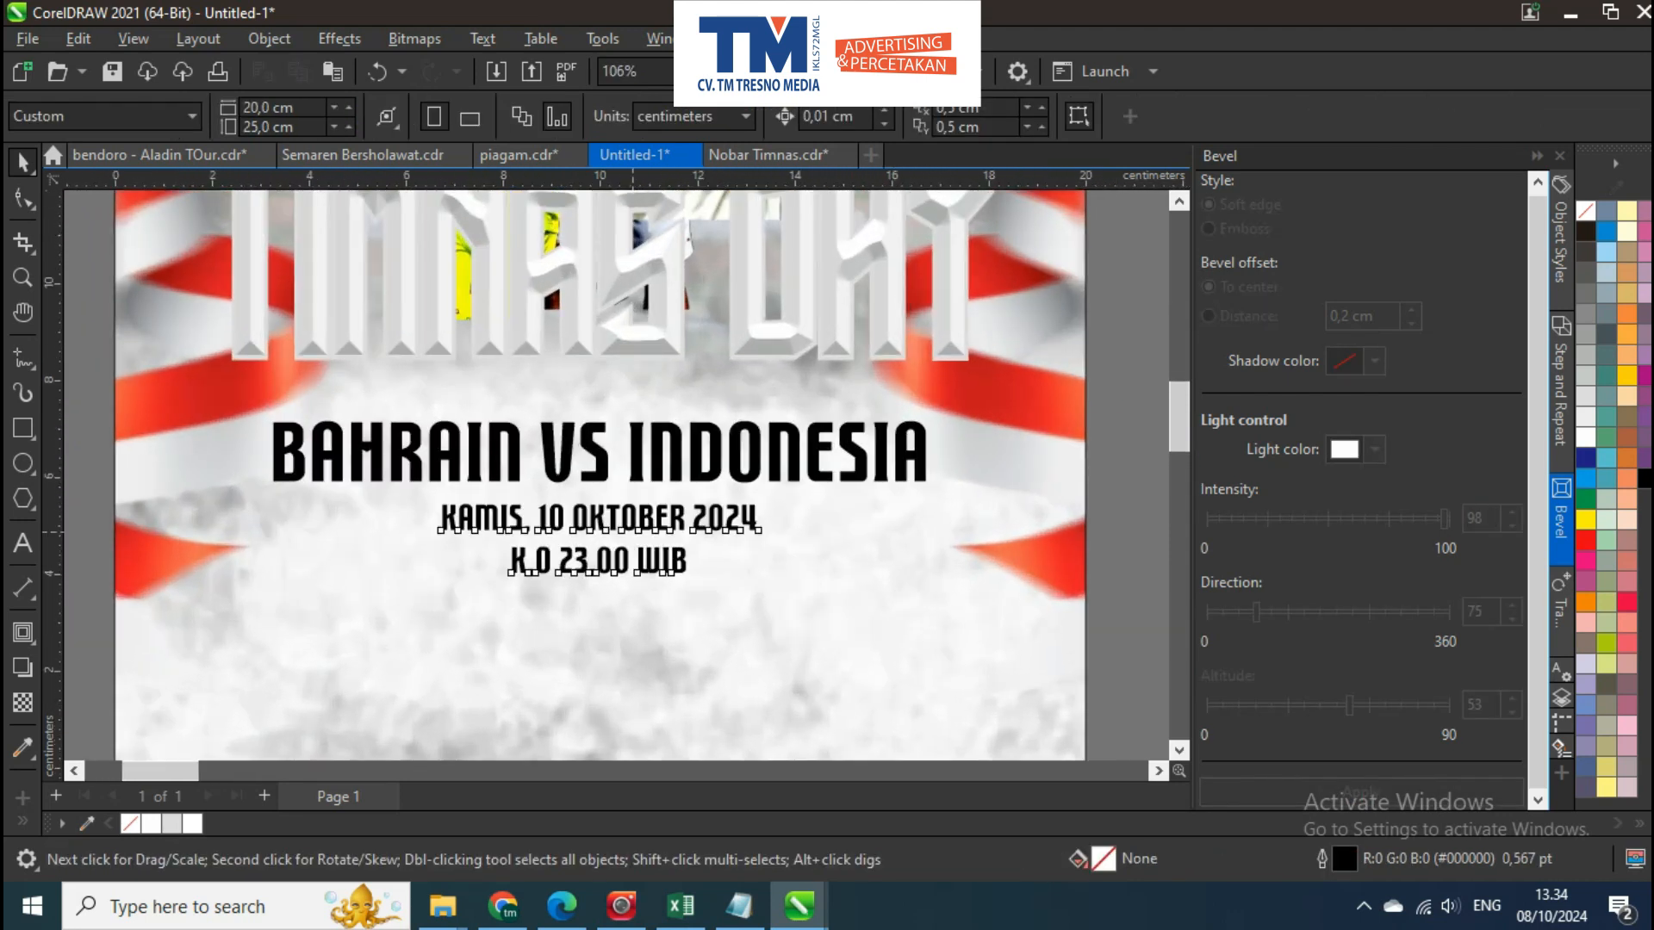
{"action": "left_click", "coordinate": [633, 529]}
{"action": "left_click", "coordinate": [608, 461], "text": "shift"}
{"action": "scroll", "coordinate": [610, 464], "scroll_direction": "down", "scroll_amount": 1}
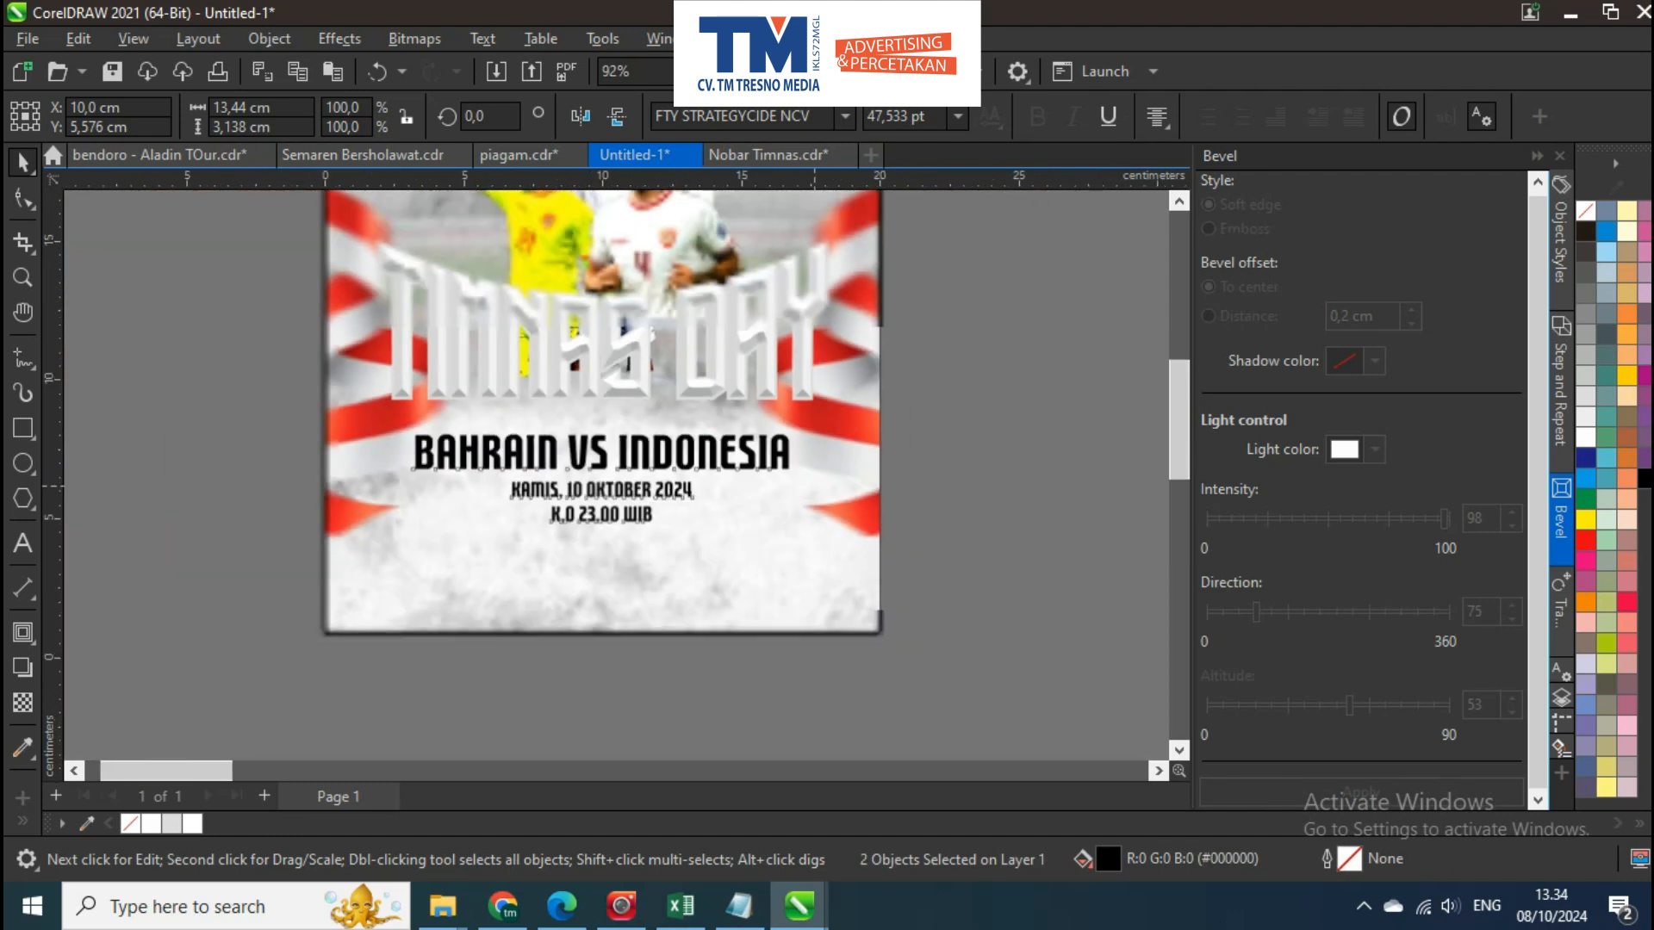
{"action": "key", "text": "Escape"}
Duplicate the date and kick-off lines directly below the originals
{"action": "scroll", "coordinate": [617, 446], "scroll_direction": "up", "scroll_amount": 1}
{"action": "mouse_move", "coordinate": [623, 502]}
{"action": "left_mouse_down"}
{"action": "mouse_move", "coordinate": [617, 446]}
{"action": "mouse_move", "coordinate": [633, 525]}
{"action": "left_mouse_up"}
{"action": "left_click", "coordinate": [633, 420]}
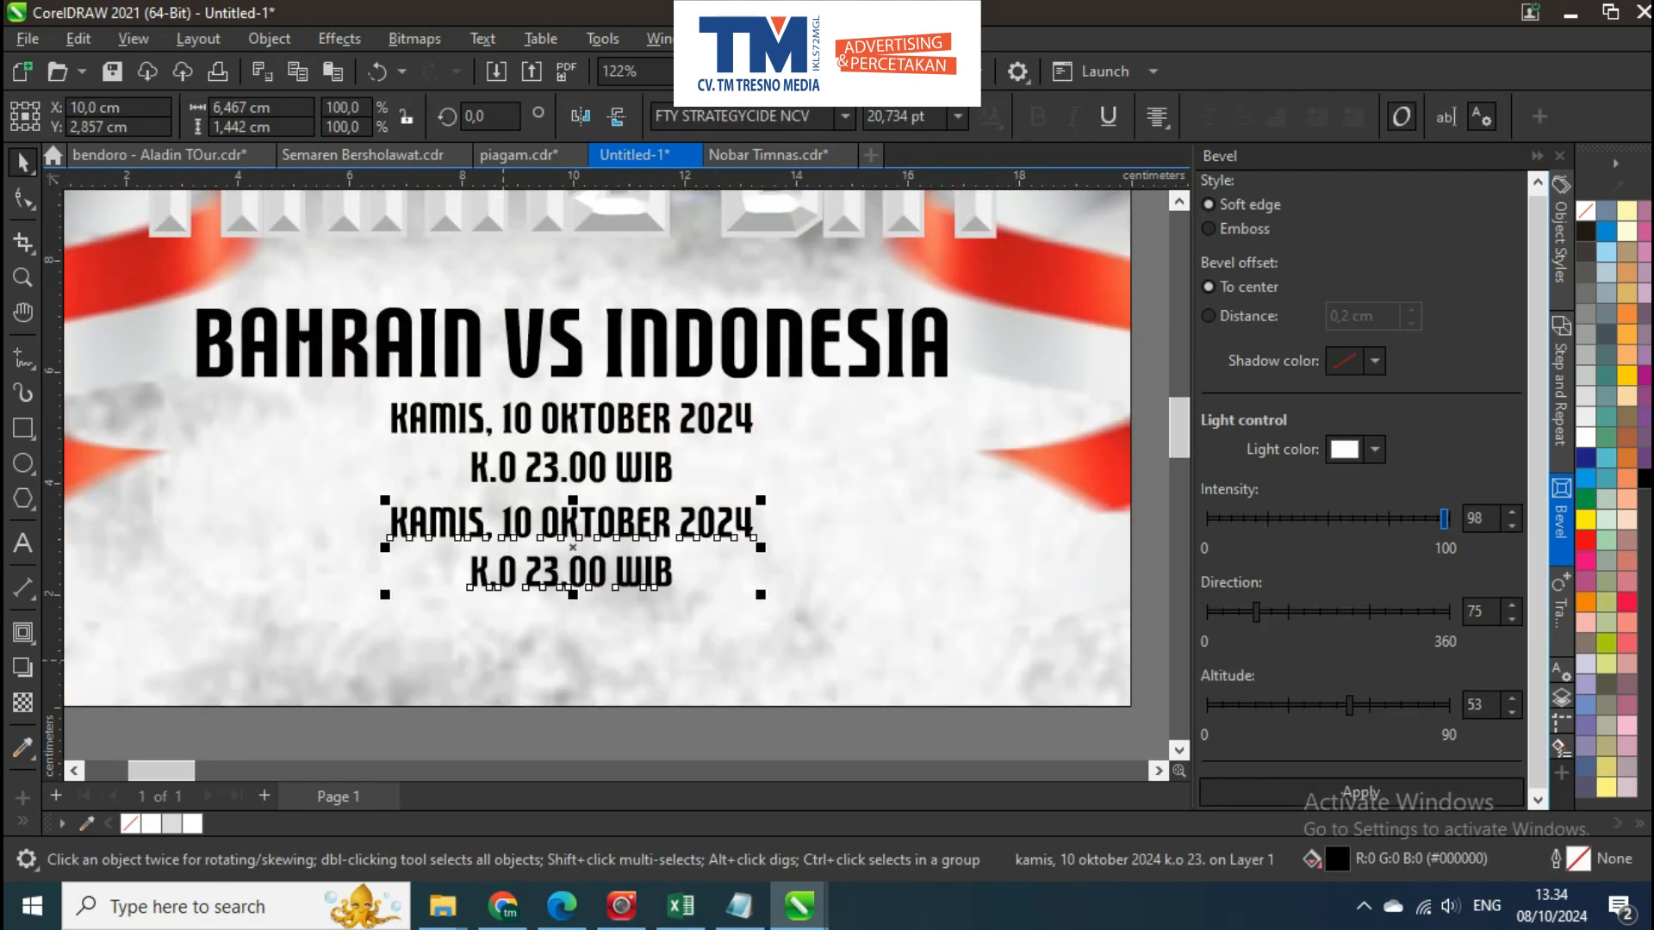
Switch to the browser and search Google for stadion bahrain vs indonesia
{"action": "left_click", "coordinate": [503, 906]}
{"action": "left_click", "coordinate": [560, 165]}
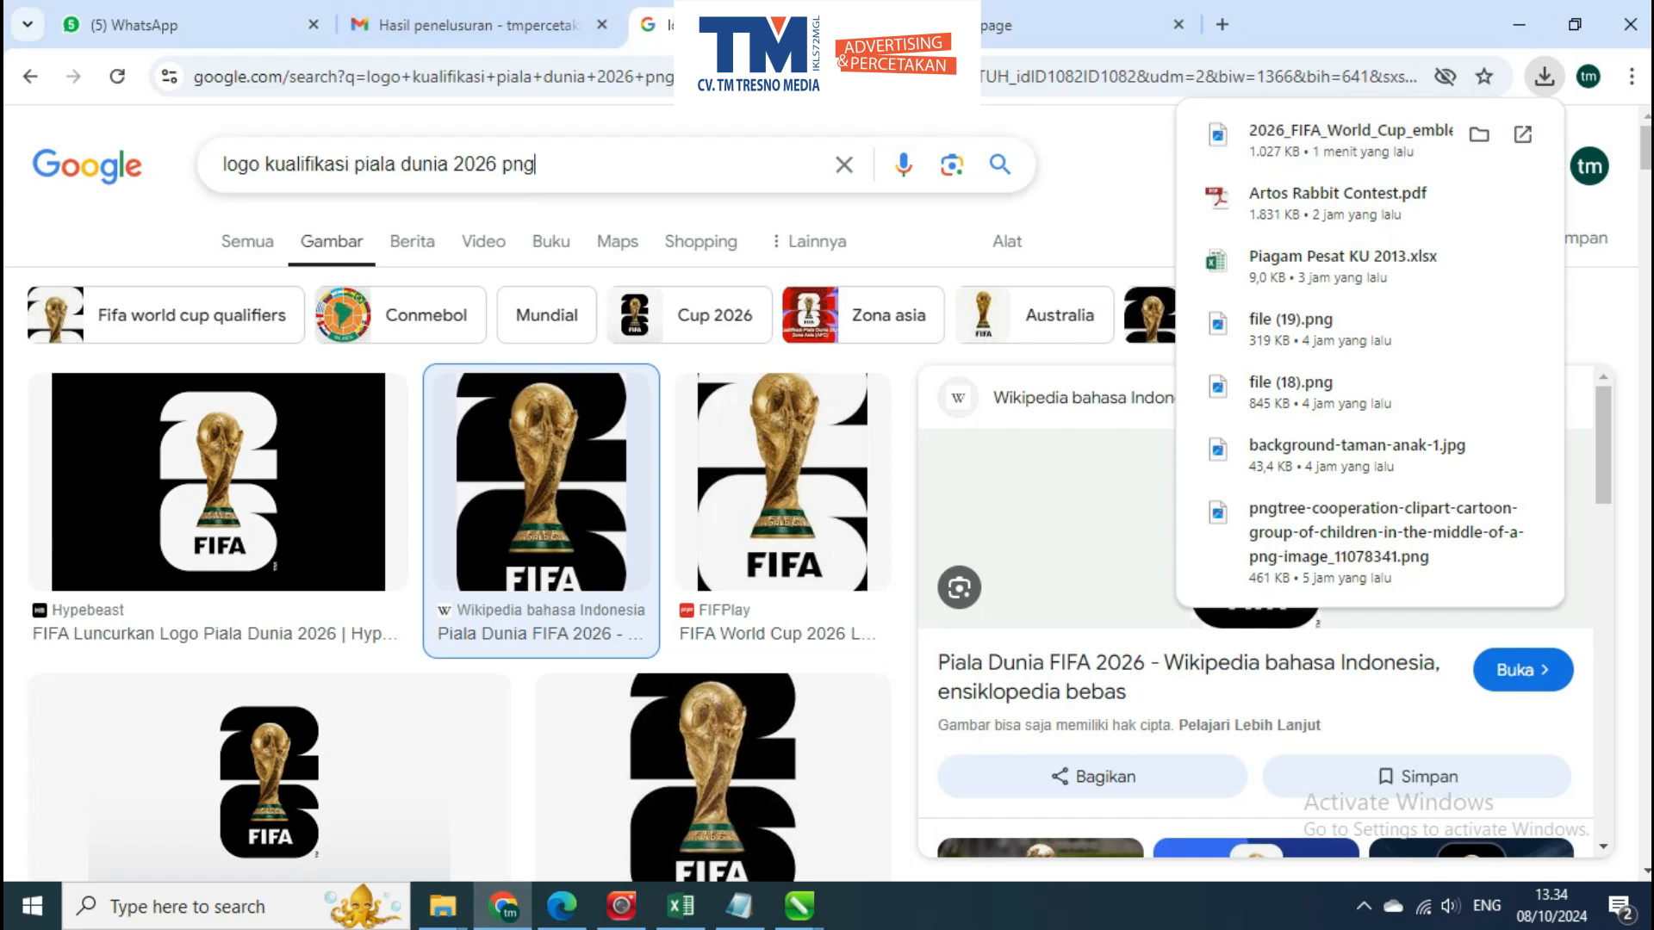
{"action": "key", "text": "ctrl+a"}
{"action": "type", "text": "stadion"}
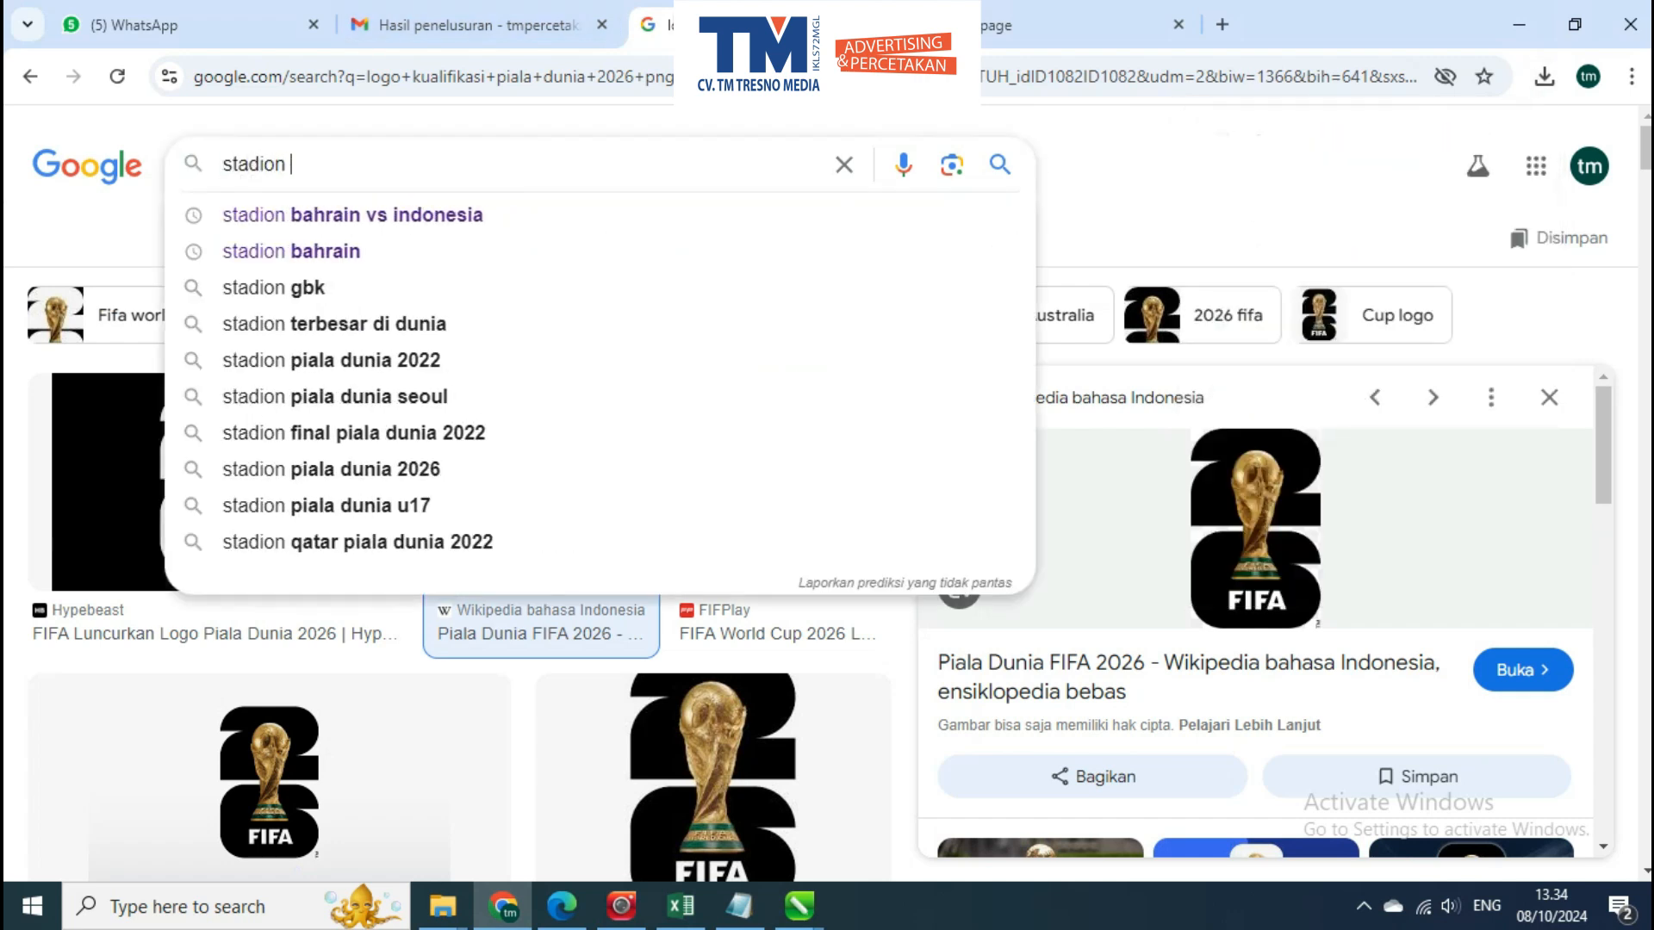
{"action": "key", "text": "Down"}
{"action": "key", "text": "Return"}
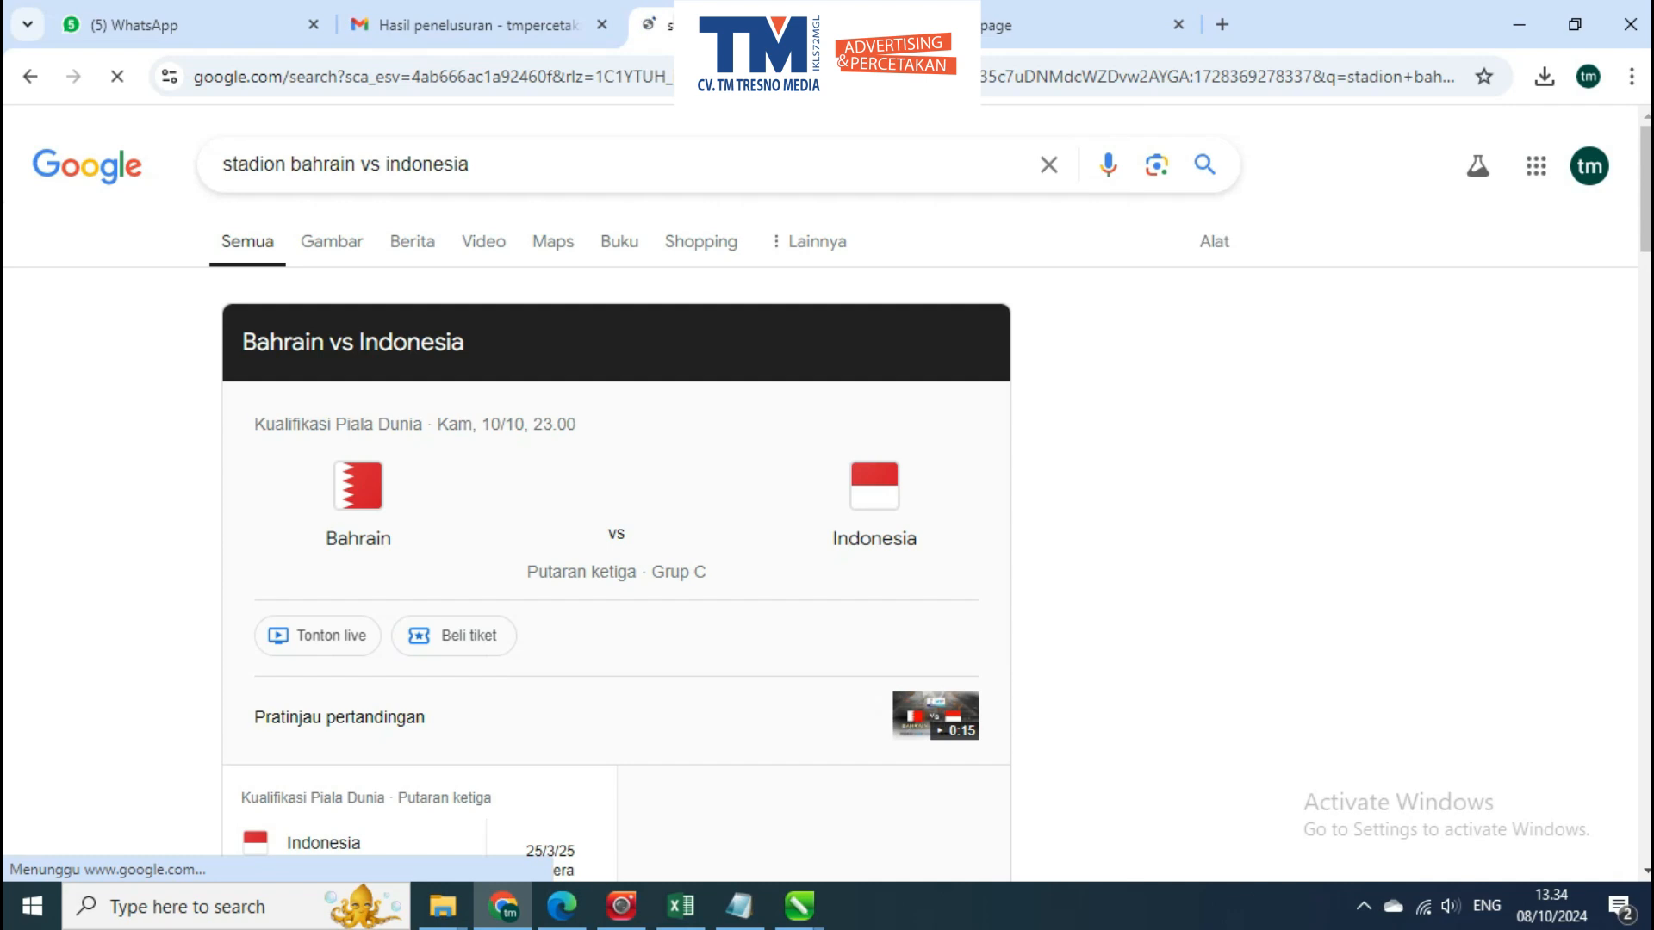
{"action": "scroll", "coordinate": [616, 516], "scroll_direction": "down", "scroll_amount": 6}
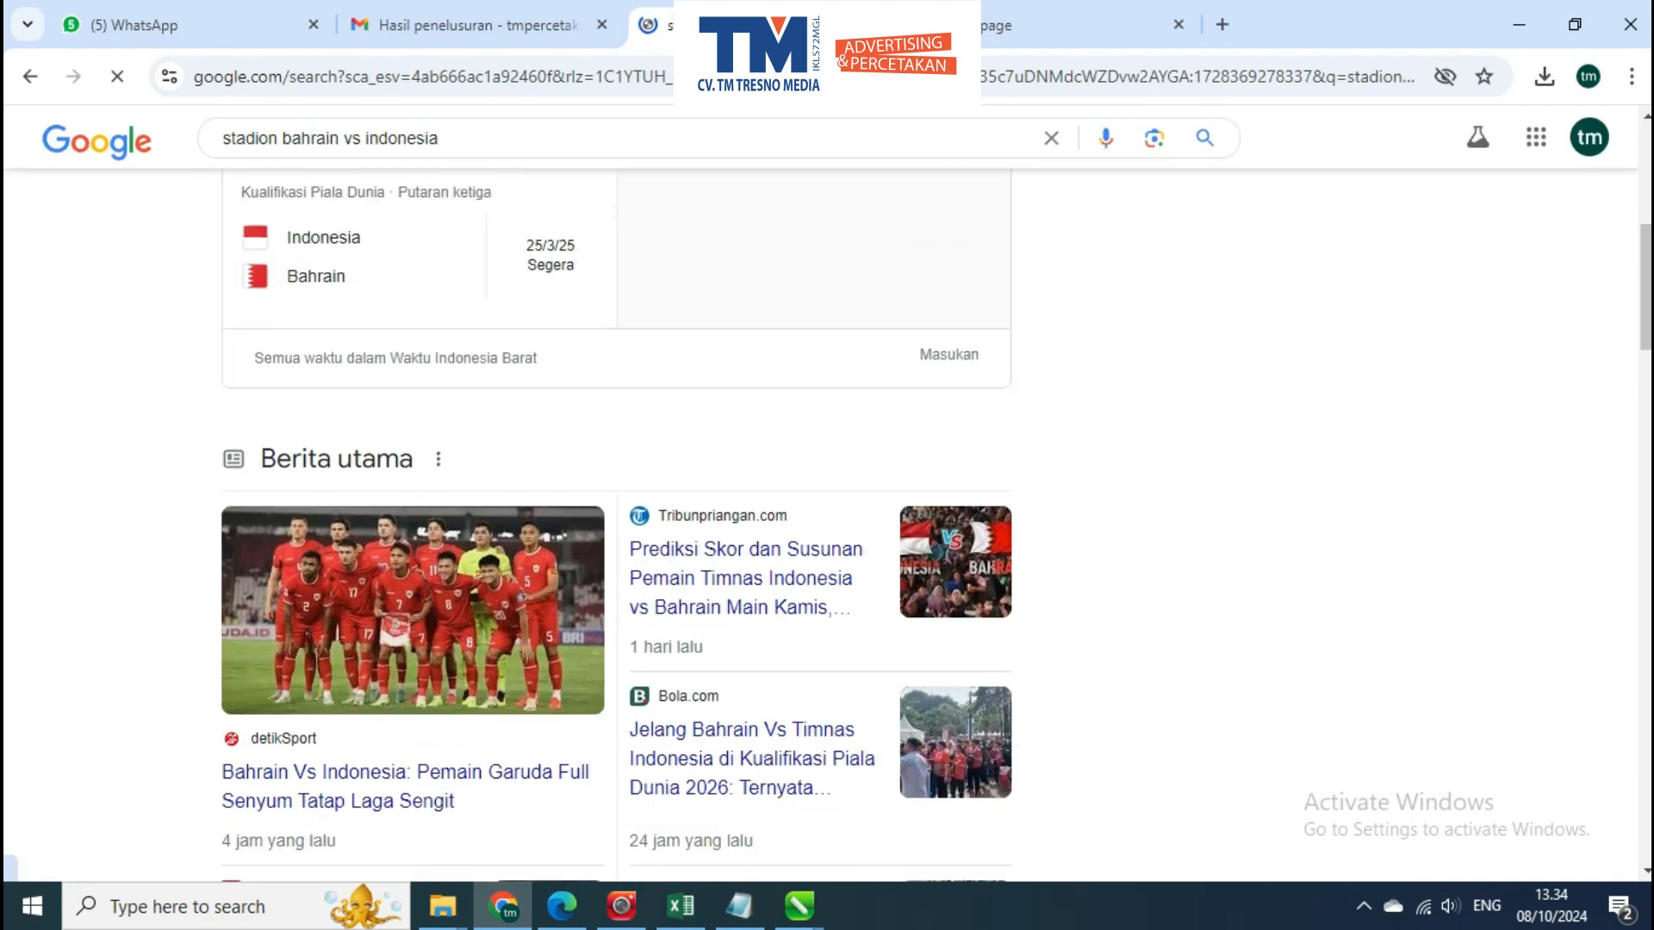
{"action": "scroll", "coordinate": [615, 517], "scroll_direction": "up", "scroll_amount": 6}
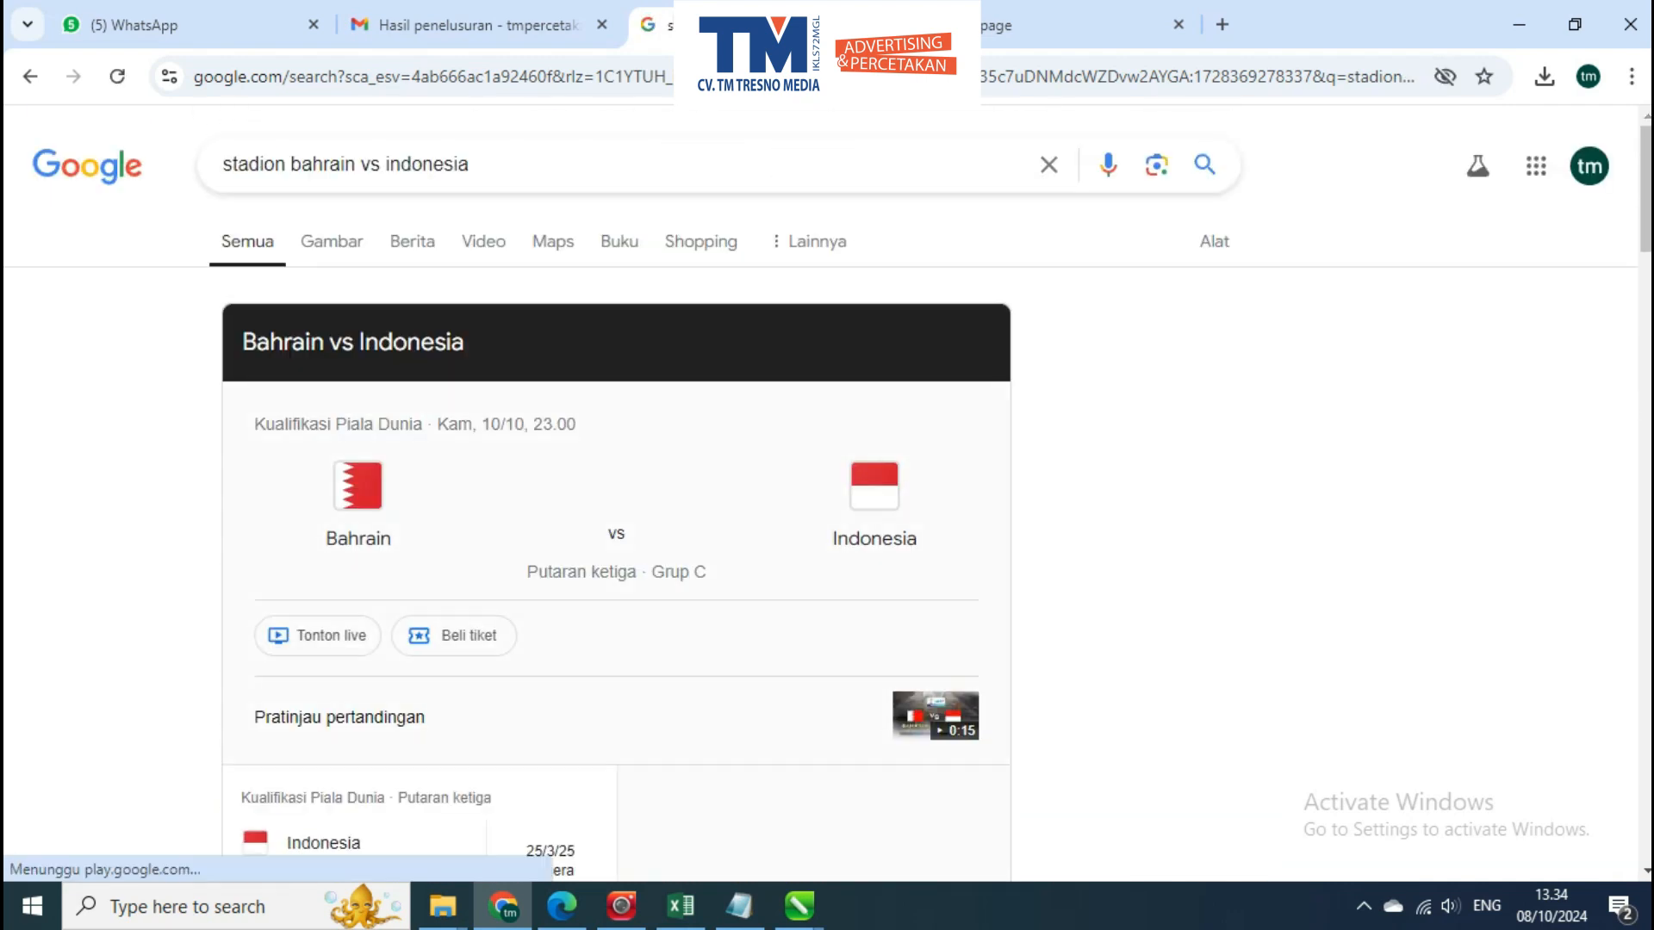
Open the match details, follow the venue link, and copy the name Bahrain National Stadium
{"action": "left_click", "coordinate": [616, 516]}
{"action": "scroll", "coordinate": [820, 527], "scroll_direction": "down", "scroll_amount": 4}
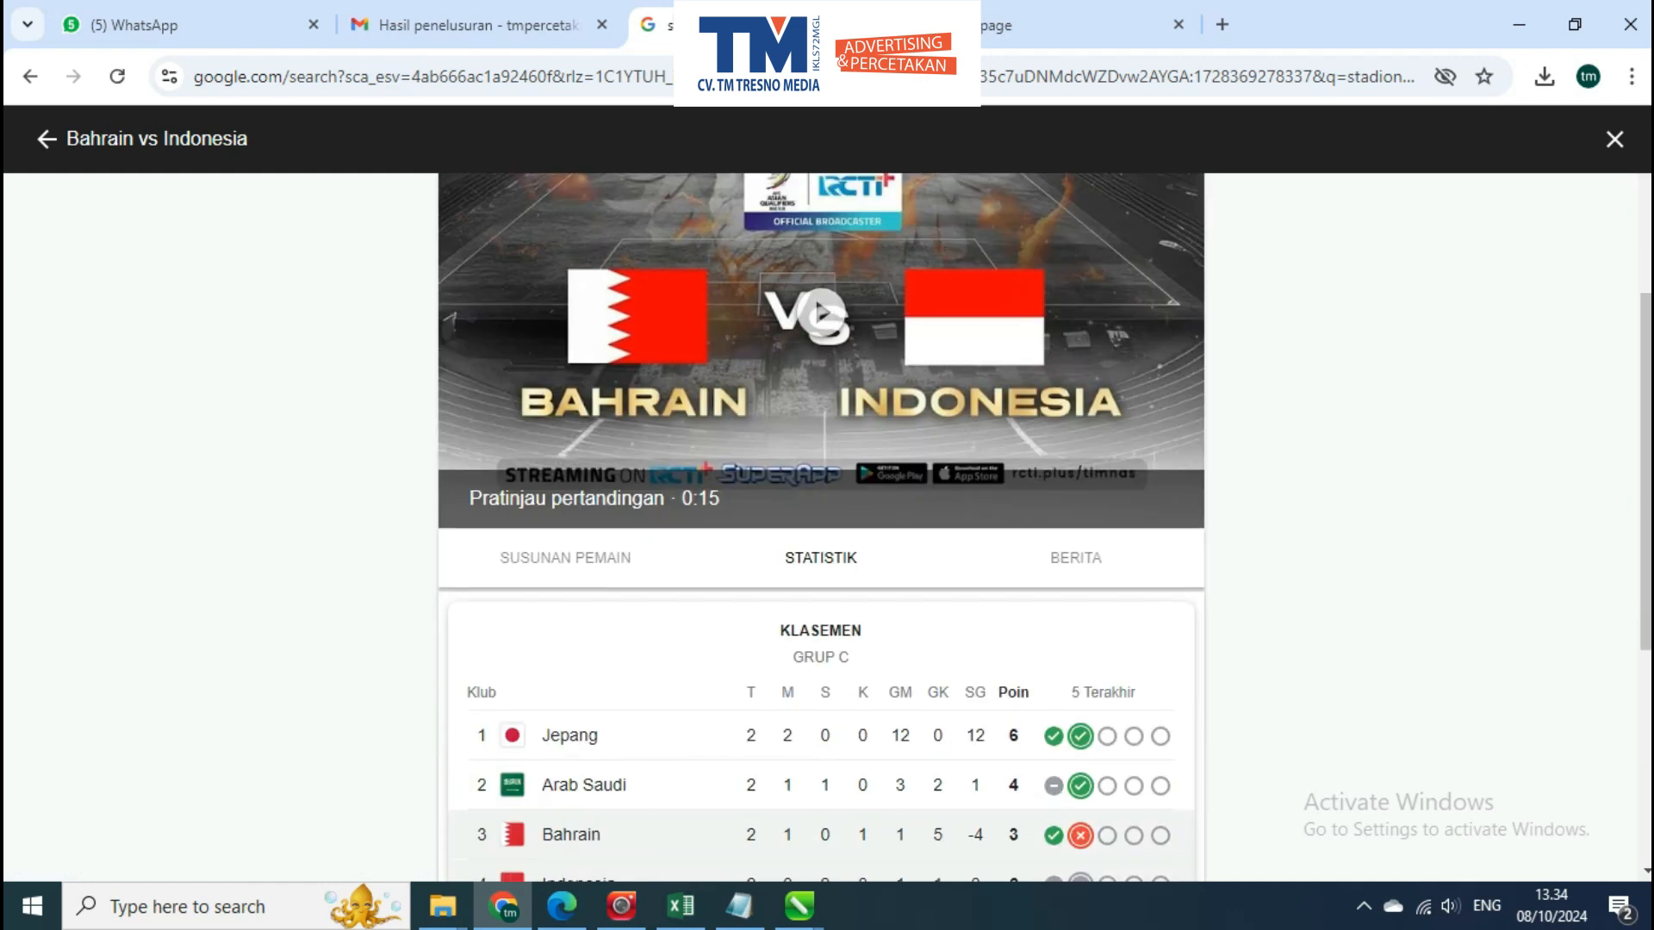
{"action": "scroll", "coordinate": [820, 527], "scroll_direction": "down", "scroll_amount": 5}
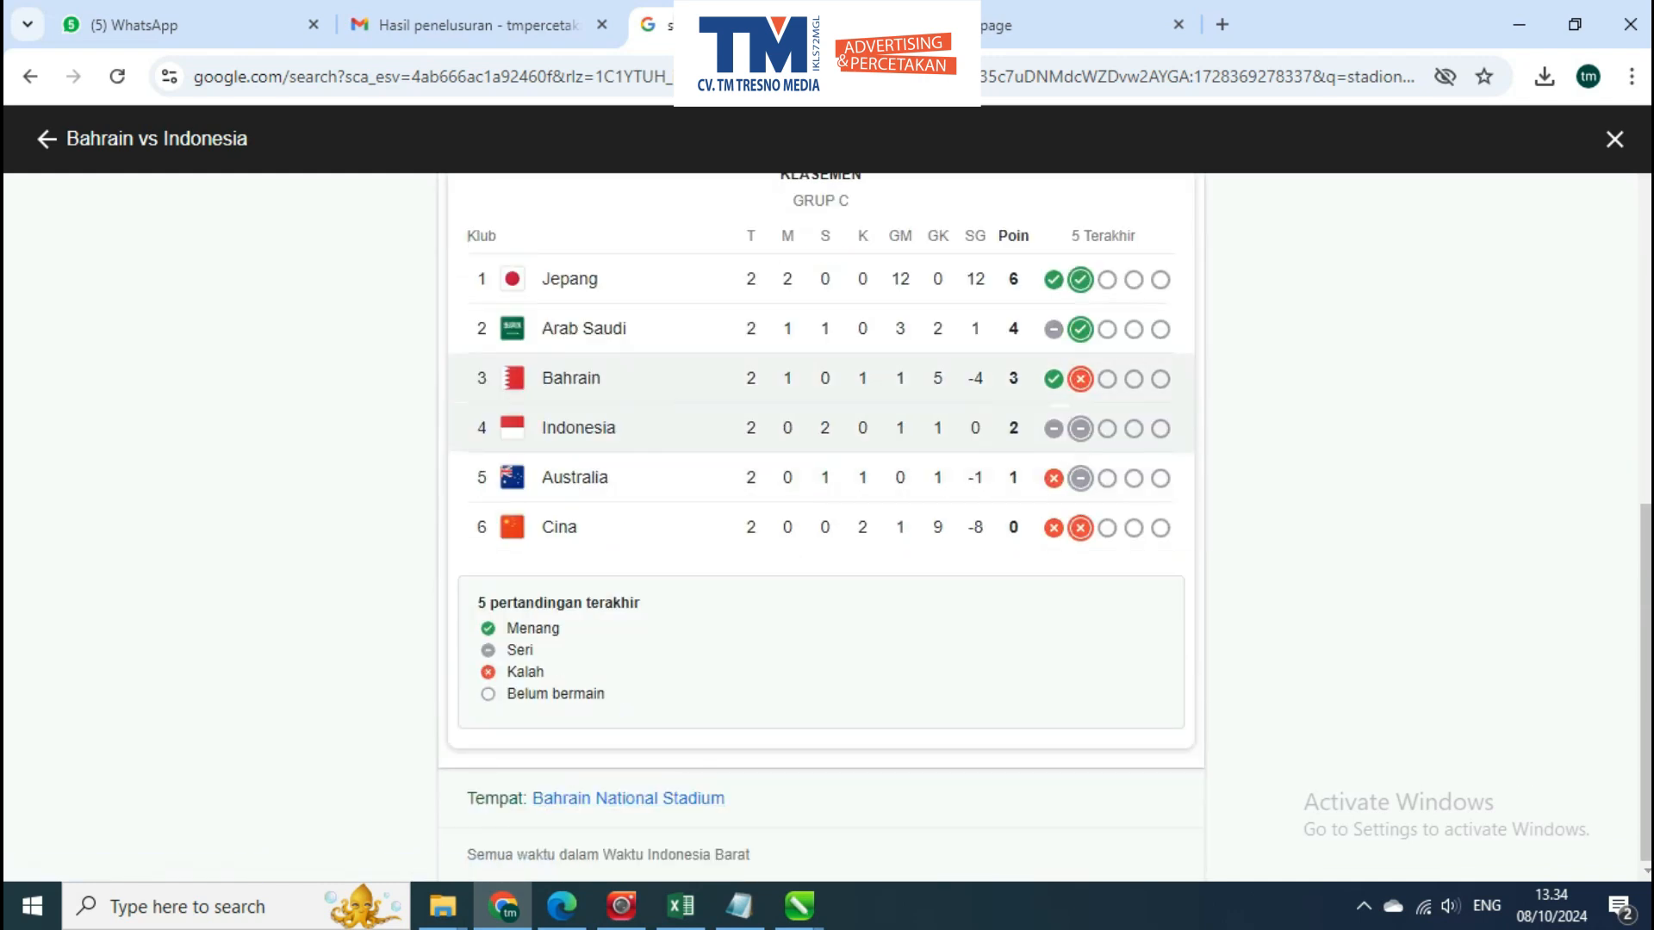
{"action": "right_click", "coordinate": [542, 810]}
{"action": "left_click", "coordinate": [560, 800]}
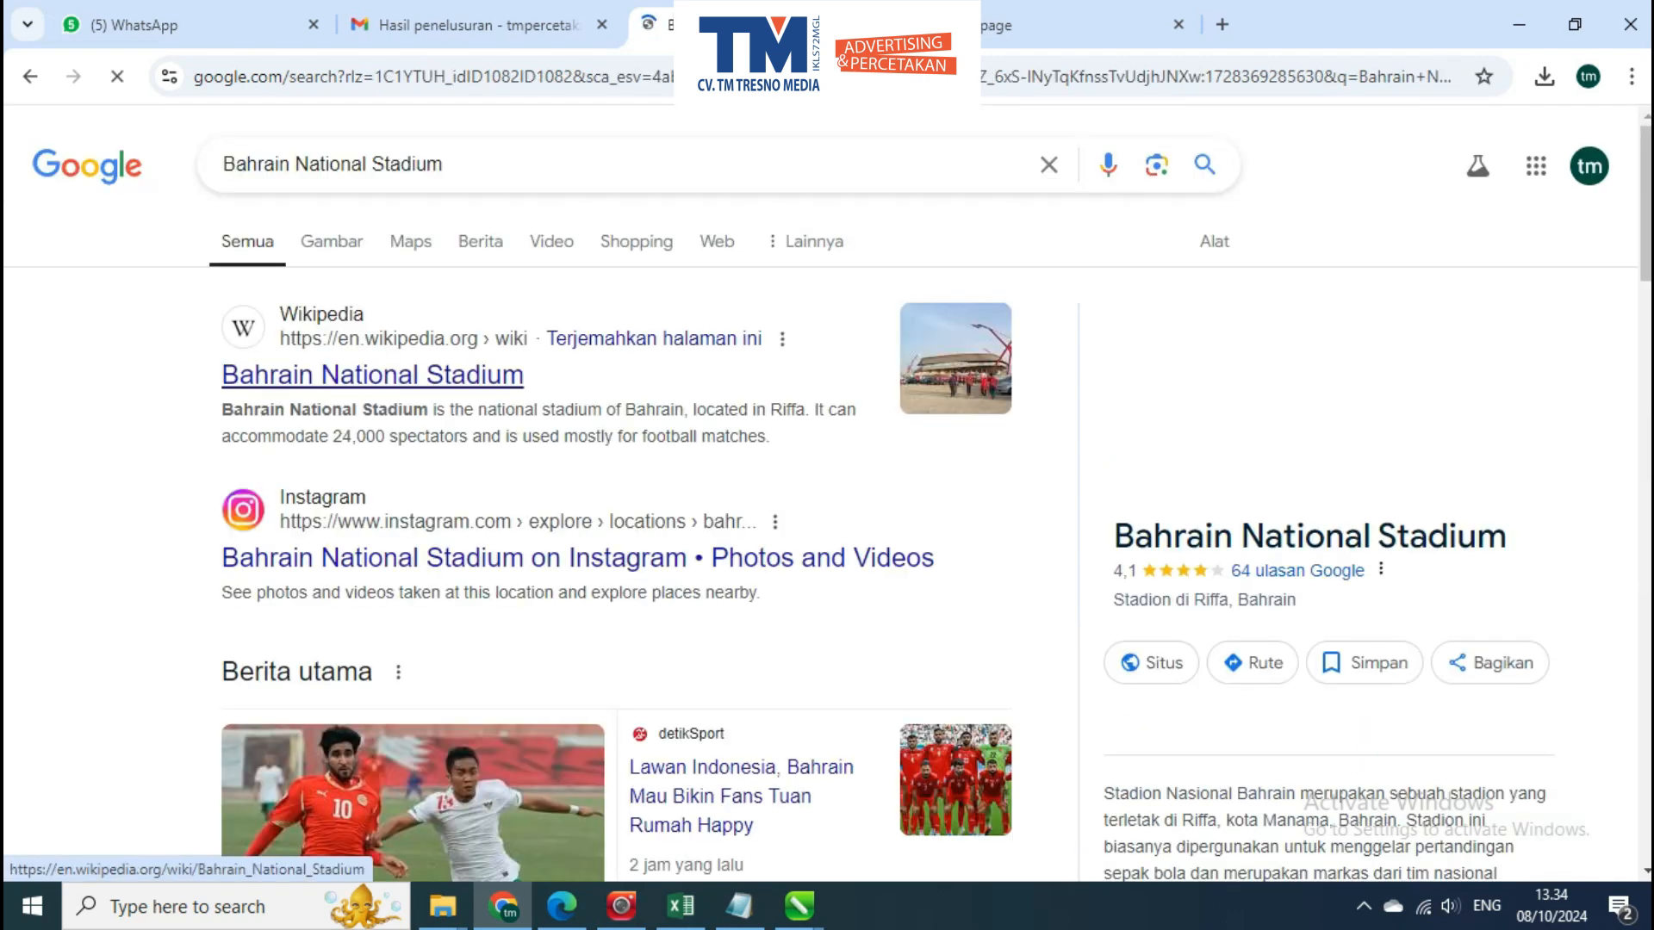
{"action": "left_click_drag", "start_coordinate": [465, 165], "coordinate": [215, 164]}
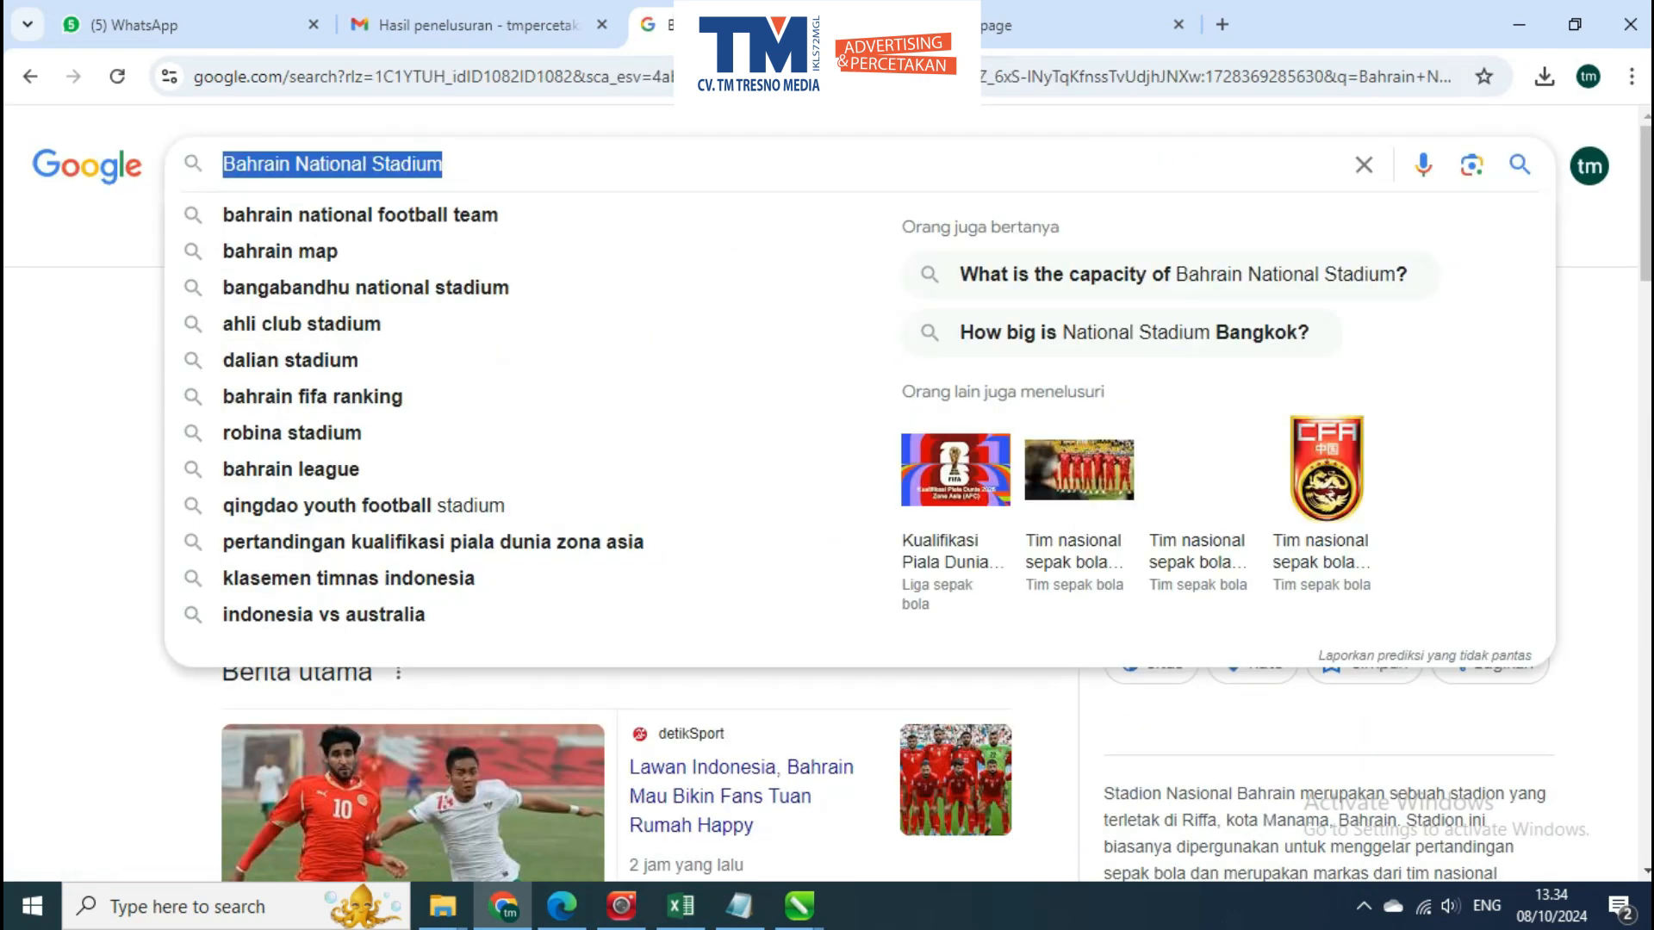
Return to CorelDRAW, replace the duplicated lines' wording with Bahrain National Stadium, and centre it under the date and kick-off lines
{"action": "left_click", "coordinate": [1519, 24]}
{"action": "double_click", "coordinate": [703, 517]}
{"action": "key", "text": "ctrl+a"}
{"action": "type", "text": "BAHRAIN NATIONAL STADIUM"}
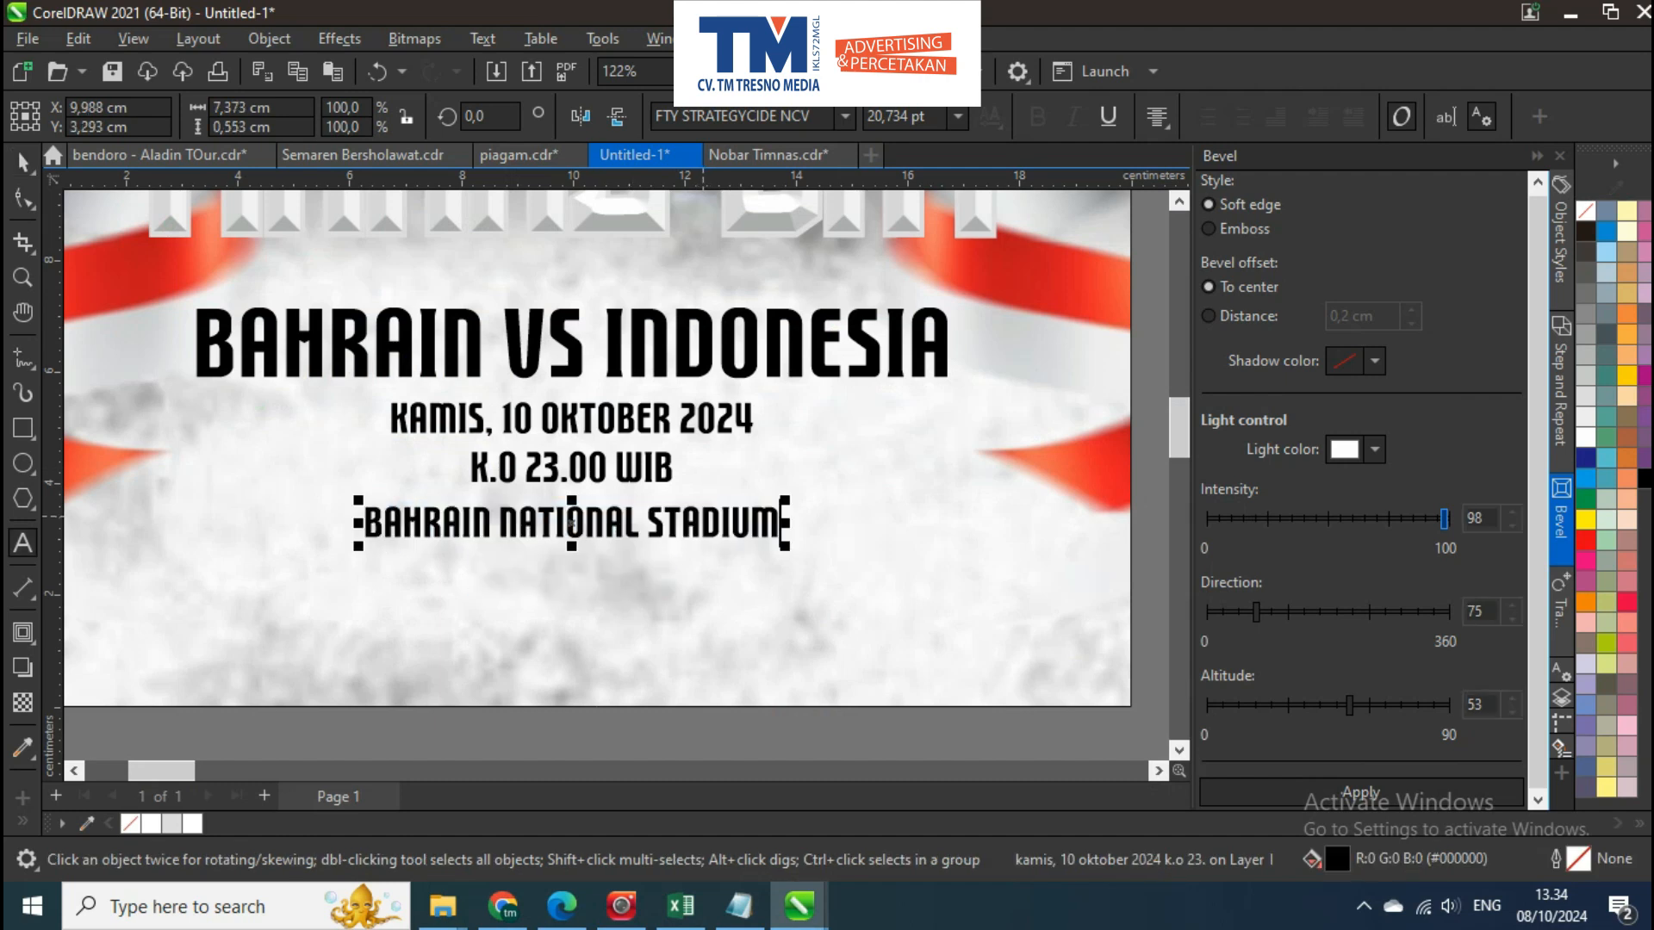
{"action": "left_click", "coordinate": [632, 470], "text": "shift"}
{"action": "scroll", "coordinate": [617, 517], "scroll_direction": "down", "scroll_amount": 1}
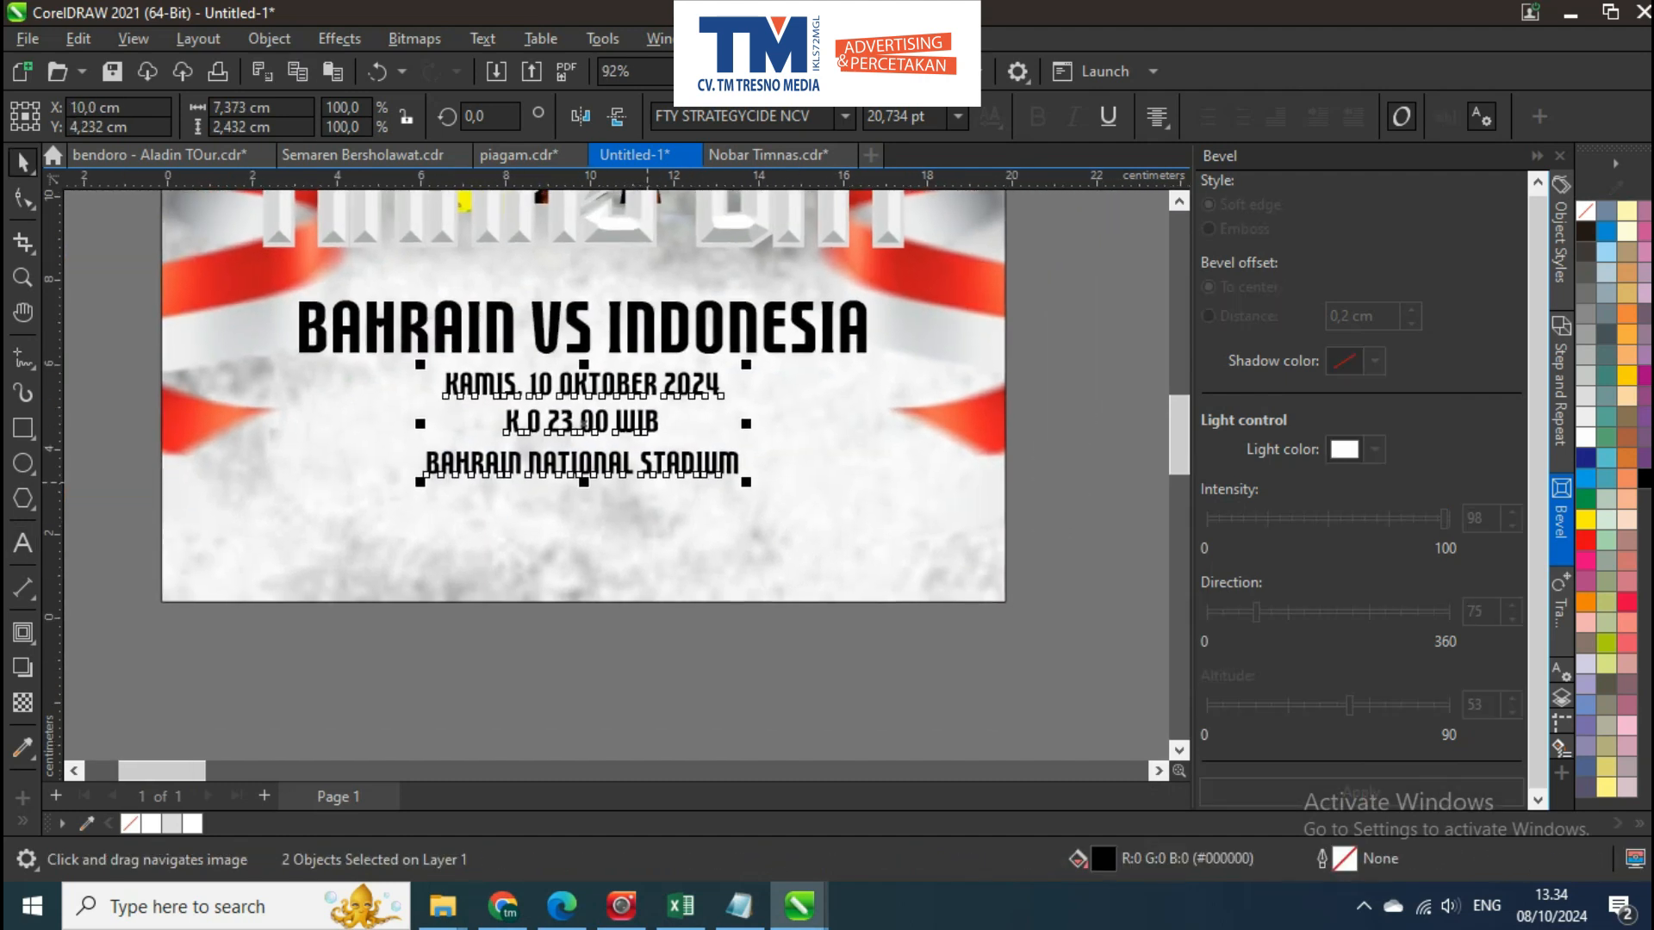
{"action": "key", "text": "Escape"}
Bring the number 5 player cutout with outstretched arms from outside the page to the poster
{"action": "scroll", "coordinate": [561, 538], "scroll_direction": "down", "scroll_amount": 1}
{"action": "scroll", "coordinate": [480, 560], "scroll_direction": "down", "scroll_amount": 3}
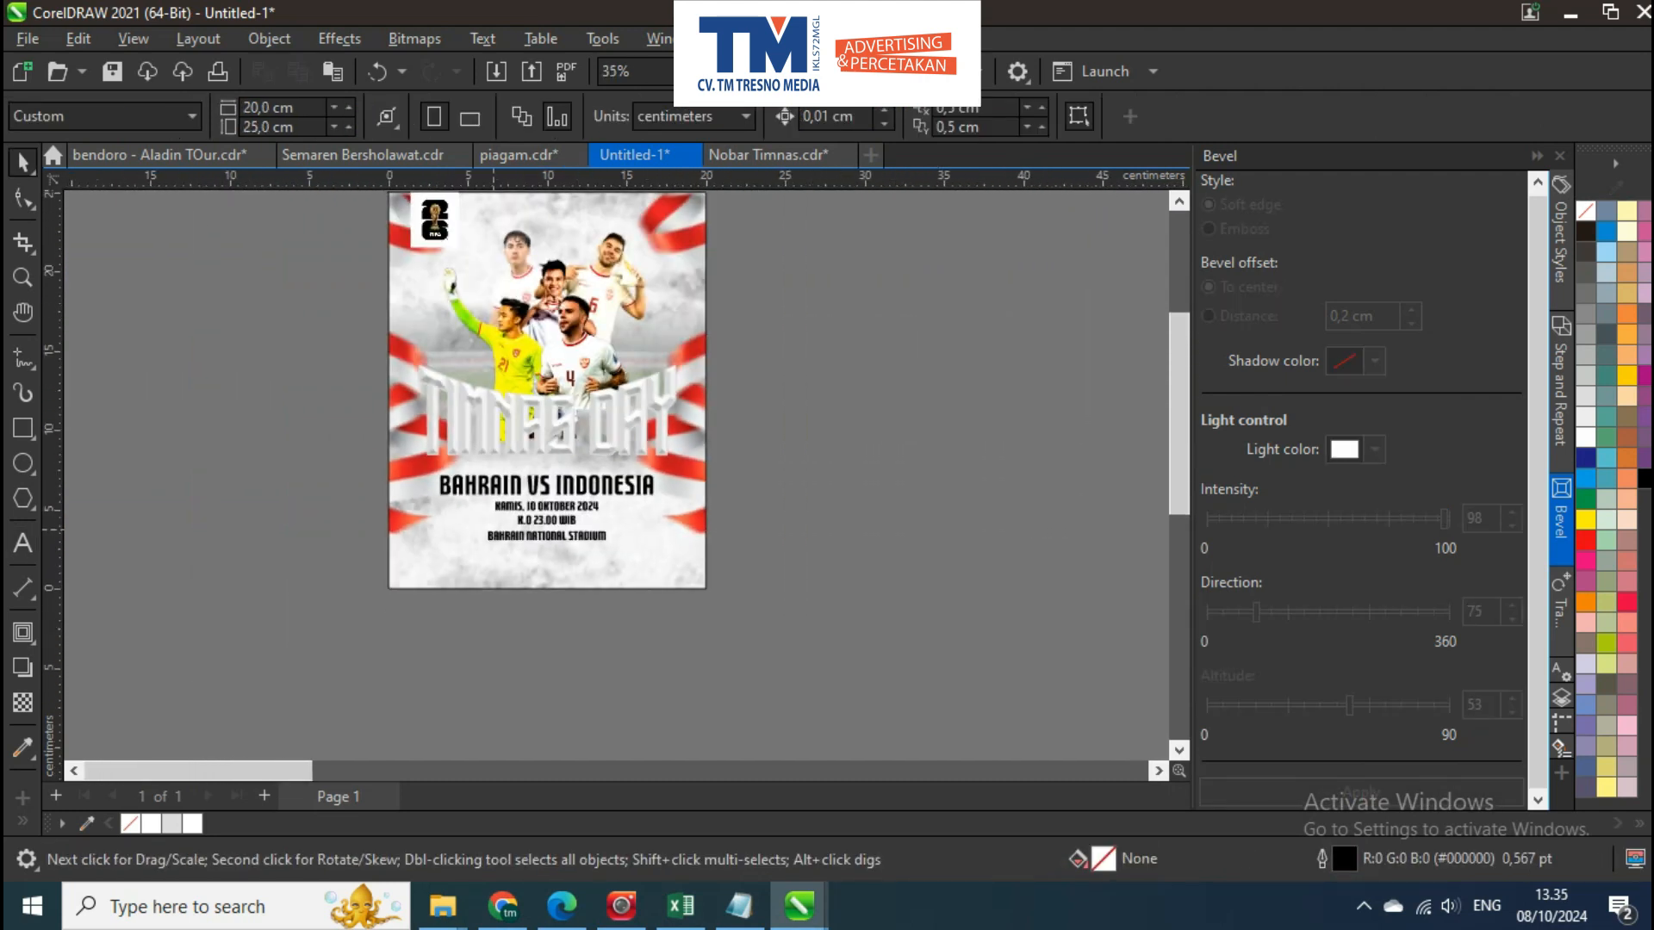
{"action": "scroll", "coordinate": [602, 474], "scroll_direction": "down", "scroll_amount": 3}
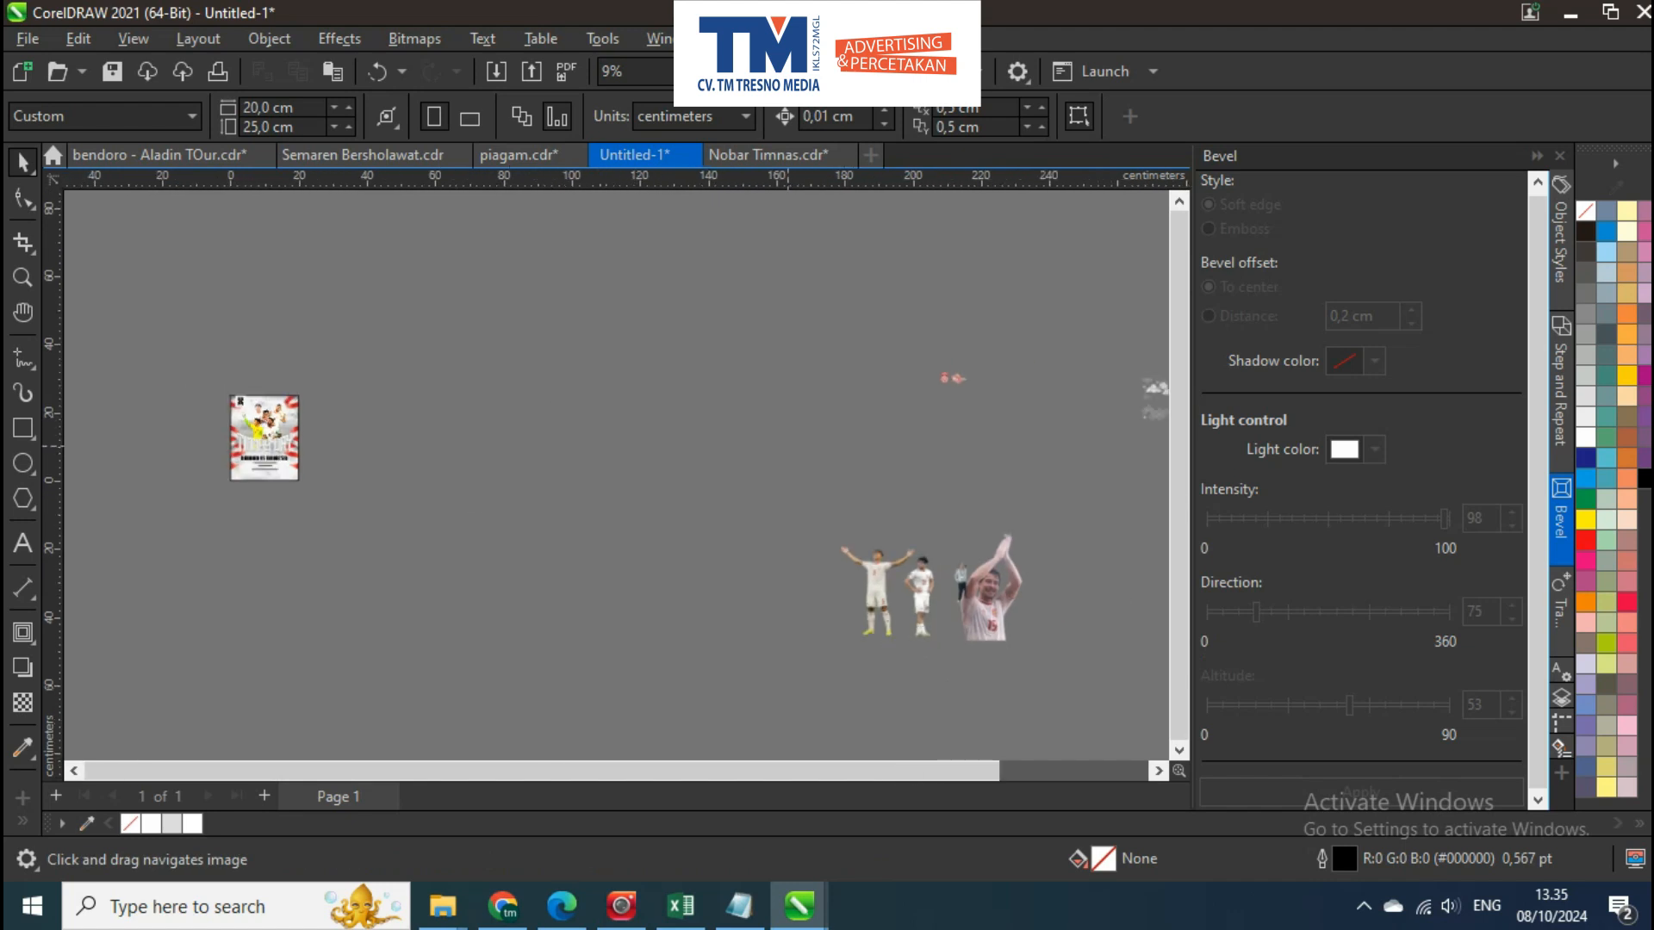
{"action": "left_click", "coordinate": [841, 571]}
{"action": "scroll", "coordinate": [841, 571], "scroll_direction": "down", "scroll_amount": 1}
{"action": "left_click_drag", "start_coordinate": [775, 543], "coordinate": [188, 416]}
{"action": "scroll", "coordinate": [186, 414], "scroll_direction": "up", "scroll_amount": 5}
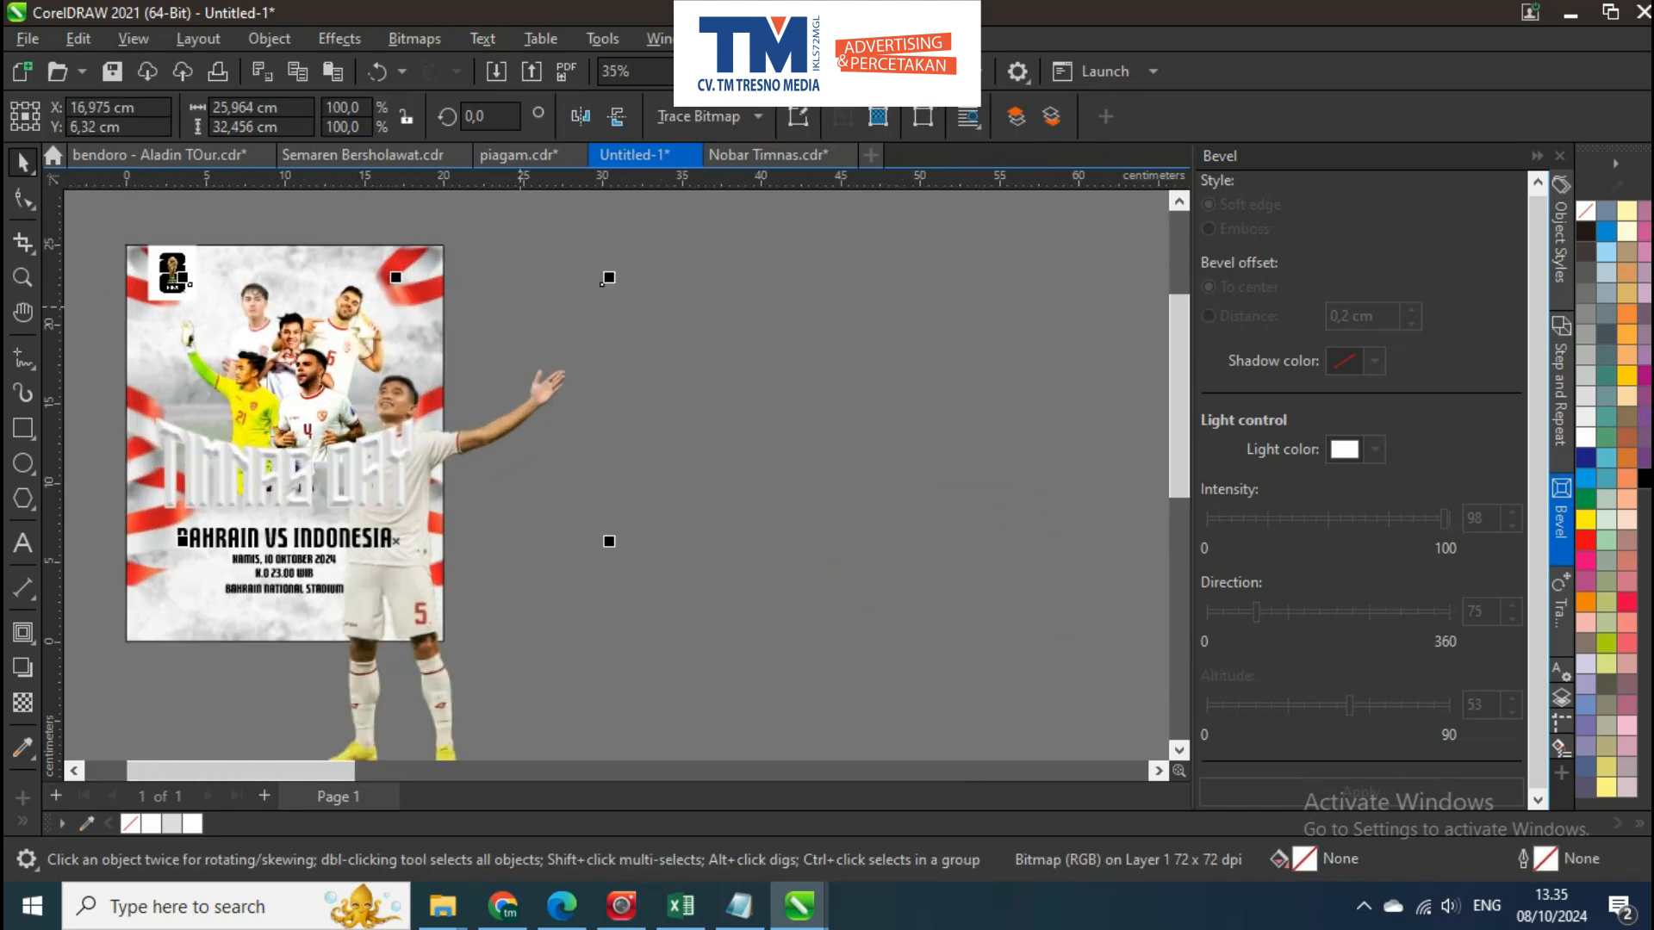
Scale the outstretched-arms player cutout to 59%, bring it to the front, and place it over the poster's right edge
{"action": "left_click_drag", "start_coordinate": [604, 282], "coordinate": [520, 323]}
{"action": "scroll", "coordinate": [388, 504], "scroll_direction": "up", "scroll_amount": 4}
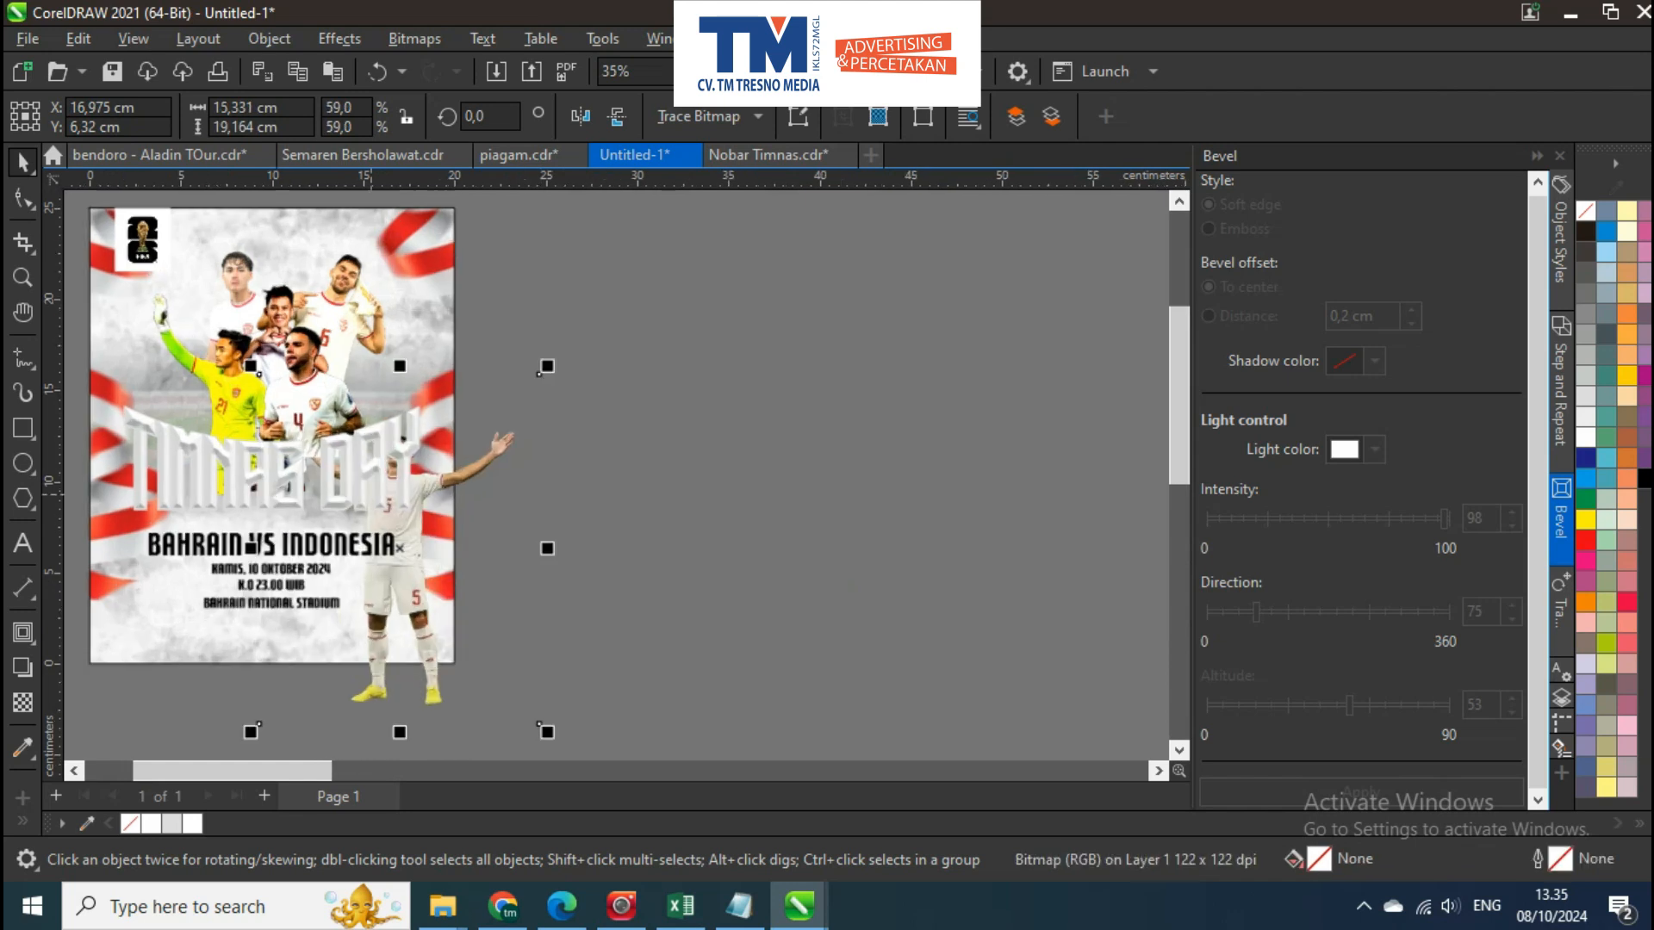
{"action": "key", "text": "shift+Page_Up"}
{"action": "left_click_drag", "start_coordinate": [470, 484], "coordinate": [572, 485]}
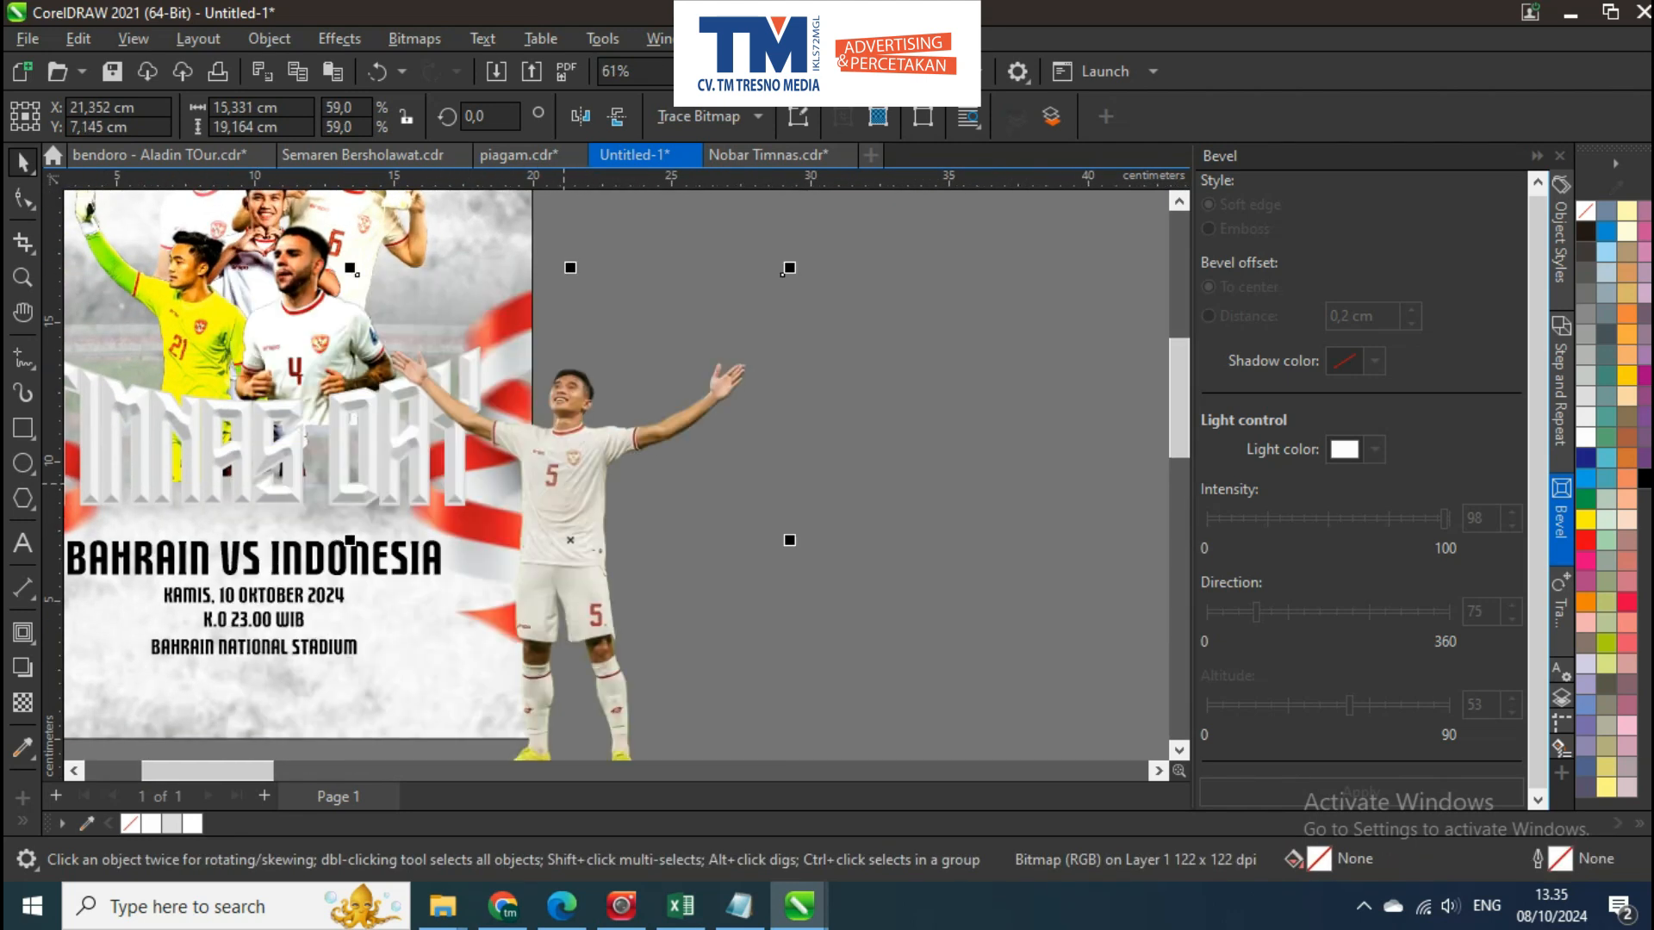
{"action": "scroll", "coordinate": [564, 484], "scroll_direction": "down", "scroll_amount": 1}
{"action": "mouse_move", "coordinate": [564, 484]}
{"action": "left_mouse_down"}
{"action": "mouse_move", "coordinate": [566, 426]}
{"action": "mouse_move", "coordinate": [591, 490]}
{"action": "left_mouse_up"}
{"action": "scroll", "coordinate": [590, 491], "scroll_direction": "up", "scroll_amount": 1}
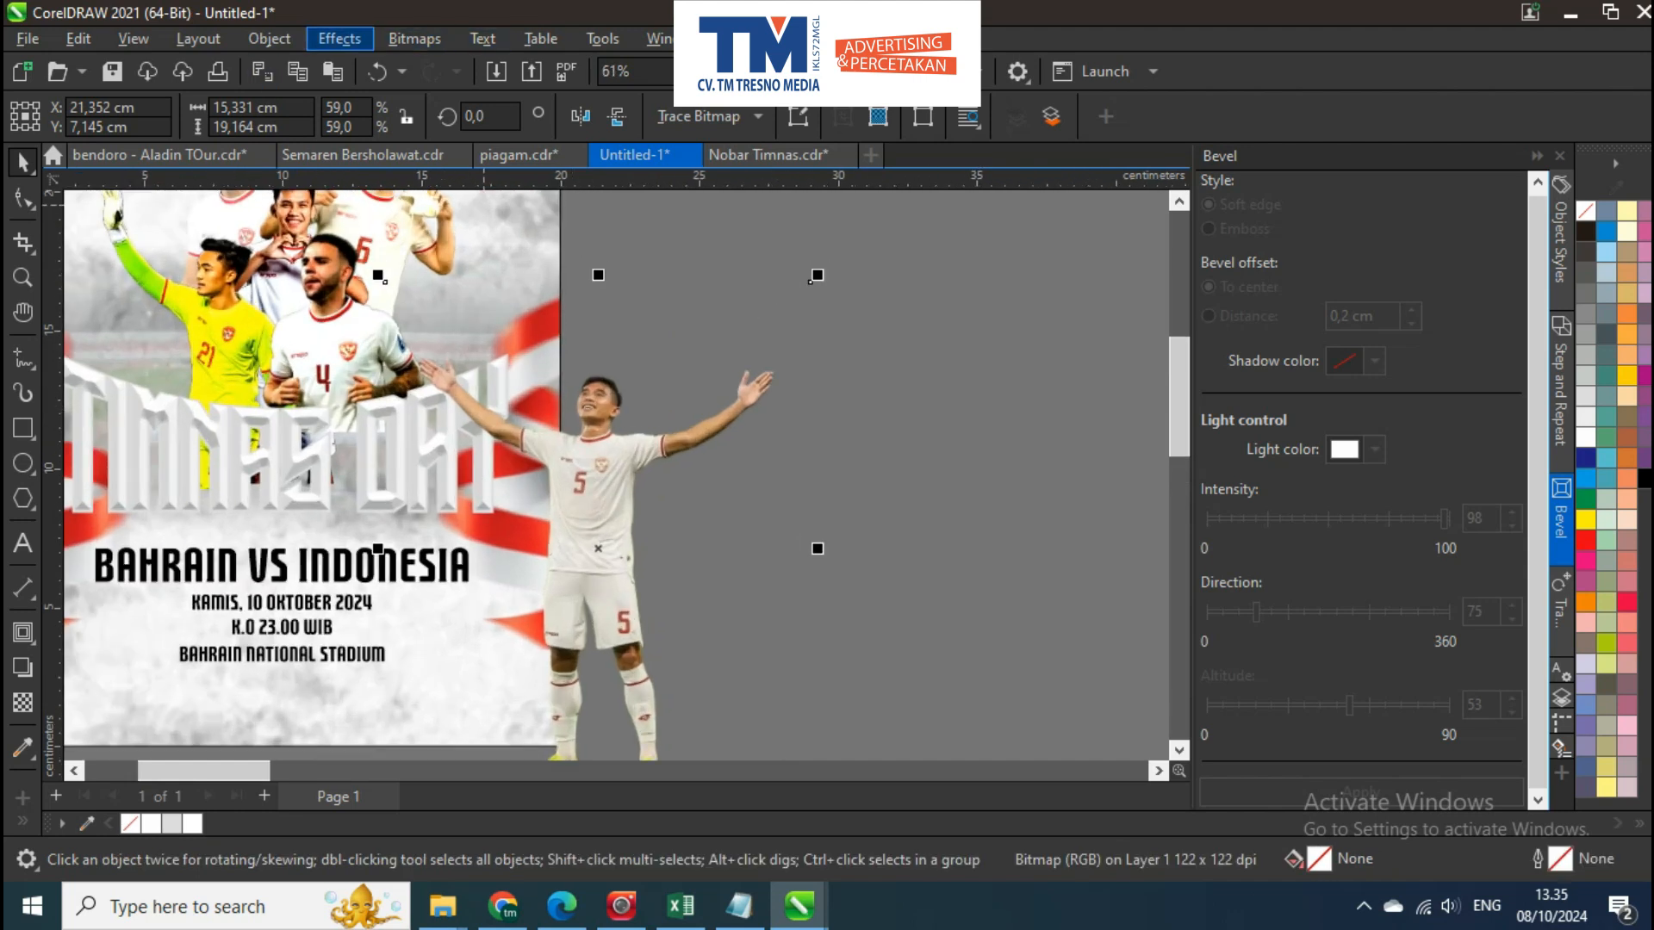
Try adjusting the outstretched-arms player's brightness to 7, contrast to 19 and intensity to -4
{"action": "left_click", "coordinate": [339, 38]}
{"action": "mouse_move", "coordinate": [405, 95]}
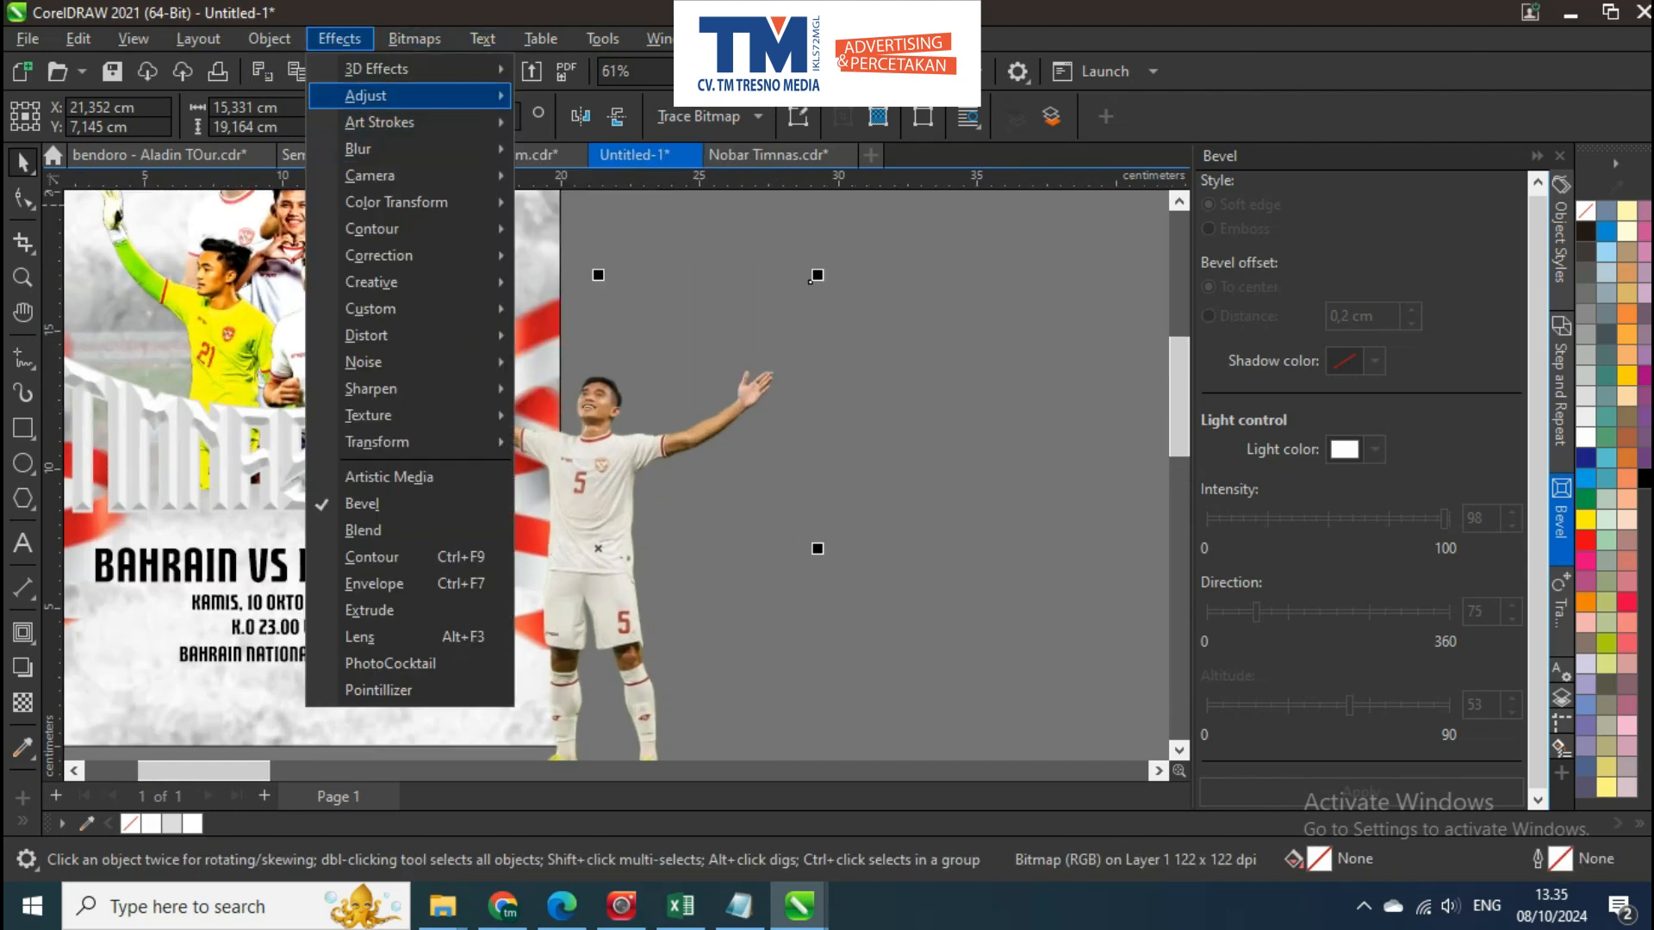
{"action": "key", "text": "F12"}
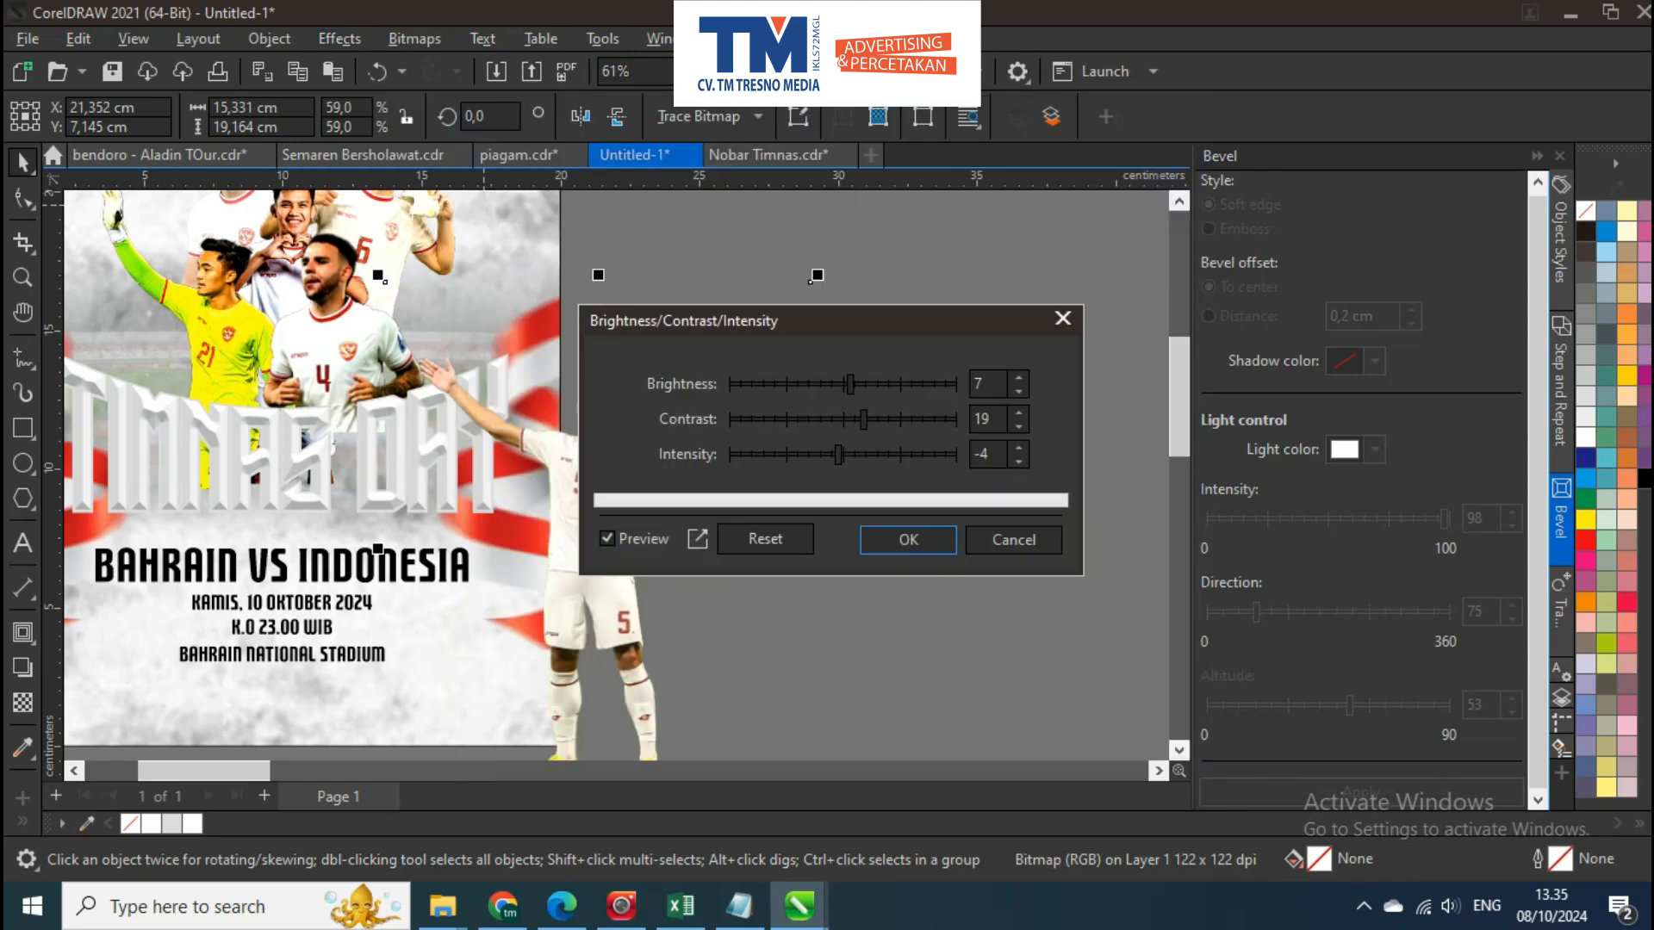
{"action": "left_click", "coordinate": [1014, 540]}
{"action": "left_click", "coordinate": [1014, 540]}
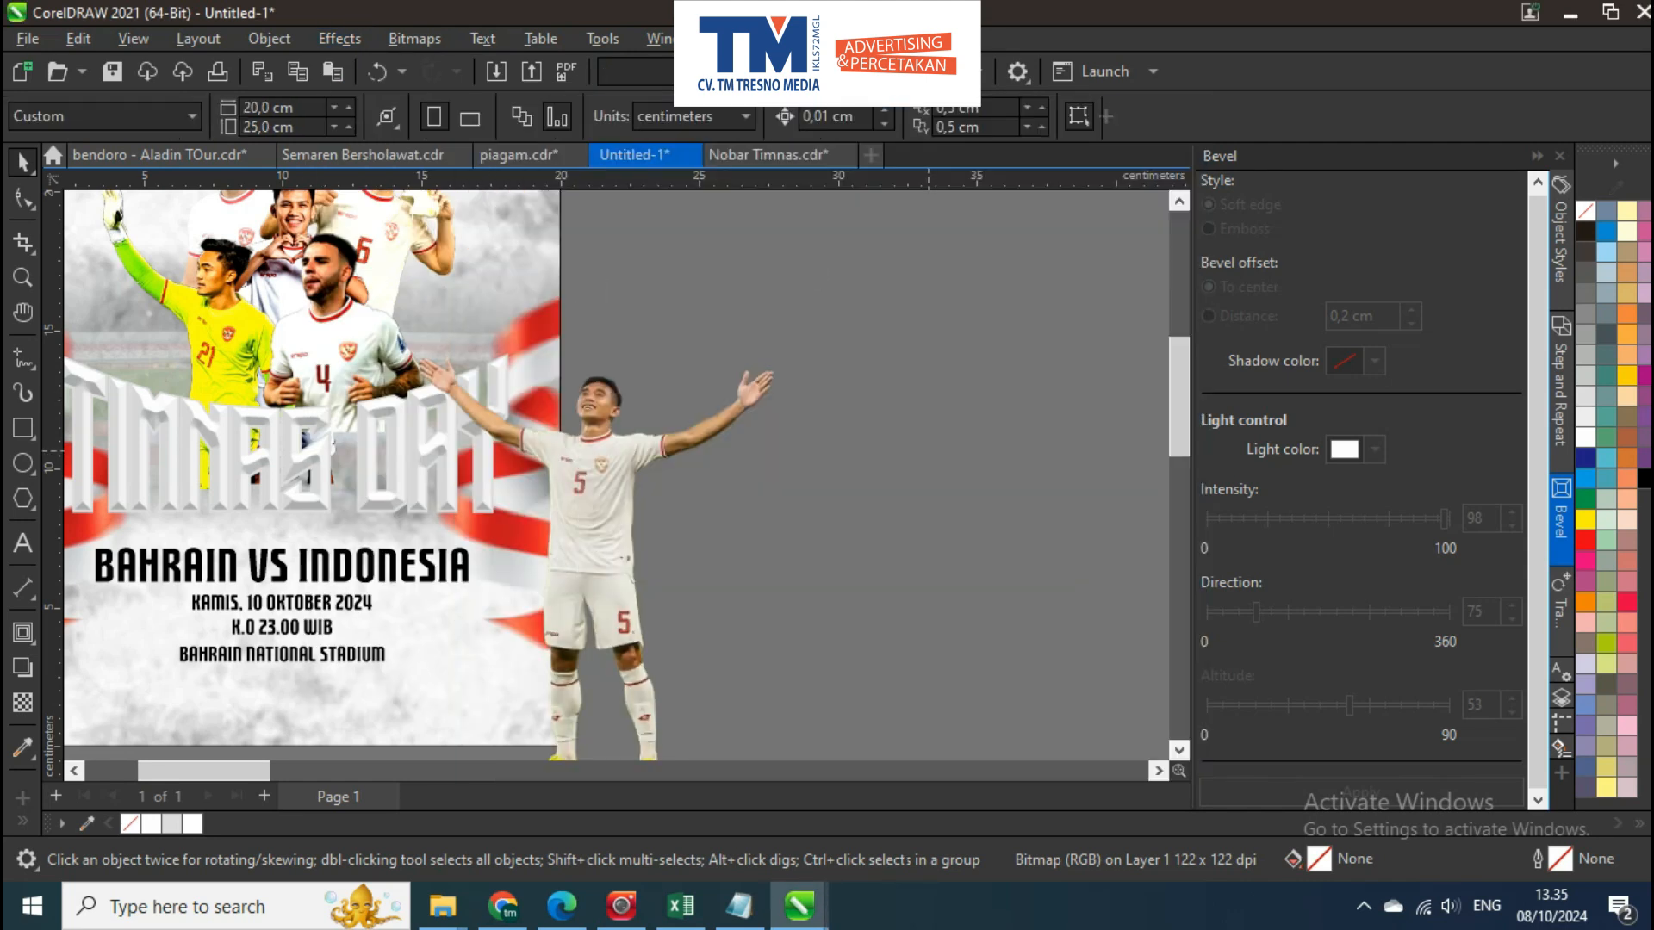
Move the outstretched-arms player beside the page and apply brightness 7, contrast 19 and intensity -4
{"action": "left_click", "coordinate": [339, 39]}
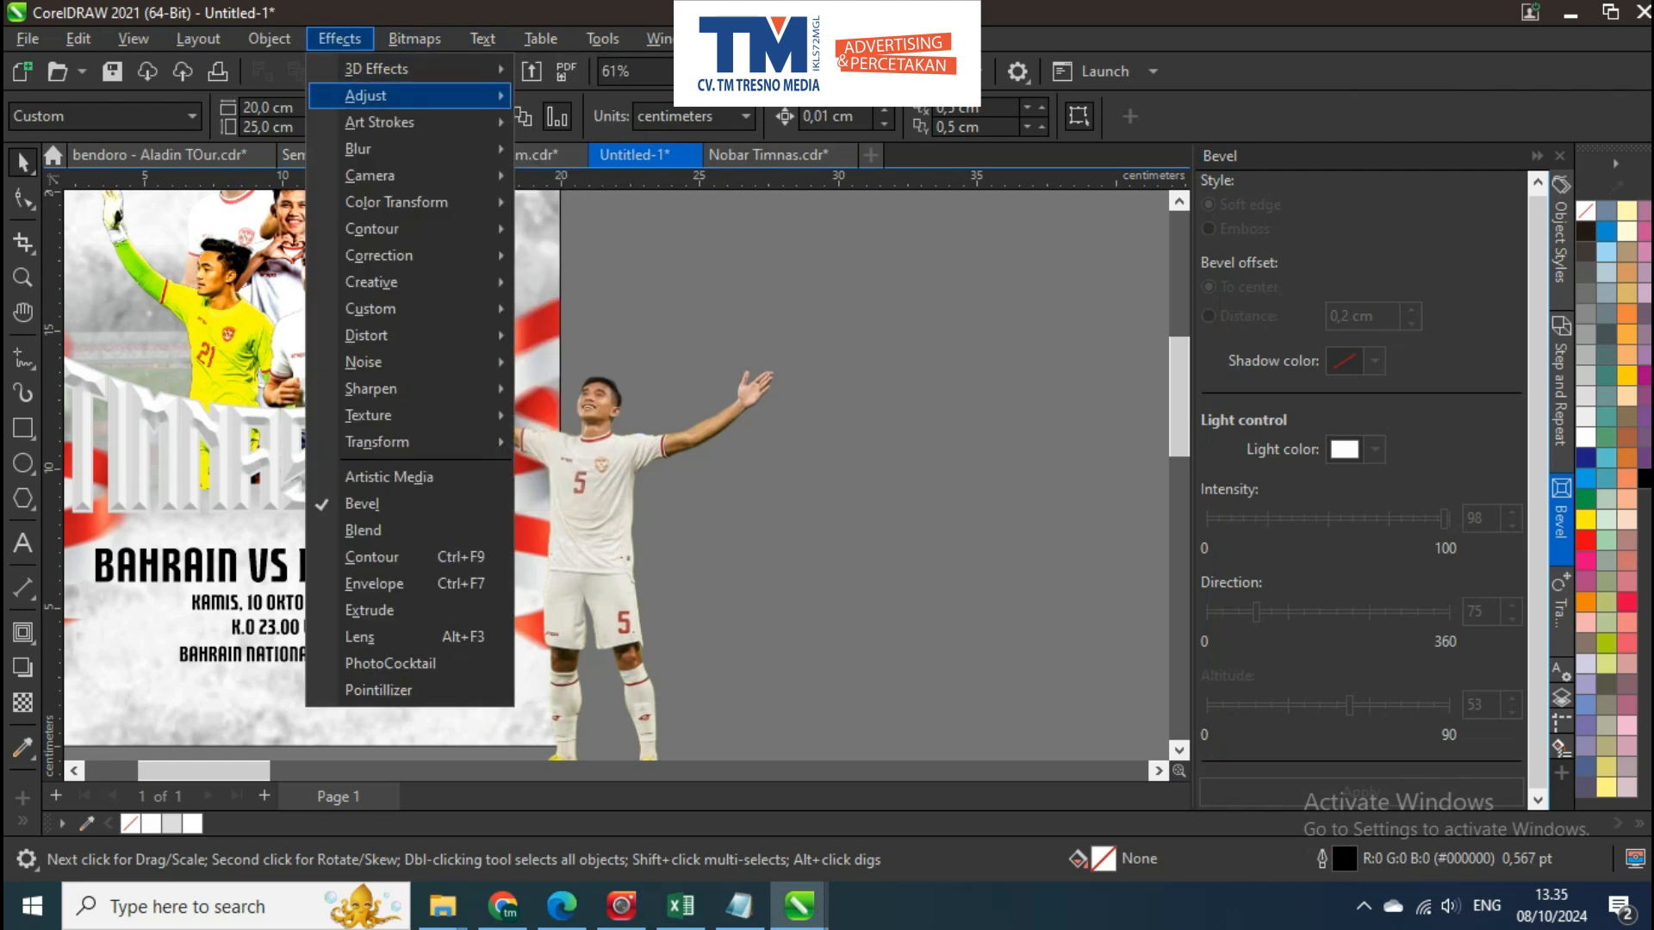
{"action": "mouse_move", "coordinate": [366, 95]}
{"action": "left_click", "coordinate": [527, 433]}
{"action": "scroll", "coordinate": [525, 433], "scroll_direction": "down", "scroll_amount": 1}
{"action": "left_click_drag", "start_coordinate": [525, 432], "coordinate": [553, 387]}
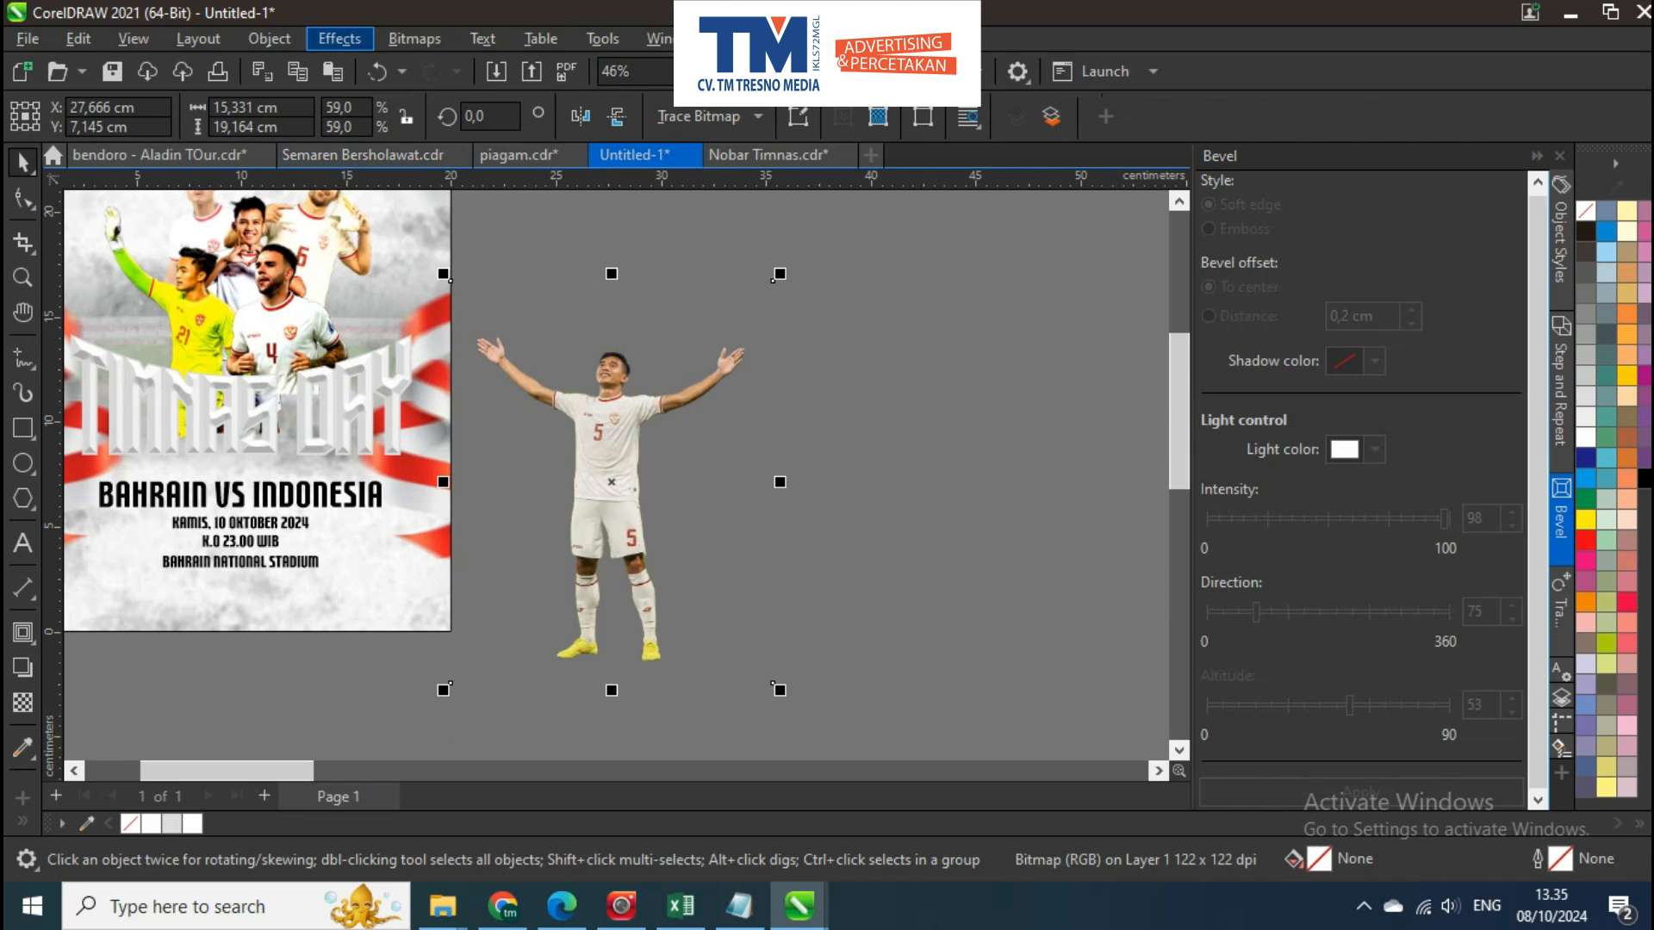
{"action": "left_click", "coordinate": [339, 38]}
{"action": "mouse_move", "coordinate": [366, 95]}
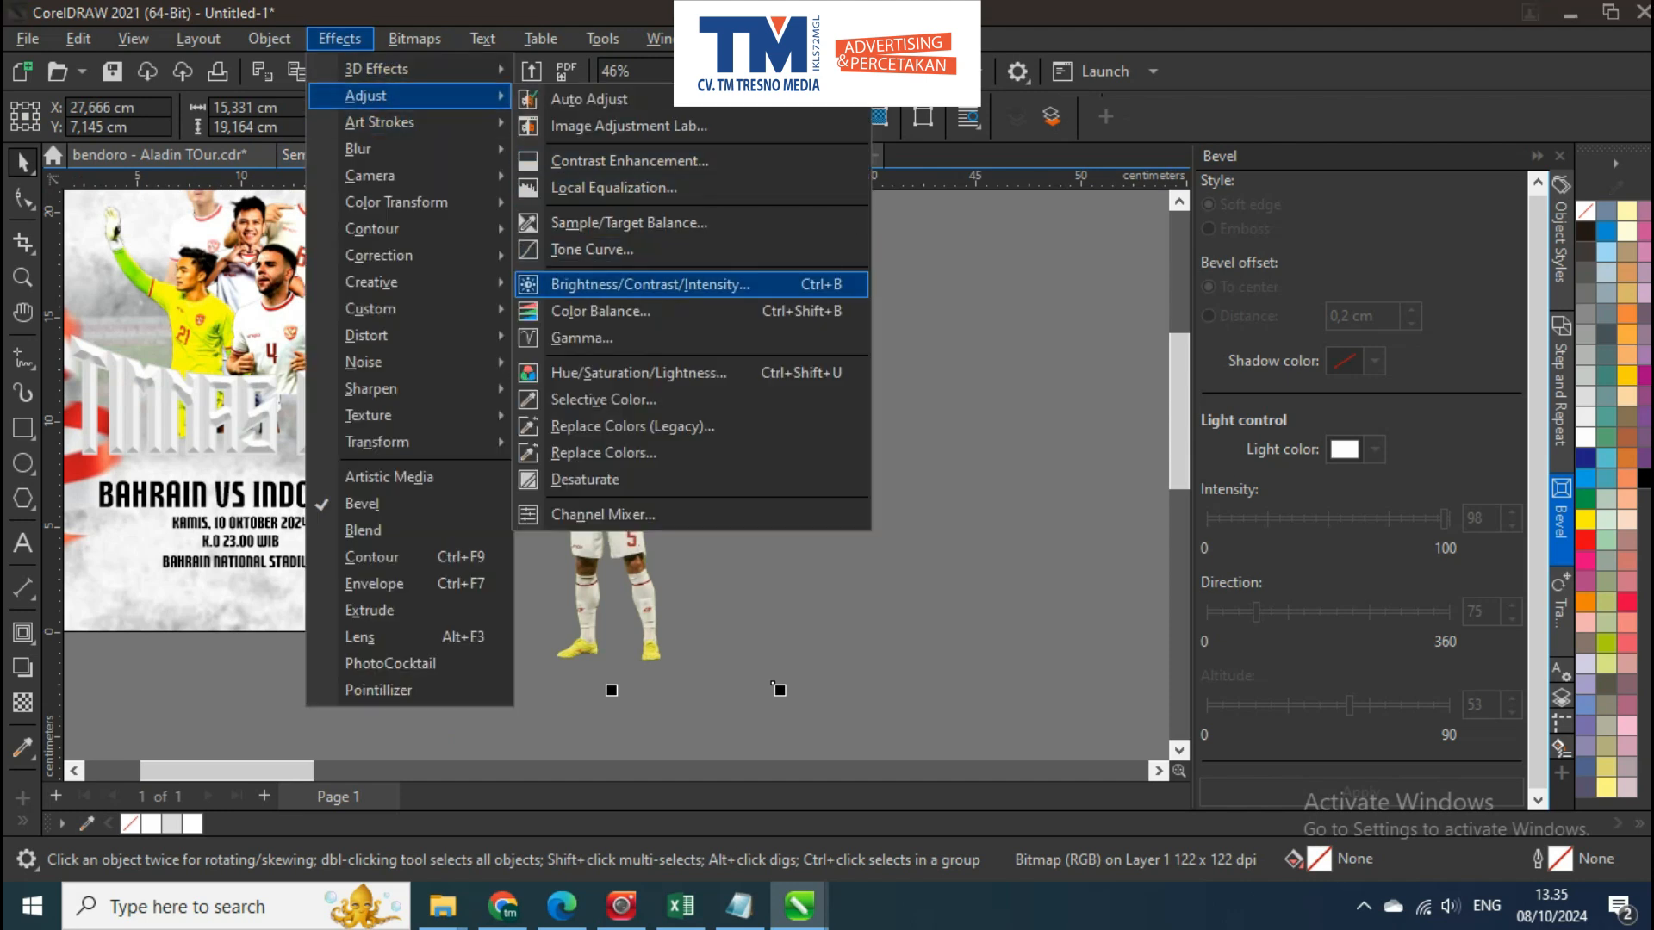
{"action": "left_click", "coordinate": [650, 284]}
{"action": "left_click_drag", "start_coordinate": [894, 320], "coordinate": [1094, 308]}
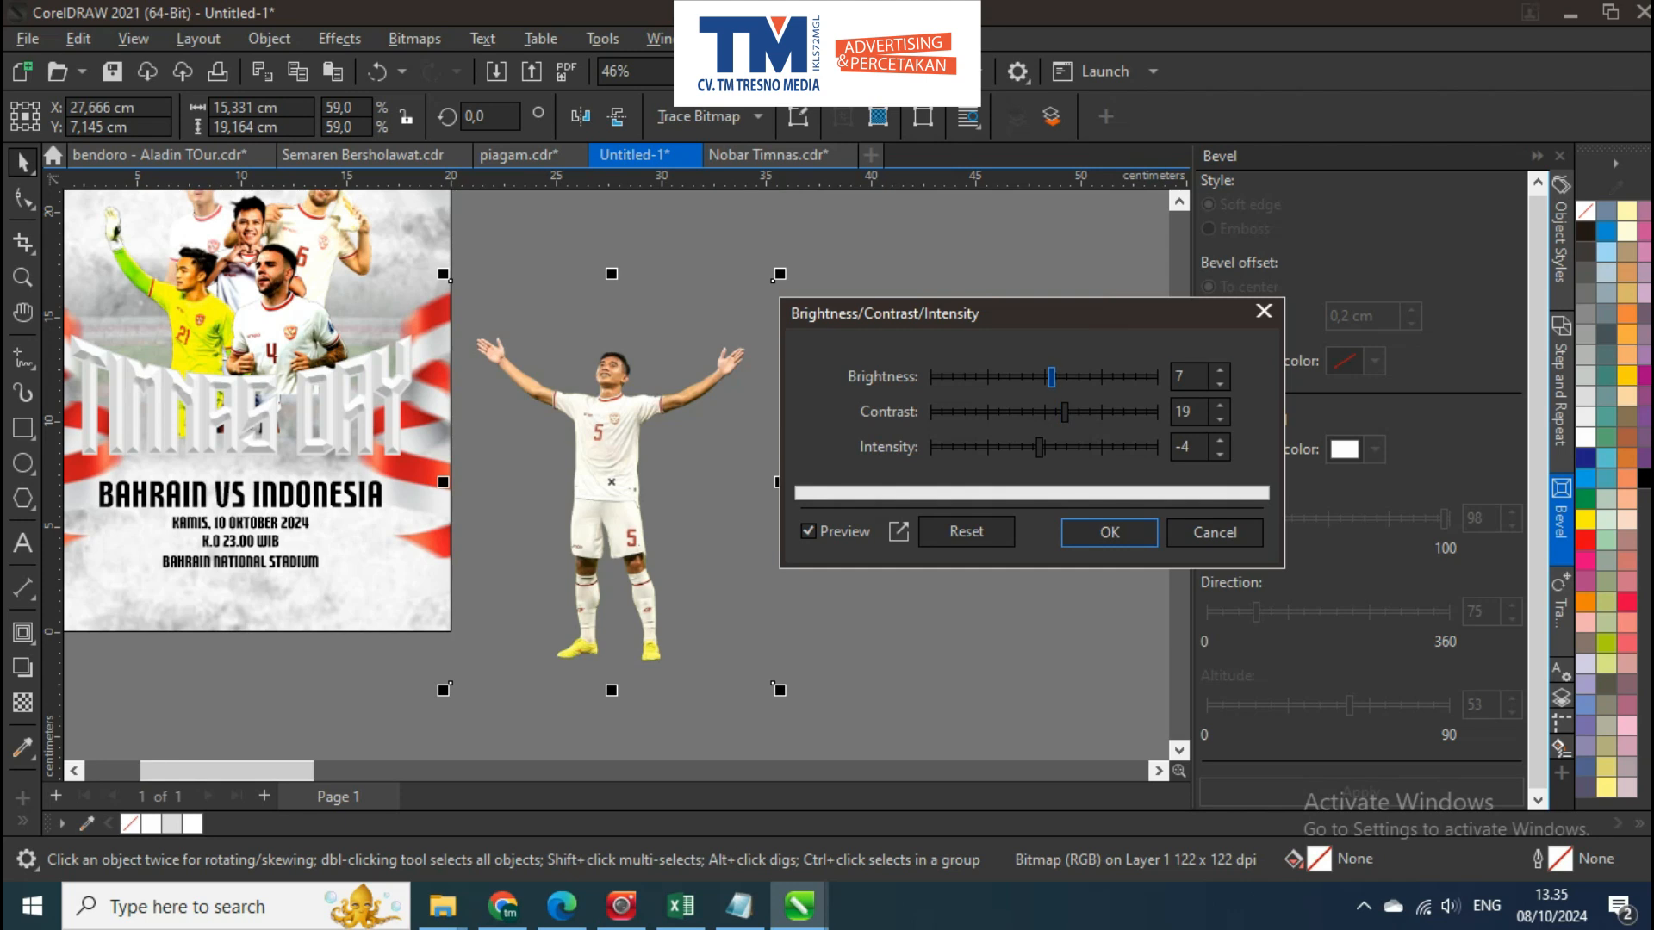
{"action": "left_click", "coordinate": [1109, 532]}
Scale the outstretched-arms player to 35.2% and place him over the poster's right edge beside the match text
{"action": "left_click_drag", "start_coordinate": [653, 499], "coordinate": [424, 473]}
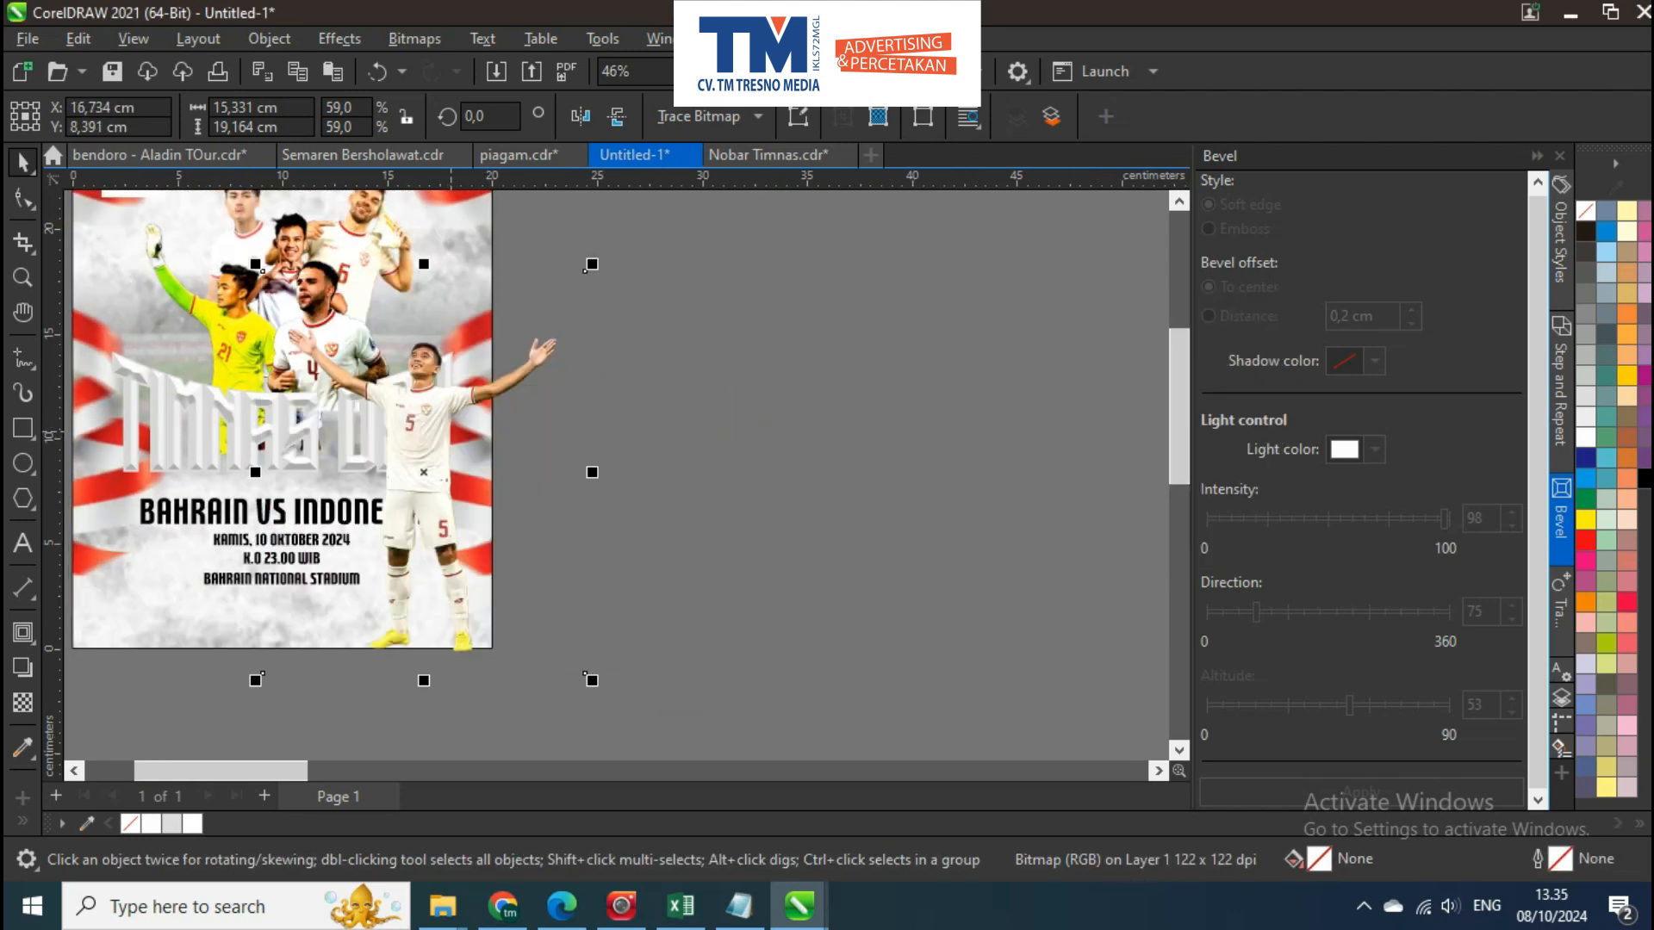
{"action": "left_click_drag", "start_coordinate": [590, 267], "coordinate": [561, 272]}
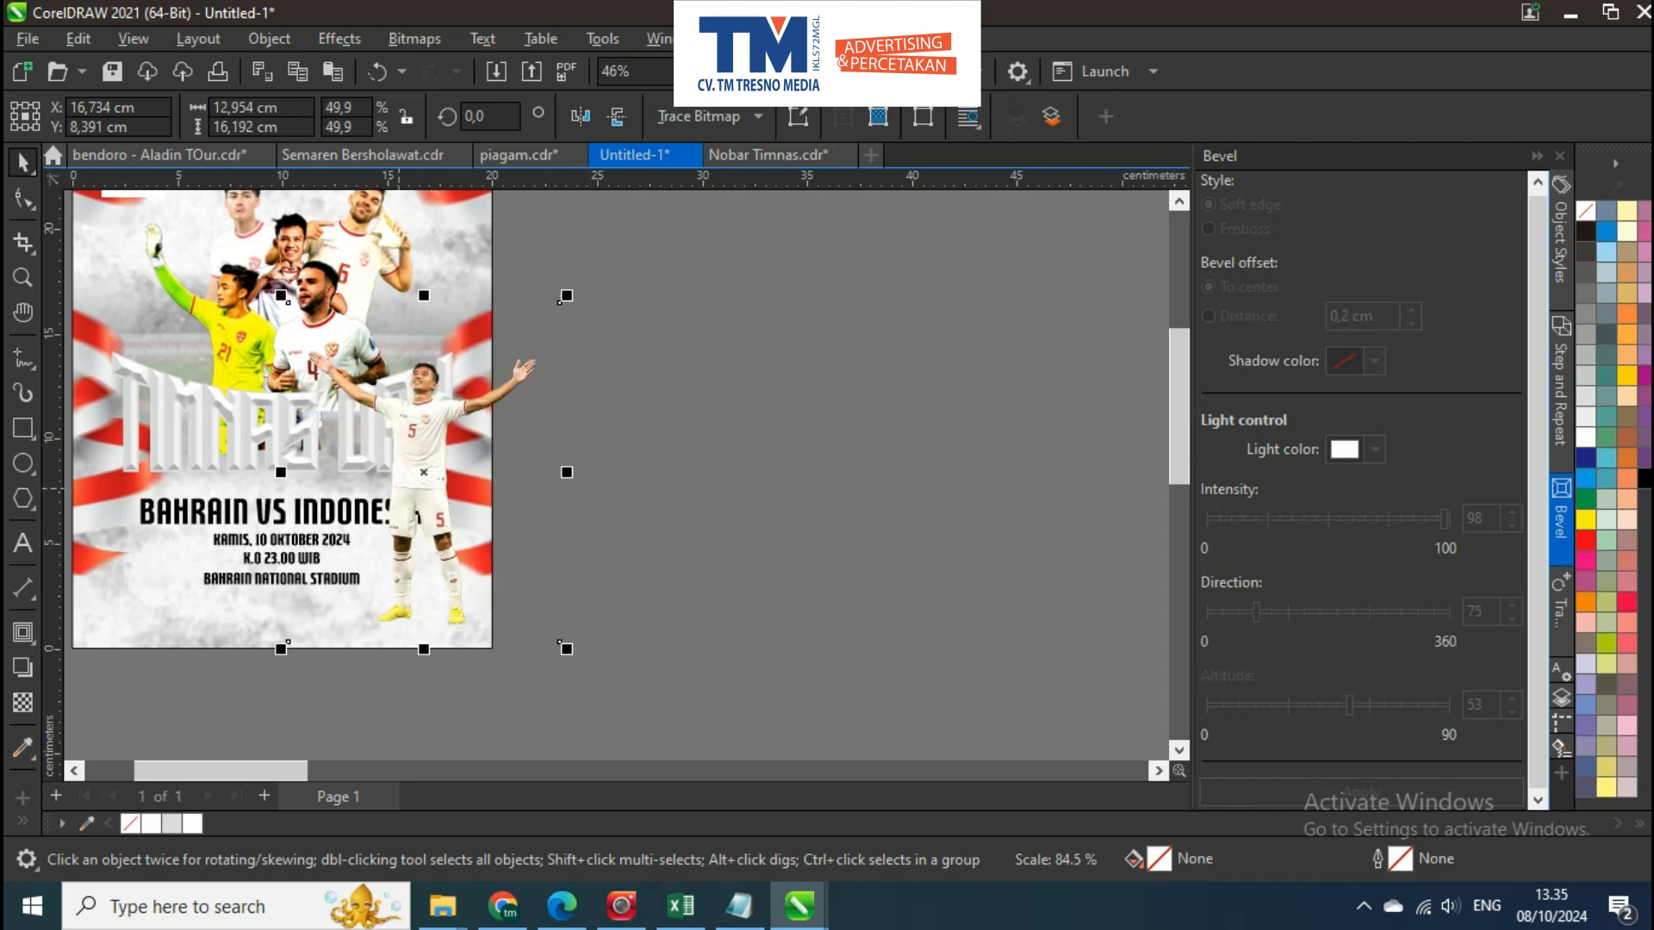
{"action": "scroll", "coordinate": [544, 369], "scroll_direction": "up", "scroll_amount": 1}
{"action": "left_click_drag", "start_coordinate": [680, 276], "coordinate": [695, 308]}
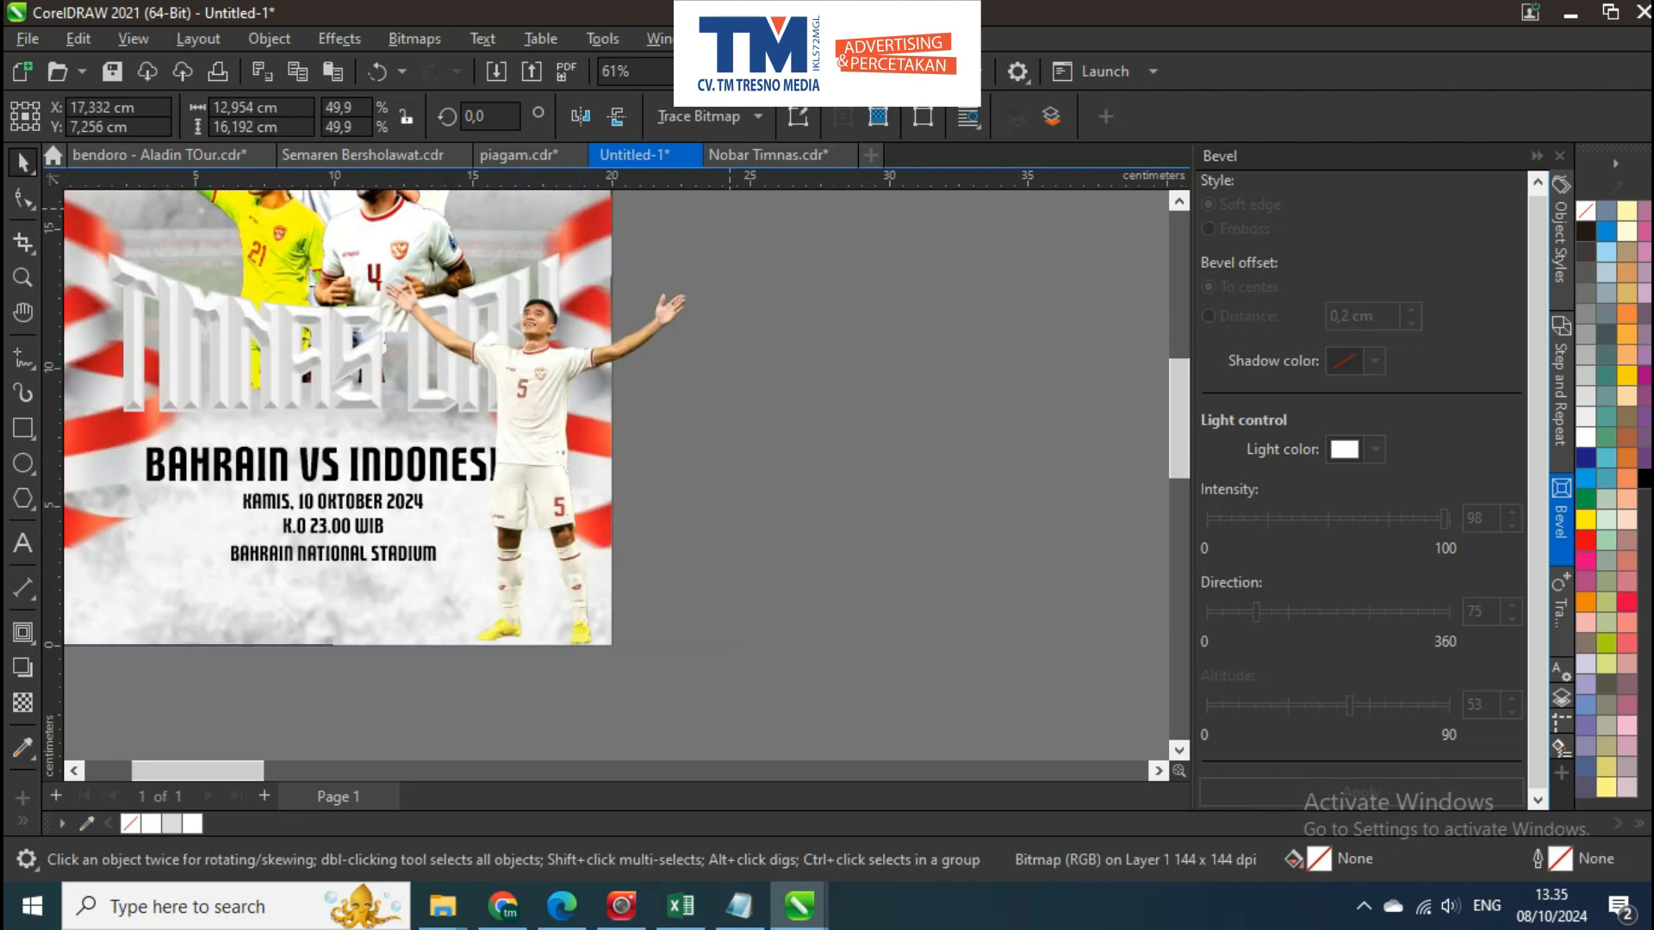
{"action": "left_click_drag", "start_coordinate": [727, 210], "coordinate": [623, 342]}
{"action": "scroll", "coordinate": [539, 408], "scroll_direction": "up", "scroll_amount": 1}
{"action": "left_click_drag", "start_coordinate": [495, 494], "coordinate": [609, 402]}
{"action": "scroll", "coordinate": [597, 407], "scroll_direction": "down", "scroll_amount": 1}
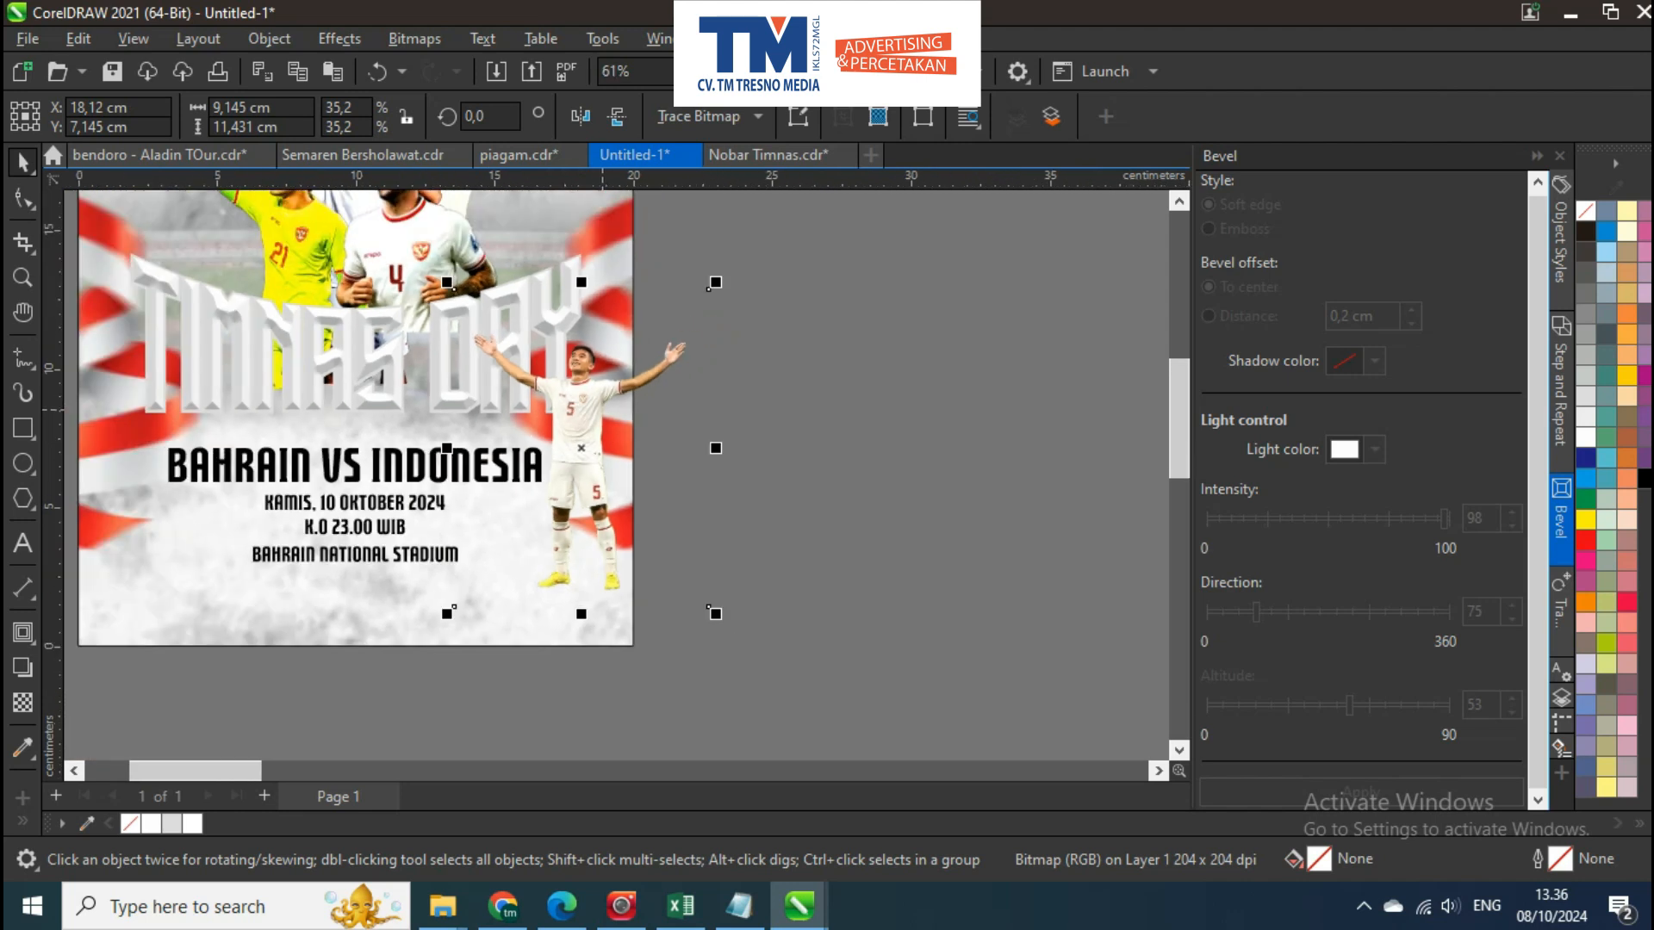
{"action": "key", "text": "Escape"}
Bring the clapping number 19 player cutout from outside the page to the poster's left side
{"action": "scroll", "coordinate": [633, 376], "scroll_direction": "down", "scroll_amount": 4}
{"action": "scroll", "coordinate": [633, 377], "scroll_direction": "down", "scroll_amount": 1}
{"action": "left_click_drag", "start_coordinate": [633, 377], "coordinate": [151, 349]}
{"action": "scroll", "coordinate": [151, 350], "scroll_direction": "down", "scroll_amount": 2}
{"action": "scroll", "coordinate": [849, 543], "scroll_direction": "down", "scroll_amount": 1}
{"action": "left_click_drag", "start_coordinate": [850, 544], "coordinate": [319, 423]}
{"action": "scroll", "coordinate": [158, 449], "scroll_direction": "up", "scroll_amount": 4}
{"action": "scroll", "coordinate": [265, 384], "scroll_direction": "up", "scroll_amount": 1}
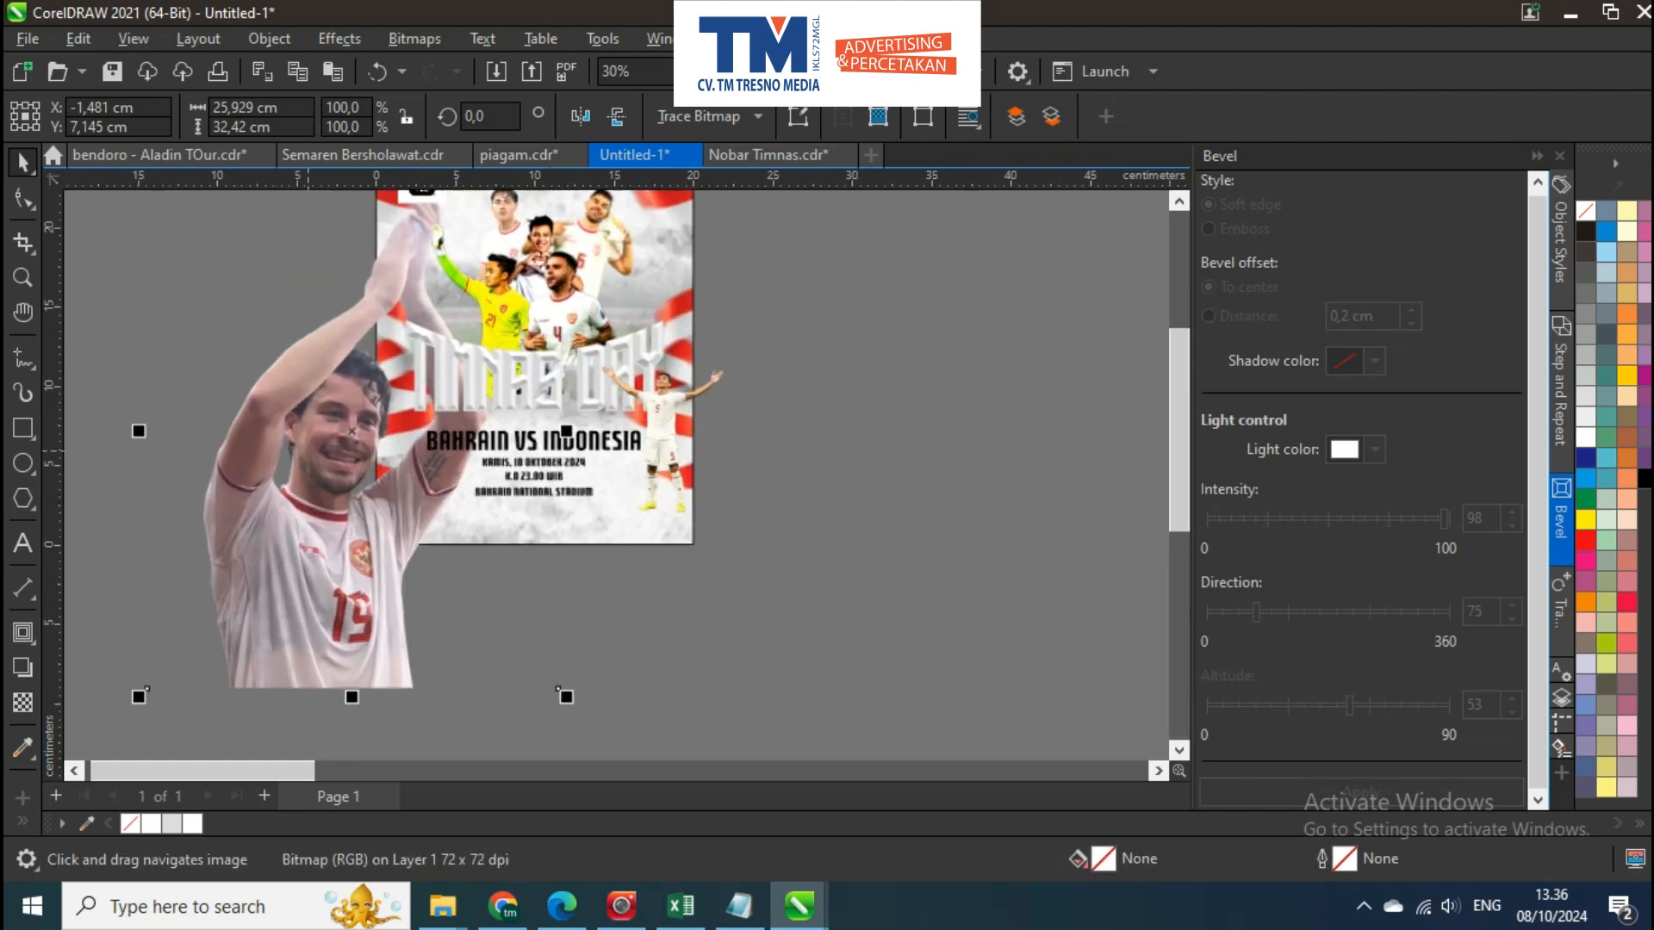
Apply brightness 7, contrast 19 and intensity -4 to the clapping number 19 player
{"action": "scroll", "coordinate": [318, 423], "scroll_direction": "up", "scroll_amount": 1}
{"action": "key", "text": "ctrl+b"}
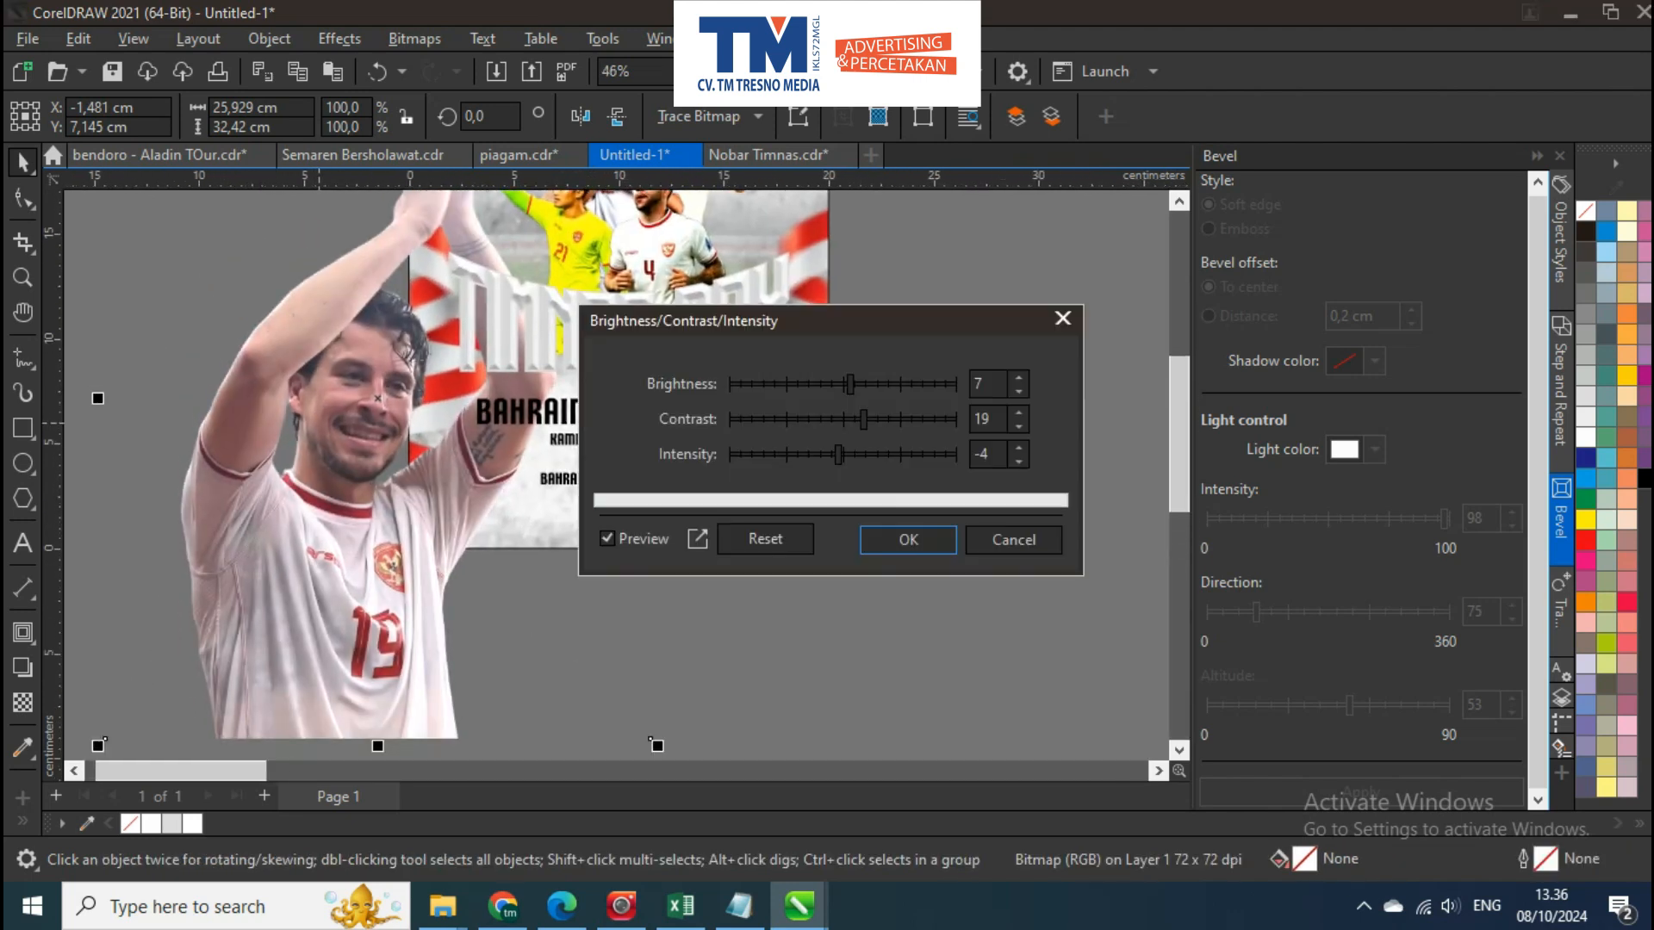
{"action": "key", "text": "Return"}
Scale the clapping number 19 player to 27.7%, bring him to the front, and place him over the poster's lower-left corner
{"action": "scroll", "coordinate": [412, 438], "scroll_direction": "down", "scroll_amount": 1}
{"action": "left_click_drag", "start_coordinate": [269, 262], "coordinate": [343, 354]}
{"action": "scroll", "coordinate": [344, 436], "scroll_direction": "up", "scroll_amount": 1}
{"action": "left_click_drag", "start_coordinate": [418, 480], "coordinate": [503, 514]}
{"action": "key", "text": "shift+Page_Up"}
{"action": "scroll", "coordinate": [484, 514], "scroll_direction": "up", "scroll_amount": 1}
{"action": "scroll", "coordinate": [504, 514], "scroll_direction": "down", "scroll_amount": 1}
{"action": "left_click_drag", "start_coordinate": [668, 249], "coordinate": [558, 390]}
{"action": "scroll", "coordinate": [560, 392], "scroll_direction": "up", "scroll_amount": 1}
{"action": "left_click", "coordinate": [561, 391]}
{"action": "scroll", "coordinate": [432, 555], "scroll_direction": "up", "scroll_amount": 2}
{"action": "left_click_drag", "start_coordinate": [444, 565], "coordinate": [465, 565]}
{"action": "scroll", "coordinate": [436, 527], "scroll_direction": "down", "scroll_amount": 4}
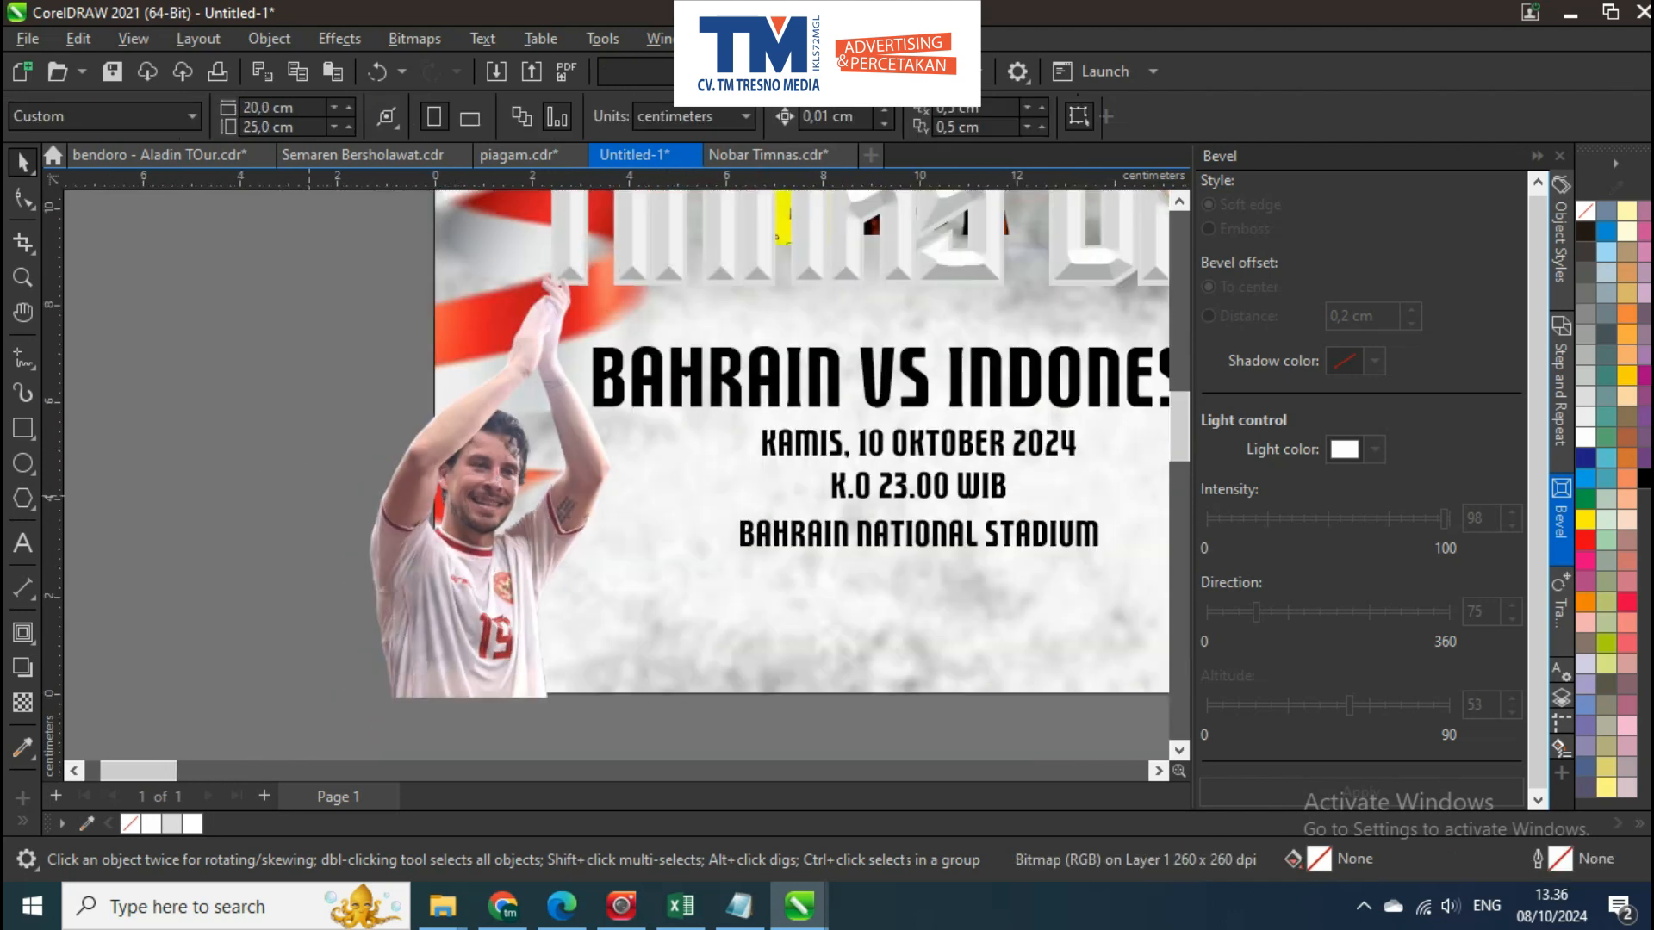
{"action": "left_click", "coordinate": [796, 444], "text": "shift"}
{"action": "scroll", "coordinate": [689, 430], "scroll_direction": "down", "scroll_amount": 3}
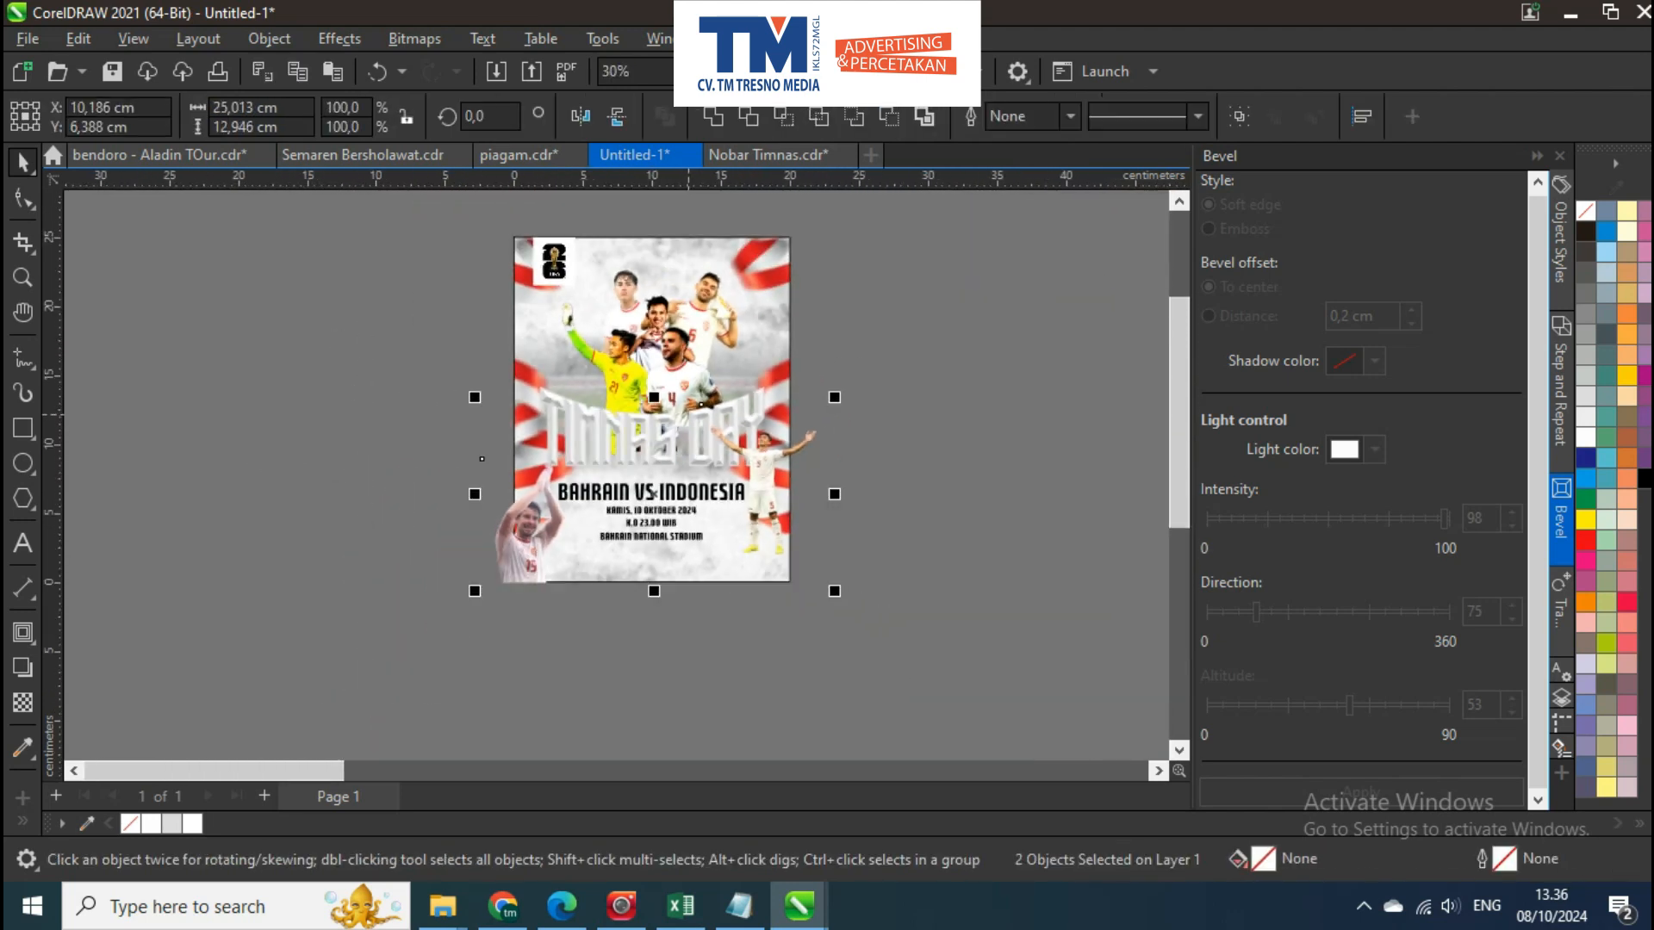
Move the number 22 player cutout with hands on hips from the far workspace area closer to the poster
{"action": "left_click", "coordinate": [701, 522]}
{"action": "left_click_drag", "start_coordinate": [701, 521], "coordinate": [318, 469]}
{"action": "scroll", "coordinate": [319, 470], "scroll_direction": "down", "scroll_amount": 1}
{"action": "scroll", "coordinate": [435, 455], "scroll_direction": "down", "scroll_amount": 3}
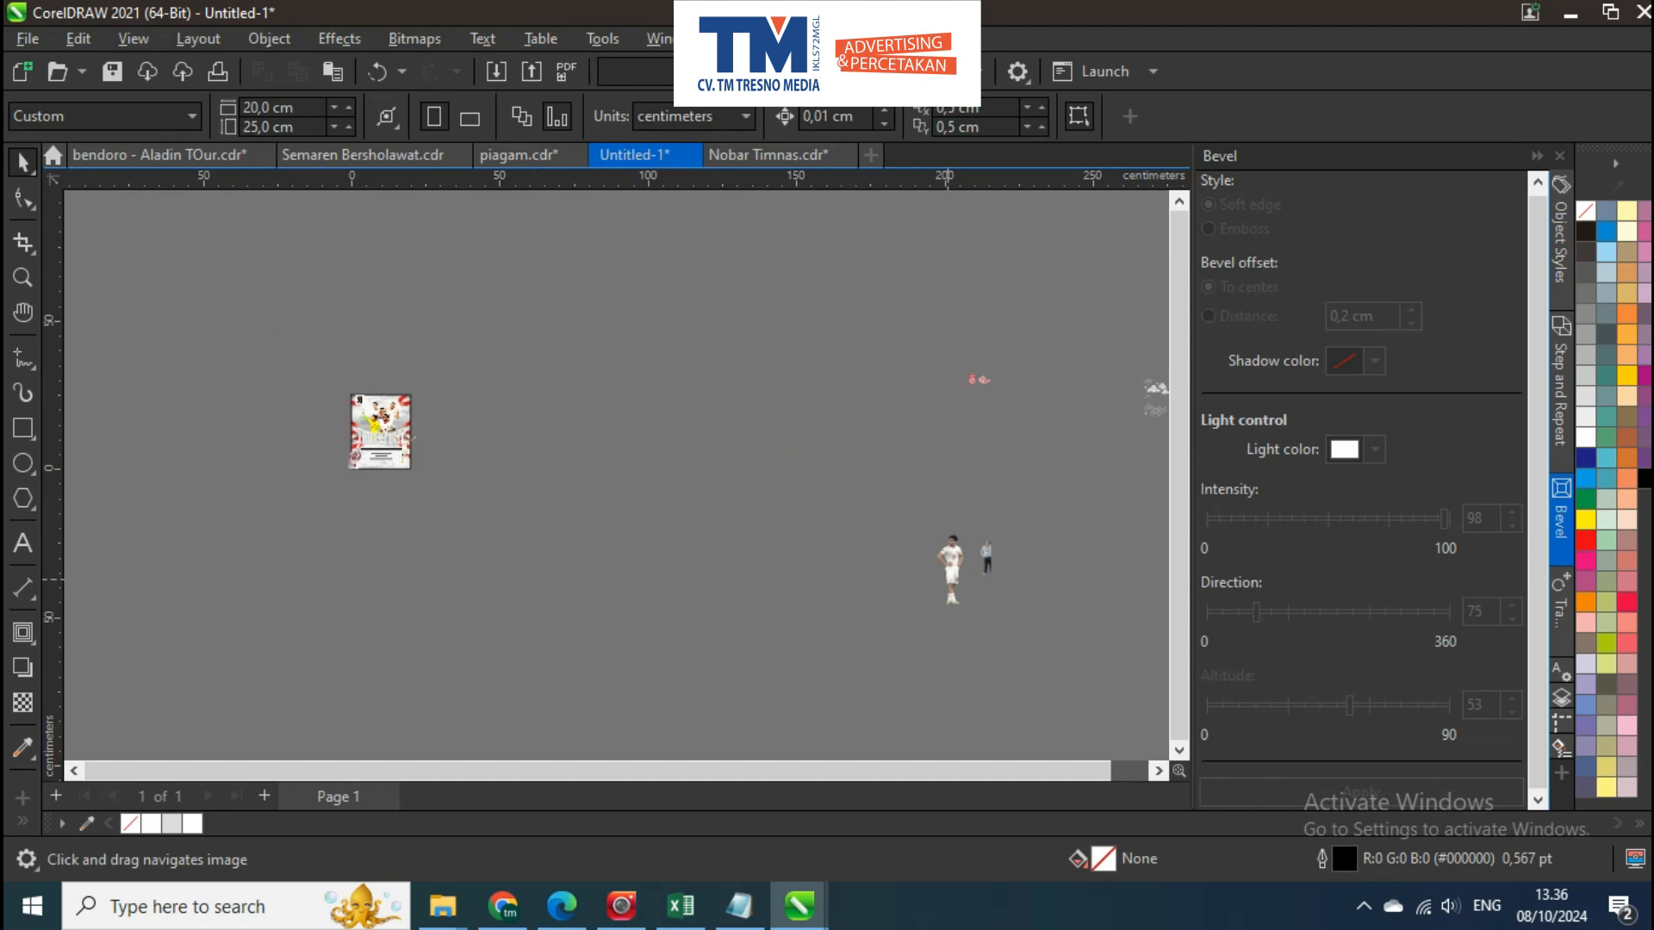
{"action": "left_click_drag", "start_coordinate": [950, 575], "coordinate": [677, 554]}
{"action": "scroll", "coordinate": [689, 555], "scroll_direction": "up", "scroll_amount": 4}
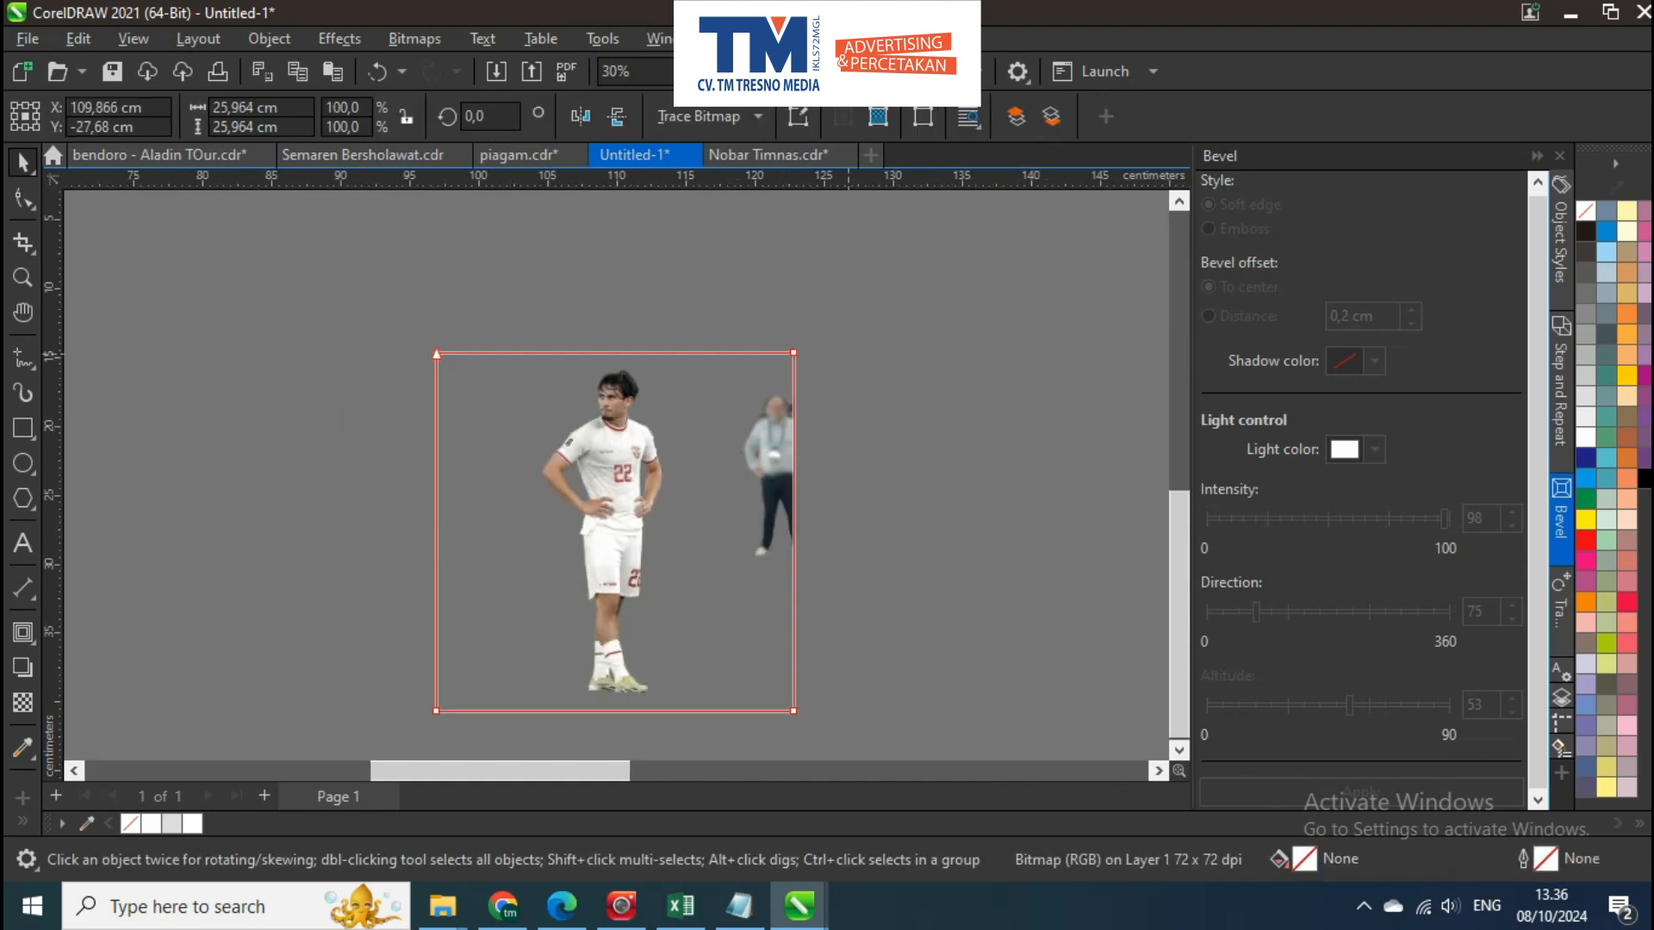
Crop the number 22 player bitmap to about 8.4 cm wide, removing the second man beside him
{"action": "key", "text": "F10"}
{"action": "scroll", "coordinate": [899, 337], "scroll_direction": "down", "scroll_amount": 1}
{"action": "scroll", "coordinate": [792, 596], "scroll_direction": "up", "scroll_amount": 1}
{"action": "left_click_drag", "start_coordinate": [769, 597], "coordinate": [755, 580]}
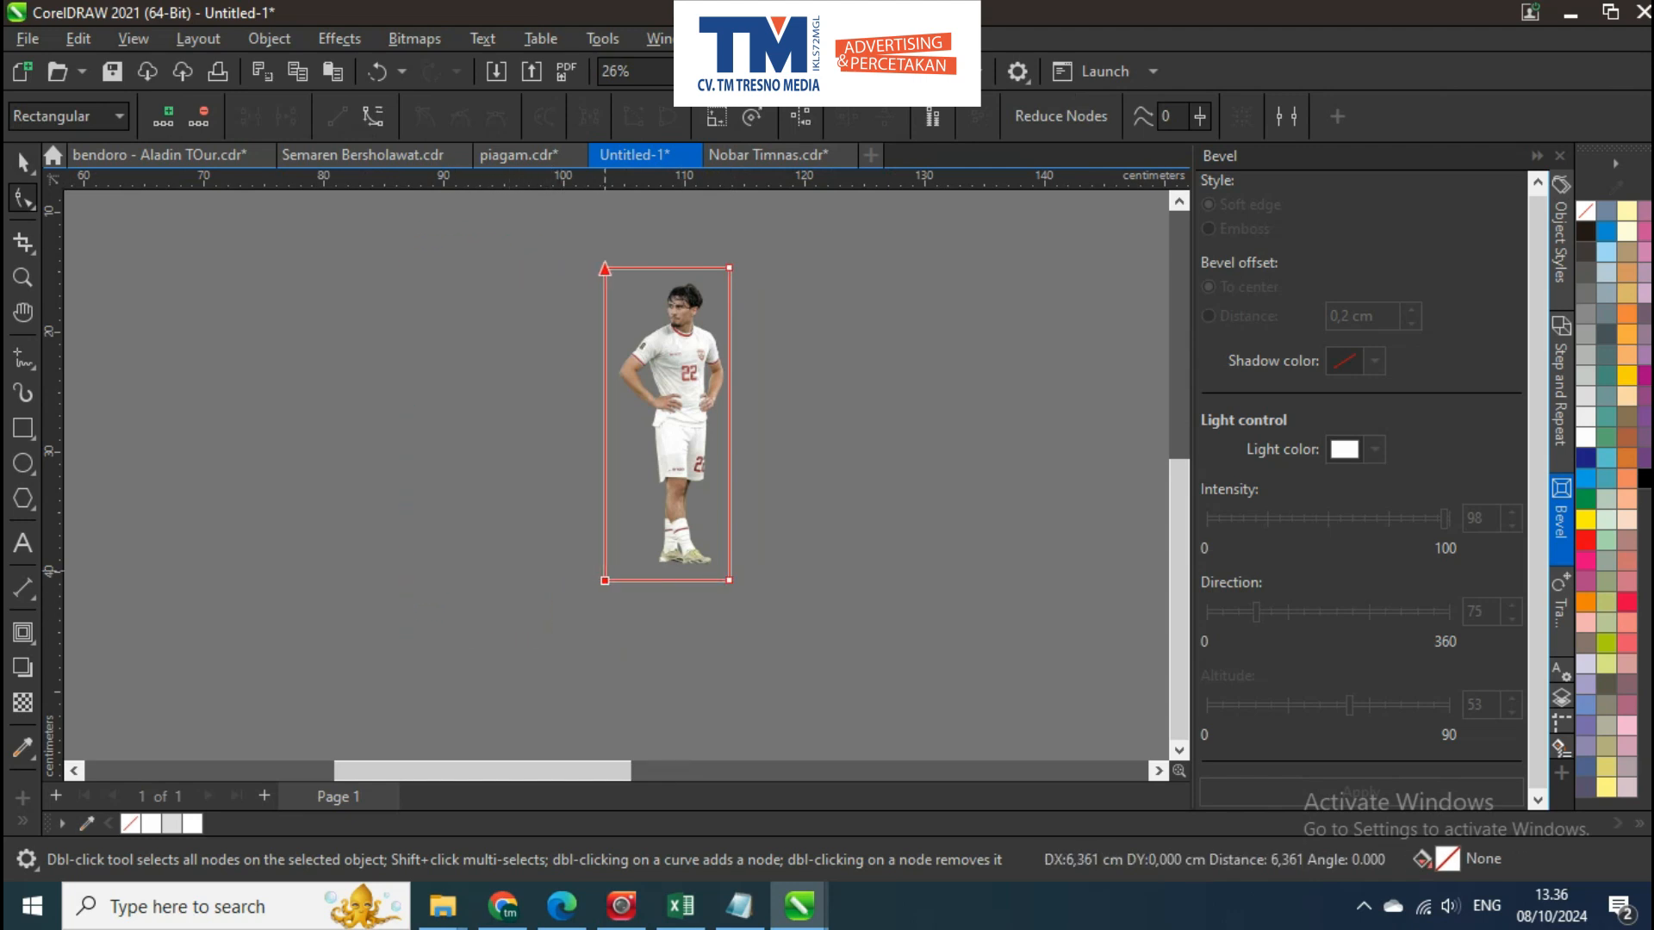
{"action": "left_click_drag", "start_coordinate": [627, 581], "coordinate": [627, 580]}
{"action": "key", "text": "space"}
{"action": "scroll", "coordinate": [602, 373], "scroll_direction": "up", "scroll_amount": 2}
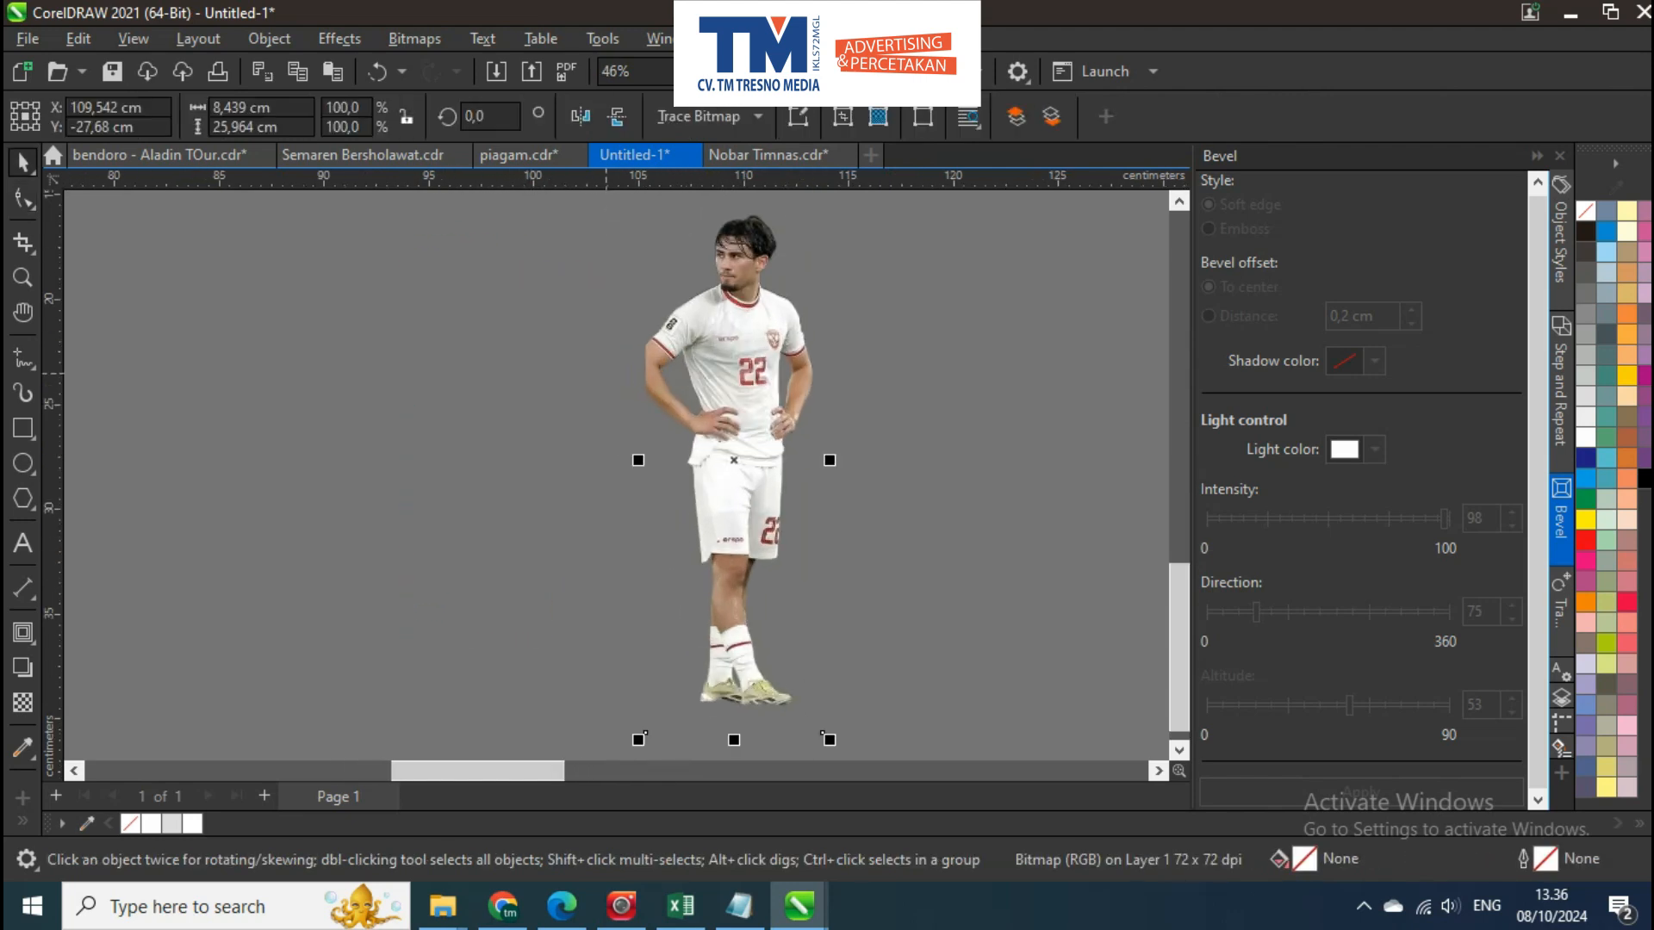
Extend the number 22 player's crop on the elbow side so the bitmap is about 9.6 cm wide
{"action": "scroll", "coordinate": [662, 441], "scroll_direction": "down", "scroll_amount": 2}
{"action": "key", "text": "F10"}
{"action": "scroll", "coordinate": [632, 304], "scroll_direction": "up", "scroll_amount": 4}
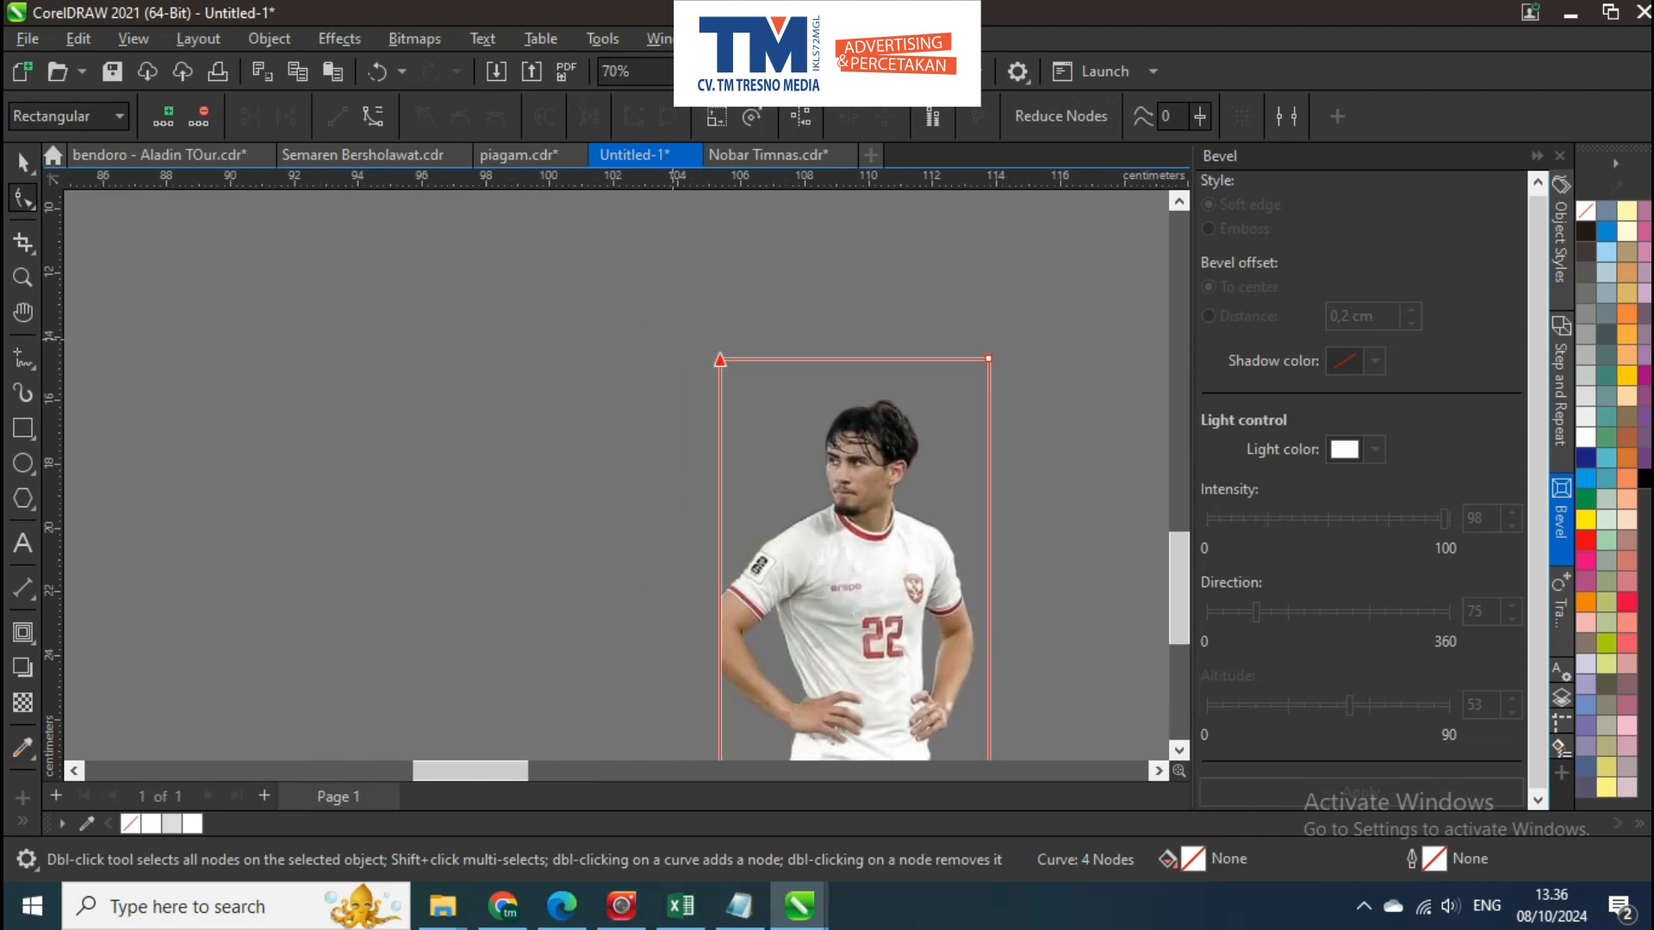
{"action": "left_click_drag", "start_coordinate": [738, 368], "coordinate": [736, 360]}
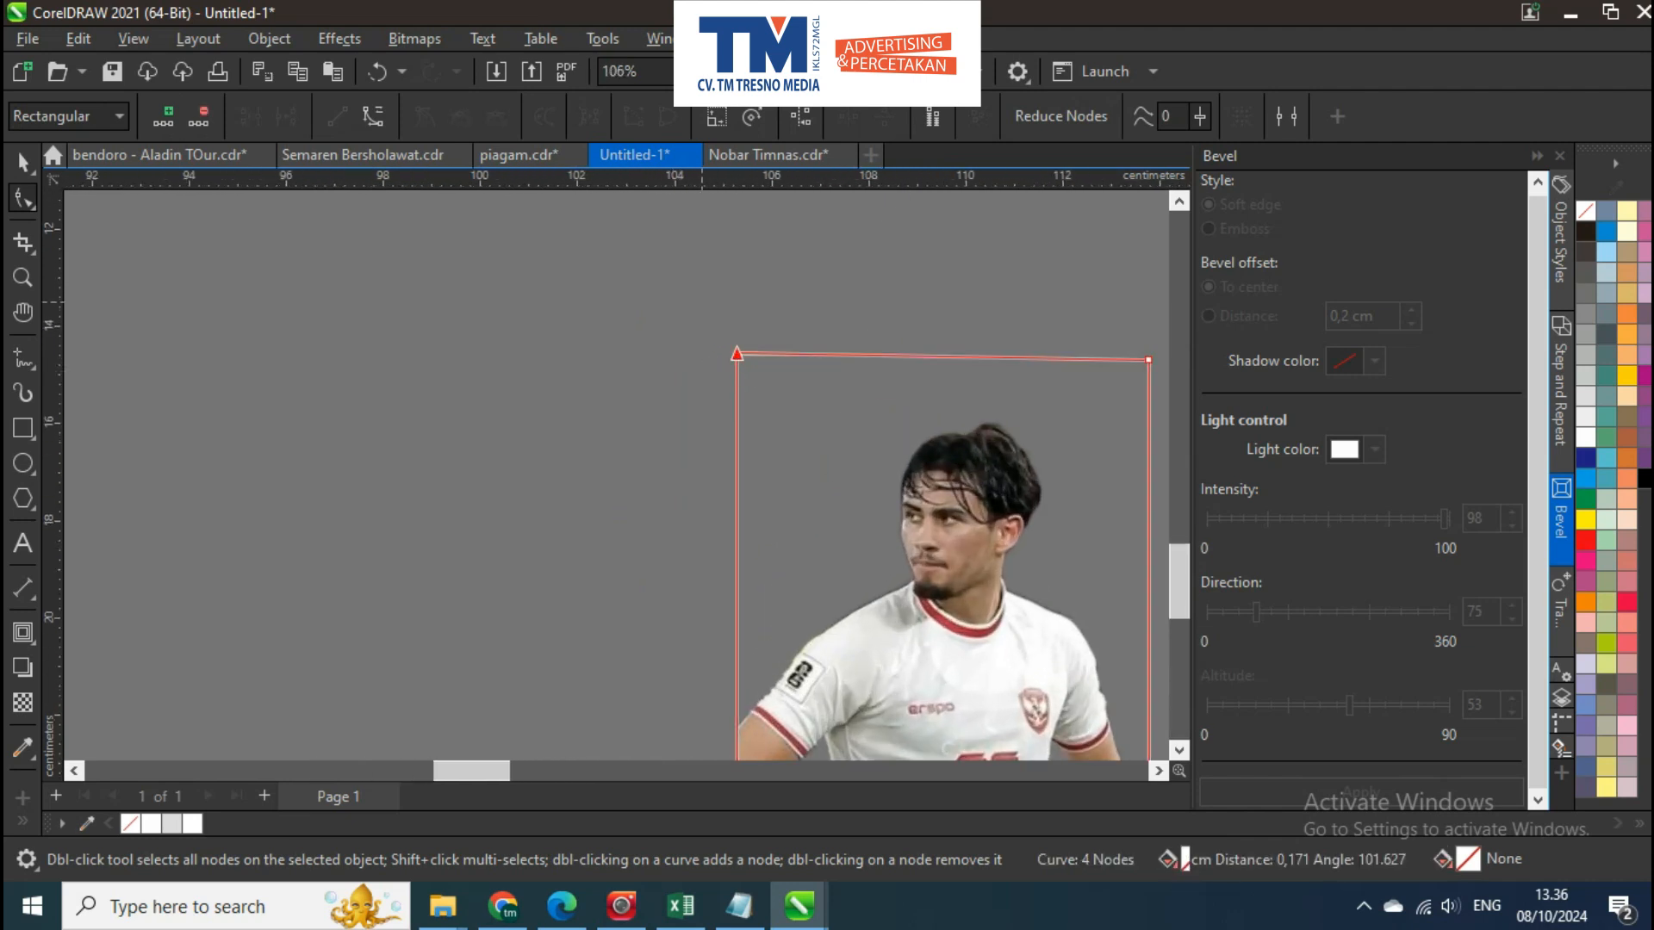
{"action": "scroll", "coordinate": [676, 273], "scroll_direction": "down", "scroll_amount": 4}
{"action": "scroll", "coordinate": [703, 620], "scroll_direction": "up", "scroll_amount": 1}
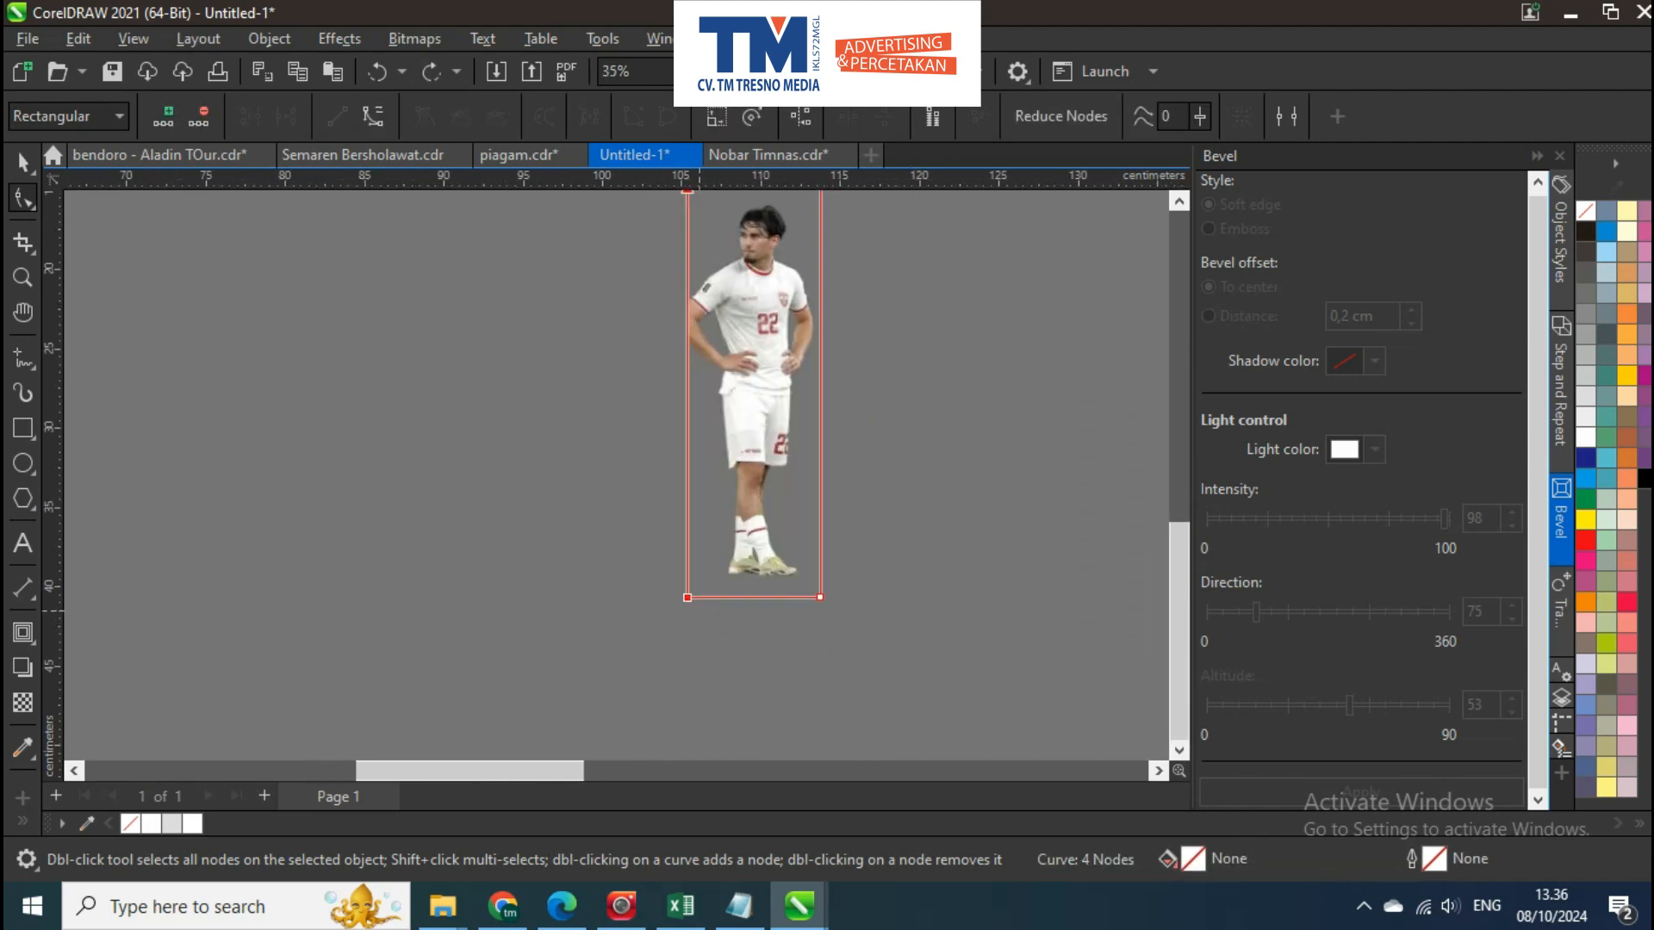
{"action": "left_click_drag", "start_coordinate": [687, 597], "coordinate": [669, 597]}
{"action": "key", "text": "space"}
Bring the number 22 player onto the poster's left edge over the clapping player
{"action": "scroll", "coordinate": [844, 564], "scroll_direction": "down", "scroll_amount": 8}
{"action": "scroll", "coordinate": [809, 453], "scroll_direction": "up", "scroll_amount": 2}
{"action": "scroll", "coordinate": [809, 453], "scroll_direction": "down", "scroll_amount": 1}
{"action": "scroll", "coordinate": [809, 453], "scroll_direction": "down", "scroll_amount": 1}
{"action": "left_click_drag", "start_coordinate": [809, 453], "coordinate": [357, 304]}
{"action": "scroll", "coordinate": [305, 295], "scroll_direction": "up", "scroll_amount": 9}
{"action": "left_click_drag", "start_coordinate": [184, 675], "coordinate": [453, 379]}
{"action": "left_click", "coordinate": [370, 319], "text": "shift"}
{"action": "right_click", "coordinate": [371, 318]}
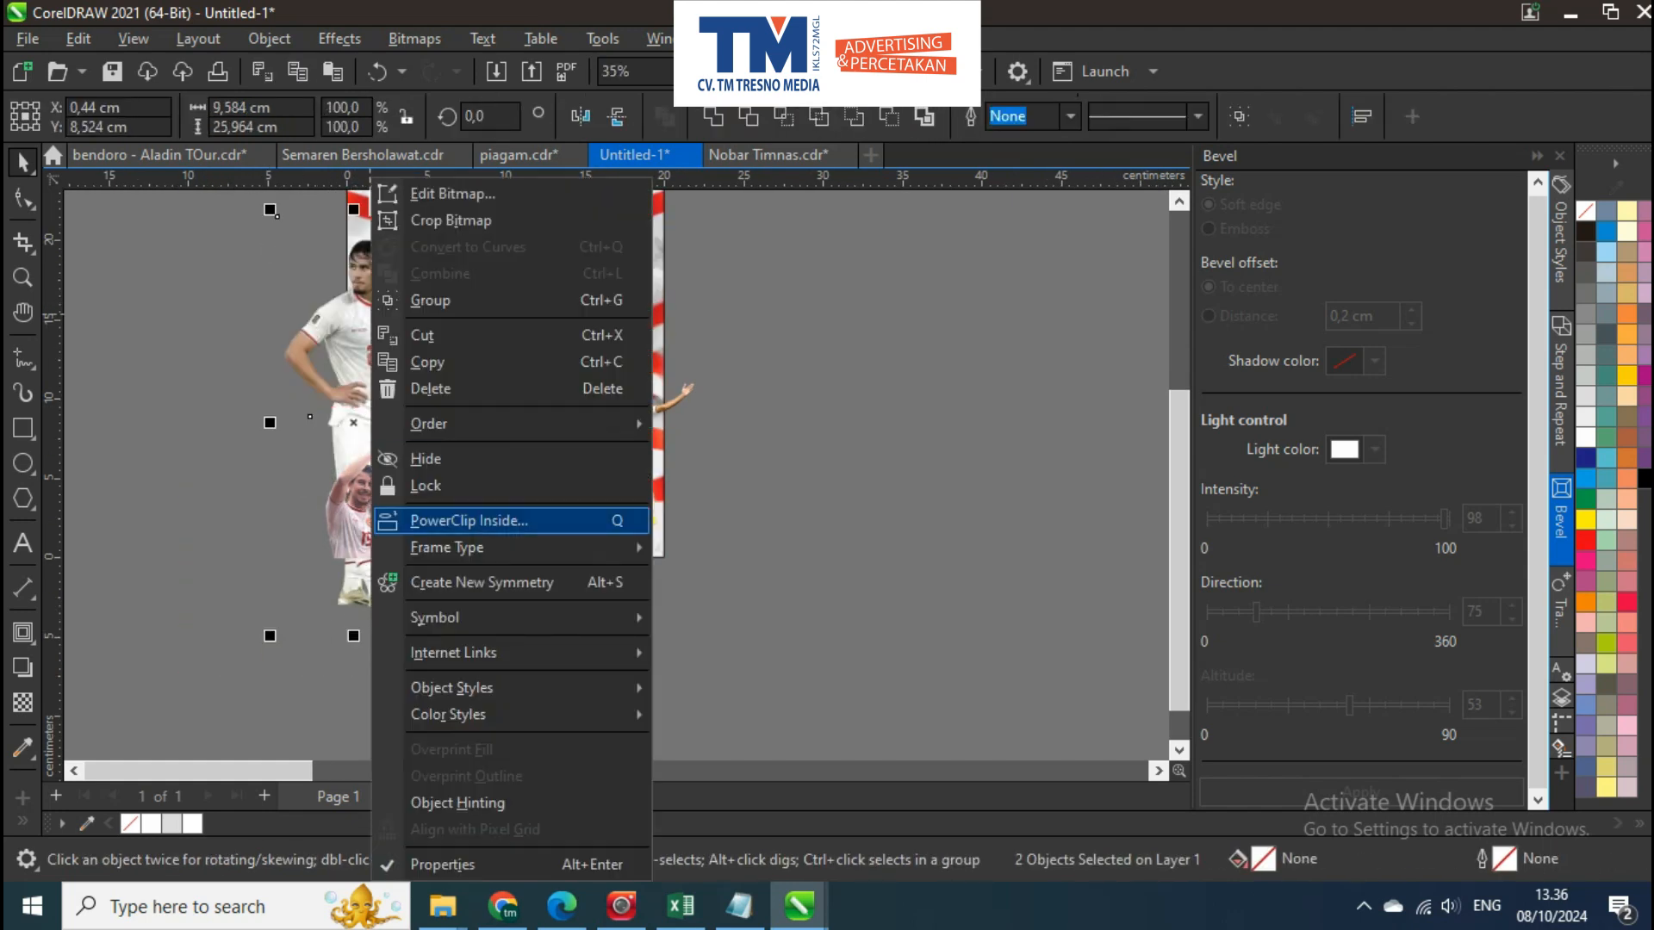
{"action": "mouse_move", "coordinate": [452, 687]}
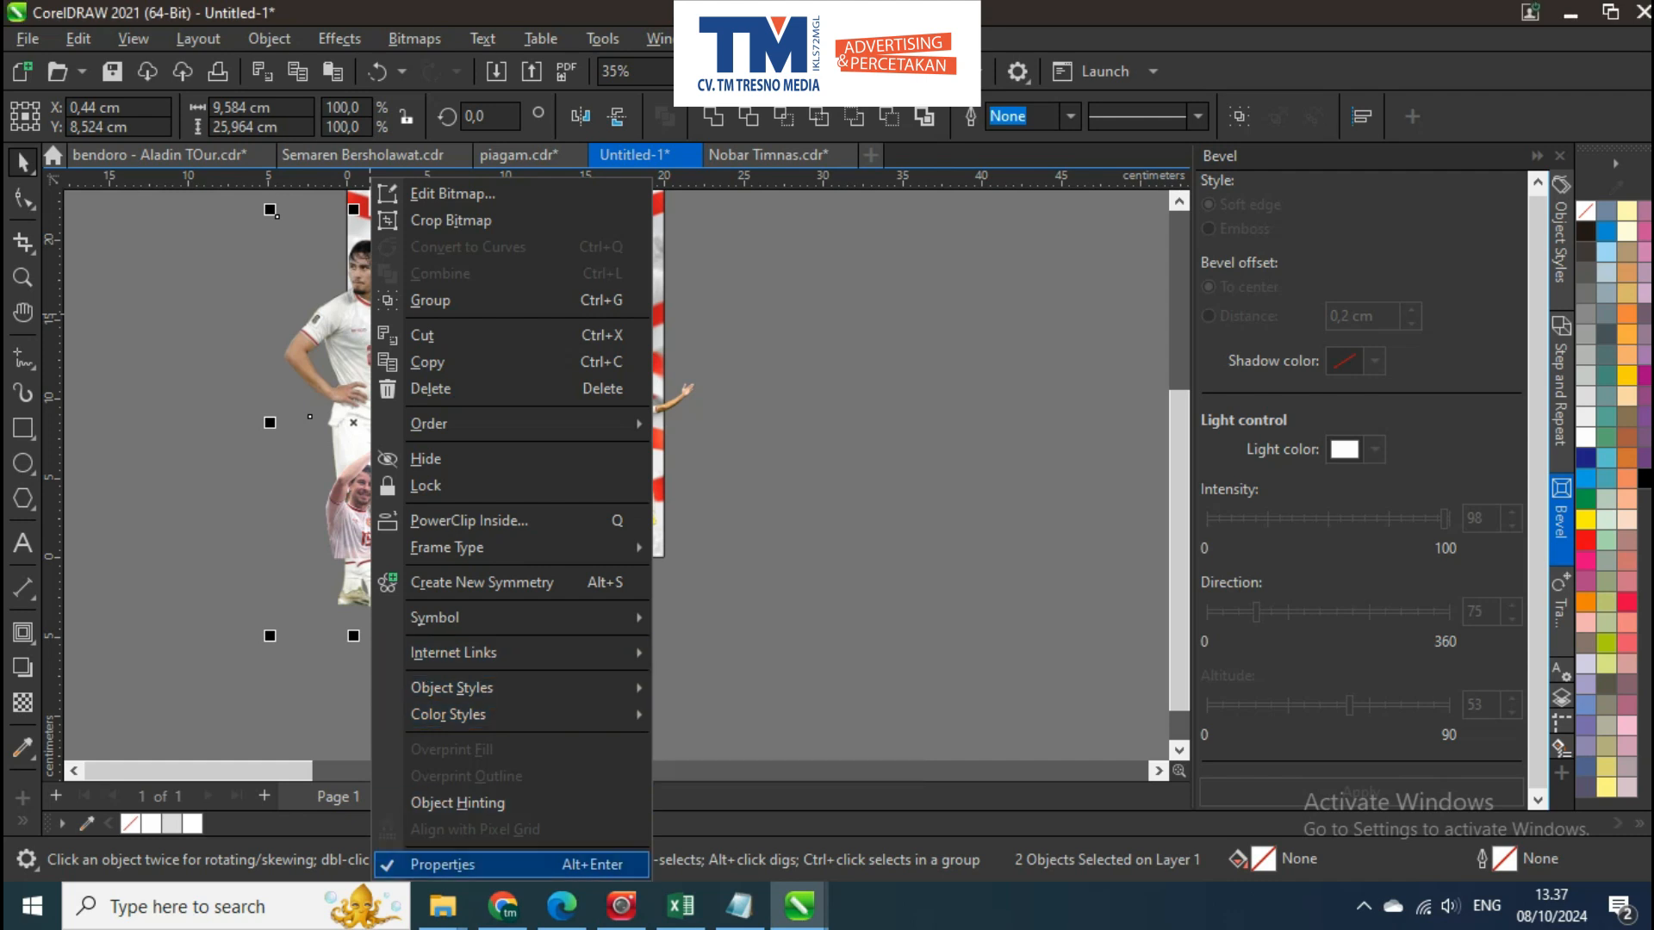
{"action": "left_click", "coordinate": [775, 551]}
Arrange the number 22 player in front of the TIMNAS DAY title and behind the clapping player
{"action": "left_click", "coordinate": [362, 517]}
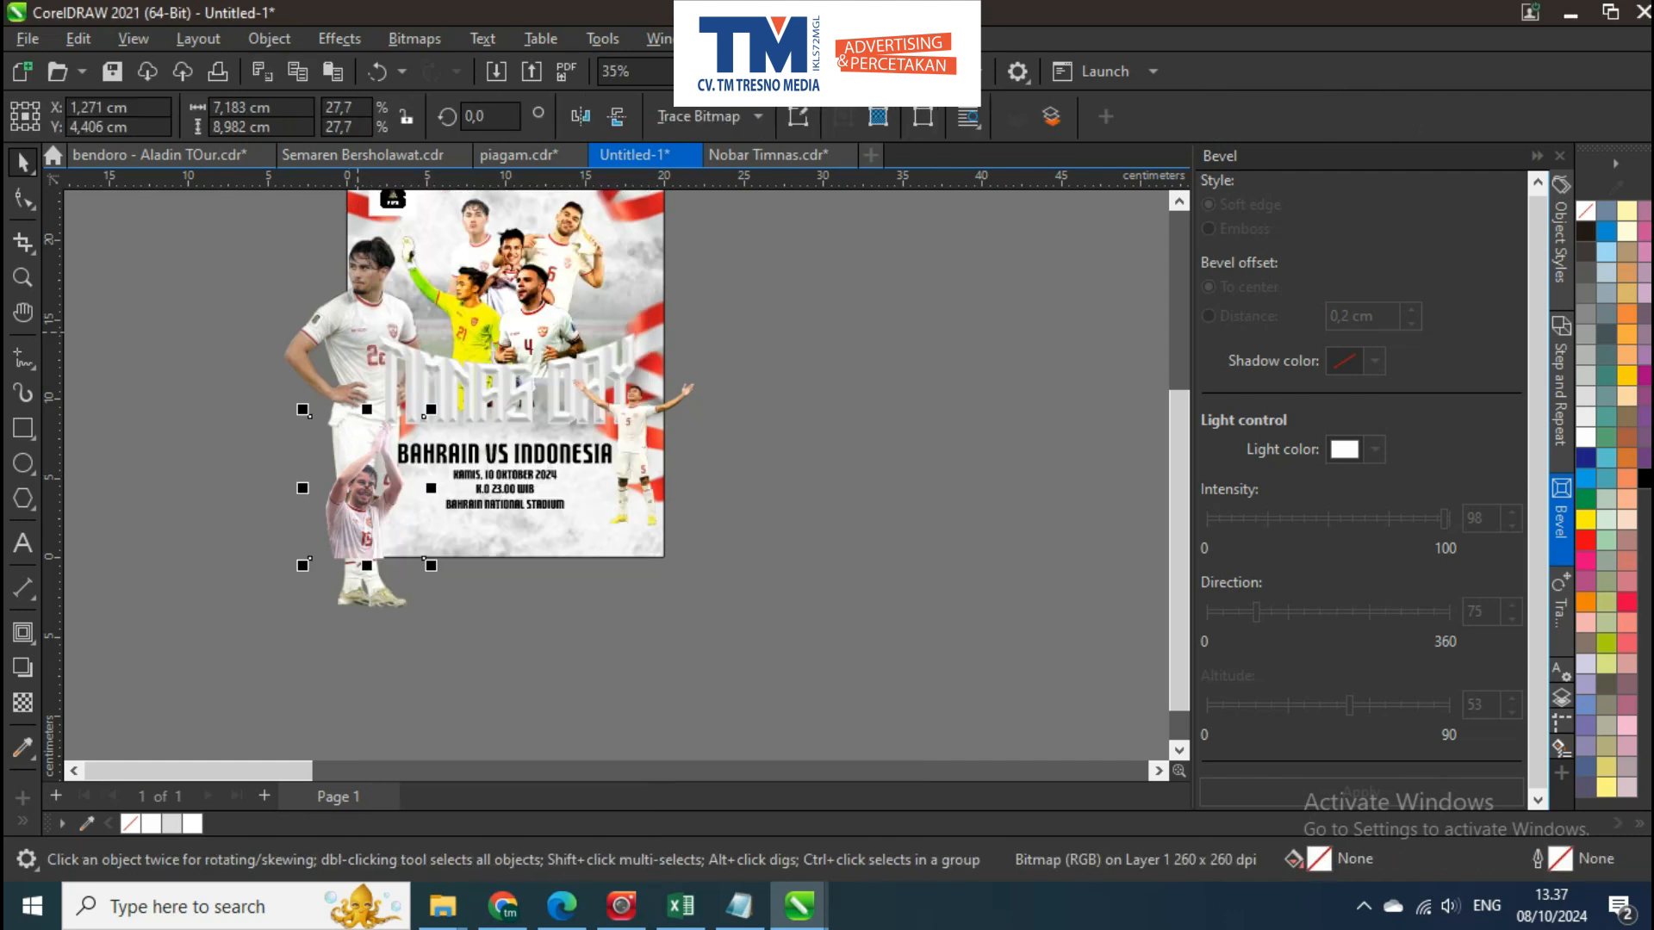
{"action": "left_click", "coordinate": [357, 331], "text": "shift"}
{"action": "left_click", "coordinate": [216, 450]}
{"action": "left_click_drag", "start_coordinate": [216, 450], "coordinate": [228, 467]}
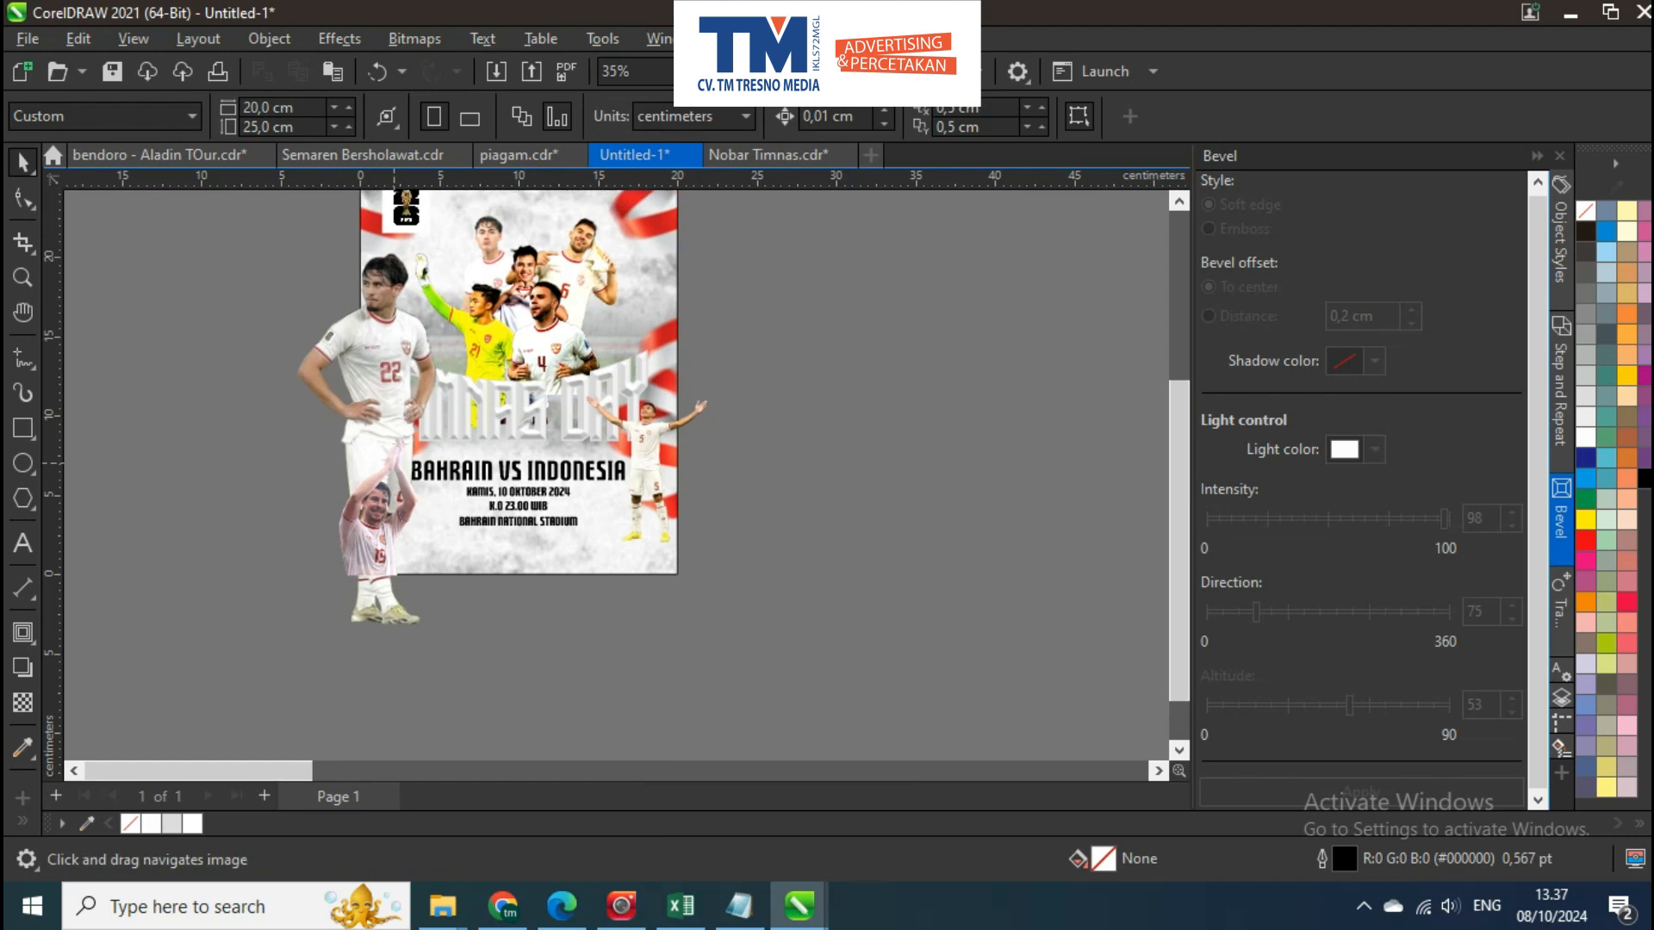
Scale the number 22 player to 45.4% beside the page and apply the same brightness, contrast and intensity adjustment
{"action": "left_click", "coordinate": [431, 332]}
{"action": "left_click_drag", "start_coordinate": [431, 331], "coordinate": [431, 311]}
{"action": "left_click_drag", "start_coordinate": [456, 213], "coordinate": [325, 449]}
{"action": "scroll", "coordinate": [325, 448], "scroll_direction": "up", "scroll_amount": 1}
{"action": "left_click_drag", "start_coordinate": [341, 568], "coordinate": [259, 518]}
{"action": "key", "text": "ctrl+z"}
{"action": "left_click_drag", "start_coordinate": [304, 633], "coordinate": [367, 565]}
{"action": "left_click_drag", "start_coordinate": [400, 644], "coordinate": [312, 614]}
{"action": "scroll", "coordinate": [312, 614], "scroll_direction": "up", "scroll_amount": 1}
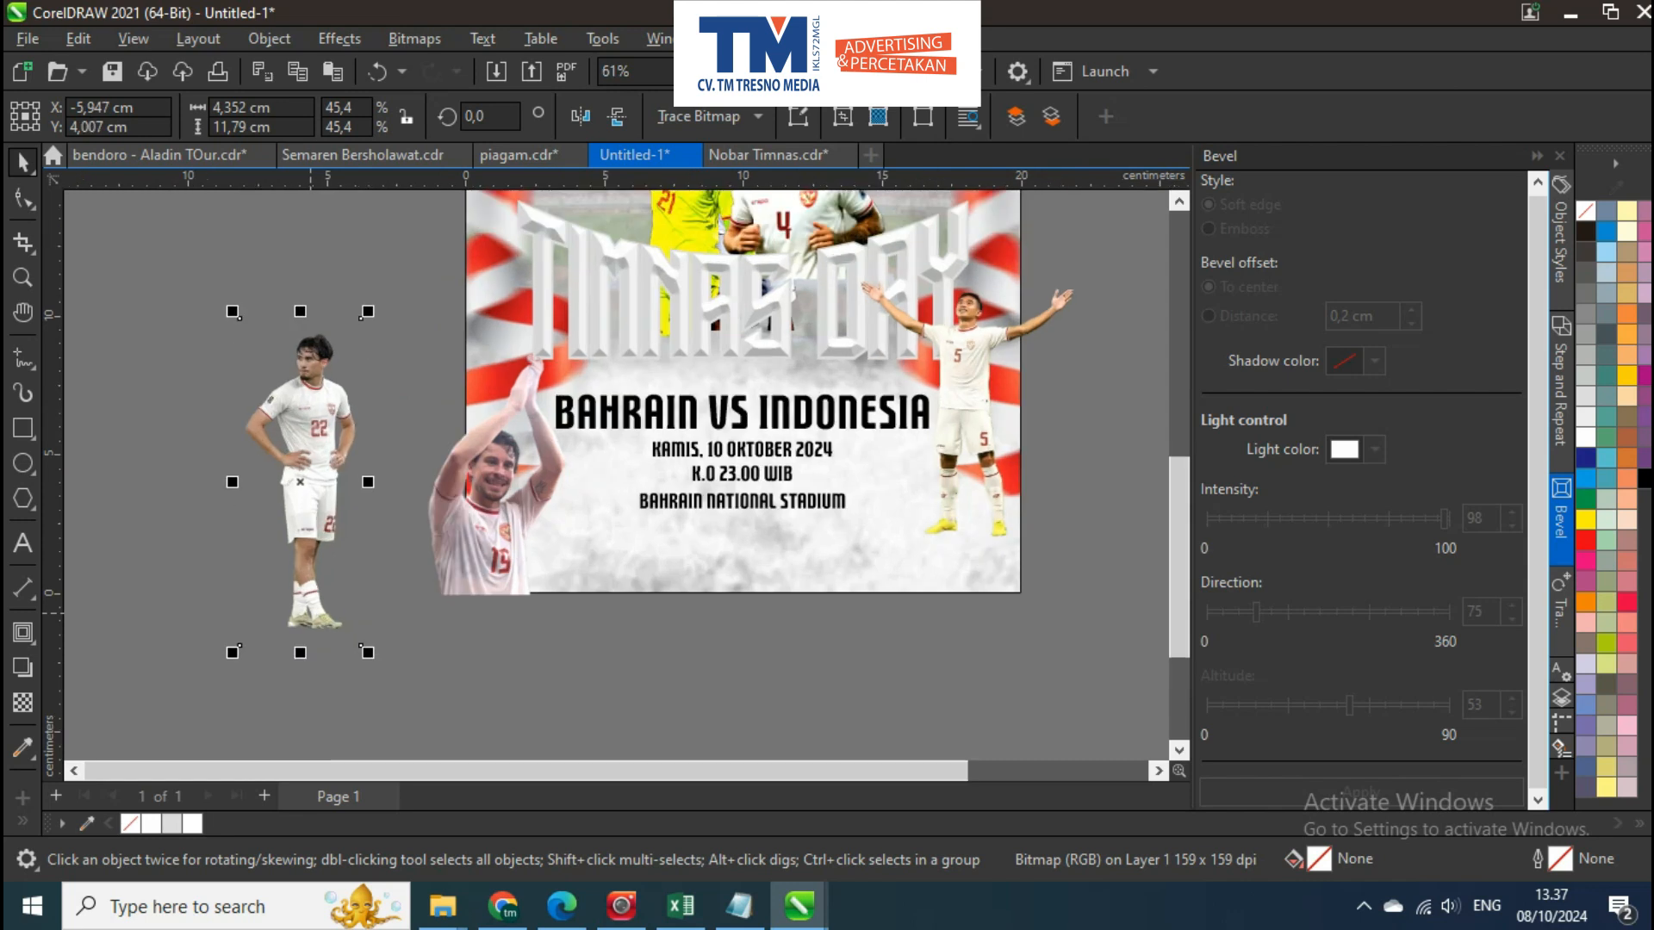
{"action": "key", "text": "ctrl+b"}
{"action": "key", "text": "Return"}
Place the number 22 player at the poster's left edge, standing behind the clapping number 19 player
{"action": "left_click_drag", "start_coordinate": [302, 502], "coordinate": [527, 420]}
{"action": "scroll", "coordinate": [527, 420], "scroll_direction": "up", "scroll_amount": 1}
{"action": "scroll", "coordinate": [527, 258], "scroll_direction": "up", "scroll_amount": 2}
{"action": "left_click_drag", "start_coordinate": [527, 258], "coordinate": [447, 325]}
{"action": "scroll", "coordinate": [484, 380], "scroll_direction": "down", "scroll_amount": 2}
{"action": "left_click", "coordinate": [426, 631]}
{"action": "mouse_move", "coordinate": [410, 623]}
{"action": "left_mouse_down"}
{"action": "mouse_move", "coordinate": [321, 602]}
{"action": "mouse_move", "coordinate": [416, 619]}
{"action": "left_mouse_up"}
Crop the outstretched-arms player at the poster's right edge
{"action": "scroll", "coordinate": [750, 429], "scroll_direction": "up", "scroll_amount": 1}
{"action": "left_click", "coordinate": [754, 413]}
{"action": "key", "text": "F10"}
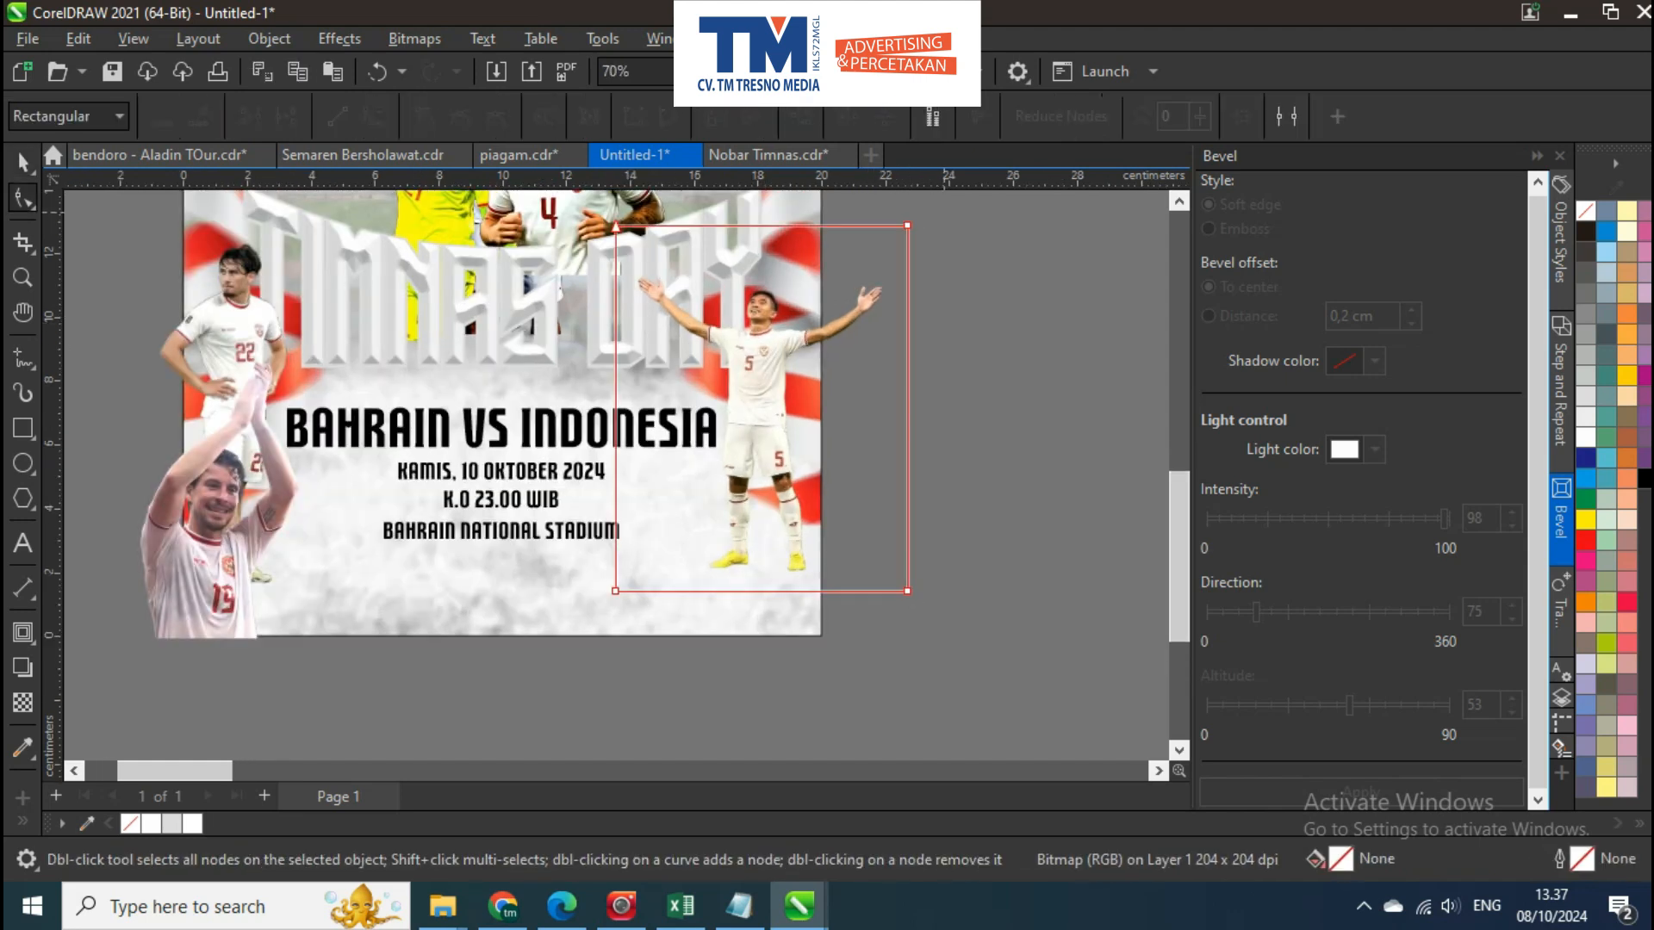
{"action": "left_click_drag", "start_coordinate": [851, 635], "coordinate": [832, 590]}
Crop the clapping player at the poster's left edge and align him with the poster's bottom edge
{"action": "left_click_drag", "start_coordinate": [483, 594], "coordinate": [591, 580]}
{"action": "left_click", "coordinate": [308, 560]}
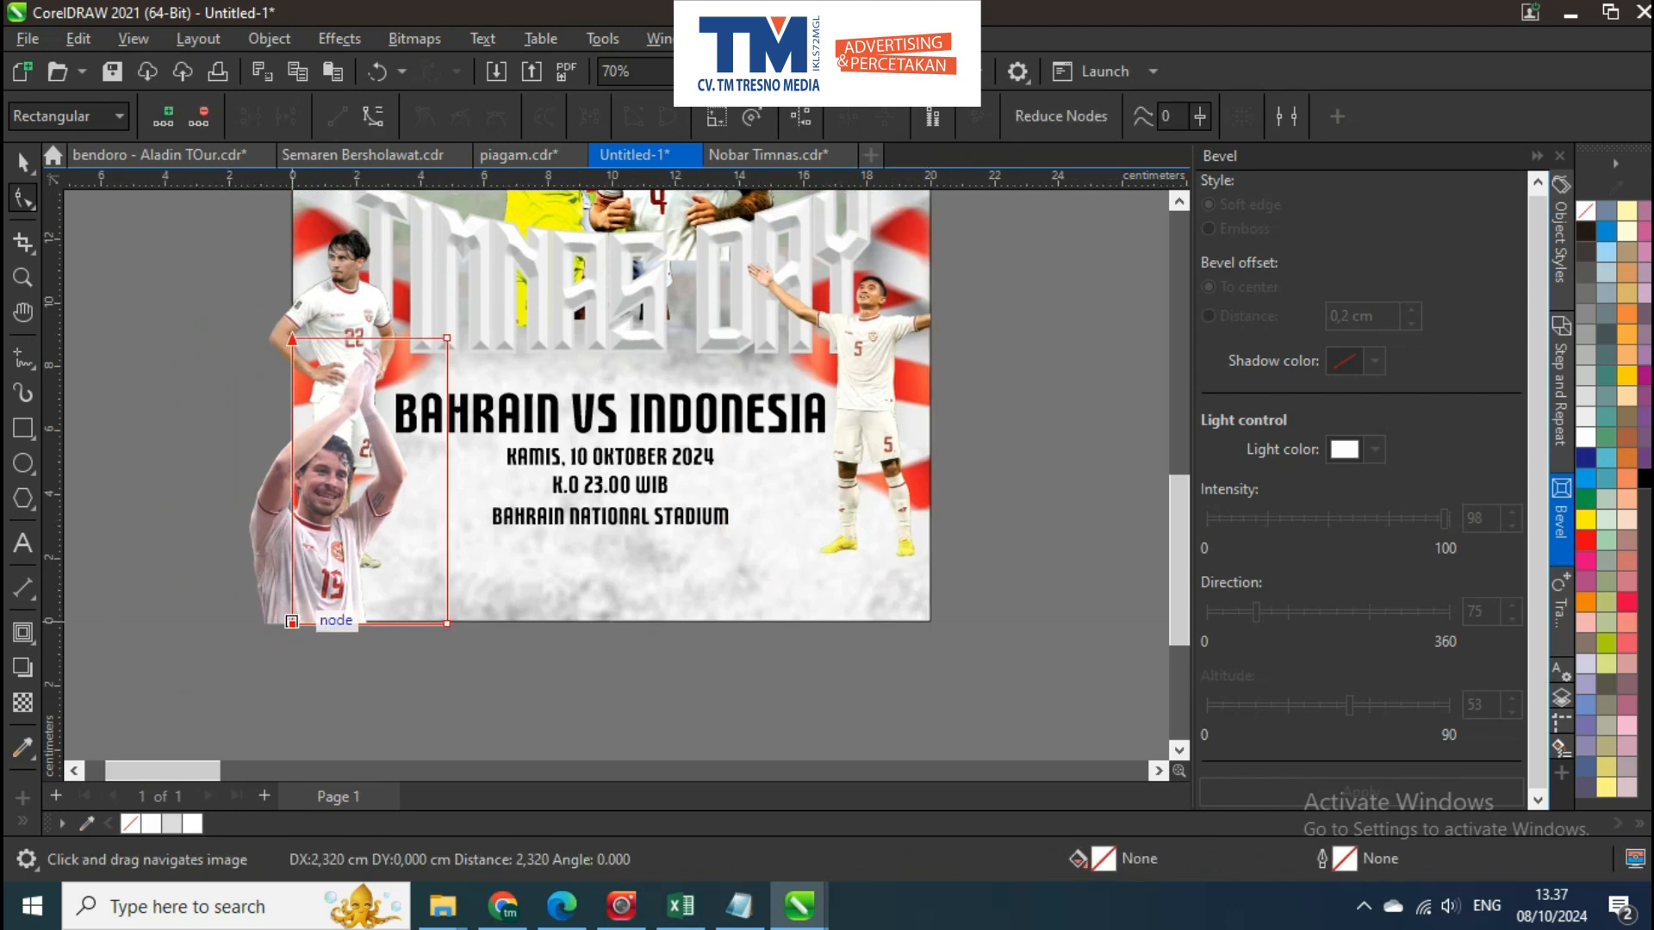
{"action": "left_click", "coordinate": [468, 615], "text": "shift"}
{"action": "key", "text": "b"}
{"action": "key", "text": "Escape"}
{"action": "left_click_drag", "start_coordinate": [341, 530], "coordinate": [360, 589]}
{"action": "scroll", "coordinate": [360, 589], "scroll_direction": "up", "scroll_amount": 1}
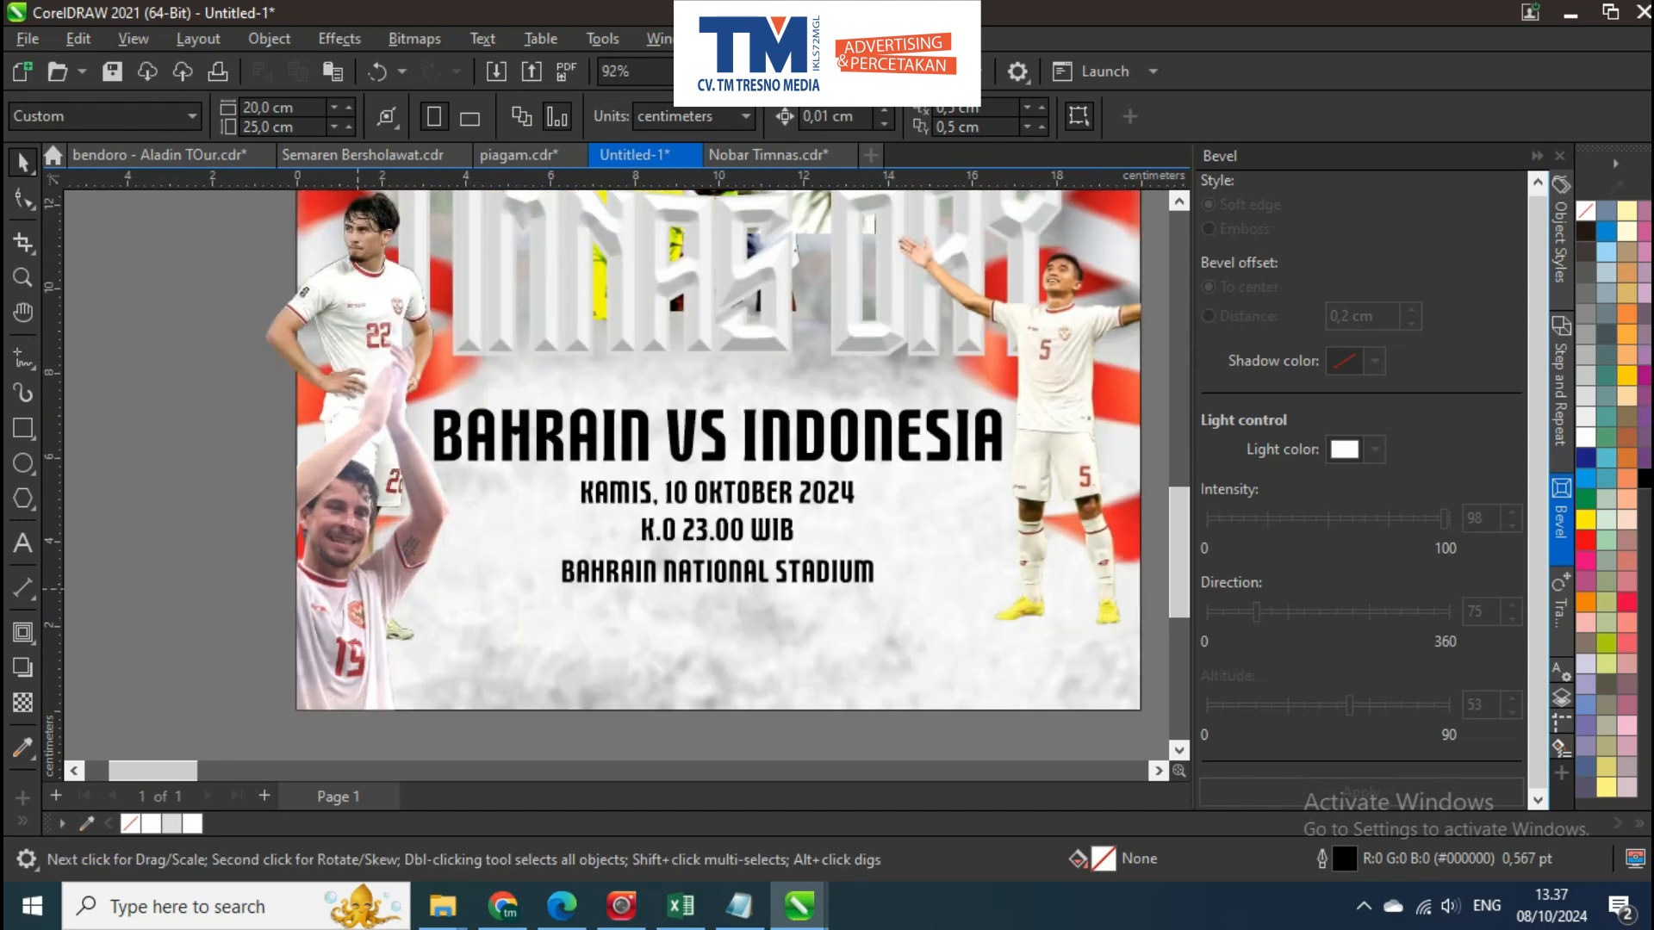
{"action": "left_click", "coordinate": [361, 589]}
{"action": "scroll", "coordinate": [361, 589], "scroll_direction": "down", "scroll_amount": 1}
{"action": "scroll", "coordinate": [361, 589], "scroll_direction": "up", "scroll_amount": 4}
{"action": "left_click", "coordinate": [370, 586]}
{"action": "scroll", "coordinate": [387, 576], "scroll_direction": "down", "scroll_amount": 3}
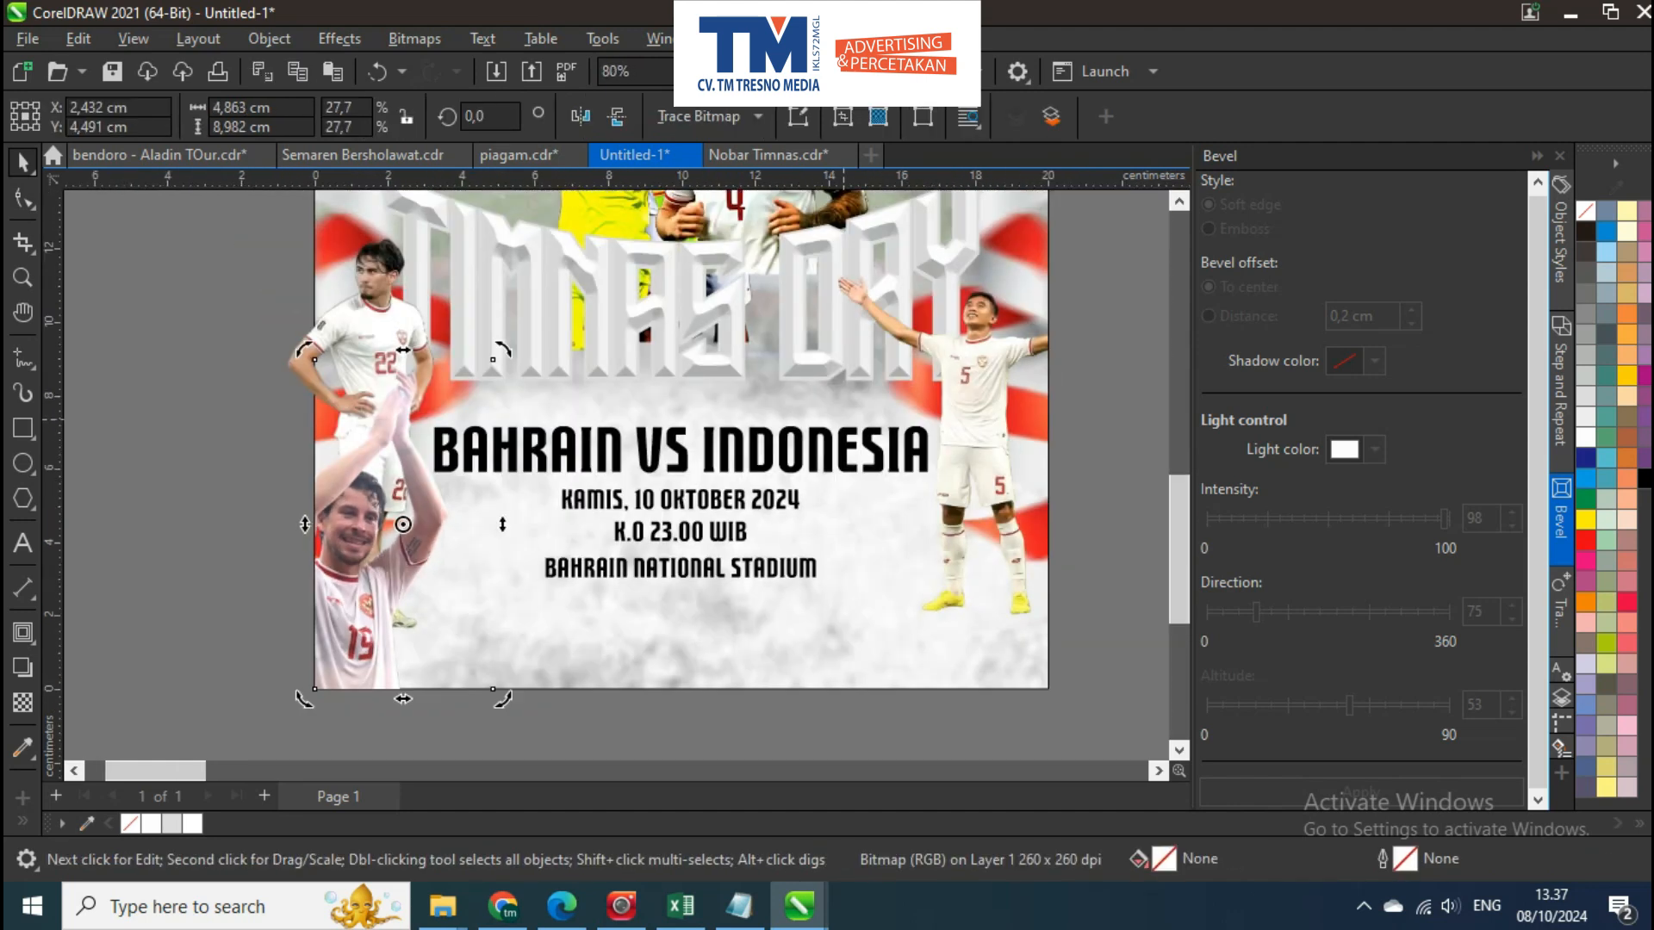
Move the BAHRAIN VS INDONESIA line and the date and kick-off lines slightly up to widen the text spacing
{"action": "left_click", "coordinate": [956, 422]}
{"action": "left_click", "coordinate": [681, 448]}
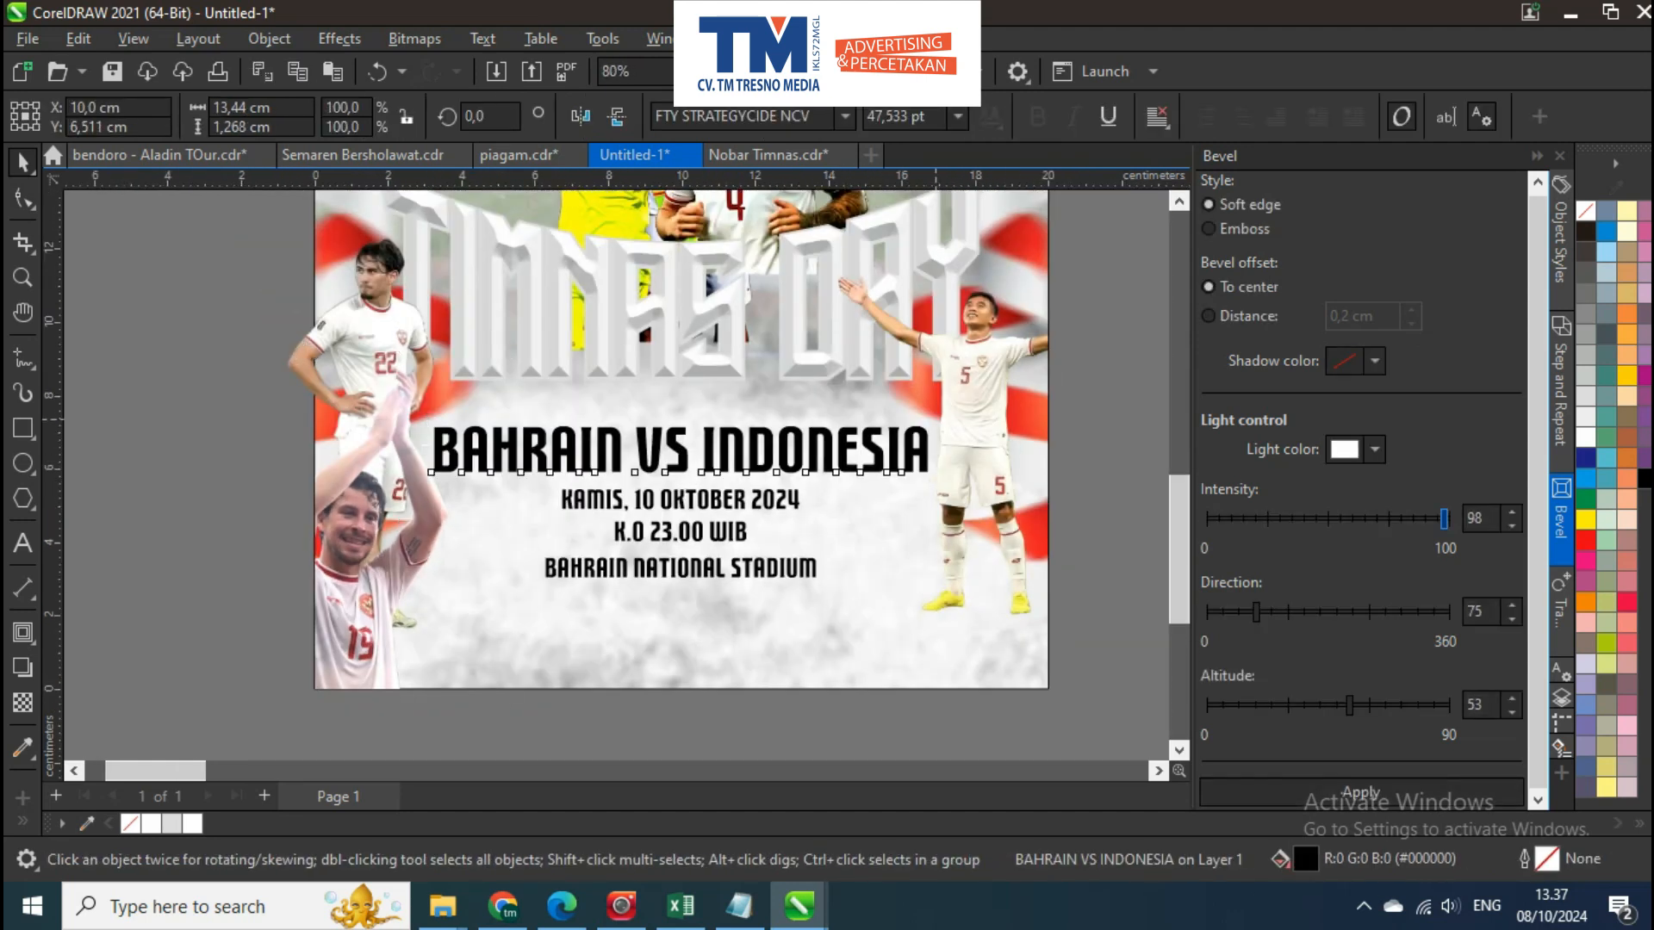
{"action": "left_click_drag", "start_coordinate": [936, 419], "coordinate": [906, 417]}
{"action": "scroll", "coordinate": [782, 458], "scroll_direction": "up", "scroll_amount": 1}
{"action": "left_click_drag", "start_coordinate": [782, 448], "coordinate": [782, 432]}
{"action": "left_click", "coordinate": [736, 502]}
{"action": "left_click_drag", "start_coordinate": [736, 503], "coordinate": [736, 493]}
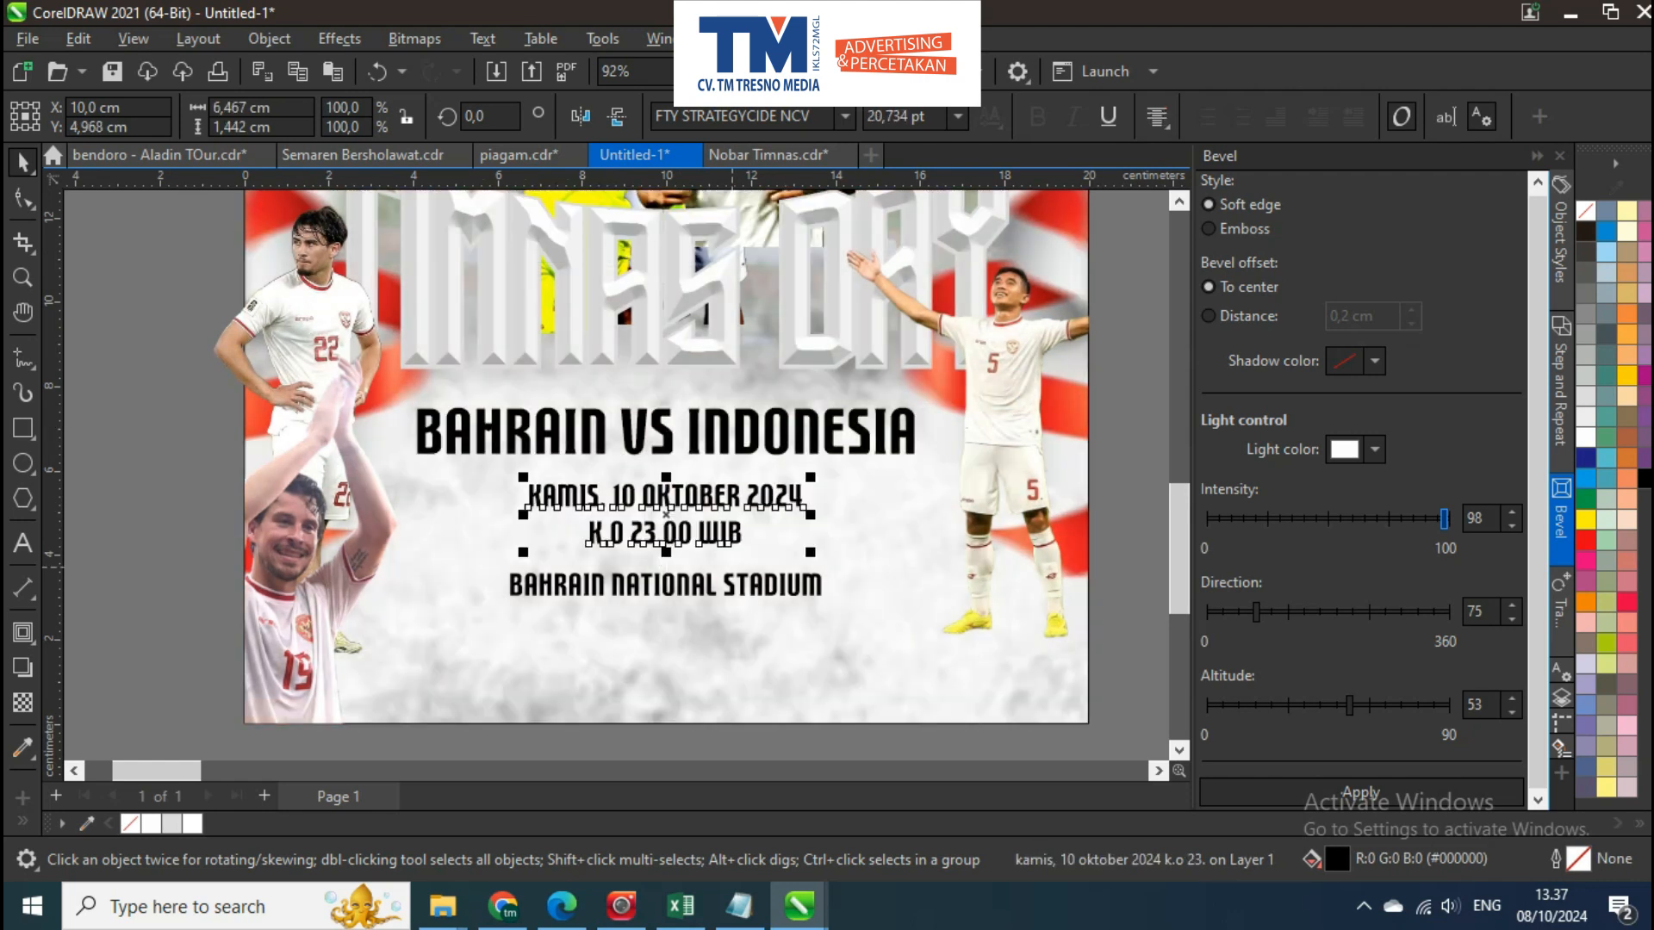
{"action": "left_click", "coordinate": [748, 590]}
Extend the clapping player's crop about 0.57 cm beyond the poster's left edge to reveal more of his shoulder
{"action": "scroll", "coordinate": [718, 532], "scroll_direction": "down", "scroll_amount": 3}
{"action": "left_click", "coordinate": [448, 555]}
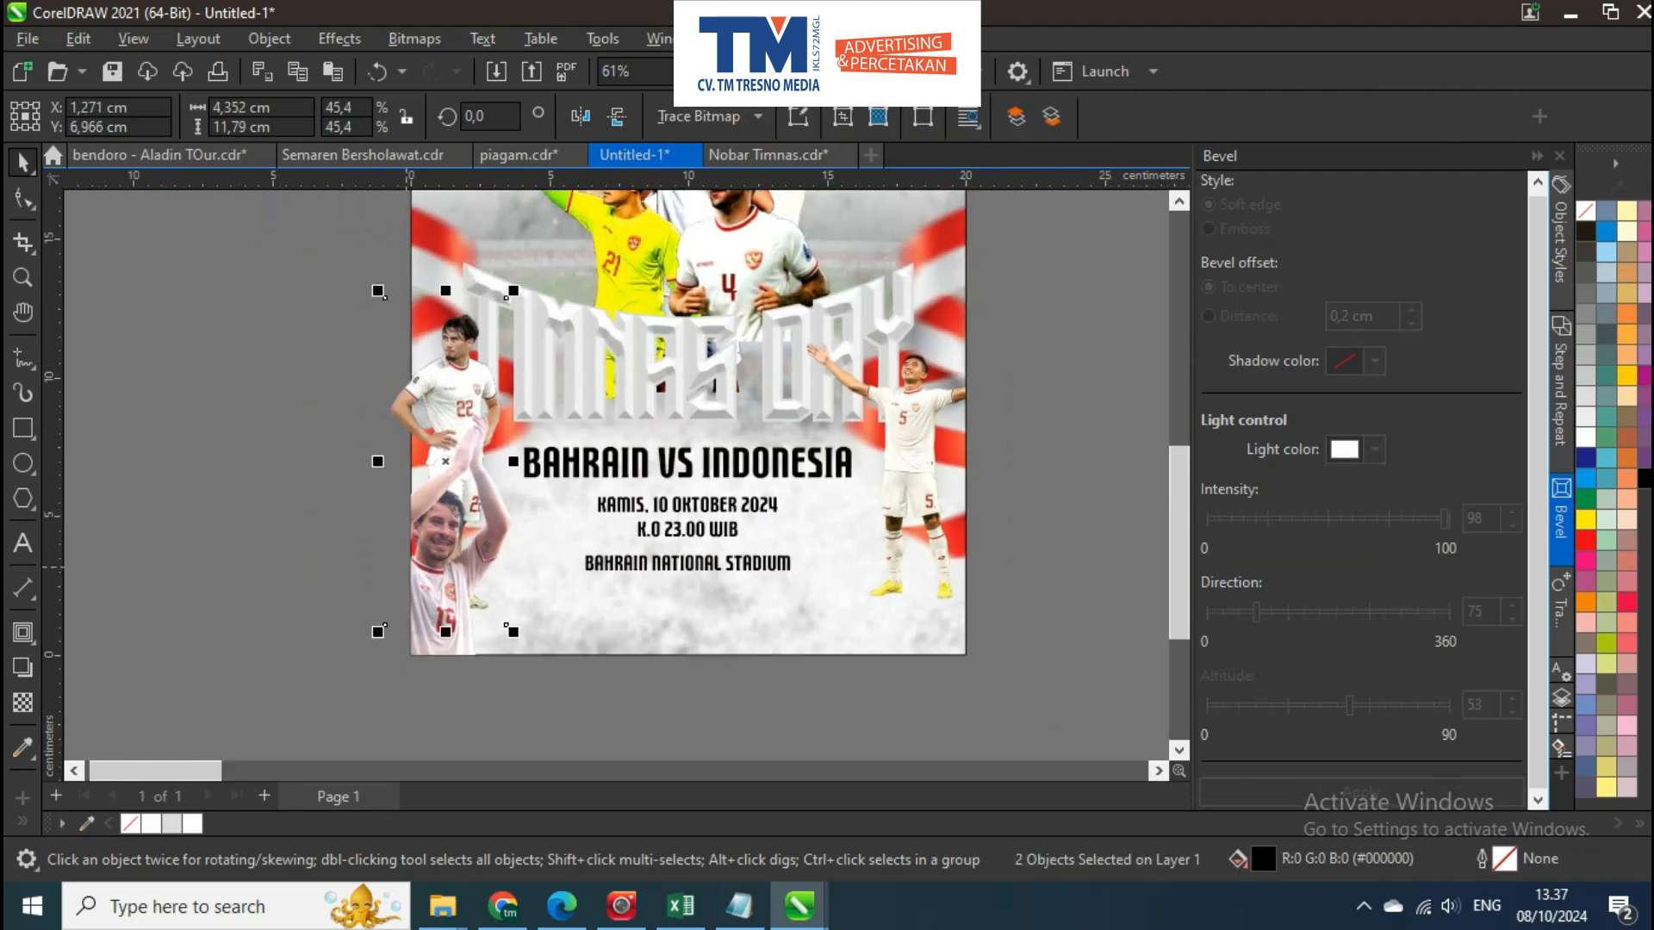
{"action": "scroll", "coordinate": [448, 554], "scroll_direction": "up", "scroll_amount": 2}
{"action": "left_click", "coordinate": [459, 671]}
{"action": "key", "text": "F10"}
{"action": "scroll", "coordinate": [455, 674], "scroll_direction": "up", "scroll_amount": 2}
{"action": "scroll", "coordinate": [433, 683], "scroll_direction": "down", "scroll_amount": 2}
{"action": "left_click_drag", "start_coordinate": [364, 723], "coordinate": [408, 441]}
{"action": "scroll", "coordinate": [399, 697], "scroll_direction": "up", "scroll_amount": 2}
{"action": "left_click_drag", "start_coordinate": [382, 686], "coordinate": [363, 686]}
{"action": "key", "text": "space"}
Align the clapping player's left side with the left edge of the poster background
{"action": "left_click", "coordinate": [721, 639], "text": "shift"}
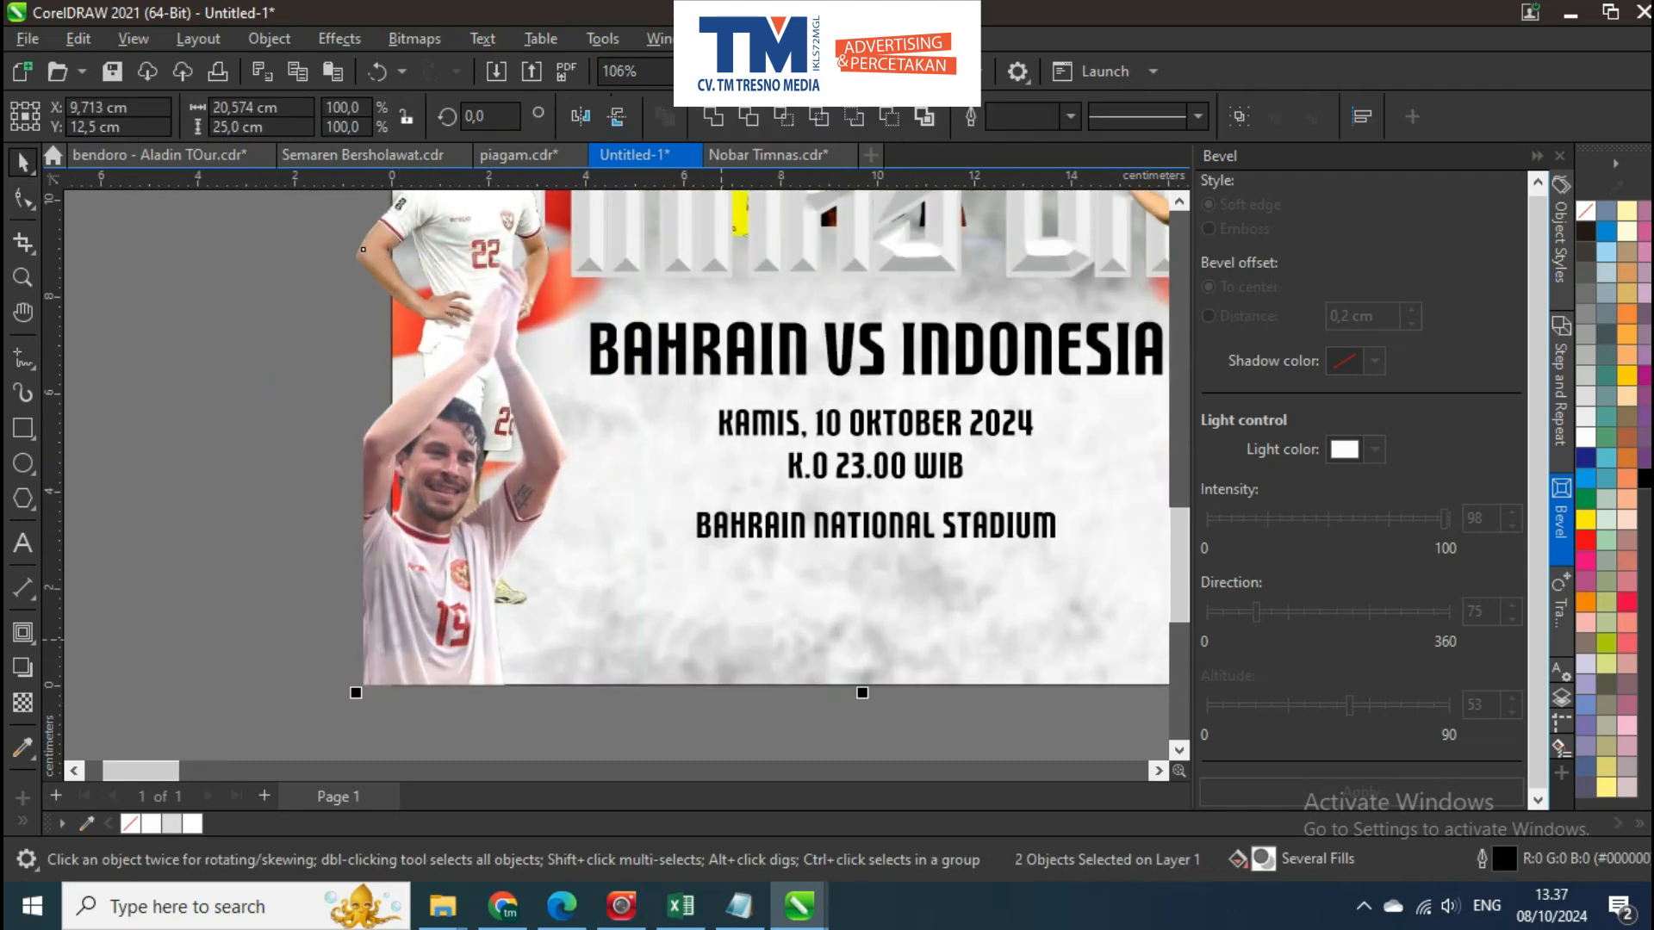
{"action": "key", "text": "l"}
{"action": "left_click", "coordinate": [722, 678]}
{"action": "scroll", "coordinate": [487, 684], "scroll_direction": "down", "scroll_amount": 2}
{"action": "key", "text": "Escape"}
Crop the number 22 player's protruding elbow at the poster's left edge
{"action": "left_click_drag", "start_coordinate": [471, 461], "coordinate": [471, 472]}
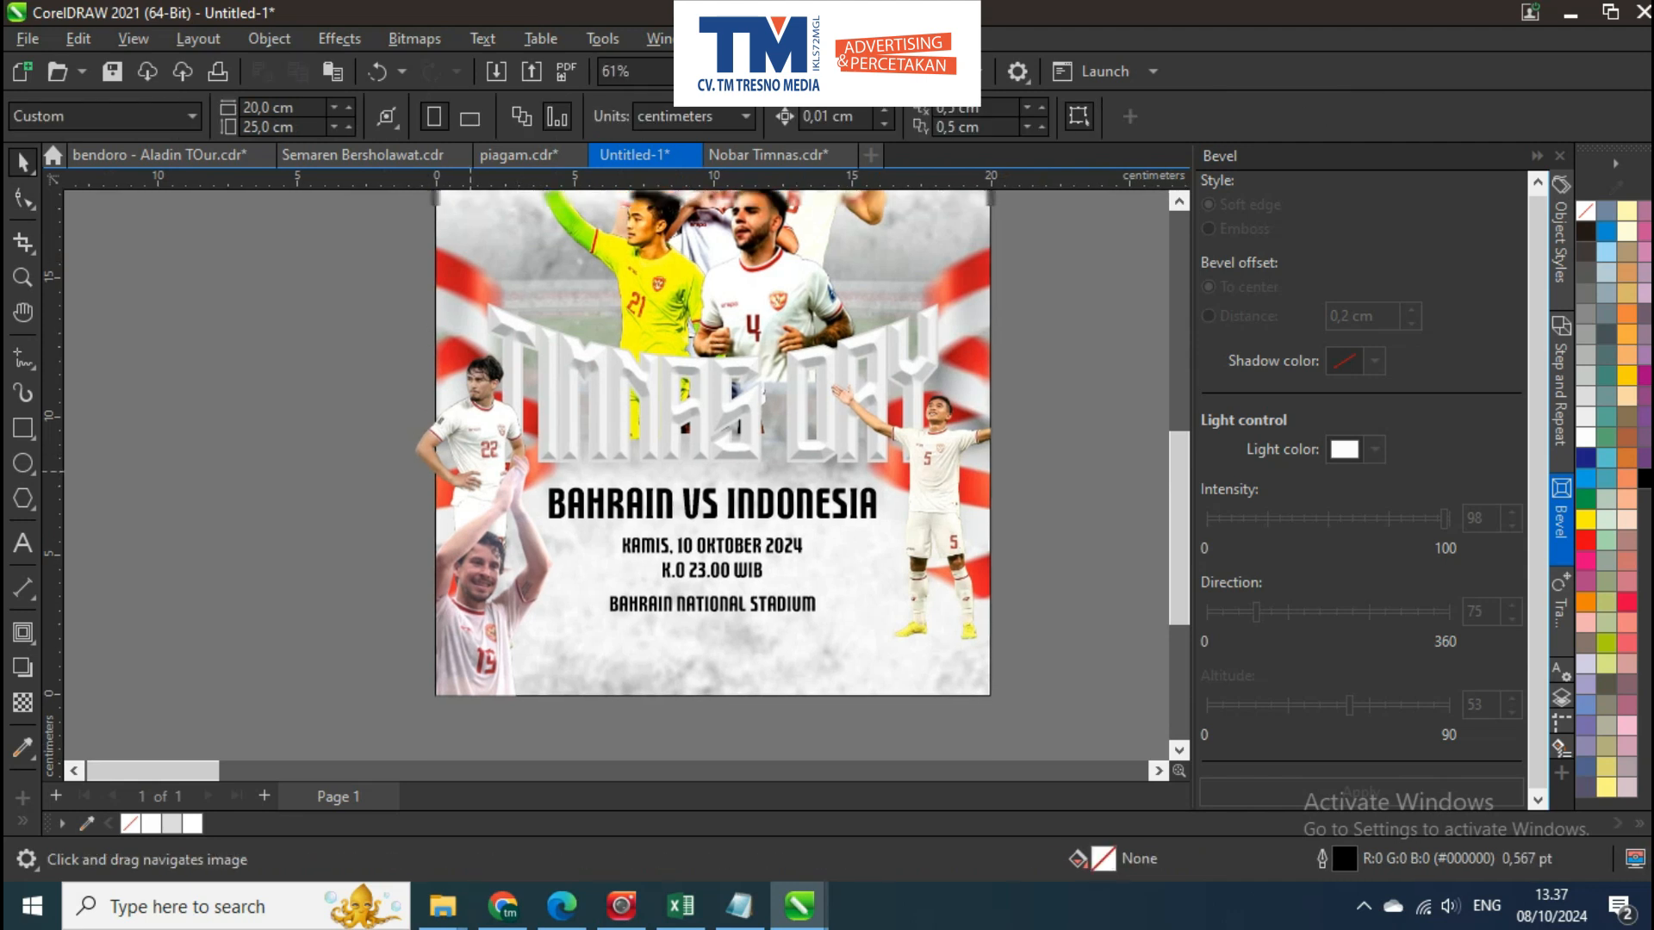
{"action": "scroll", "coordinate": [470, 474], "scroll_direction": "up", "scroll_amount": 1}
{"action": "left_click", "coordinate": [470, 470]}
{"action": "key", "text": "F10"}
{"action": "left_click_drag", "start_coordinate": [353, 278], "coordinate": [398, 399]}
{"action": "left_click_drag", "start_coordinate": [429, 745], "coordinate": [429, 745]}
{"action": "scroll", "coordinate": [409, 718], "scroll_direction": "up", "scroll_amount": 3}
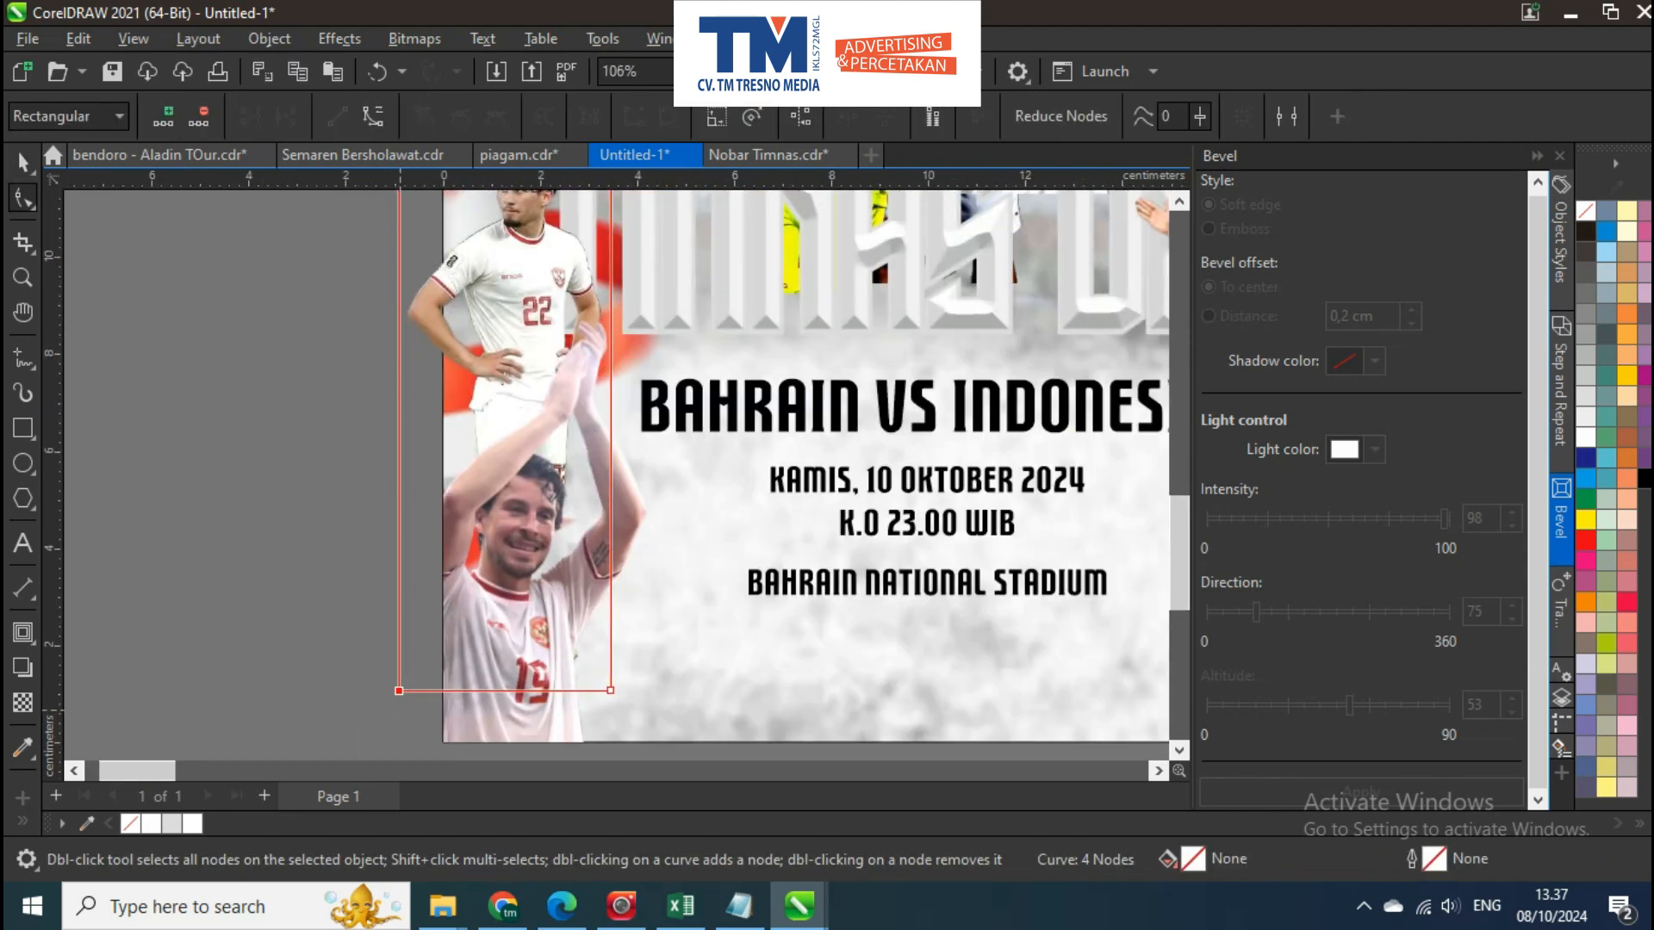
{"action": "left_click_drag", "start_coordinate": [398, 690], "coordinate": [425, 690]}
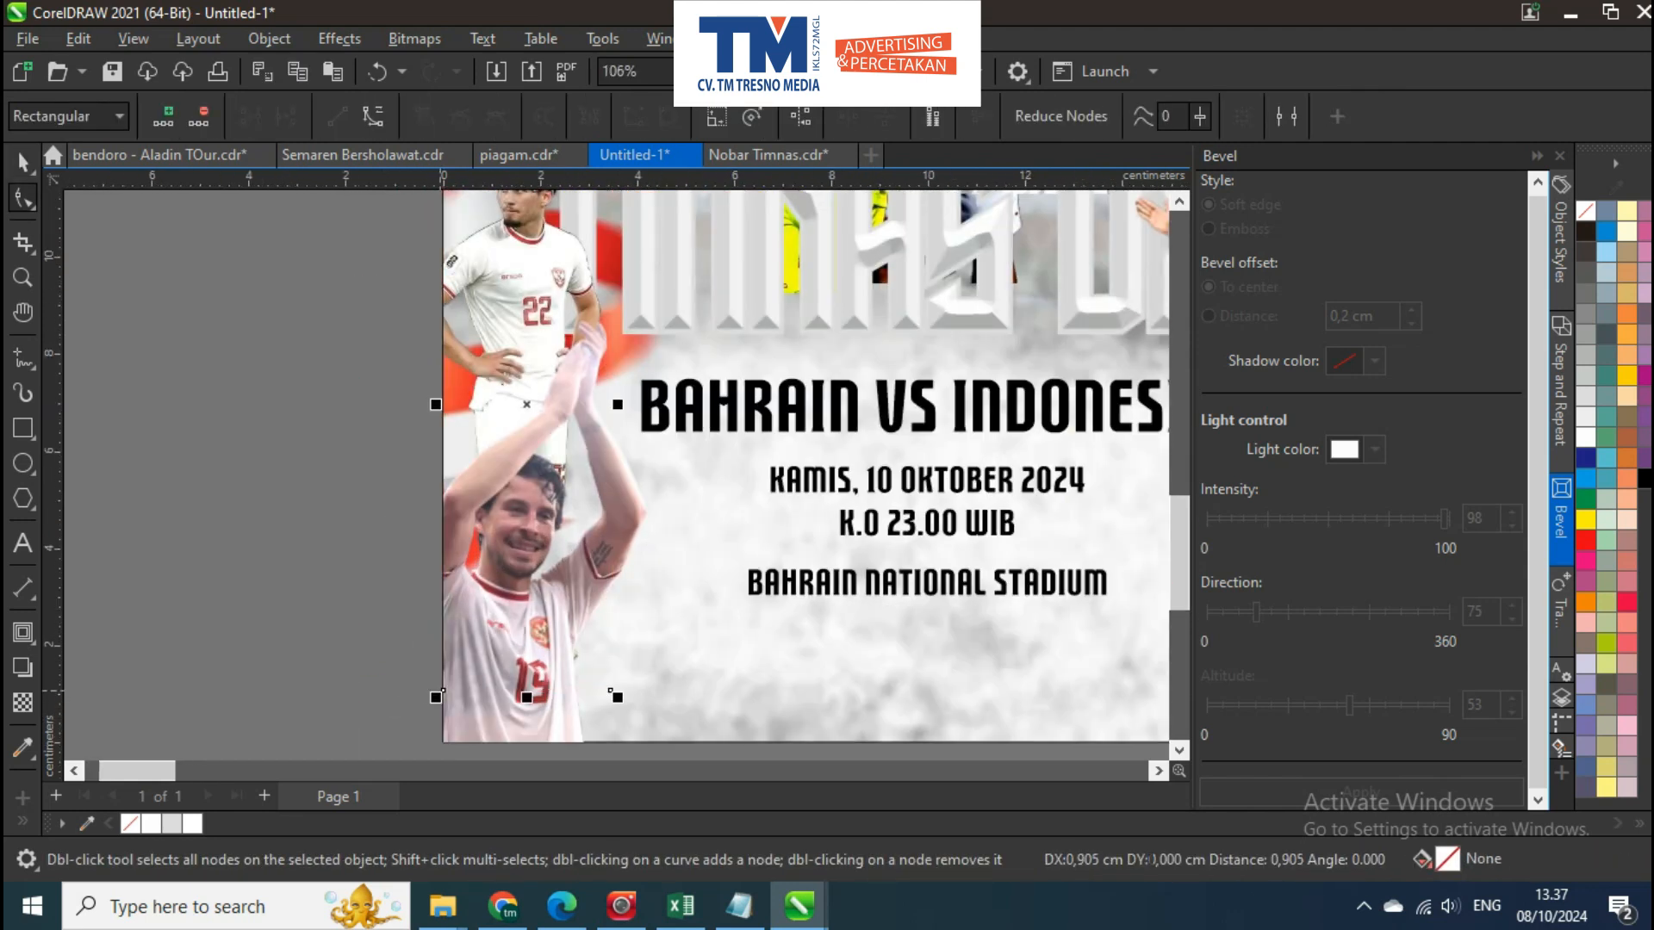
Examine the poster's title, side players, ribbons and match text at overview and closer range
{"action": "key", "text": "space"}
{"action": "key", "text": "Escape"}
{"action": "scroll", "coordinate": [516, 485], "scroll_direction": "down", "scroll_amount": 5}
{"action": "left_click_drag", "start_coordinate": [536, 263], "coordinate": [528, 327]}
{"action": "scroll", "coordinate": [529, 328], "scroll_direction": "up", "scroll_amount": 2}
{"action": "scroll", "coordinate": [491, 318], "scroll_direction": "down", "scroll_amount": 2}
{"action": "scroll", "coordinate": [1068, 362], "scroll_direction": "up", "scroll_amount": 4}
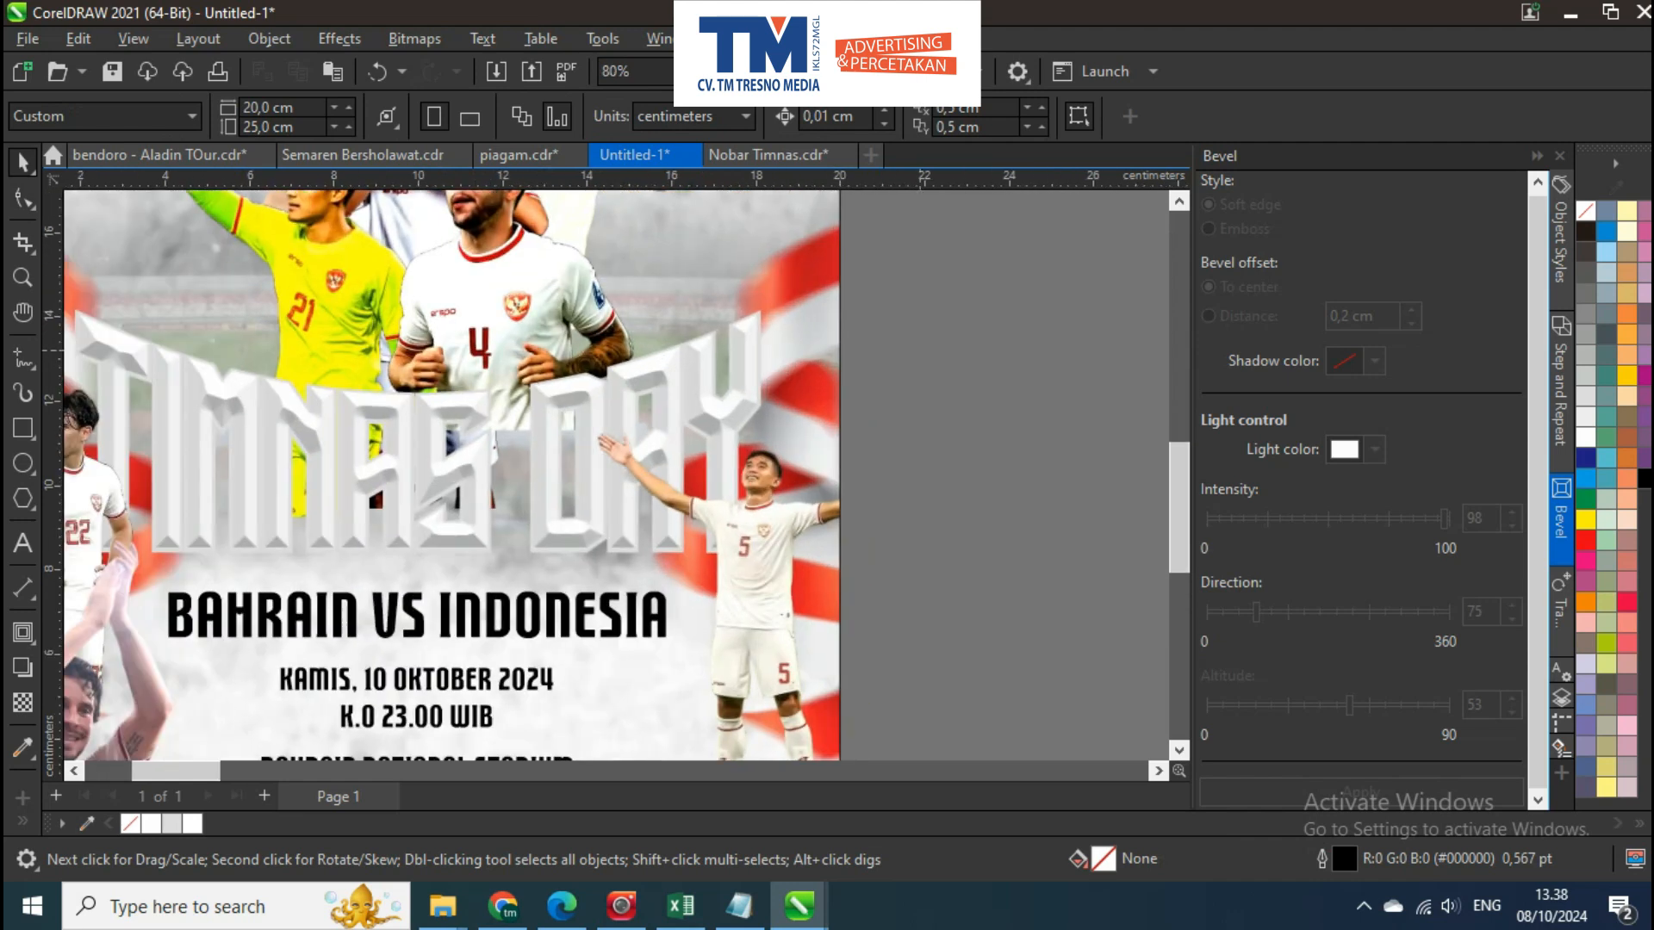
{"action": "left_click", "coordinate": [751, 387]}
{"action": "scroll", "coordinate": [751, 387], "scroll_direction": "down", "scroll_amount": 6}
{"action": "key", "text": "Escape"}
{"action": "scroll", "coordinate": [645, 391], "scroll_direction": "up", "scroll_amount": 3}
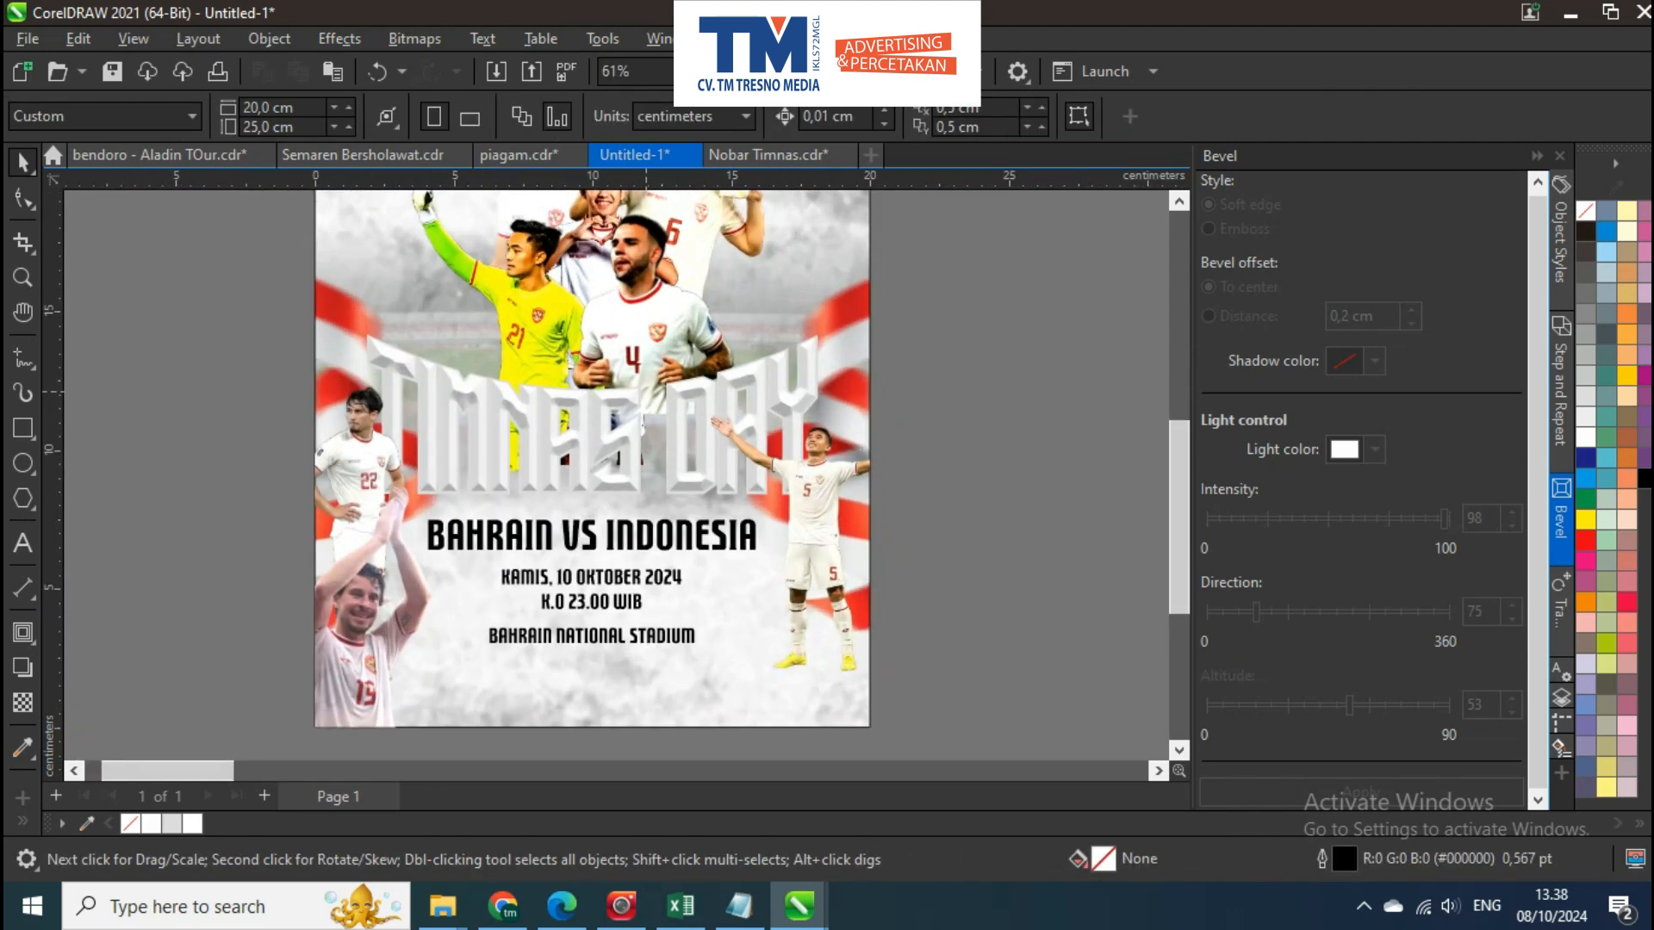
{"action": "scroll", "coordinate": [922, 311], "scroll_direction": "up", "scroll_amount": 1}
{"action": "left_click", "coordinate": [852, 385]}
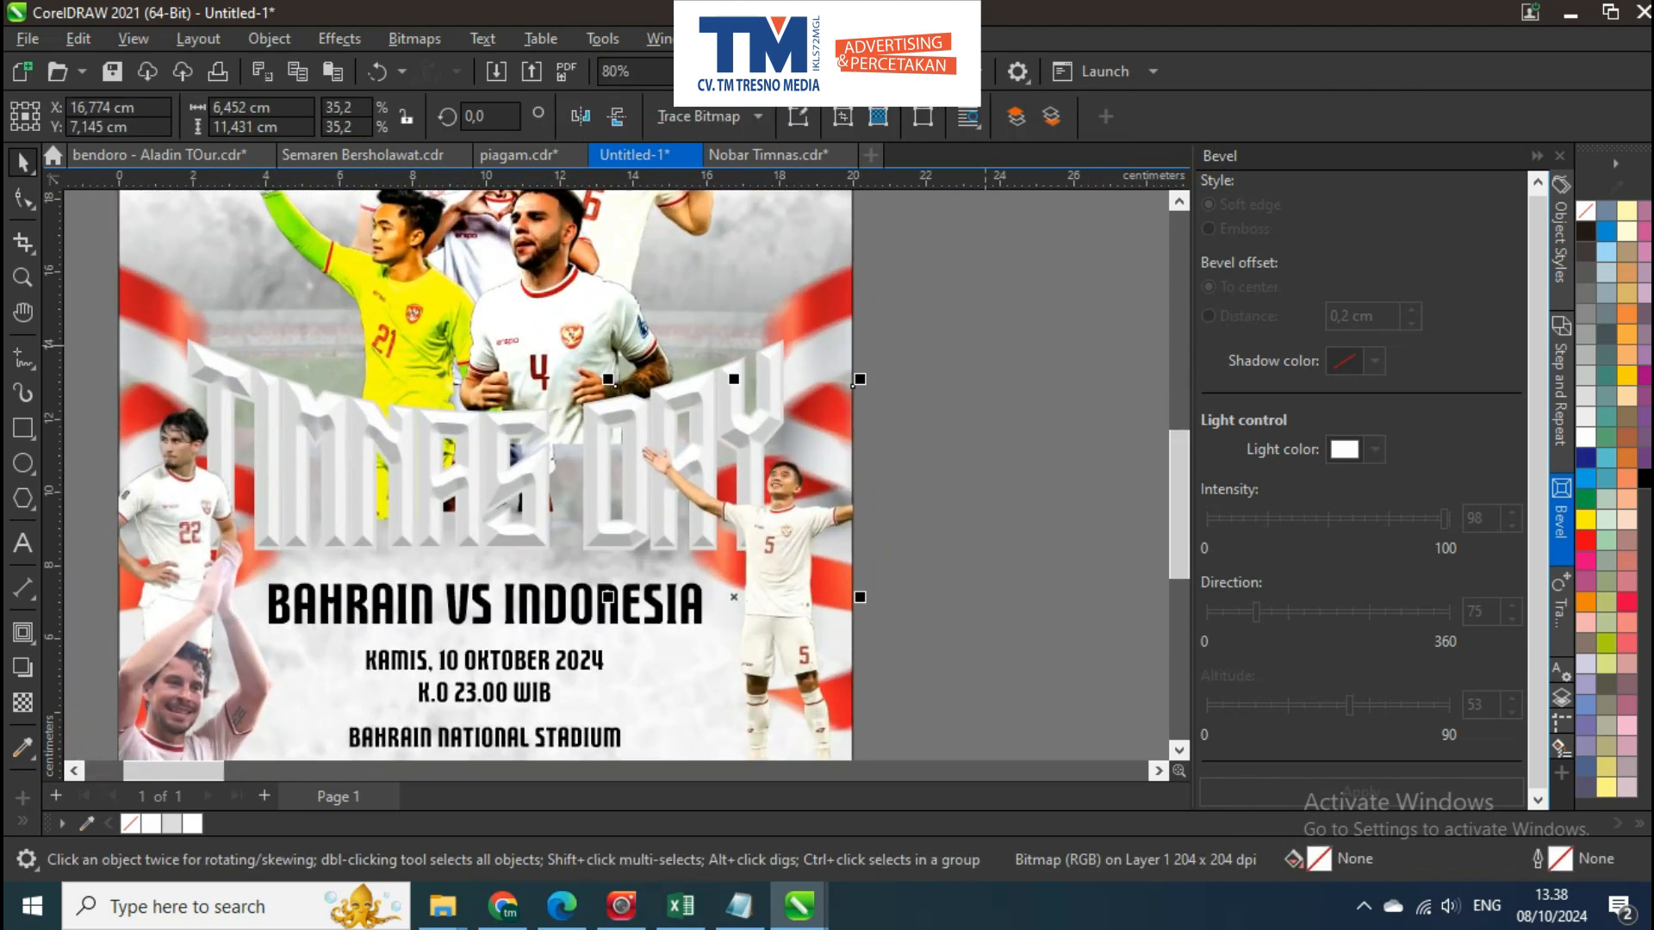
{"action": "key", "text": "Escape"}
{"action": "scroll", "coordinate": [690, 430], "scroll_direction": "down", "scroll_amount": 3}
{"action": "scroll", "coordinate": [640, 489], "scroll_direction": "up", "scroll_amount": 2}
{"action": "left_click_drag", "start_coordinate": [674, 452], "coordinate": [646, 565]}
{"action": "scroll", "coordinate": [640, 489], "scroll_direction": "down", "scroll_amount": 2}
{"action": "scroll", "coordinate": [646, 565], "scroll_direction": "up", "scroll_amount": 1}
{"action": "scroll", "coordinate": [558, 404], "scroll_direction": "down", "scroll_amount": 6}
Centre-align the off-page garuda line art with the cloud pattern group and move both beside the poster
{"action": "left_click_drag", "start_coordinate": [890, 414], "coordinate": [307, 350]}
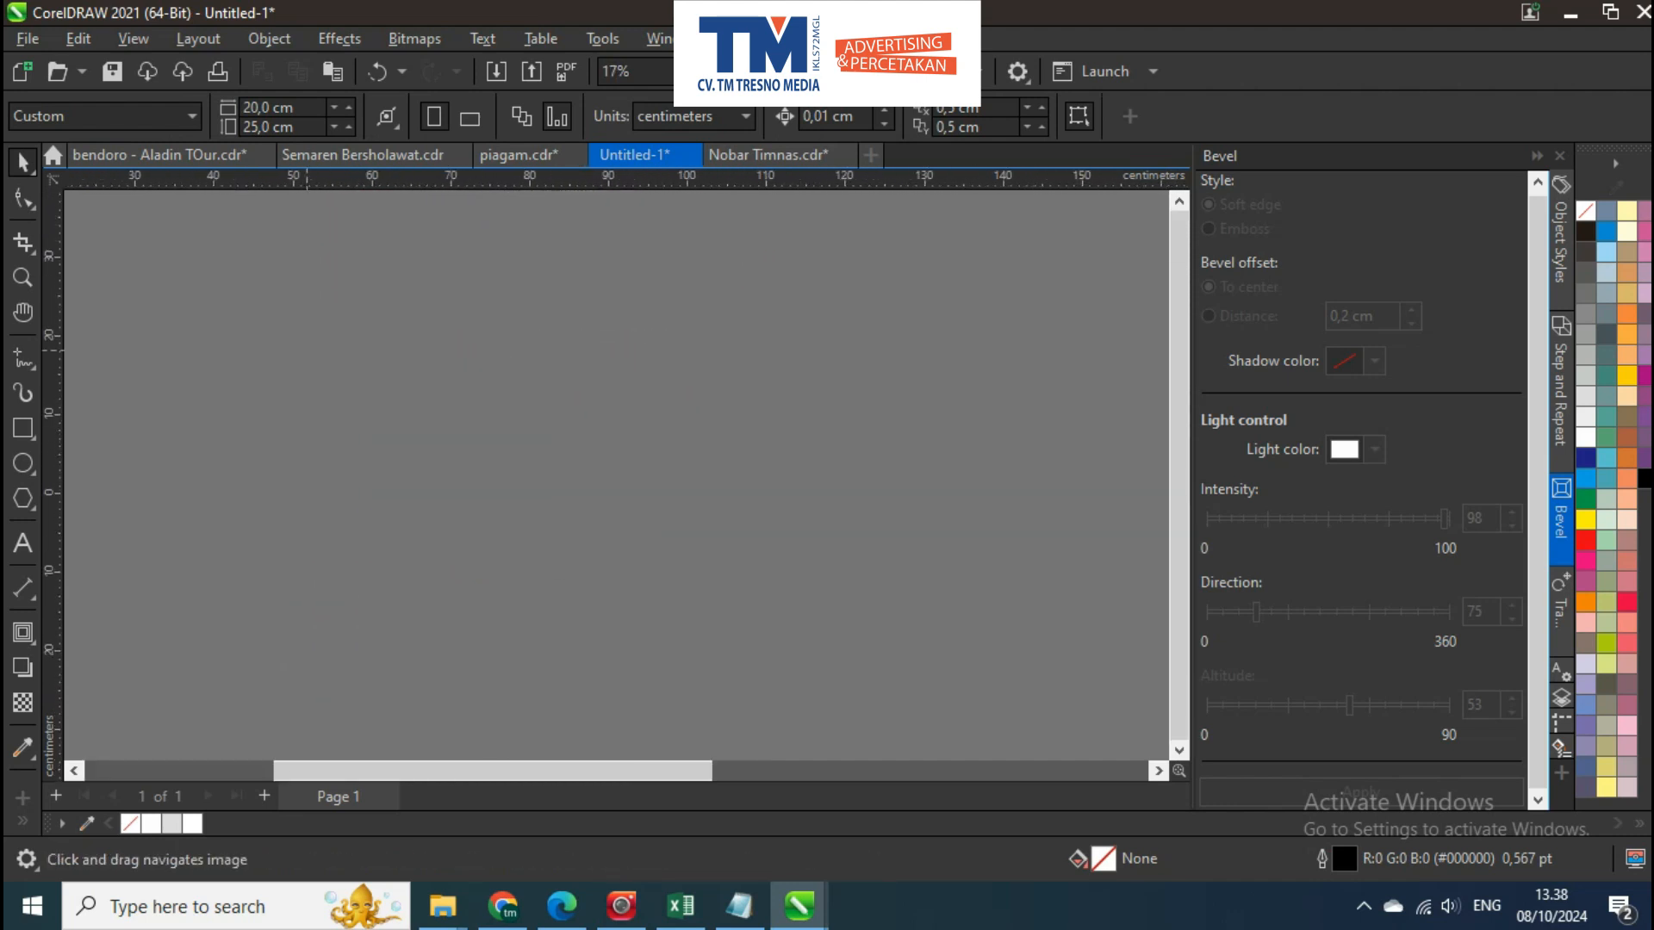
{"action": "scroll", "coordinate": [307, 350], "scroll_direction": "down", "scroll_amount": 5}
{"action": "left_click_drag", "start_coordinate": [973, 340], "coordinate": [562, 349]}
{"action": "scroll", "coordinate": [964, 344], "scroll_direction": "up", "scroll_amount": 4}
{"action": "left_click_drag", "start_coordinate": [859, 286], "coordinate": [843, 393]}
{"action": "left_click", "coordinate": [703, 336]}
{"action": "scroll", "coordinate": [714, 343], "scroll_direction": "down", "scroll_amount": 3}
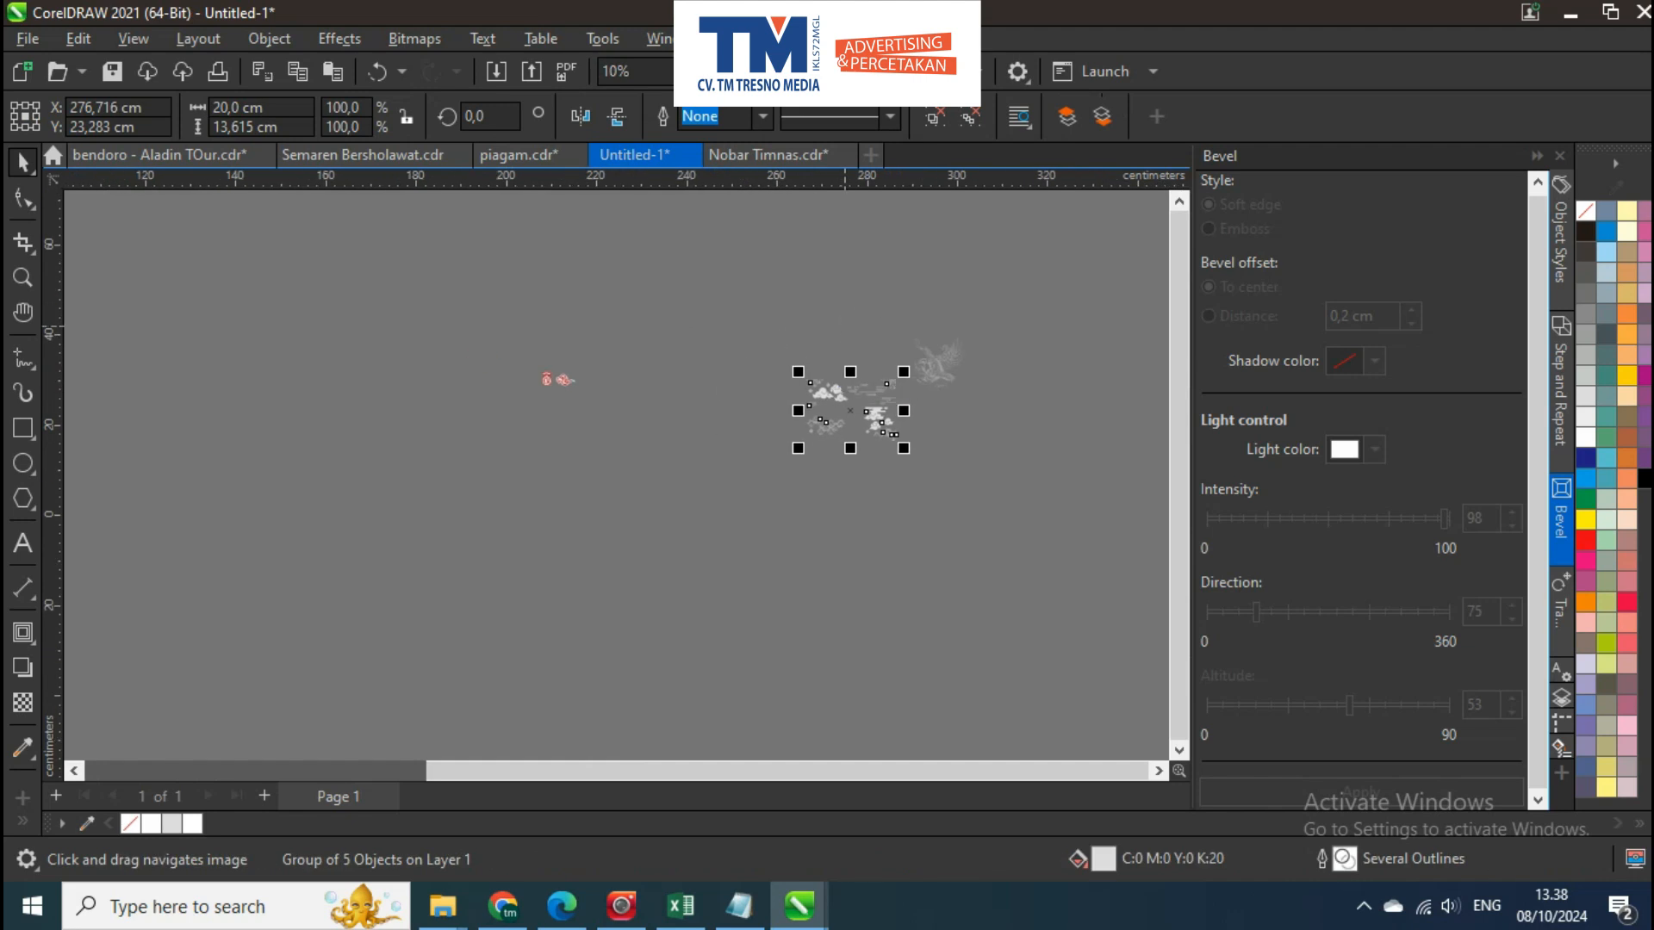
{"action": "key", "text": "c"}
{"action": "scroll", "coordinate": [922, 371], "scroll_direction": "down", "scroll_amount": 6}
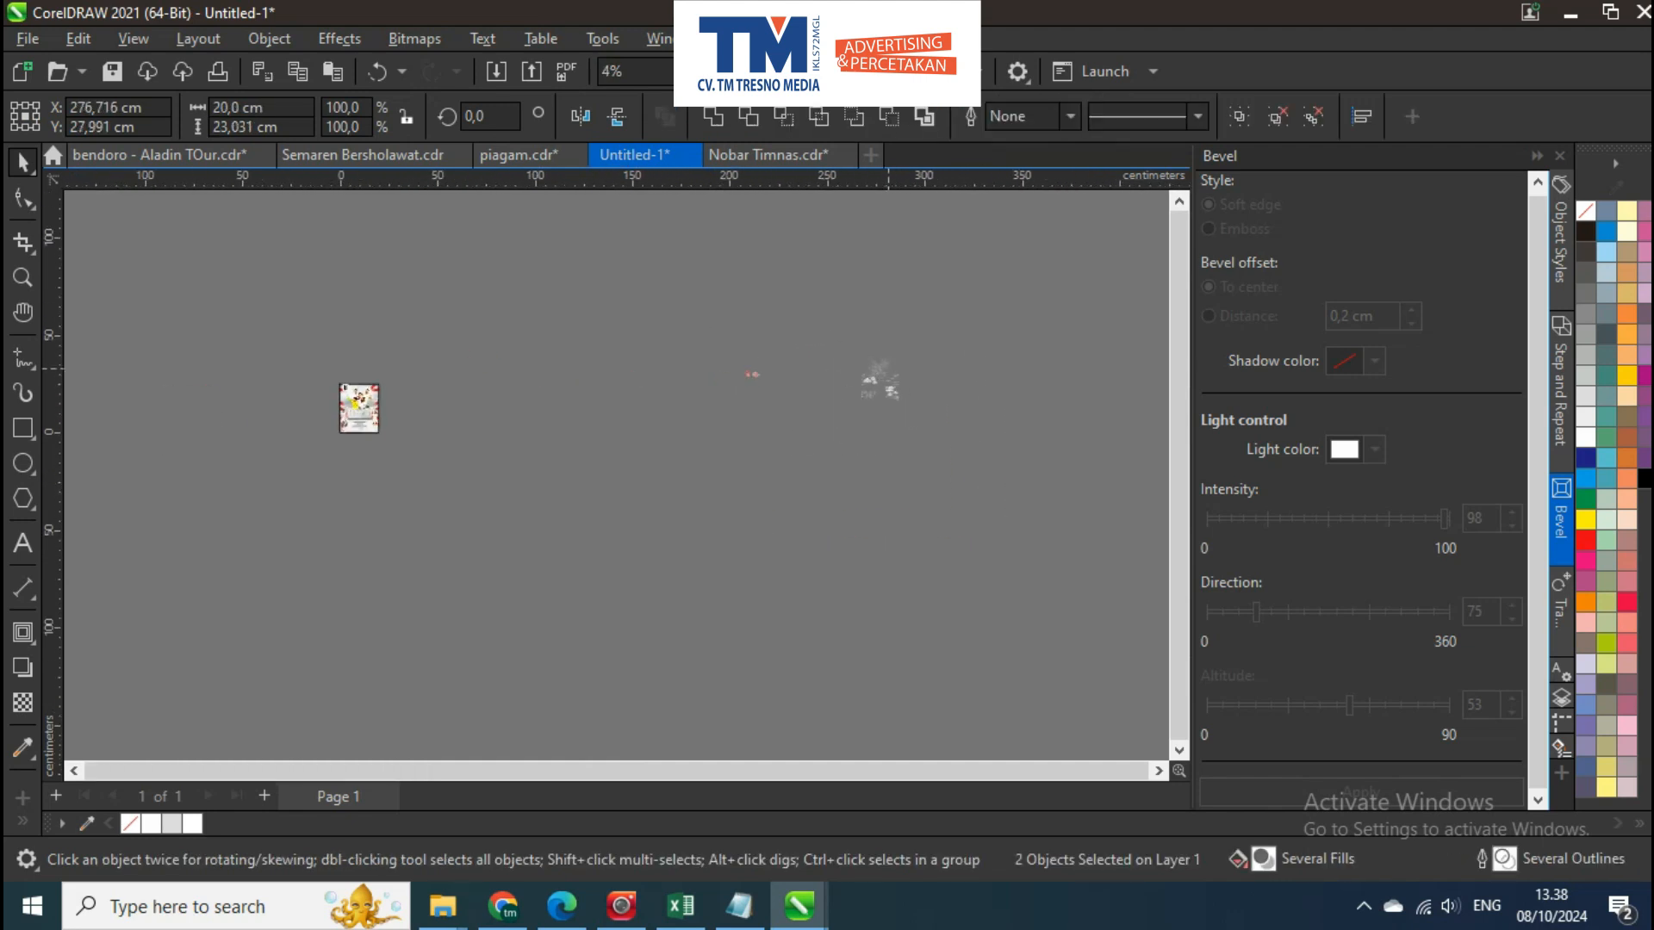
{"action": "left_click_drag", "start_coordinate": [481, 387], "coordinate": [455, 388]}
{"action": "scroll", "coordinate": [561, 379], "scroll_direction": "up", "scroll_amount": 3}
{"action": "left_click_drag", "start_coordinate": [399, 386], "coordinate": [903, 351]}
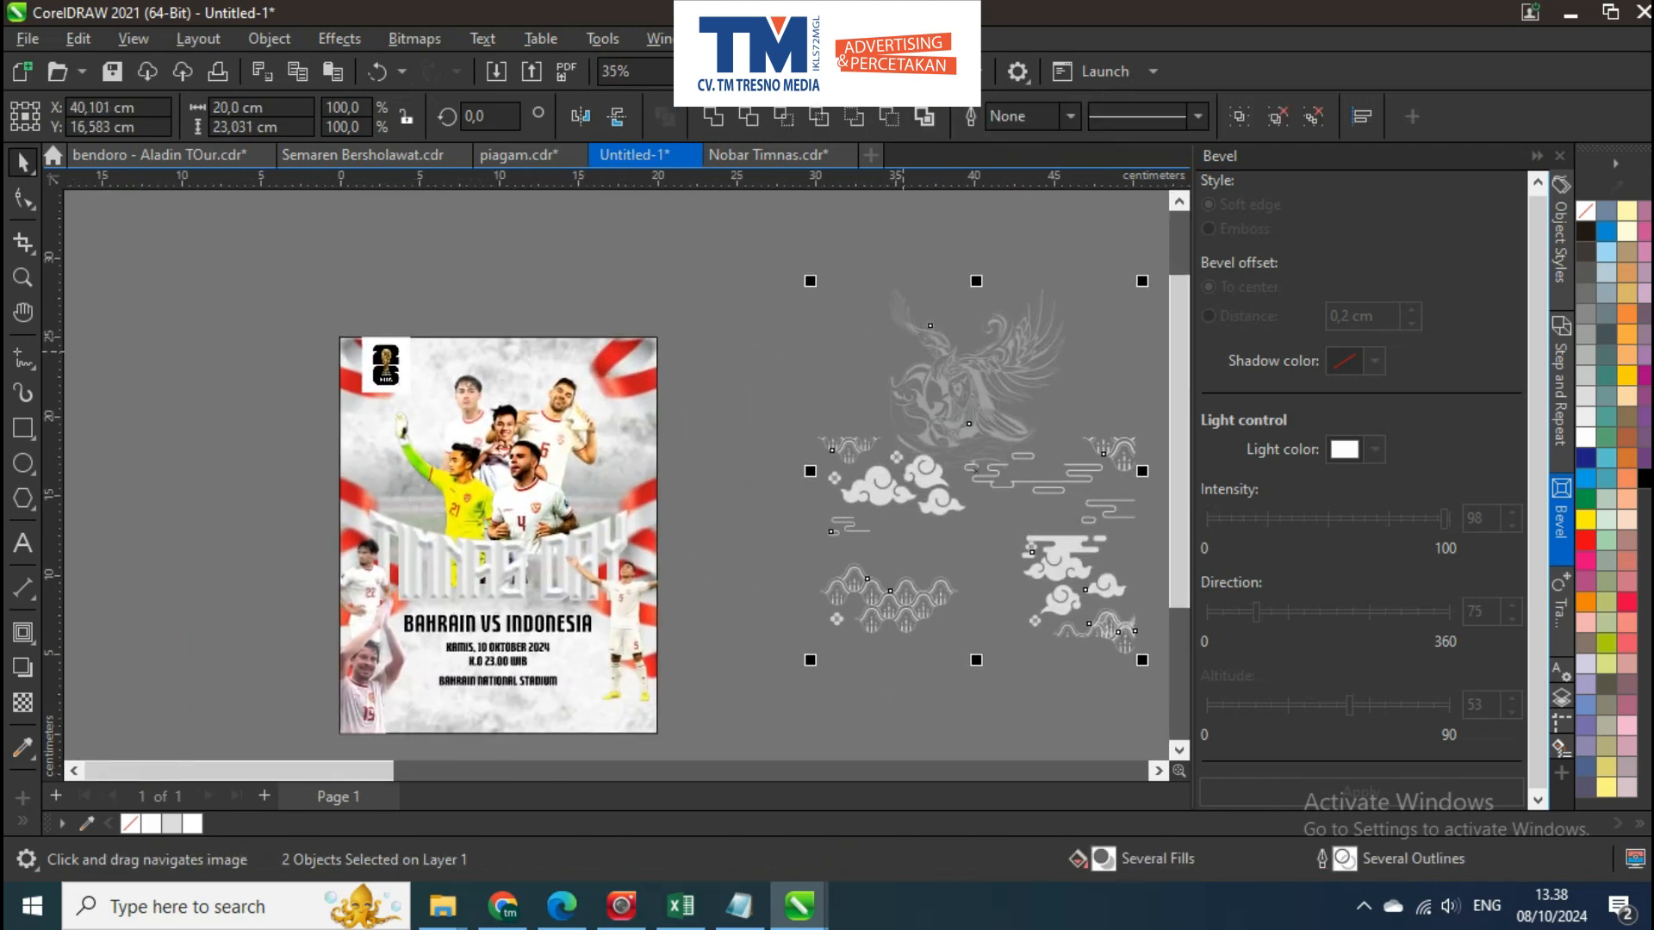
PowerClip the garuda and cloud patterns into the poster background and open its contents for editing
{"action": "right_click", "coordinate": [924, 362]}
{"action": "left_click", "coordinate": [999, 520]}
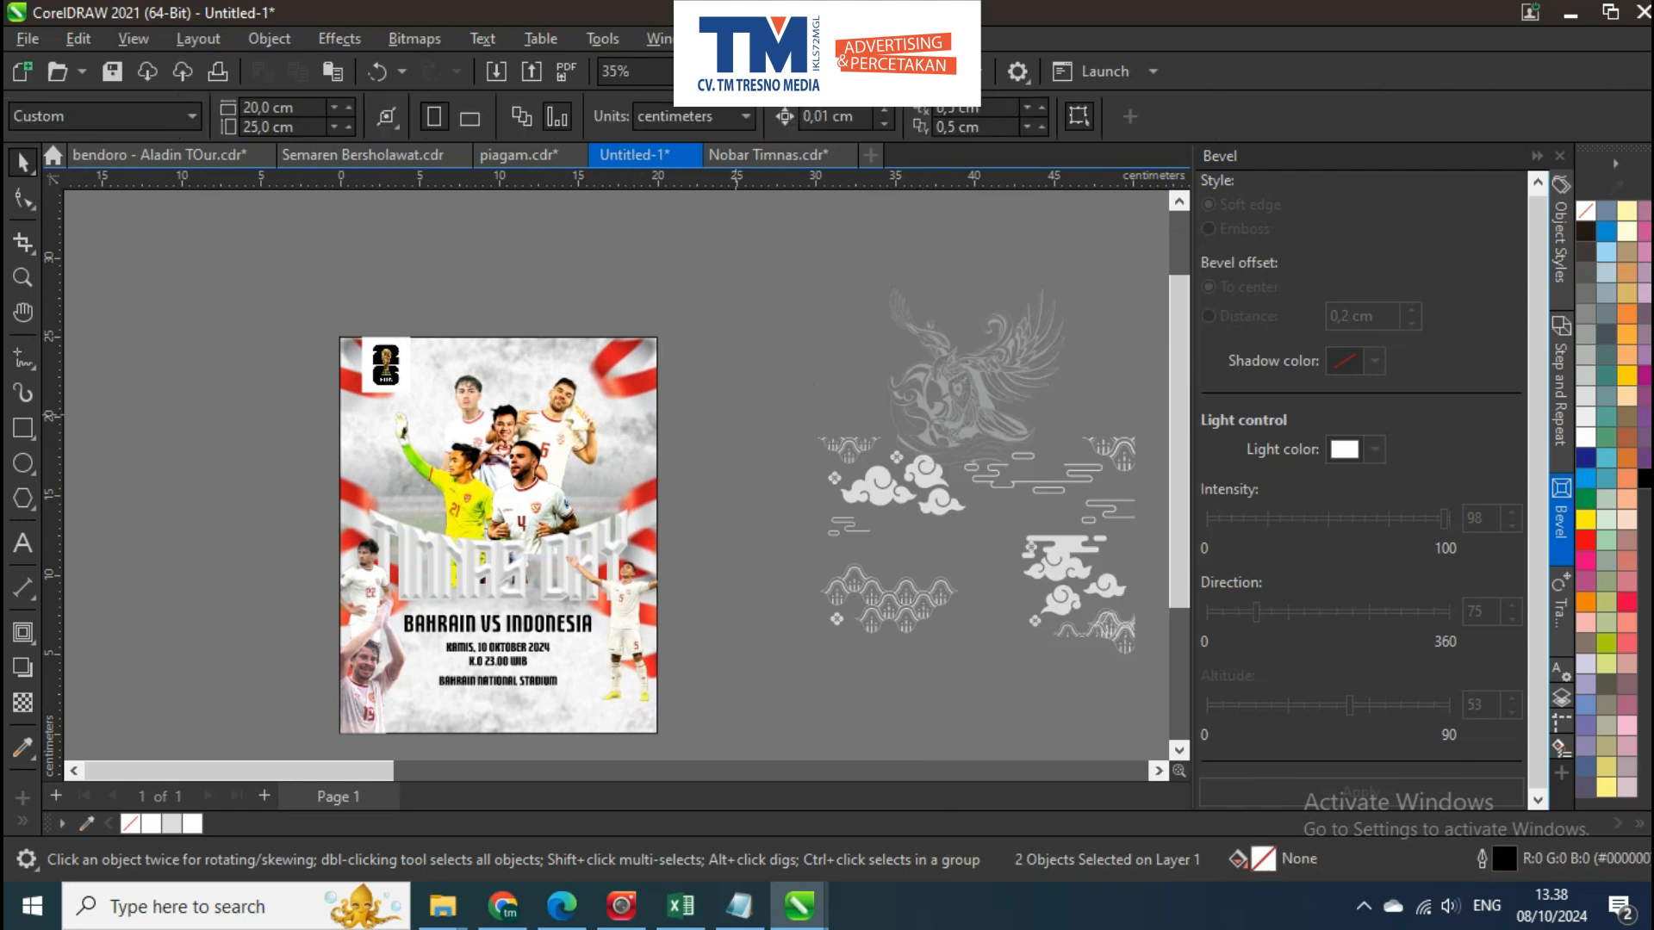
{"action": "left_click", "coordinate": [515, 356]}
{"action": "left_click", "coordinate": [110, 215]}
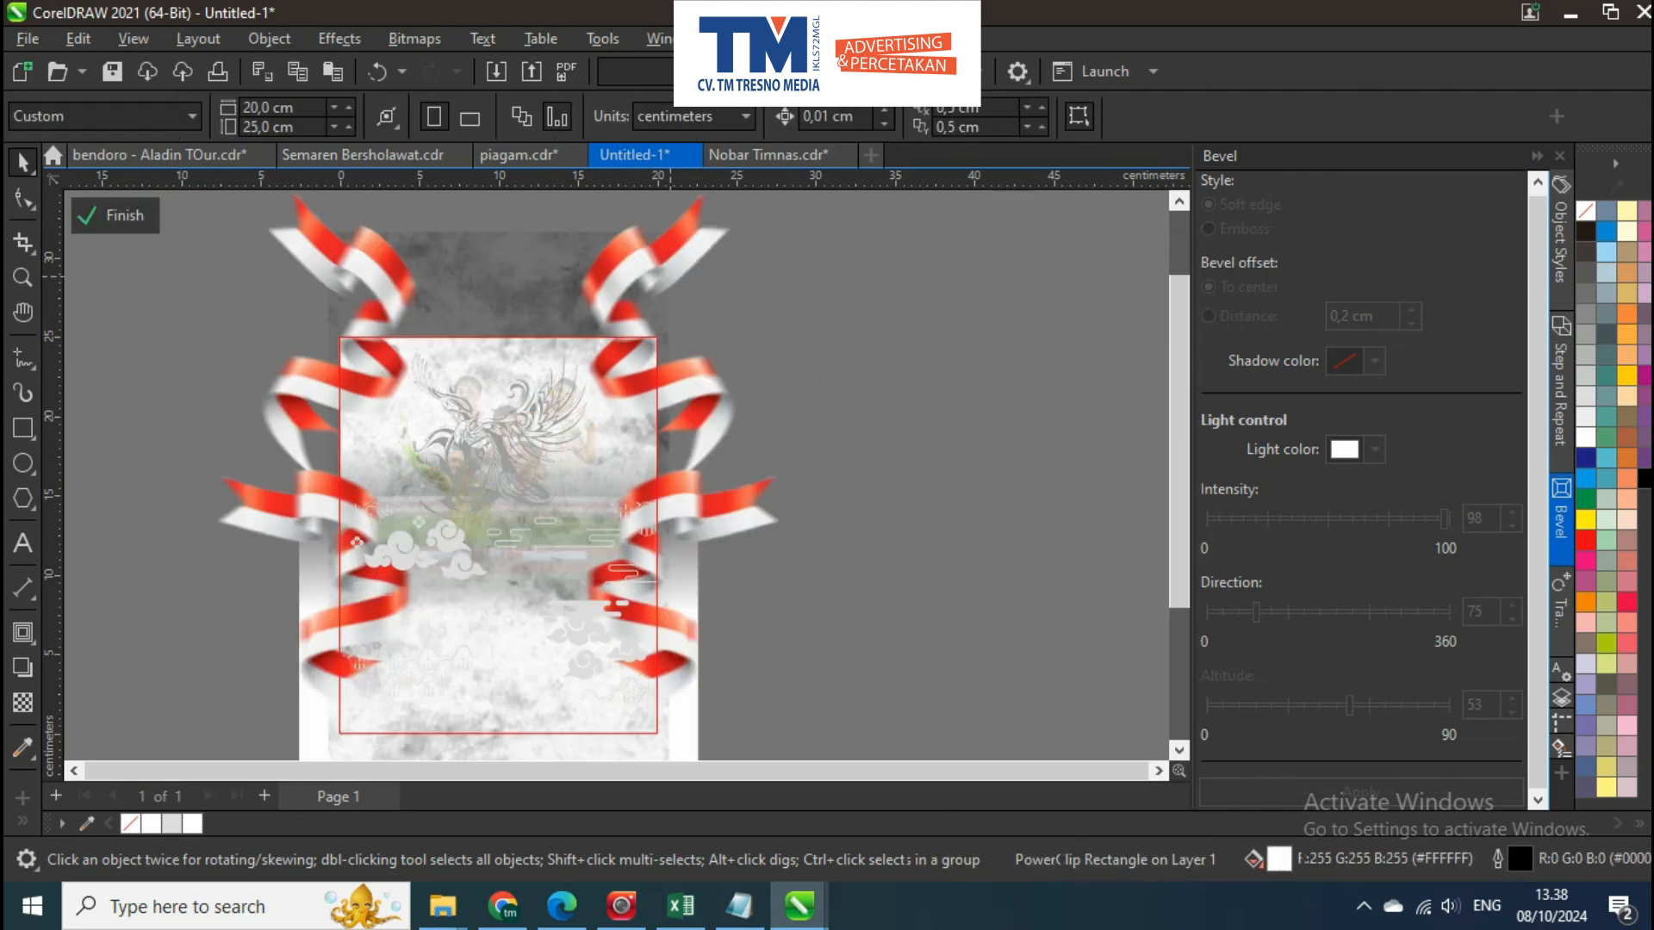
Move the garuda line art to the upper-right corner of the poster background
{"action": "left_click", "coordinate": [571, 391]}
{"action": "left_click", "coordinate": [550, 446]}
{"action": "key", "text": "Delete"}
{"action": "left_click_drag", "start_coordinate": [557, 411], "coordinate": [657, 366]}
{"action": "left_click", "coordinate": [567, 487]}
{"action": "key", "text": "Escape"}
Move the cloud patterns into the background's upper half, enlarge them to about 20.94 × 14.26 cm and finish the clip editing
{"action": "left_click_drag", "start_coordinate": [588, 665], "coordinate": [574, 483]}
{"action": "scroll", "coordinate": [655, 517], "scroll_direction": "up", "scroll_amount": 1}
{"action": "left_click_drag", "start_coordinate": [647, 551], "coordinate": [665, 564]}
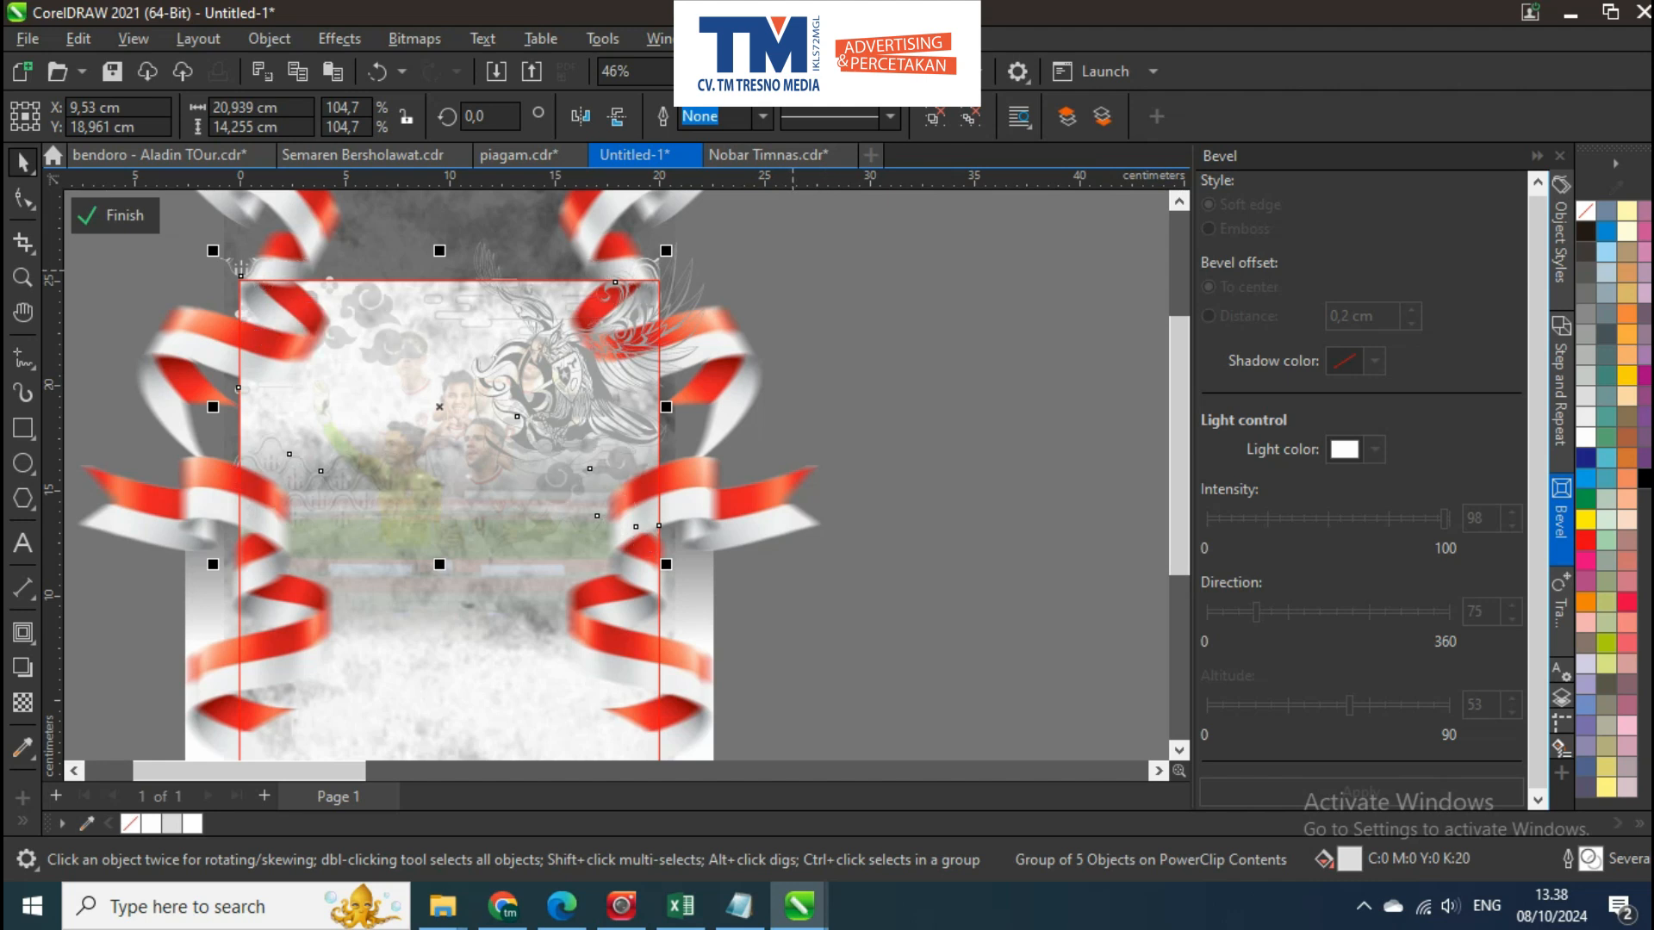
{"action": "left_click", "coordinate": [692, 264]}
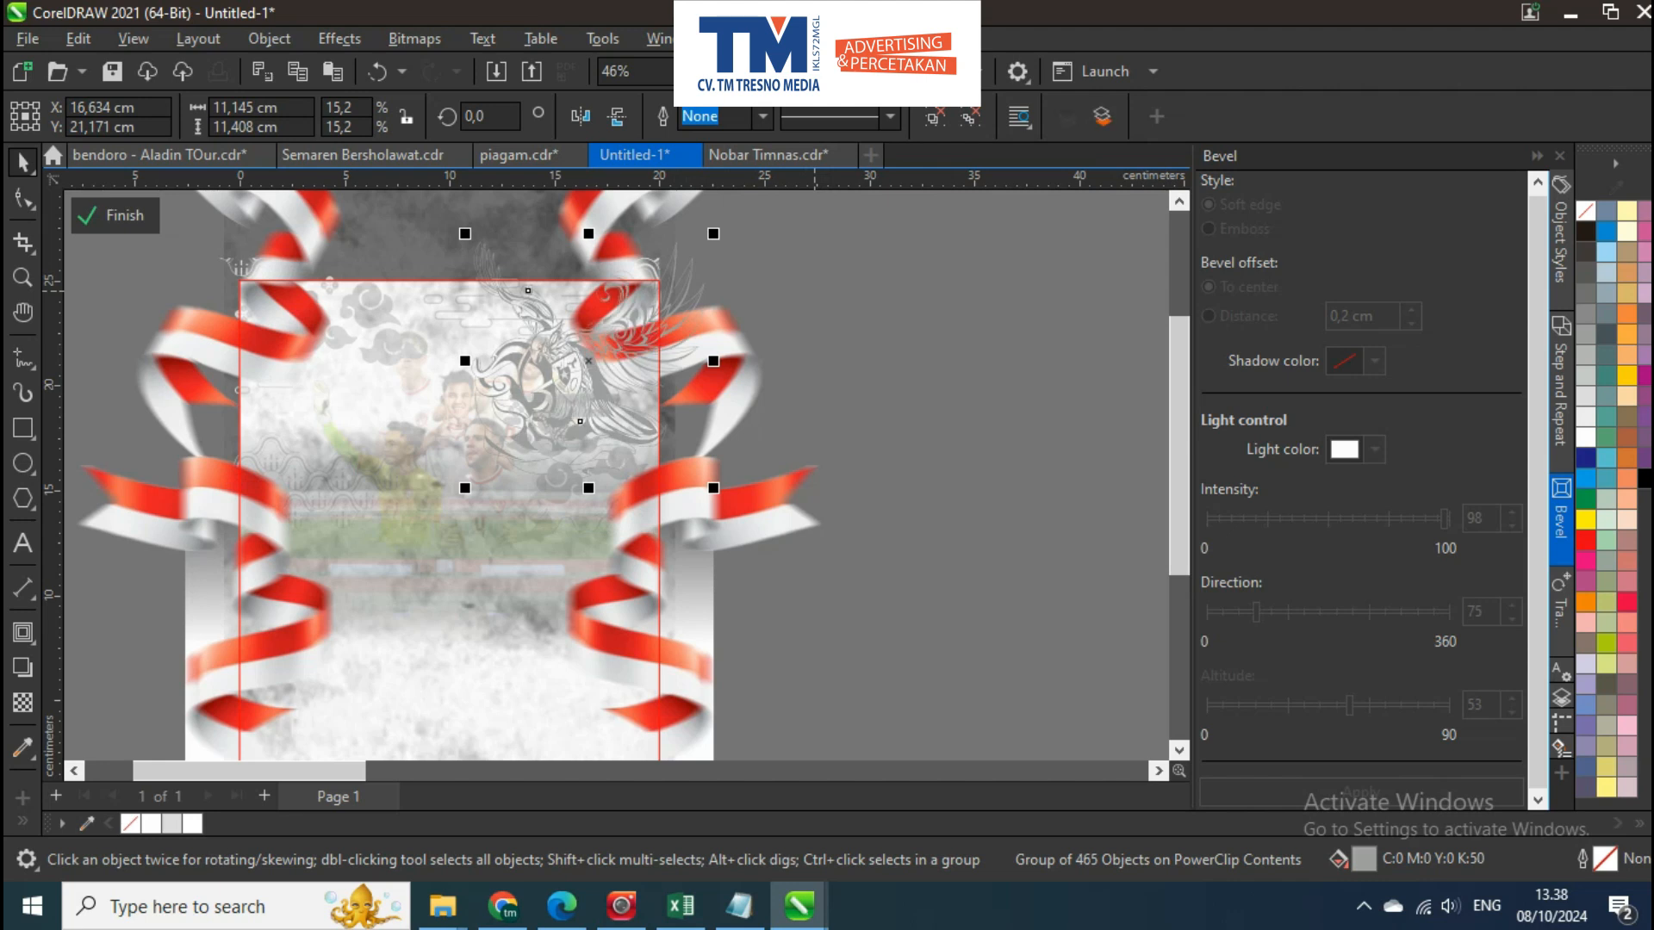
{"action": "left_click", "coordinate": [908, 266]}
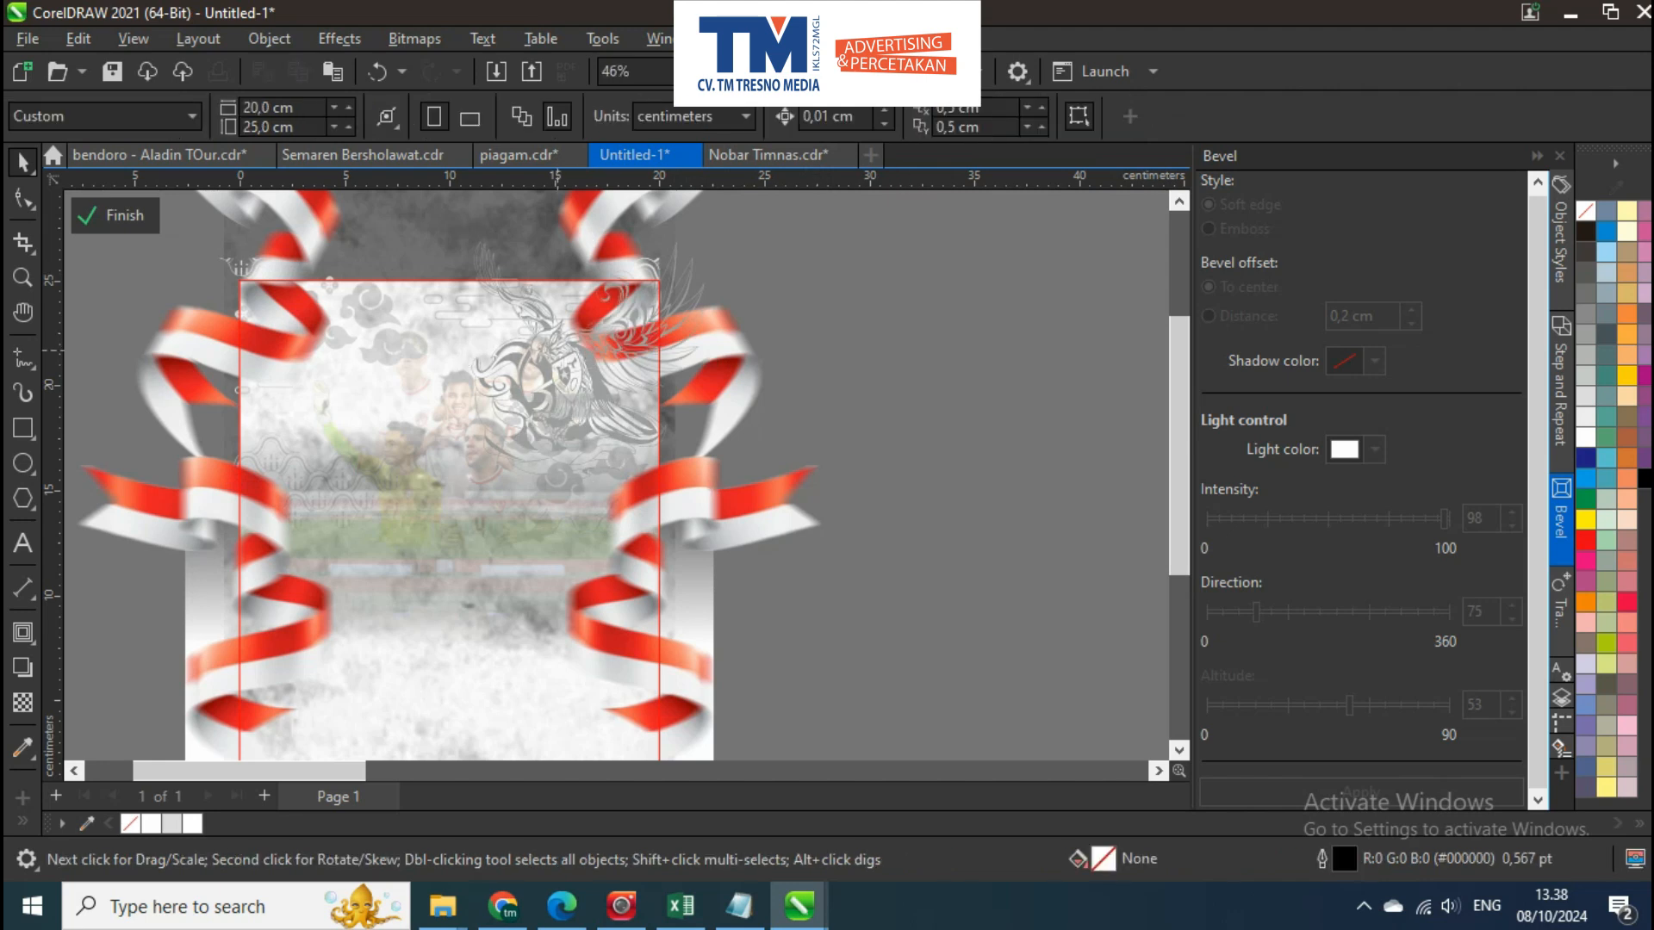
{"action": "scroll", "coordinate": [641, 439], "scroll_direction": "down", "scroll_amount": 1}
{"action": "left_click", "coordinate": [697, 405]}
{"action": "left_click", "coordinate": [936, 304]}
{"action": "left_click", "coordinate": [556, 297]}
{"action": "left_click", "coordinate": [920, 426], "text": "ctrl"}
{"action": "scroll", "coordinate": [527, 394], "scroll_direction": "up", "scroll_amount": 3}
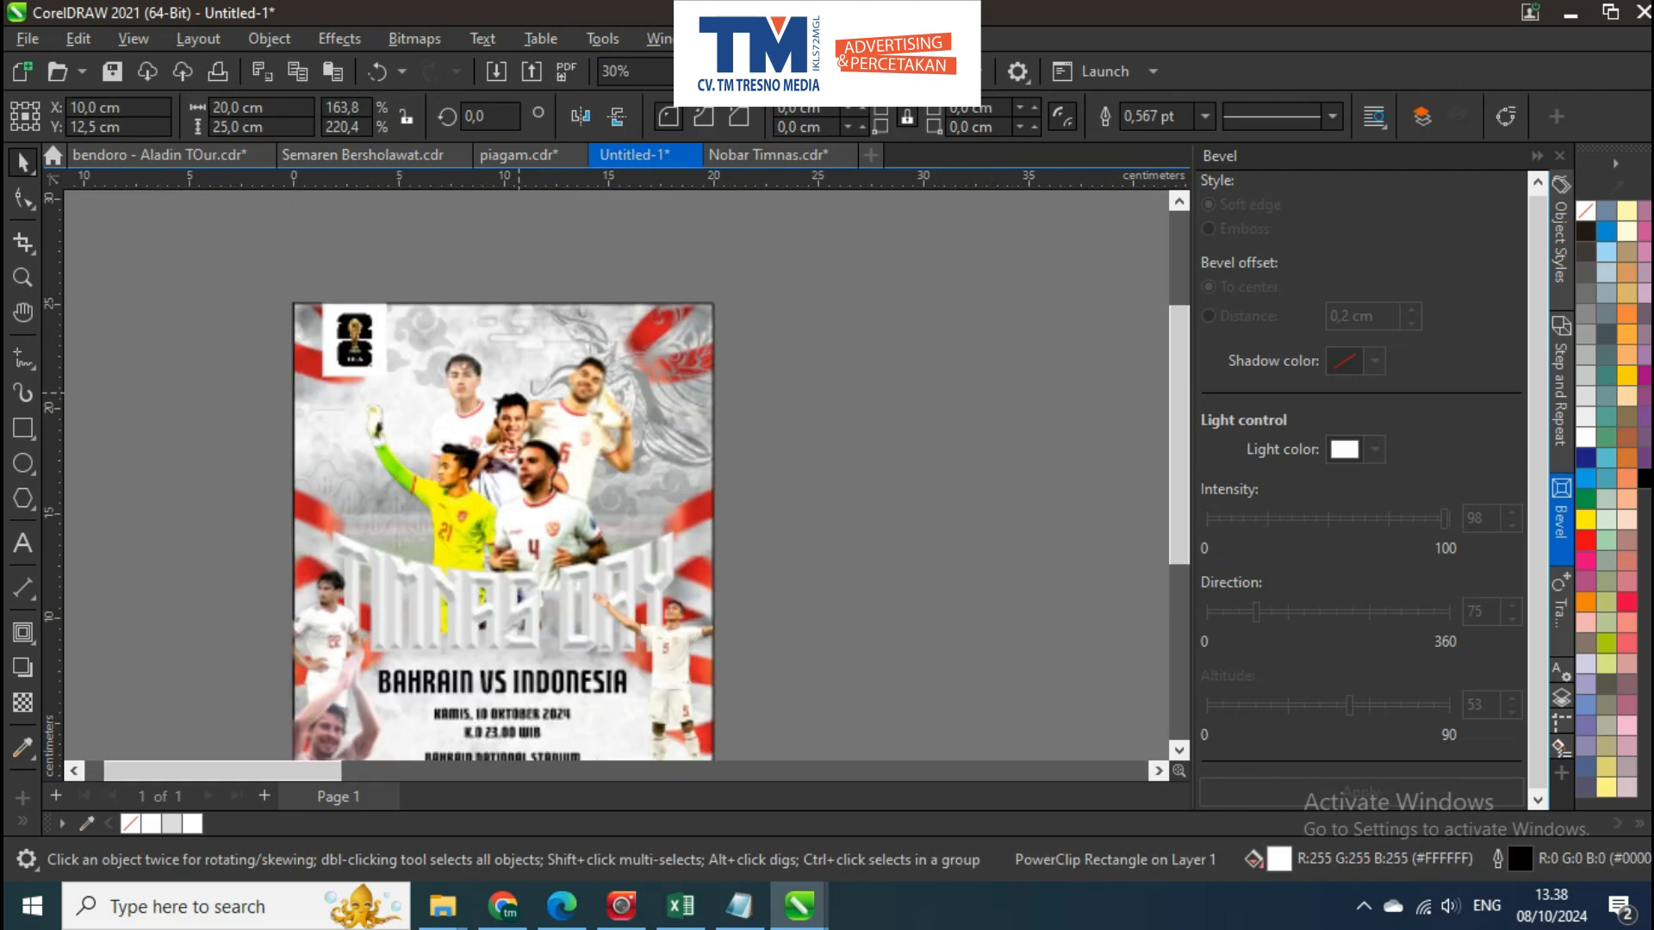
{"action": "left_click", "coordinate": [550, 394], "text": "ctrl"}
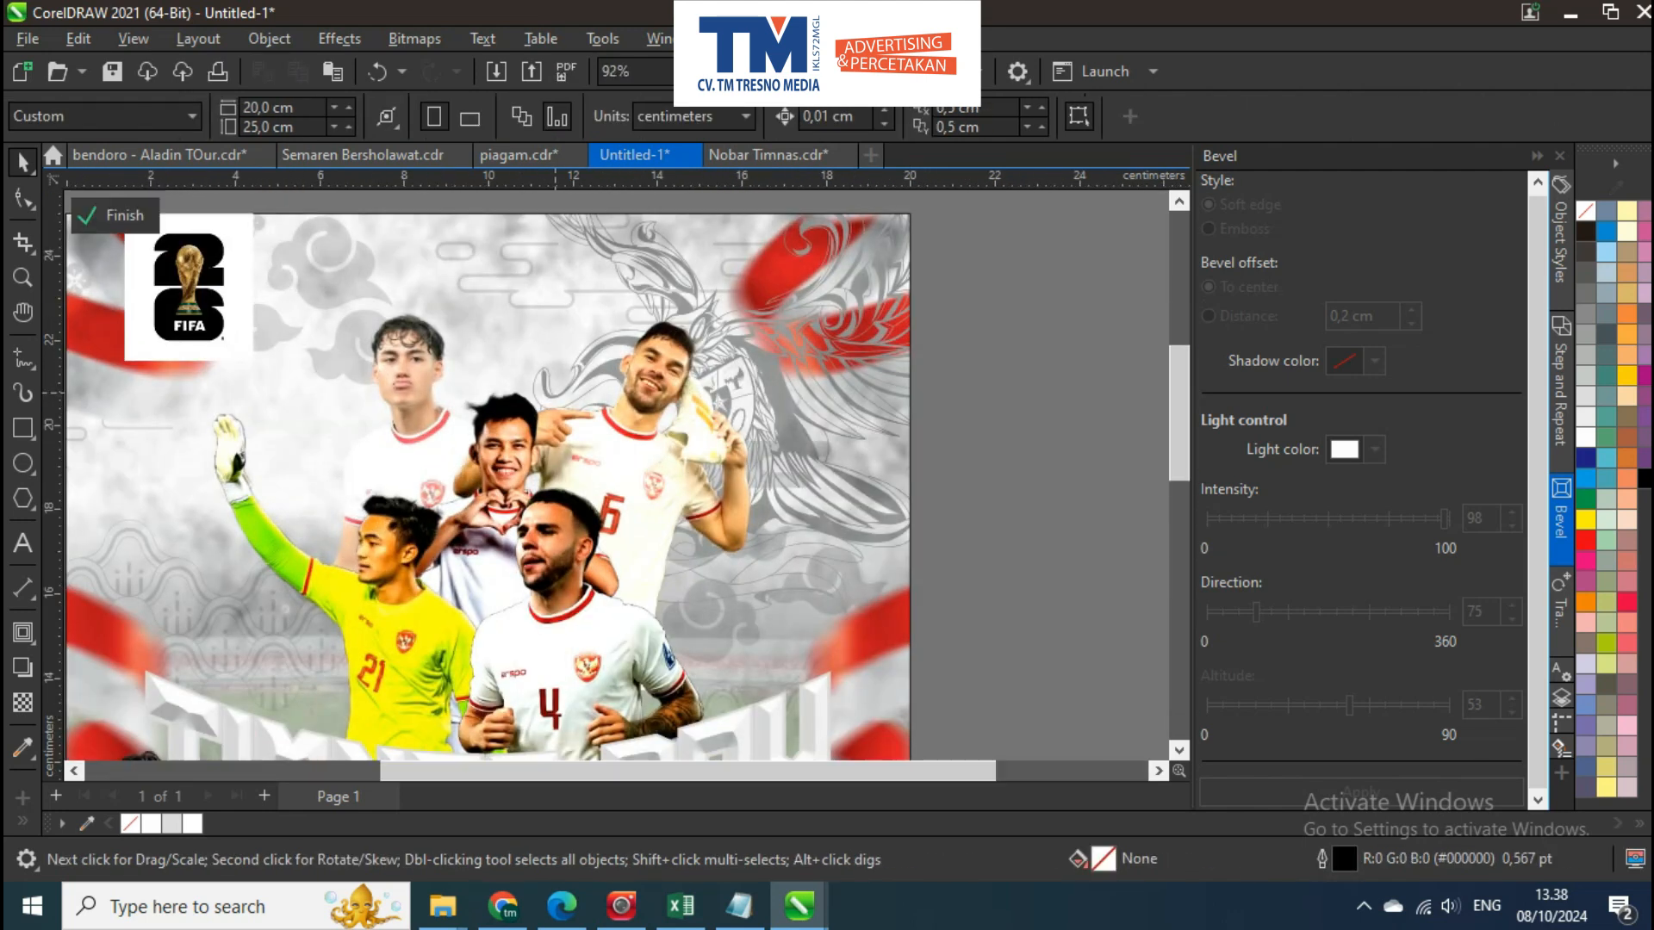
Bring the red-and-white ribbons in front of the garuda and cloud patterns inside the clipped background
{"action": "scroll", "coordinate": [601, 414], "scroll_direction": "down", "scroll_amount": 2}
{"action": "left_click", "coordinate": [659, 414]}
{"action": "left_click", "coordinate": [918, 378]}
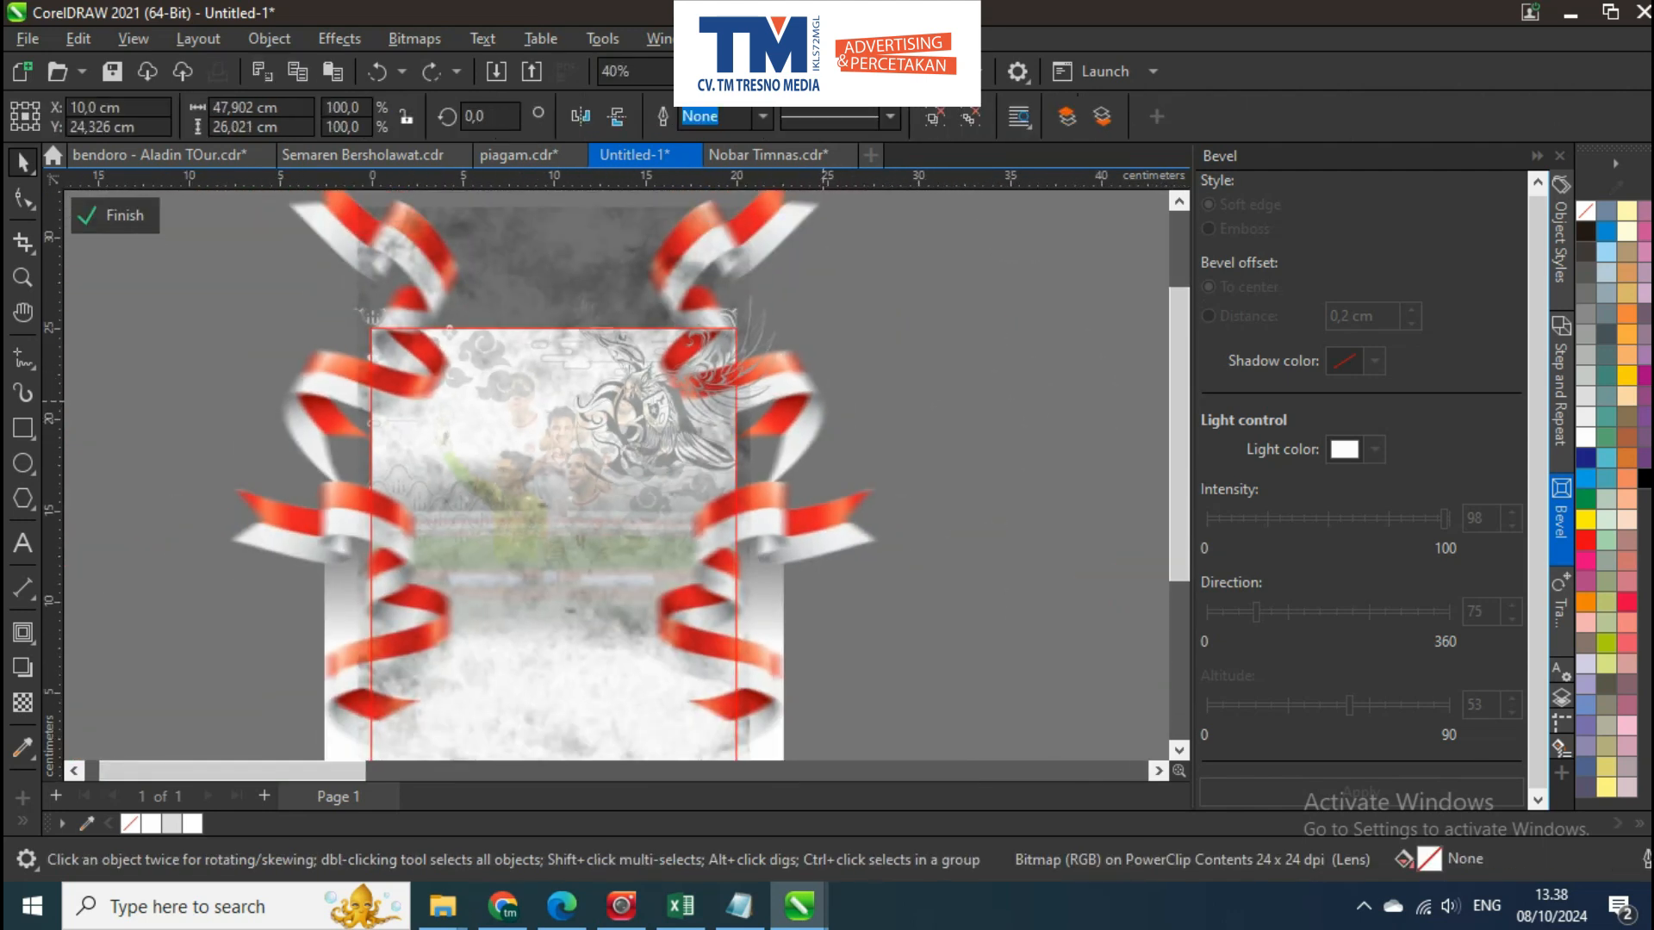
{"action": "left_click", "coordinate": [913, 380]}
{"action": "scroll", "coordinate": [801, 411], "scroll_direction": "down", "scroll_amount": 5}
{"action": "left_click", "coordinate": [930, 418]}
{"action": "left_click", "coordinate": [825, 480]}
{"action": "left_click", "coordinate": [750, 618]}
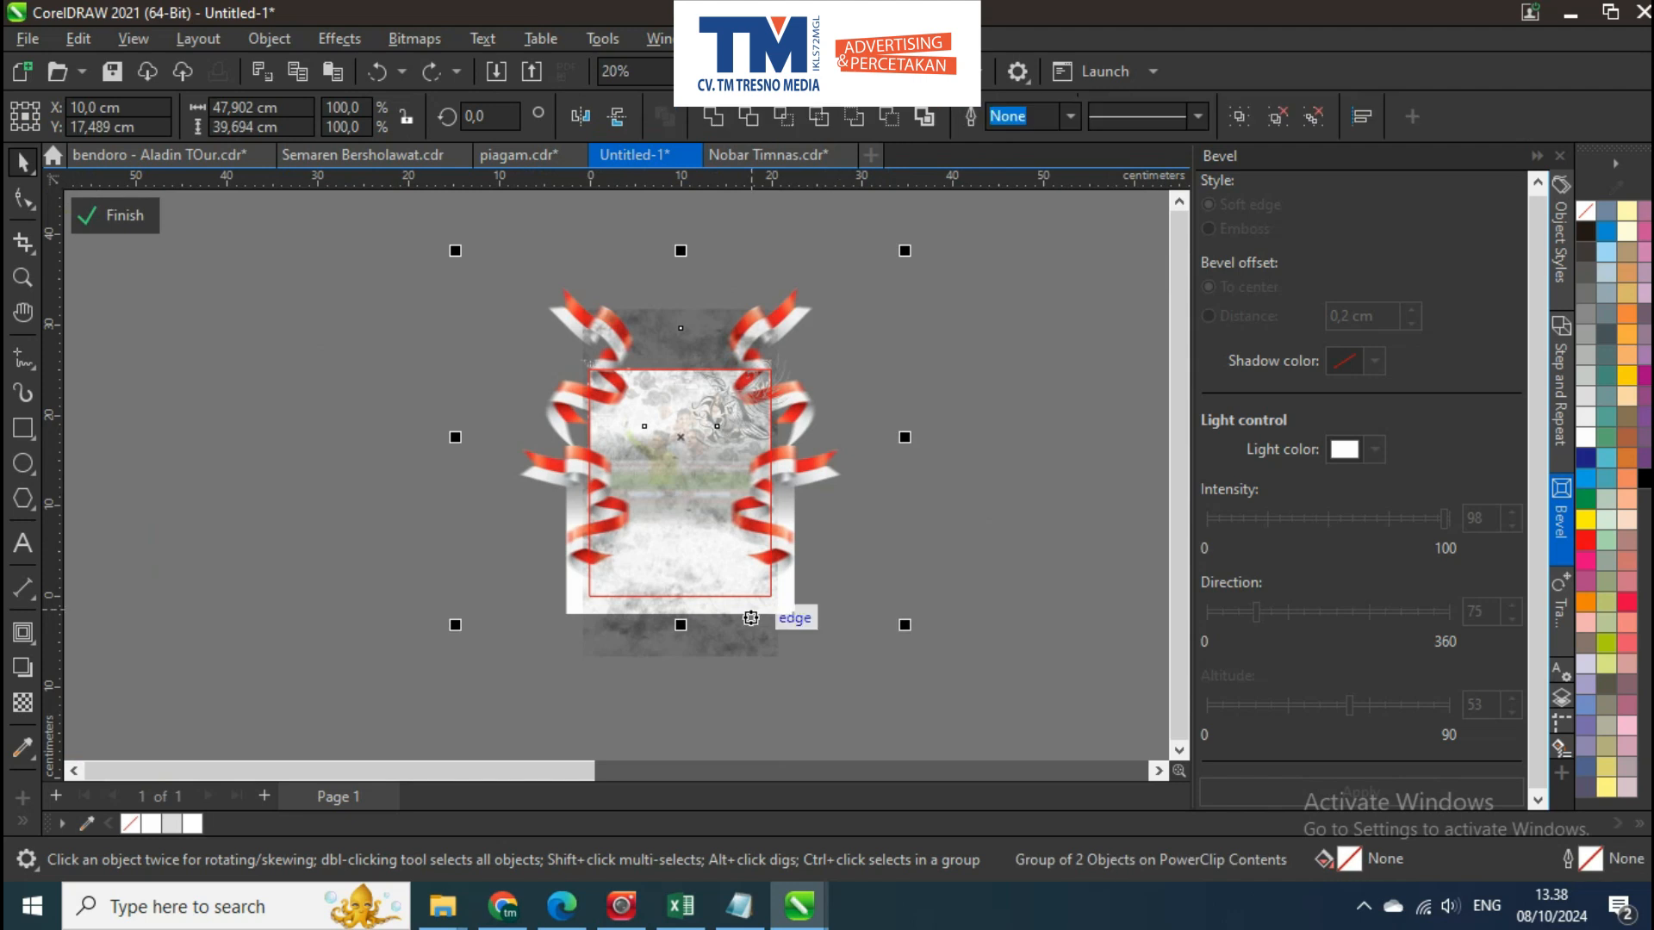
{"action": "key", "text": "Escape"}
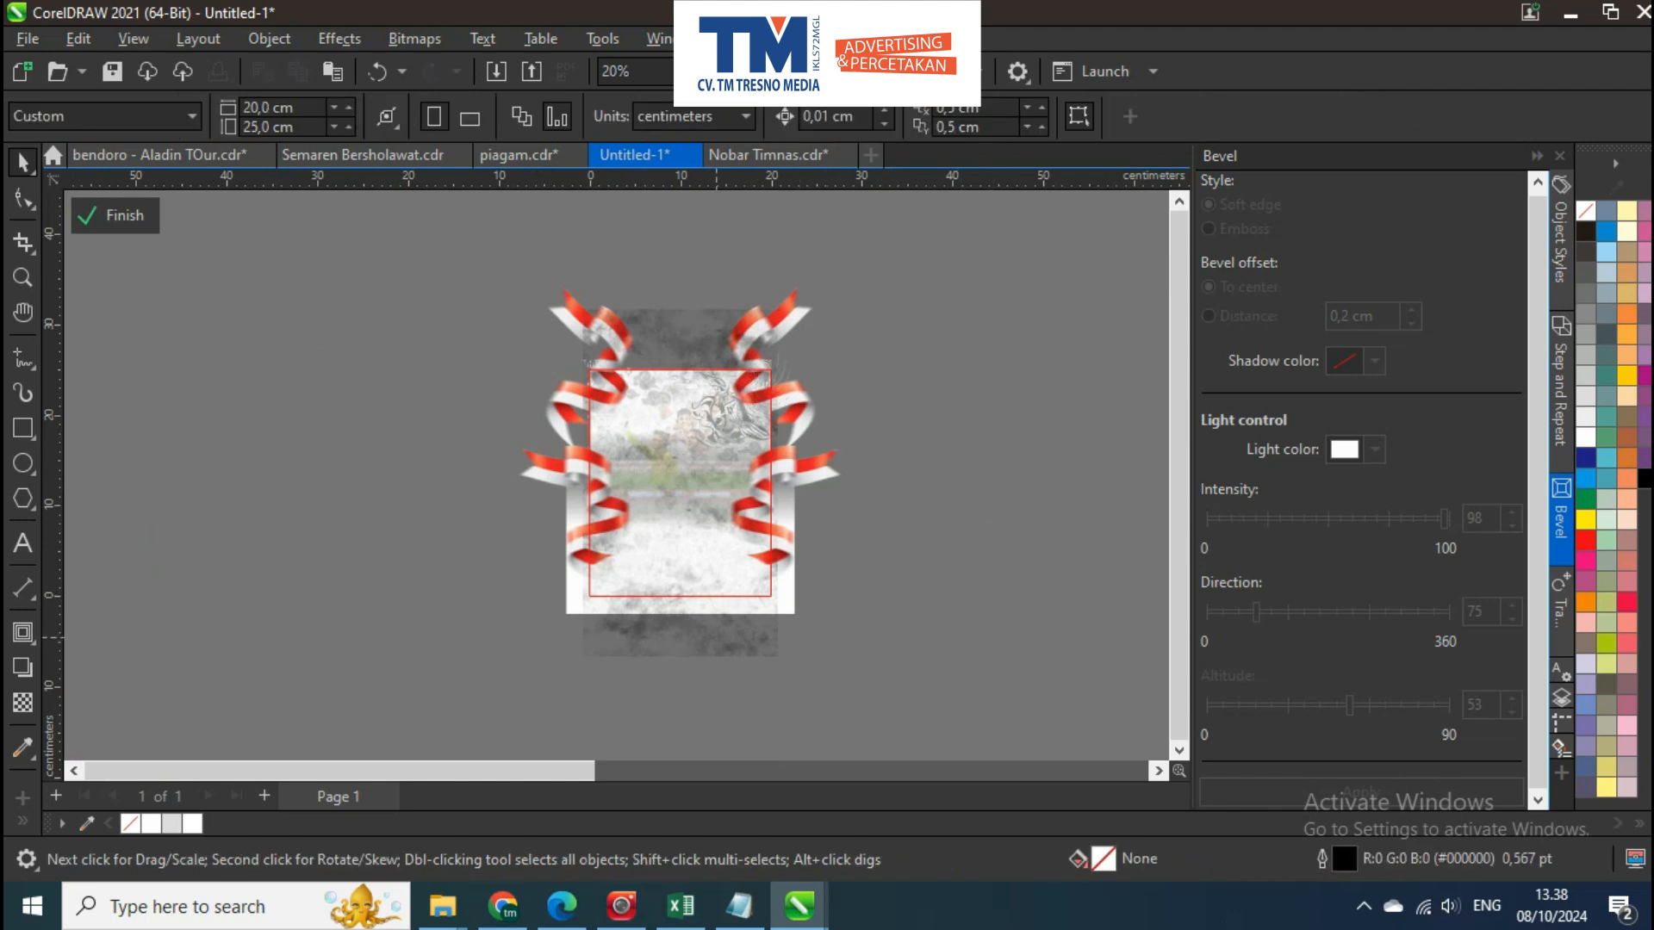
{"action": "left_click_drag", "start_coordinate": [457, 512], "coordinate": [733, 676]}
{"action": "left_click_drag", "start_coordinate": [452, 683], "coordinate": [931, 447]}
{"action": "key", "text": "shift+Page_Up"}
{"action": "key", "text": "ctrl+z"}
{"action": "left_click", "coordinate": [915, 472], "text": "ctrl"}
Check the ribbons and background patterns over the whole poster
{"action": "scroll", "coordinate": [635, 456], "scroll_direction": "up", "scroll_amount": 7}
{"action": "key", "text": "Escape"}
{"action": "left_click_drag", "start_coordinate": [757, 469], "coordinate": [734, 568]}
{"action": "scroll", "coordinate": [663, 435], "scroll_direction": "up", "scroll_amount": 4}
{"action": "scroll", "coordinate": [663, 435], "scroll_direction": "down", "scroll_amount": 4}
{"action": "left_click_drag", "start_coordinate": [706, 469], "coordinate": [722, 423]}
{"action": "left_click_drag", "start_coordinate": [714, 545], "coordinate": [710, 404]}
{"action": "scroll", "coordinate": [608, 460], "scroll_direction": "down", "scroll_amount": 6}
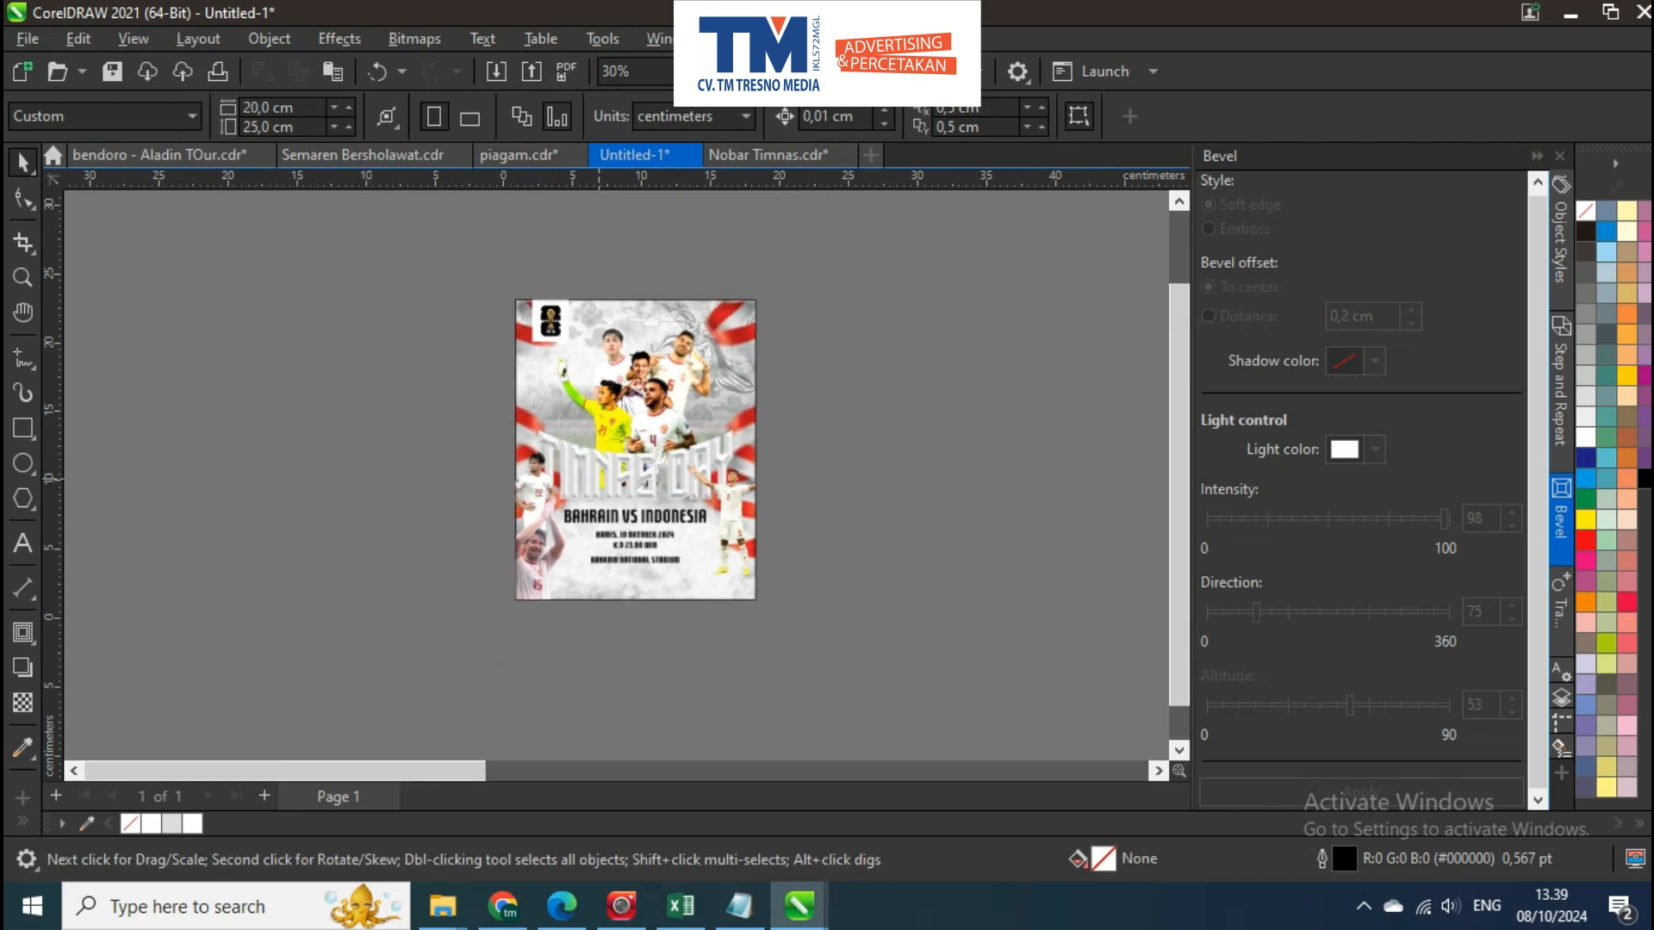
Bring the red cloud ornament with its white border from the far pasteboard to below the poster's lower-right corner
{"action": "left_click_drag", "start_coordinate": [1033, 458], "coordinate": [500, 437]}
{"action": "scroll", "coordinate": [829, 437], "scroll_direction": "down", "scroll_amount": 3}
{"action": "left_click_drag", "start_coordinate": [903, 440], "coordinate": [518, 440]}
{"action": "left_click_drag", "start_coordinate": [964, 423], "coordinate": [466, 461]}
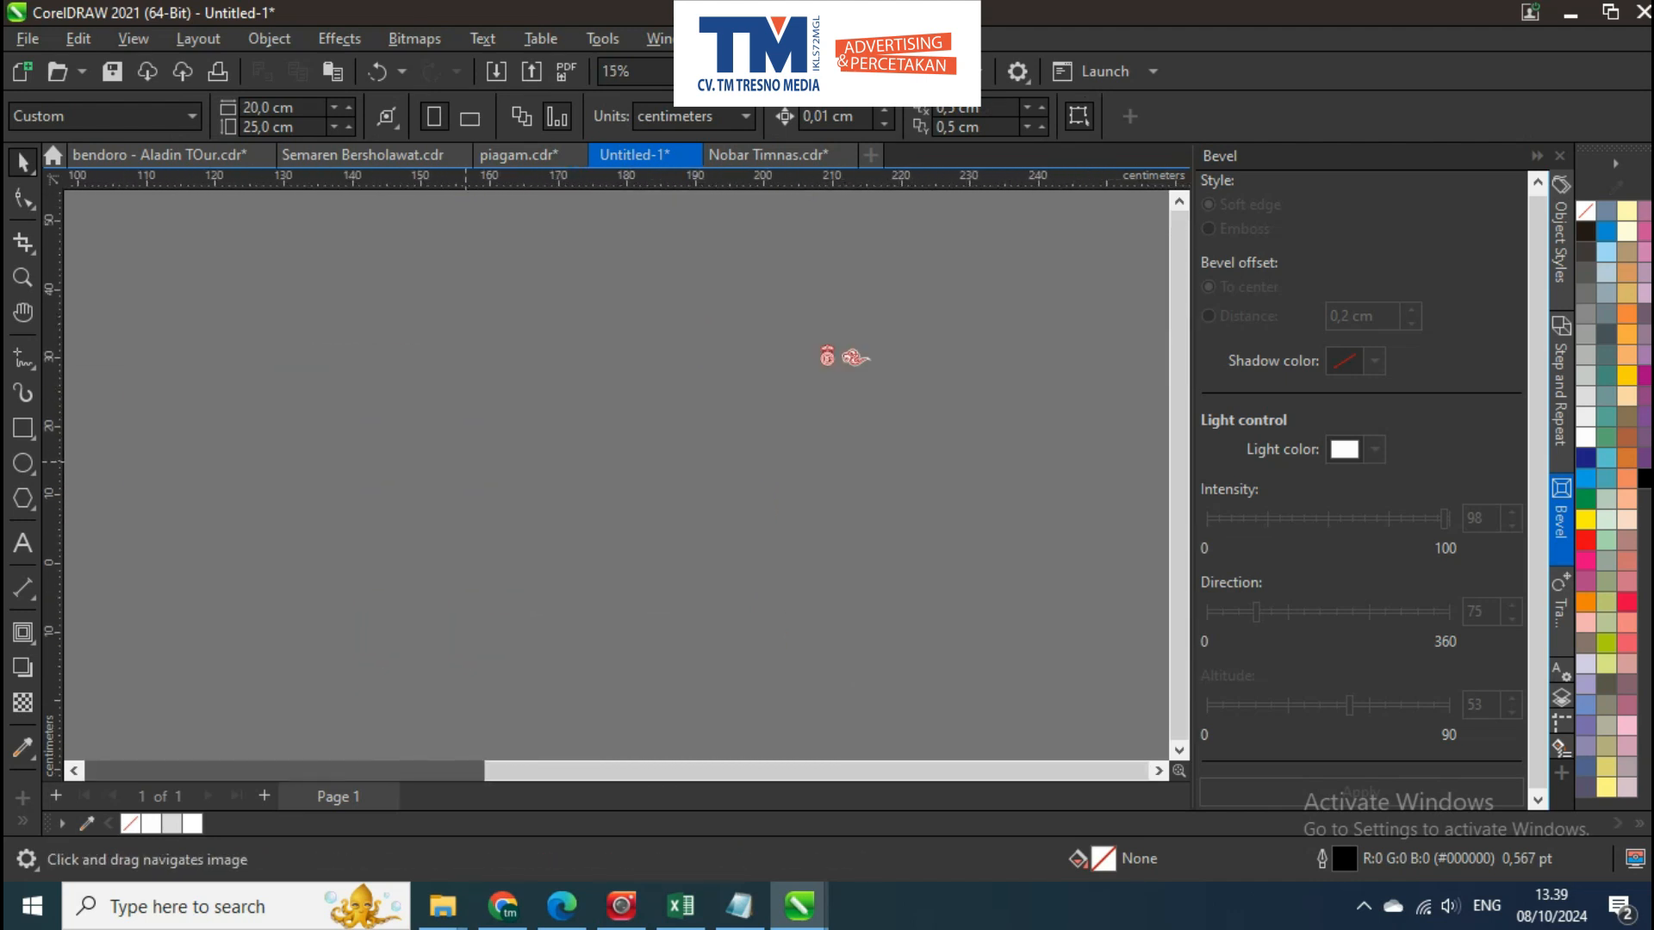
{"action": "scroll", "coordinate": [850, 357], "scroll_direction": "down", "scroll_amount": 6}
{"action": "left_click_drag", "start_coordinate": [851, 343], "coordinate": [835, 379]}
{"action": "left_click", "coordinate": [835, 344]}
{"action": "left_click", "coordinate": [833, 379]}
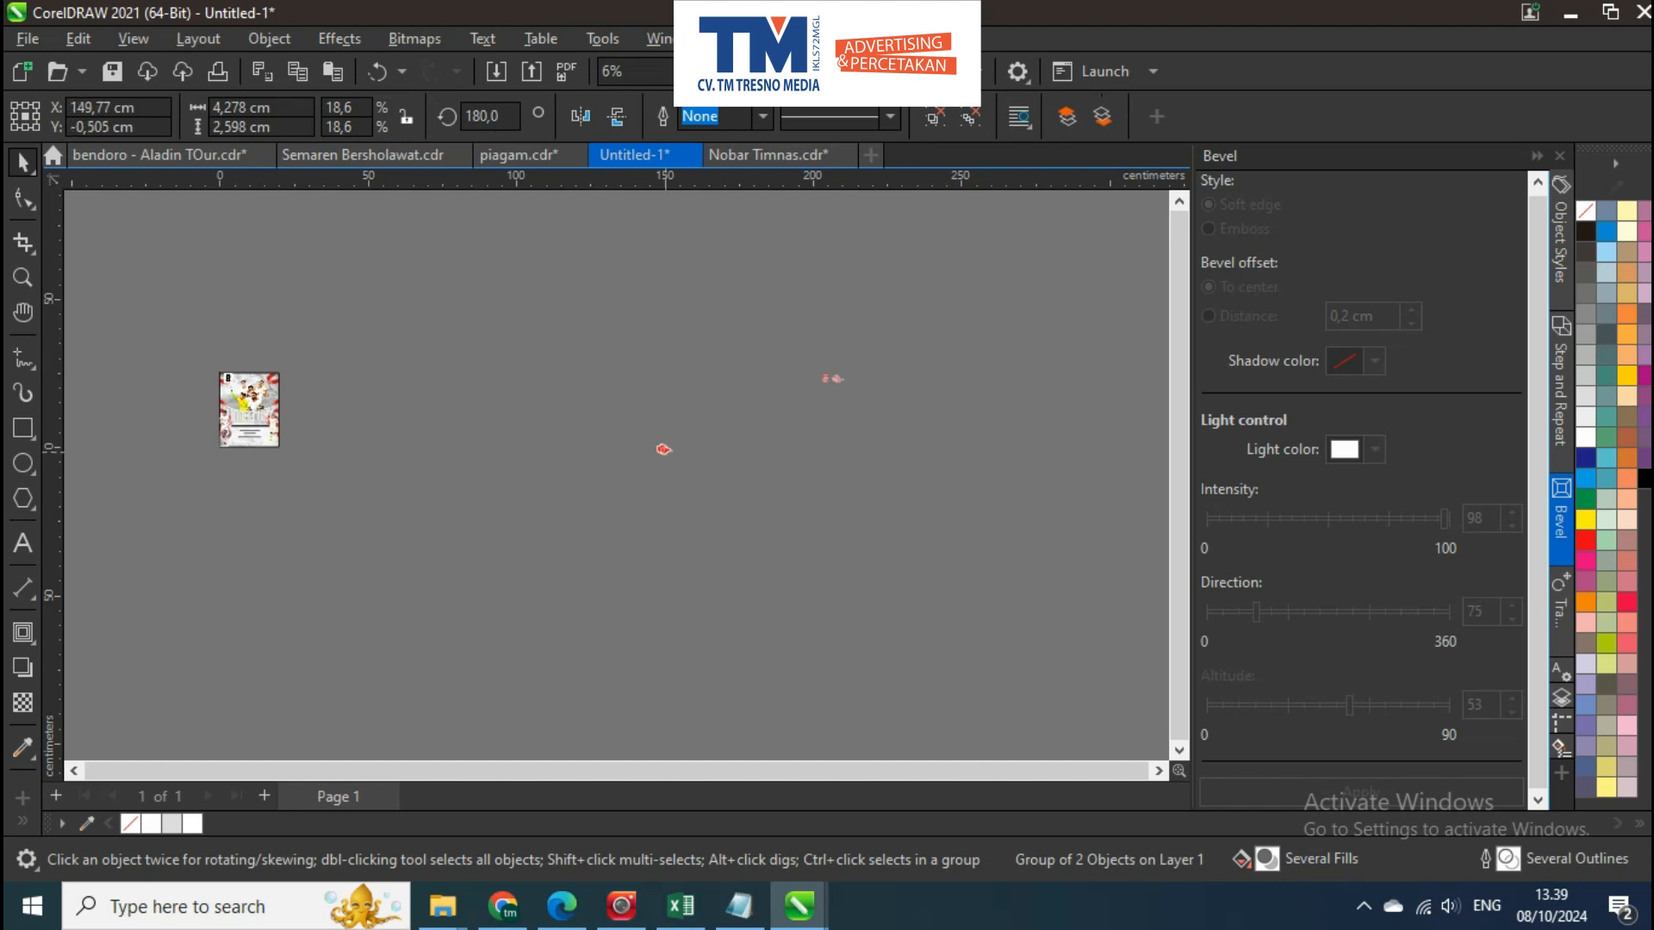
{"action": "scroll", "coordinate": [303, 465], "scroll_direction": "up", "scroll_amount": 3}
{"action": "scroll", "coordinate": [392, 452], "scroll_direction": "up", "scroll_amount": 2}
{"action": "scroll", "coordinate": [579, 420], "scroll_direction": "down", "scroll_amount": 2}
{"action": "scroll", "coordinate": [680, 621], "scroll_direction": "up", "scroll_amount": 2}
{"action": "scroll", "coordinate": [764, 711], "scroll_direction": "down", "scroll_amount": 1}
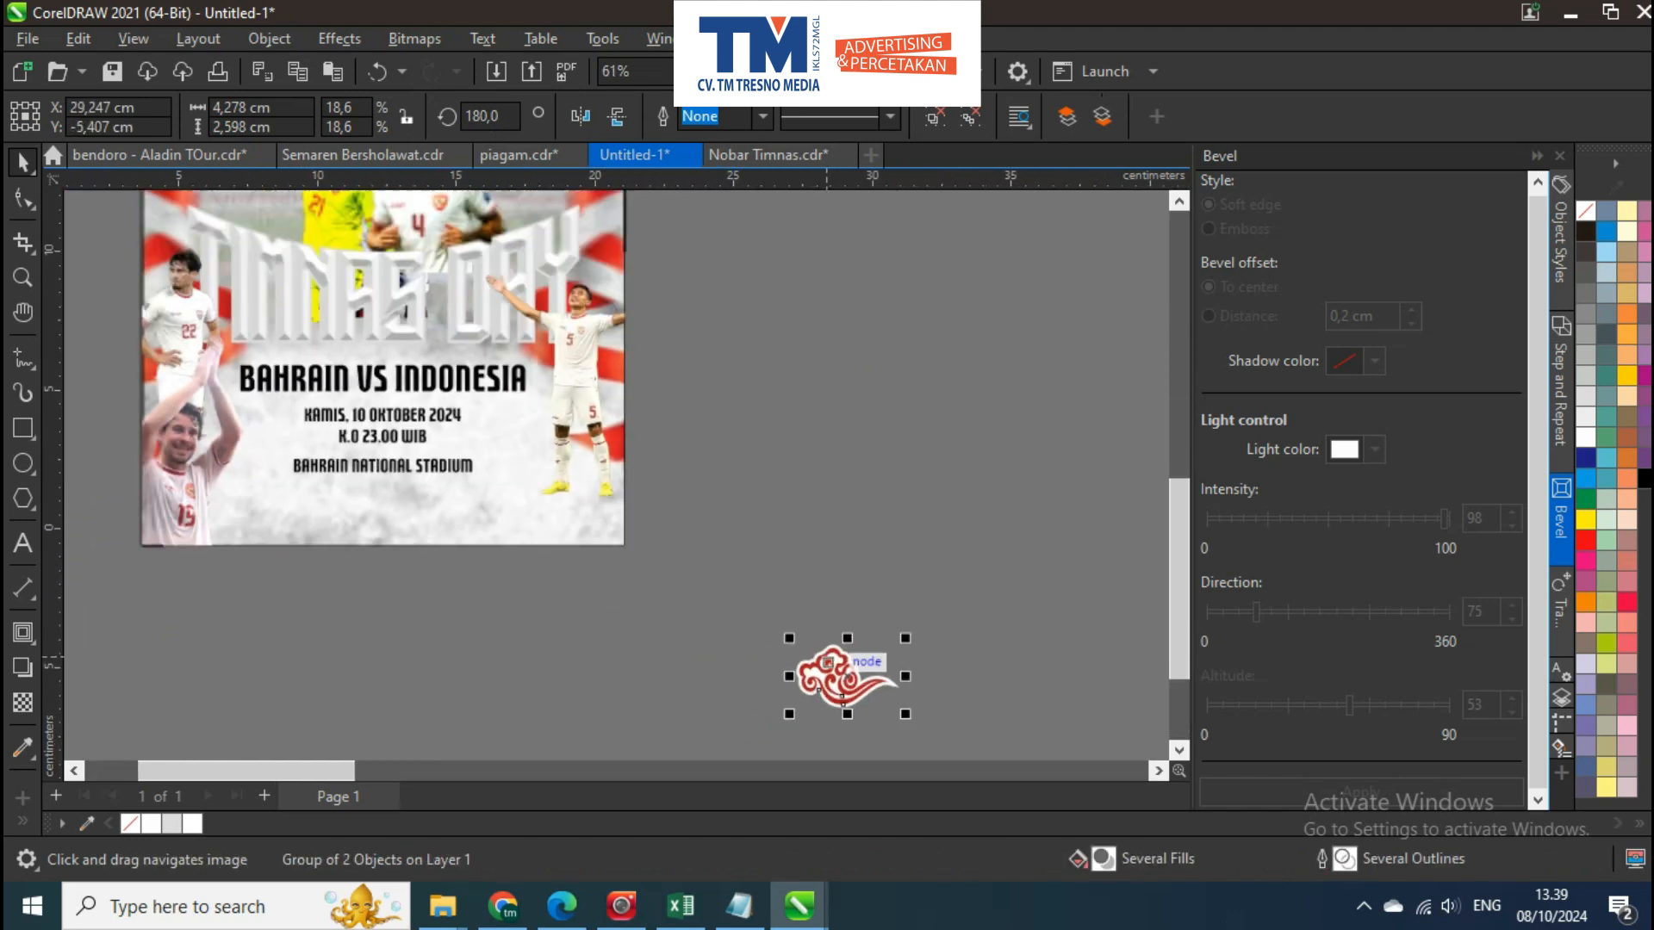
Place one red cloud ornament at the poster's lower edge and another above the title's left end
{"action": "left_click_drag", "start_coordinate": [512, 523], "coordinate": [294, 424]}
{"action": "scroll", "coordinate": [566, 535], "scroll_direction": "up", "scroll_amount": 3}
{"action": "scroll", "coordinate": [556, 536], "scroll_direction": "down", "scroll_amount": 3}
{"action": "left_click_drag", "start_coordinate": [258, 320], "coordinate": [206, 525]}
{"action": "scroll", "coordinate": [260, 320], "scroll_direction": "up", "scroll_amount": 8}
{"action": "left_click_drag", "start_coordinate": [234, 499], "coordinate": [388, 507]}
{"action": "left_click_drag", "start_coordinate": [359, 588], "coordinate": [420, 602]}
{"action": "left_click_drag", "start_coordinate": [416, 589], "coordinate": [411, 477]}
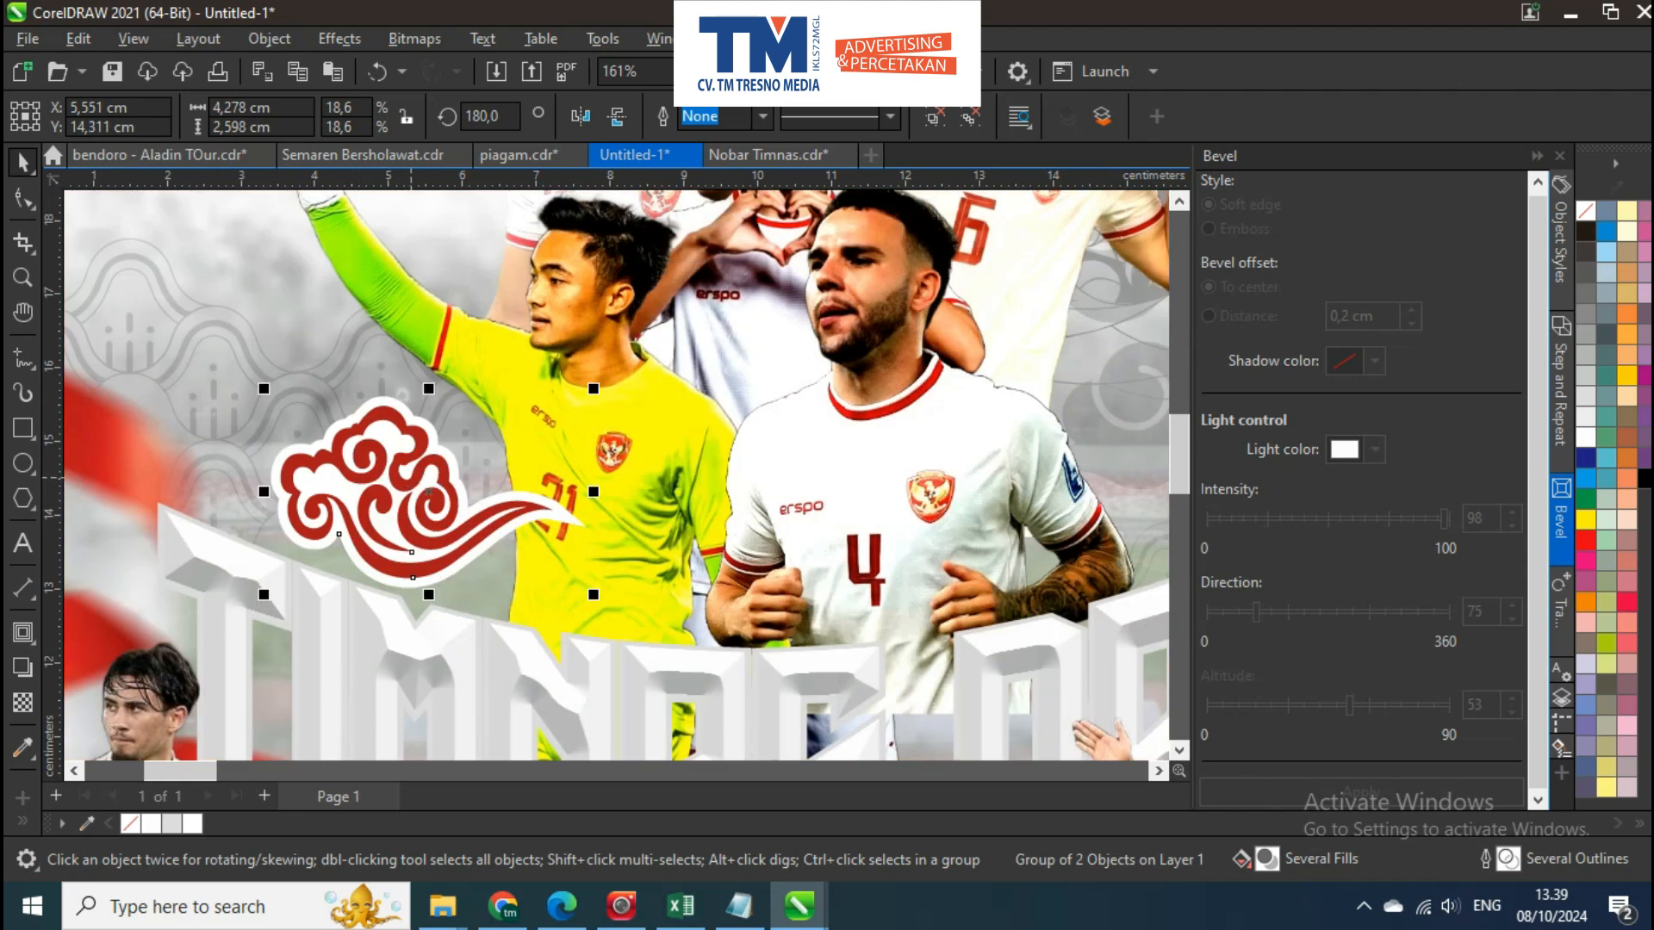
Fill the title's outline shape with the red #A71717 sampled from the cloud ornament
{"action": "scroll", "coordinate": [131, 534], "scroll_direction": "up", "scroll_amount": 2}
{"action": "left_click", "coordinate": [189, 468], "text": "ctrl"}
{"action": "left_click", "coordinate": [86, 823]}
{"action": "left_click", "coordinate": [546, 372]}
{"action": "scroll", "coordinate": [370, 387], "scroll_direction": "down", "scroll_amount": 5}
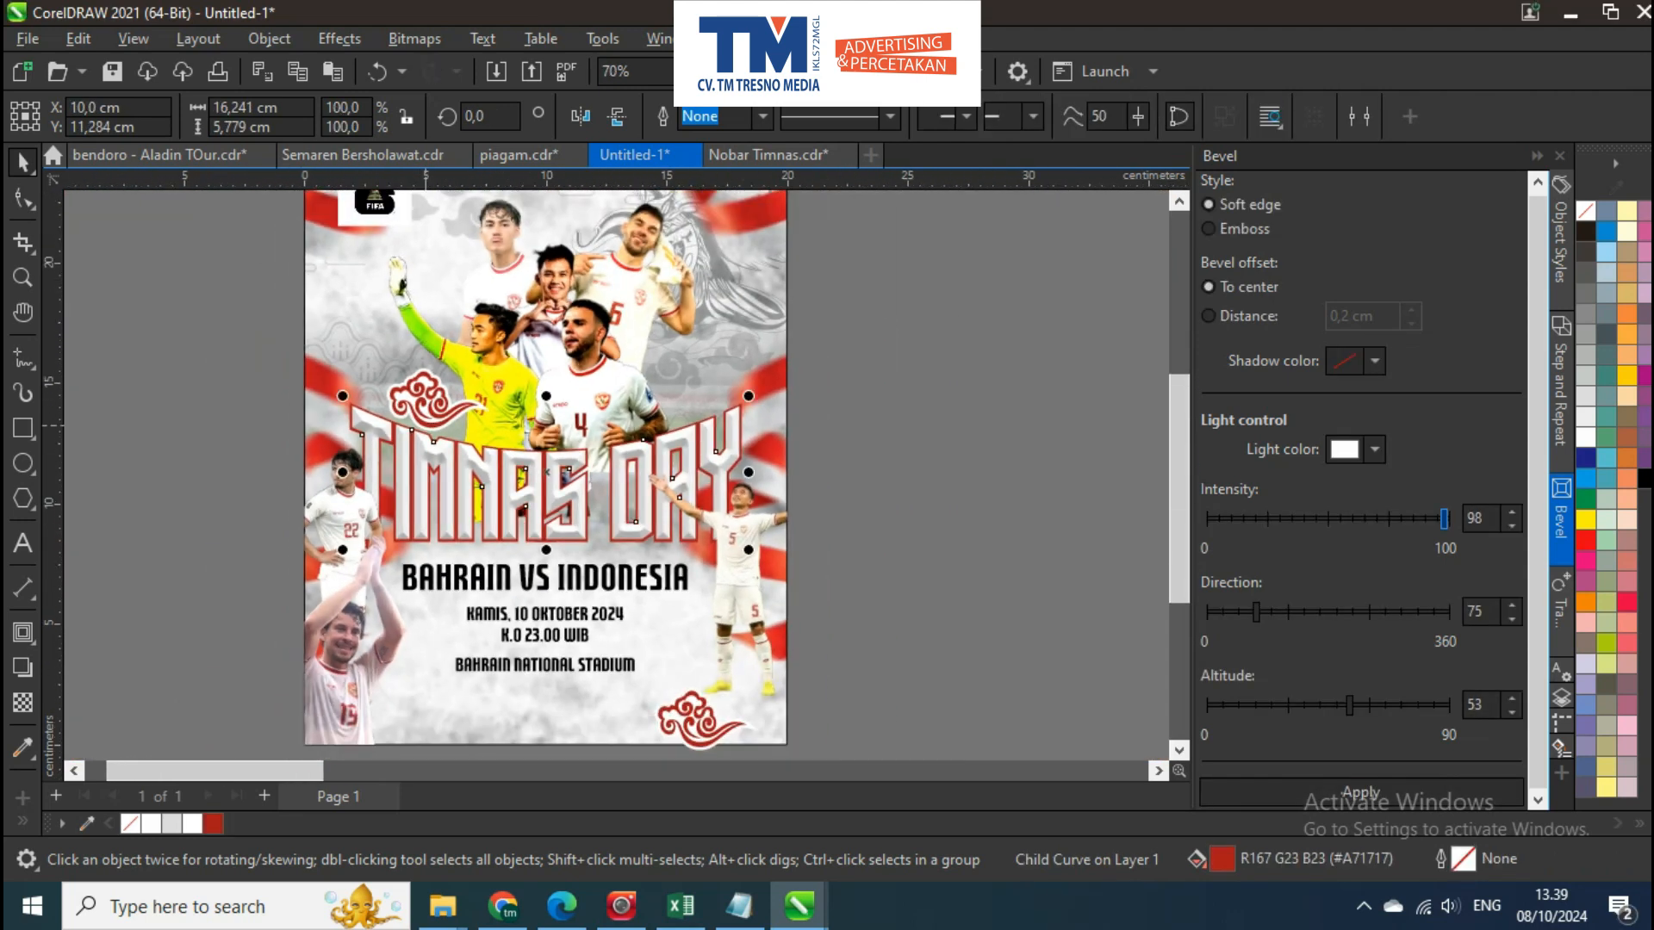
{"action": "key", "text": "Escape"}
{"action": "scroll", "coordinate": [375, 354], "scroll_direction": "up", "scroll_amount": 3}
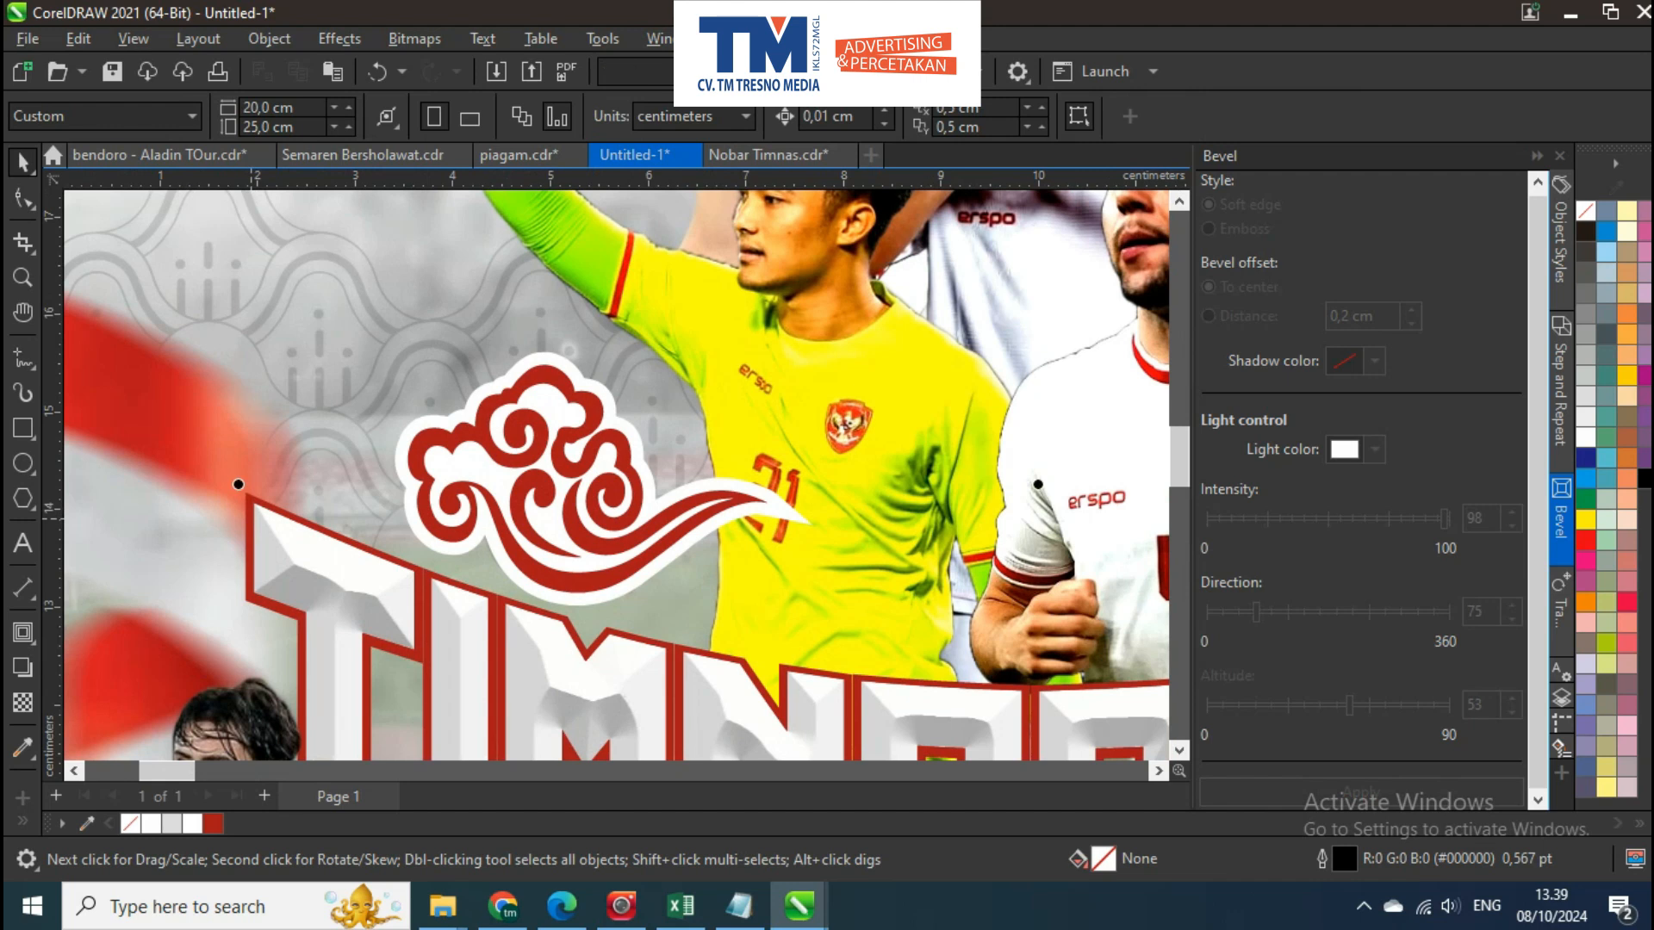
{"action": "left_click", "coordinate": [251, 518], "text": "ctrl"}
{"action": "left_click_drag", "start_coordinate": [248, 494], "coordinate": [232, 470]}
{"action": "key", "text": "ctrl+z"}
Add an outside contour to the title's red outline and break it apart into a separate shape
{"action": "scroll", "coordinate": [239, 505], "scroll_direction": "up", "scroll_amount": 3}
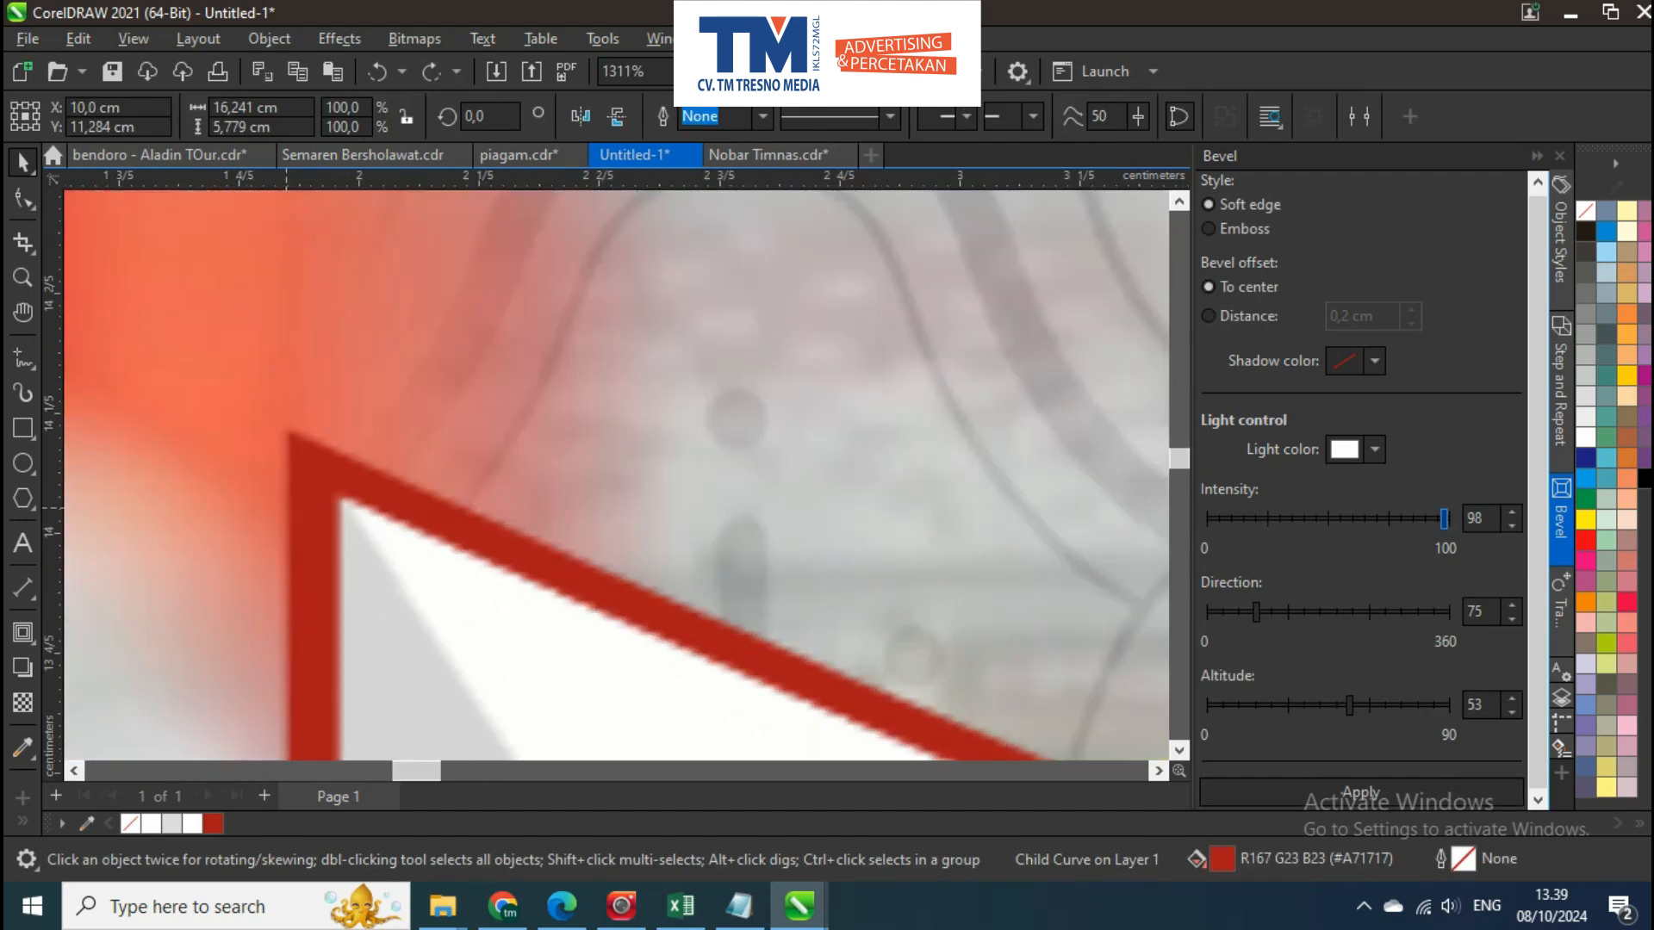
{"action": "left_click", "coordinate": [23, 633]}
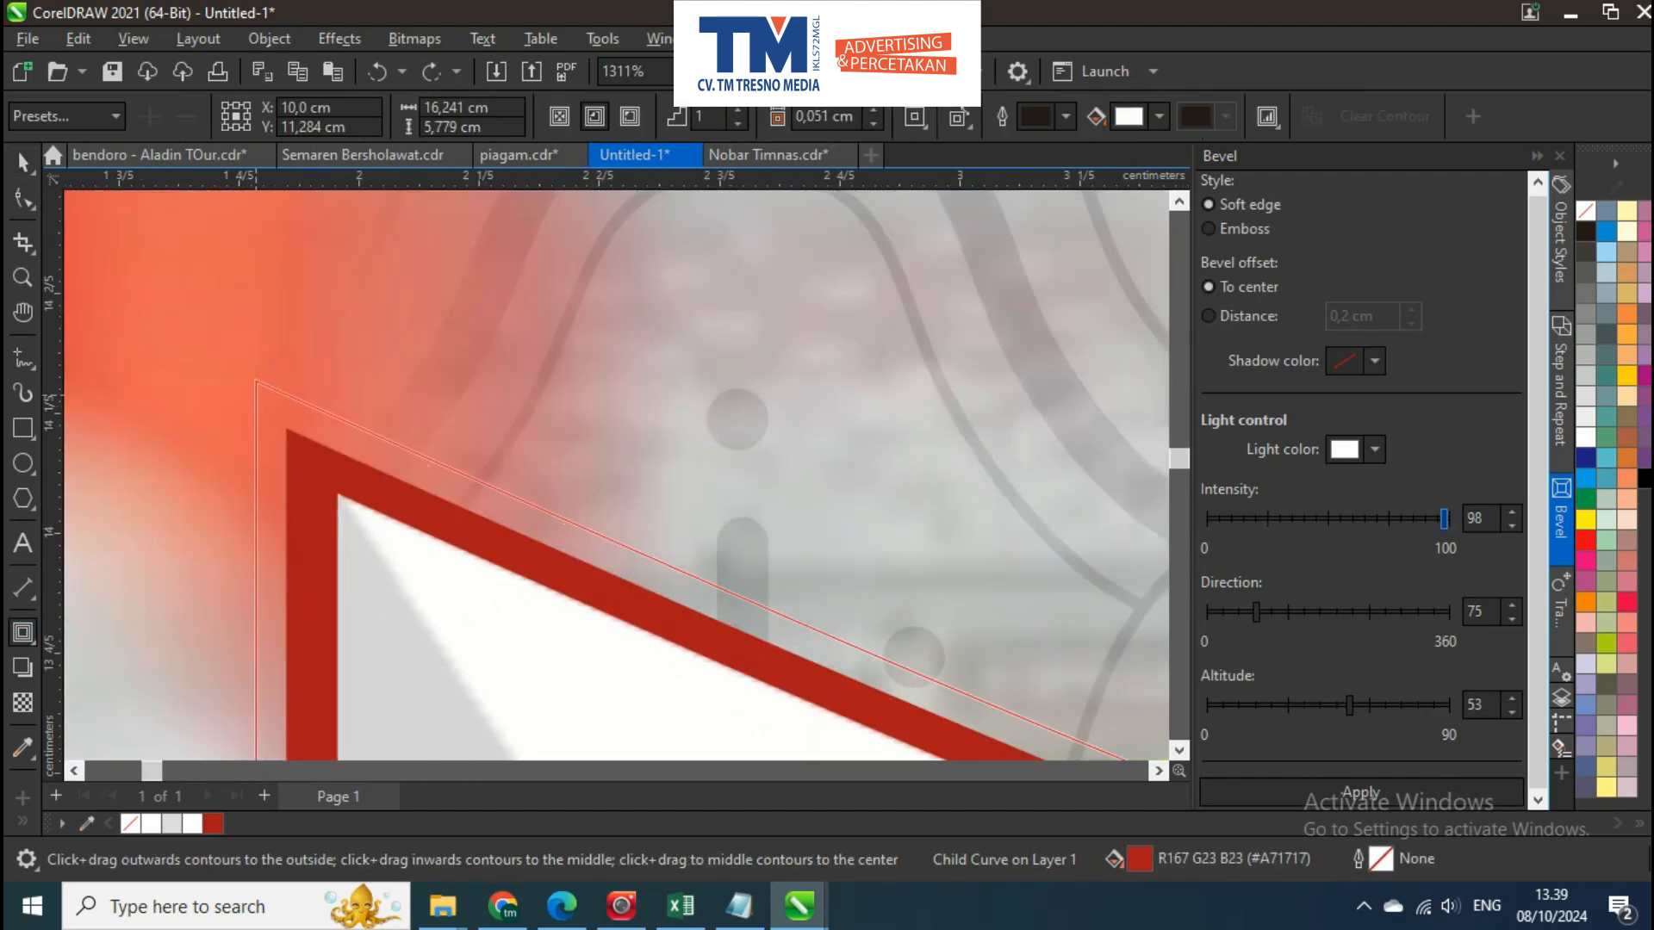
{"action": "left_click_drag", "start_coordinate": [256, 396], "coordinate": [243, 389]}
{"action": "key", "text": "space"}
{"action": "key", "text": "ctrl+k"}
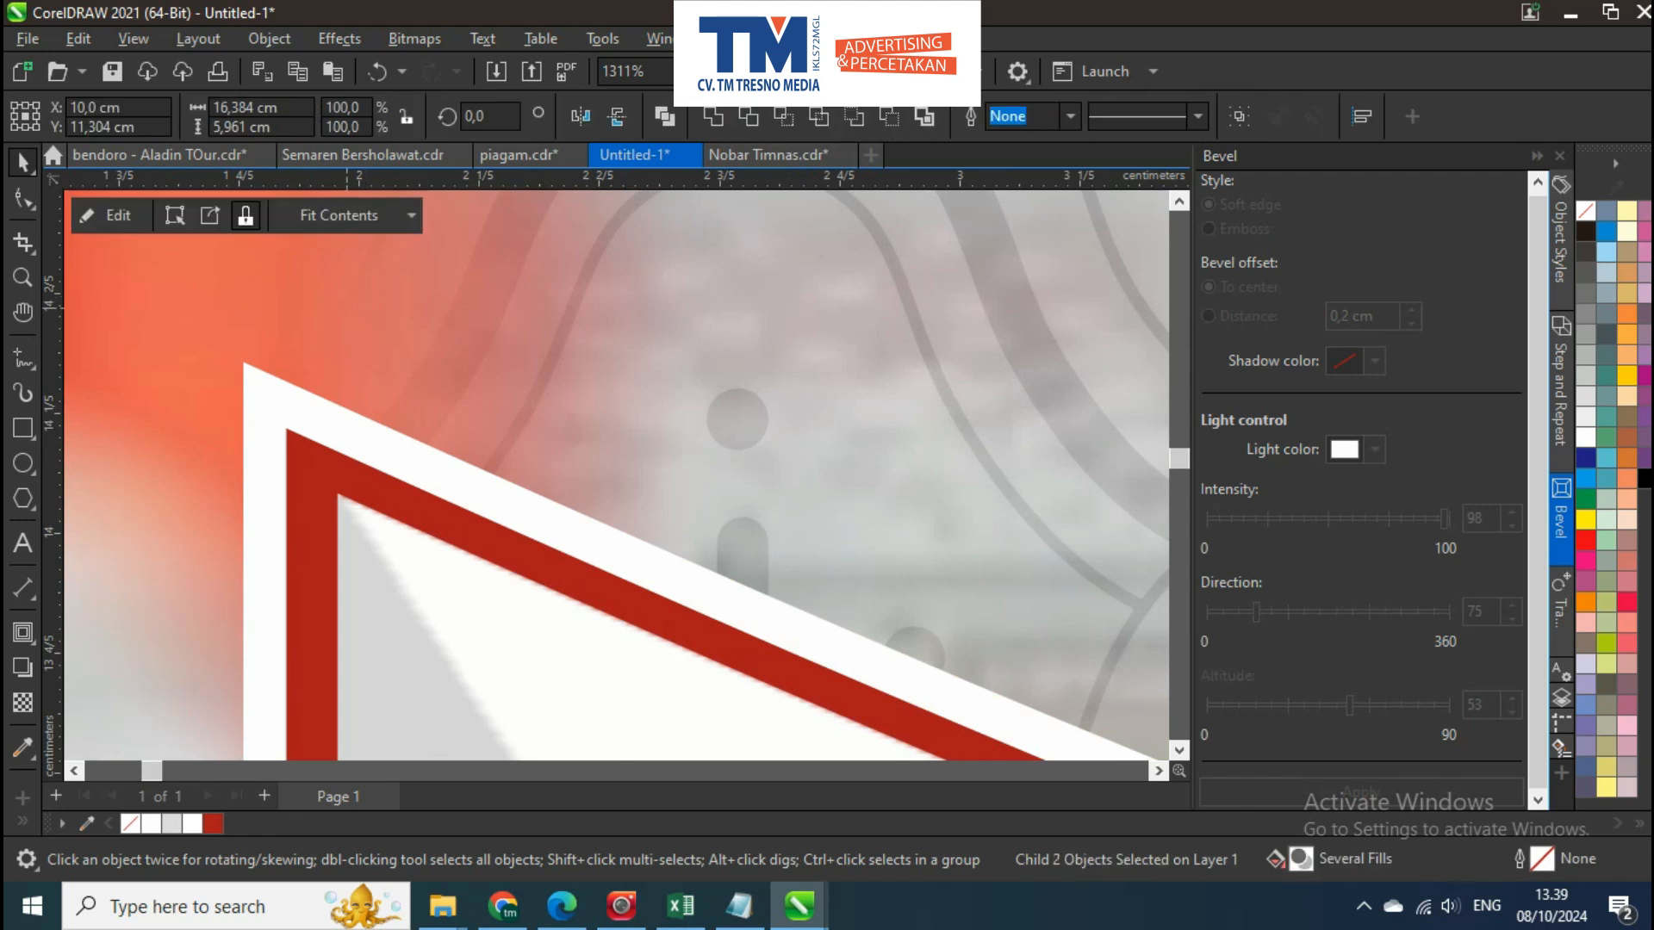
Delete the original red title outline and fill the wider contour shape with red #A71717
{"action": "left_click", "coordinate": [297, 437], "text": "ctrl"}
{"action": "key", "text": "Delete"}
{"action": "left_click", "coordinate": [289, 434], "text": "ctrl"}
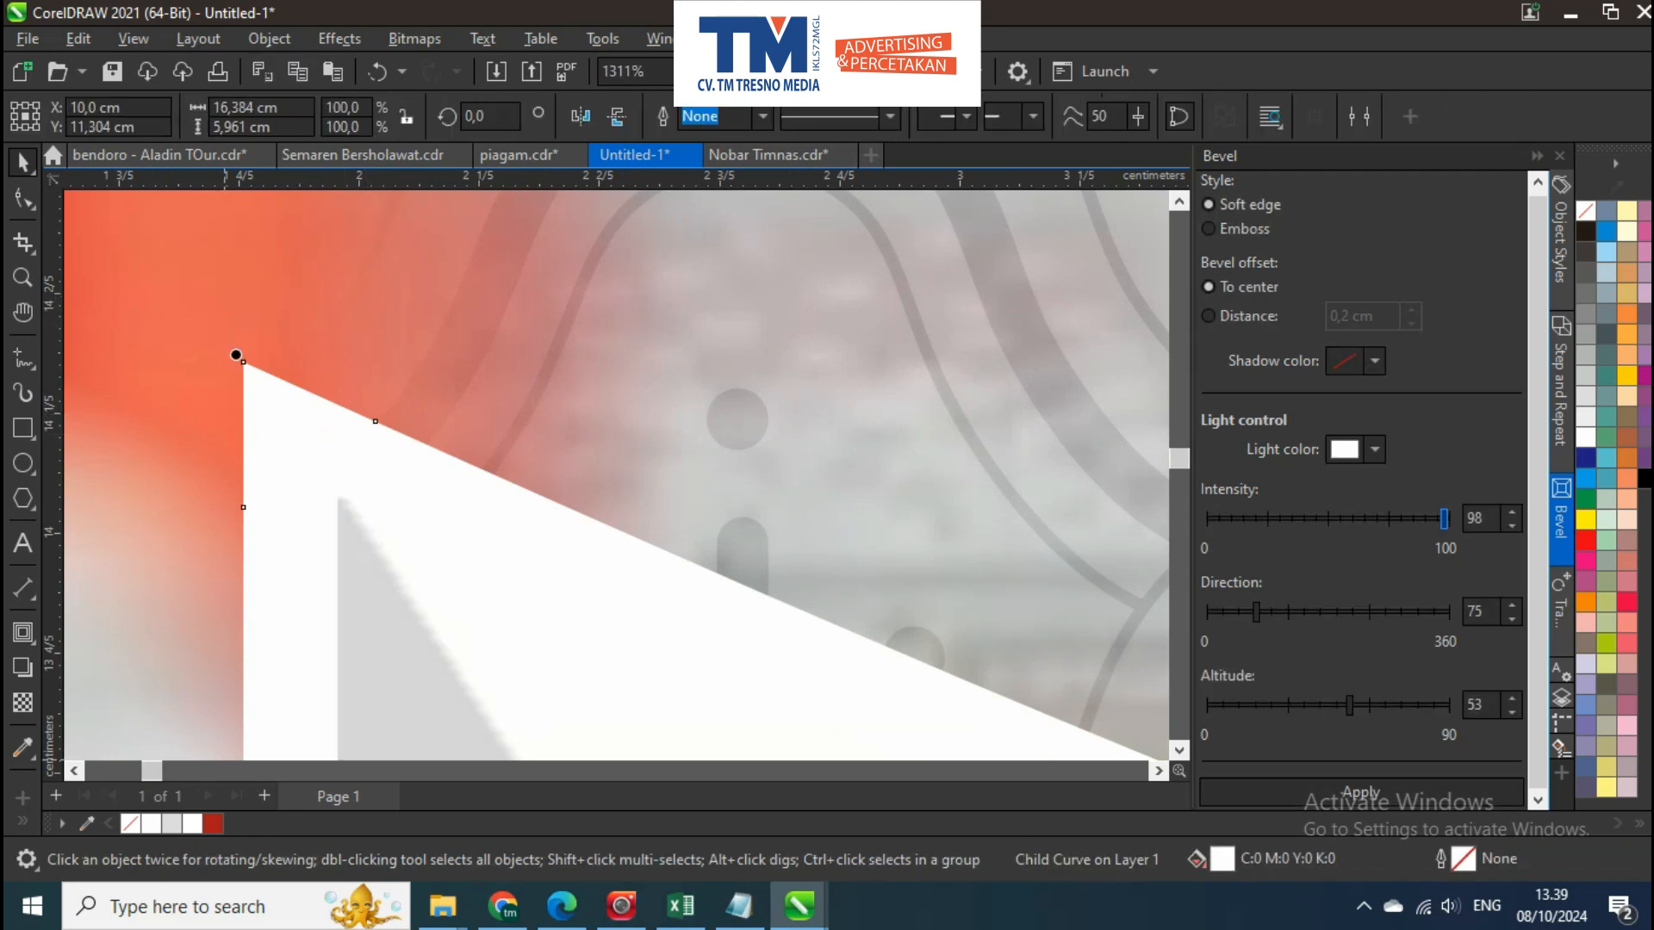
{"action": "scroll", "coordinate": [494, 333], "scroll_direction": "down", "scroll_amount": 8}
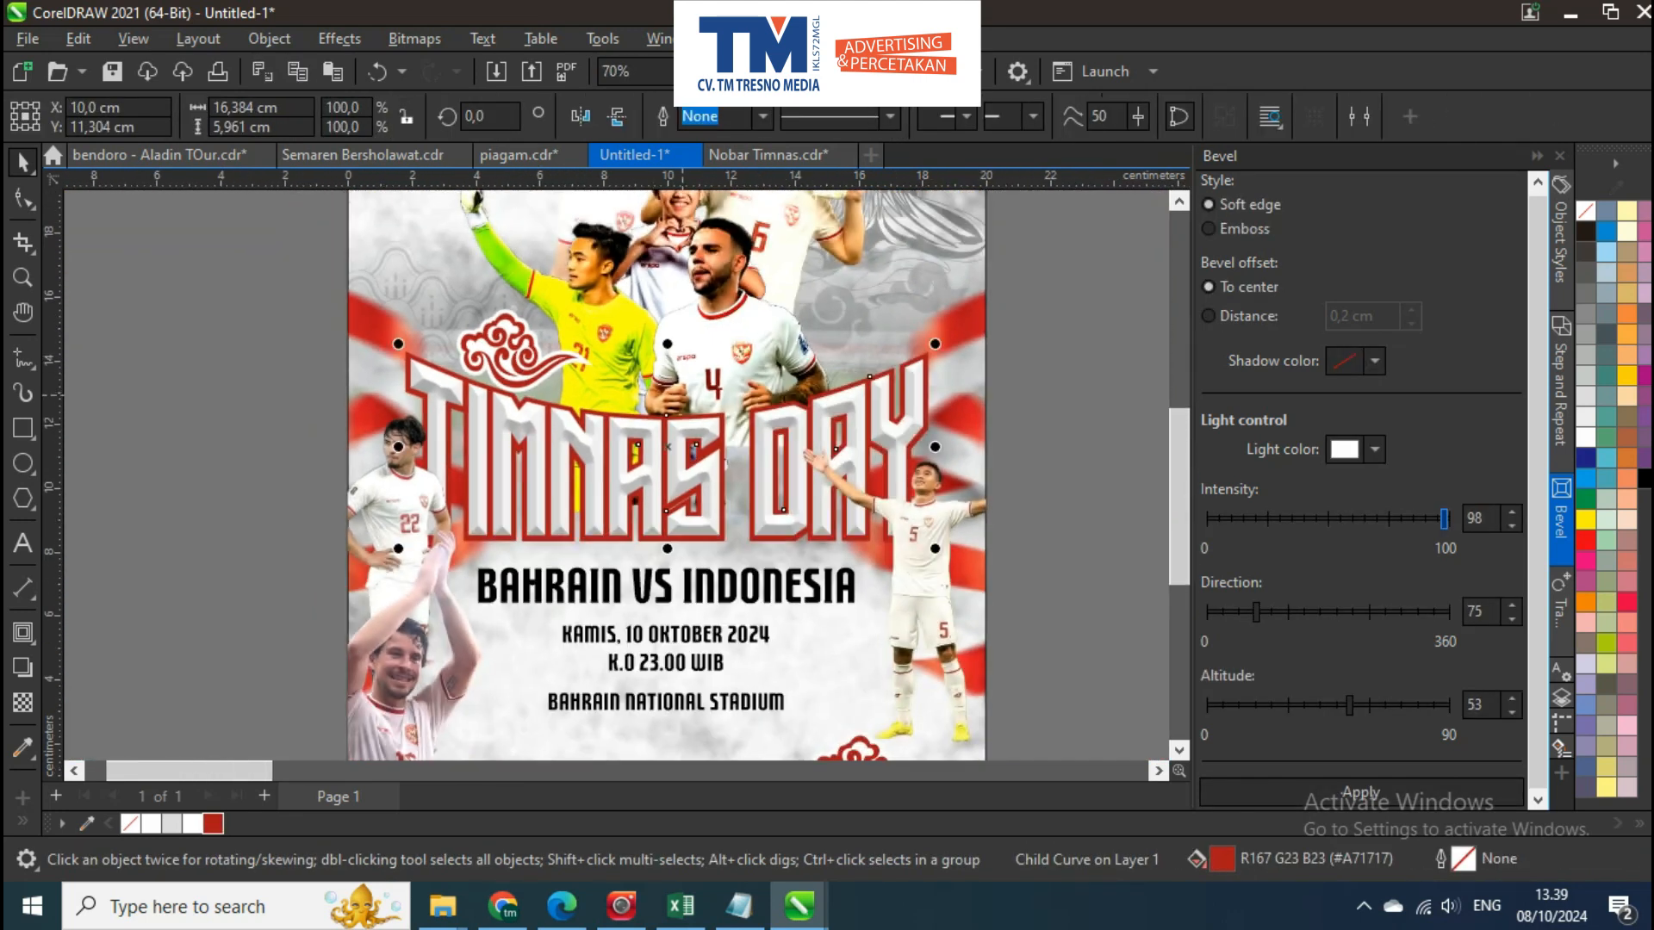
{"action": "scroll", "coordinate": [465, 372], "scroll_direction": "up", "scroll_amount": 4}
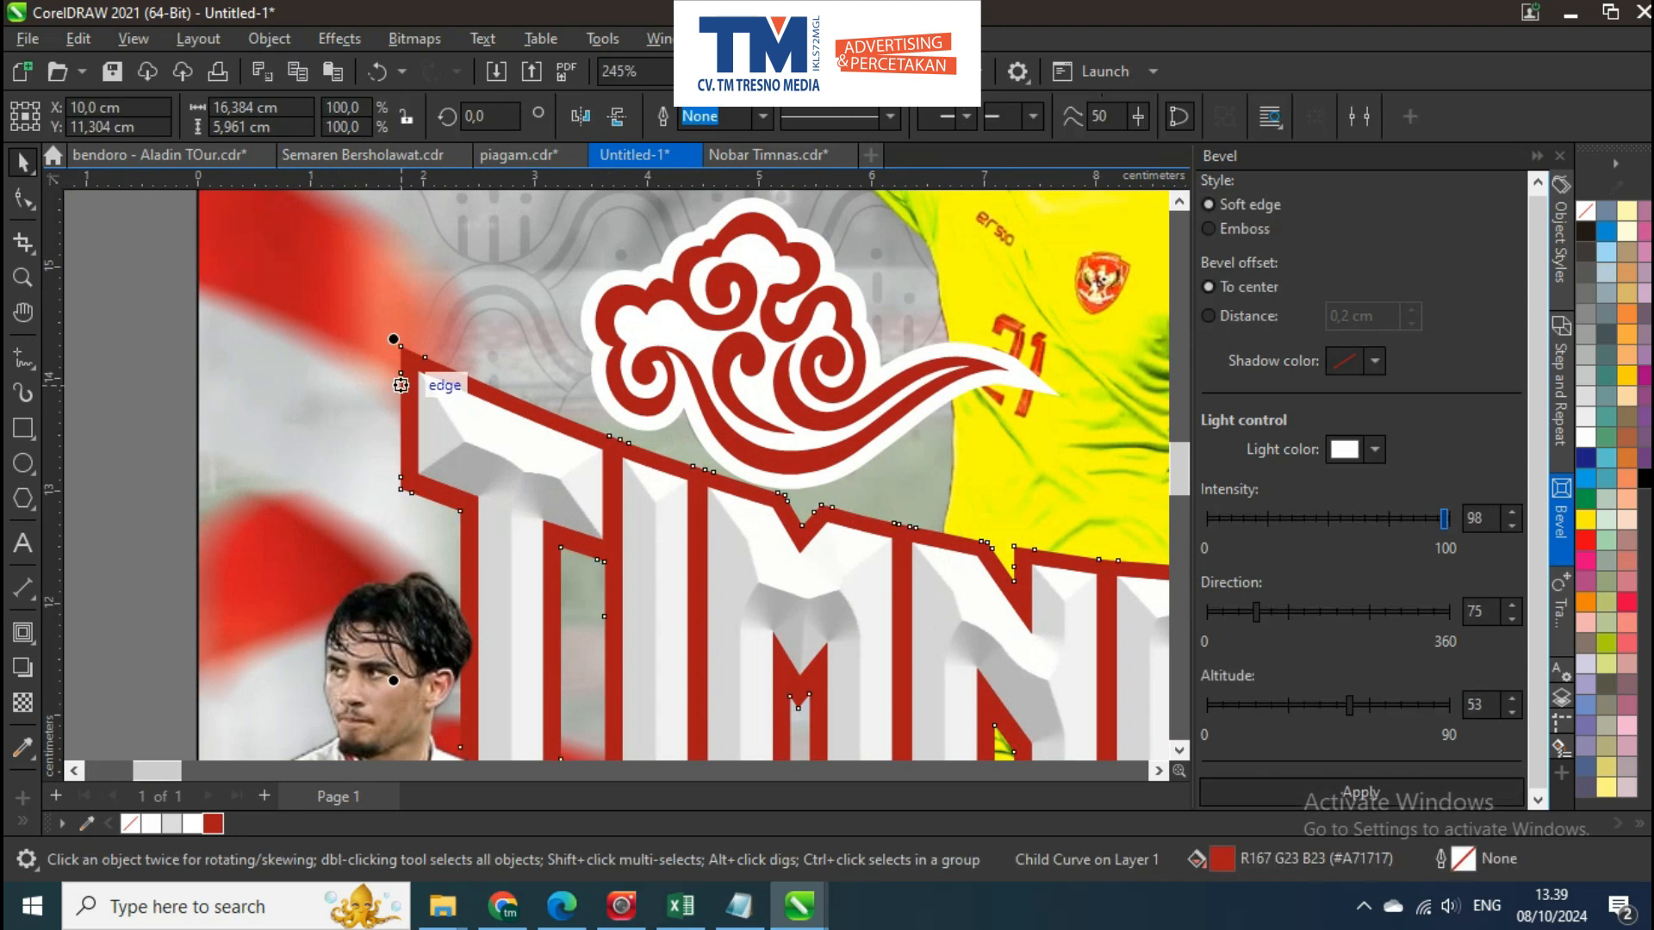
{"action": "key", "text": "ctrl+z"}
Add a white outside contour of 0.114 cm around the title's red outline and break it apart
{"action": "scroll", "coordinate": [406, 362], "scroll_direction": "up", "scroll_amount": 2}
{"action": "left_click", "coordinate": [23, 633]}
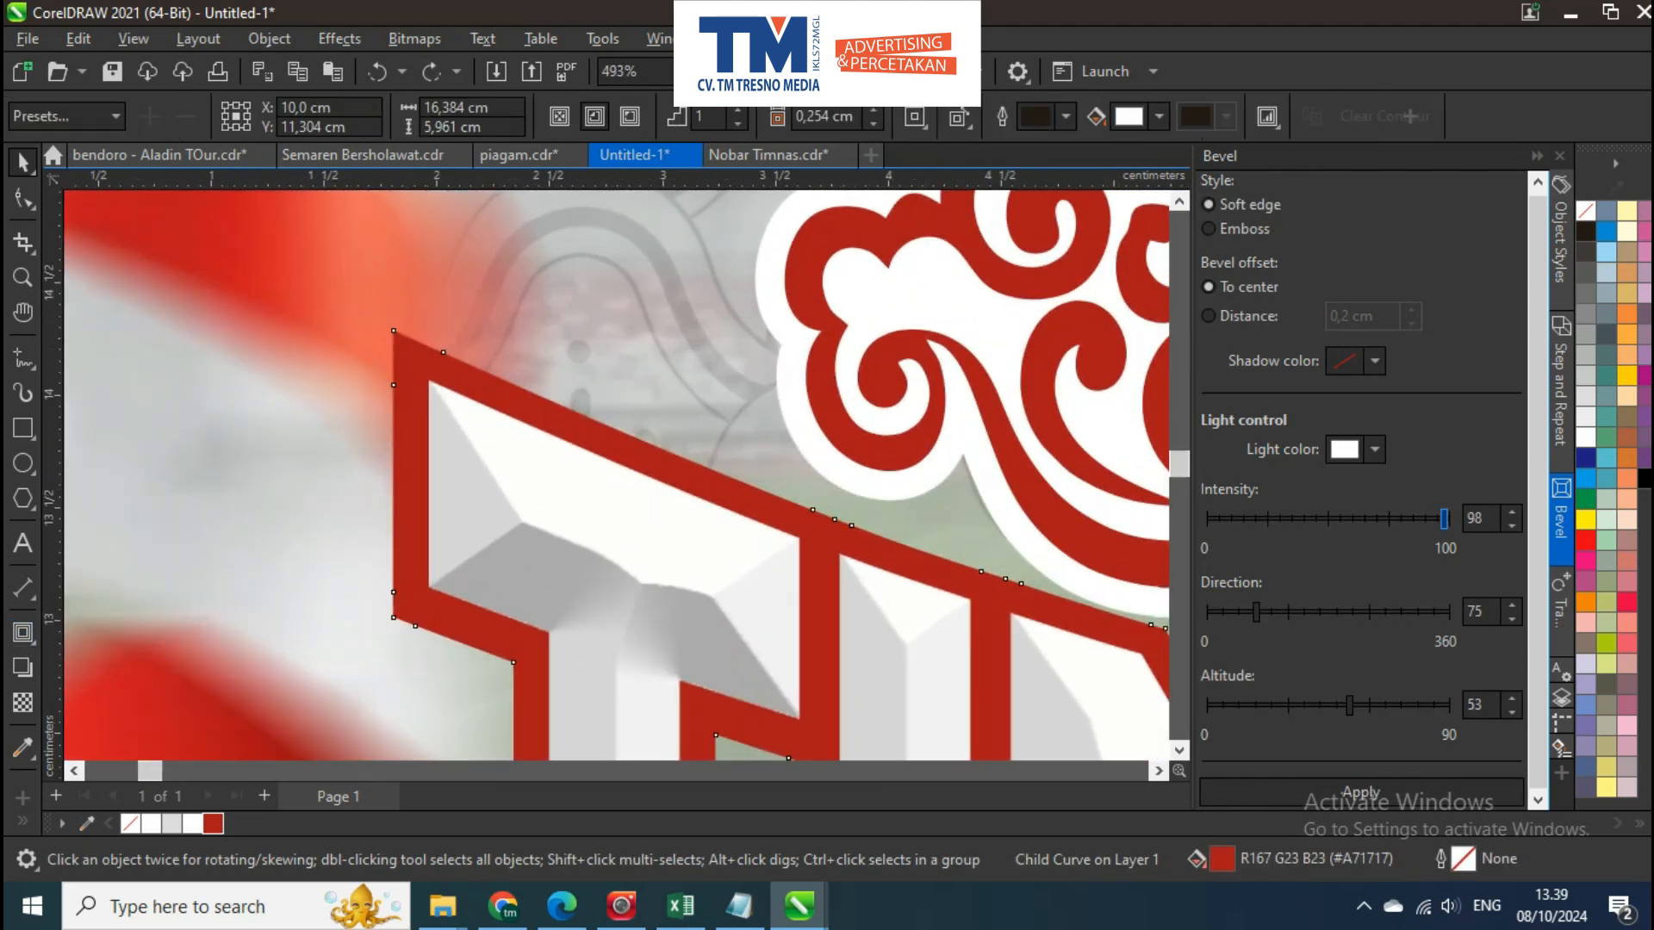
{"action": "scroll", "coordinate": [407, 365], "scroll_direction": "up", "scroll_amount": 2}
{"action": "left_click_drag", "start_coordinate": [339, 260], "coordinate": [339, 260]}
{"action": "key", "text": "space"}
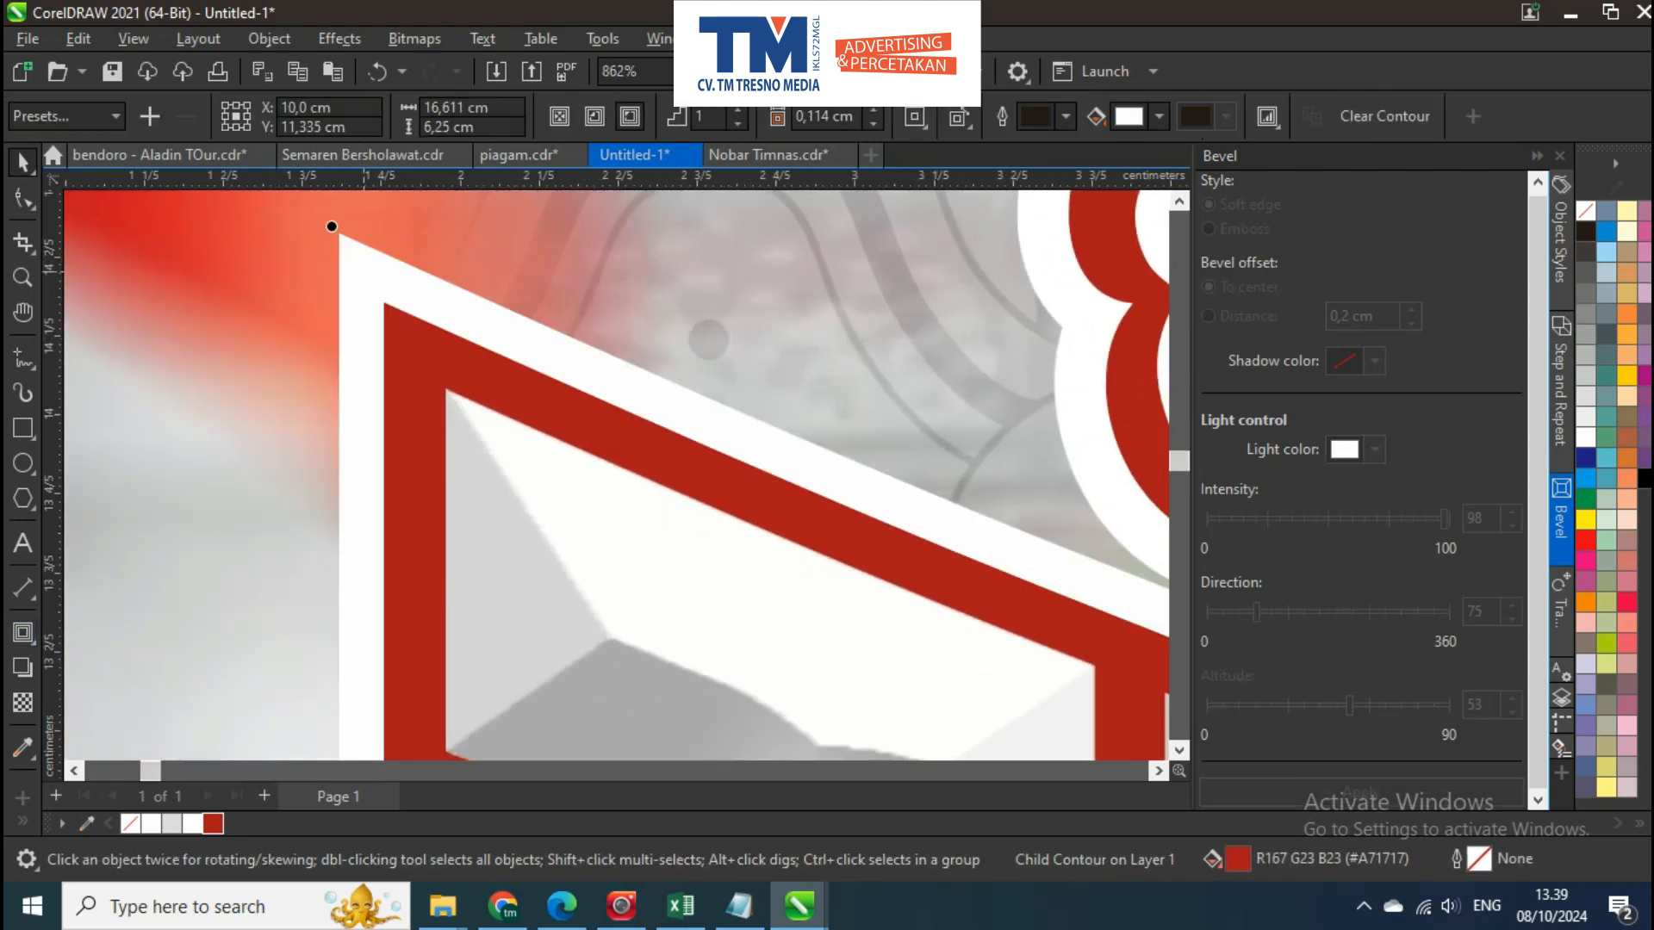
{"action": "key", "text": "ctrl+k"}
{"action": "scroll", "coordinate": [489, 383], "scroll_direction": "down", "scroll_amount": 2}
{"action": "scroll", "coordinate": [489, 383], "scroll_direction": "down", "scroll_amount": 8}
{"action": "key", "text": "Escape"}
{"action": "scroll", "coordinate": [532, 386], "scroll_direction": "down", "scroll_amount": 3}
Move the red cloud ornament down against the title's first letters, at about X 6.167 cm and Y 13.623 cm
{"action": "left_click_drag", "start_coordinate": [532, 385], "coordinate": [383, 380]}
{"action": "left_click", "coordinate": [497, 484]}
{"action": "scroll", "coordinate": [499, 490], "scroll_direction": "up", "scroll_amount": 2}
{"action": "left_click_drag", "start_coordinate": [513, 331], "coordinate": [511, 584]}
{"action": "scroll", "coordinate": [490, 562], "scroll_direction": "down", "scroll_amount": 2}
{"action": "scroll", "coordinate": [495, 566], "scroll_direction": "down", "scroll_amount": 3}
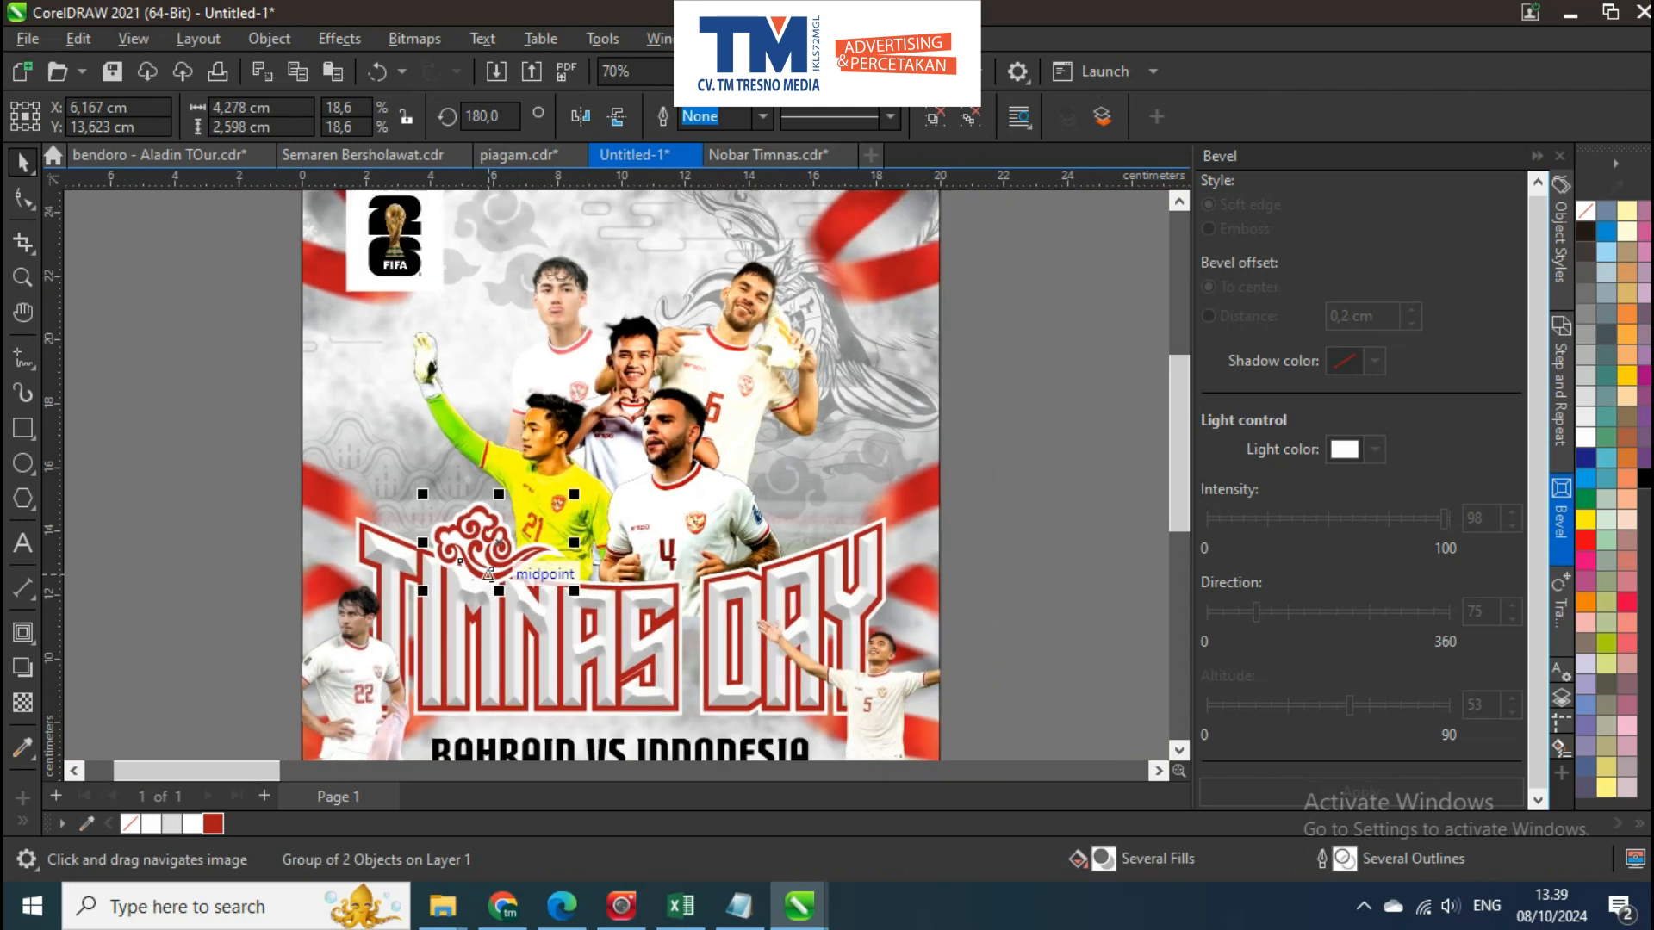
Place a mirrored cloud ornament about 4.68 × 2.84 cm behind the number 4 player, above the word DAY
{"action": "left_click_drag", "start_coordinate": [449, 493], "coordinate": [600, 413]}
{"action": "left_click_drag", "start_coordinate": [709, 406], "coordinate": [636, 362]}
{"action": "scroll", "coordinate": [710, 406], "scroll_direction": "up", "scroll_amount": 2}
{"action": "scroll", "coordinate": [636, 362], "scroll_direction": "up", "scroll_amount": 1}
{"action": "left_click_drag", "start_coordinate": [745, 460], "coordinate": [771, 477]}
{"action": "left_click_drag", "start_coordinate": [685, 392], "coordinate": [660, 455]}
{"action": "left_click", "coordinate": [792, 390], "text": "shift"}
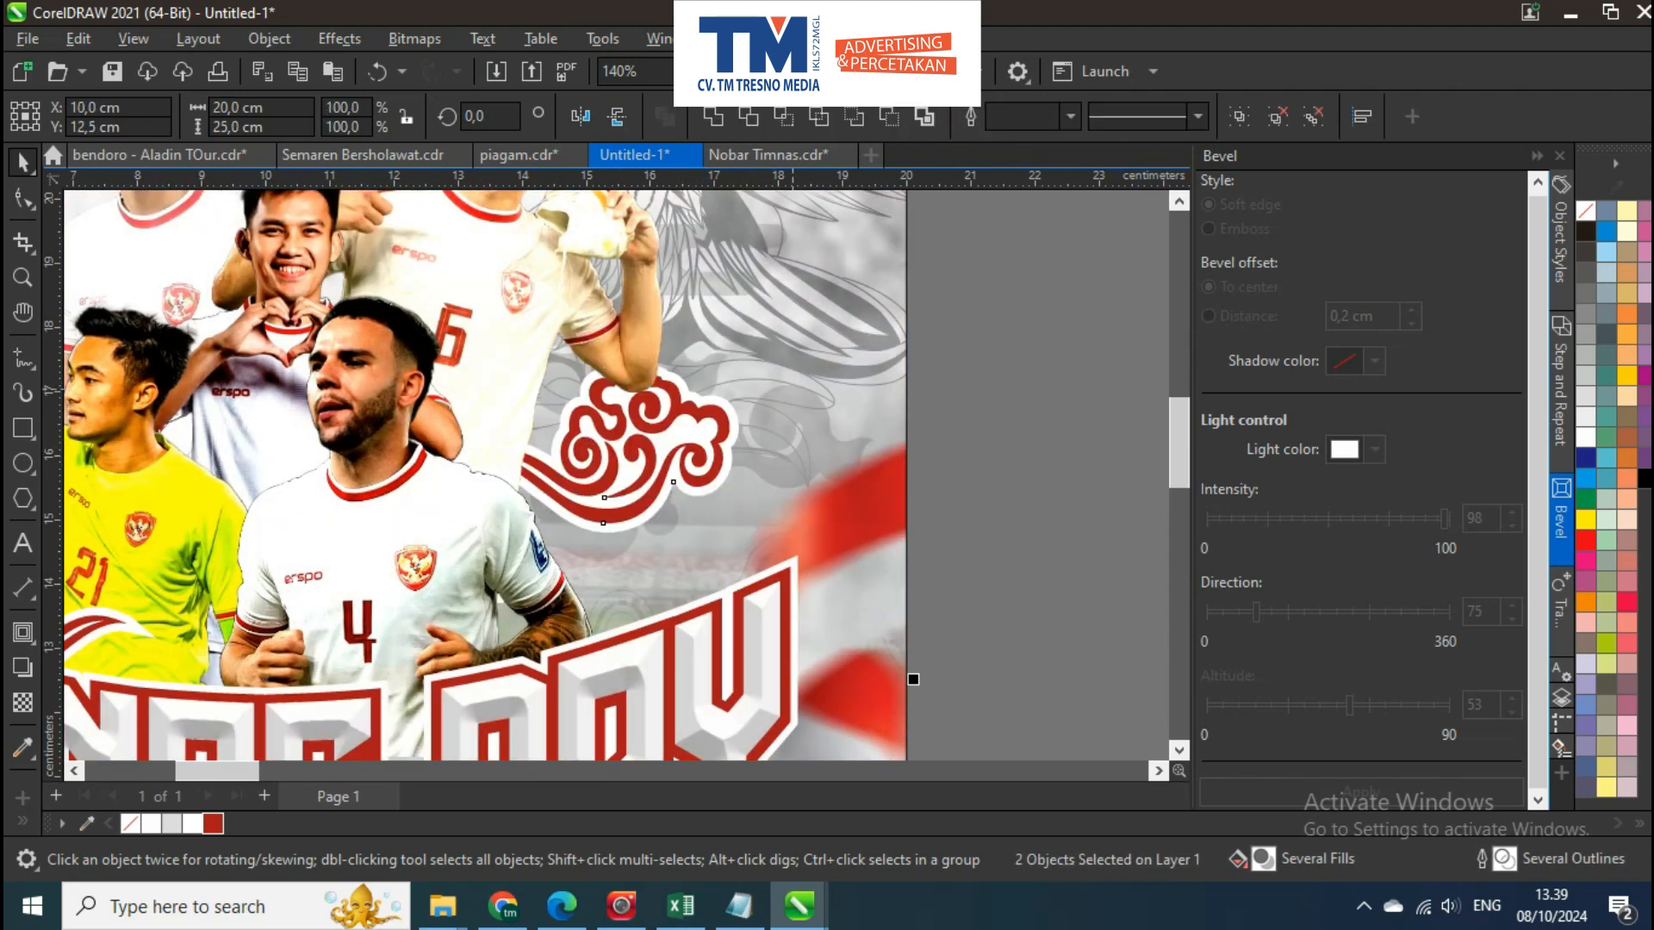
{"action": "key", "text": "ctrl+g"}
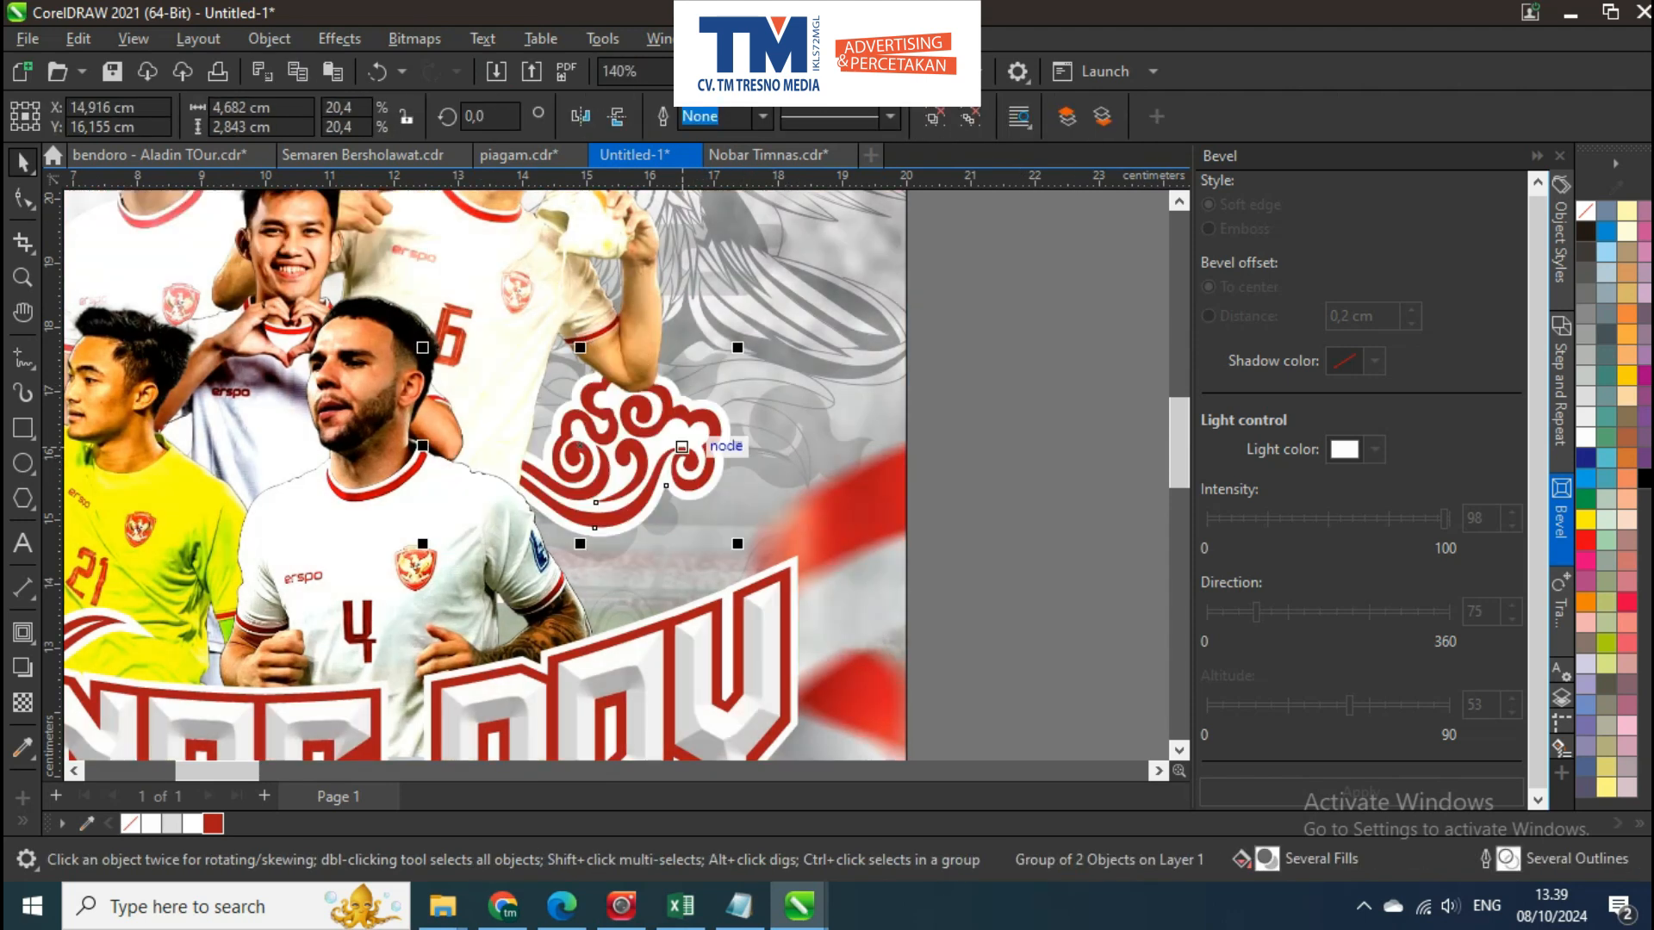
Place a mirrored copy of the cloud ornament over the players at about X 7.43 cm and Y 18.933 cm
{"action": "scroll", "coordinate": [690, 440], "scroll_direction": "down", "scroll_amount": 3}
{"action": "left_click_drag", "start_coordinate": [683, 445], "coordinate": [452, 455]}
{"action": "scroll", "coordinate": [459, 399], "scroll_direction": "up", "scroll_amount": 3}
{"action": "left_click", "coordinate": [580, 116]}
{"action": "scroll", "coordinate": [460, 349], "scroll_direction": "up", "scroll_amount": 1}
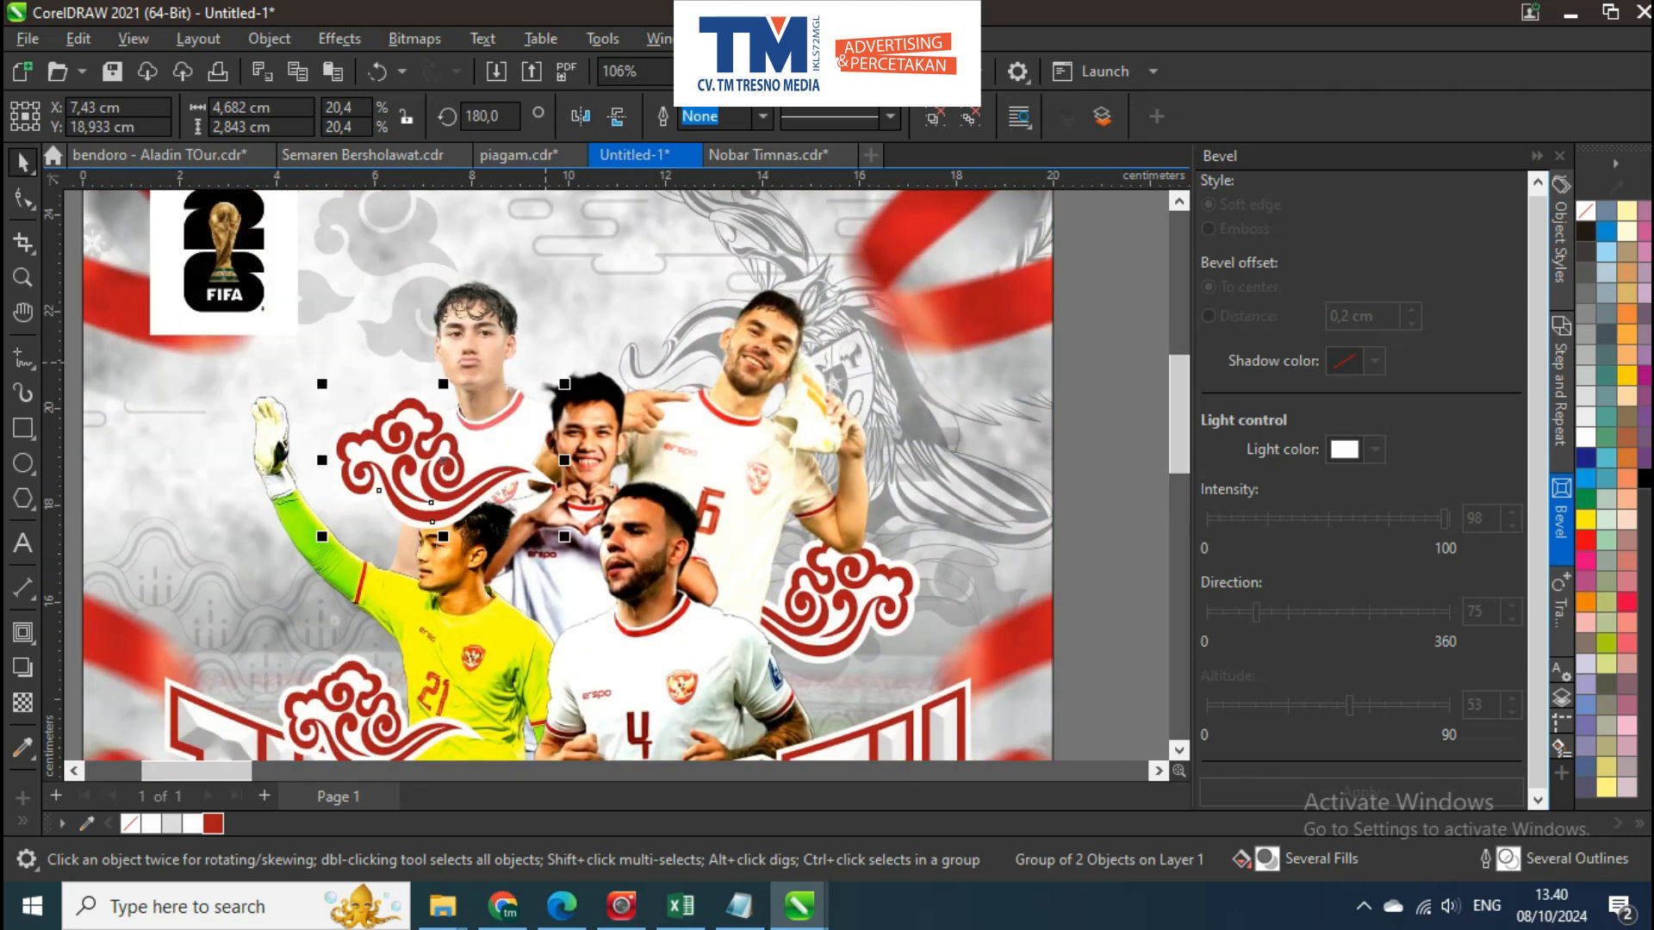
Arrange the new cloud ornament behind the group of players
{"action": "left_click", "coordinate": [613, 280], "text": "shift"}
{"action": "key", "text": "ctrl+g"}
{"action": "scroll", "coordinate": [632, 427], "scroll_direction": "down", "scroll_amount": 4}
{"action": "key", "text": "ctrl+z"}
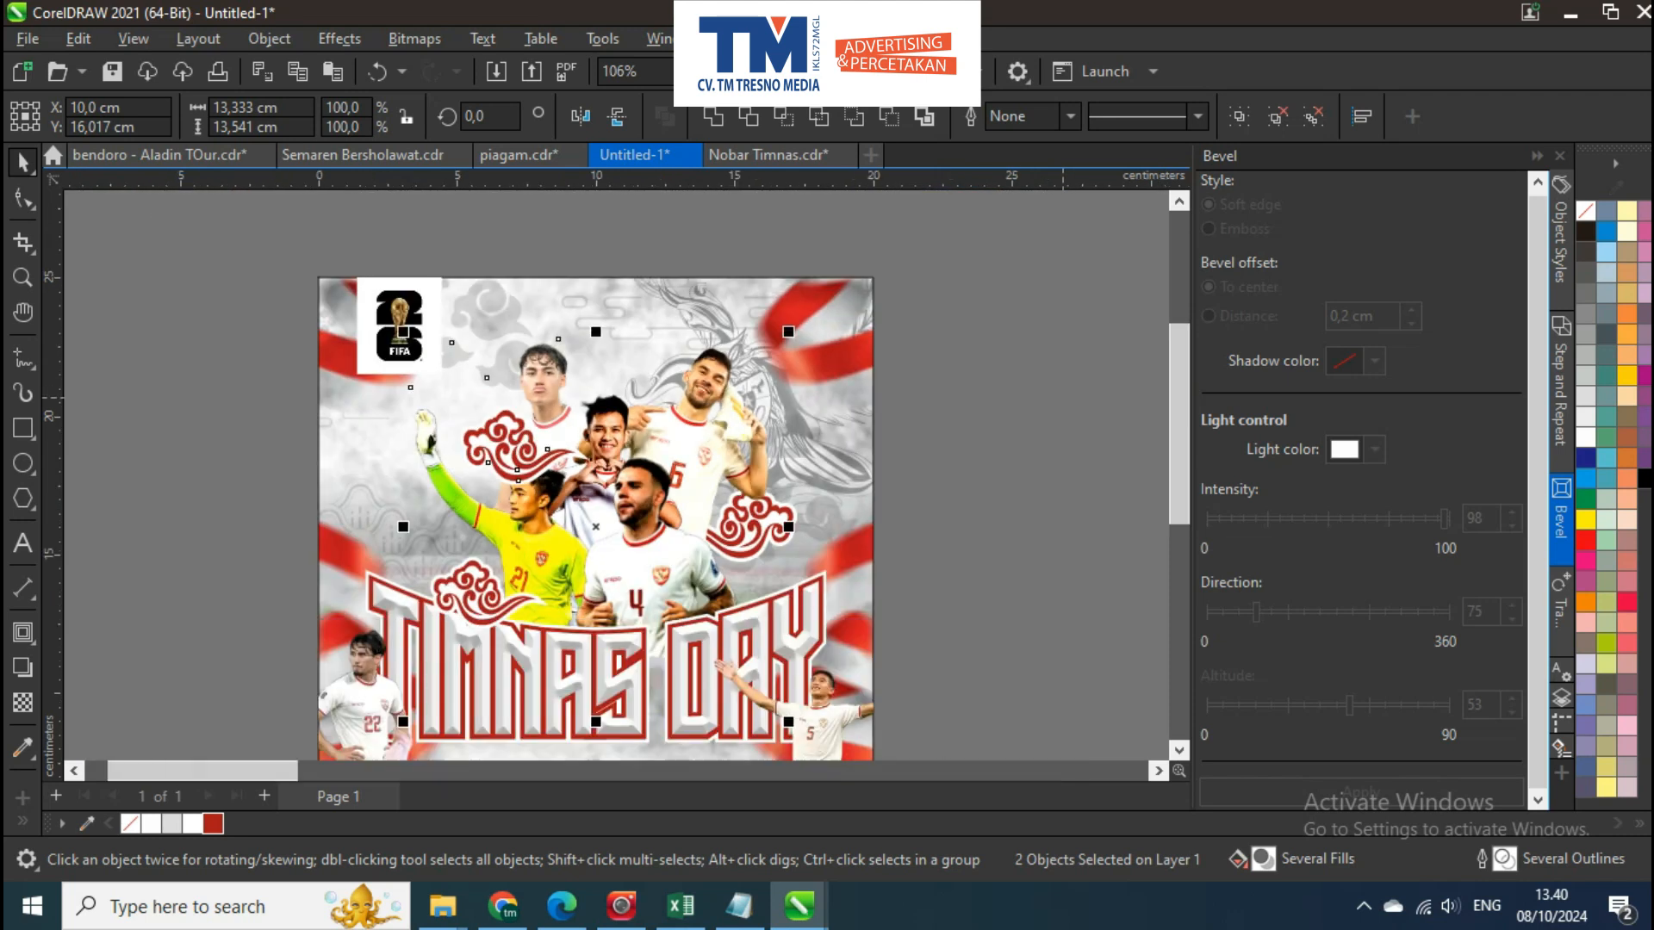
{"action": "key", "text": "Escape"}
{"action": "left_click", "coordinate": [508, 444]}
{"action": "left_click", "coordinate": [356, 428], "text": "shift"}
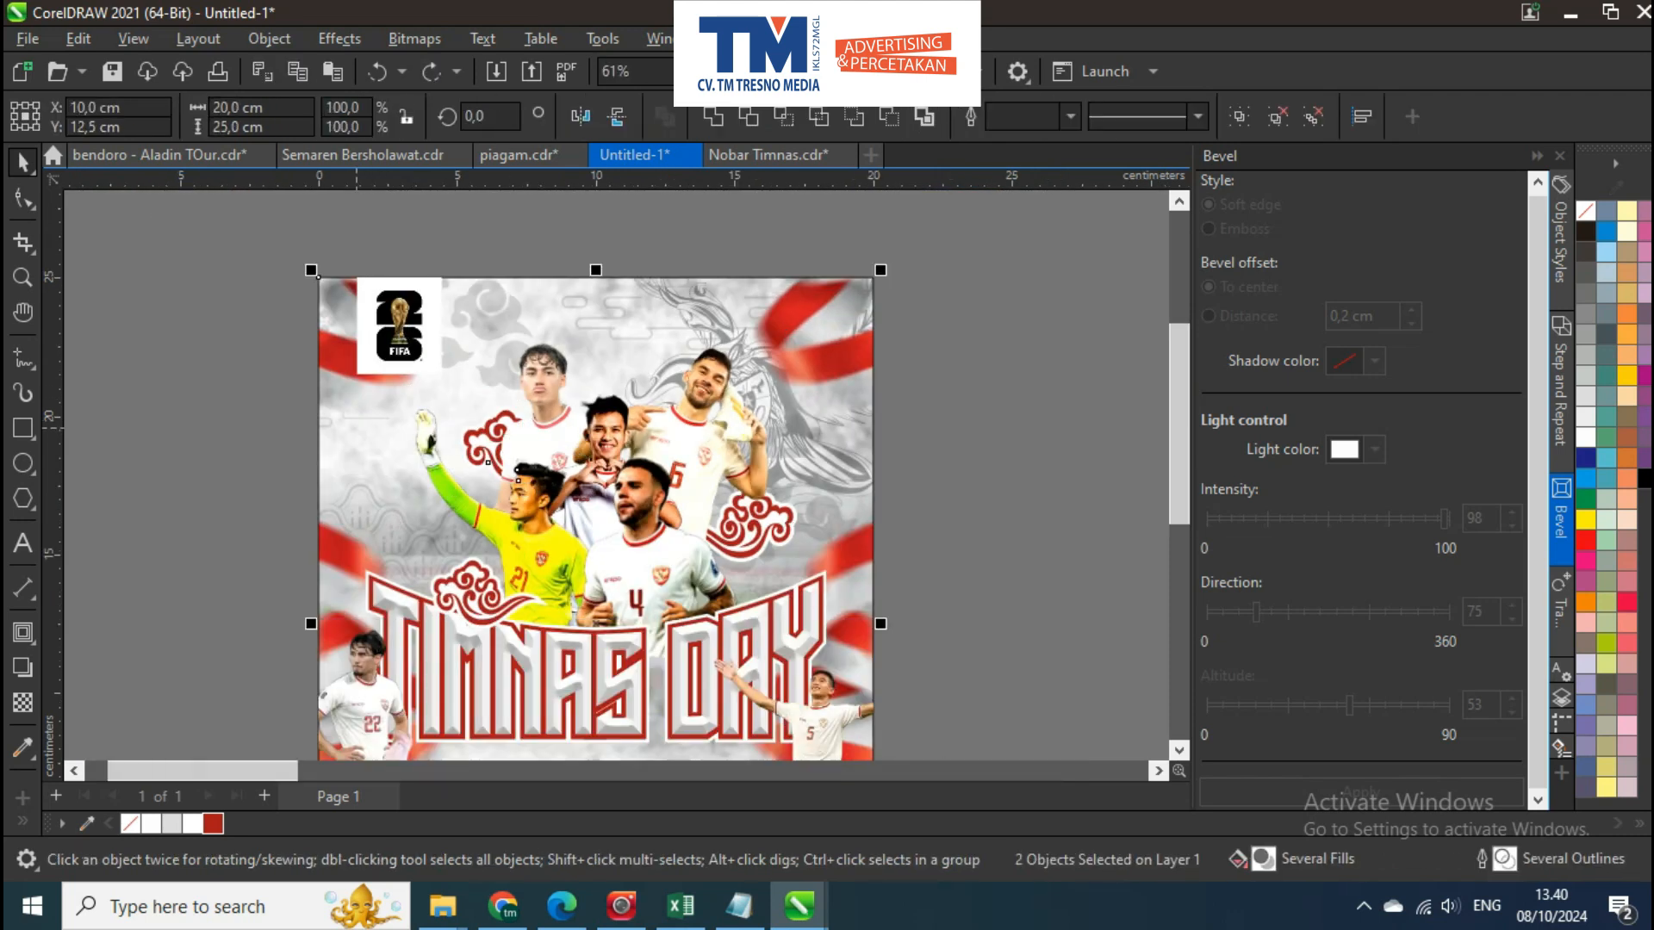
{"action": "key", "text": "Escape"}
{"action": "scroll", "coordinate": [422, 447], "scroll_direction": "up", "scroll_amount": 1}
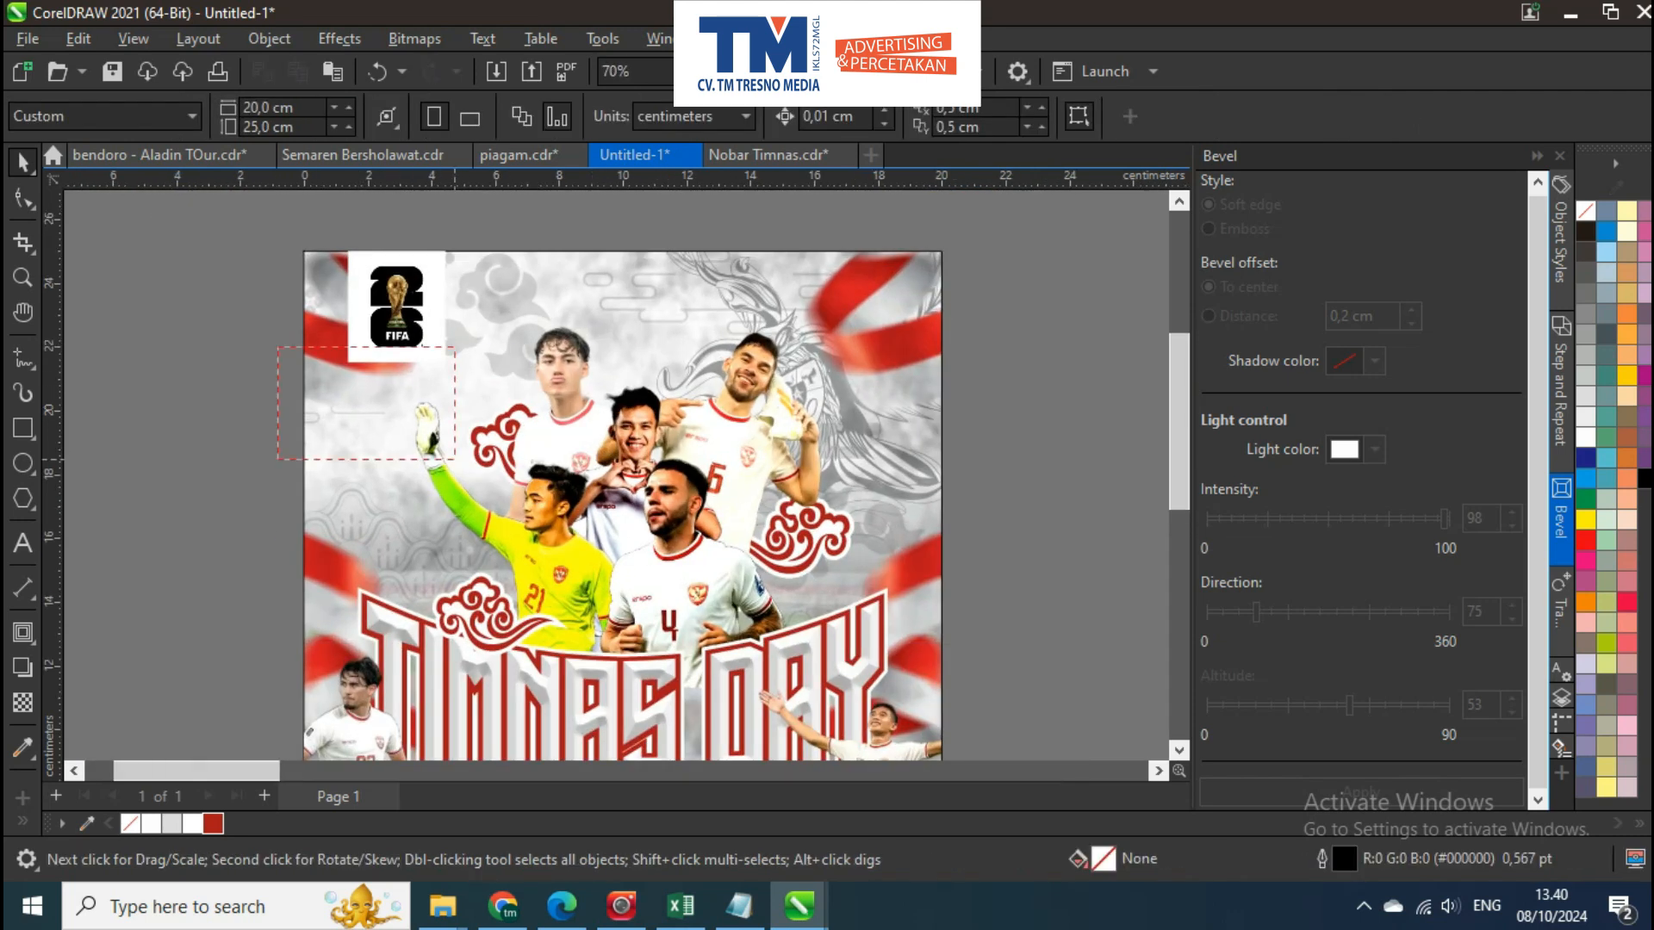
Move the cloud ornament further out from behind the players, against the goalkeeper's raised arm
{"action": "left_click", "coordinate": [530, 444]}
{"action": "scroll", "coordinate": [529, 446], "scroll_direction": "up", "scroll_amount": 3}
{"action": "left_click_drag", "start_coordinate": [540, 438], "coordinate": [504, 457]}
{"action": "scroll", "coordinate": [499, 456], "scroll_direction": "down", "scroll_amount": 3}
{"action": "key", "text": "Escape"}
{"action": "scroll", "coordinate": [439, 388], "scroll_direction": "down", "scroll_amount": 3}
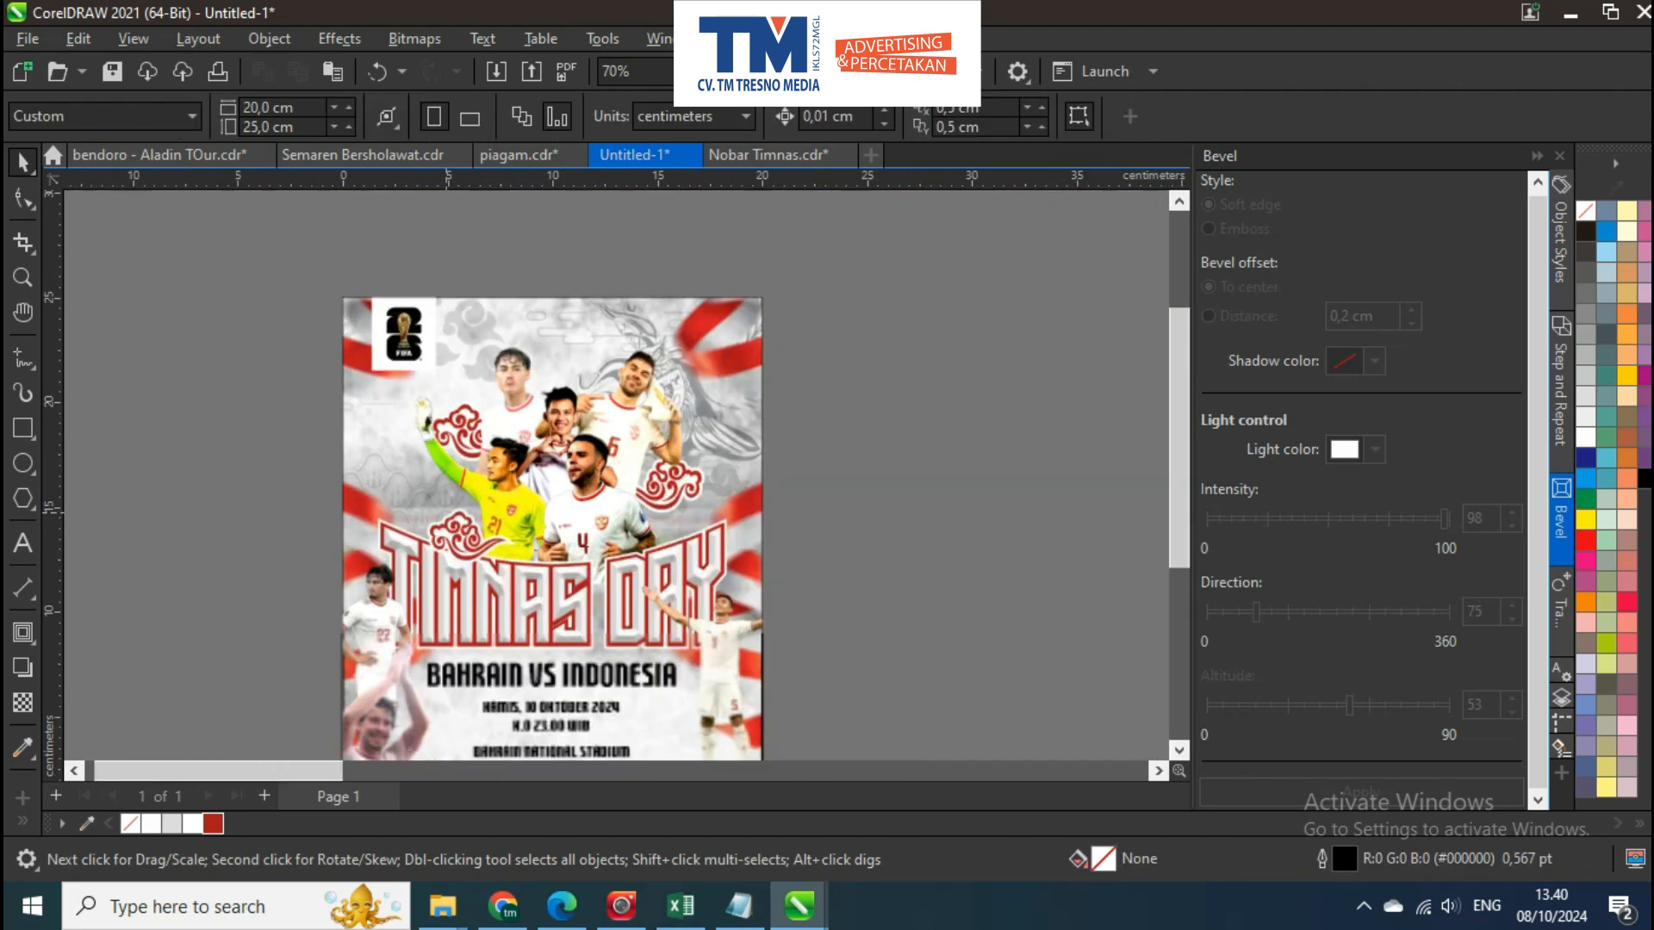
Place copies of the cloud ornament, about 4.278 × 2.598 cm, at the upper right end of DAY and near the poster's lower right corner
{"action": "left_click_drag", "start_coordinate": [441, 405], "coordinate": [435, 291]}
{"action": "left_click", "coordinate": [457, 424]}
{"action": "scroll", "coordinate": [457, 422], "scroll_direction": "down", "scroll_amount": 2}
{"action": "left_click_drag", "start_coordinate": [457, 422], "coordinate": [827, 405]}
{"action": "right_click", "coordinate": [608, 435]}
{"action": "scroll", "coordinate": [610, 439], "scroll_direction": "up", "scroll_amount": 8}
{"action": "scroll", "coordinate": [786, 411], "scroll_direction": "down", "scroll_amount": 4}
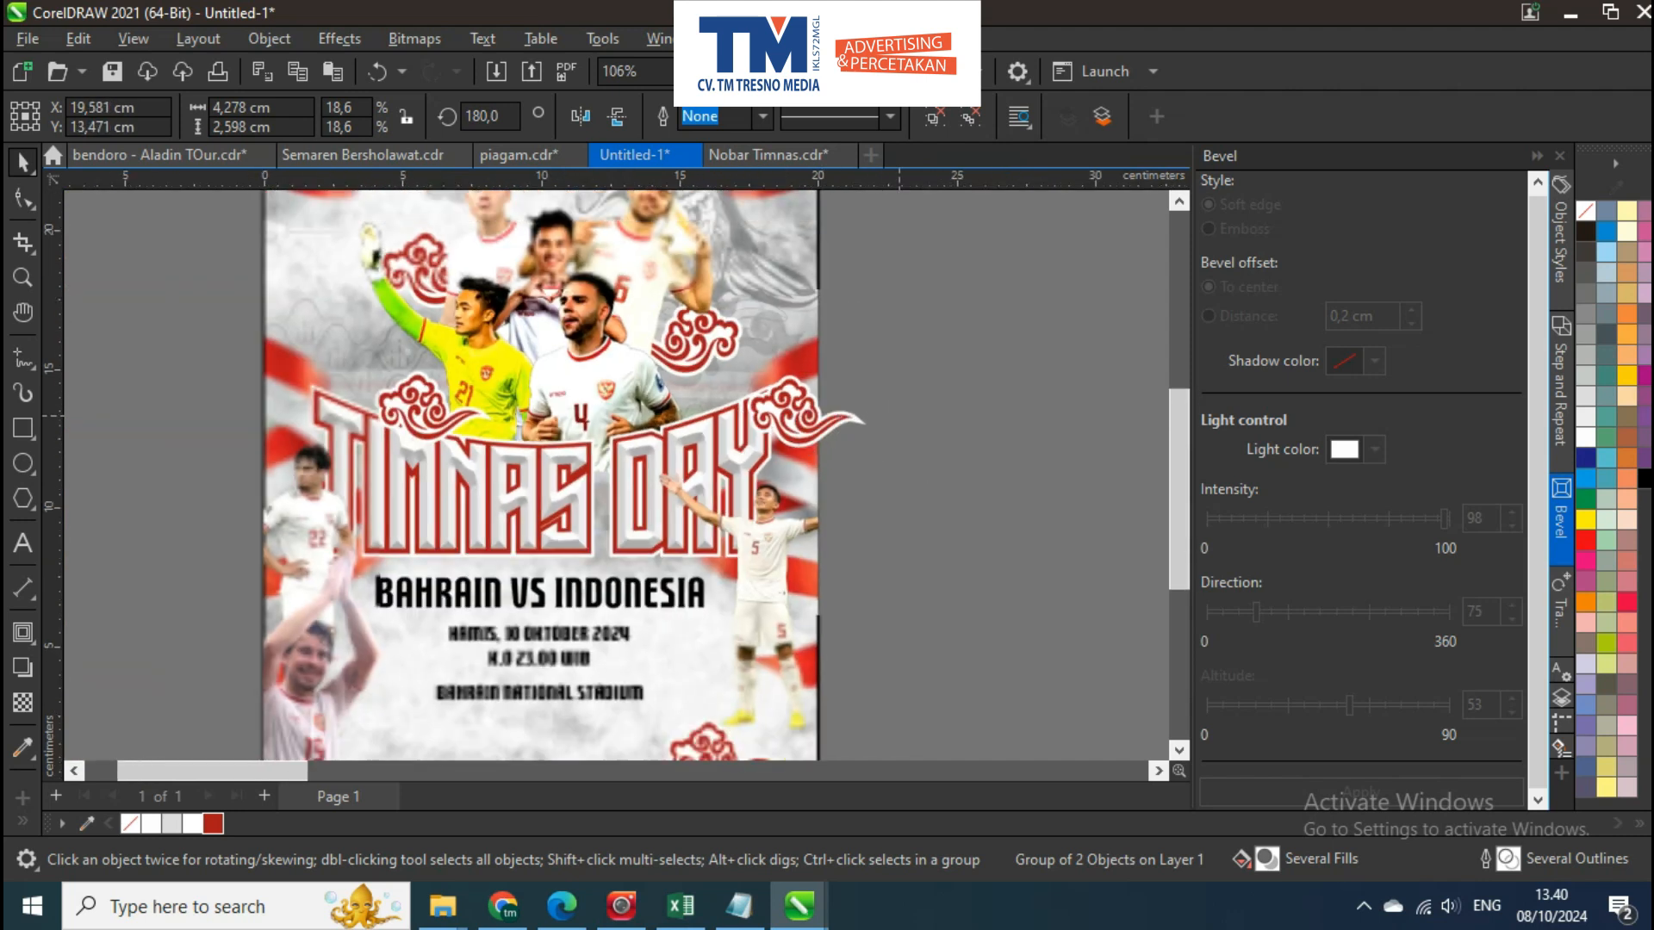
{"action": "left_click", "coordinate": [803, 399]}
{"action": "scroll", "coordinate": [795, 398], "scroll_direction": "up", "scroll_amount": 2}
{"action": "scroll", "coordinate": [796, 398], "scroll_direction": "down", "scroll_amount": 3}
{"action": "left_click_drag", "start_coordinate": [790, 365], "coordinate": [762, 267]}
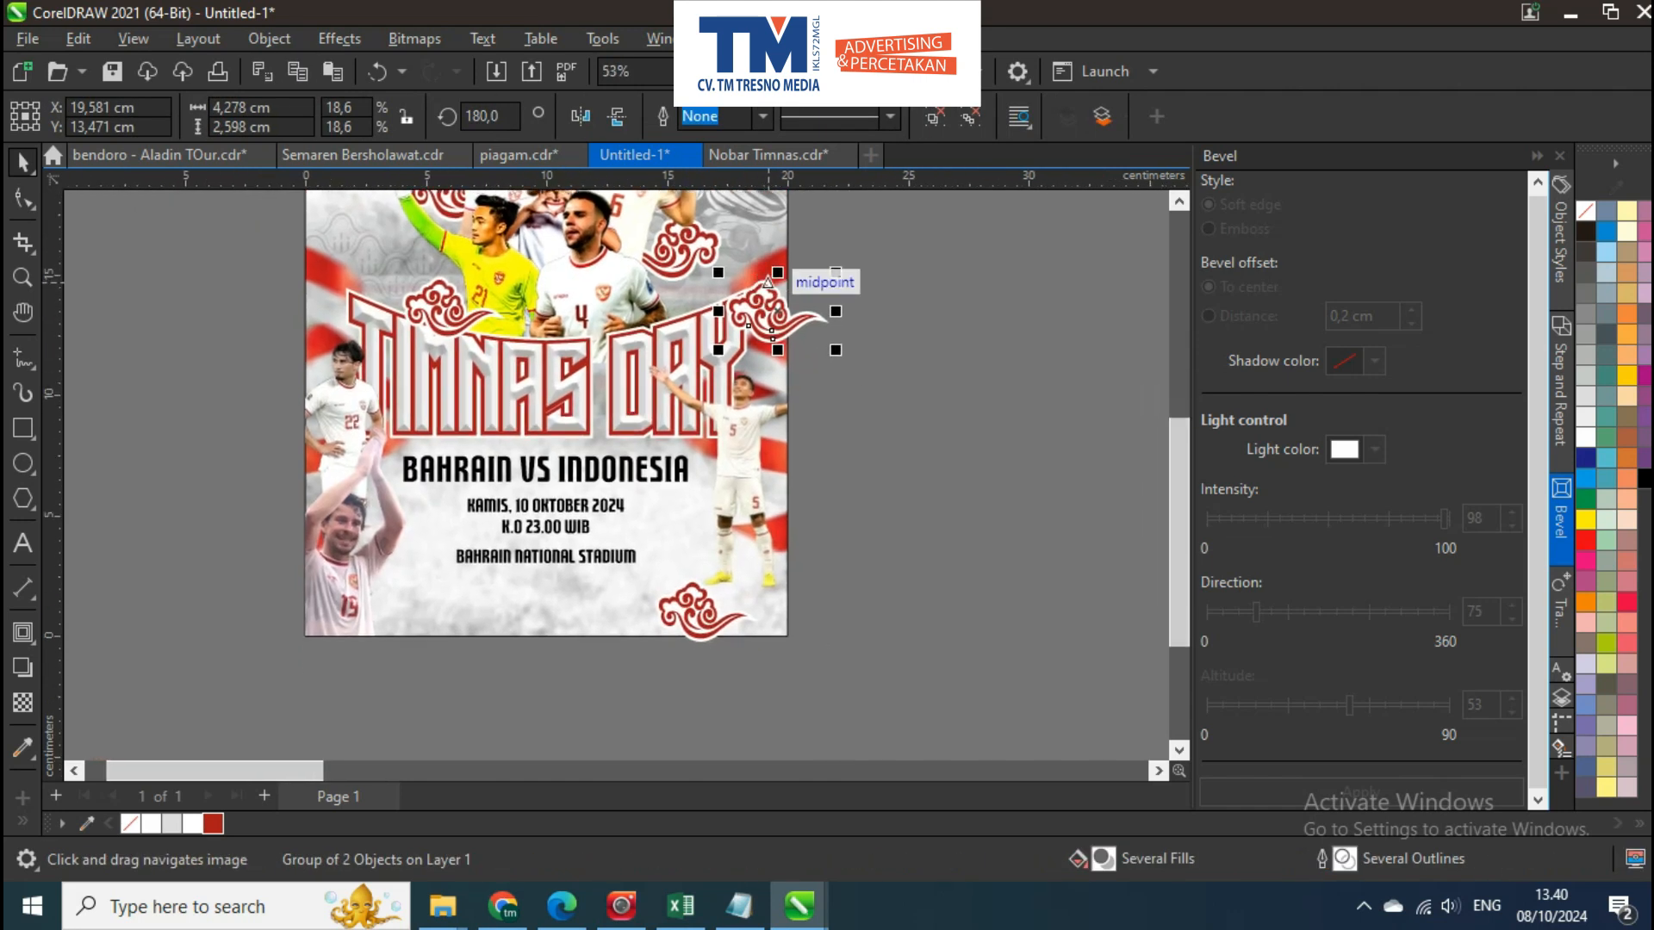
Enlarge the lower cloud ornament to about 8.603 × 5.225 cm and move it over the poster's lower right corner
{"action": "scroll", "coordinate": [686, 585], "scroll_direction": "up", "scroll_amount": 2}
{"action": "left_click", "coordinate": [689, 596]}
{"action": "left_click_drag", "start_coordinate": [802, 668], "coordinate": [886, 634]}
{"action": "scroll", "coordinate": [777, 556], "scroll_direction": "down", "scroll_amount": 3}
{"action": "left_click_drag", "start_coordinate": [746, 289], "coordinate": [768, 504]}
{"action": "scroll", "coordinate": [768, 504], "scroll_direction": "up", "scroll_amount": 4}
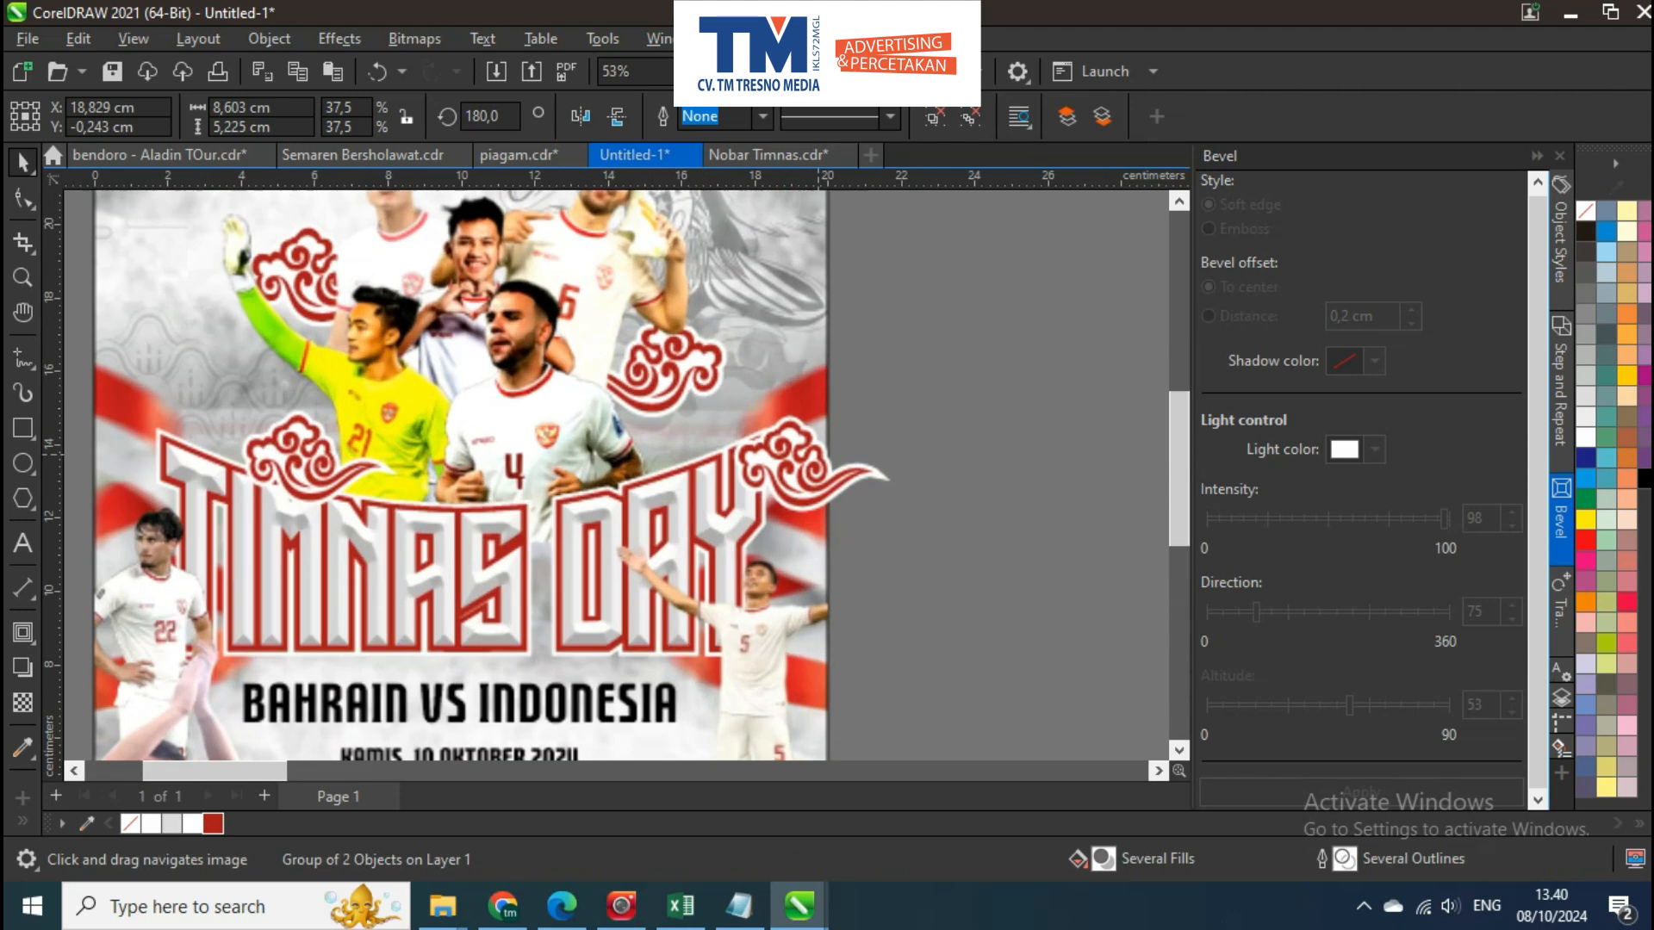
Apply a motion blur with distance 61 to the cloud ornament at the end of DAY and convert it to a bitmap
{"action": "left_click", "coordinate": [794, 465]}
{"action": "left_click", "coordinate": [339, 38]}
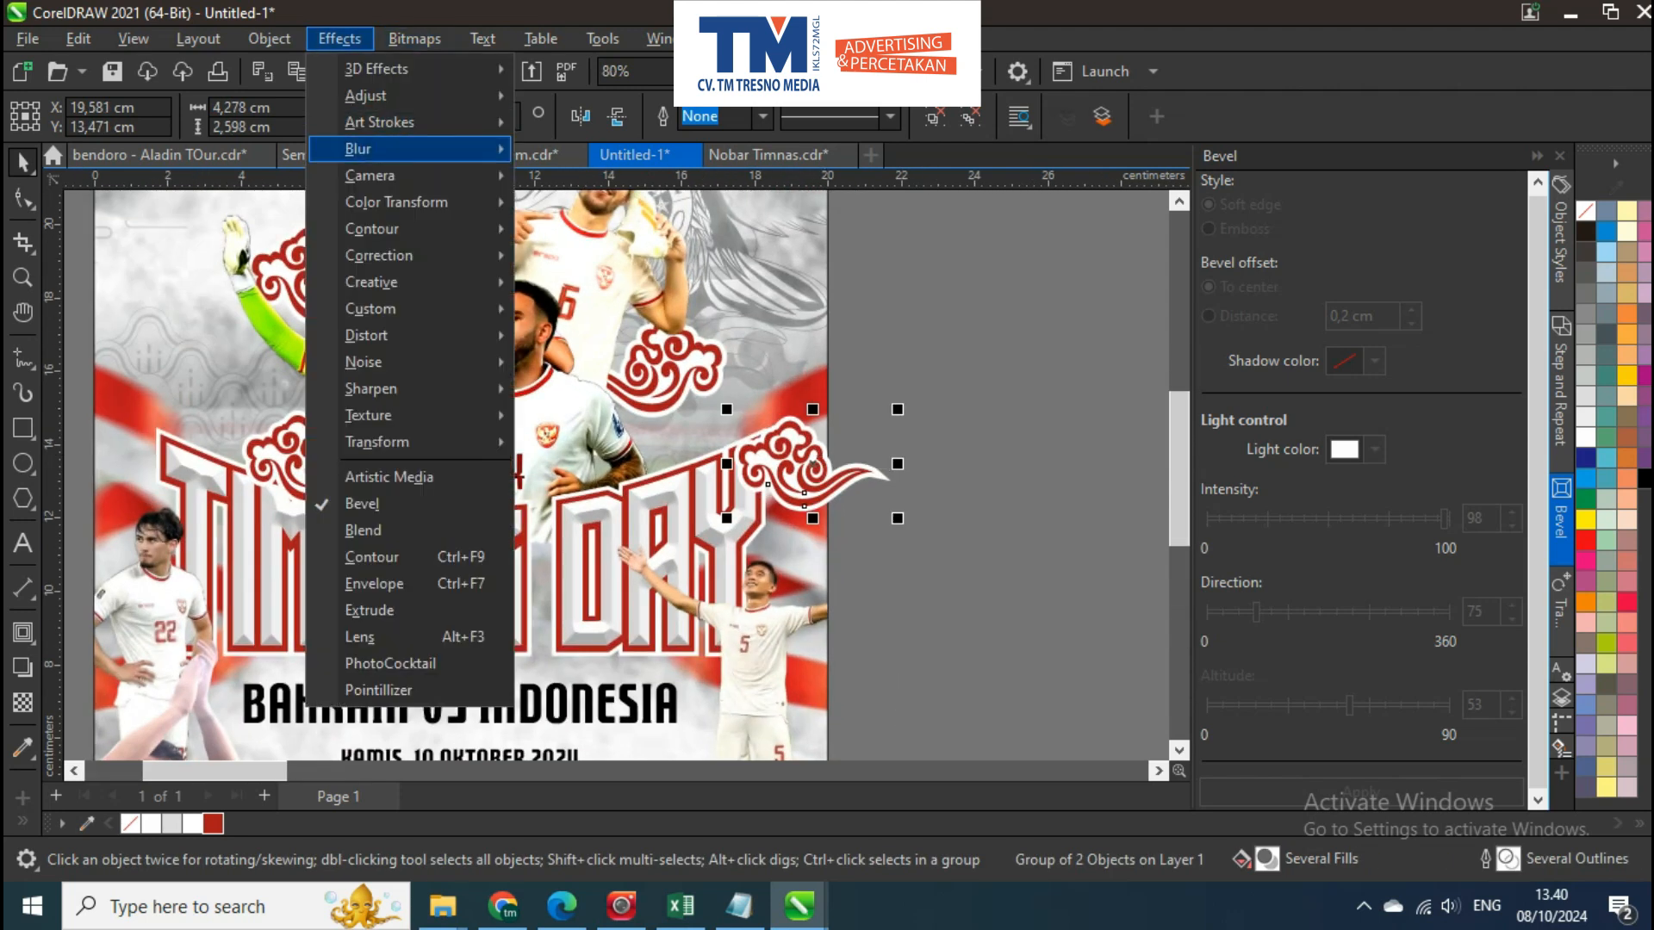
{"action": "mouse_move", "coordinate": [405, 148]}
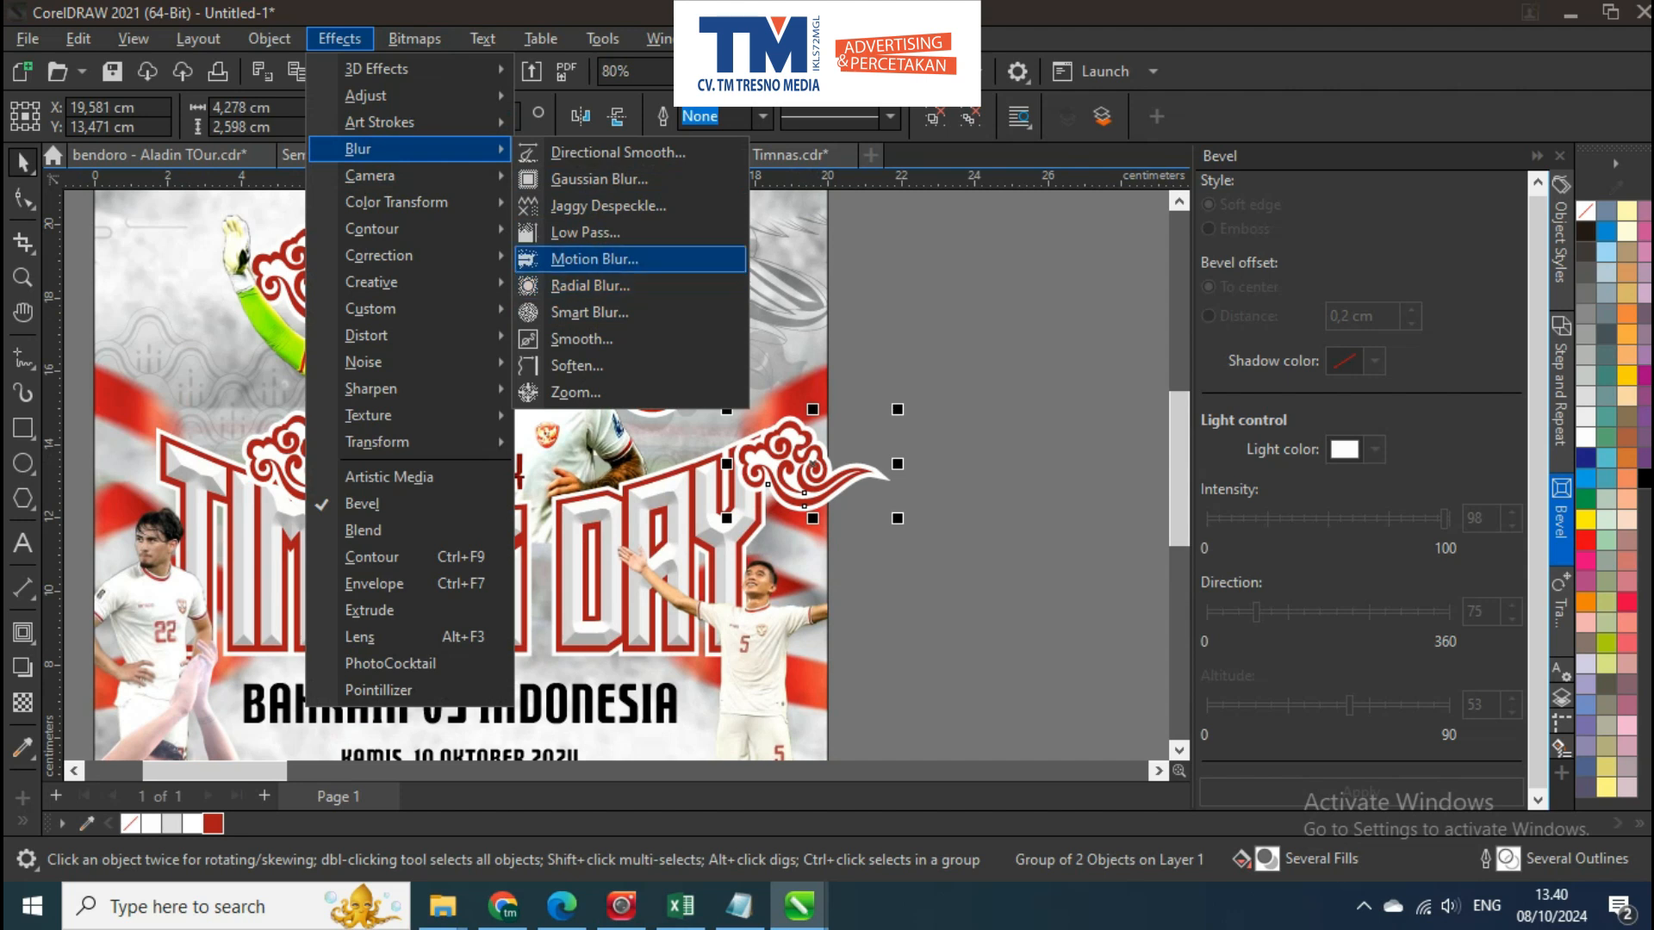
{"action": "left_click", "coordinate": [594, 259]}
{"action": "left_click_drag", "start_coordinate": [812, 271], "coordinate": [1314, 282]}
{"action": "left_click_drag", "start_coordinate": [1261, 345], "coordinate": [1291, 347]}
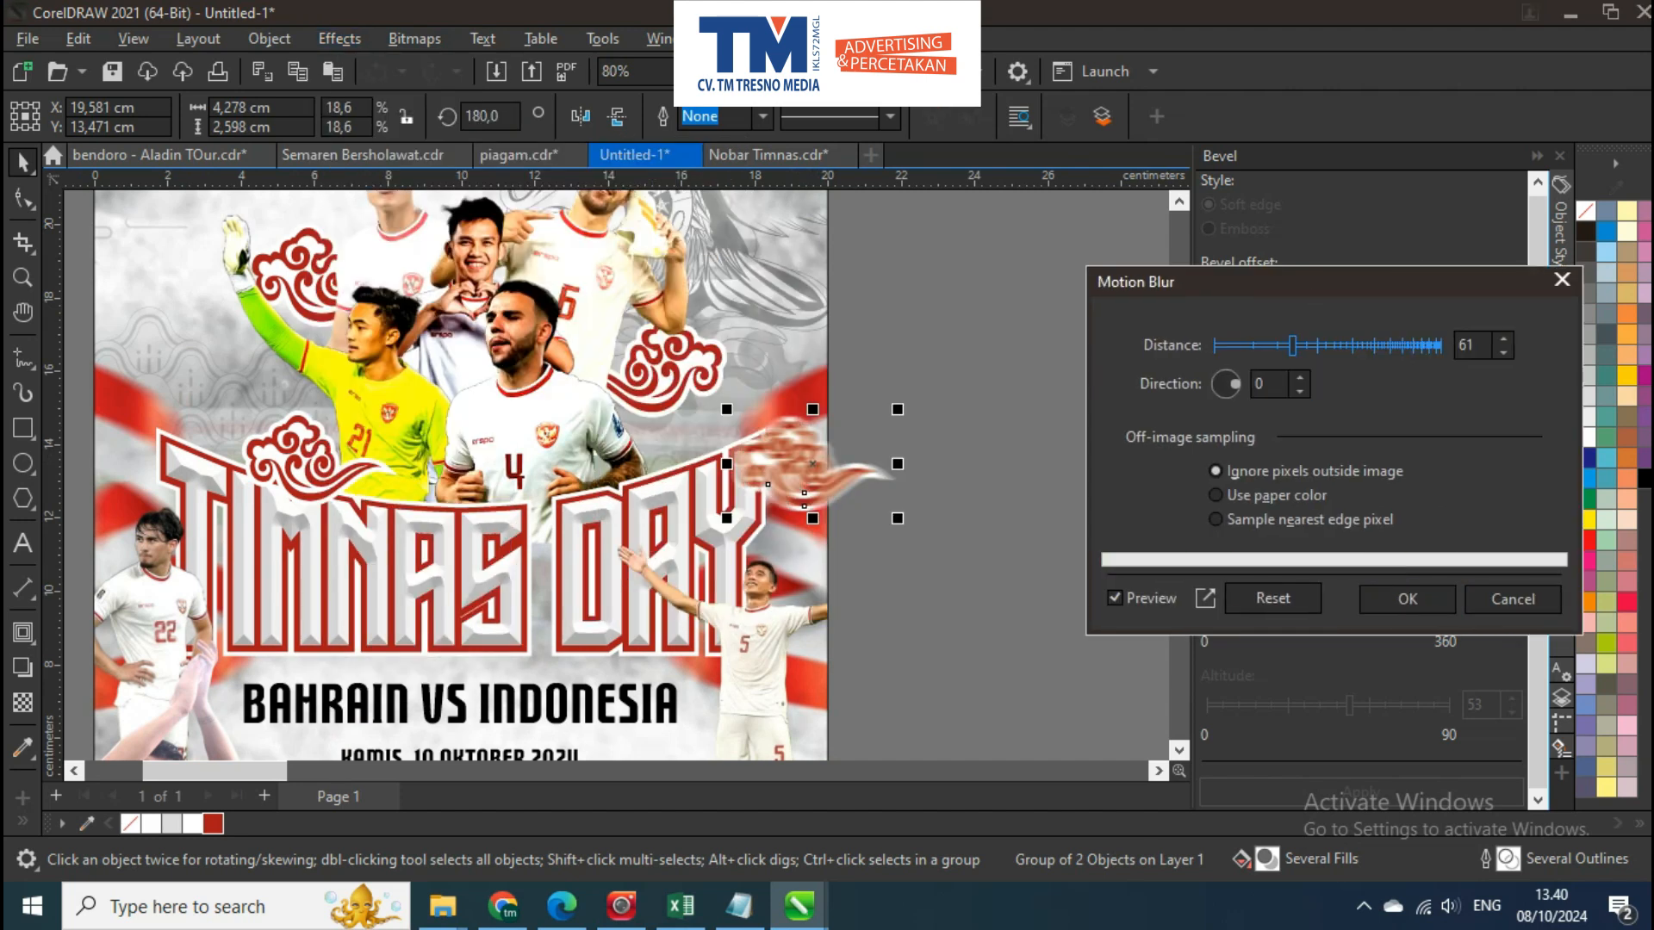
{"action": "key", "text": "Return"}
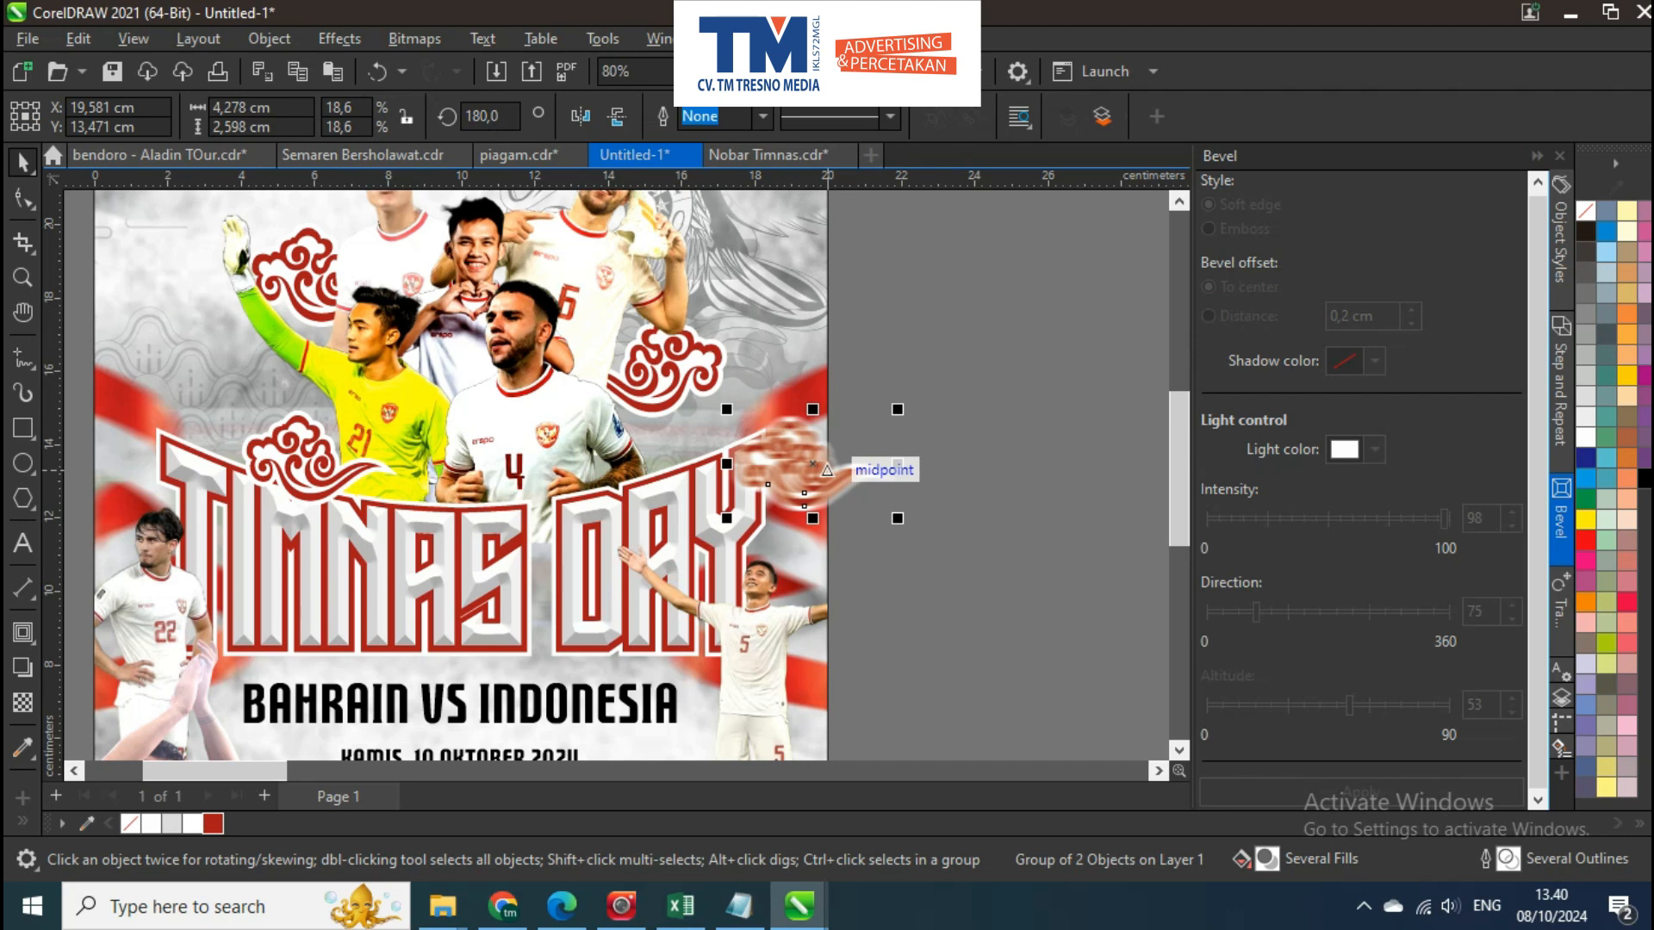
{"action": "key", "text": "alt+b"}
{"action": "key", "text": "c"}
{"action": "key", "text": "Return"}
Move the blurred cloud above the gap between TIMNAS and DAY, and place a copy about 4.09 × 2.796 cm behind the number 5 player's legs
{"action": "left_click_drag", "start_coordinate": [829, 470], "coordinate": [592, 630]}
{"action": "scroll", "coordinate": [600, 483], "scroll_direction": "up", "scroll_amount": 1}
{"action": "scroll", "coordinate": [560, 498], "scroll_direction": "down", "scroll_amount": 2}
{"action": "right_click", "coordinate": [675, 676]}
{"action": "scroll", "coordinate": [675, 676], "scroll_direction": "up", "scroll_amount": 2}
{"action": "scroll", "coordinate": [580, 466], "scroll_direction": "up", "scroll_amount": 1}
{"action": "left_click_drag", "start_coordinate": [717, 517], "coordinate": [725, 536]}
{"action": "left_click_drag", "start_coordinate": [645, 622], "coordinate": [667, 614]}
{"action": "left_click", "coordinate": [689, 482]}
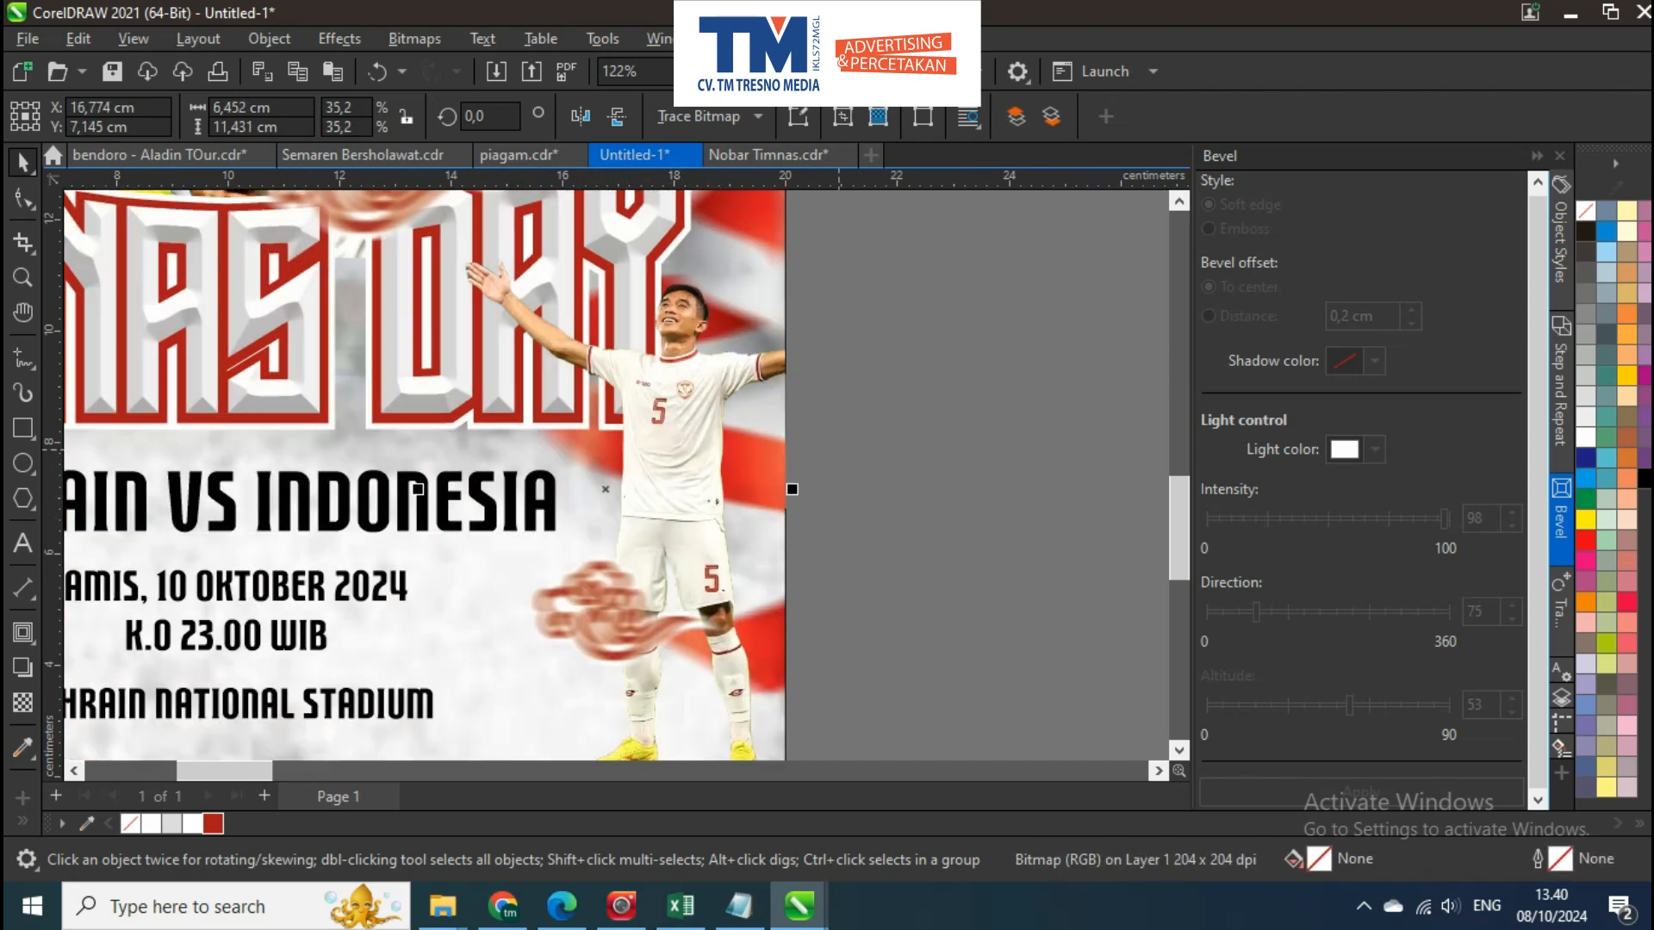
Delete the large unblurred cloud ornament at the poster's lower right corner
{"action": "scroll", "coordinate": [832, 457], "scroll_direction": "down", "scroll_amount": 2}
{"action": "left_click", "coordinate": [848, 500]}
{"action": "left_click", "coordinate": [768, 736]}
{"action": "left_click_drag", "start_coordinate": [768, 736], "coordinate": [749, 567]}
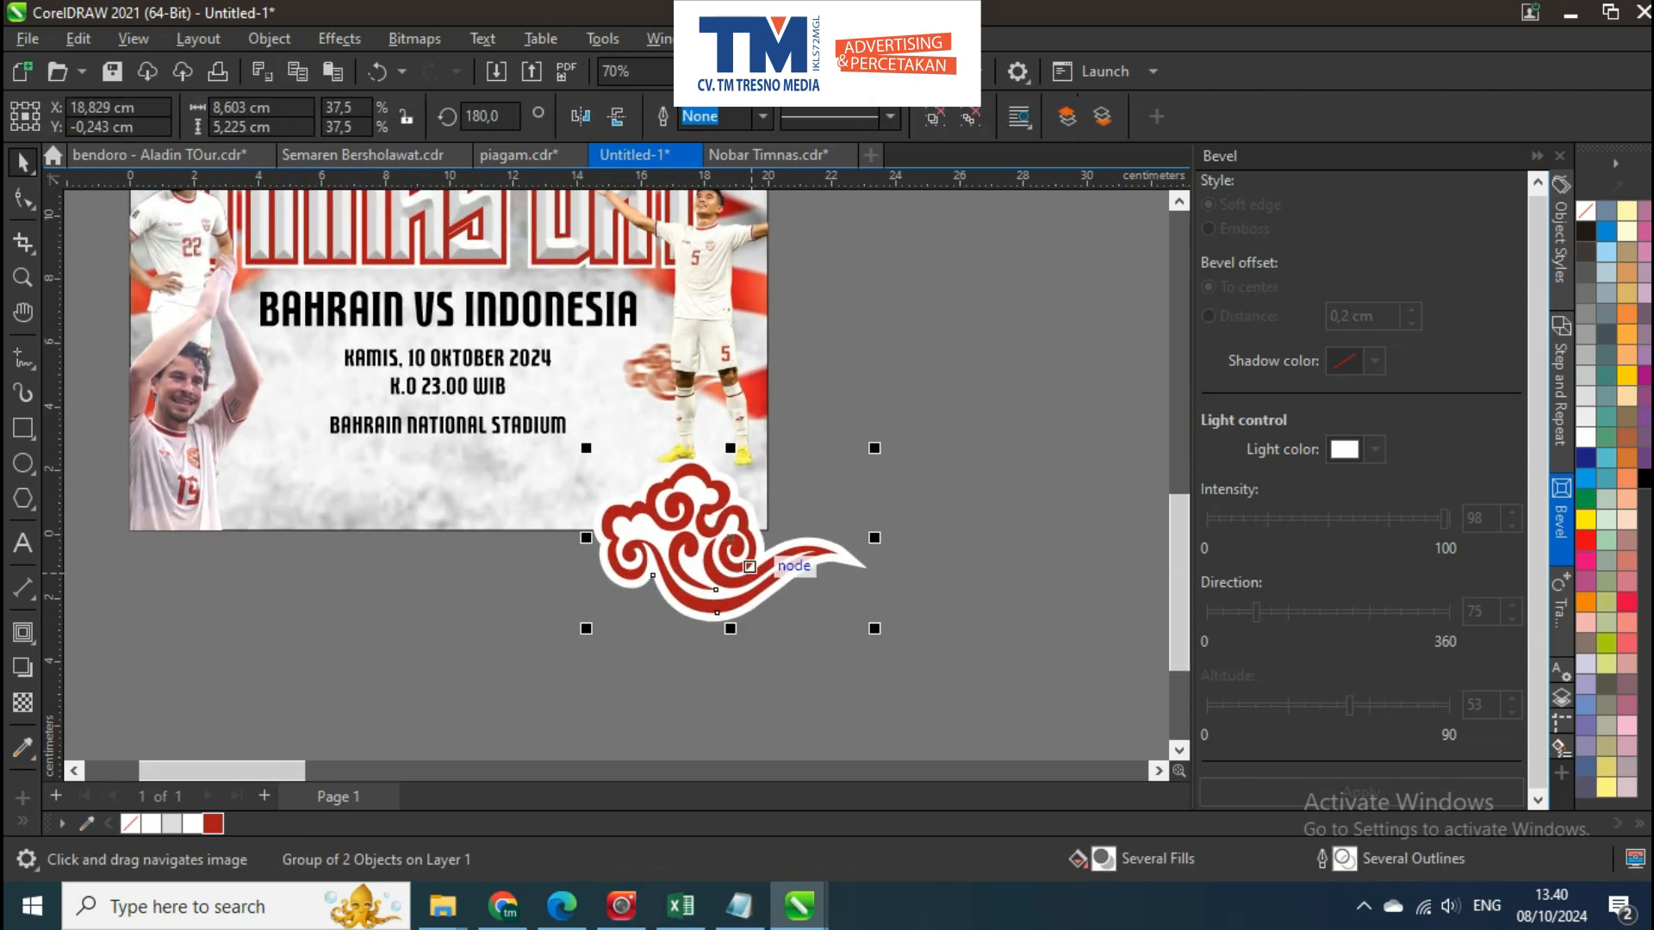
{"action": "key", "text": "Delete"}
Copy the small blurred cloud to the poster's lower right corner and enlarge it to about 12.119 × 8.284 cm
{"action": "left_click_drag", "start_coordinate": [878, 553], "coordinate": [546, 321]}
{"action": "left_click_drag", "start_coordinate": [677, 371], "coordinate": [677, 575]}
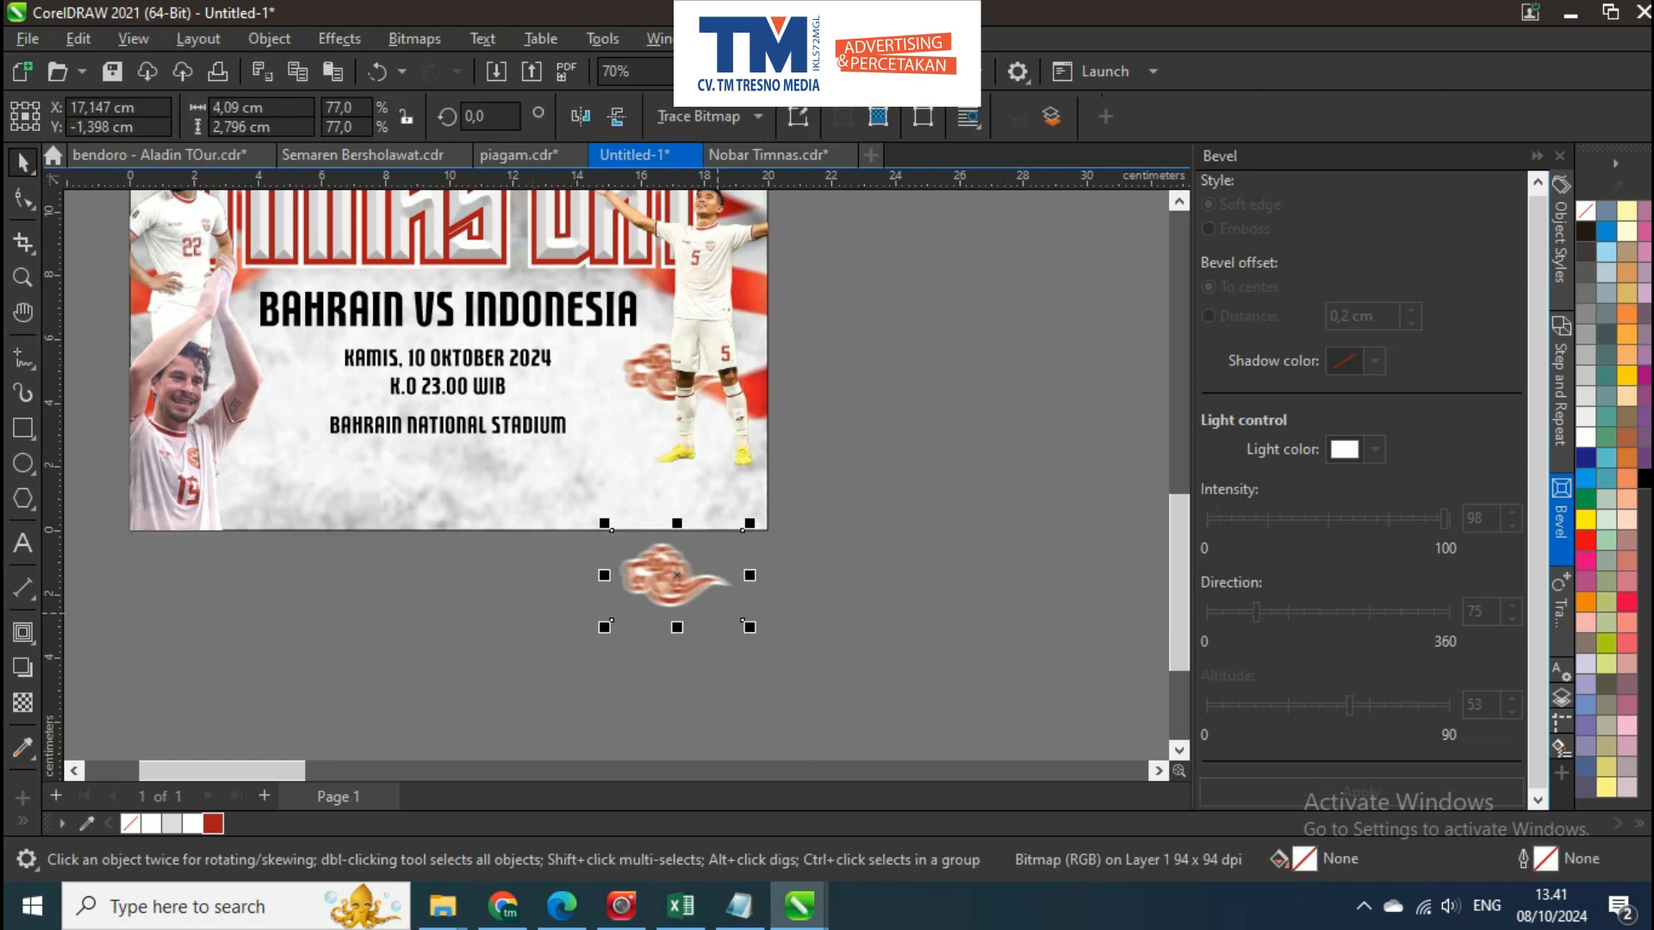
{"action": "left_click_drag", "start_coordinate": [750, 627], "coordinate": [846, 689]}
{"action": "left_click_drag", "start_coordinate": [712, 618], "coordinate": [747, 548]}
{"action": "left_click_drag", "start_coordinate": [878, 619], "coordinate": [942, 643]}
Place a mirrored copy of the large blurred cloud at the lower left corner and group the two clouds
{"action": "left_click_drag", "start_coordinate": [942, 504], "coordinate": [390, 503]}
{"action": "right_click", "coordinate": [389, 504]}
{"action": "left_click_drag", "start_coordinate": [389, 504], "coordinate": [517, 542]}
{"action": "left_click_drag", "start_coordinate": [516, 542], "coordinate": [344, 540]}
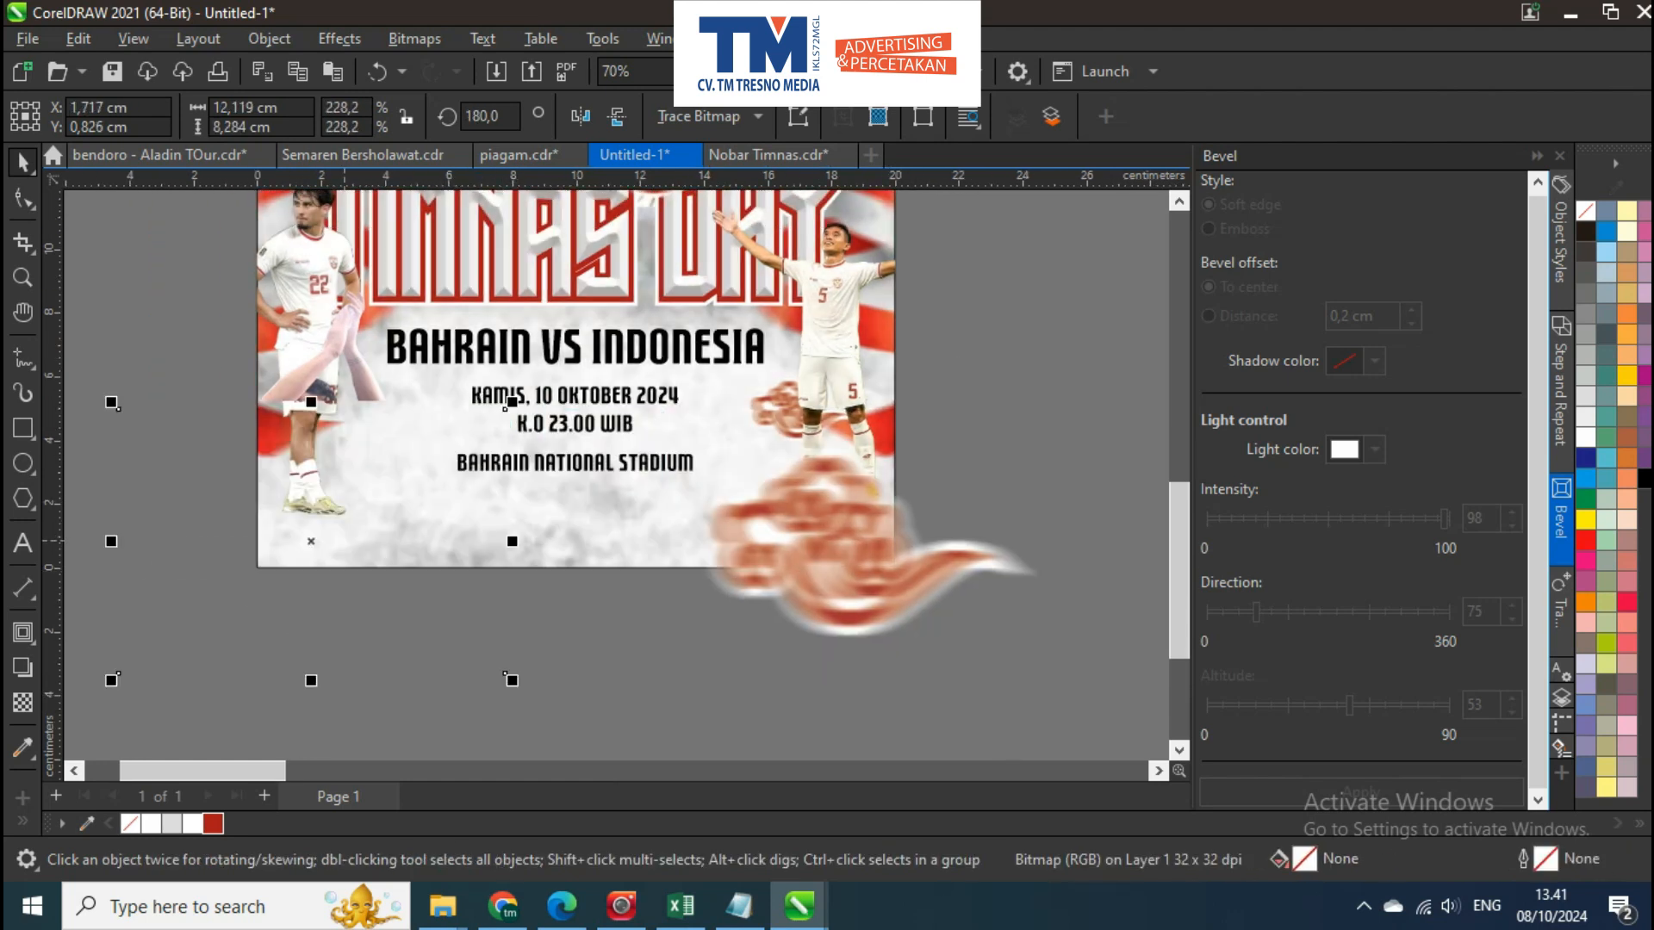
{"action": "left_click", "coordinate": [813, 571], "text": "shift"}
{"action": "key", "text": "ctrl+g"}
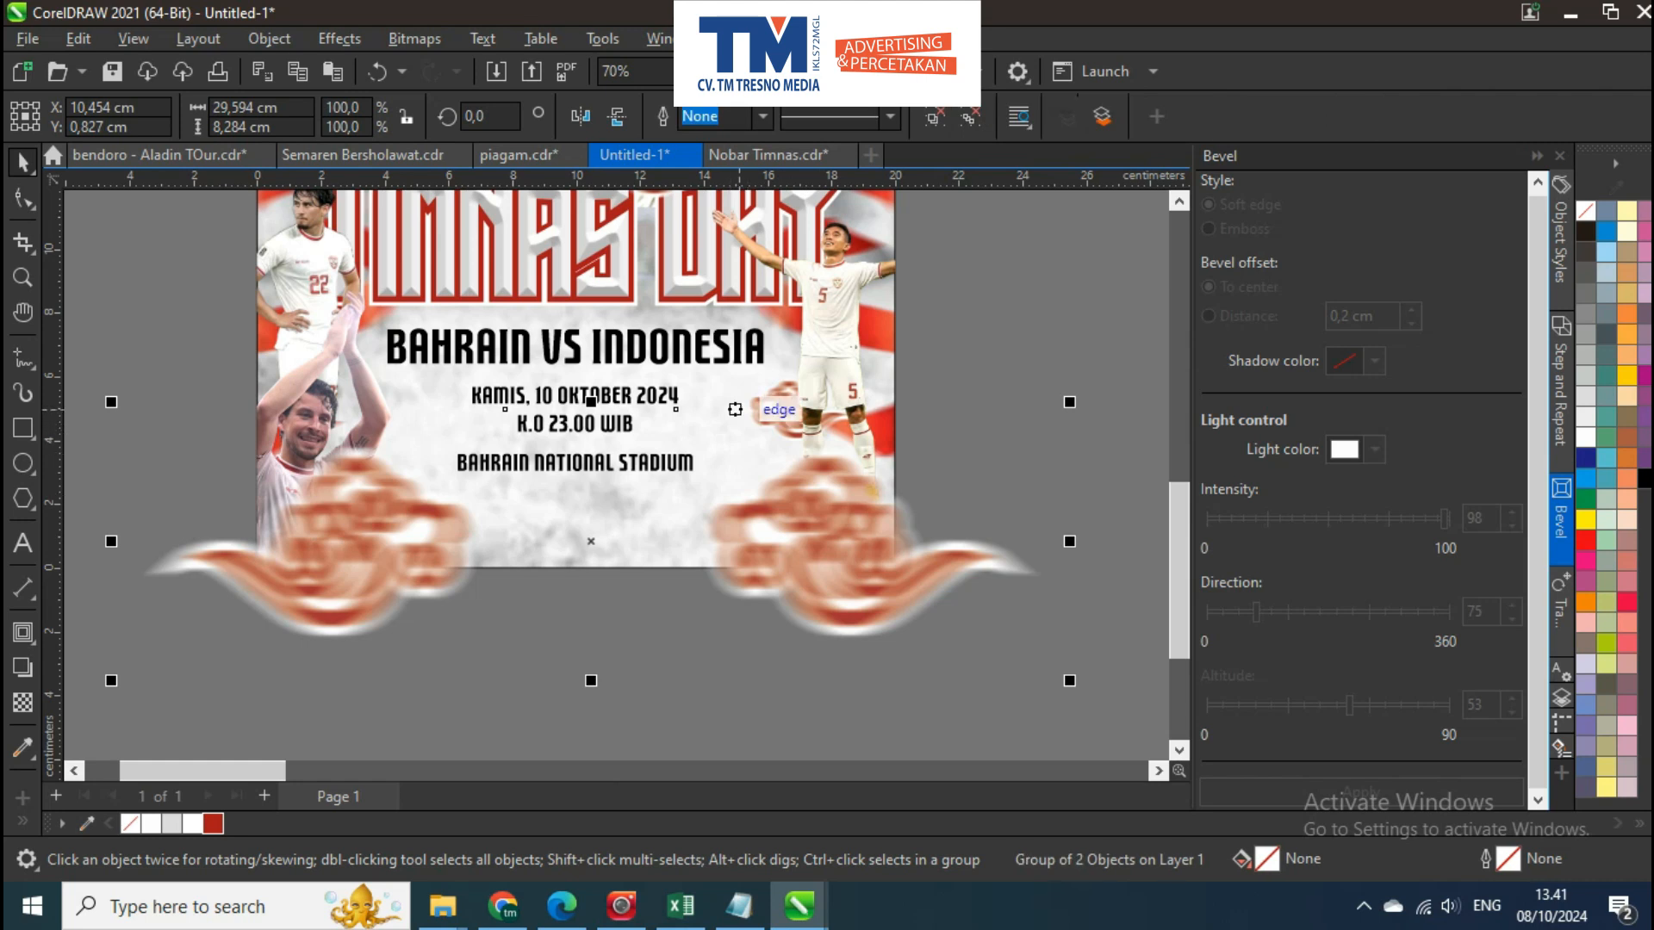
Centre the group of large blurred clouds horizontally on the poster
{"action": "left_click", "coordinate": [737, 411], "text": "shift"}
{"action": "key", "text": "c"}
{"action": "left_click", "coordinate": [869, 532]}
{"action": "scroll", "coordinate": [832, 526], "scroll_direction": "down", "scroll_amount": 2}
{"action": "left_click", "coordinate": [867, 616]}
{"action": "left_click", "coordinate": [915, 549]}
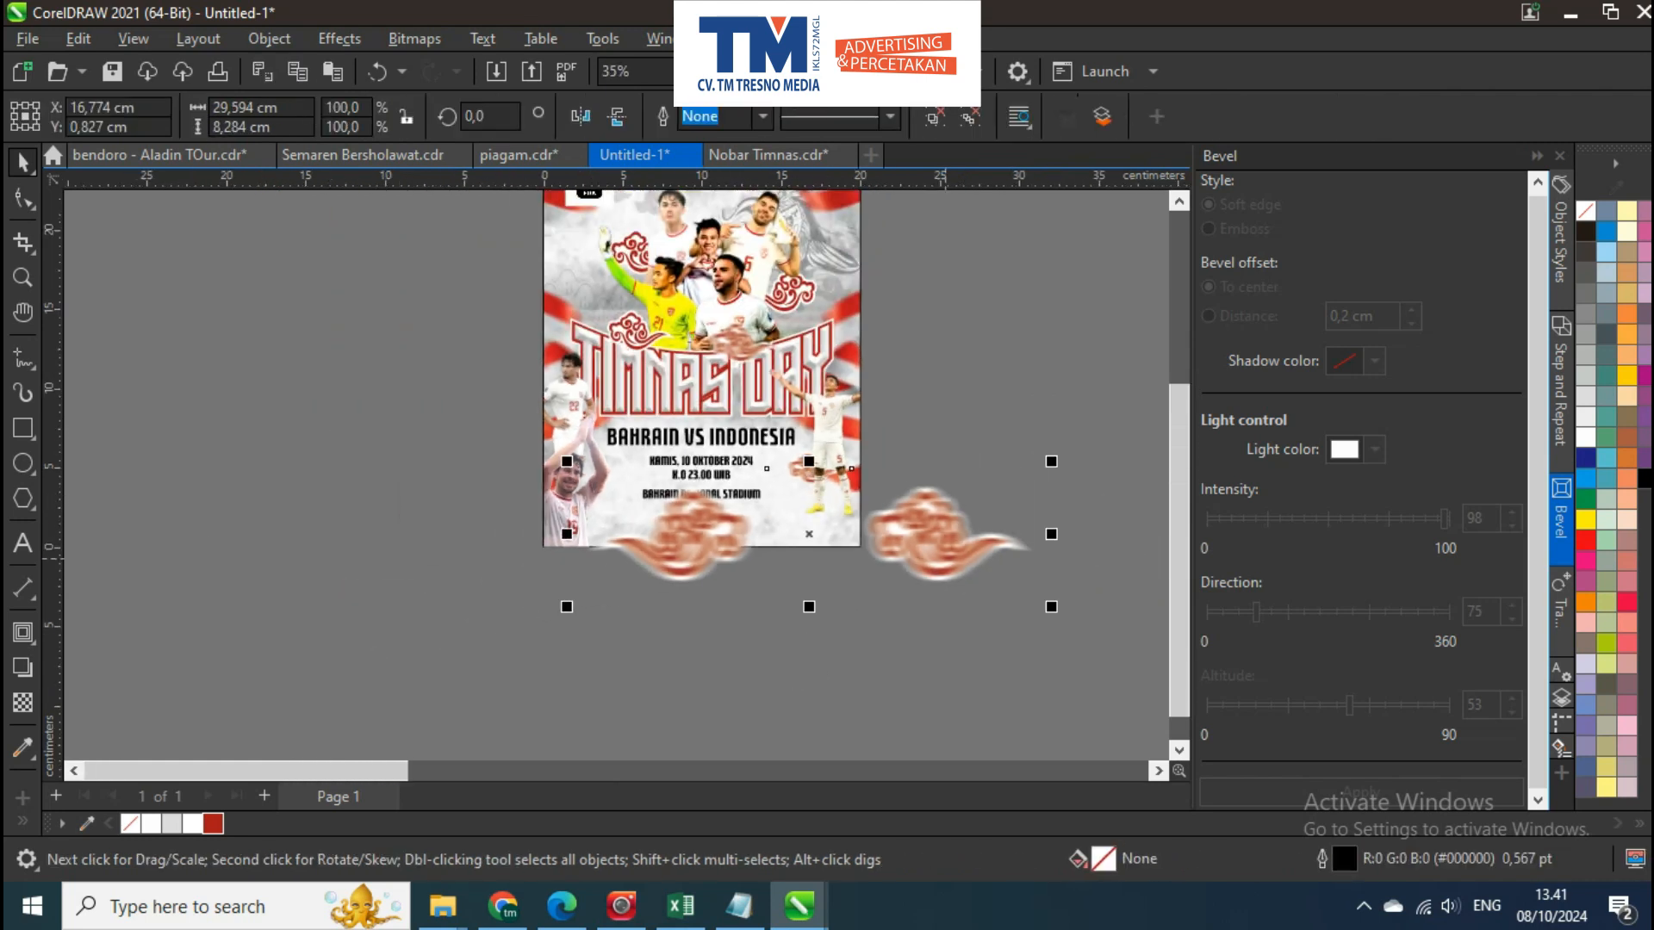
{"action": "left_click", "coordinate": [743, 439], "text": "shift"}
{"action": "key", "text": "c"}
{"action": "left_click", "coordinate": [835, 582]}
{"action": "left_click", "coordinate": [844, 555]}
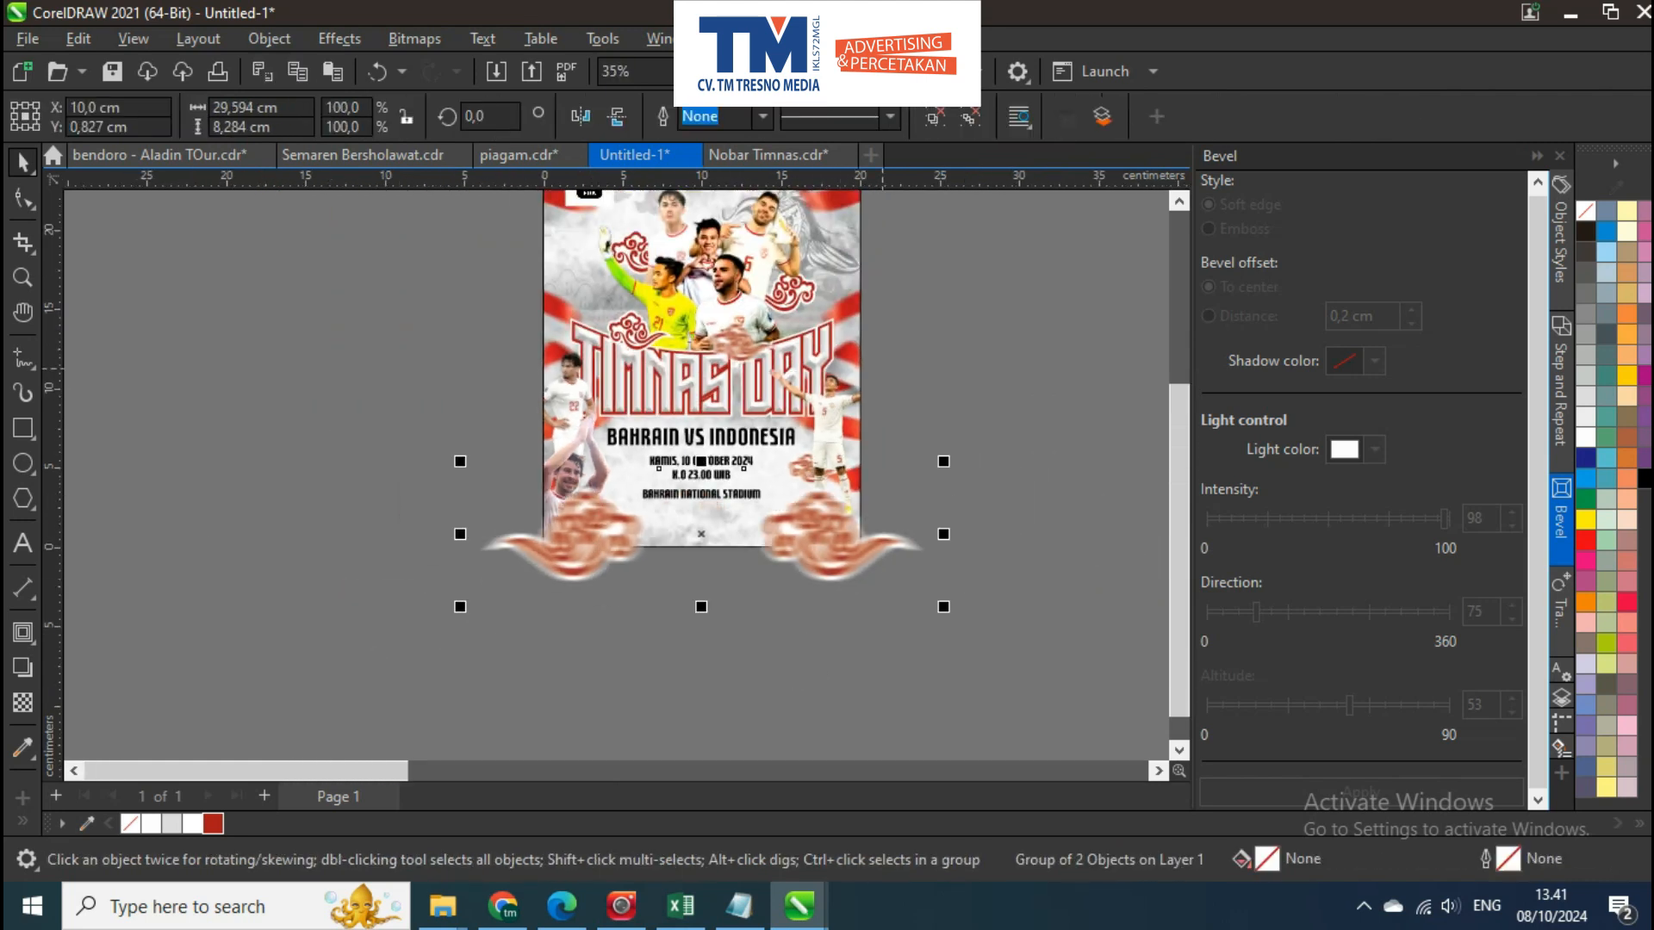
PowerClip the group of large blurred clouds inside the poster's background rectangle
{"action": "key", "text": "alt+j"}
{"action": "key", "text": "w"}
{"action": "key", "text": "p"}
{"action": "left_click", "coordinate": [801, 500]}
{"action": "left_click", "coordinate": [914, 525]}
Move the small blurred cloud up behind the number 5 player's waist, just below the word DAY
{"action": "scroll", "coordinate": [823, 455], "scroll_direction": "up", "scroll_amount": 2}
{"action": "left_click", "coordinate": [812, 465]}
{"action": "left_click_drag", "start_coordinate": [995, 395], "coordinate": [568, 593]}
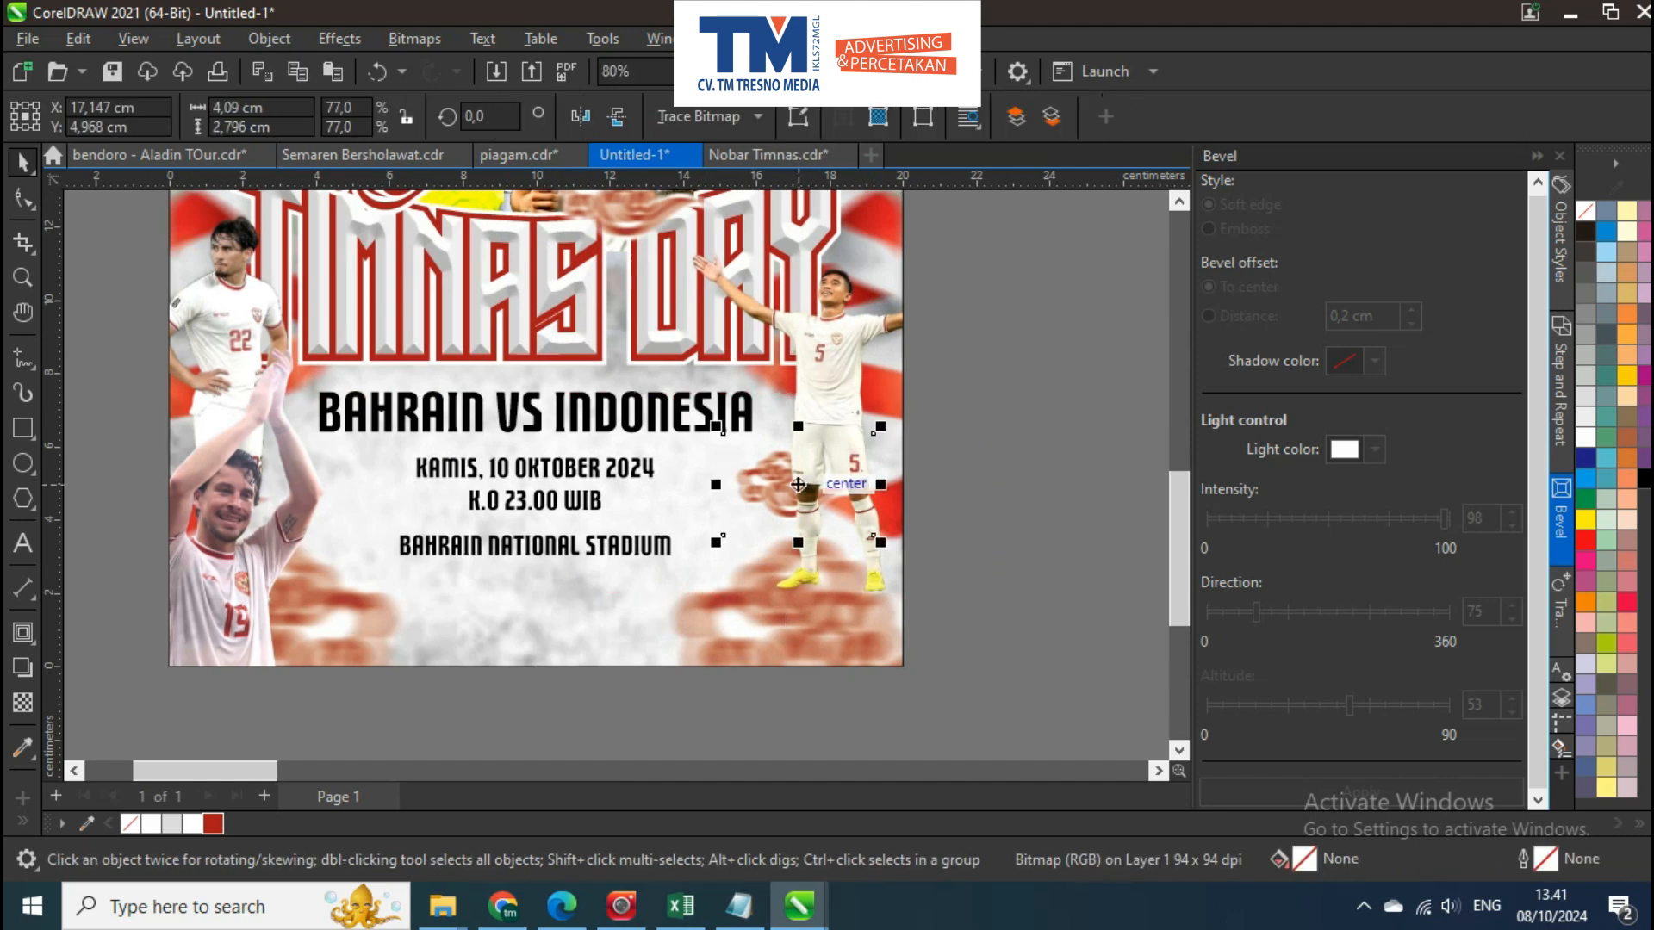
{"action": "left_click_drag", "start_coordinate": [794, 484], "coordinate": [785, 381]}
{"action": "scroll", "coordinate": [784, 372], "scroll_direction": "up", "scroll_amount": 1}
{"action": "scroll", "coordinate": [791, 392], "scroll_direction": "down", "scroll_amount": 1}
{"action": "key", "text": "Escape"}
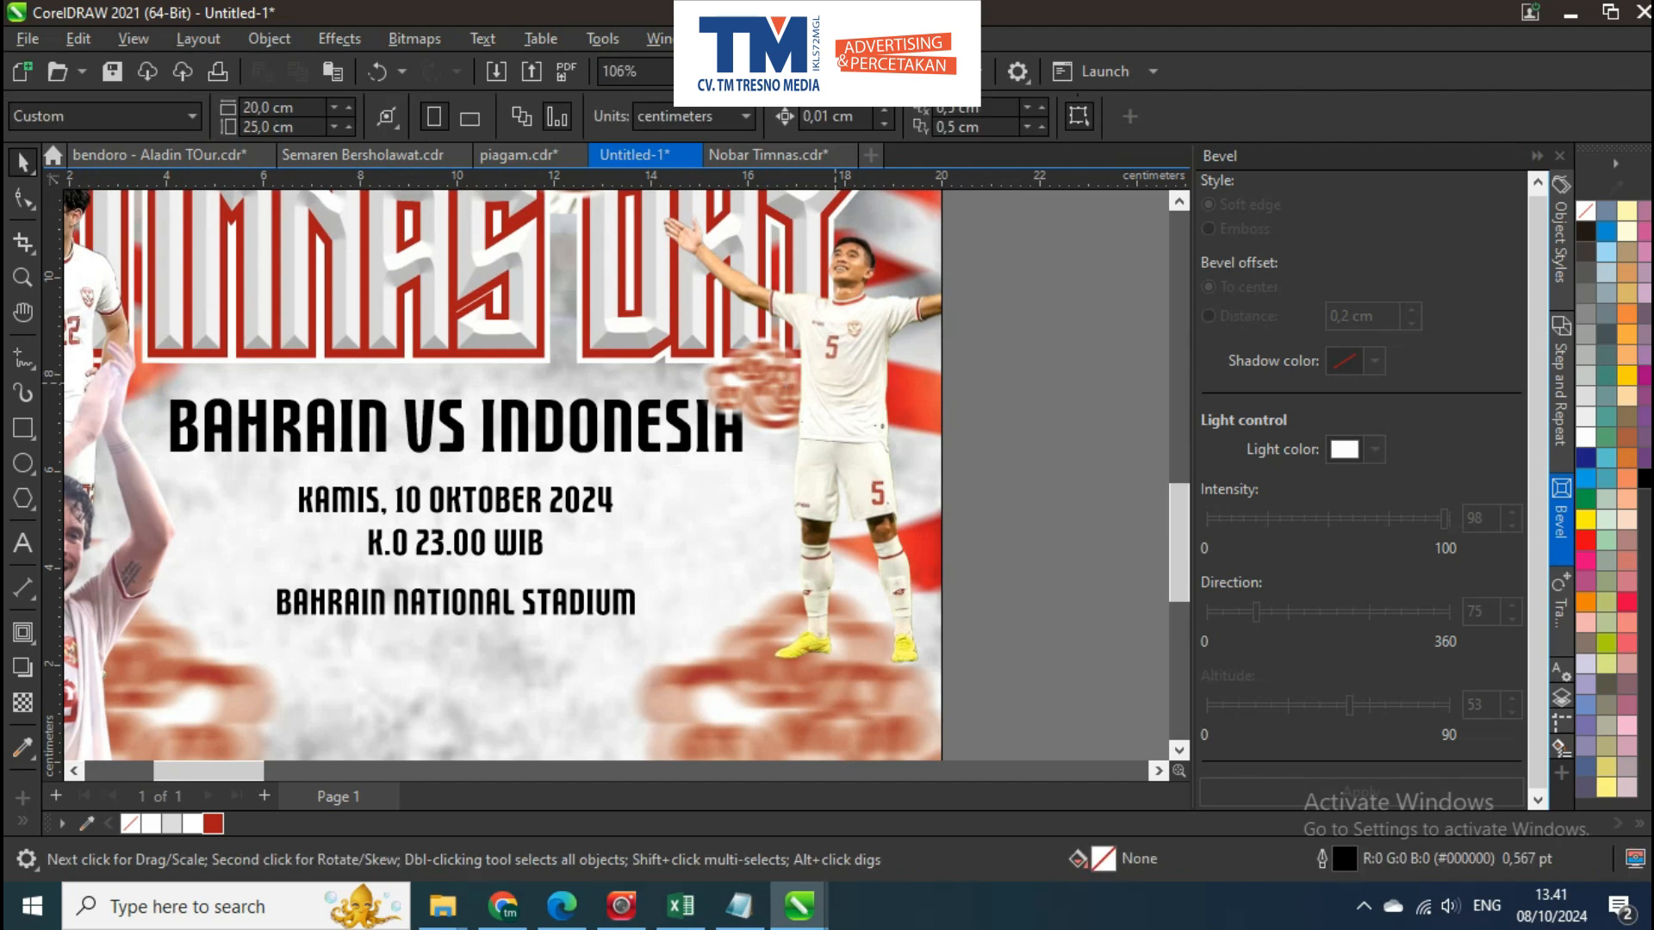
Delete the sharp cloud ornament behind the goalkeeper's raised arm
{"action": "scroll", "coordinate": [437, 337], "scroll_direction": "down", "scroll_amount": 3}
{"action": "scroll", "coordinate": [436, 336], "scroll_direction": "up", "scroll_amount": 2}
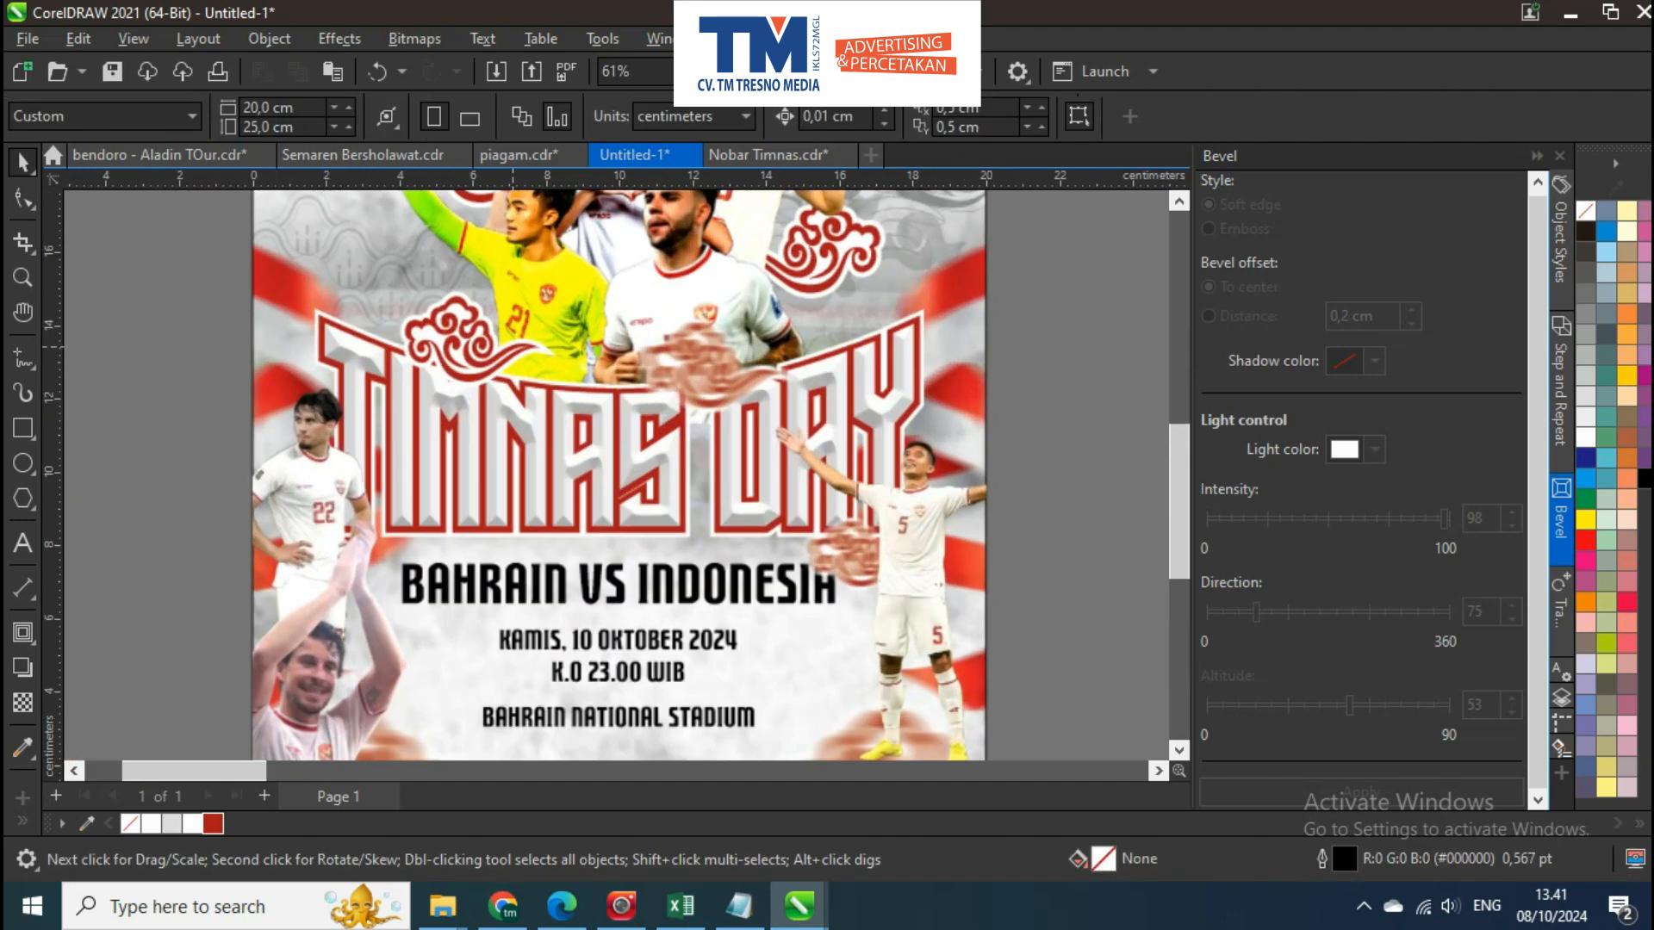
{"action": "left_click", "coordinate": [436, 337]}
{"action": "left_click_drag", "start_coordinate": [436, 337], "coordinate": [591, 596]}
{"action": "left_click", "coordinate": [541, 437]}
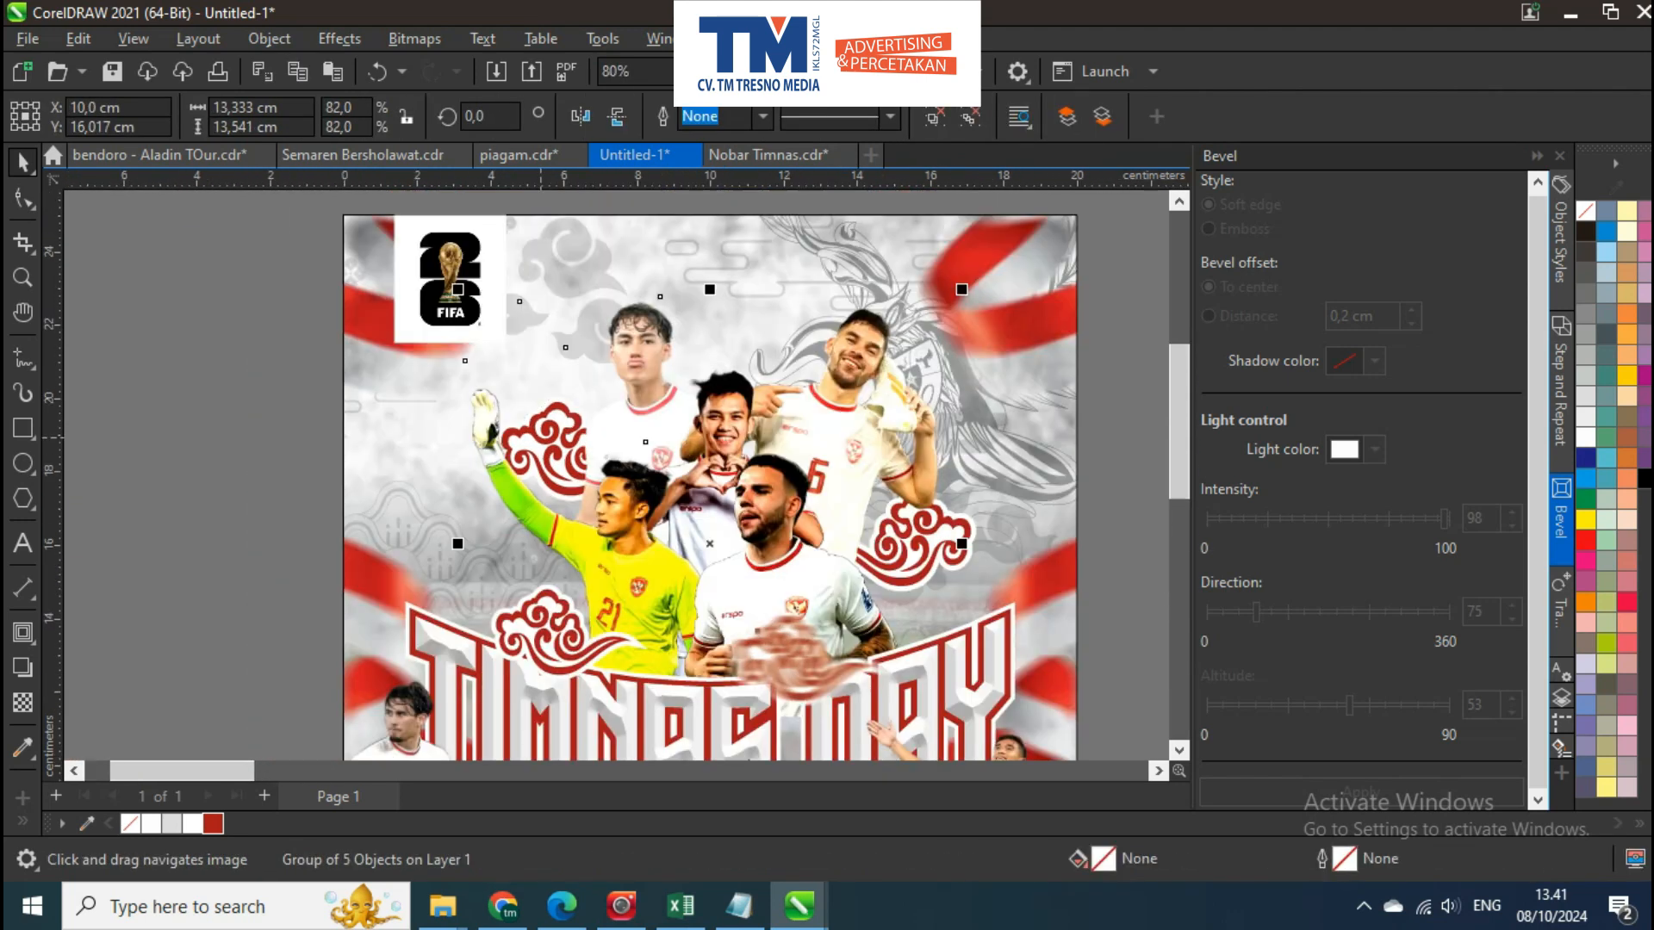
{"action": "left_click", "coordinate": [544, 439]}
{"action": "key", "text": "Delete"}
Place an enlarged copy of the title's blurred cloud behind the players, beside the goalkeeper's raised arm
{"action": "left_click_drag", "start_coordinate": [810, 655], "coordinate": [790, 617]}
{"action": "left_click_drag", "start_coordinate": [790, 617], "coordinate": [569, 439]}
{"action": "scroll", "coordinate": [557, 425], "scroll_direction": "up", "scroll_amount": 2}
{"action": "left_click_drag", "start_coordinate": [678, 513], "coordinate": [747, 565]}
{"action": "left_click_drag", "start_coordinate": [539, 448], "coordinate": [578, 436]}
{"action": "scroll", "coordinate": [578, 444], "scroll_direction": "down", "scroll_amount": 4}
{"action": "left_click", "coordinate": [573, 246], "text": "shift"}
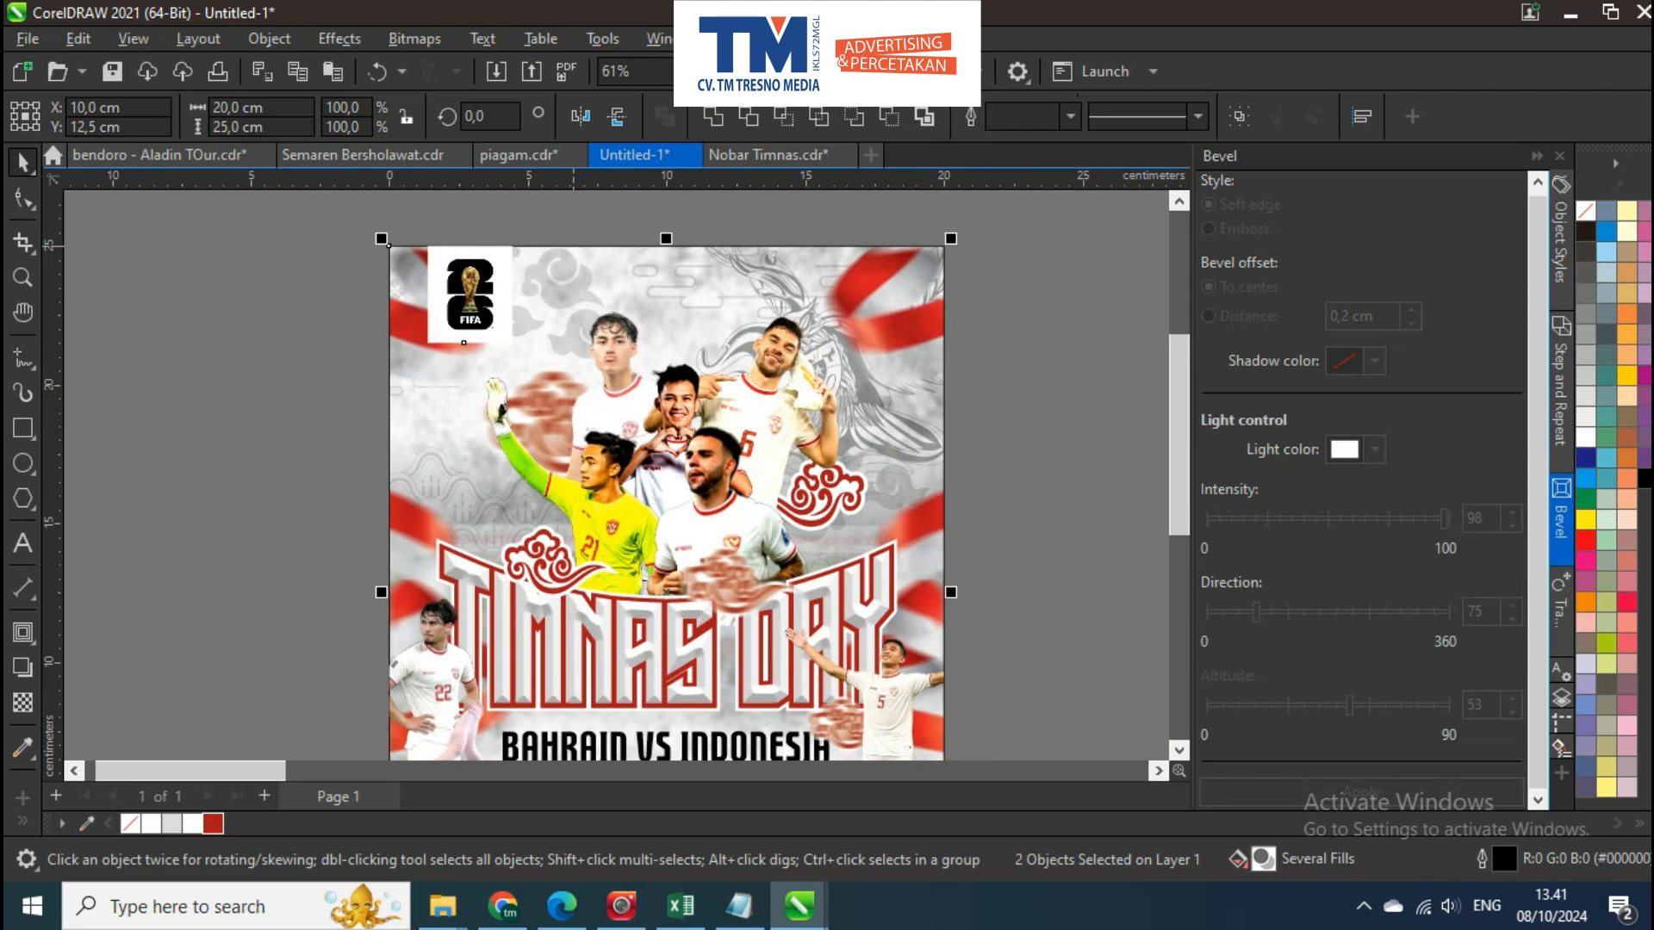
{"action": "key", "text": "Escape"}
Fill the match title, date, kick-off time and stadium text with the red used in the title
{"action": "scroll", "coordinate": [500, 303], "scroll_direction": "down", "scroll_amount": 3}
{"action": "left_click_drag", "start_coordinate": [610, 562], "coordinate": [590, 447]}
{"action": "scroll", "coordinate": [603, 508], "scroll_direction": "up", "scroll_amount": 2}
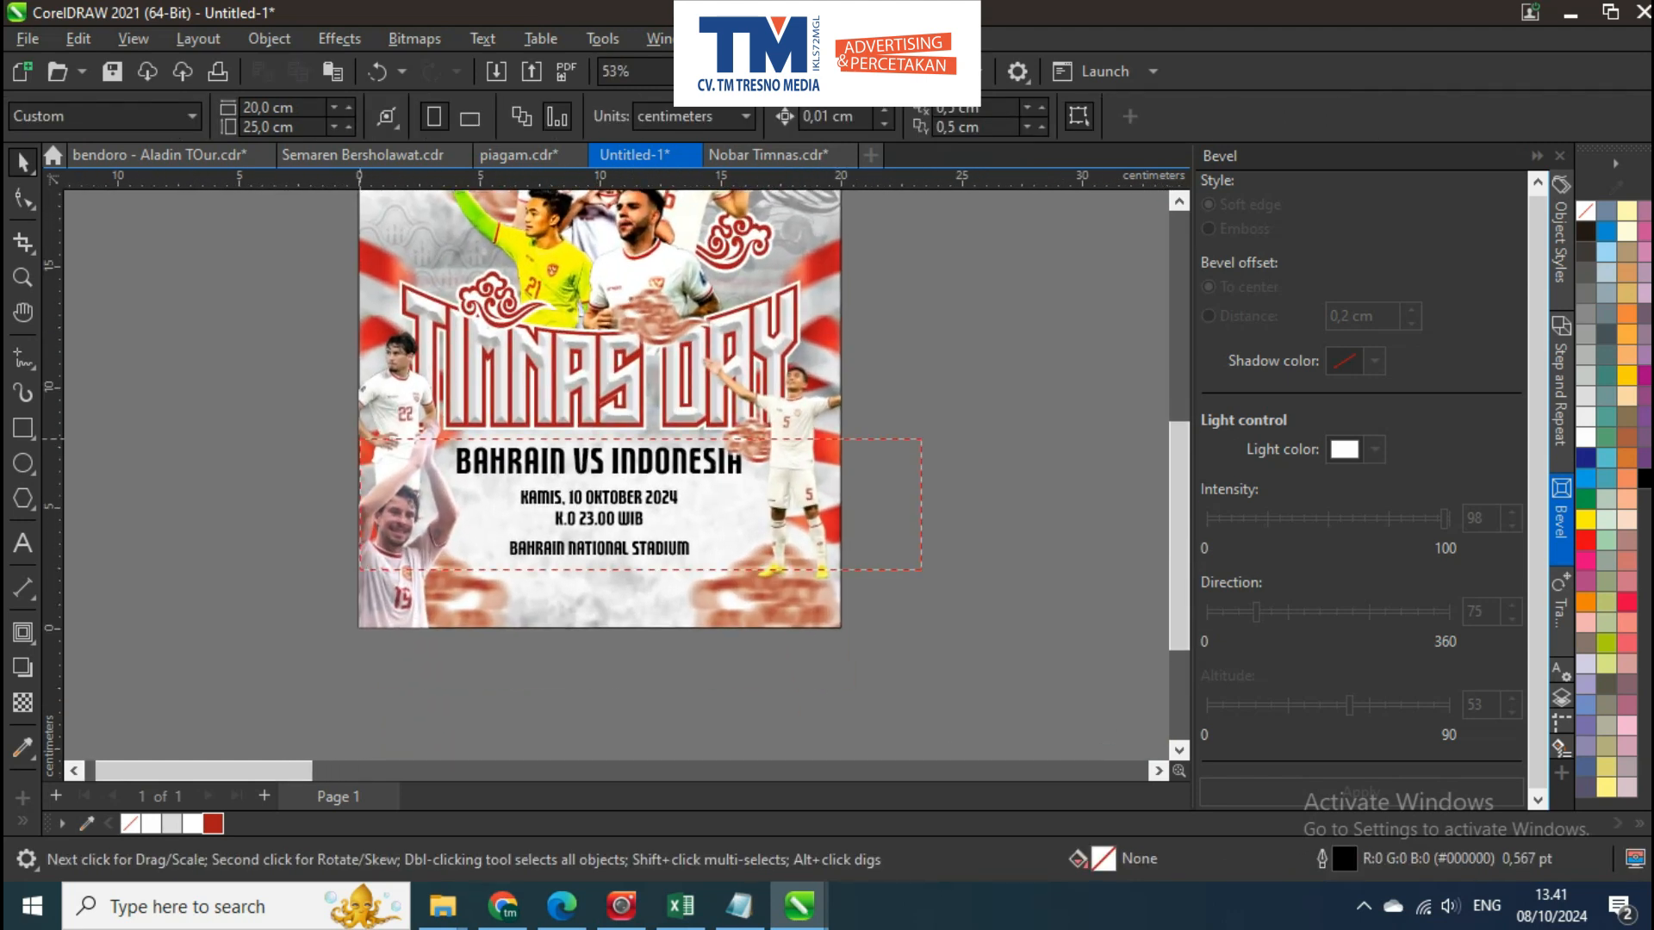
{"action": "left_click_drag", "start_coordinate": [360, 439], "coordinate": [920, 569]}
{"action": "left_click", "coordinate": [213, 823]}
{"action": "key", "text": "Escape"}
{"action": "scroll", "coordinate": [710, 457], "scroll_direction": "up", "scroll_amount": 2}
{"action": "scroll", "coordinate": [711, 457], "scroll_direction": "down", "scroll_amount": 2}
{"action": "left_click_drag", "start_coordinate": [731, 532], "coordinate": [793, 525]}
{"action": "scroll", "coordinate": [793, 525], "scroll_direction": "down", "scroll_amount": 1}
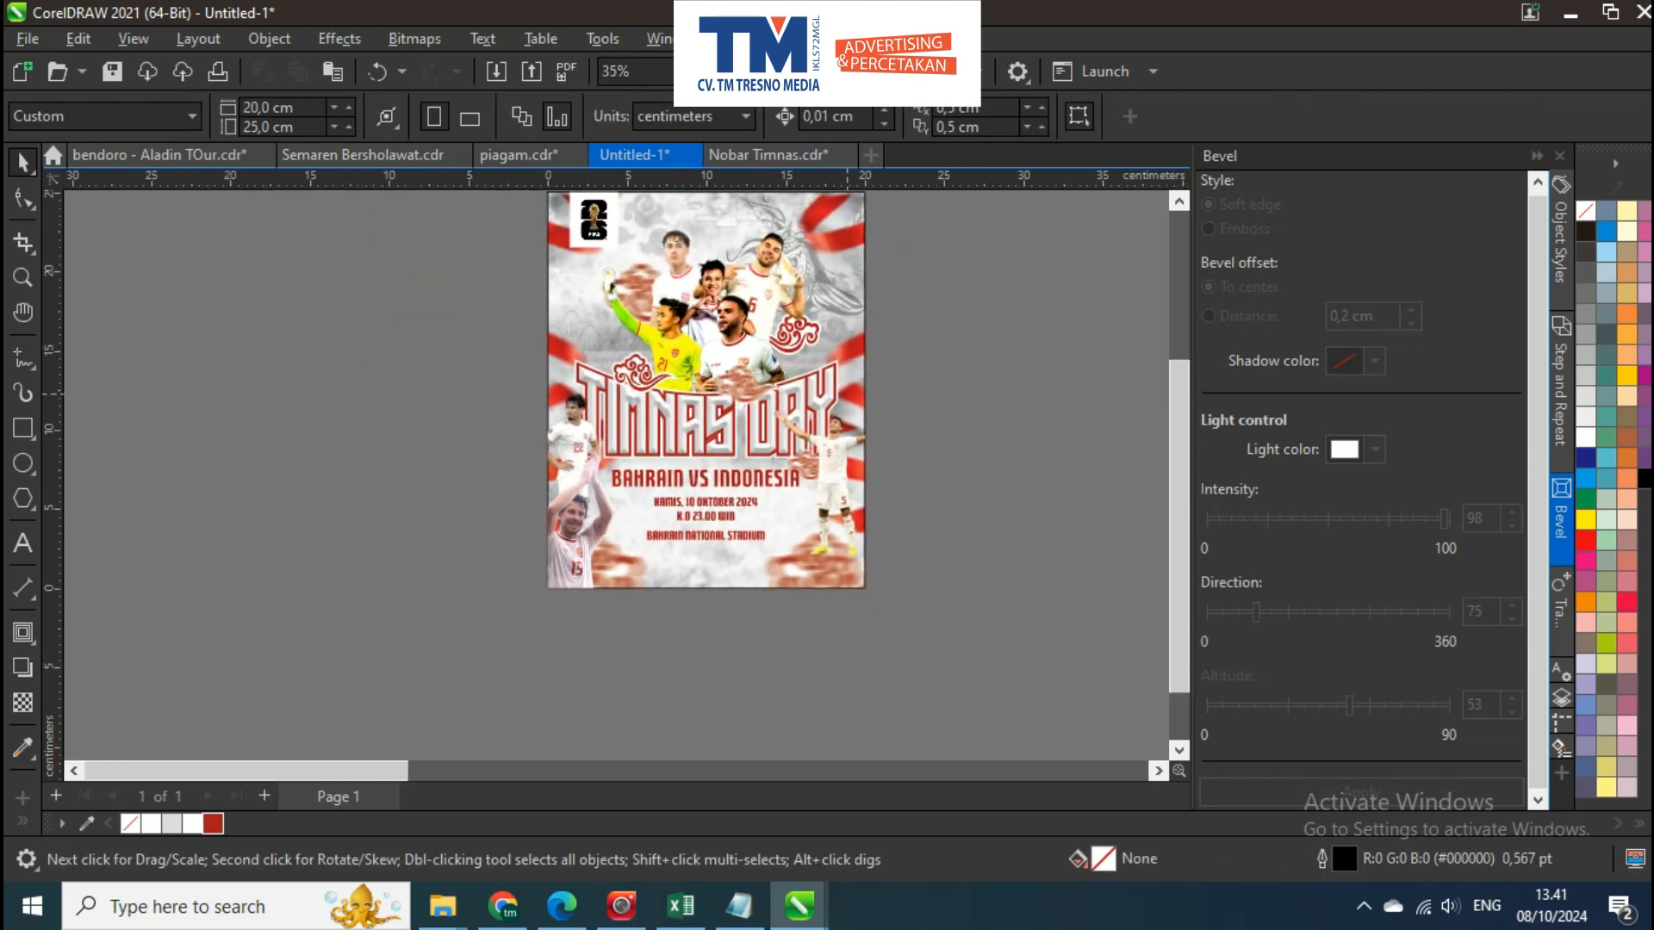
Remove the outline from the poster's background PowerClip rectangle
{"action": "left_click_drag", "start_coordinate": [847, 394], "coordinate": [815, 474]}
{"action": "left_click", "coordinate": [741, 292]}
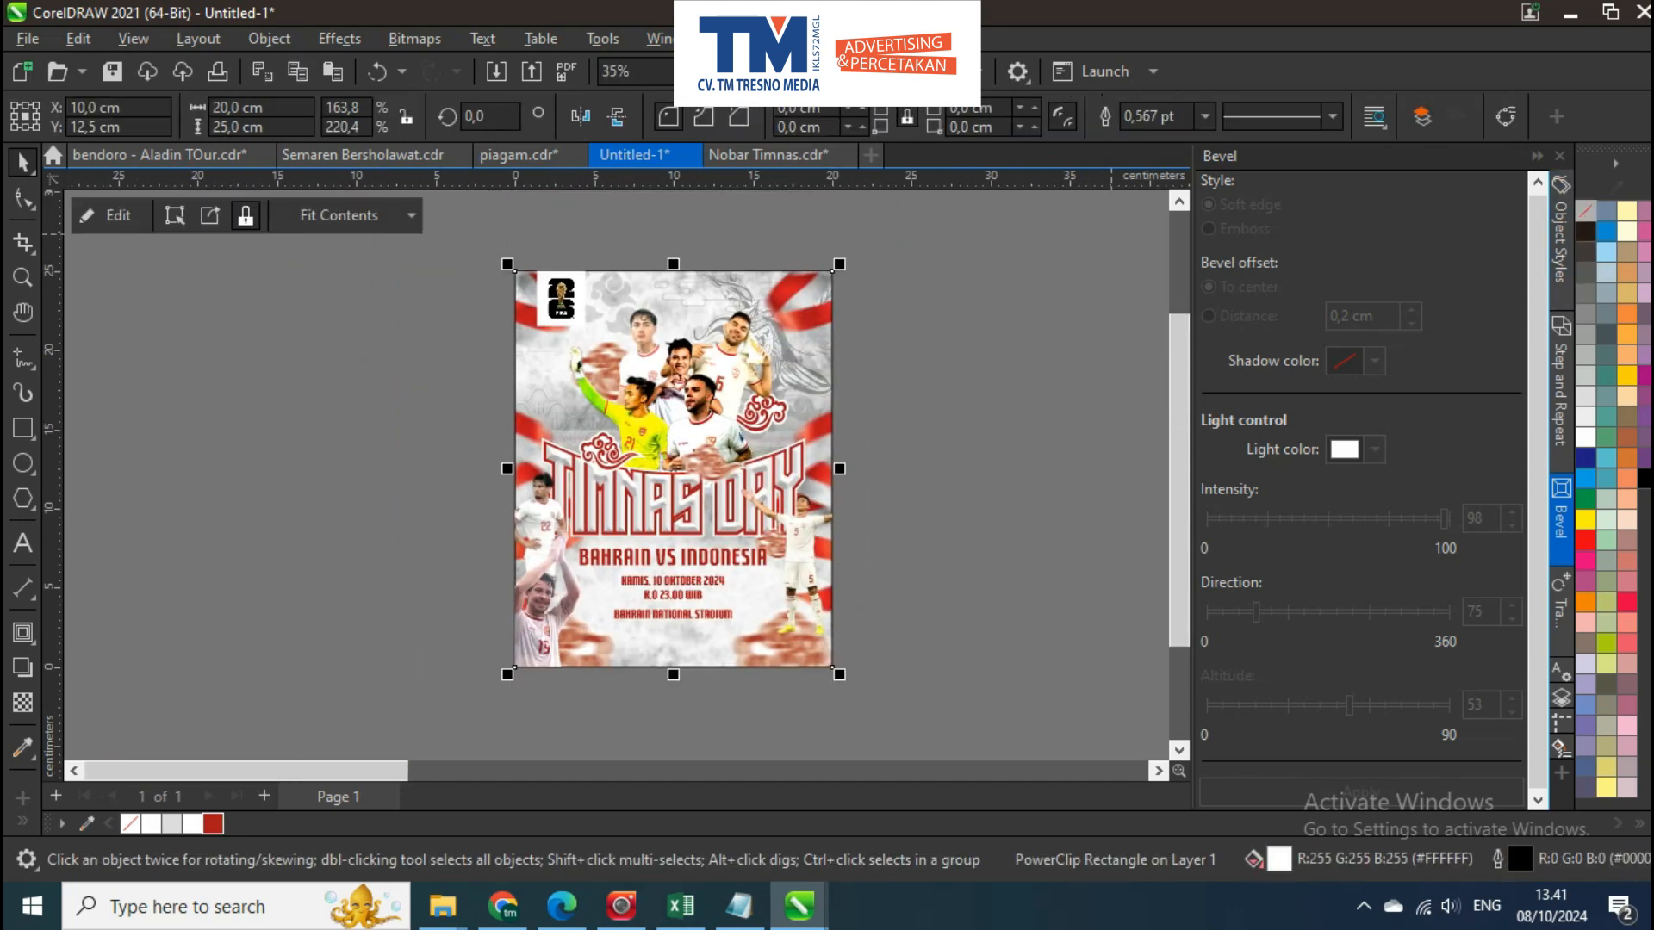
{"action": "key", "text": "Escape"}
Fit the whole poster in view and check it in a full-screen preview
{"action": "left_click_drag", "start_coordinate": [489, 699], "coordinate": [489, 699]}
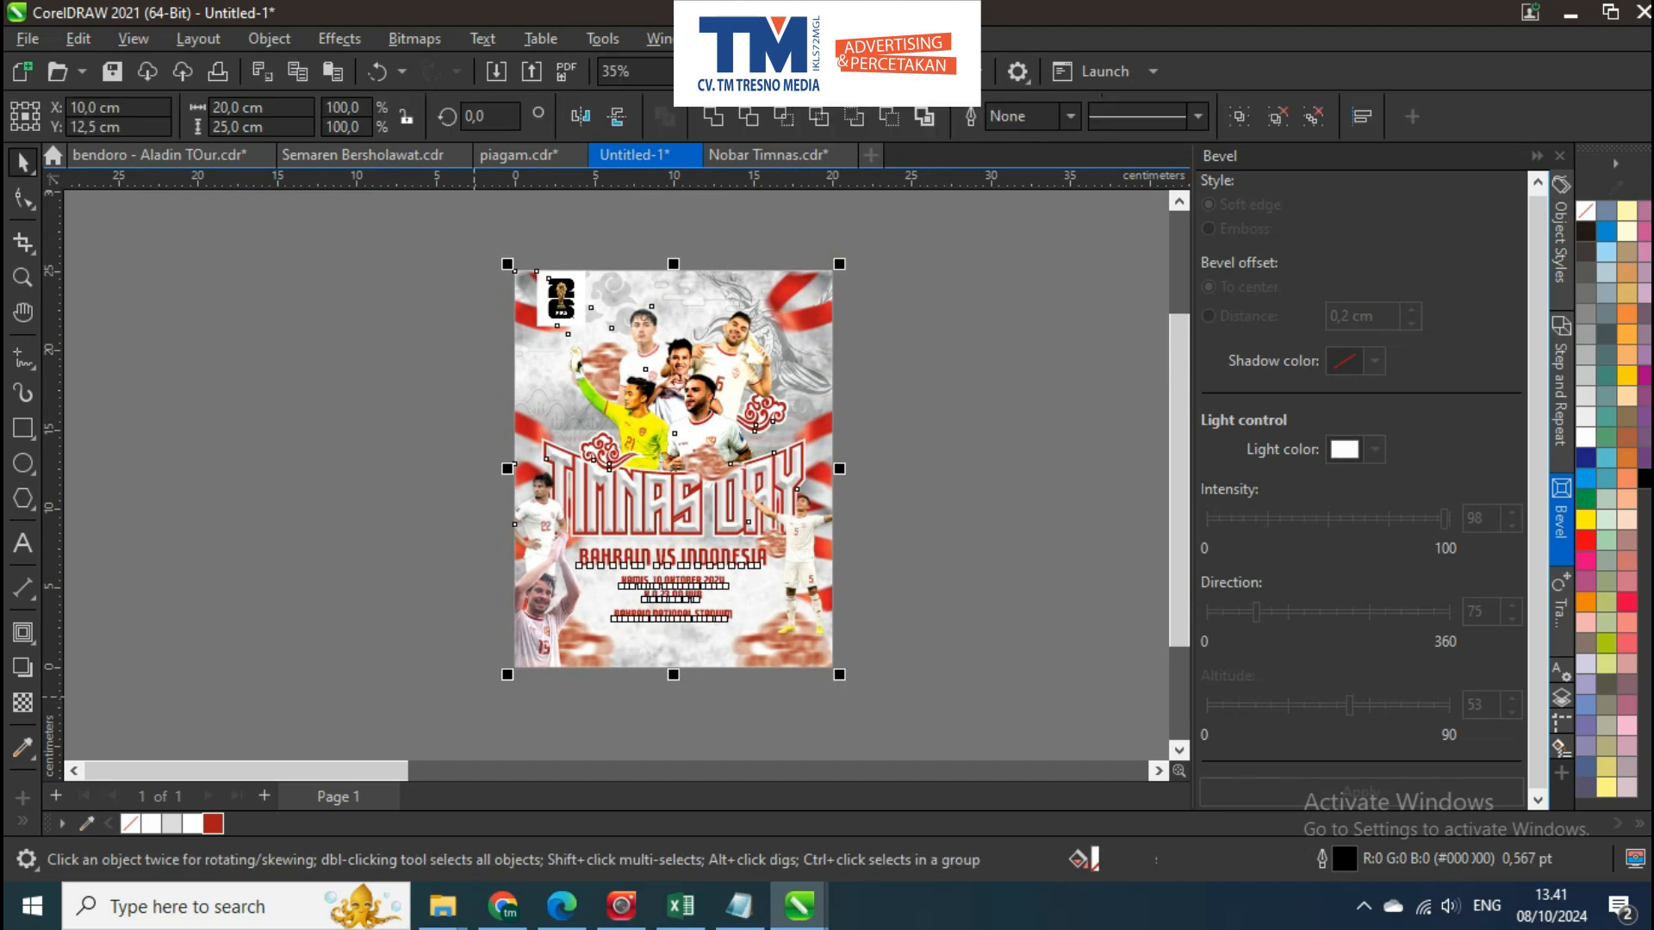
{"action": "key", "text": "F4"}
{"action": "key", "text": "F10"}
{"action": "key", "text": "space"}
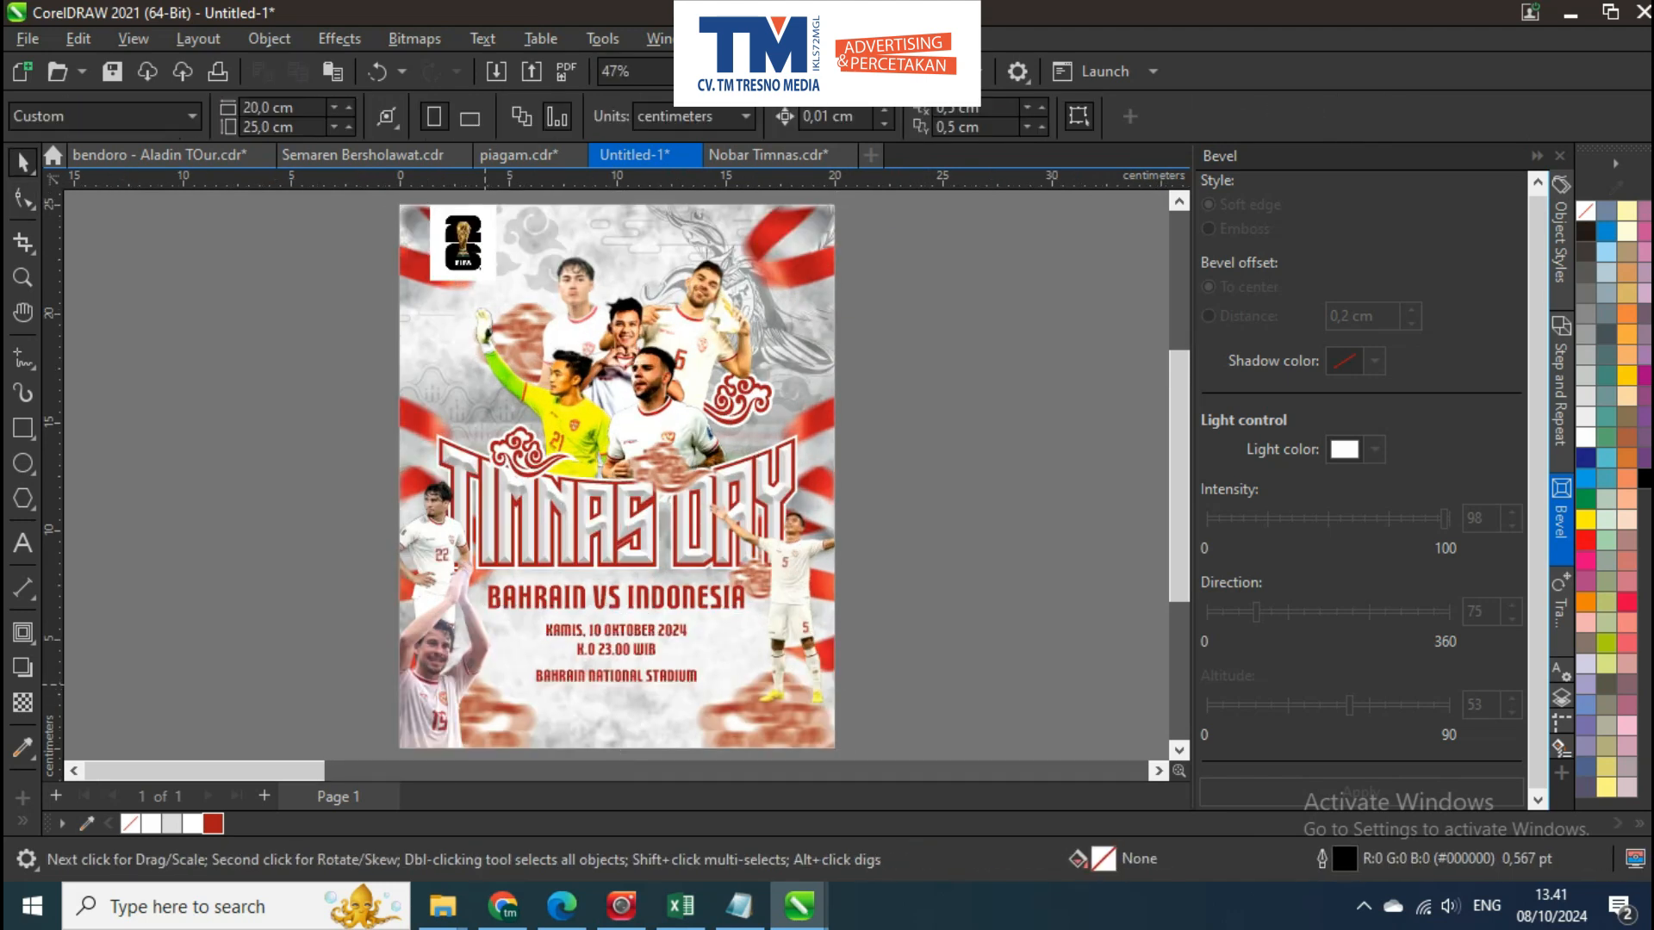
{"action": "key", "text": "F9"}
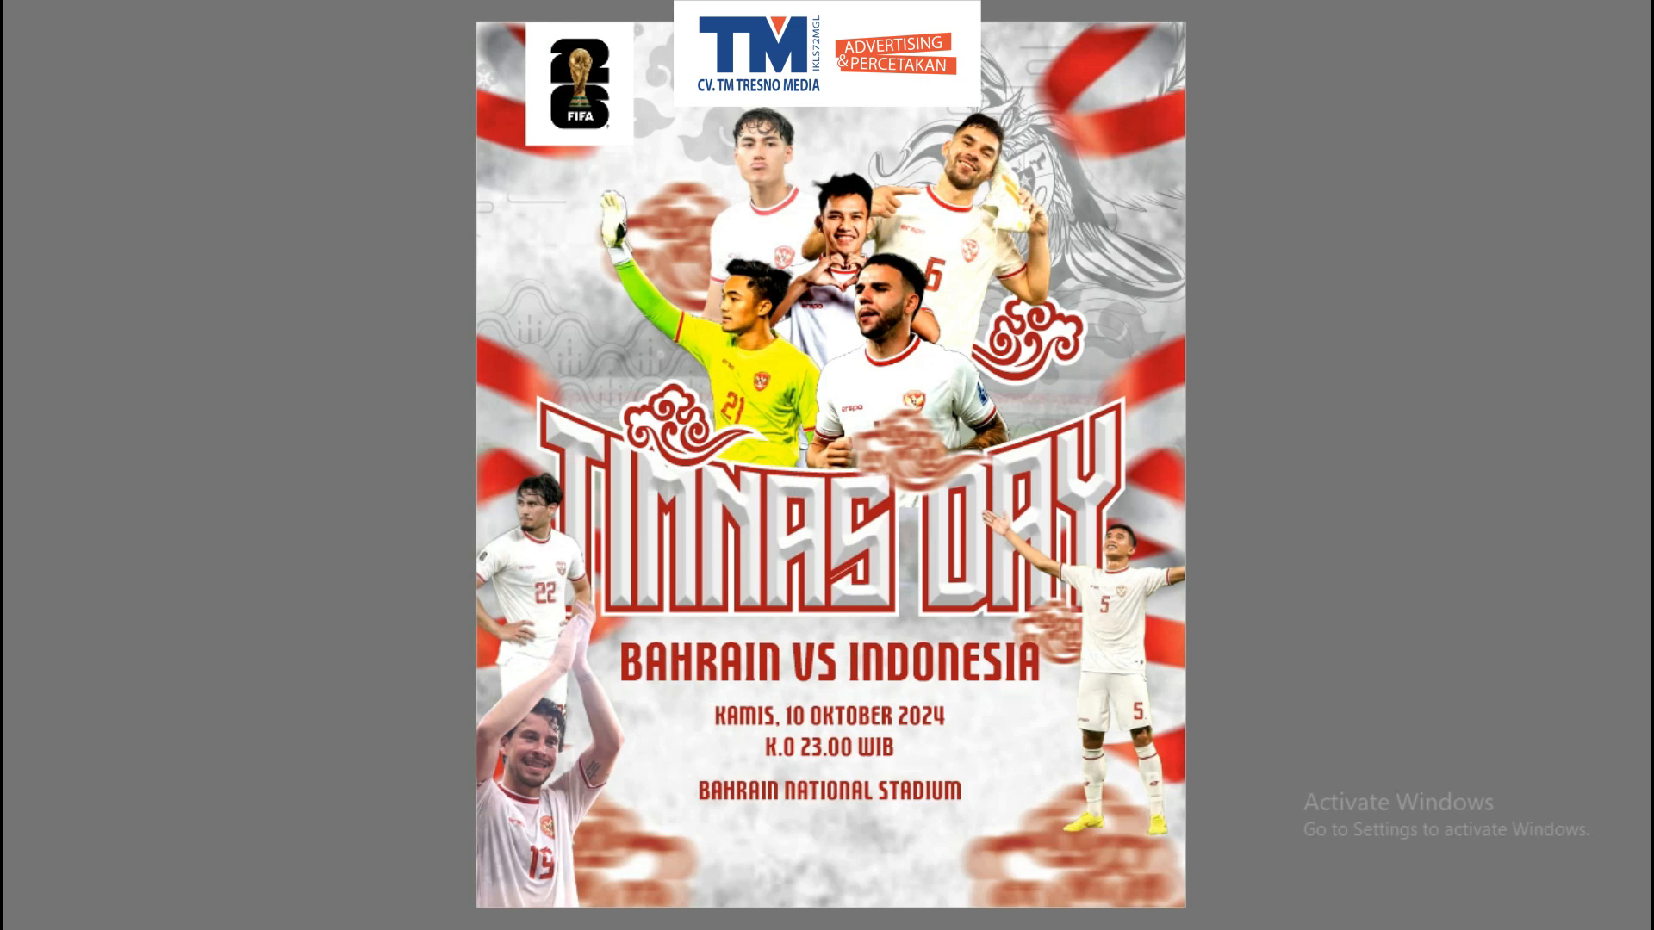
{"action": "key", "text": "Escape"}
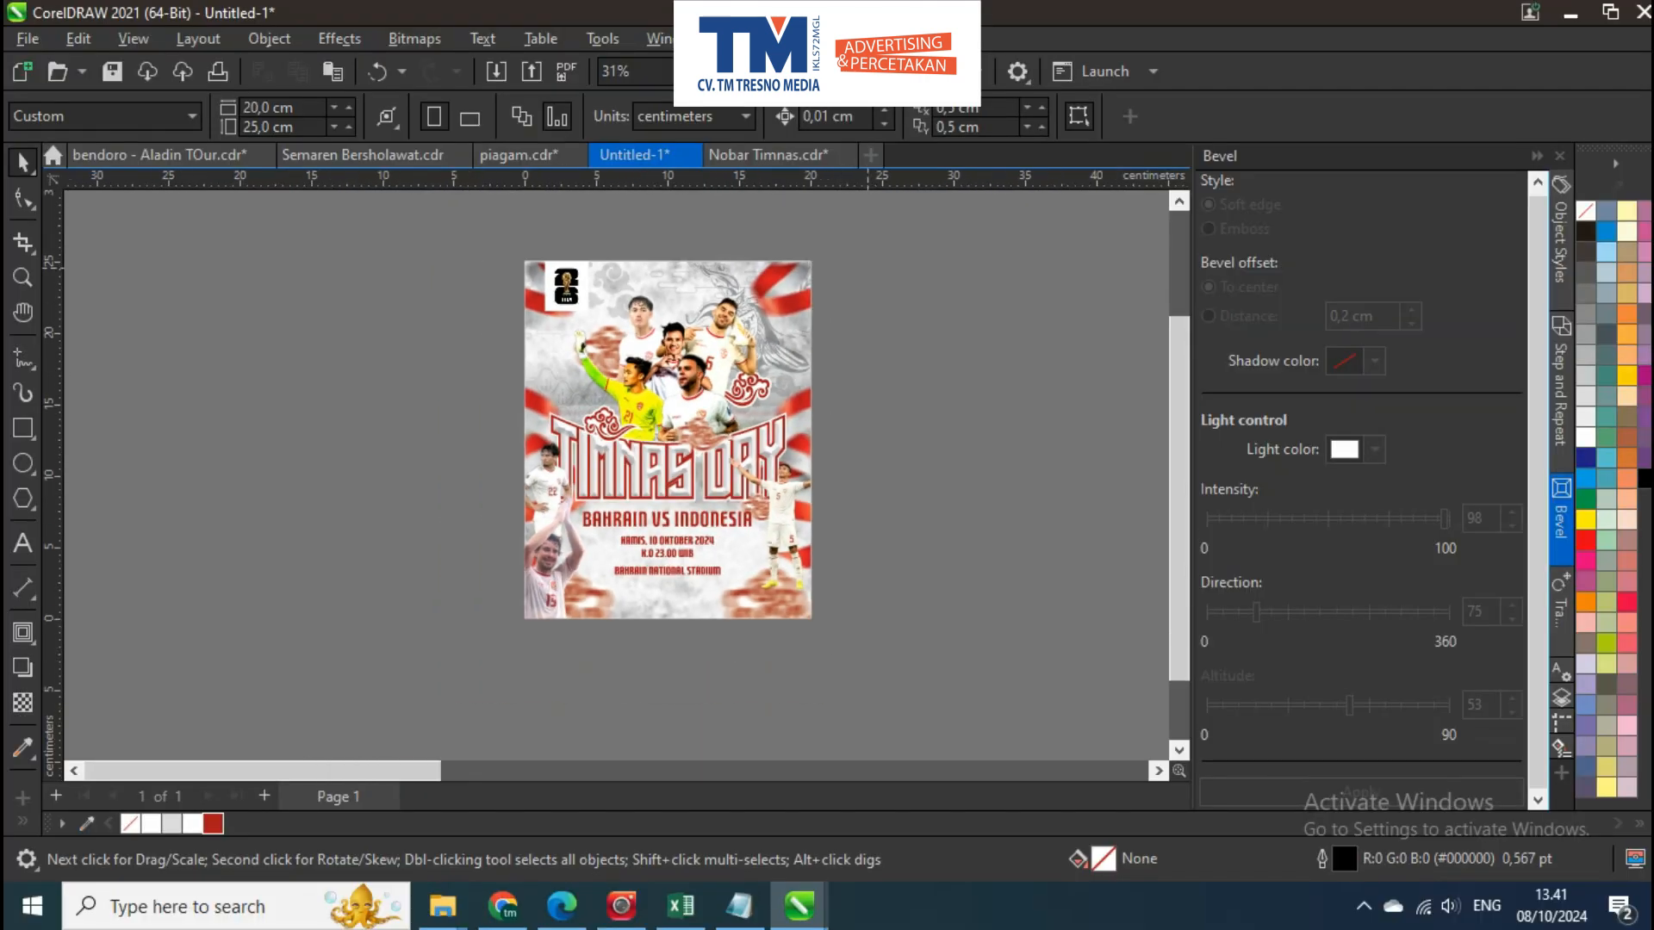
Export all poster objects to the Desktop as a PNG named TIMNAS DAY in RGB Color (24-bit) at 300 dpi
{"action": "key", "text": "ctrl+a"}
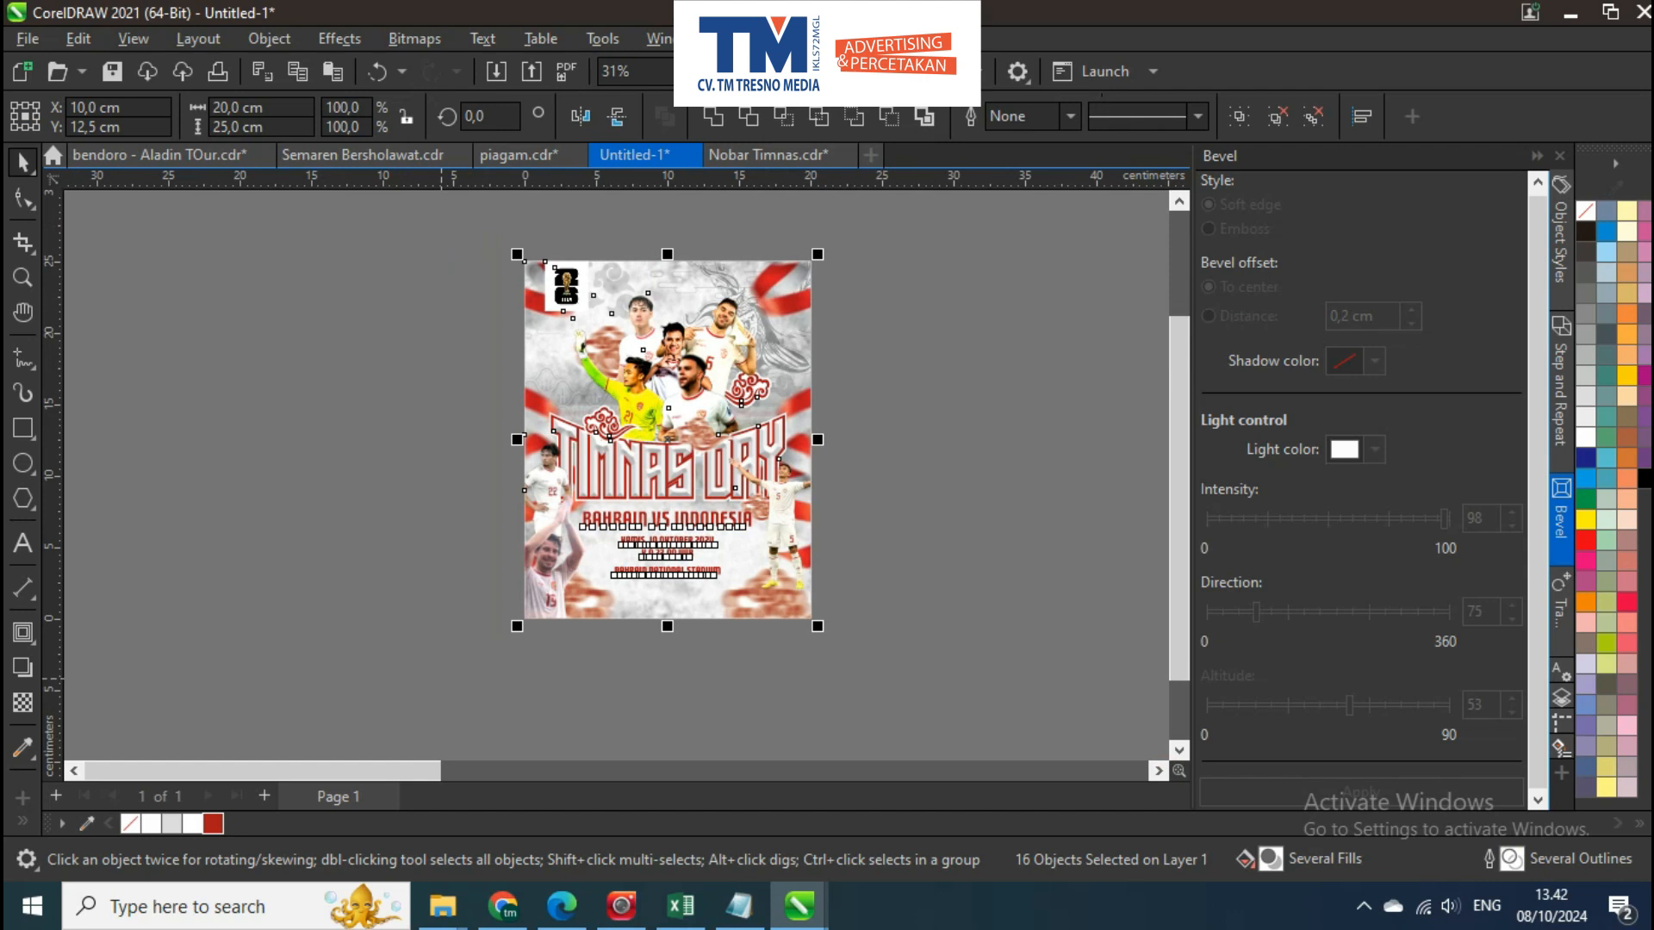
{"action": "key", "text": "ctrl+e"}
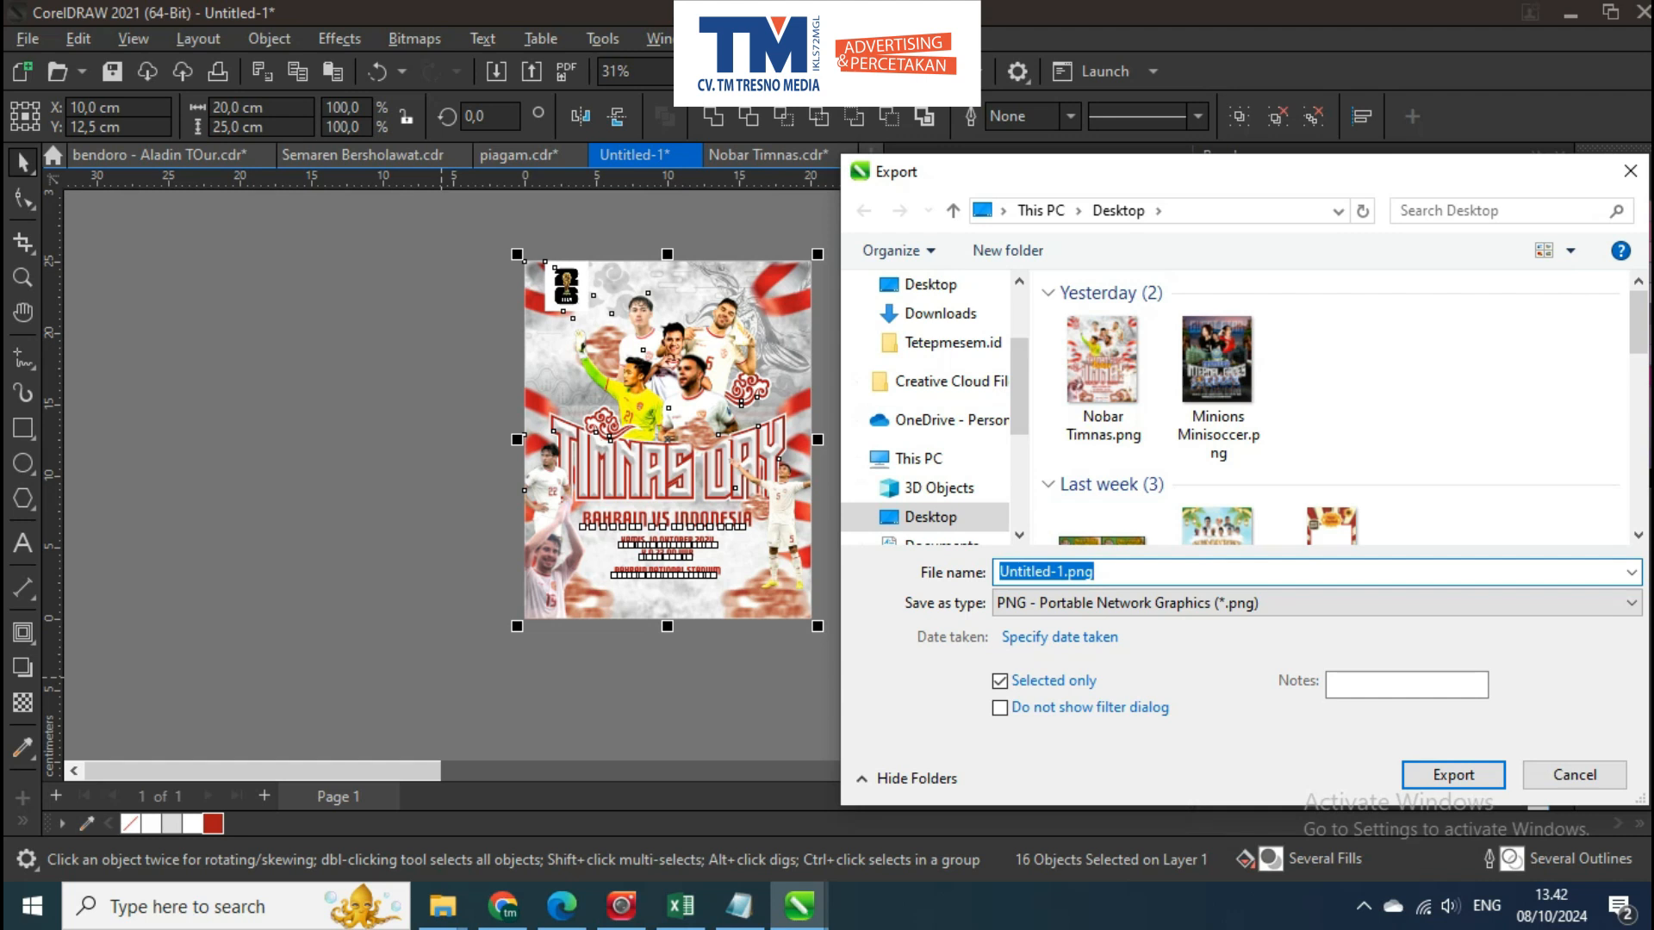
{"action": "type", "text": "gam"}
{"action": "key", "text": "BackSpace"}
{"action": "key", "text": "BackSpace"}
{"action": "key", "text": "BackSpace"}
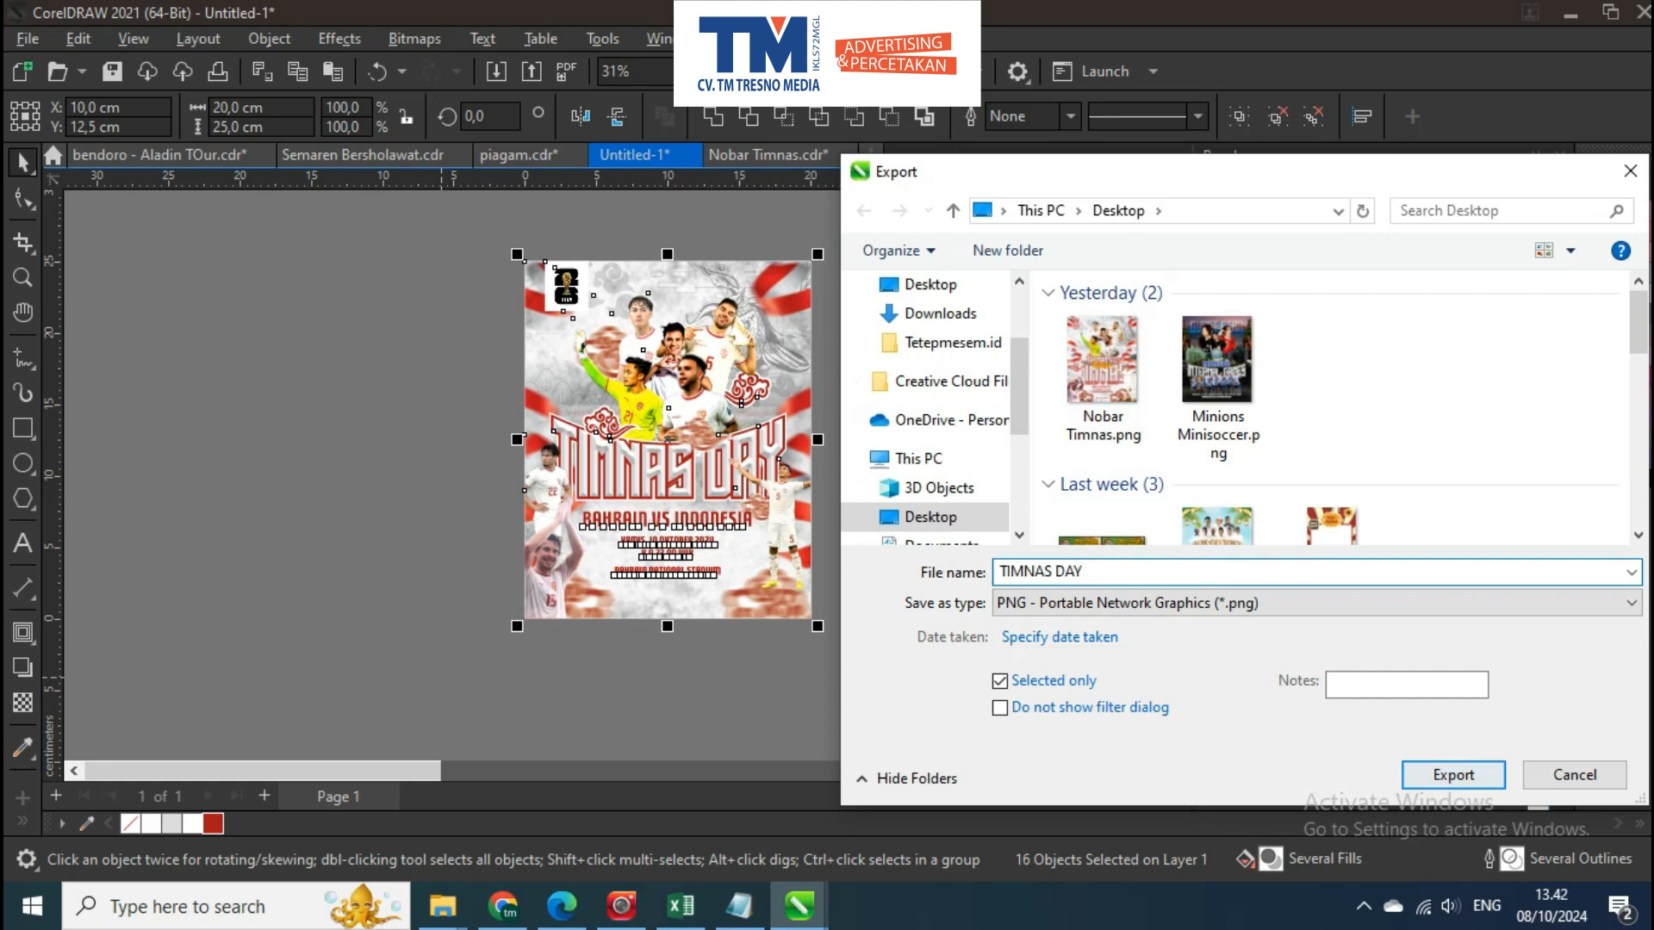
{"action": "key", "text": "Return"}
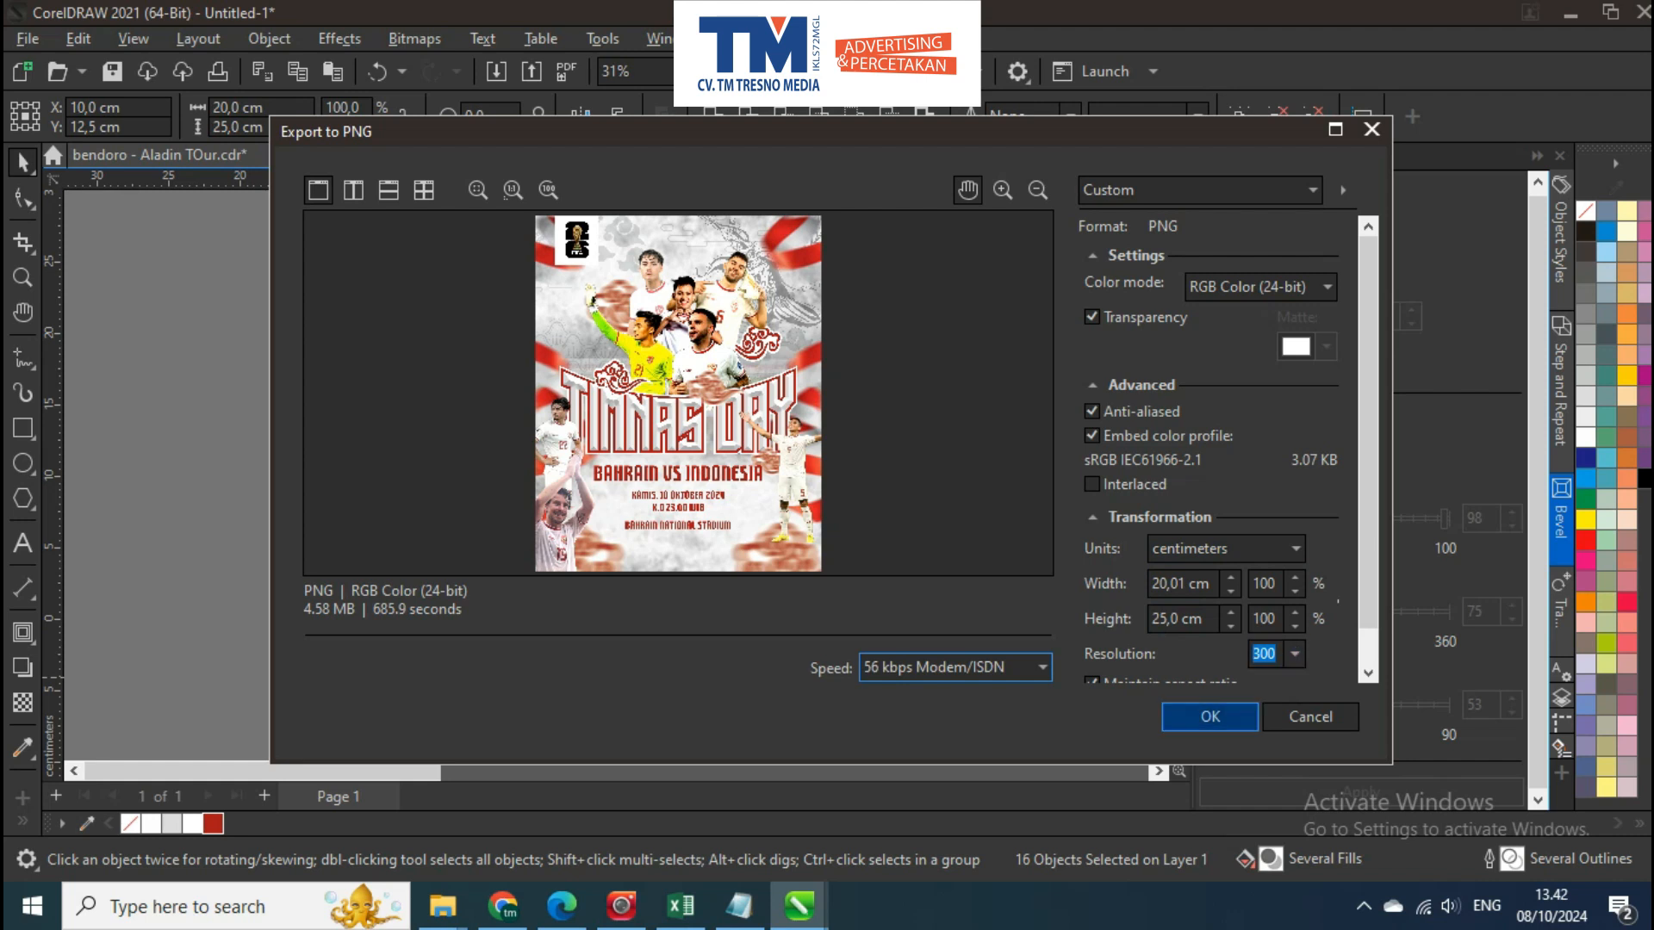
{"action": "key", "text": "Return"}
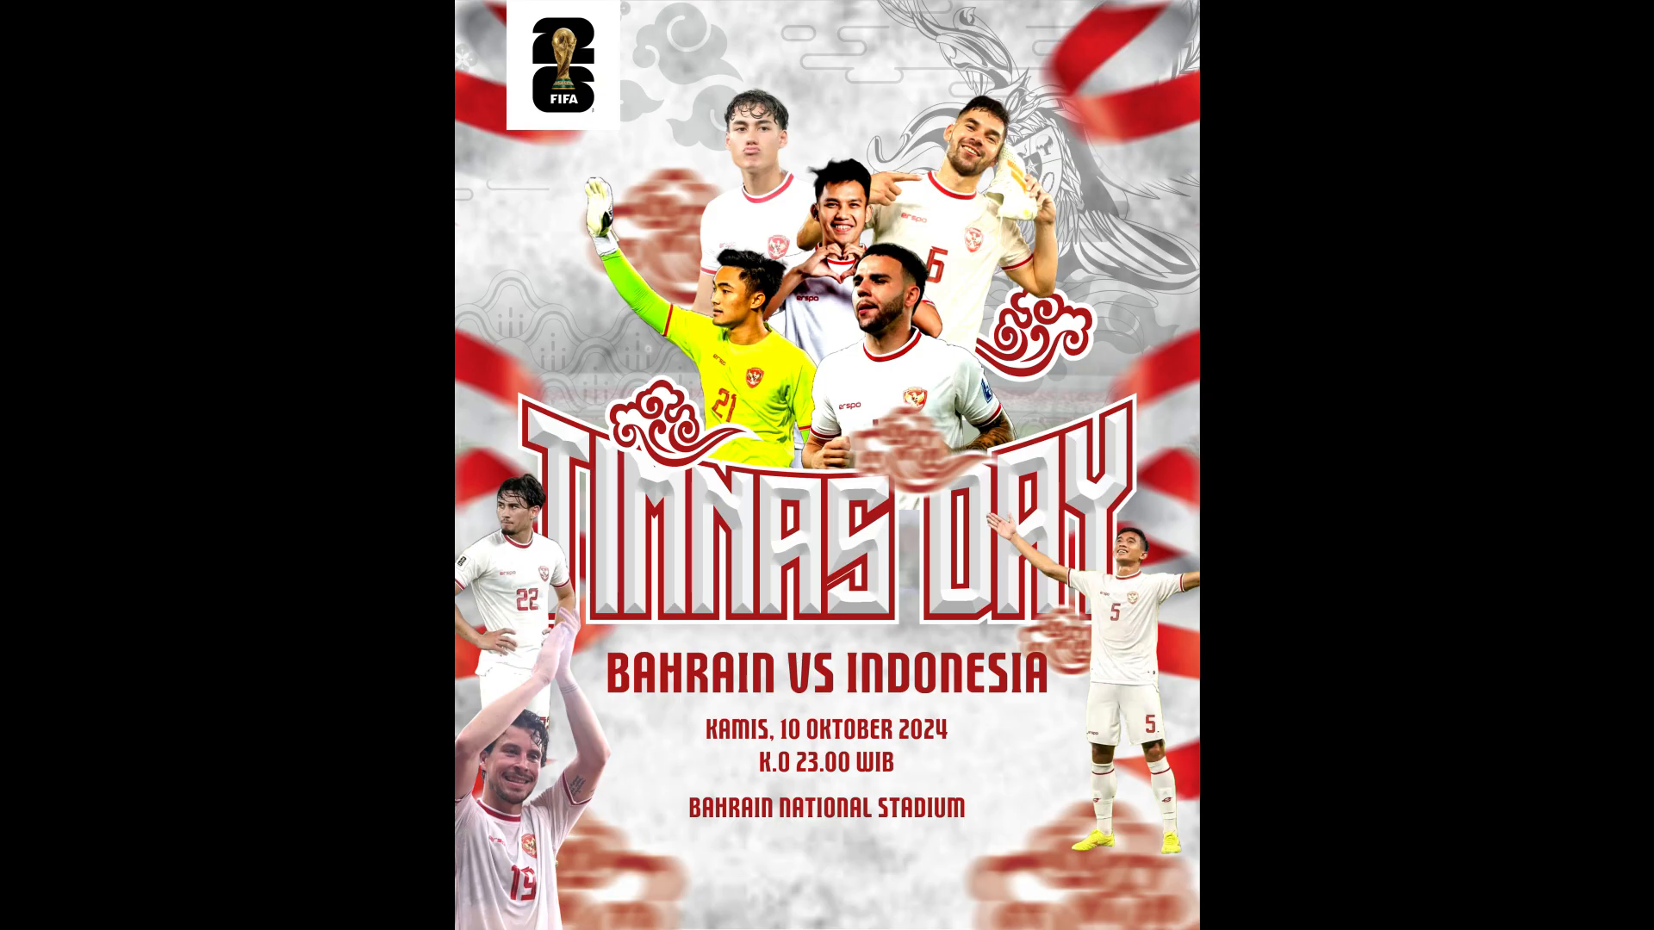